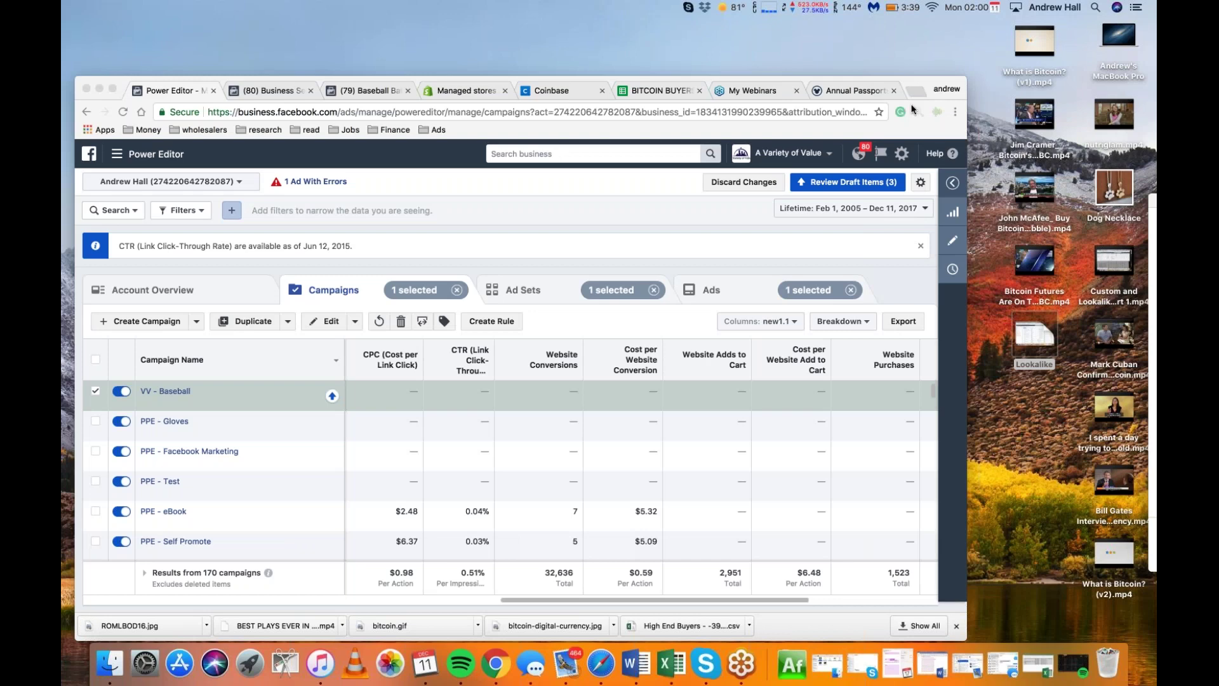
- Open facebook.com in a new browser tab and go to the FB Ad Hacks group
left_click(913, 91)
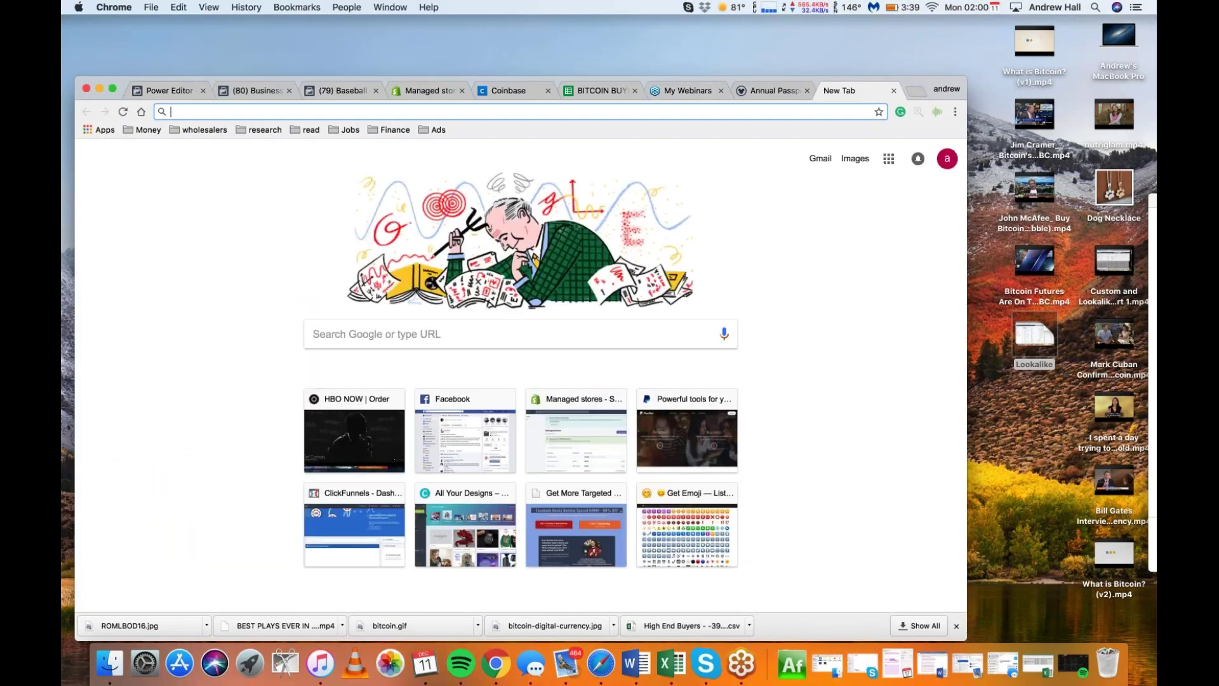
type("facebook.com")
key("Return")
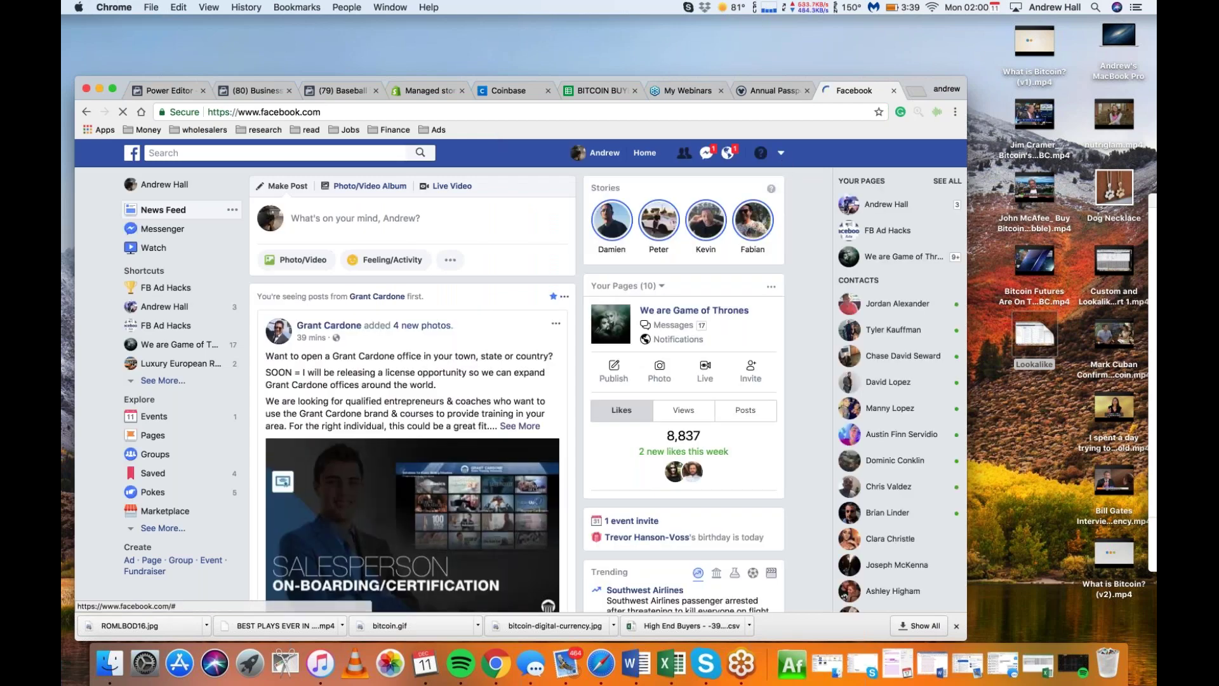
left_click(781, 153)
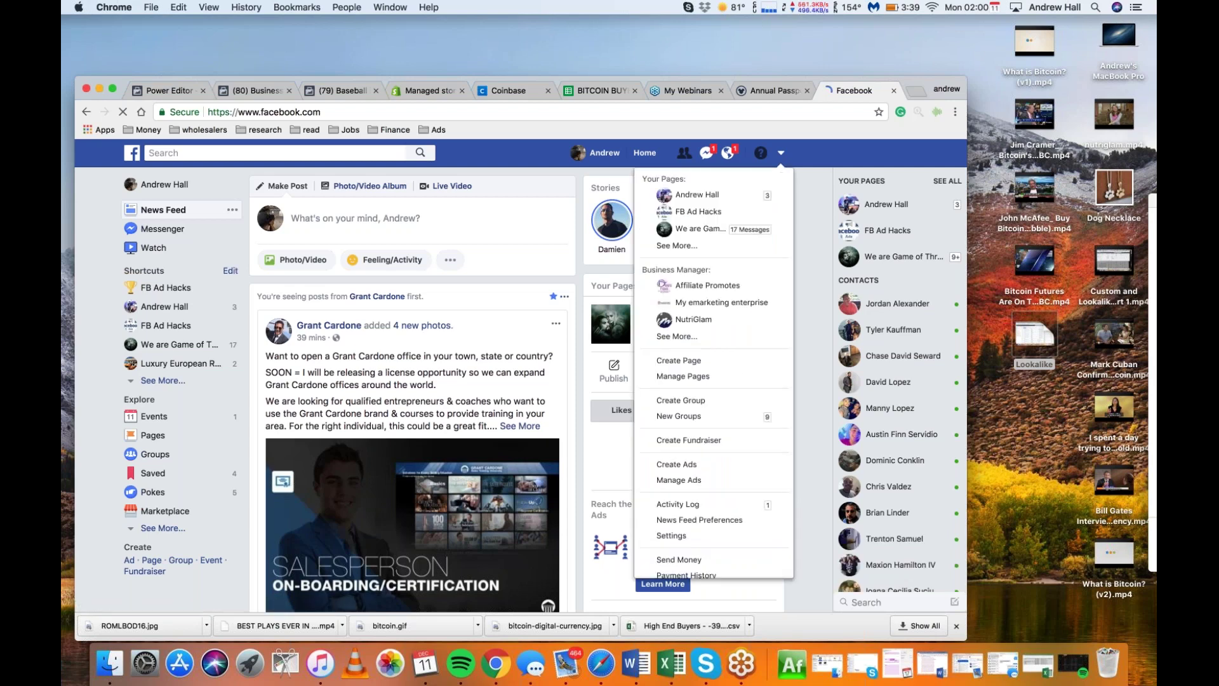
left_click(165, 288)
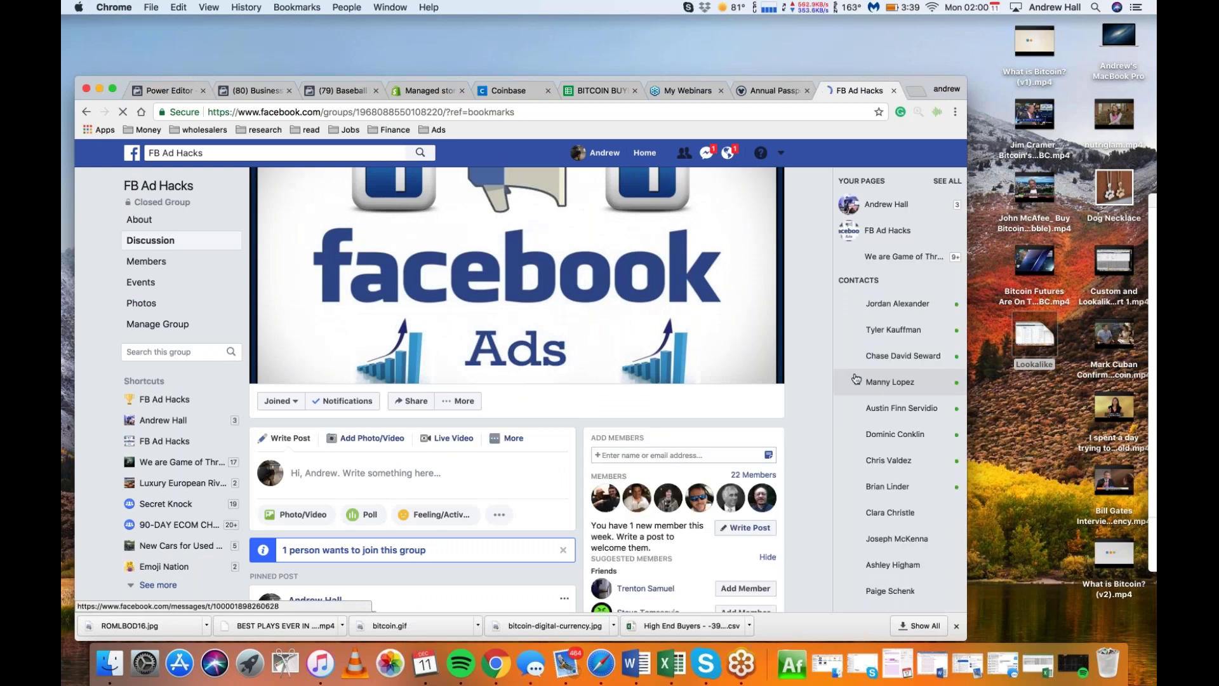
- Find the pinned post in the group's discussion and expand its full text with the training links
scroll(808, 385, "down", 5)
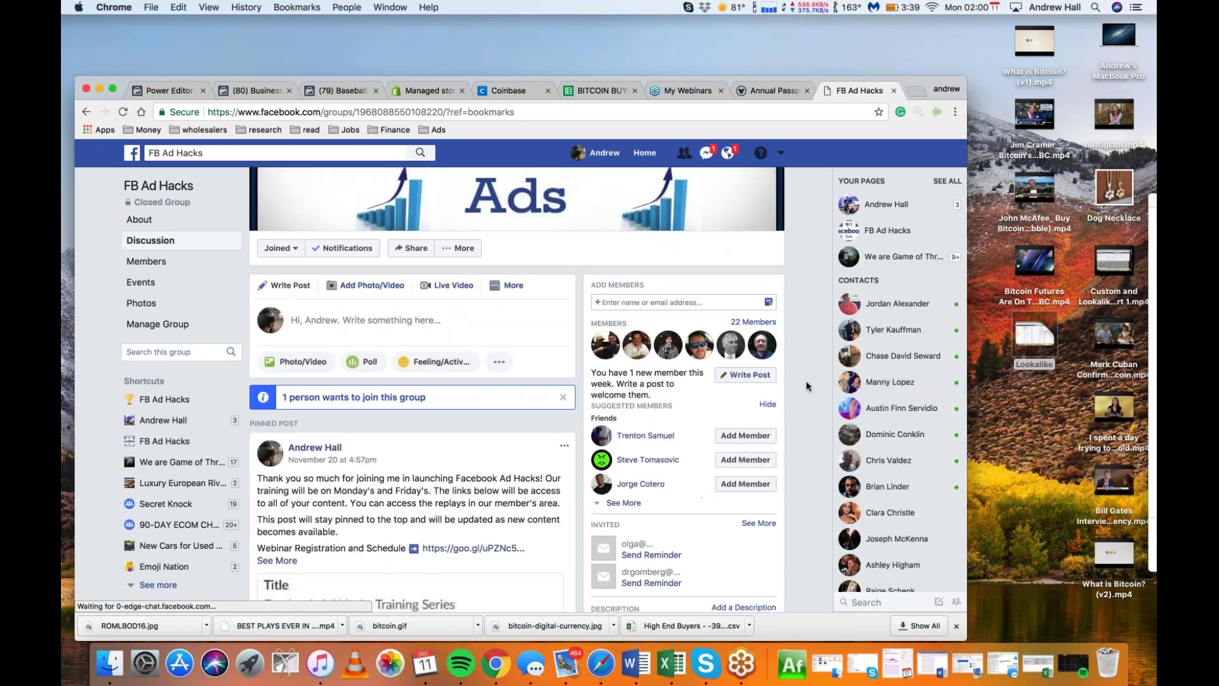
scroll(807, 385, "down", 2)
scroll(808, 386, "down", 2)
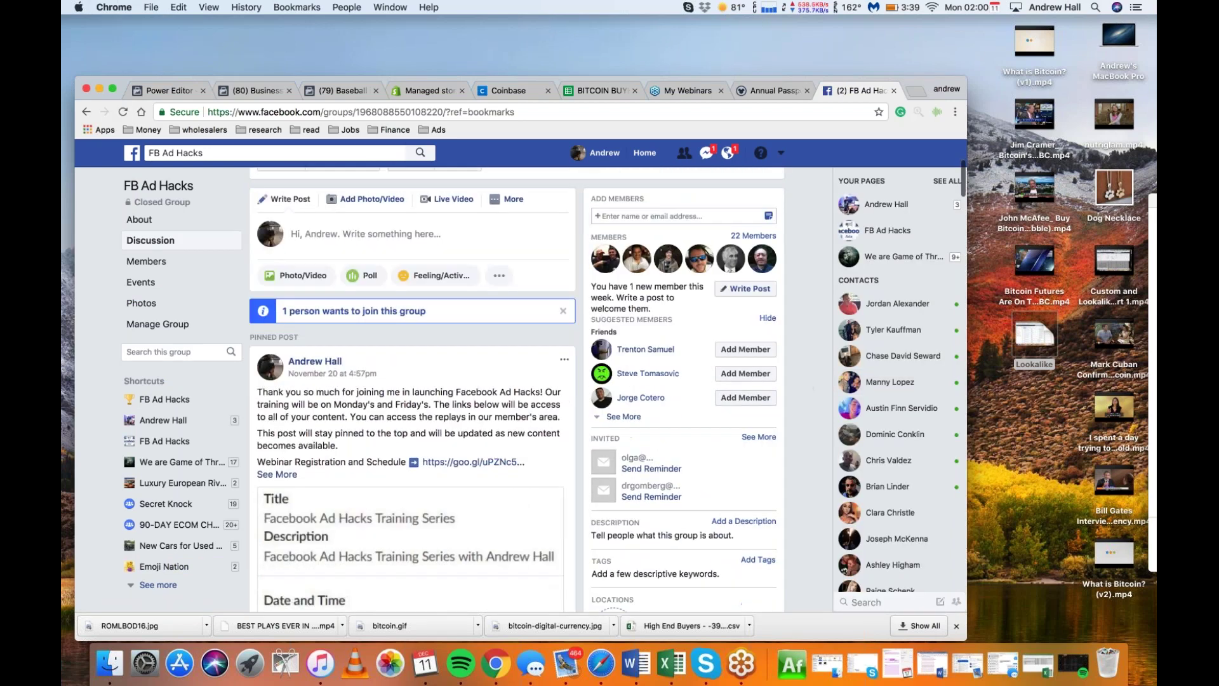
scroll(388, 560, "down", 4)
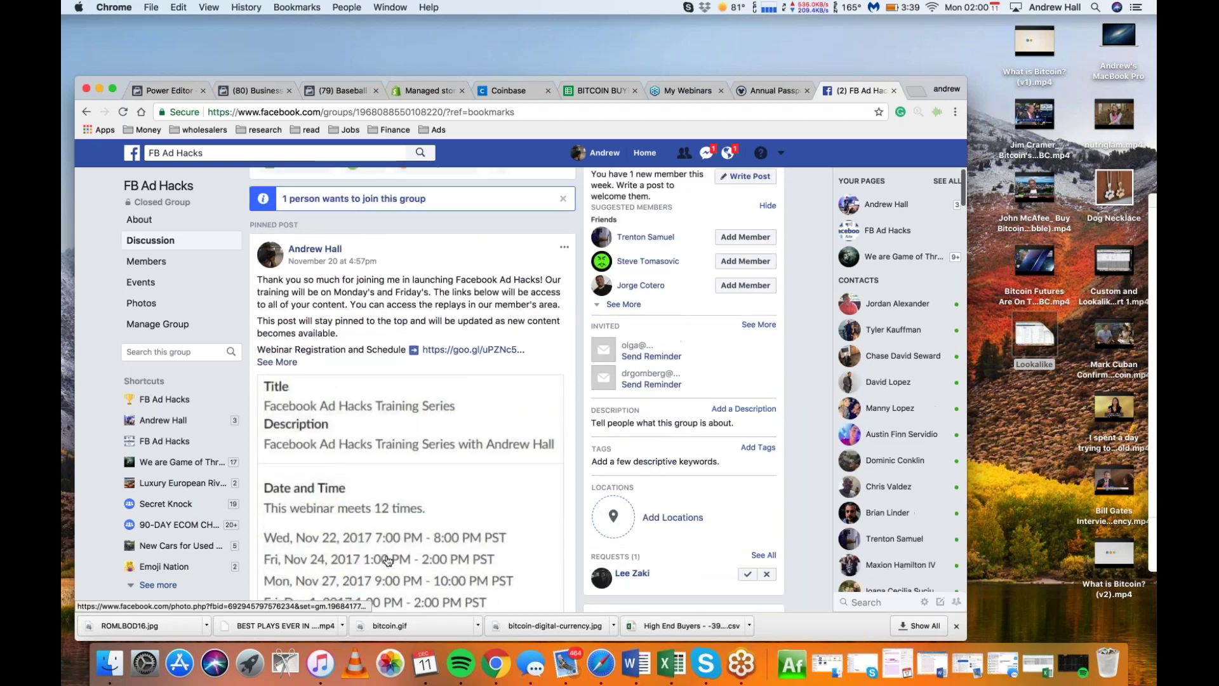
scroll(388, 560, "up", 1)
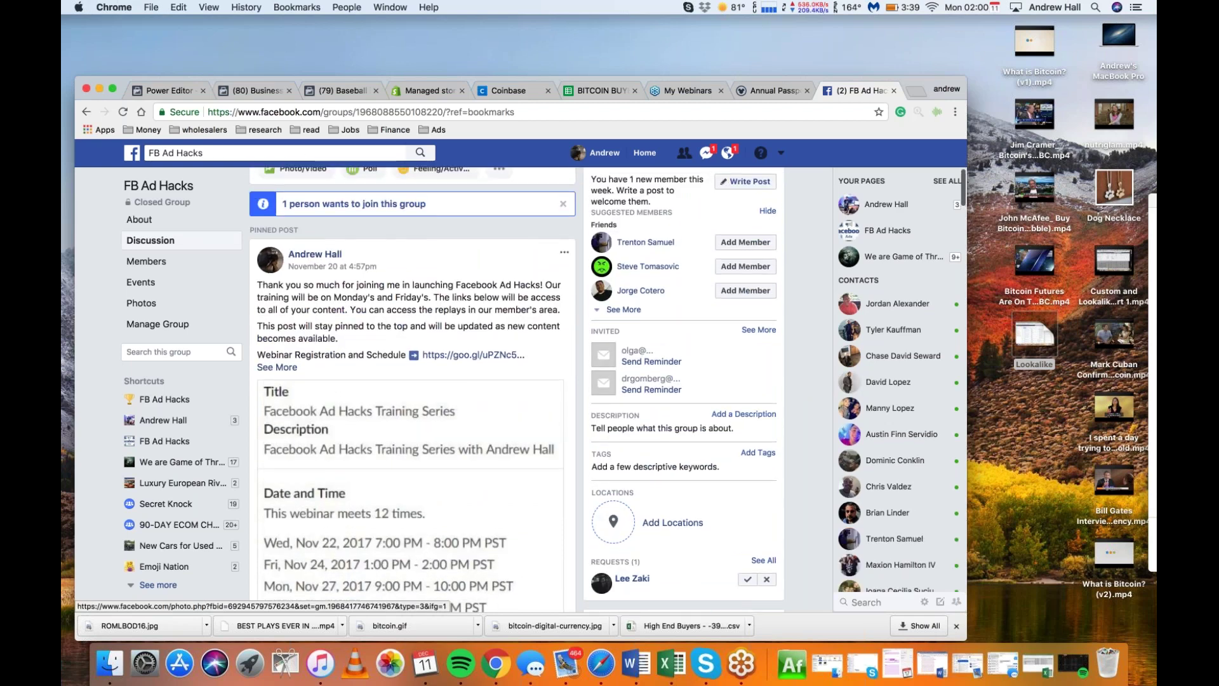
left_click(277, 367)
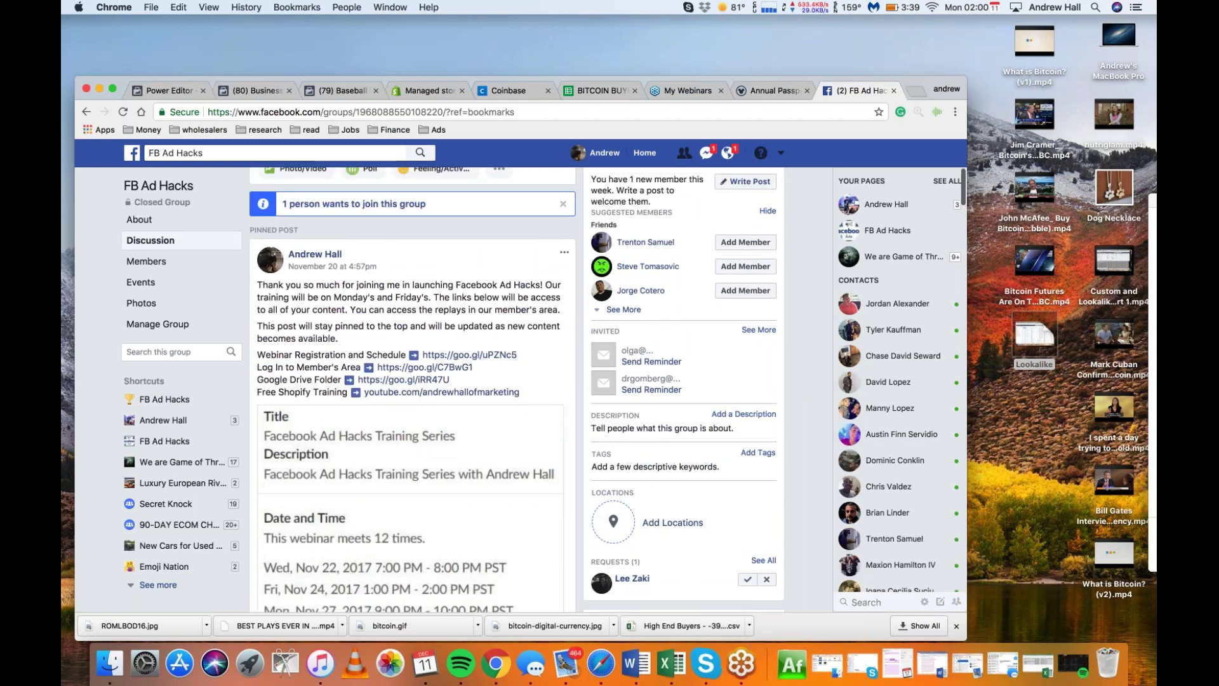
- Open the Member's Area link from the pinned post and log in as an existing member with the prefilled credentials
left_click(423, 368)
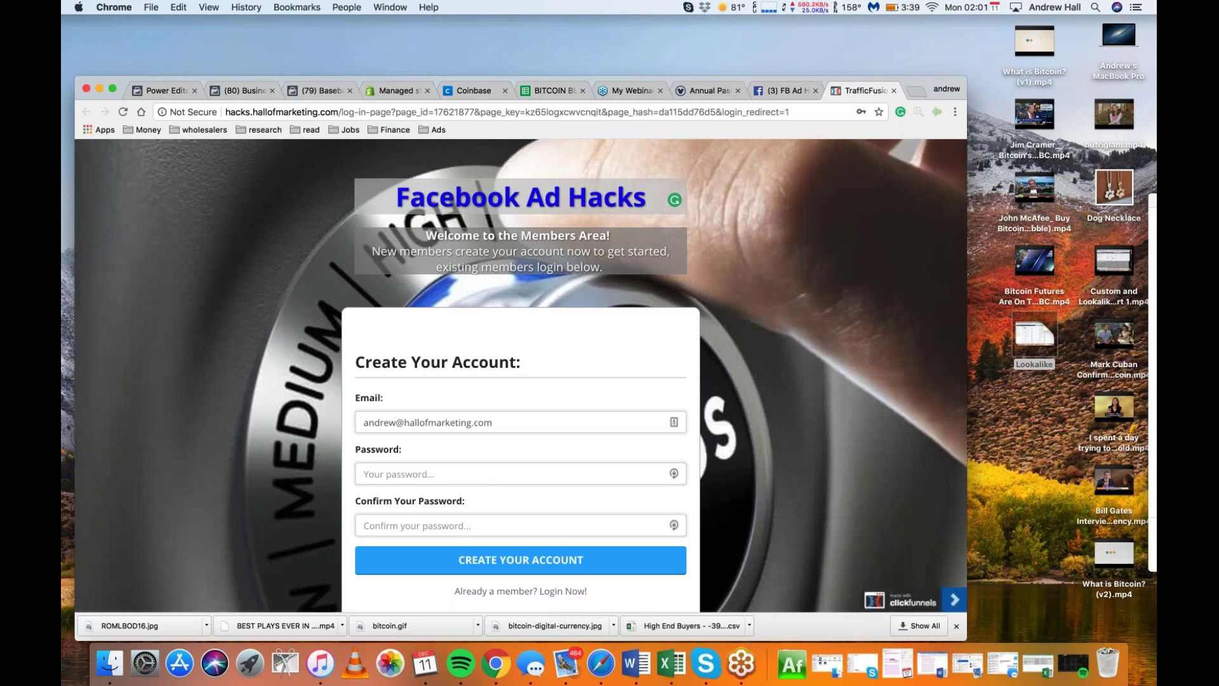
left_click(547, 592)
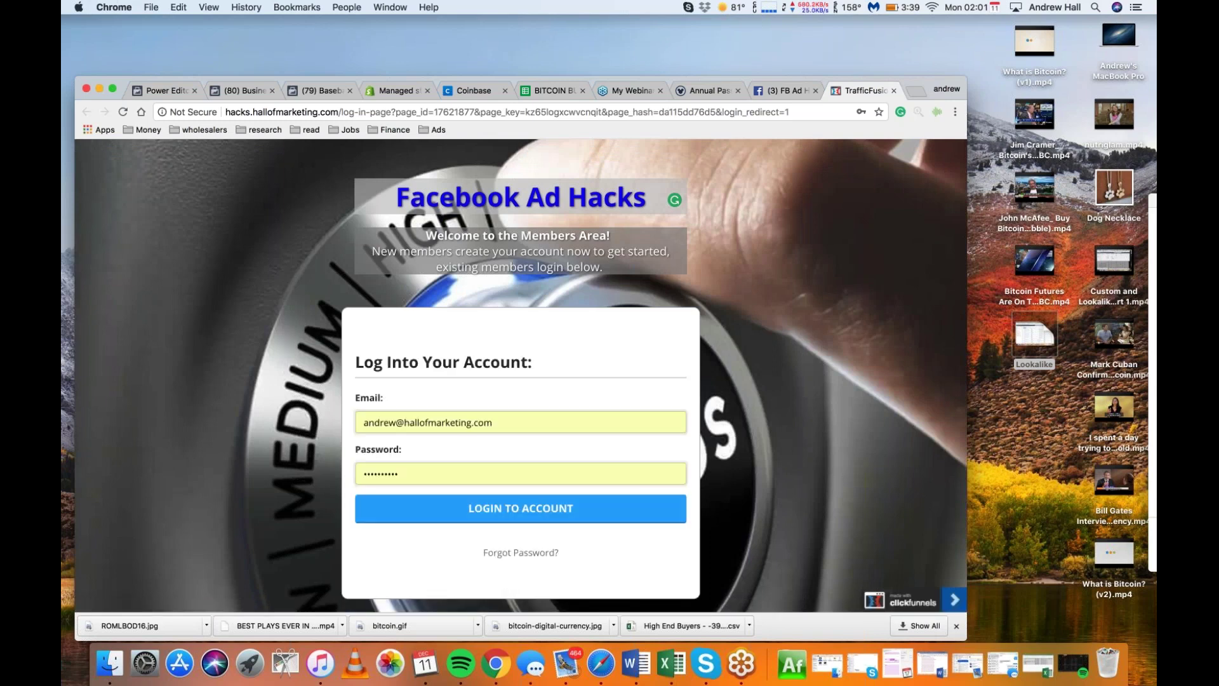
left_click(537, 510)
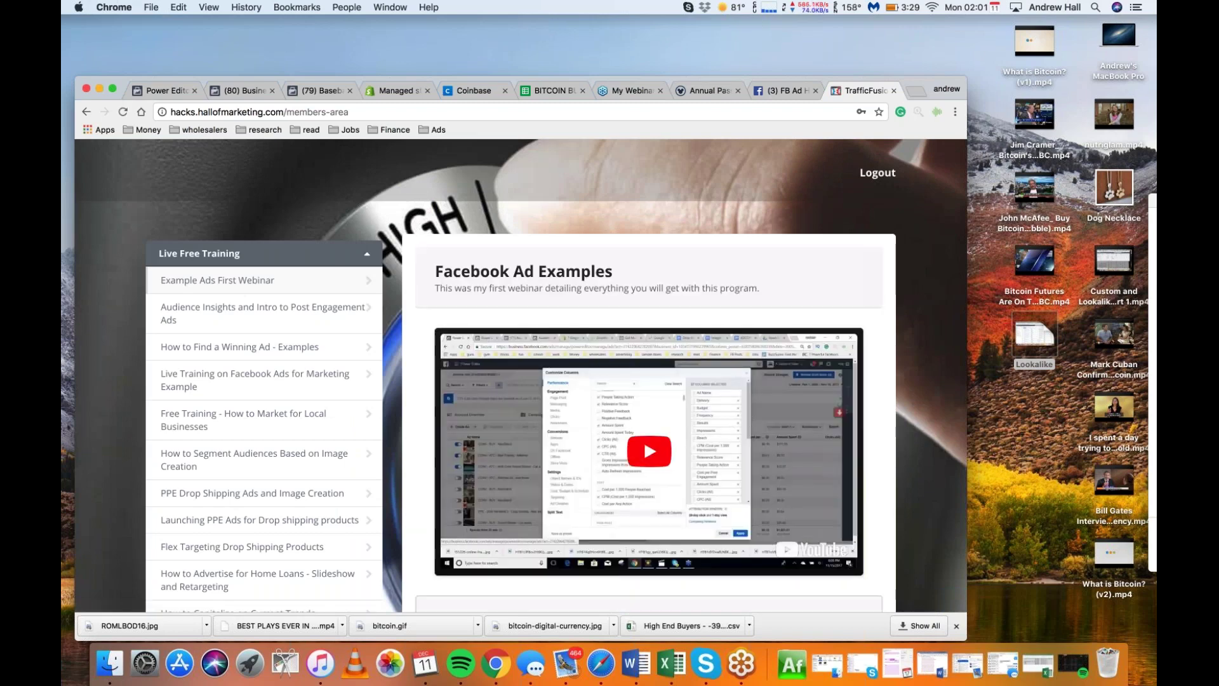
- Look through the Live Free Training lessons and expand the Facebook Ad Hacks section to review its lesson list
scroll(886, 388, "down", 3)
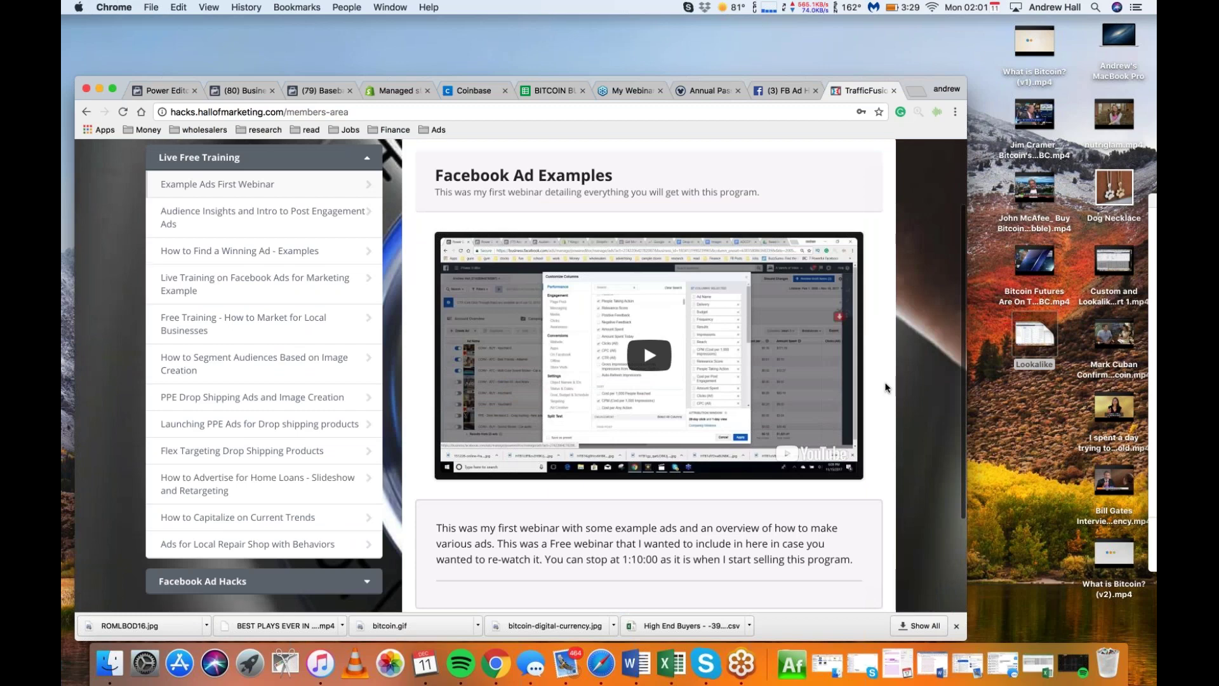
scroll(886, 388, "down", 1)
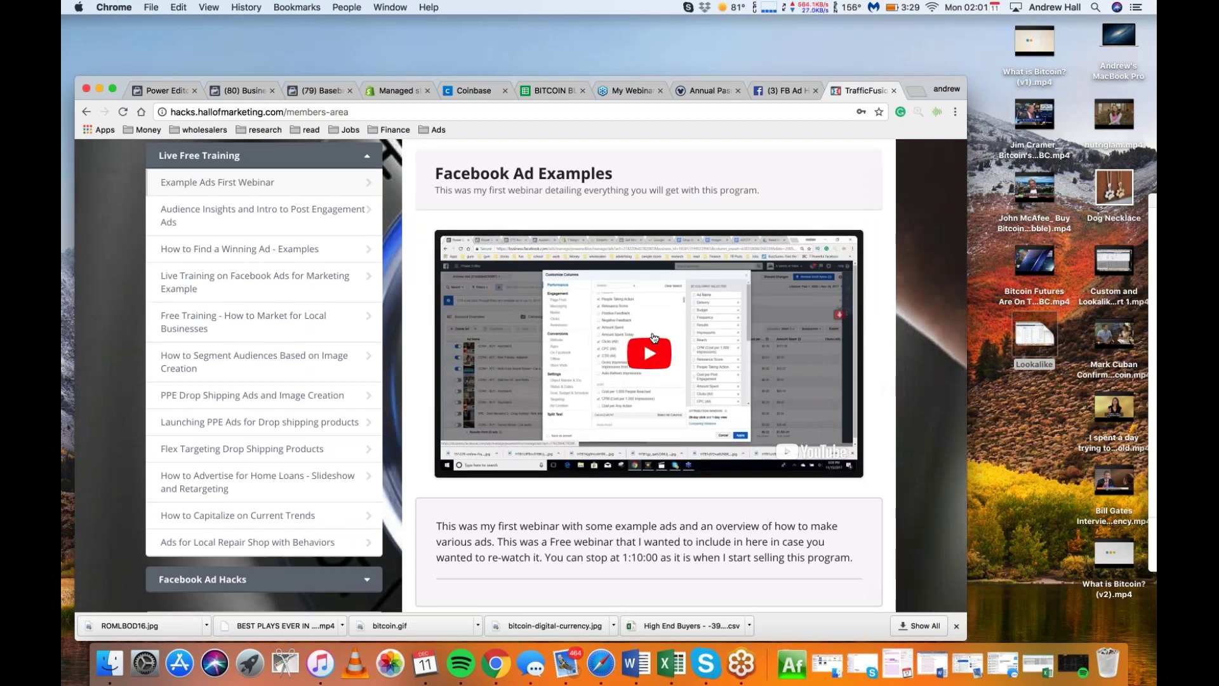
scroll(875, 352, "down", 1)
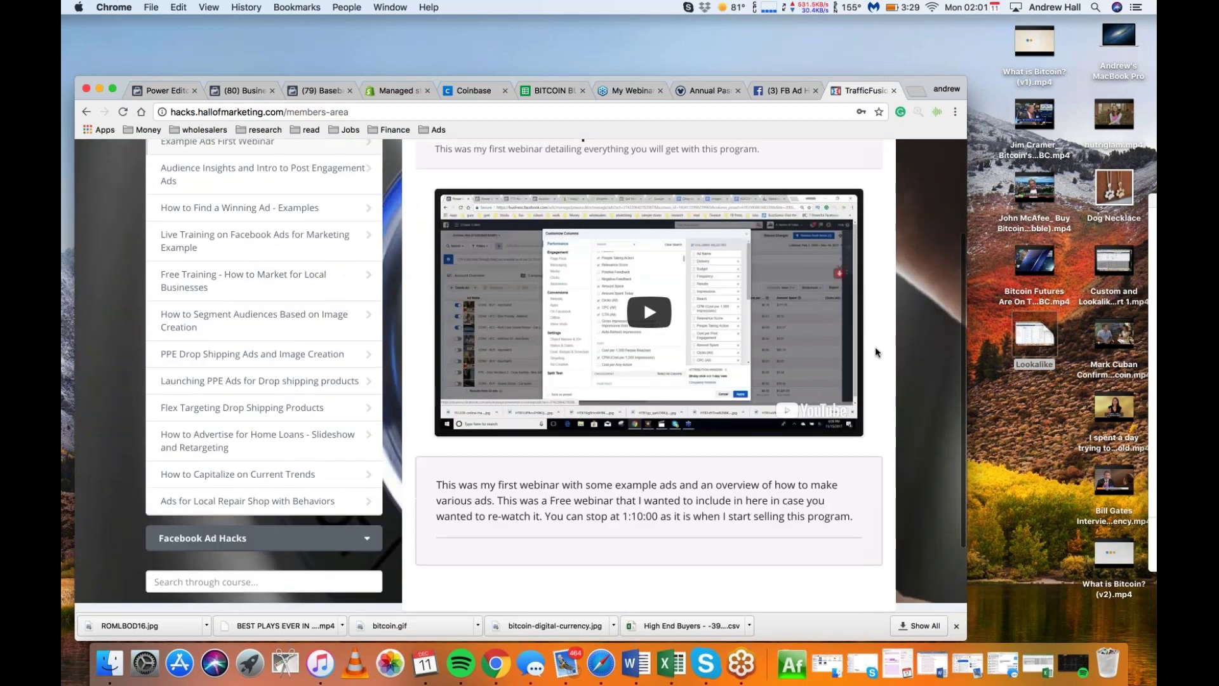
scroll(875, 352, "down", 2)
left_click(266, 452)
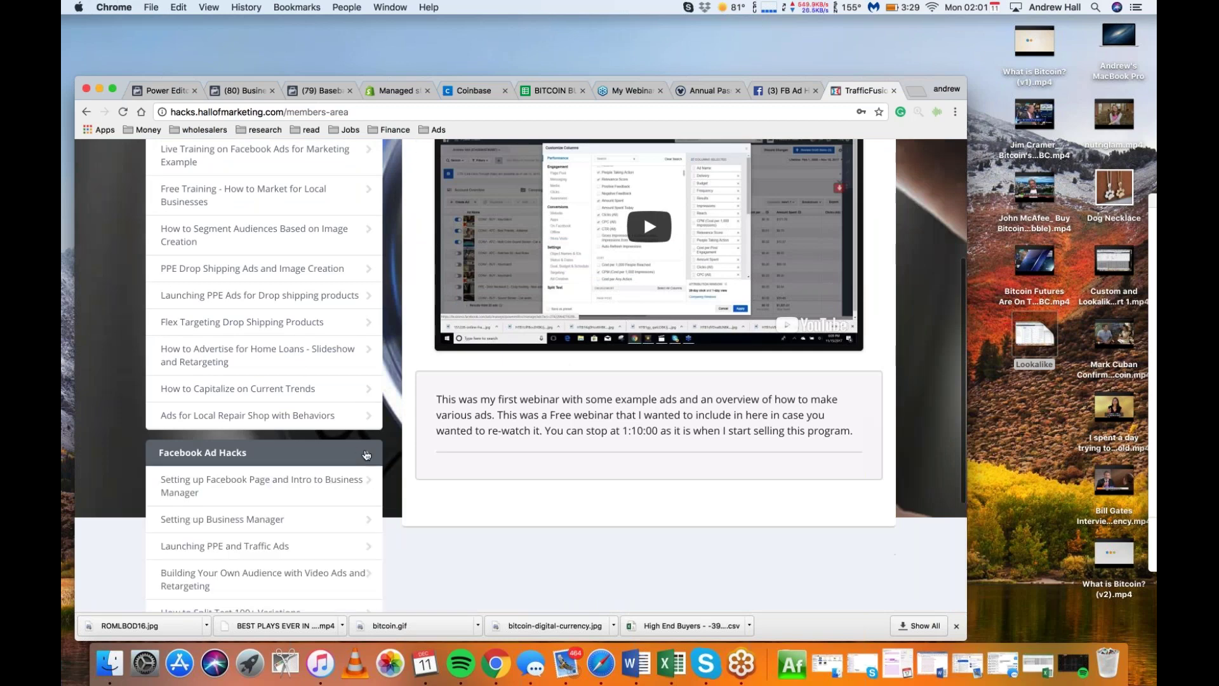
scroll(647, 375, "down", 2)
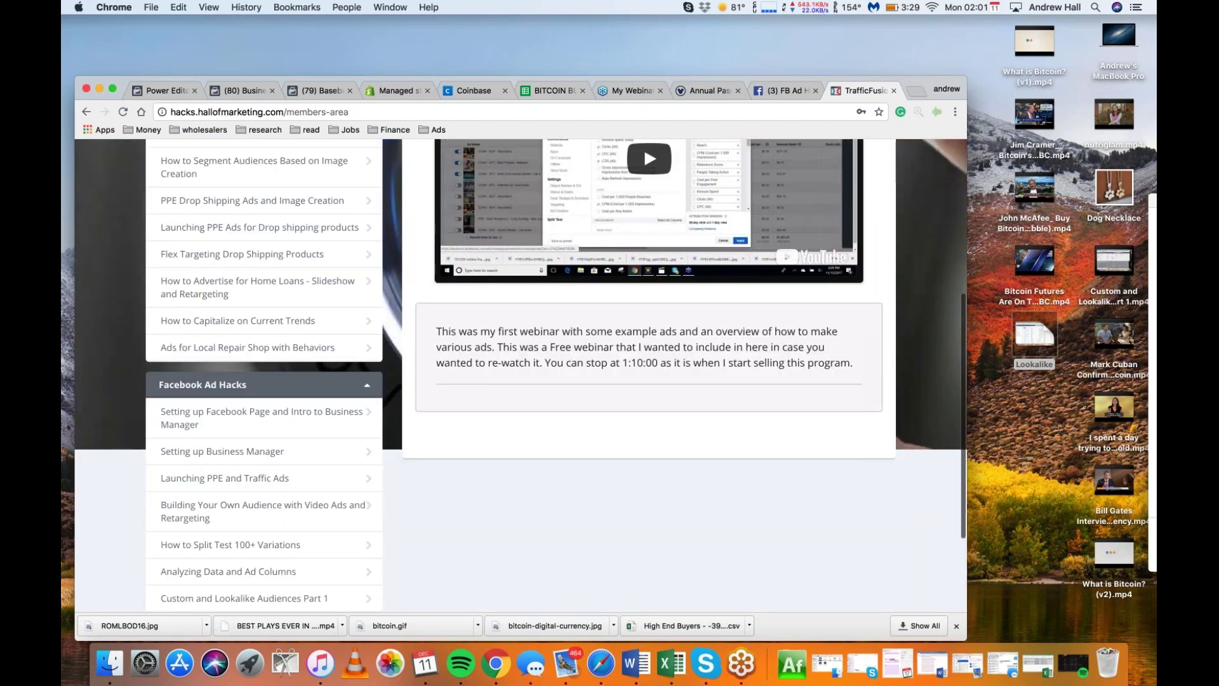
scroll(647, 375, "down", 1)
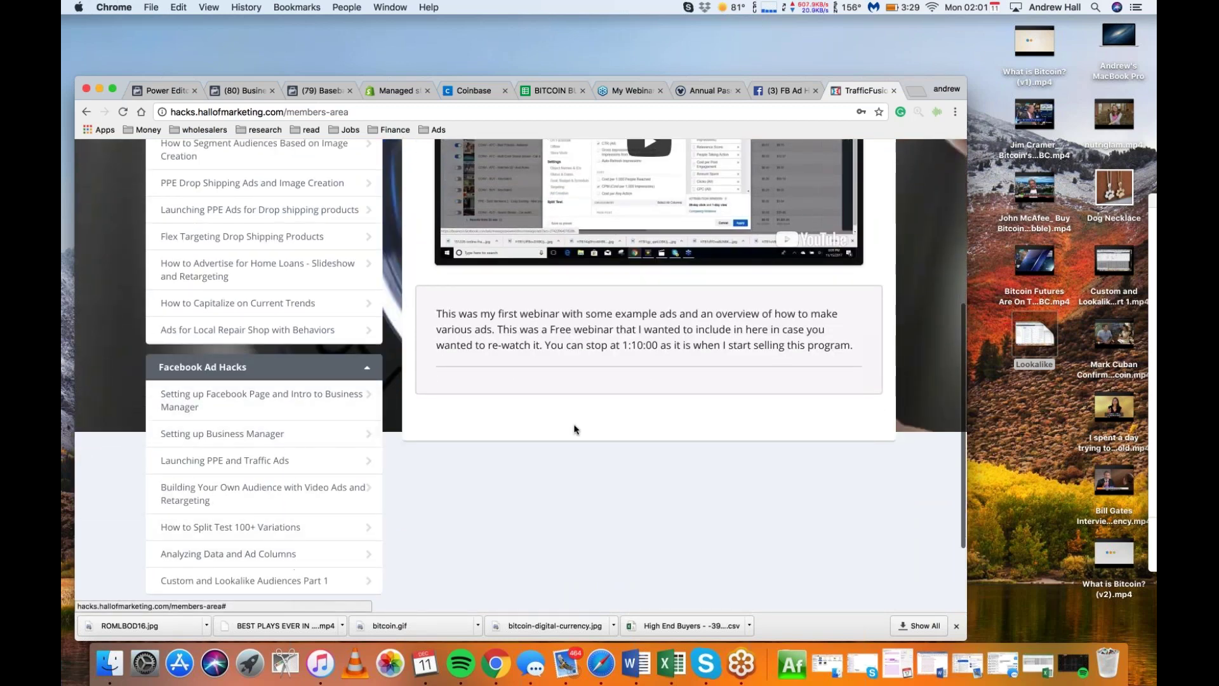
- Return to the Facebook group, reply "I am on right now" in the open chat, and close the chat
left_click(787, 92)
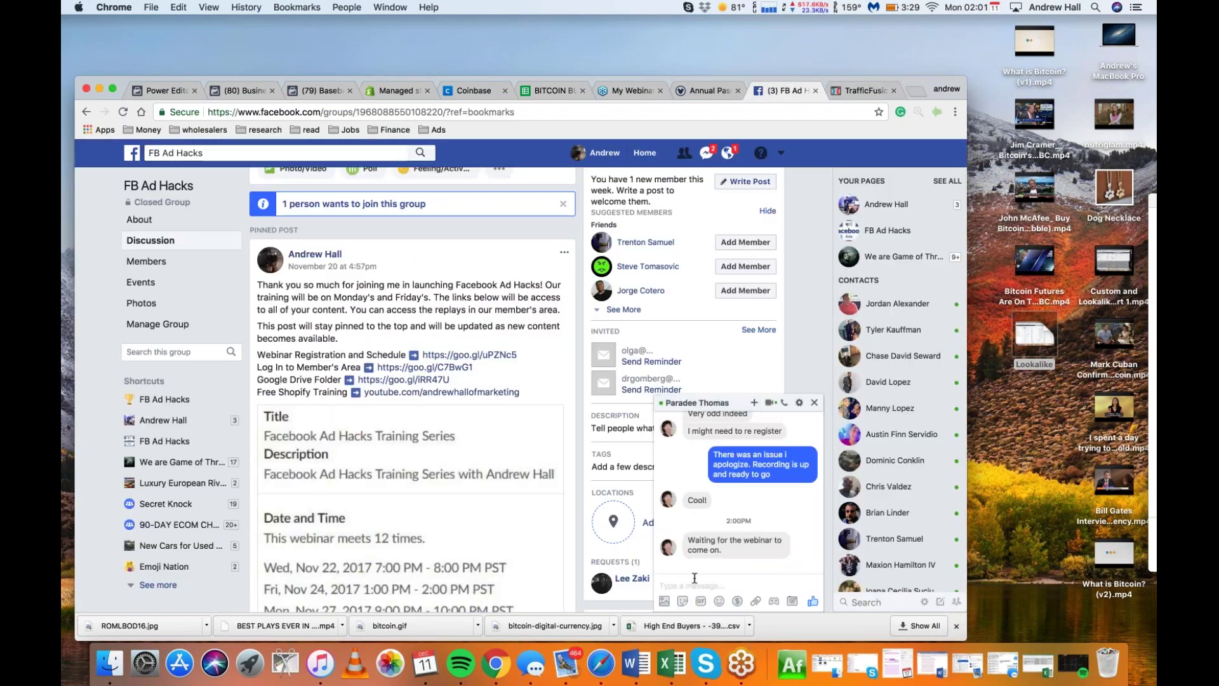
left_click(694, 578)
type("I am ")
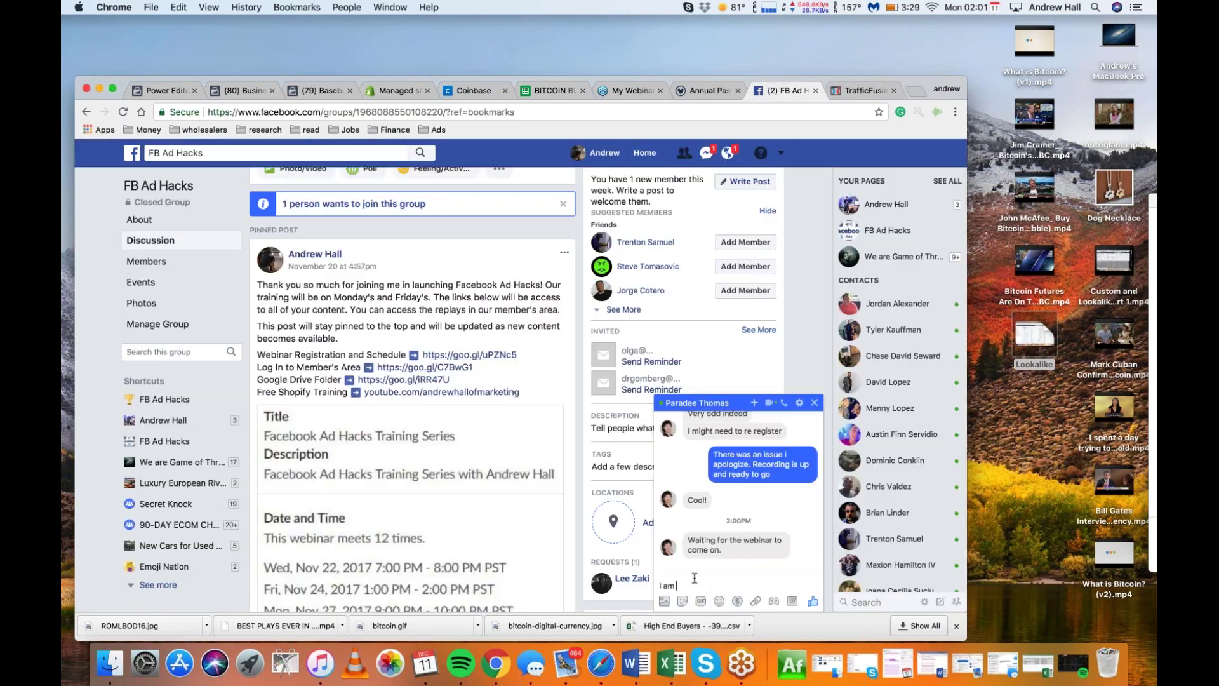
type("on right now")
key("Return")
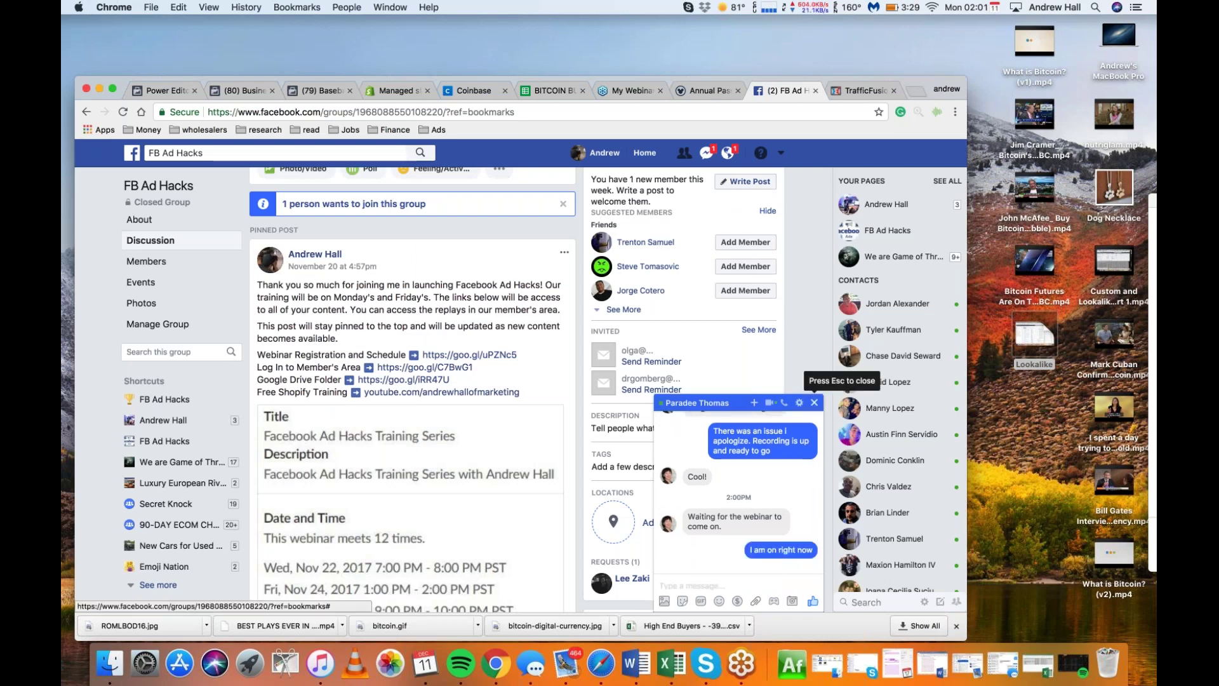
left_click(814, 402)
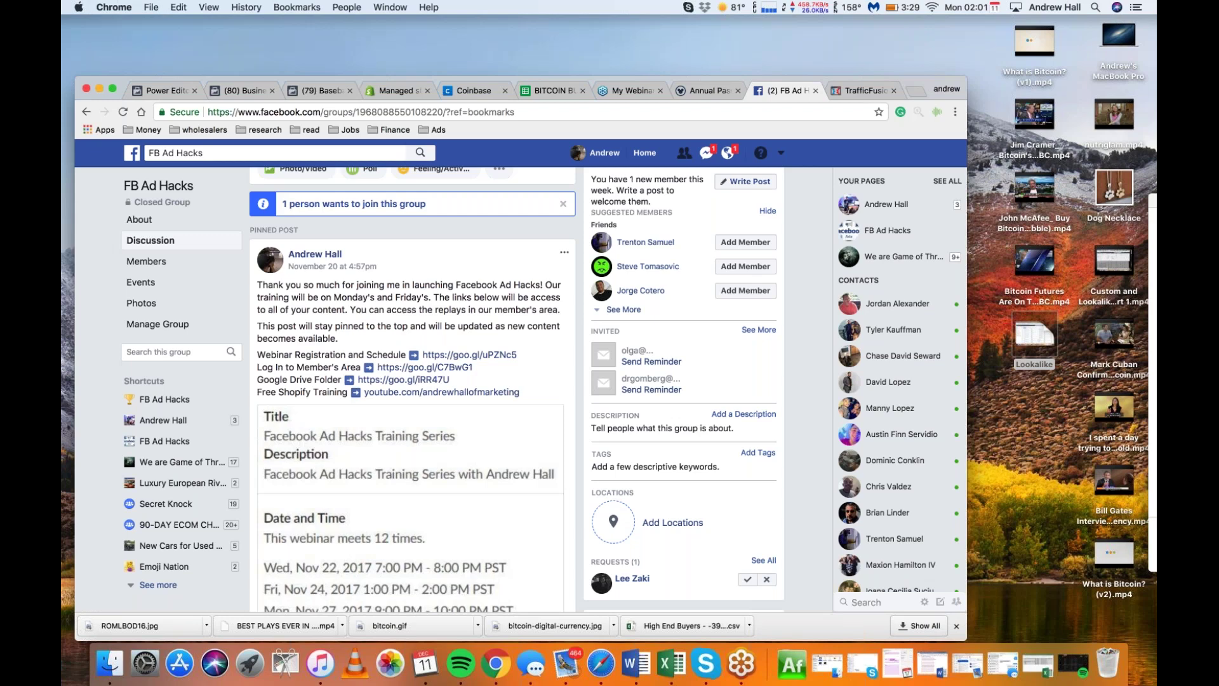
- Open the webinar registration link from the pinned post and highlight the Dec 4 and Dec 11 session times
left_click(469, 355)
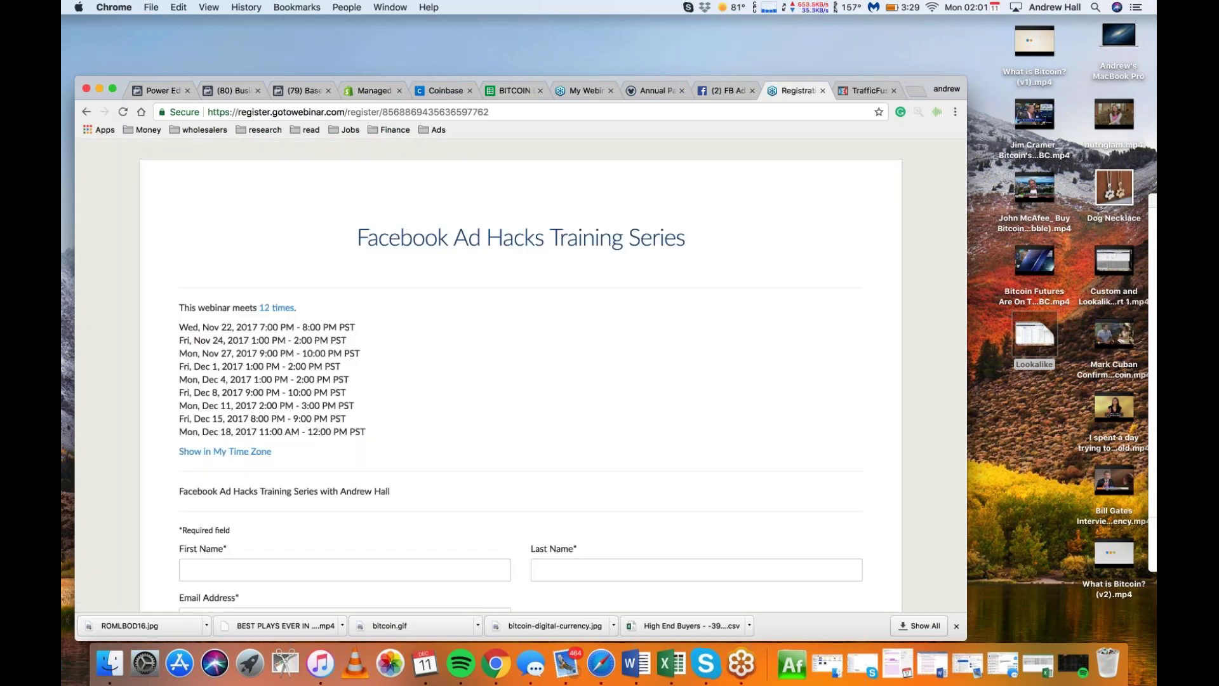
left_click_drag(226, 382, 344, 380)
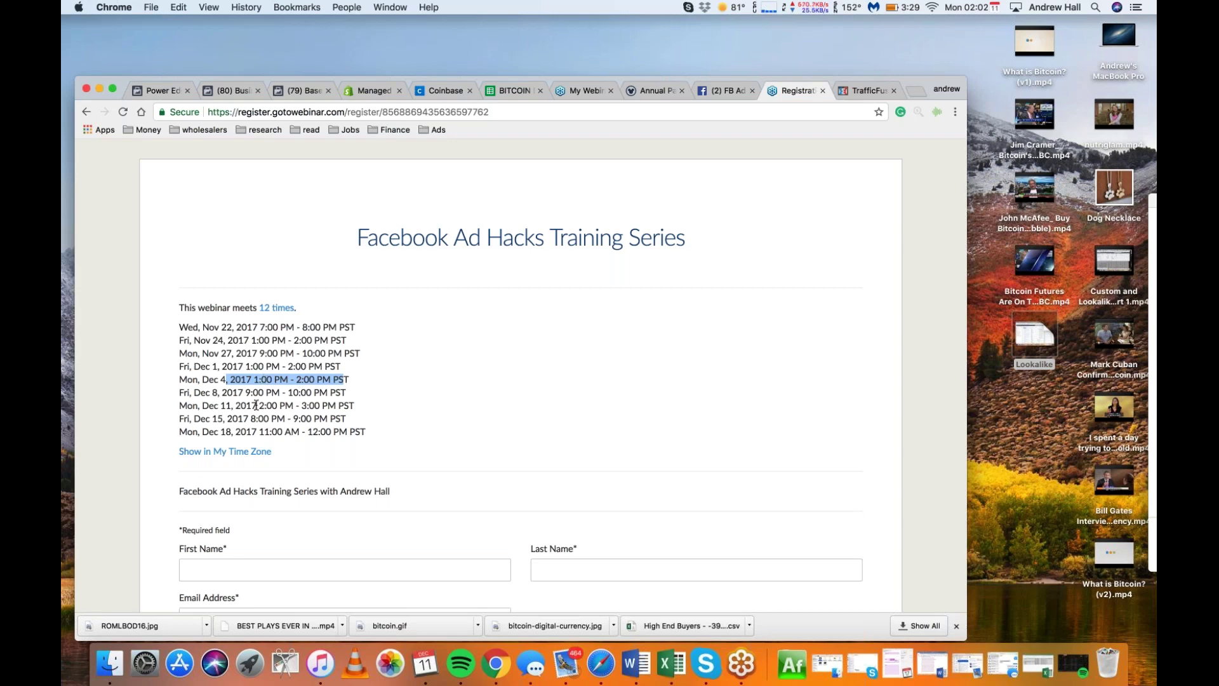
left_click_drag(256, 405, 355, 404)
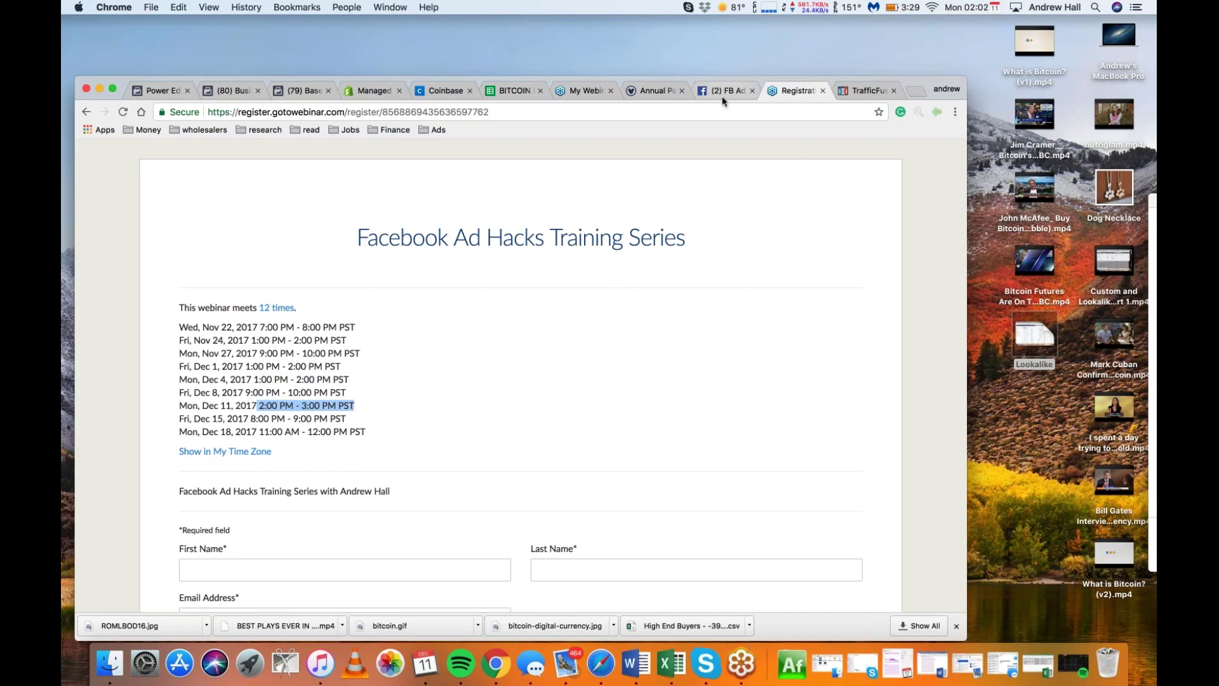
- Return to Power Editor and deselect the VV - Baseball campaign
left_click(160, 90)
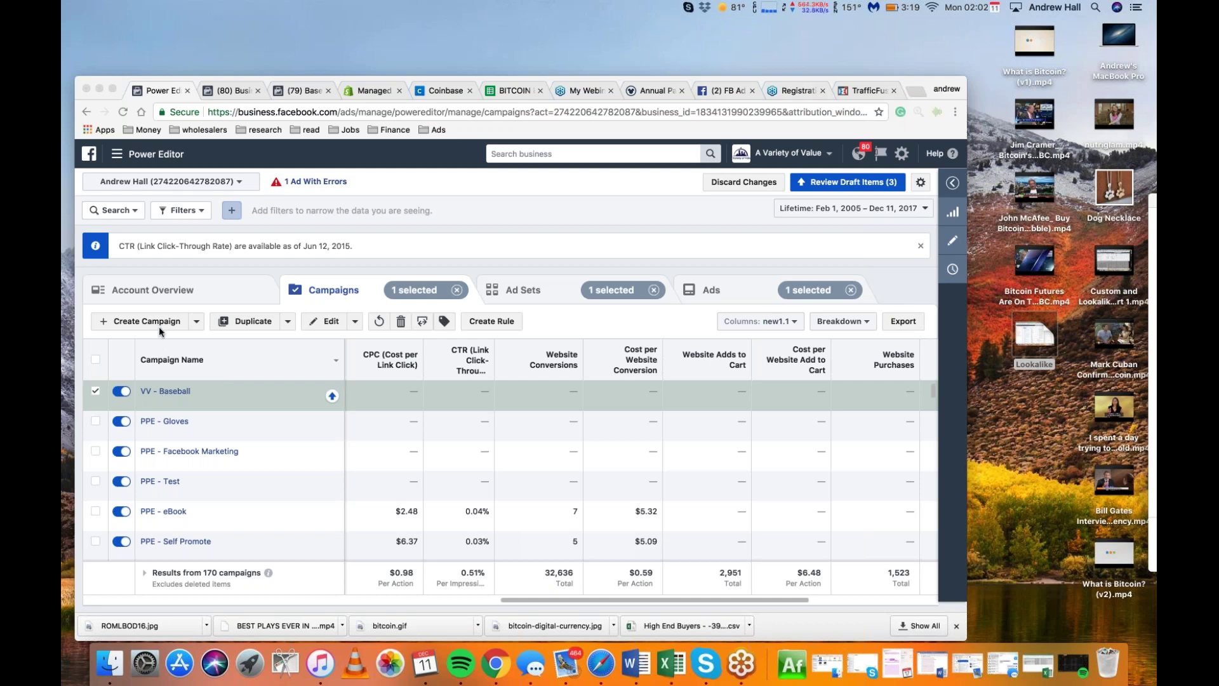
left_click(96, 394)
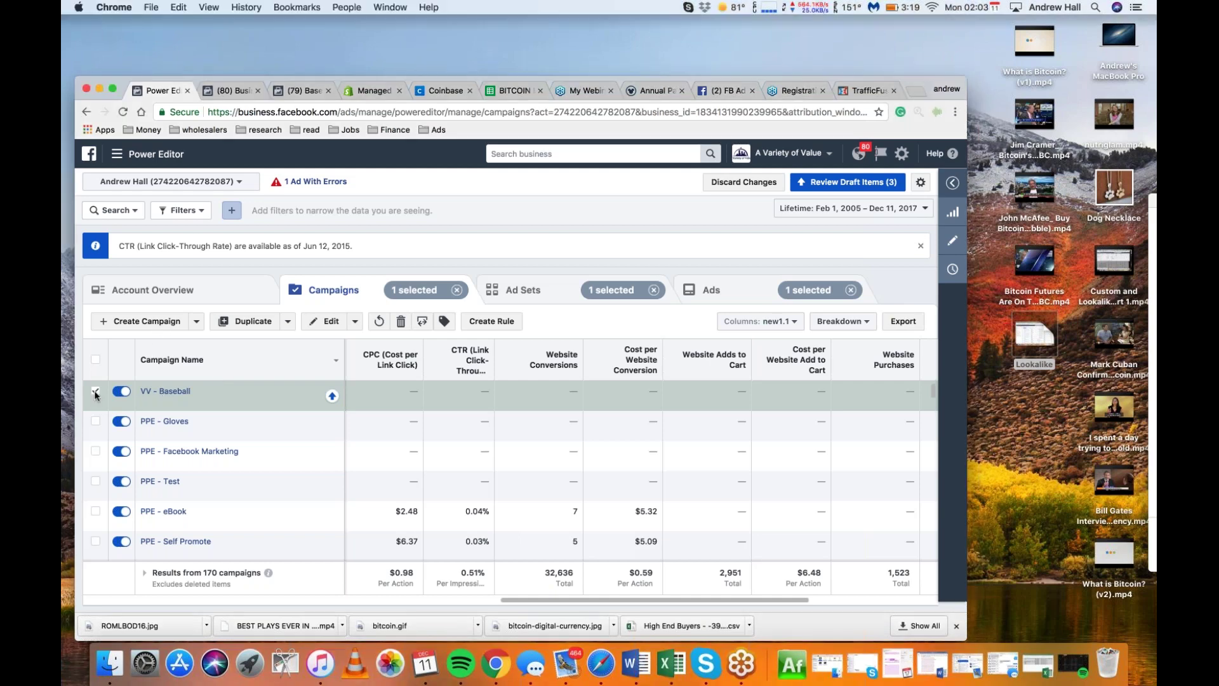
left_click(96, 394)
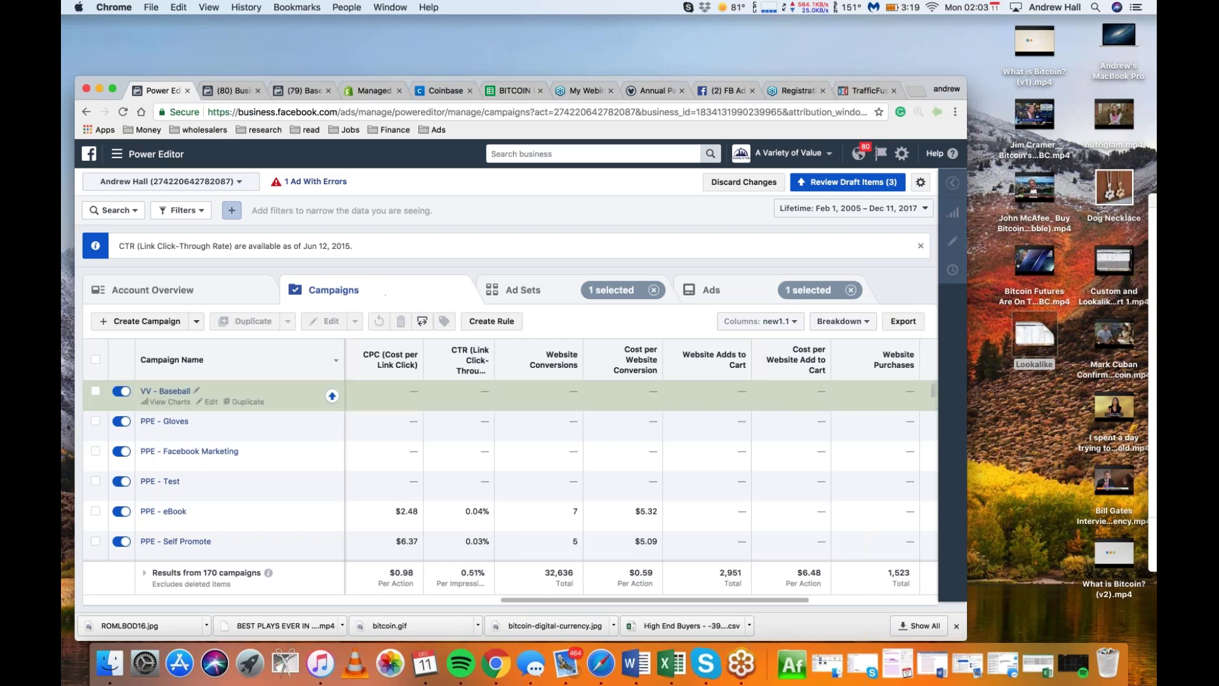
- Start a new campaign and set its objective to Video views
left_click(144, 321)
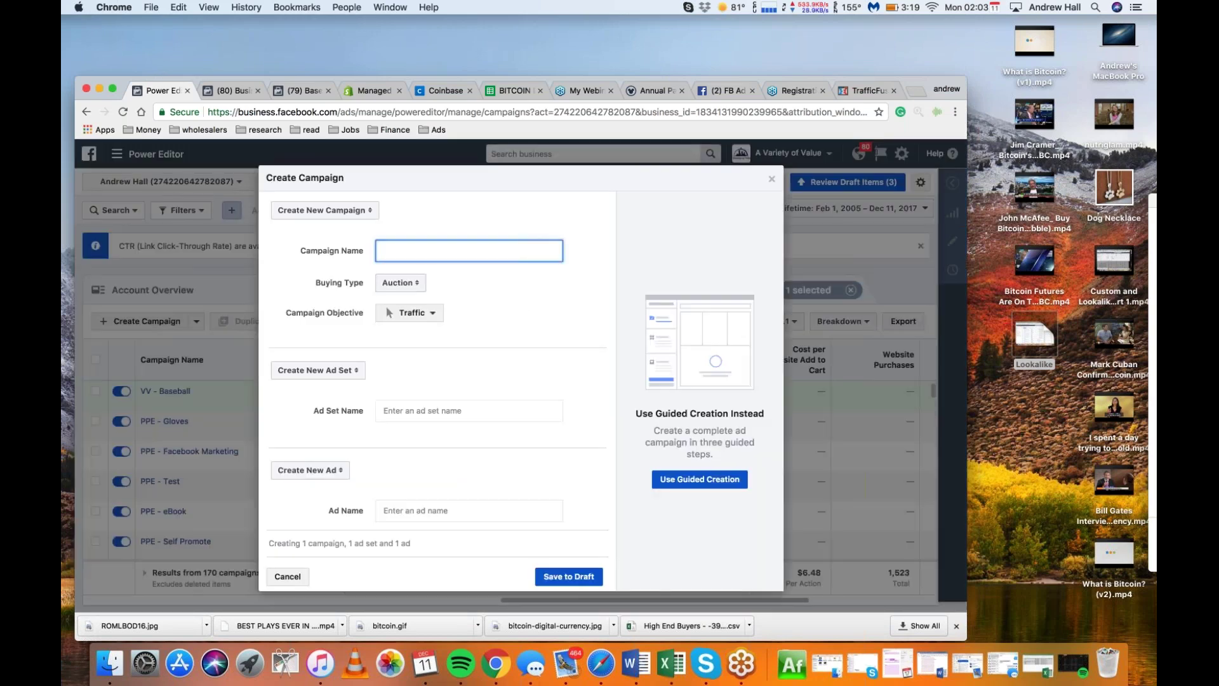
left_click(410, 312)
left_click(451, 438)
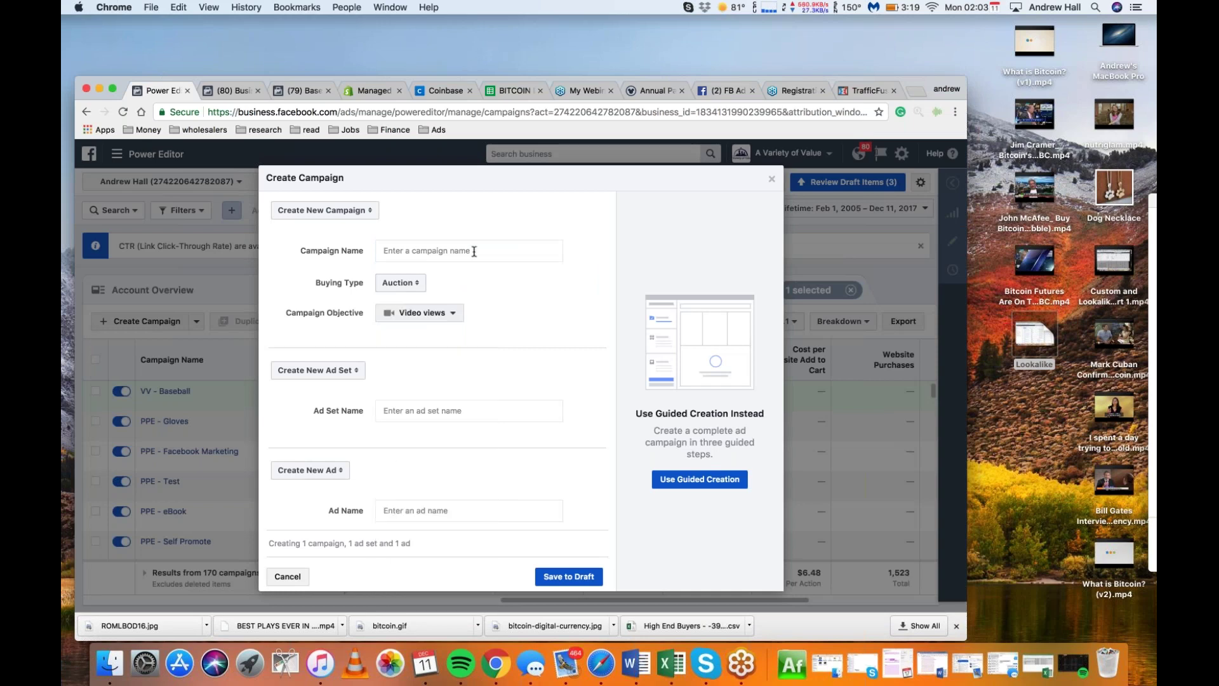
left_click(474, 251)
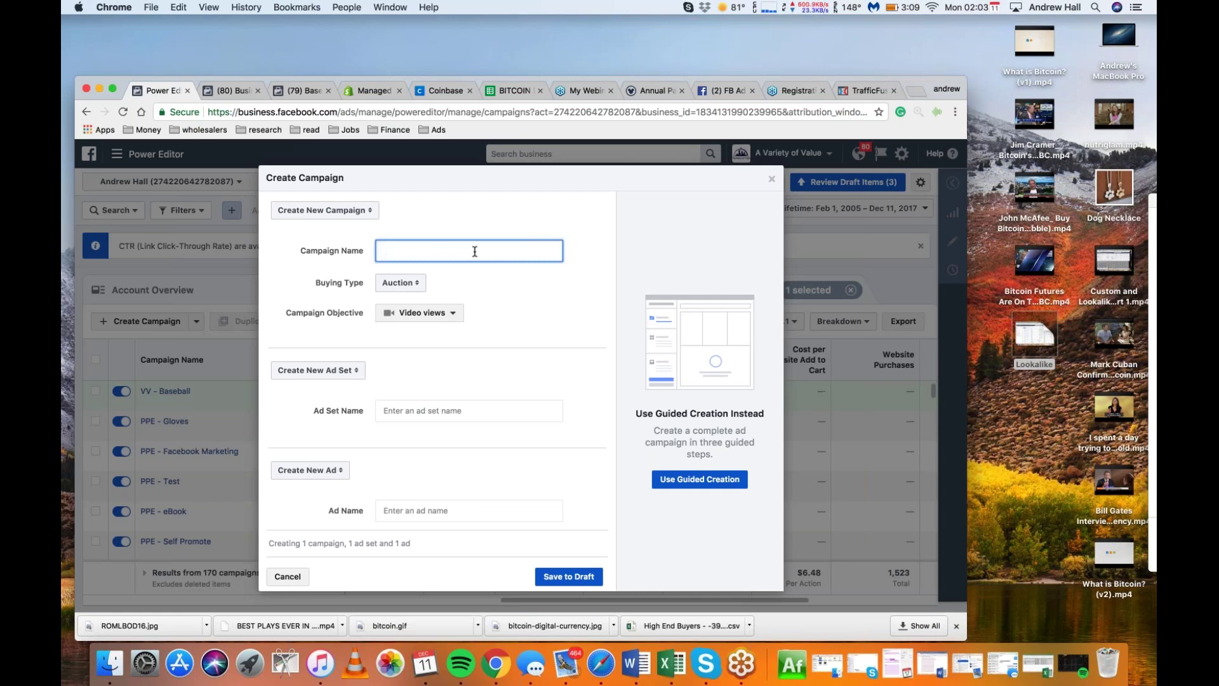
left_click(450, 313)
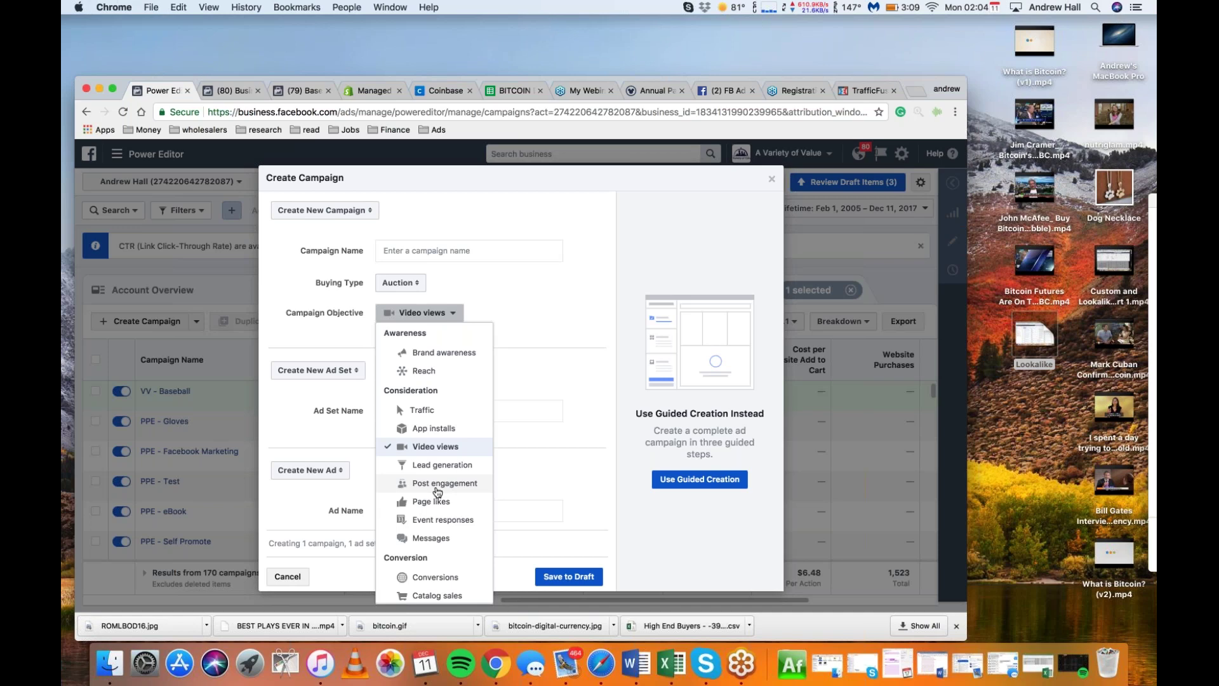
left_click(444, 449)
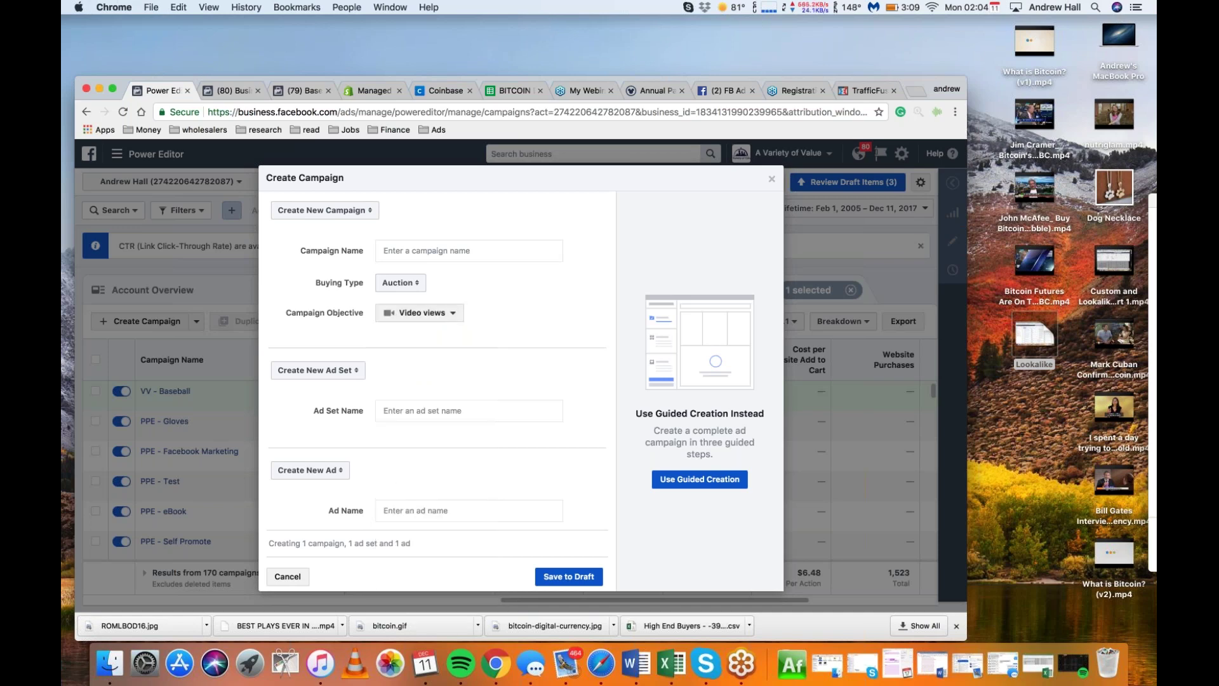
- Name the new campaign, its ad set and its ad "VV - Baseball" and save them to draft
left_click(432, 252)
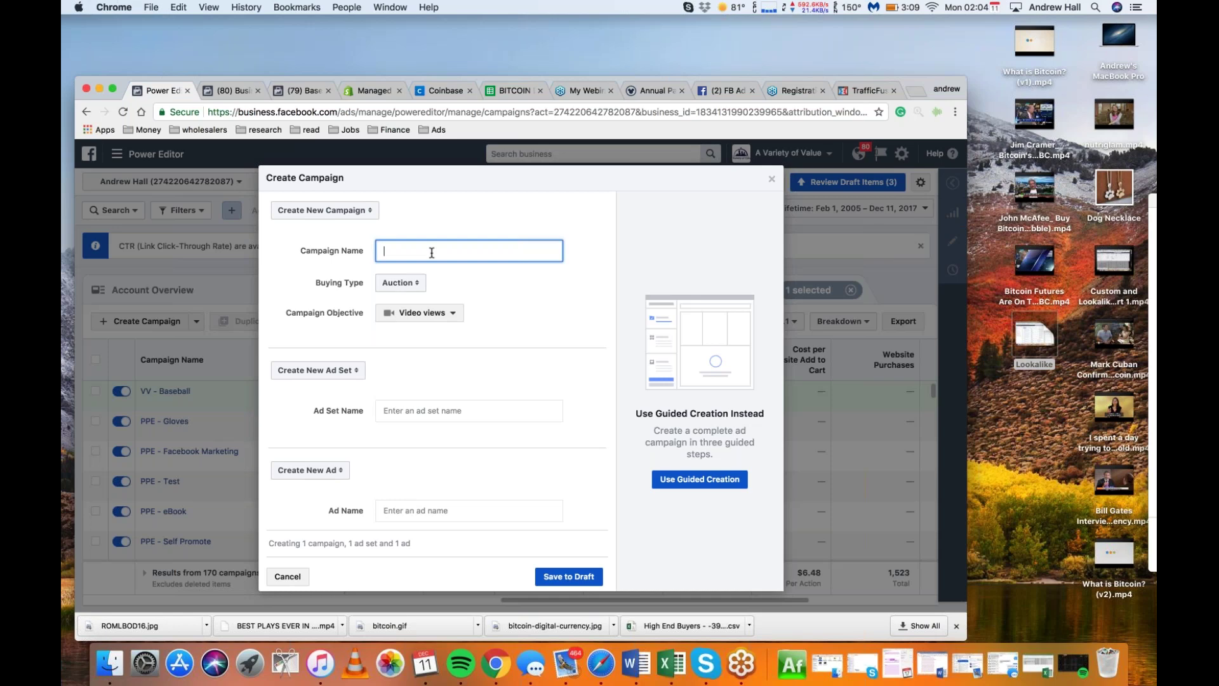
type("VV - Baseball")
left_click_drag(435, 250, 382, 256)
key("super+c")
left_click(403, 413)
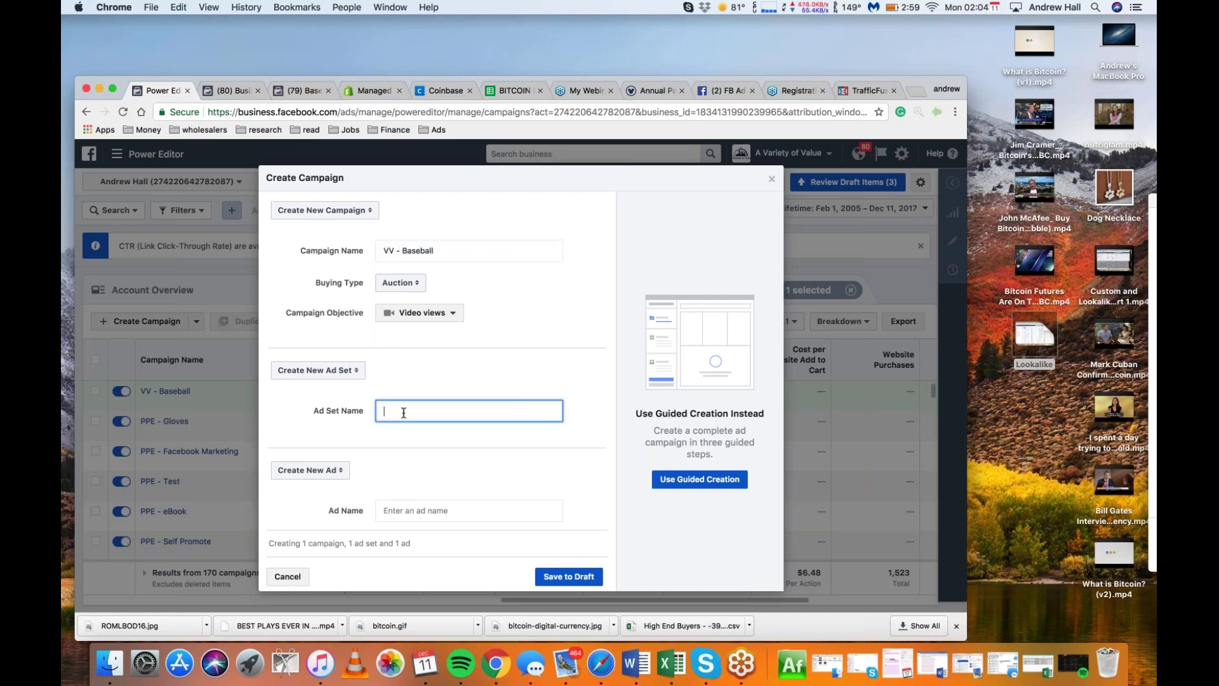
key("super+v")
left_click(414, 516)
key("super+v")
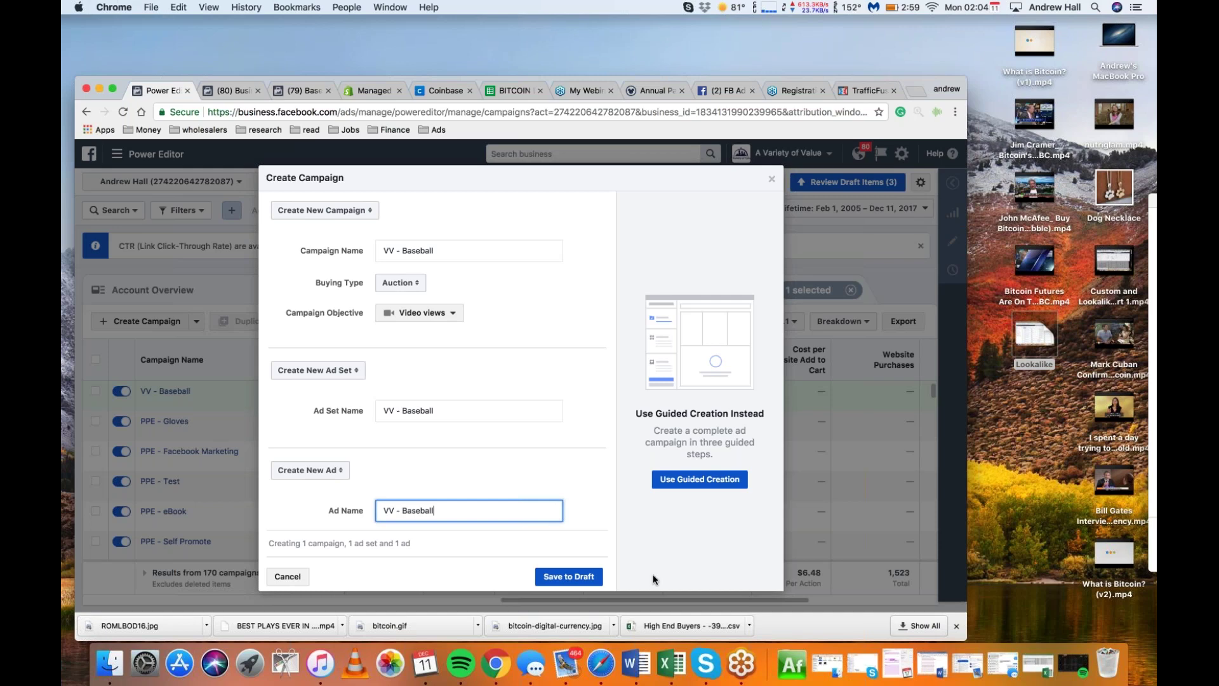
left_click(569, 577)
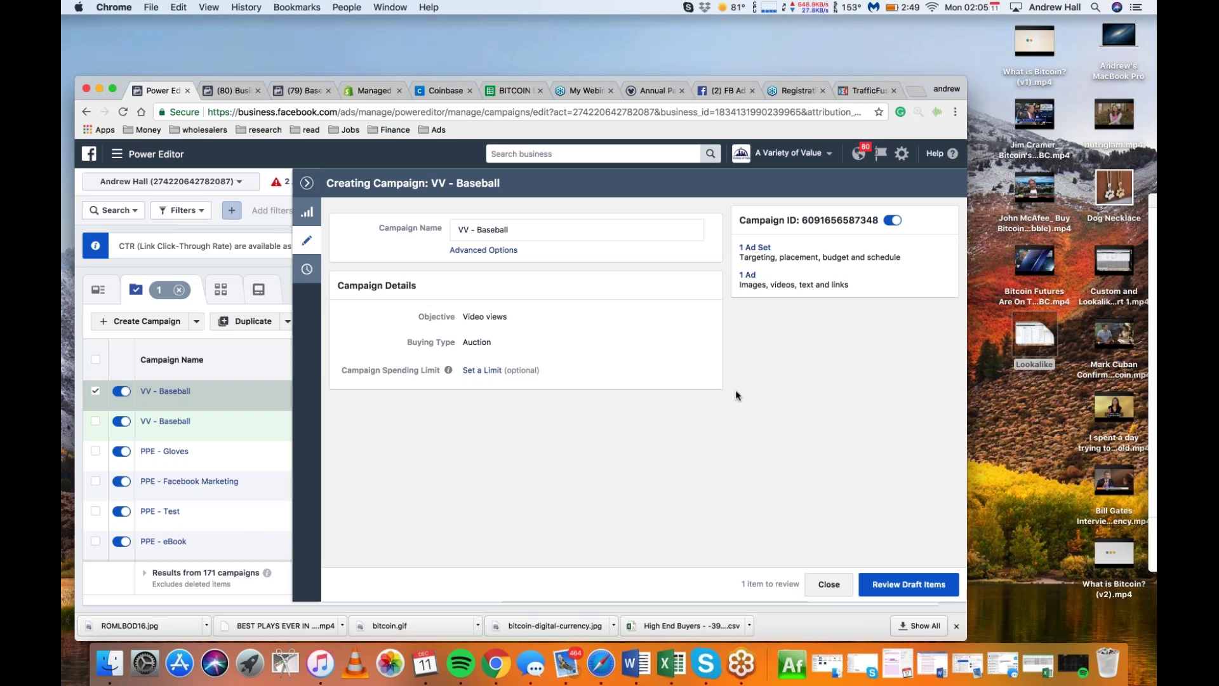
- Open the new campaign's ad set and set its daily budget to $5.00
left_click(755, 247)
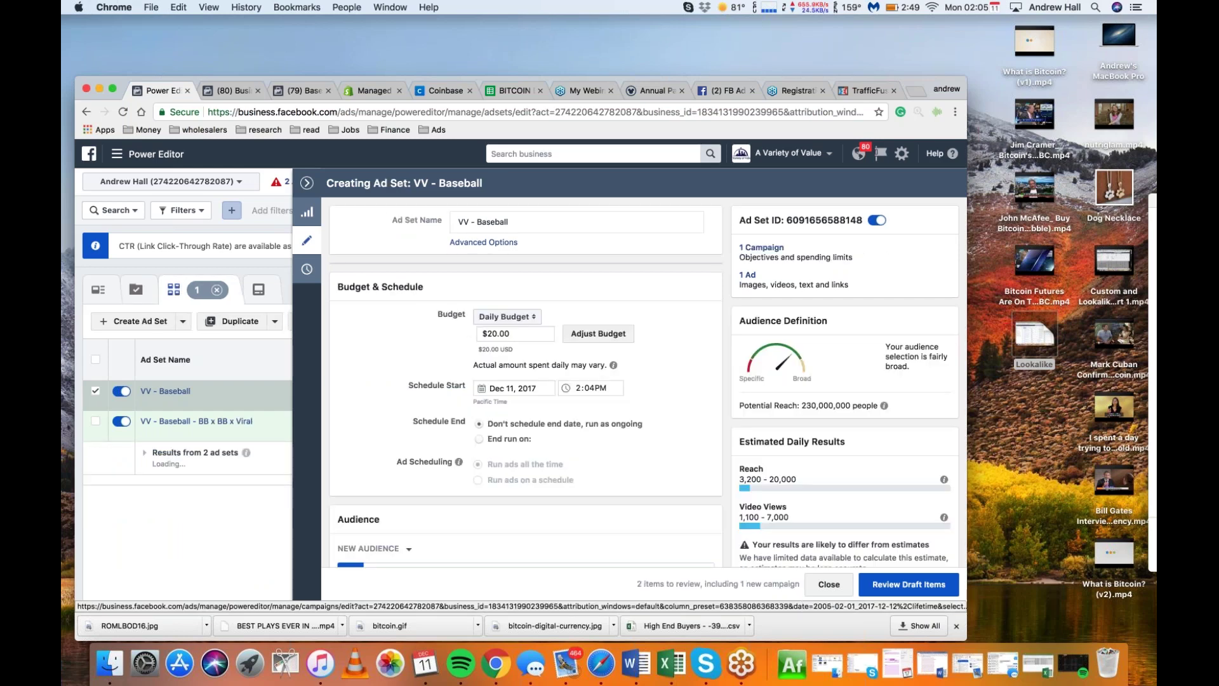
left_click(512, 334)
type("5")
left_click(718, 386)
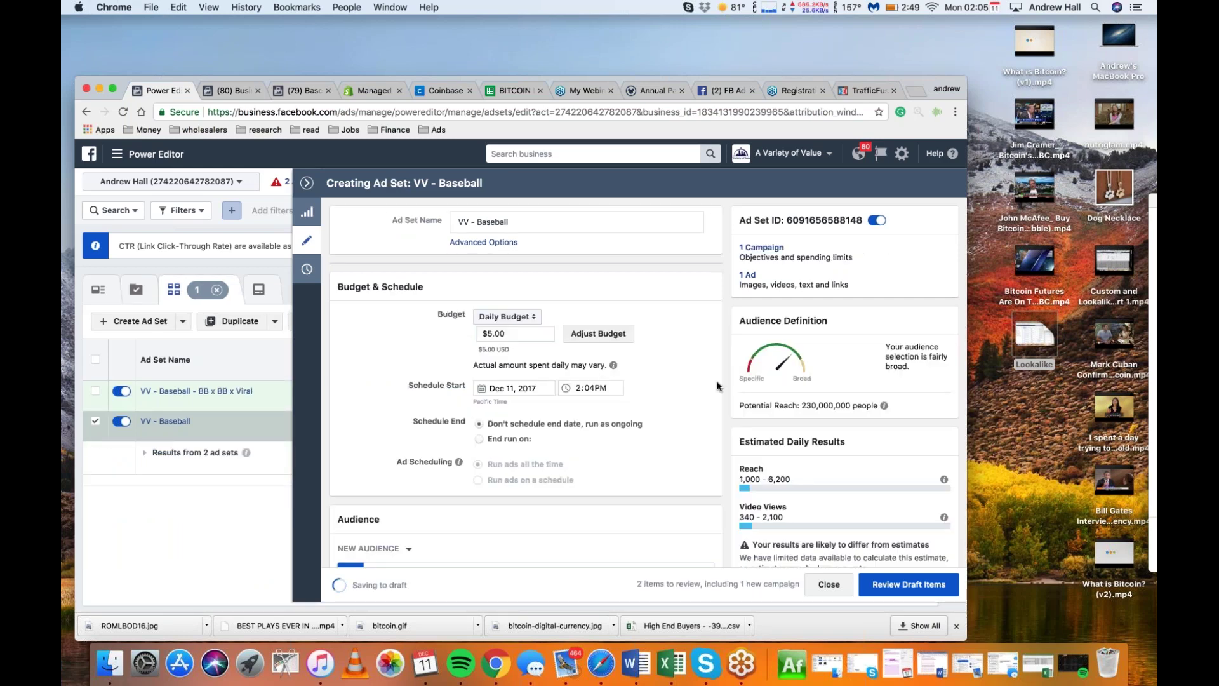
- Add the Baseball sports interest to the ad set's detailed targeting
scroll(717, 386, "down", 3)
scroll(718, 386, "down", 5)
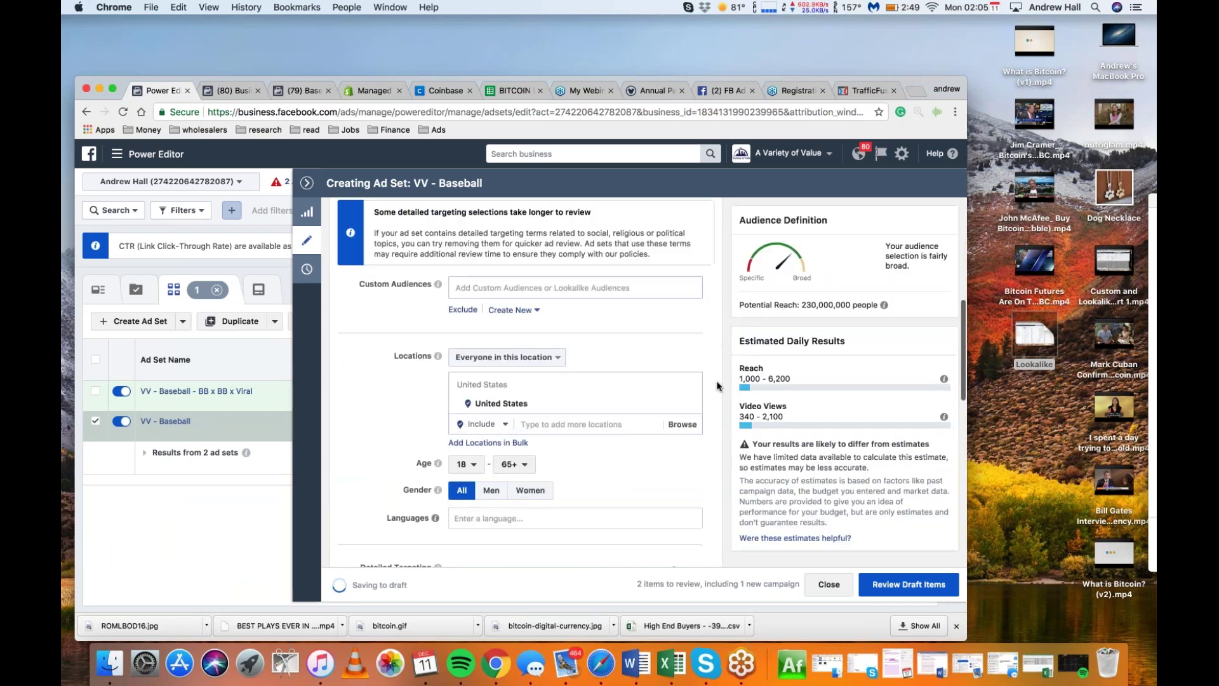
left_click(595, 421)
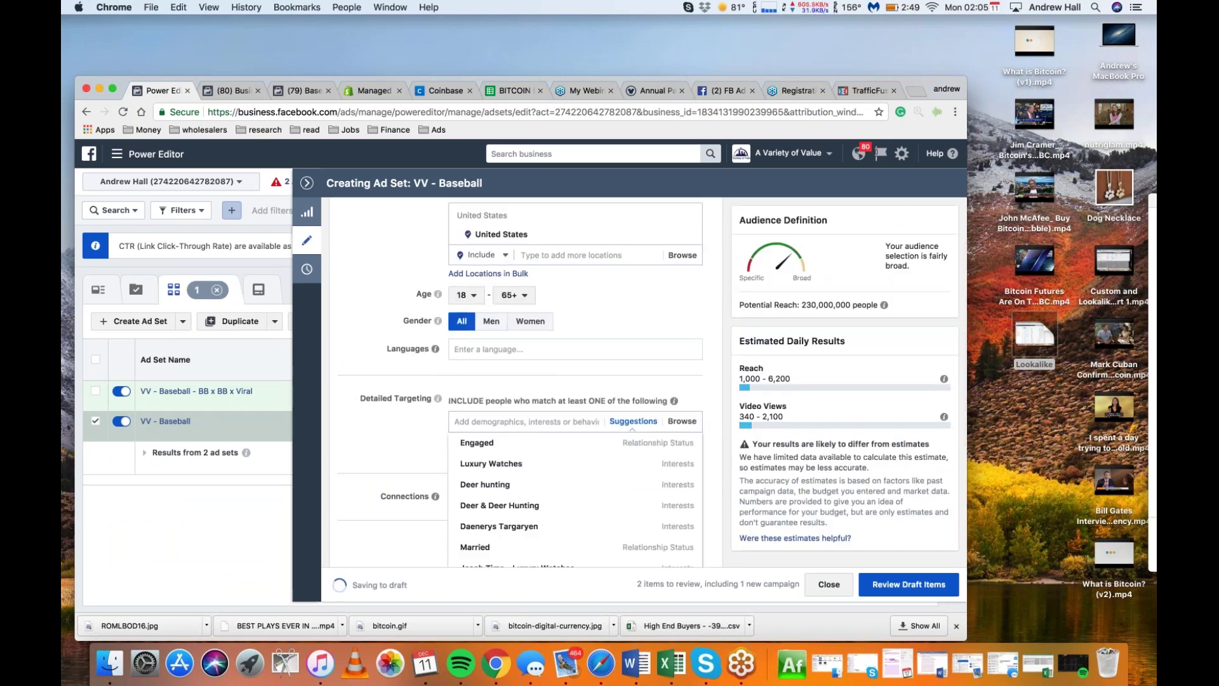
type("Baseball")
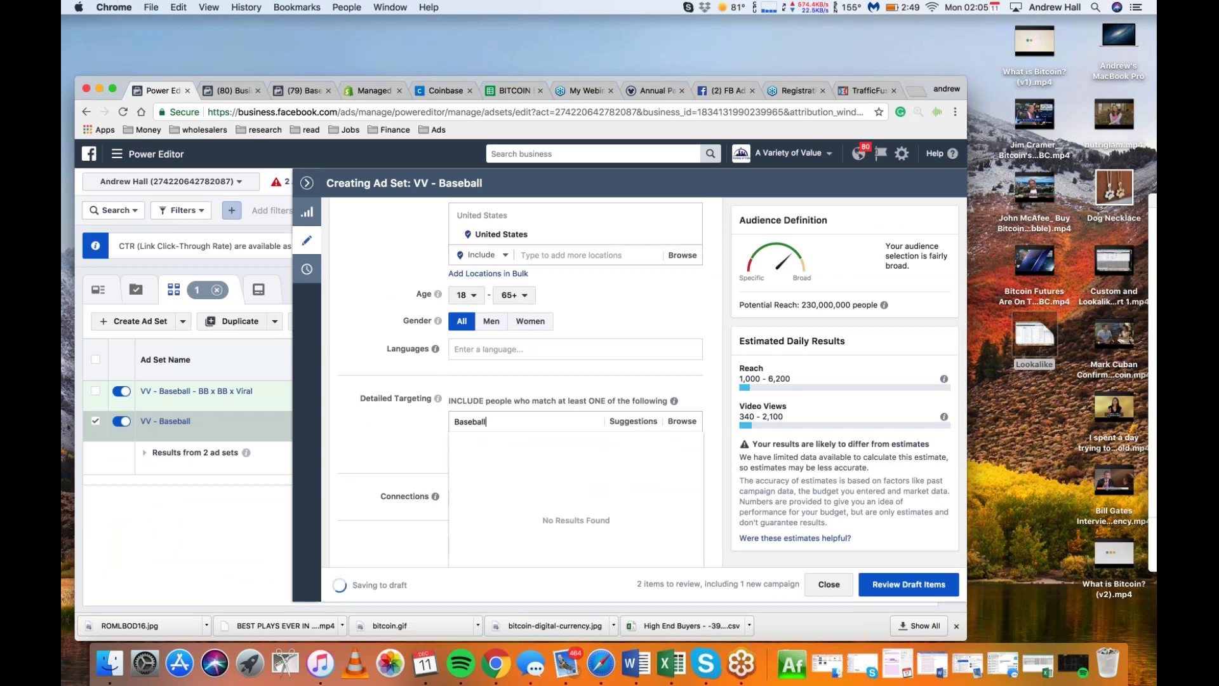
key("Return")
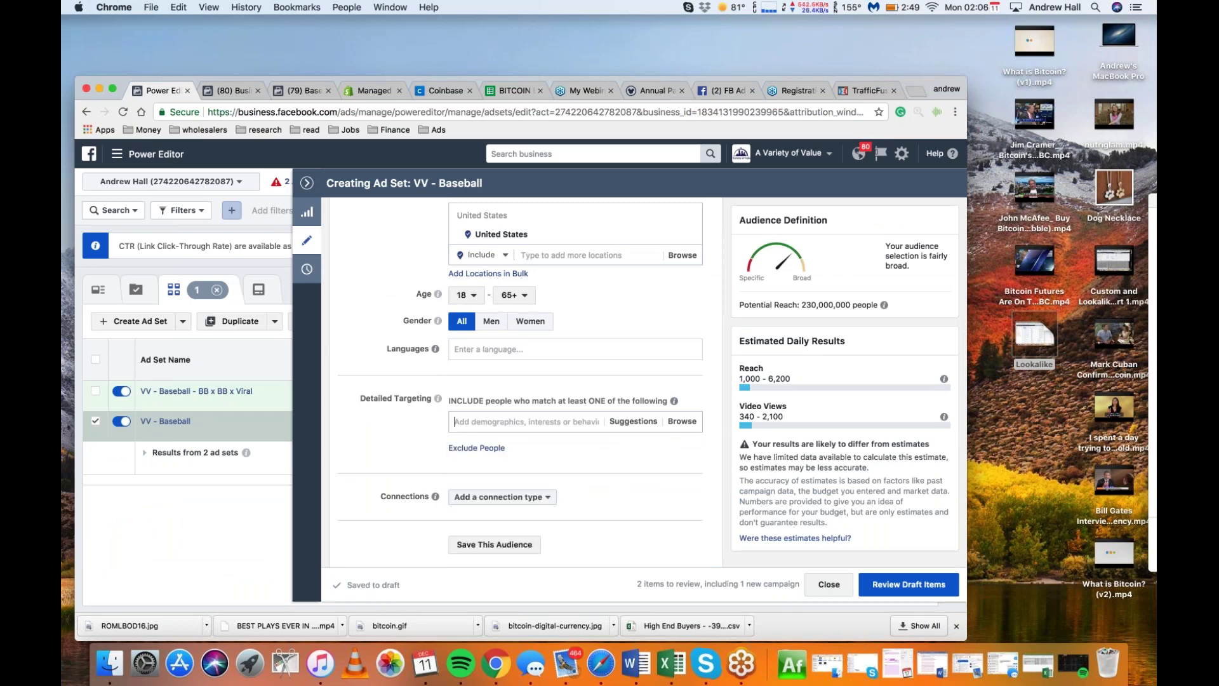
type("baseball")
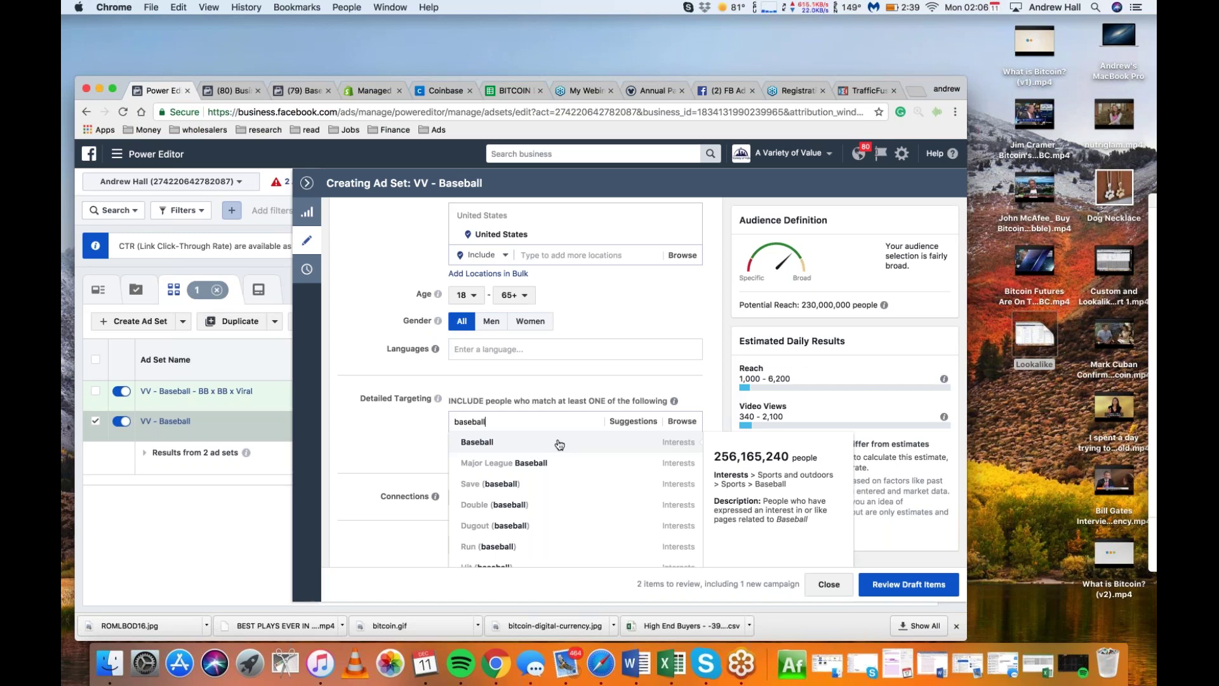
left_click(559, 443)
left_click(442, 456)
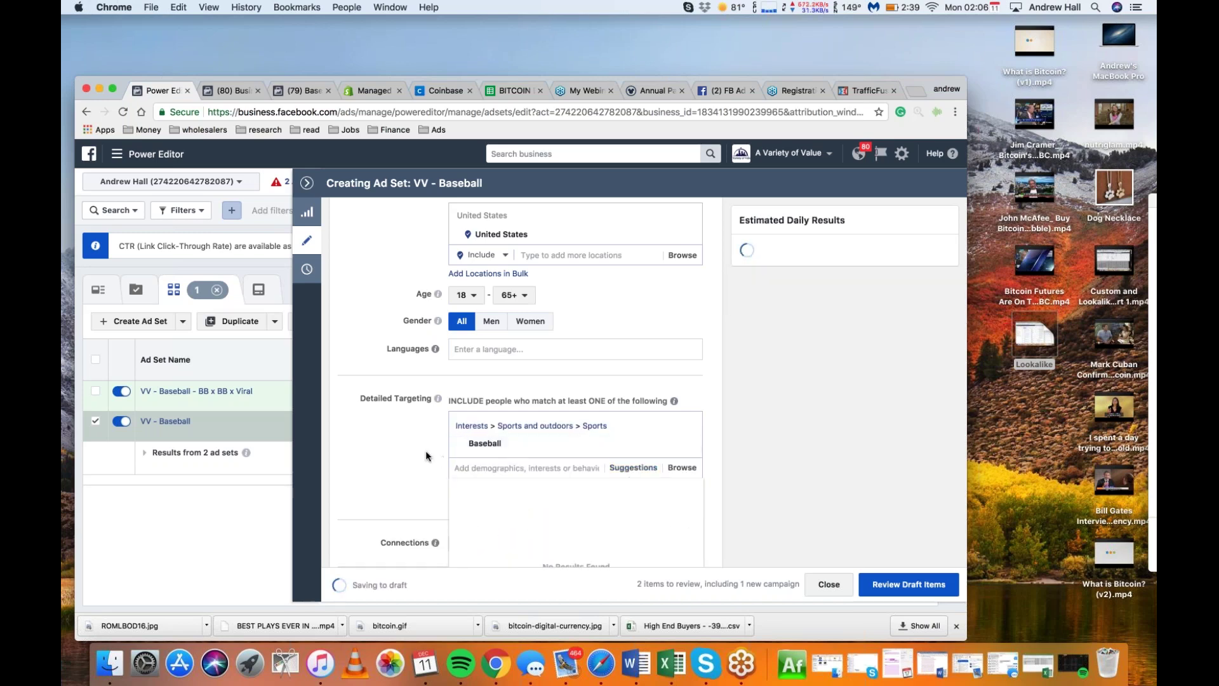
- Narrow the audience to people who must also match the Major League Baseball interest
scroll(425, 451, "down", 1)
left_click(549, 453)
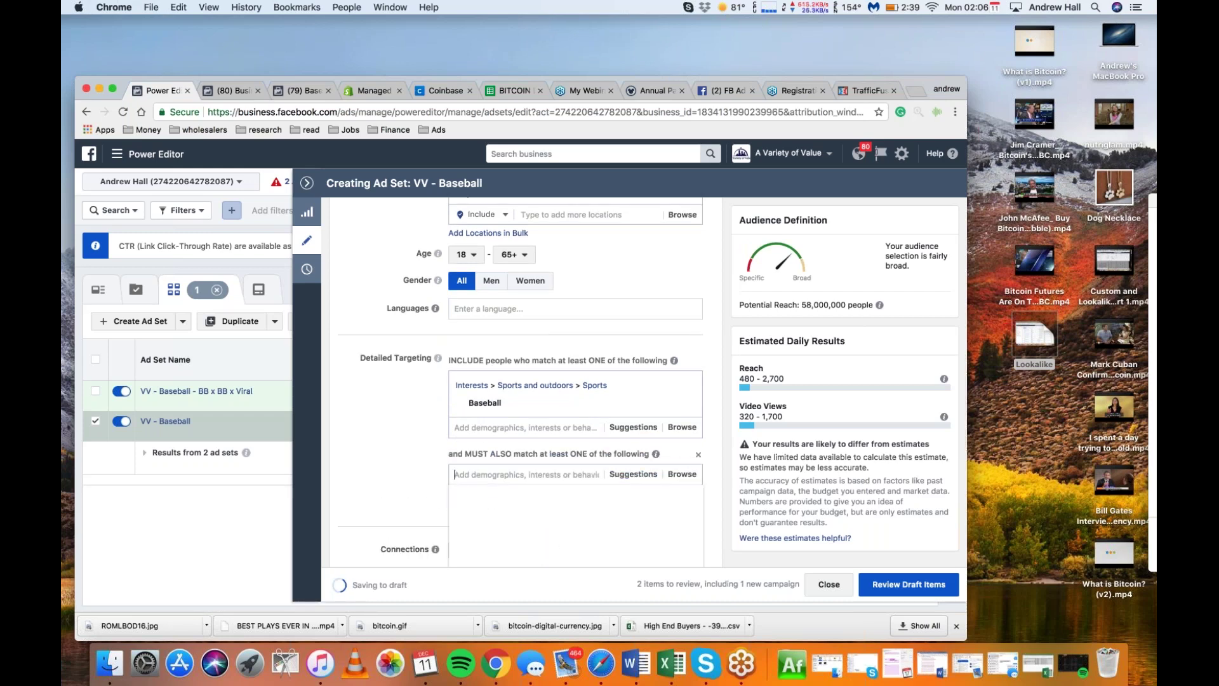
type("league")
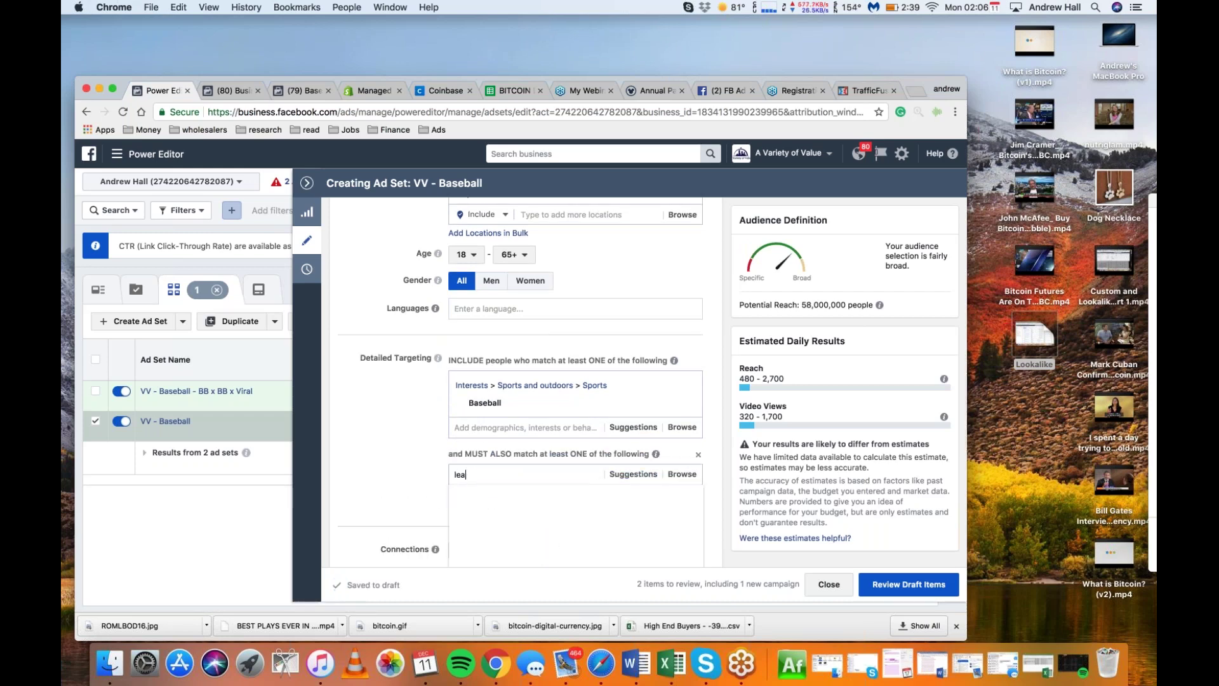
key("BackSpace")
key("BackSpace")
key("BackSpace")
key("BackSpace")
key("BackSpace")
key("BackSpace")
key("BackSpace")
type("major lesgue ba")
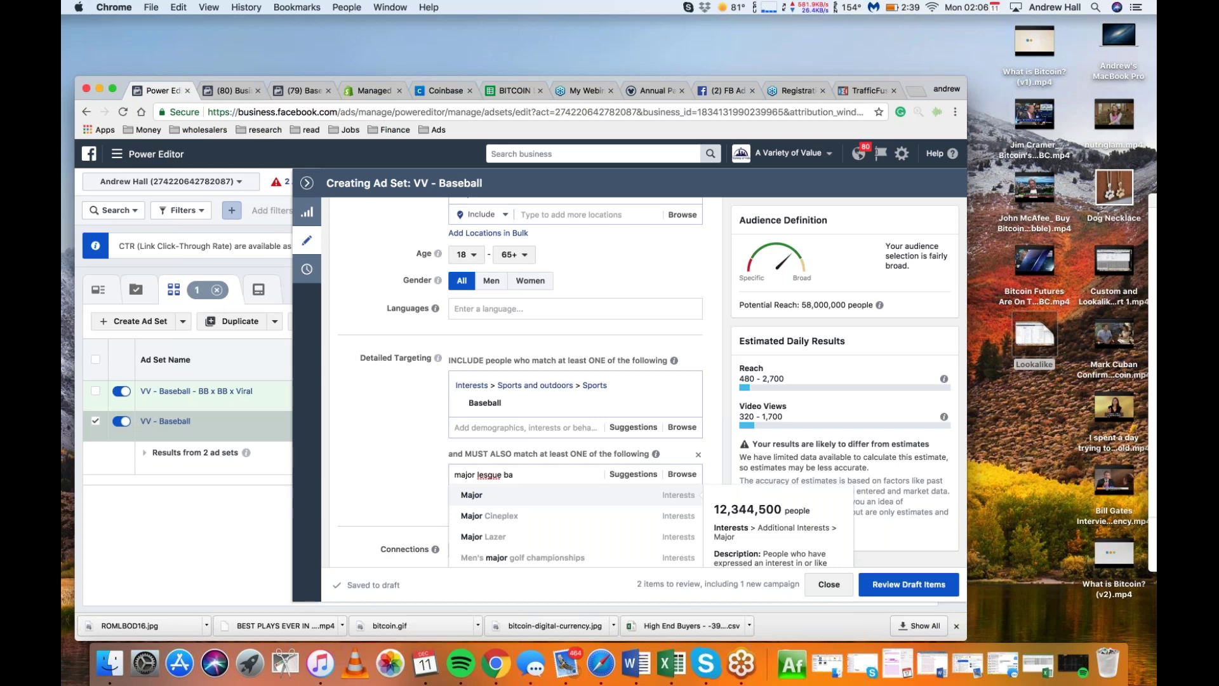
key("BackSpace")
key("BackSpace")
key("BackSpace")
key("BackSpace")
key("BackSpace")
key("BackSpace")
key("BackSpace")
type("ague baseball")
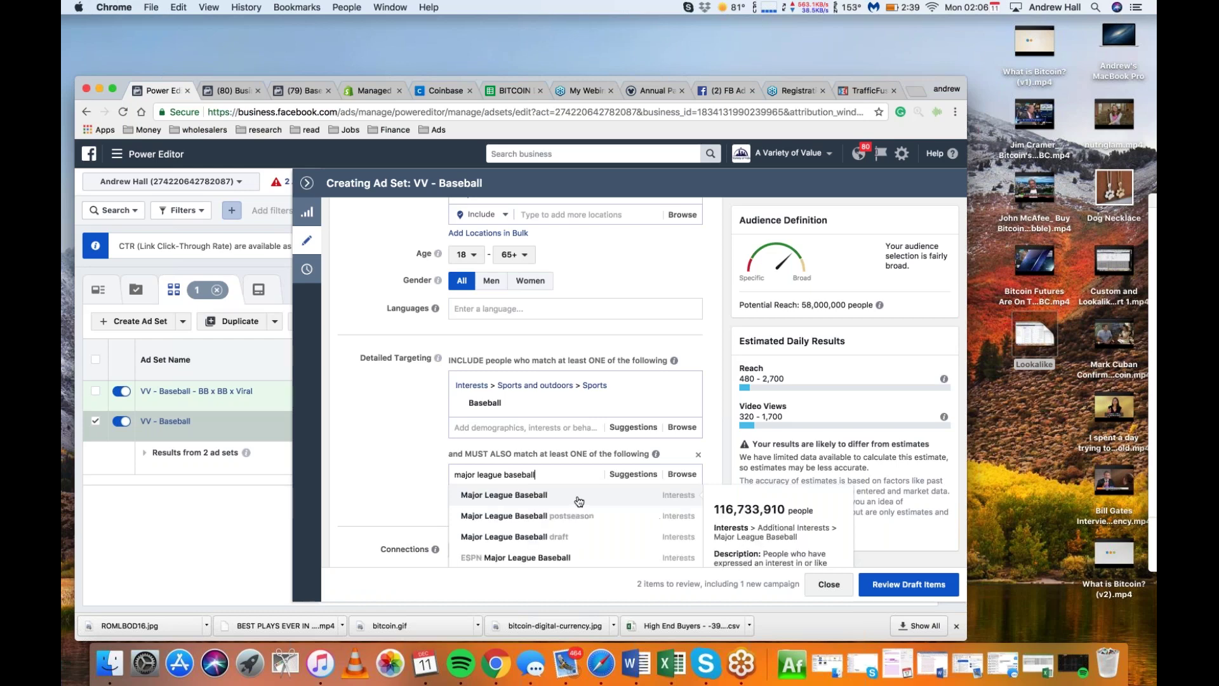
key("Return")
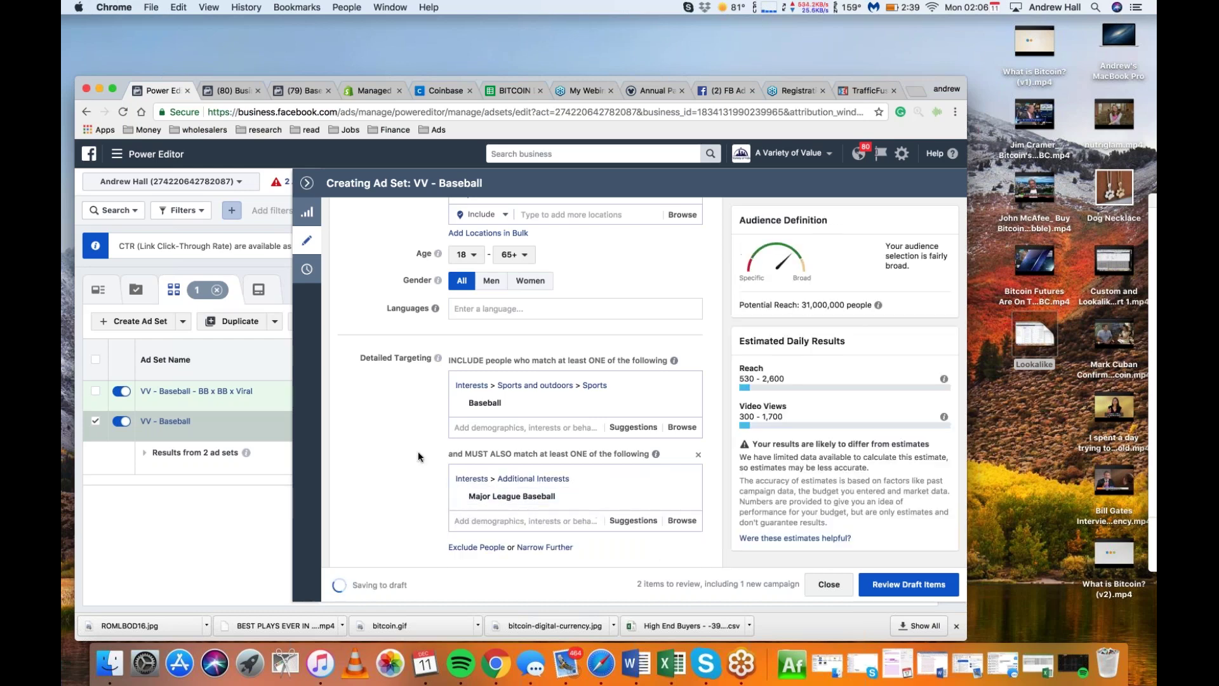
- Narrow the audience further with a third must-also-match group containing the interests UNILAD and The LAD Bible
scroll(418, 451, "down", 3)
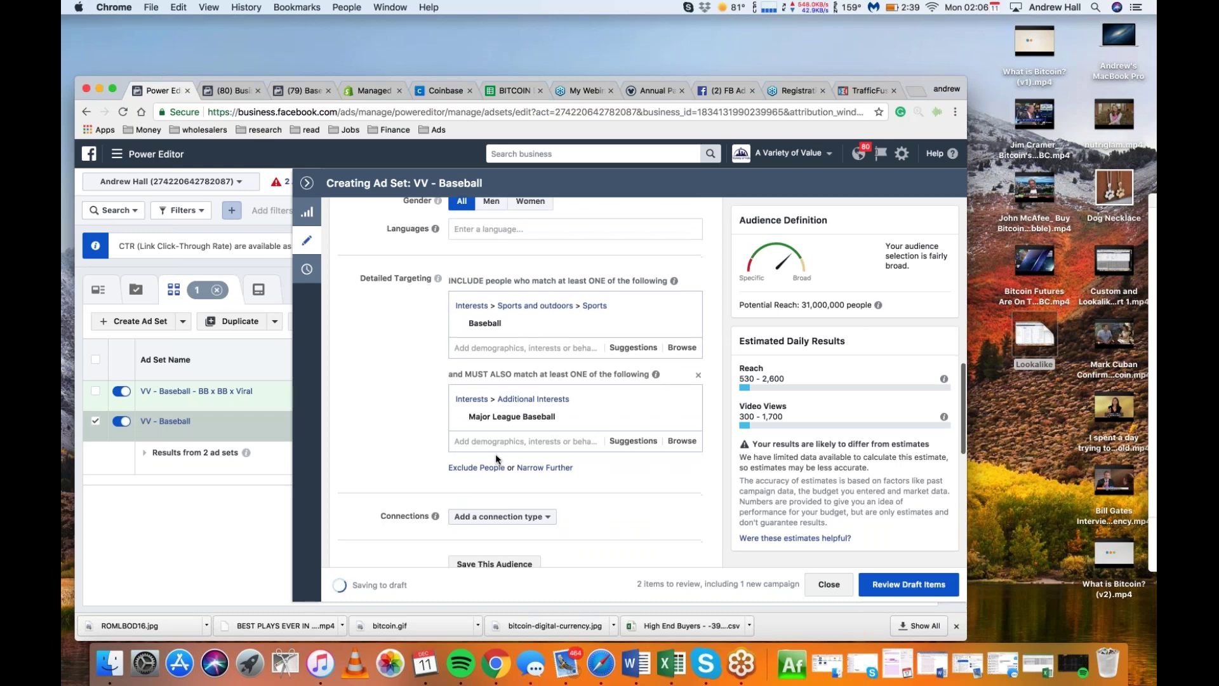
left_click(544, 467)
left_click(526, 488)
type("e")
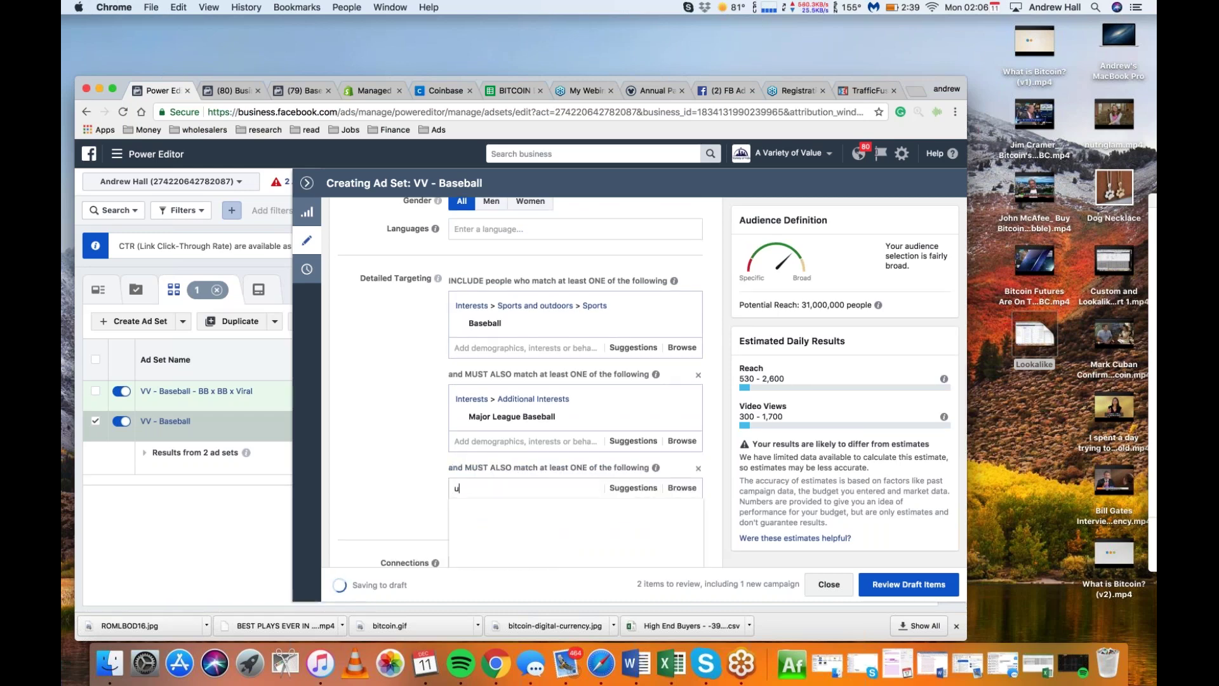
type("unilad")
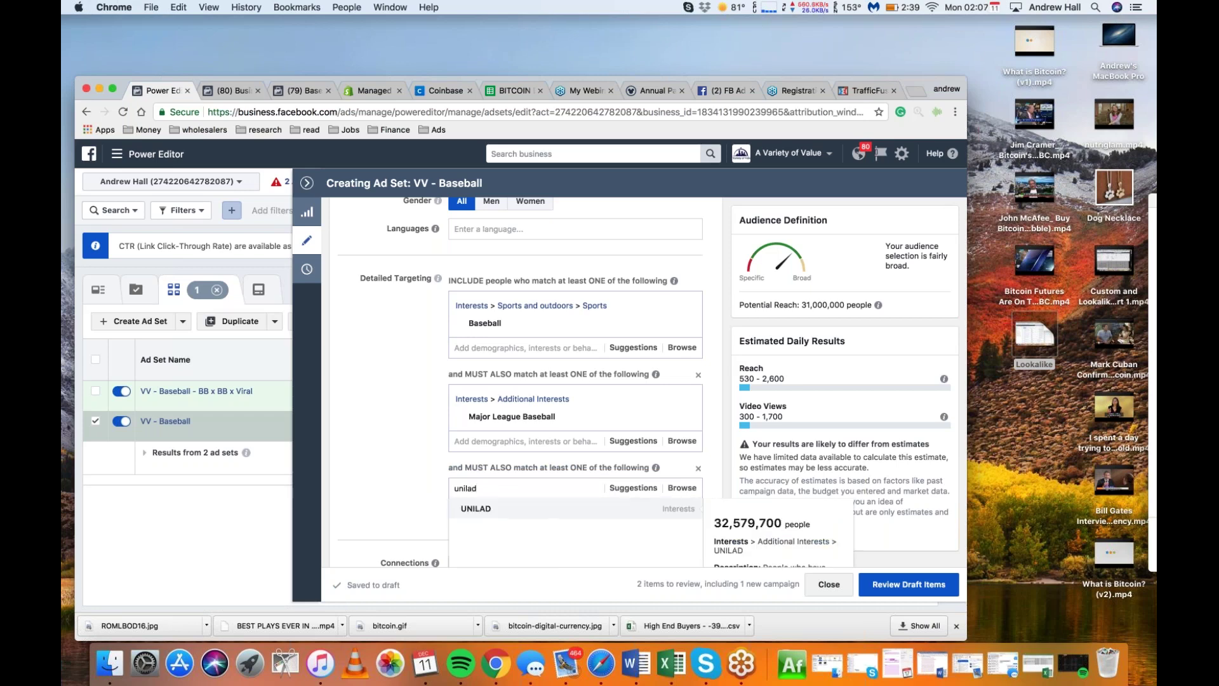
key("Return")
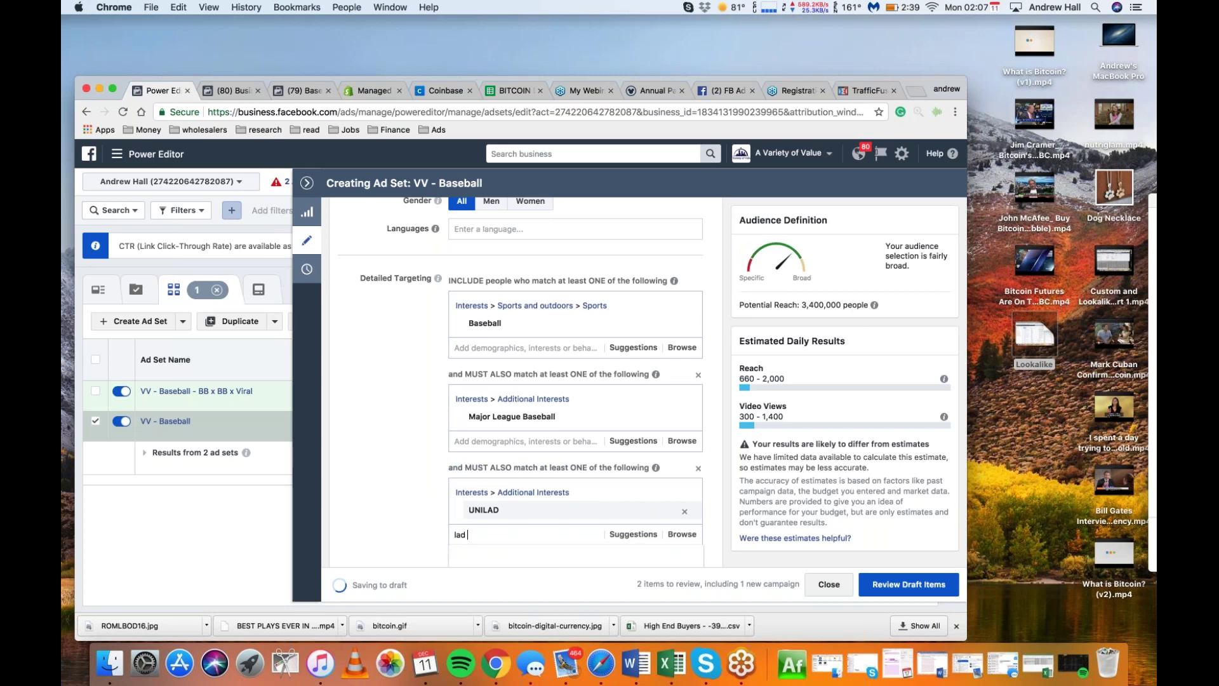
type("lad bible")
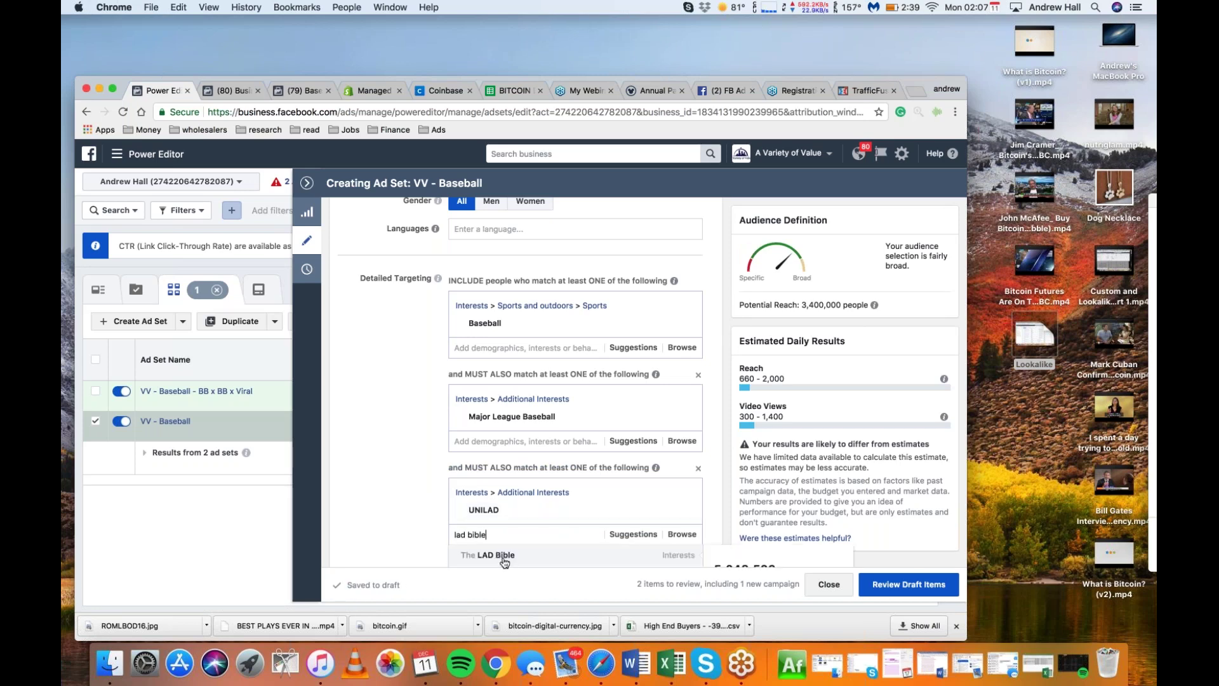
left_click(505, 556)
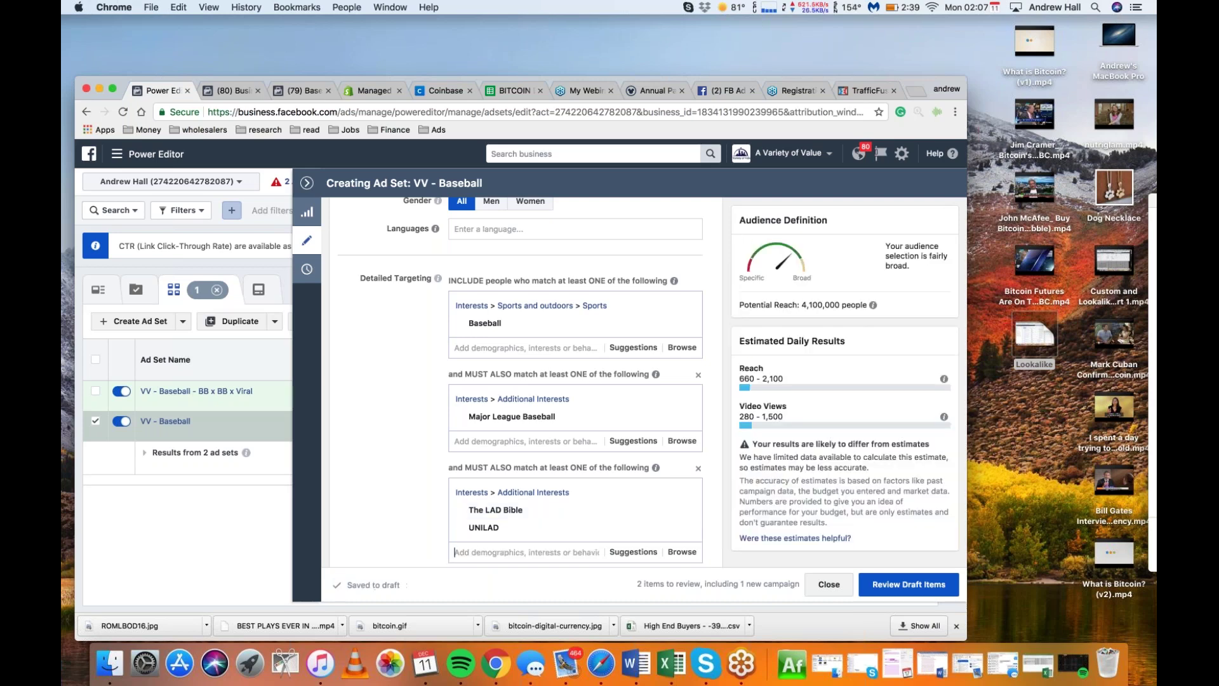
- Add the 9GAG and BuzzFeed interests to the same narrowing group as UNILAD and The LAD Bible
type("9g")
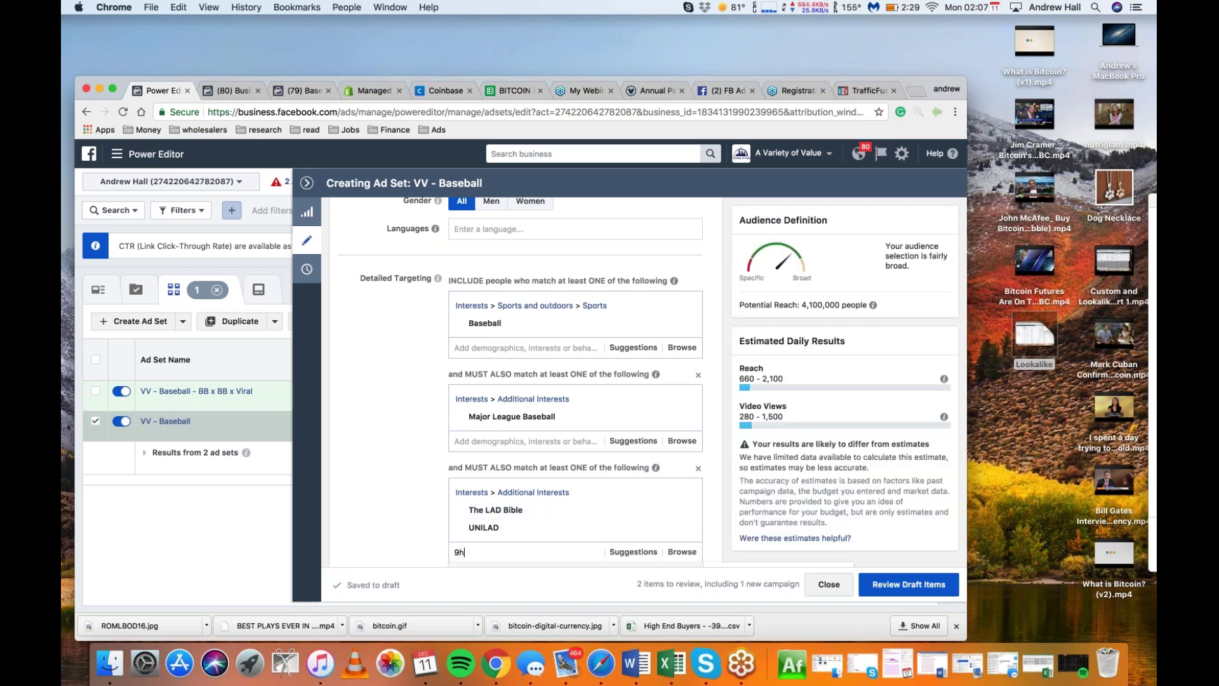
type("ag")
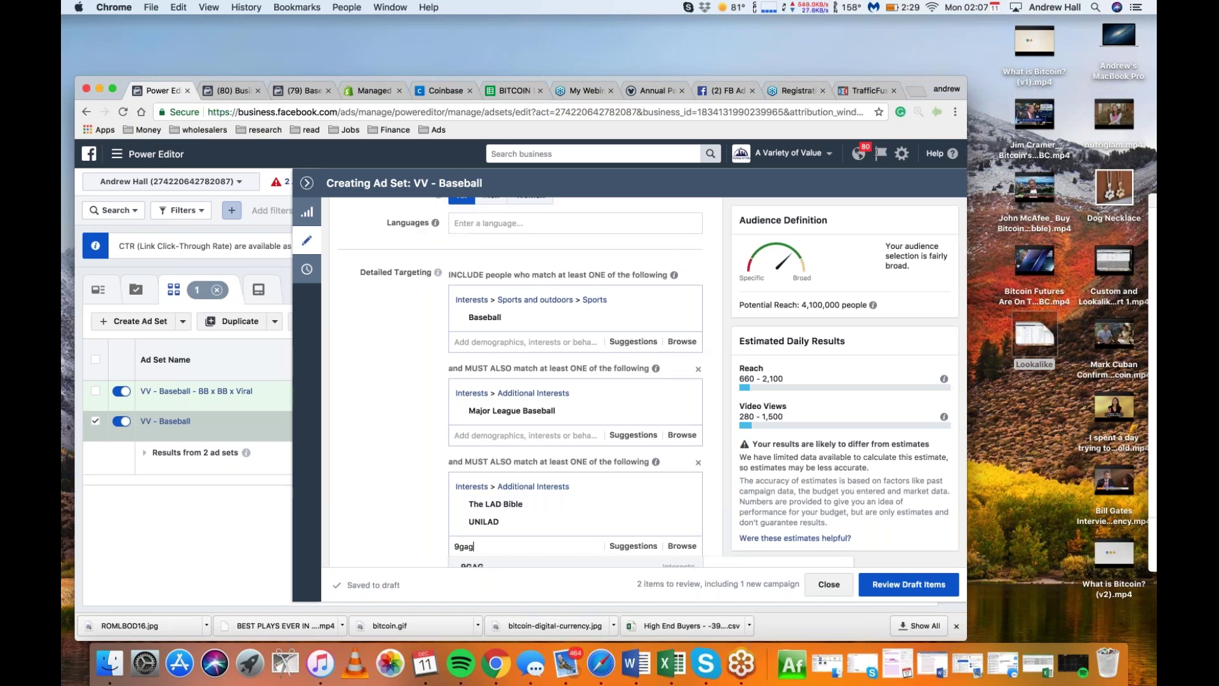
key("Return")
type("buzfeed")
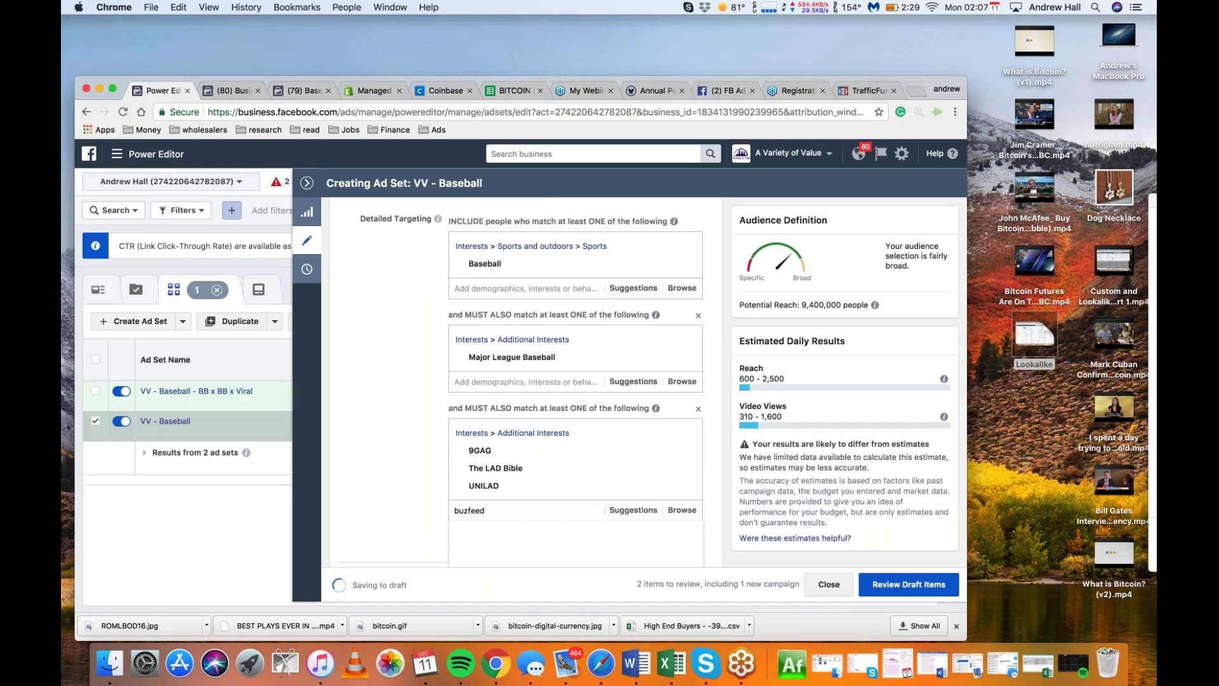
key("BackSpace")
key("BackSpace")
key("BackSpace")
key("BackSpace")
type("zfeed")
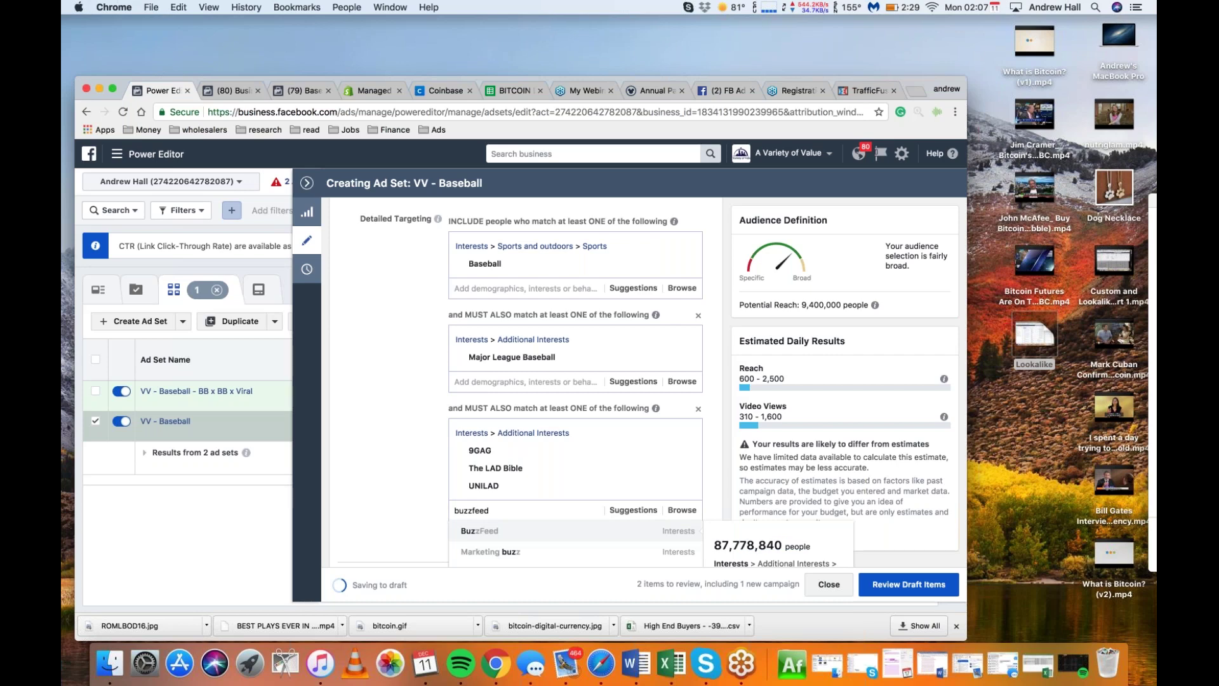
key("BackSpace")
key("BackSpace")
key("BackSpace")
key("BackSpace")
key("BackSpace")
type("zfeed")
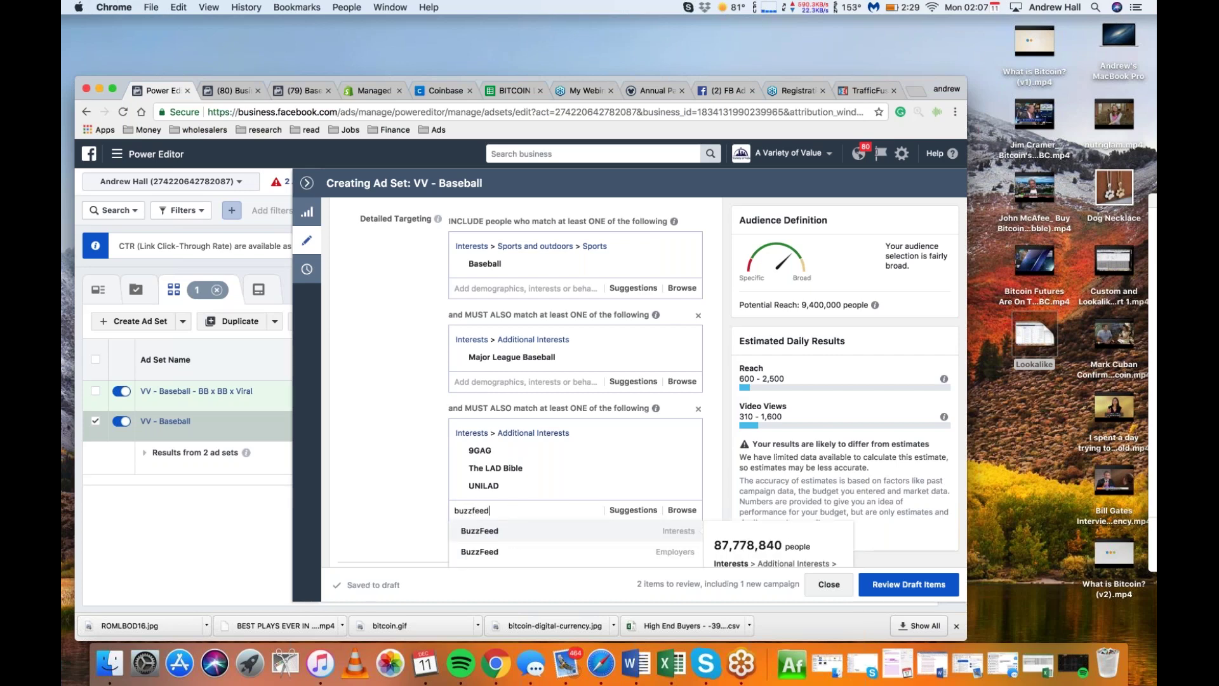
left_click(486, 533)
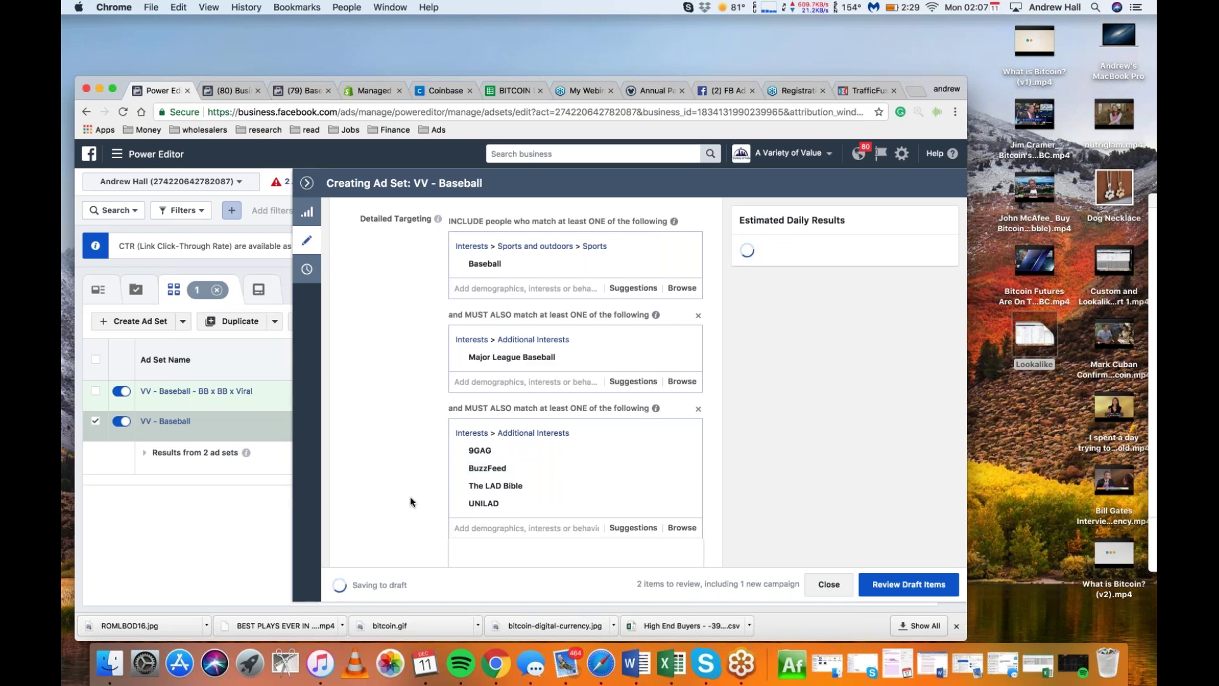
- Switch the ad set to Edit Placements and exclude Facebook Instant Articles, In-Stream Videos and Suggested Videos
scroll(410, 502, "down", 3)
scroll(410, 501, "down", 3)
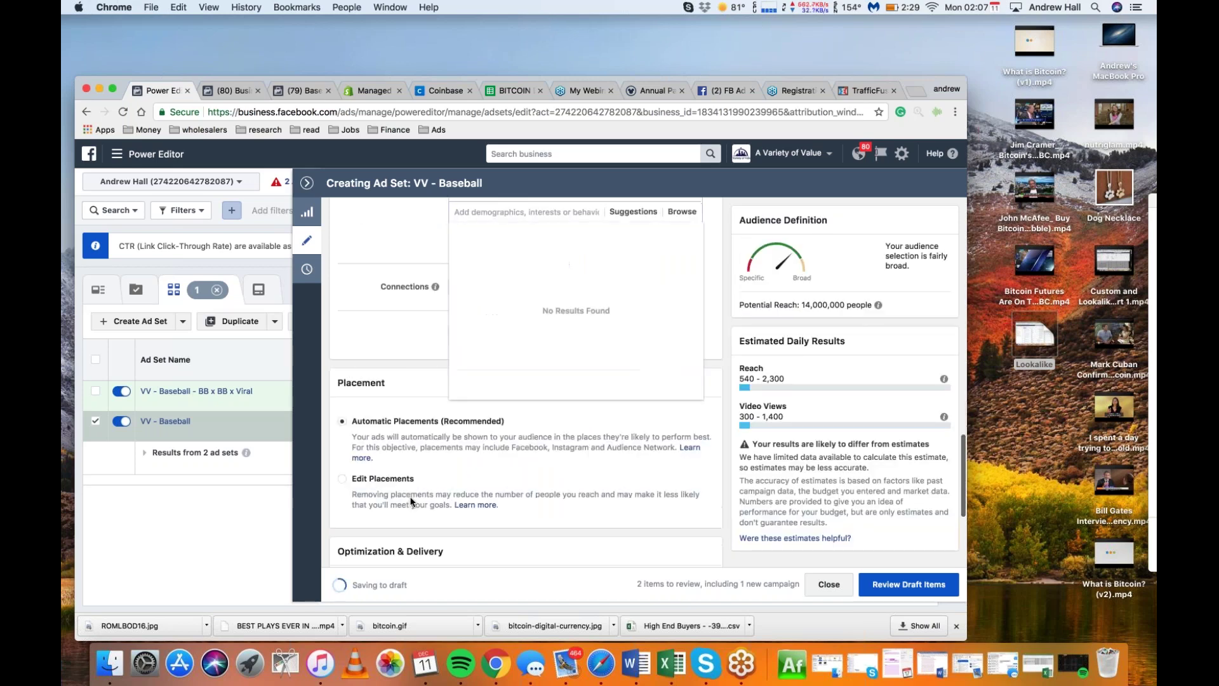
scroll(411, 502, "down", 1)
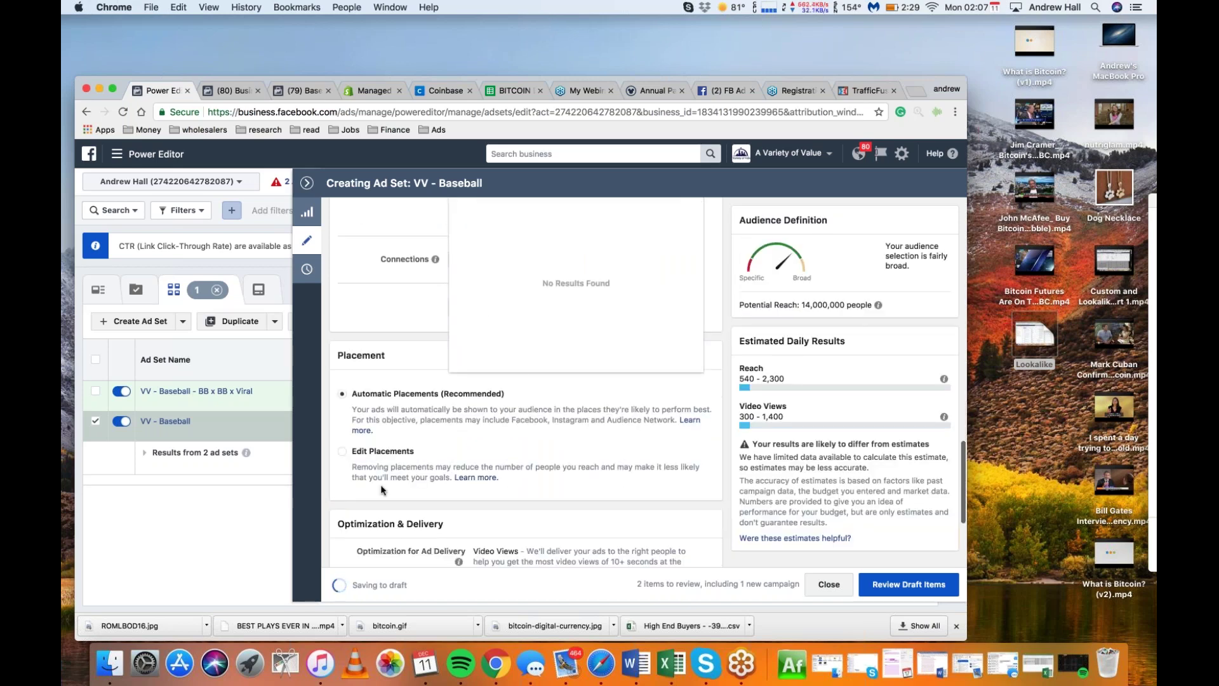
left_click(343, 452)
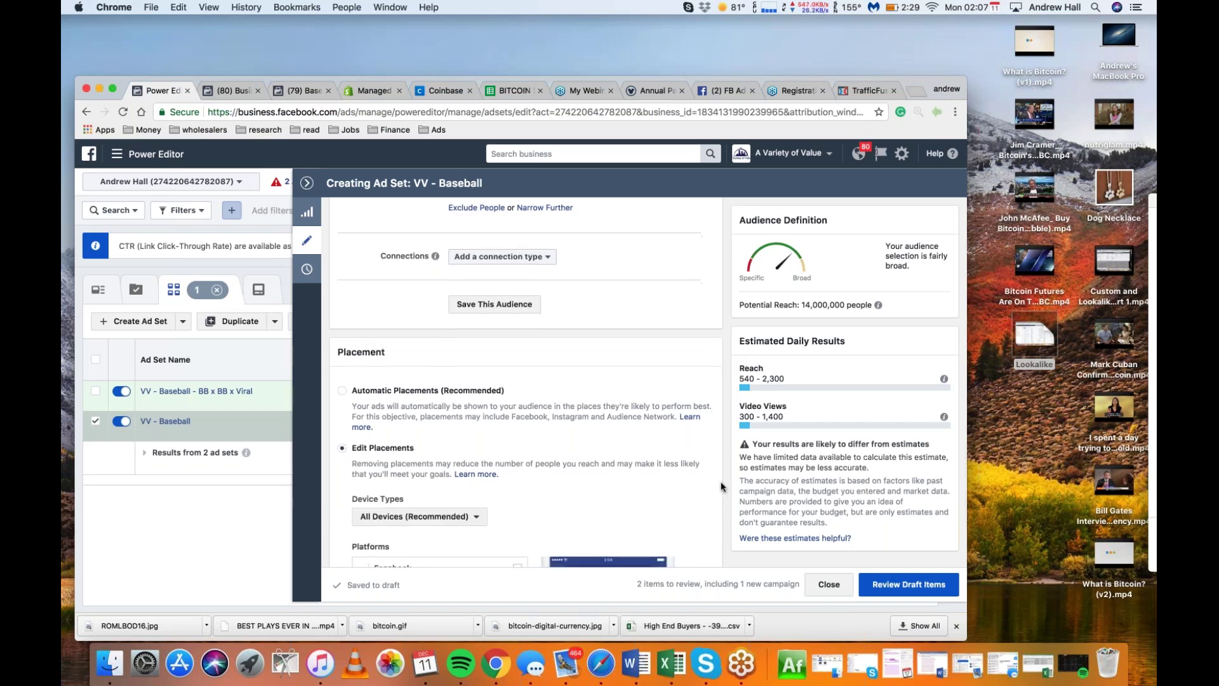
scroll(722, 486, "down", 5)
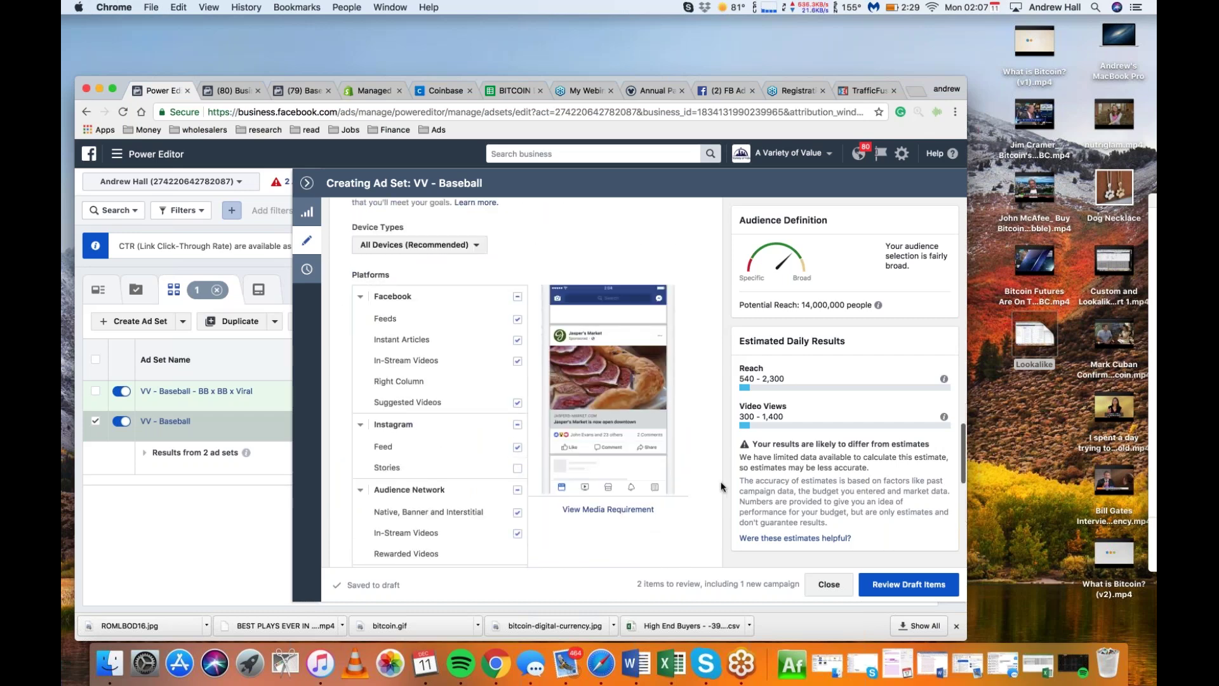
scroll(524, 311, "down", 3)
left_click(517, 312)
left_click(517, 332)
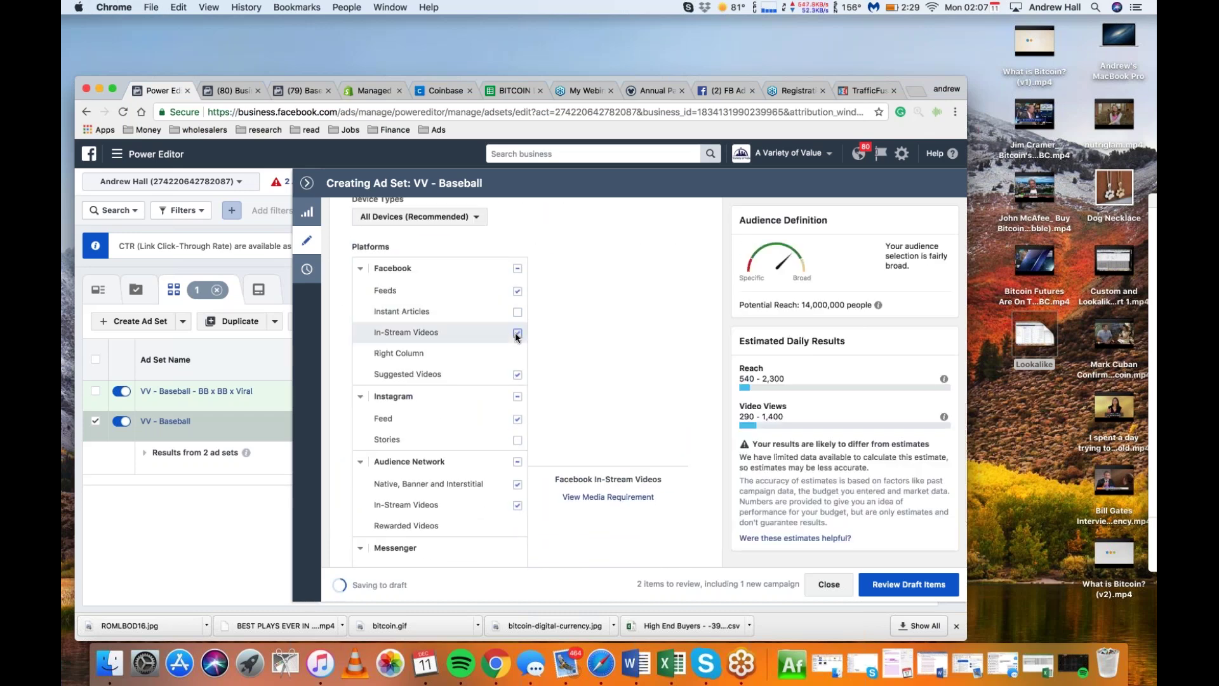
left_click(518, 375)
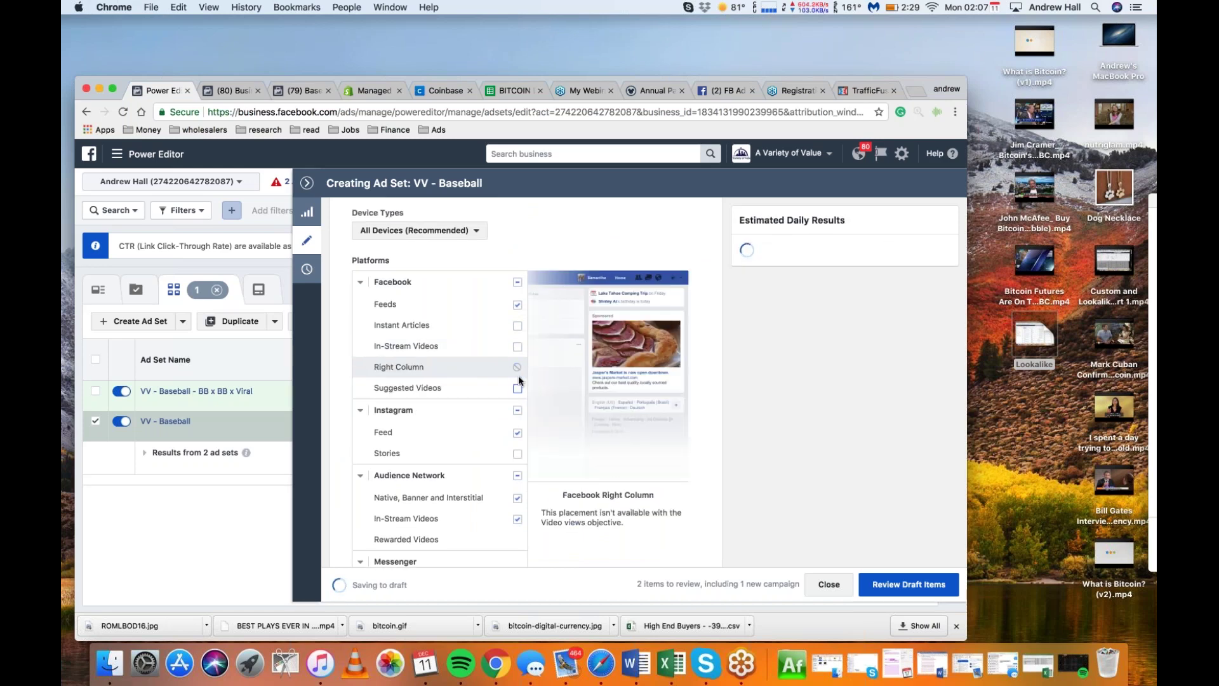
- Exclude the whole Instagram and Audience Network platforms from the ad set's placements
left_click(517, 410)
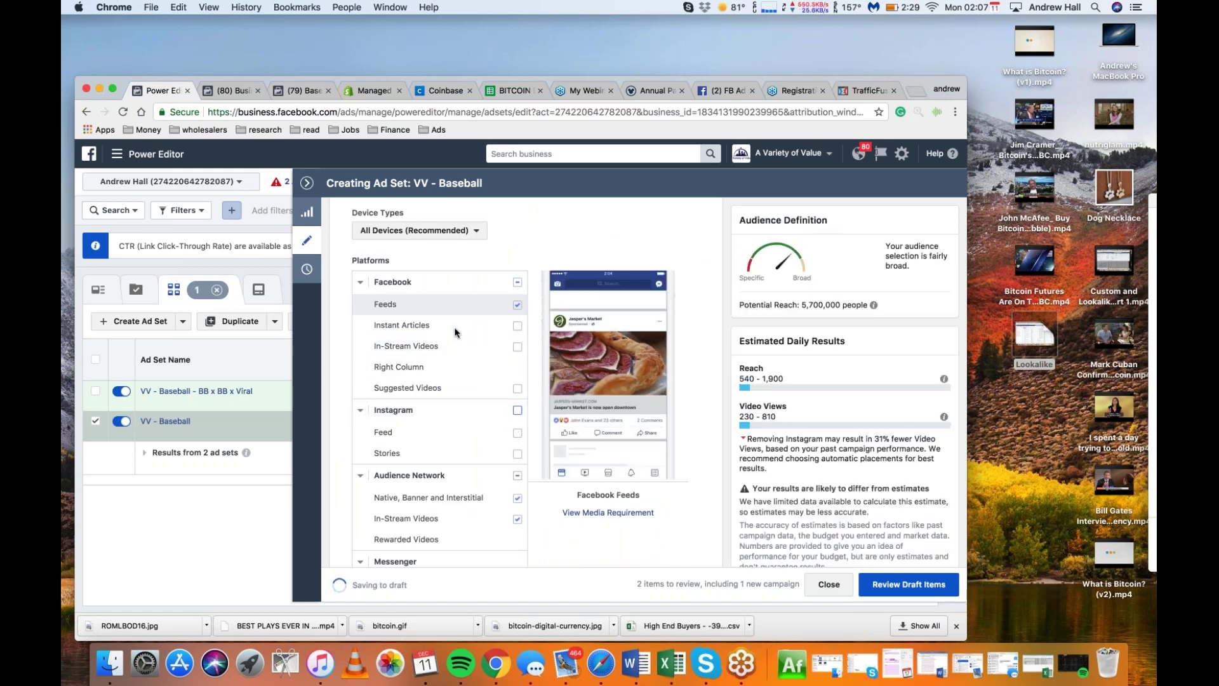
left_click(517, 475)
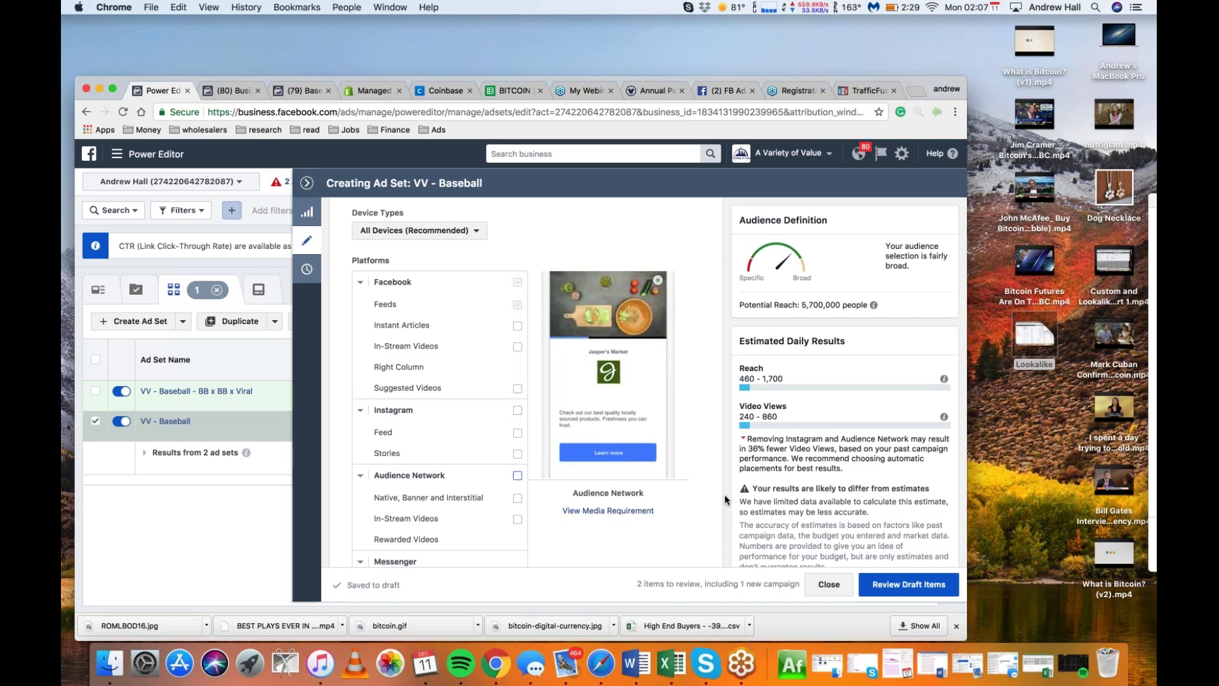
scroll(725, 494, "down", 3)
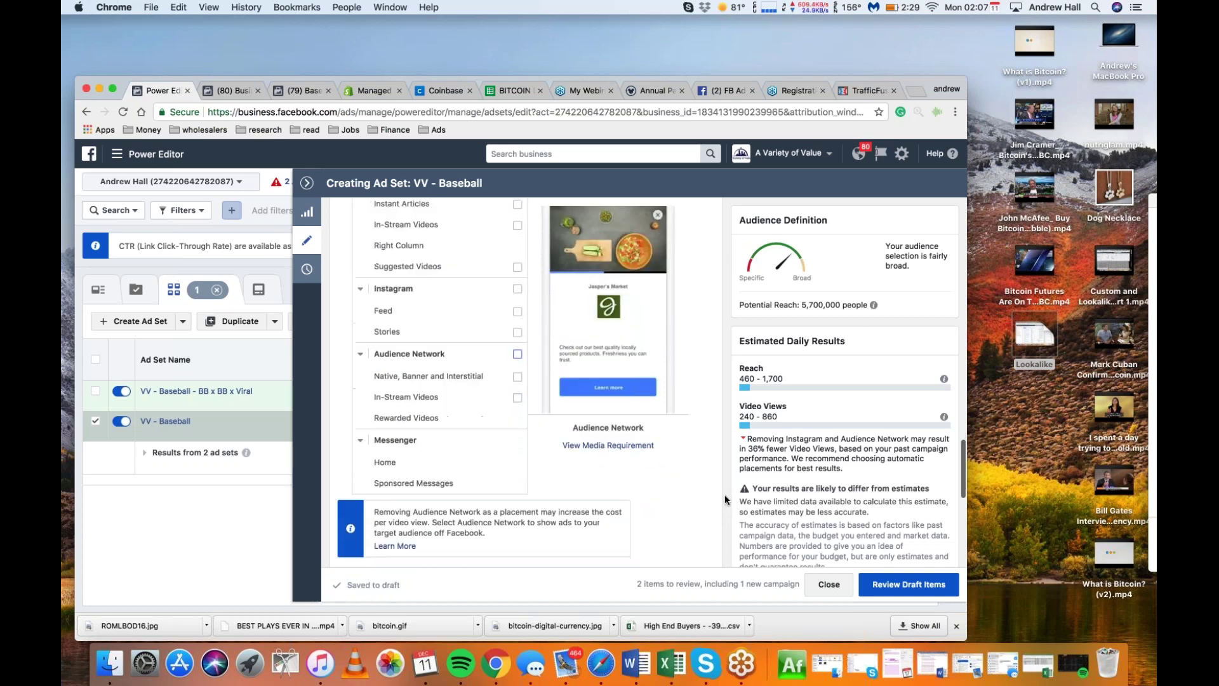
scroll(725, 494, "down", 2)
- Limit the ad set's delivery to mobile devices only when connected to Wi-Fi and check the potential reach
left_click_drag(801, 305, 839, 303)
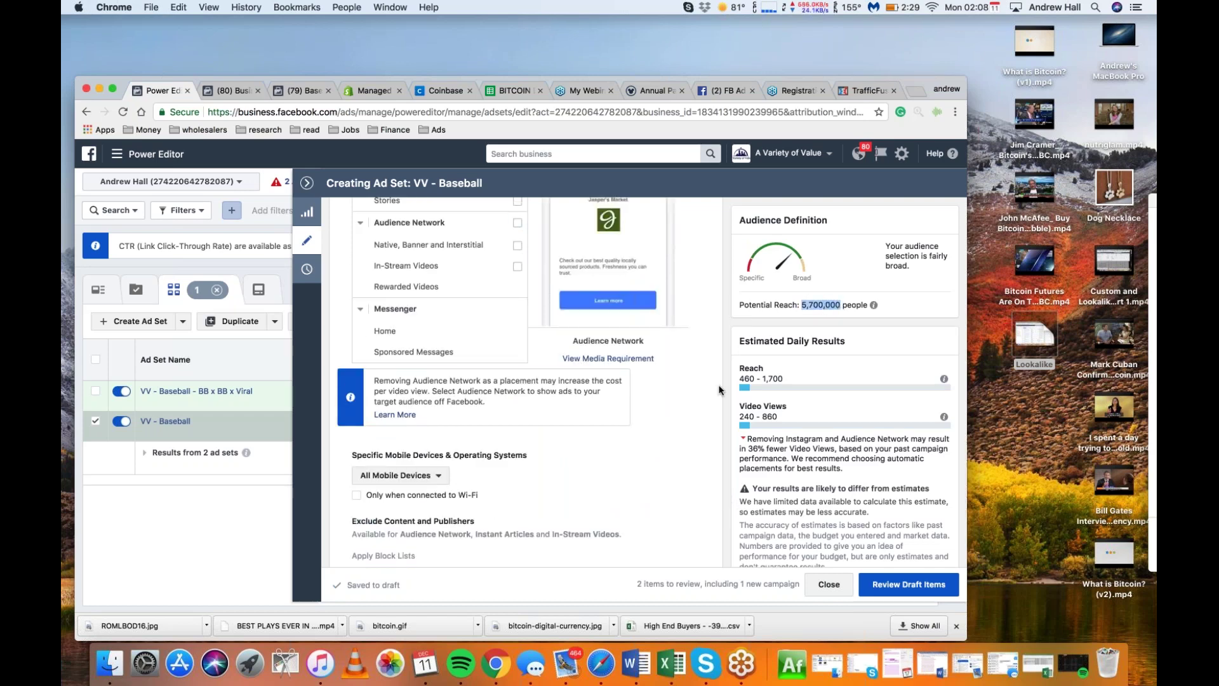
scroll(720, 390, "down", 1)
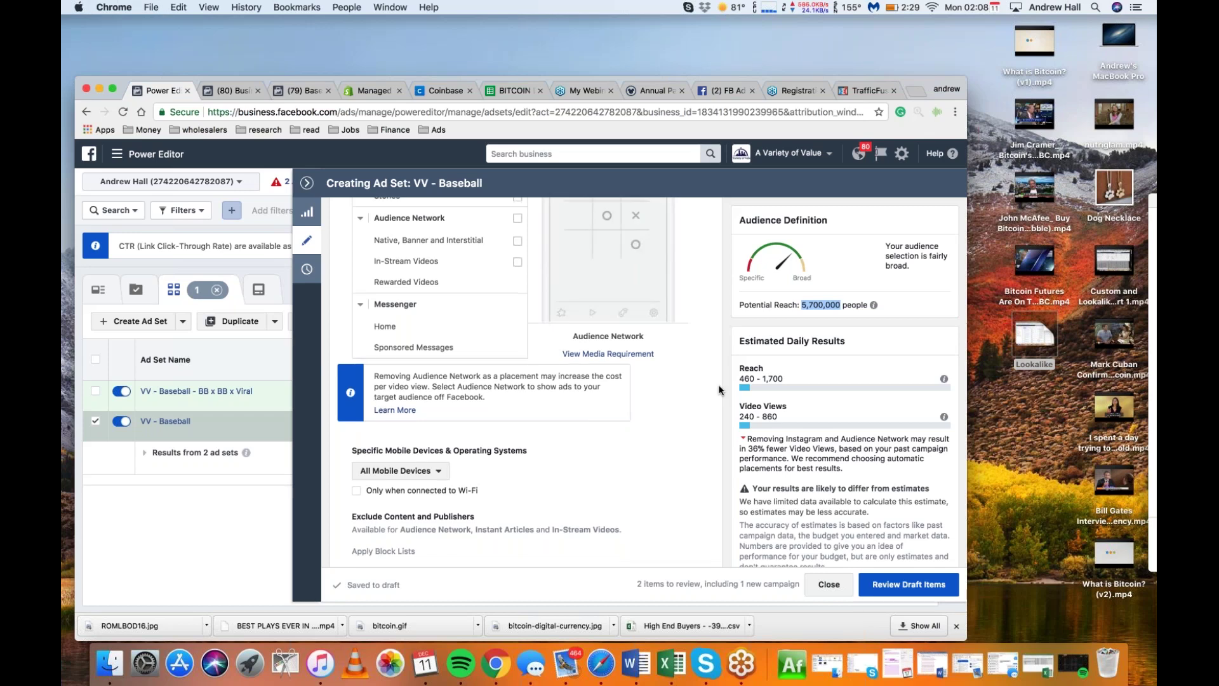
scroll(719, 390, "down", 3)
left_click(390, 437)
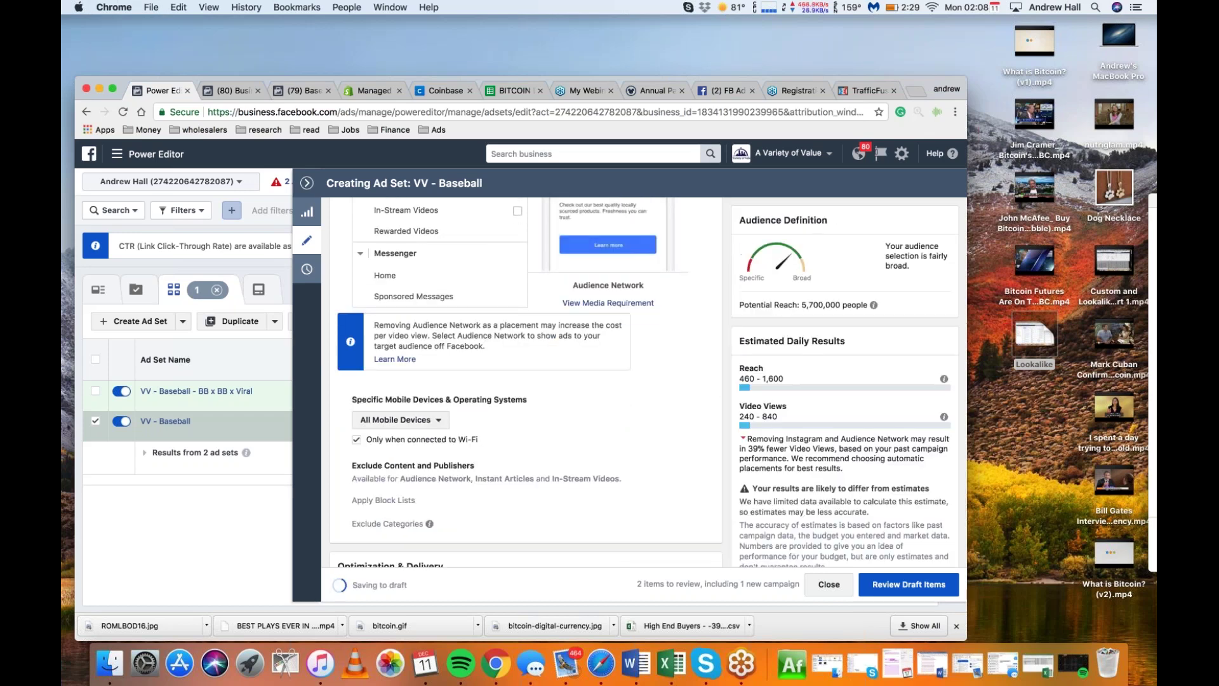
left_click_drag(806, 305, 847, 306)
left_click(727, 372)
- Rename the ad set as VV - Baseball - BB x BB x Viral
scroll(728, 373, "down", 2)
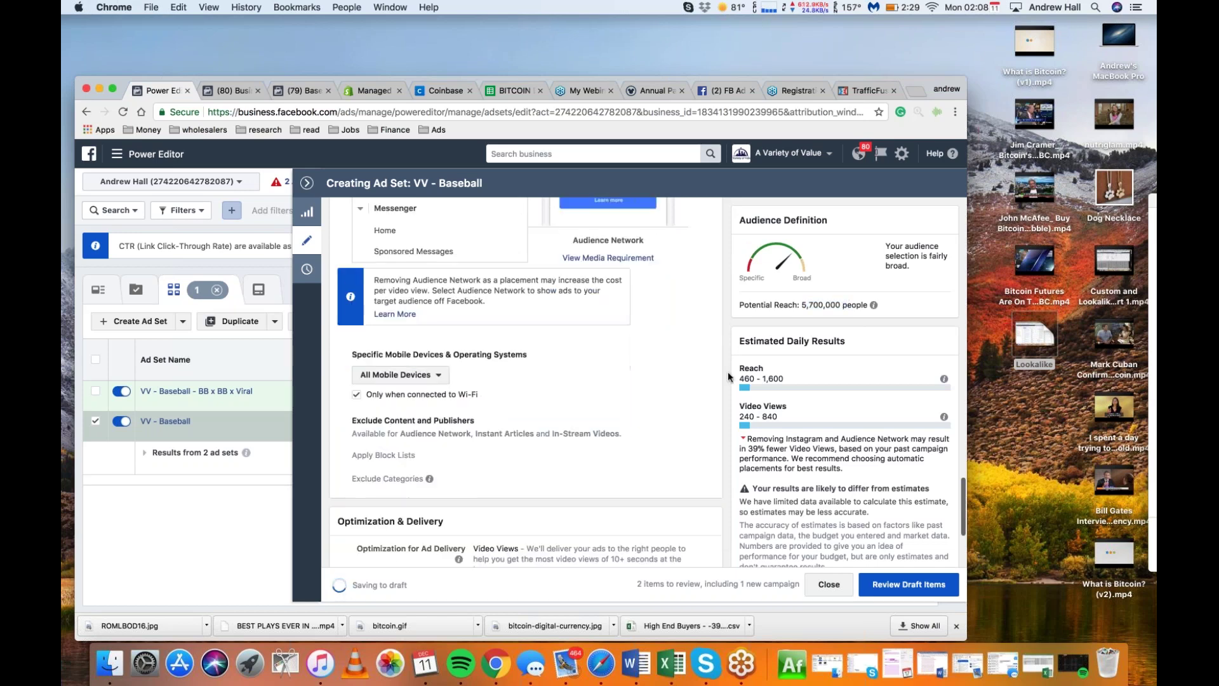
scroll(727, 377, "down", 5)
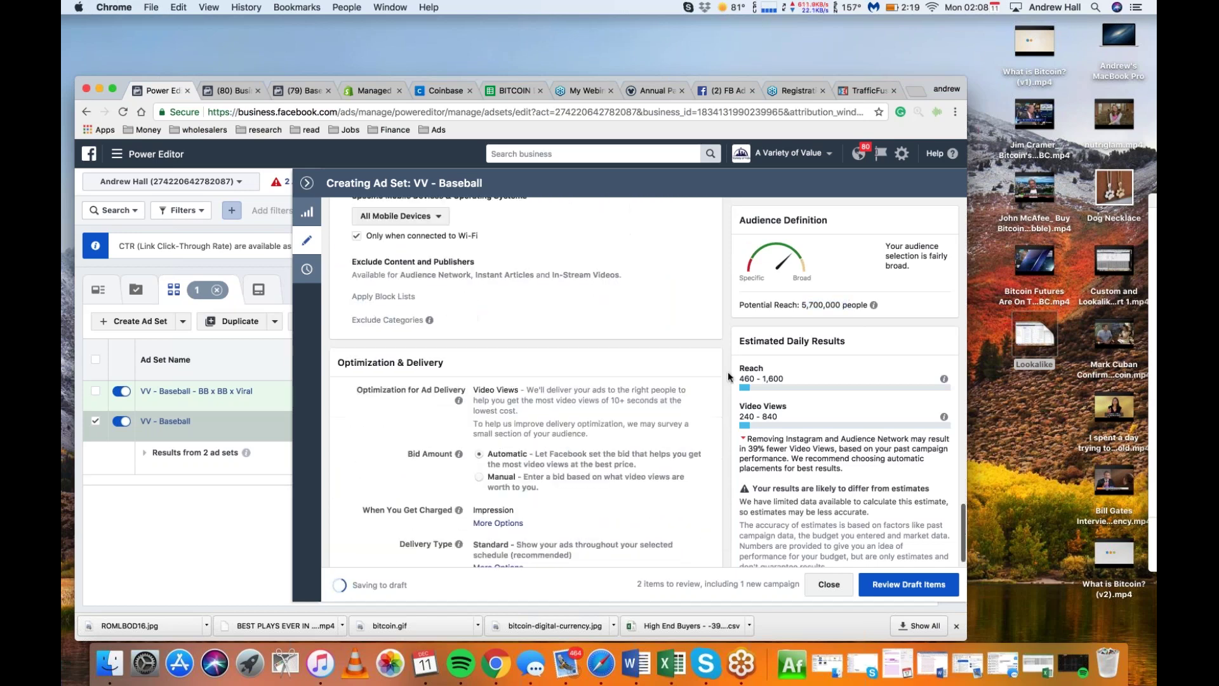
scroll(727, 377, "up", 5)
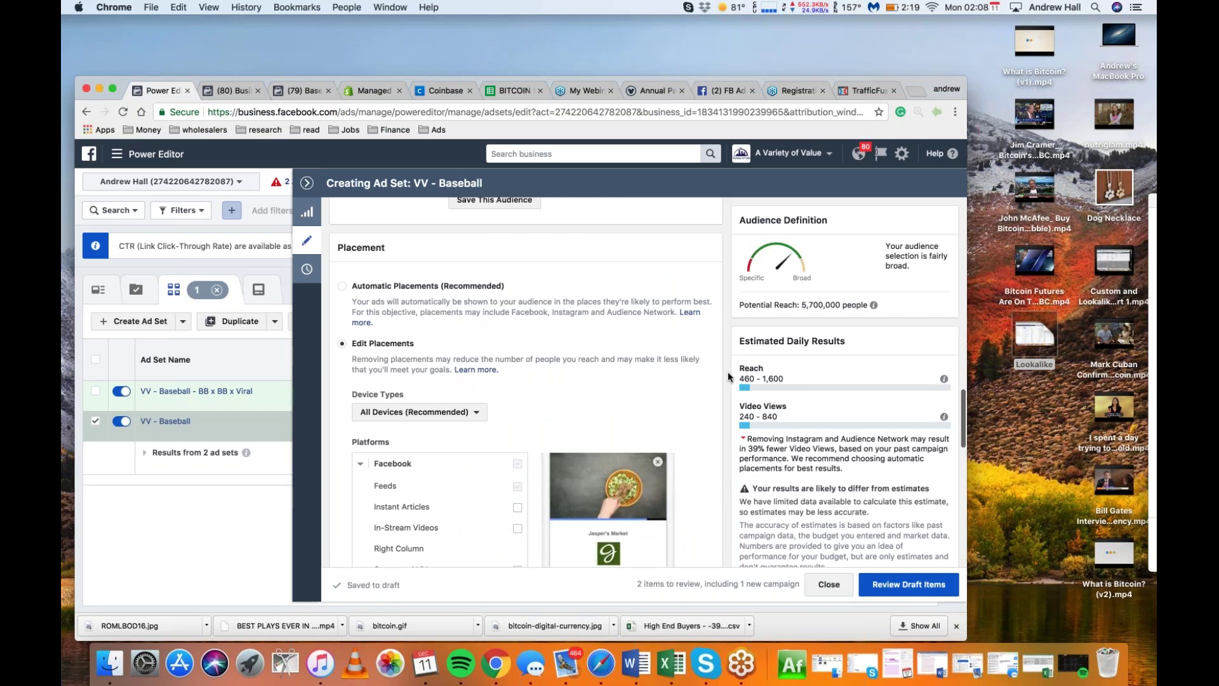
scroll(728, 376, "up", 5)
scroll(728, 372, "up", 10)
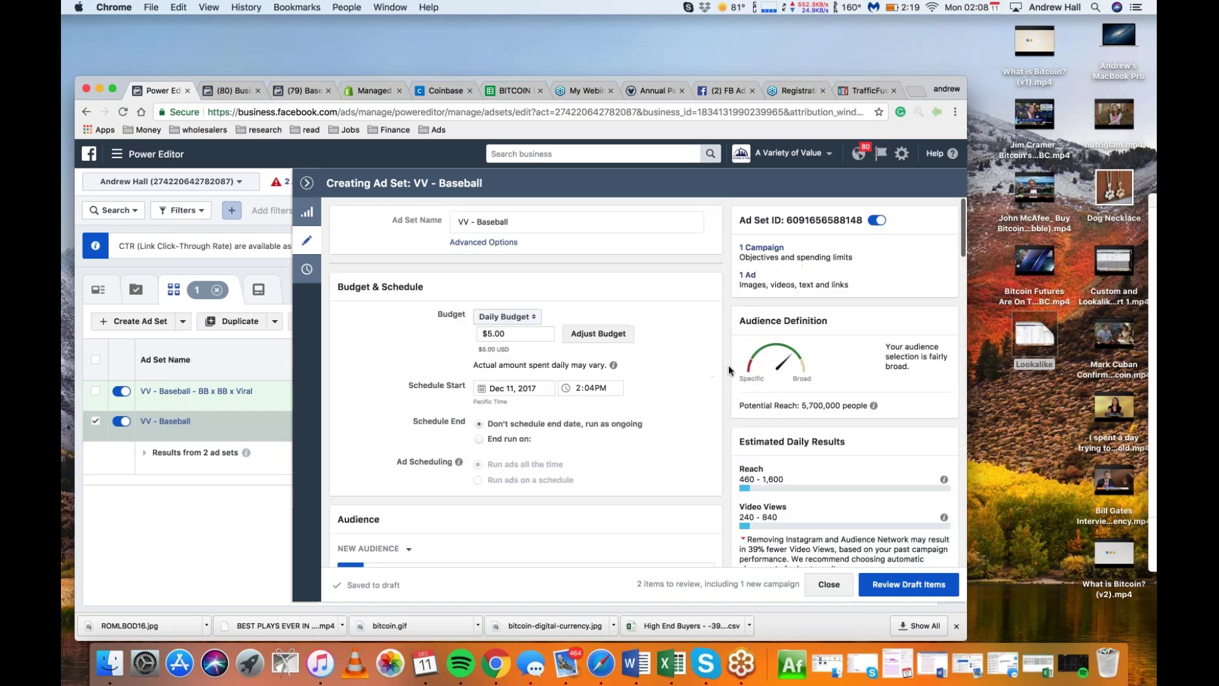
left_click(571, 222)
type("- B")
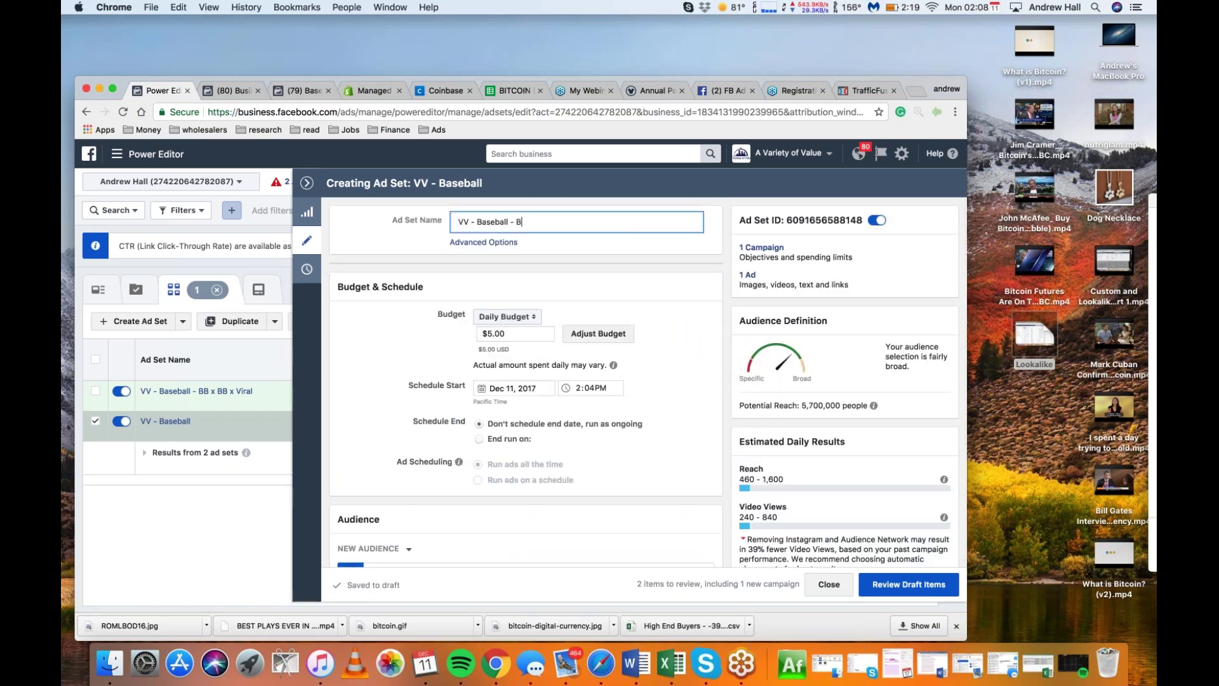
type("B x BB x Viral")
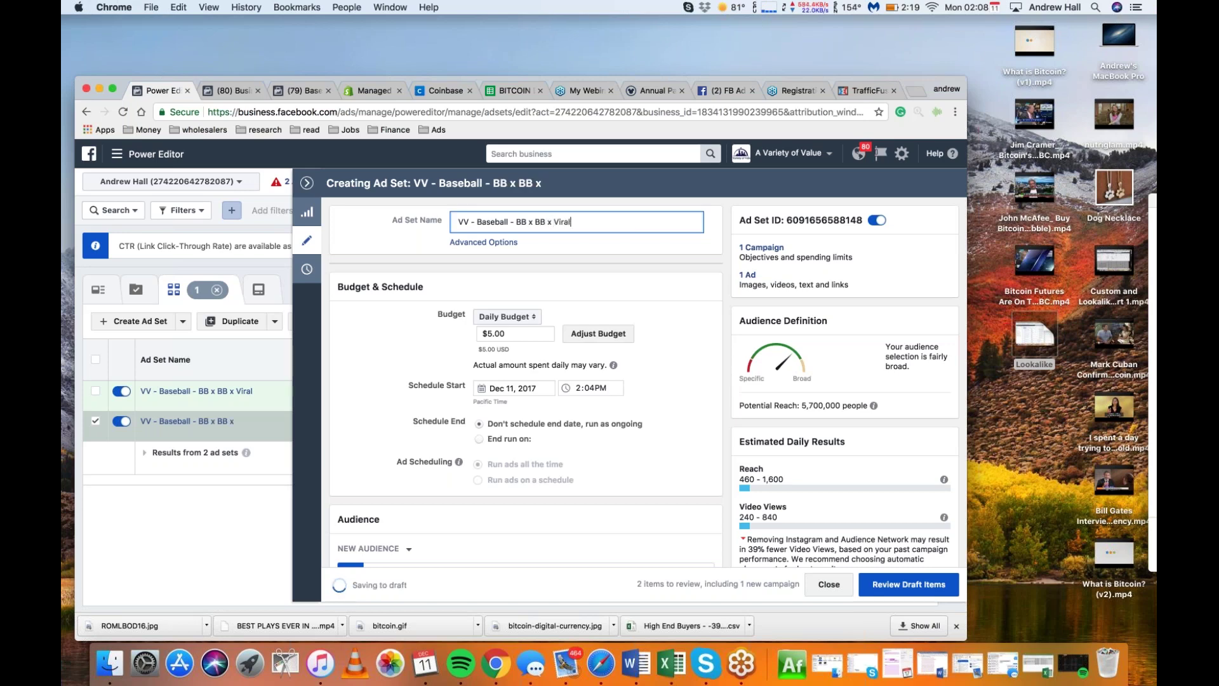
- Open the ad belonging to this ad set and switch it to Use Existing Post
left_click(751, 275)
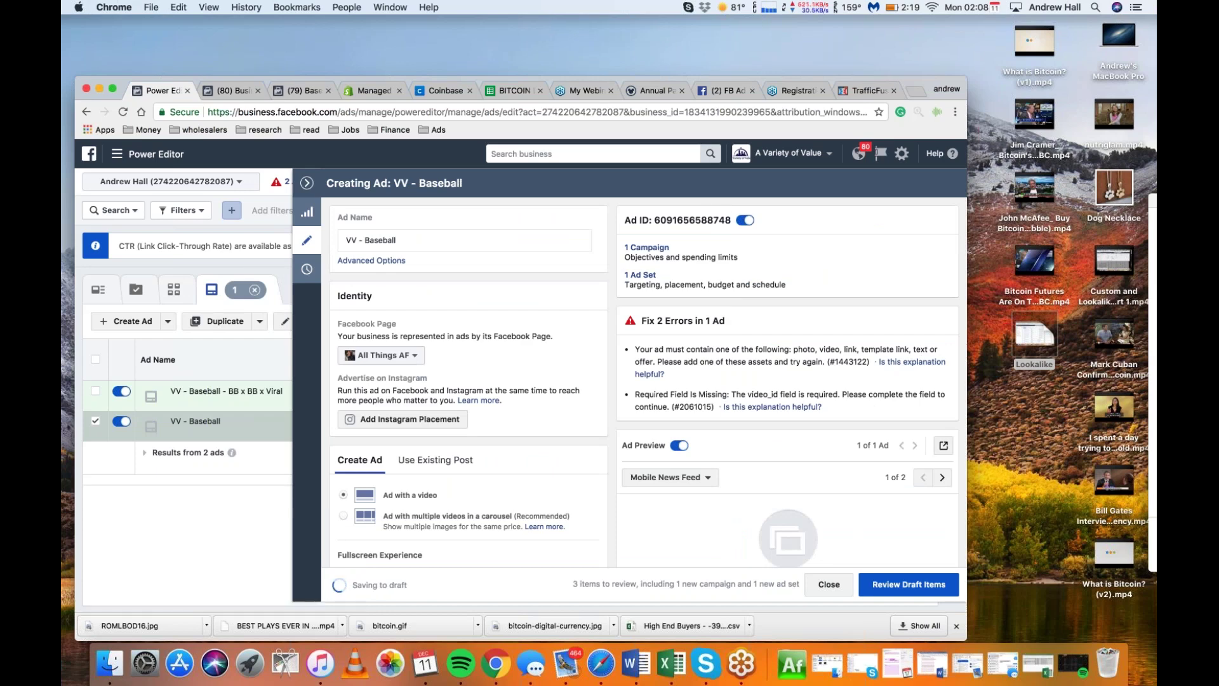
left_click(436, 460)
scroll(615, 444, "down", 2)
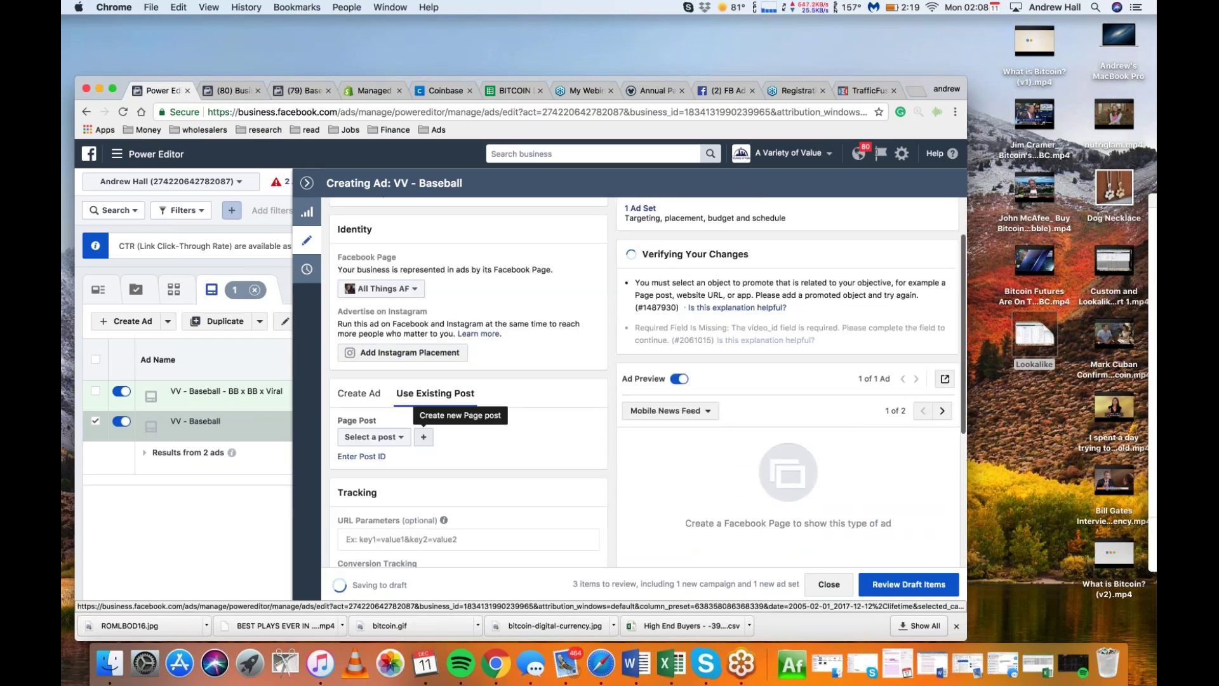
- Bring up the form for creating a new Page post, dismiss it and collapse the ad editor
left_click(424, 437)
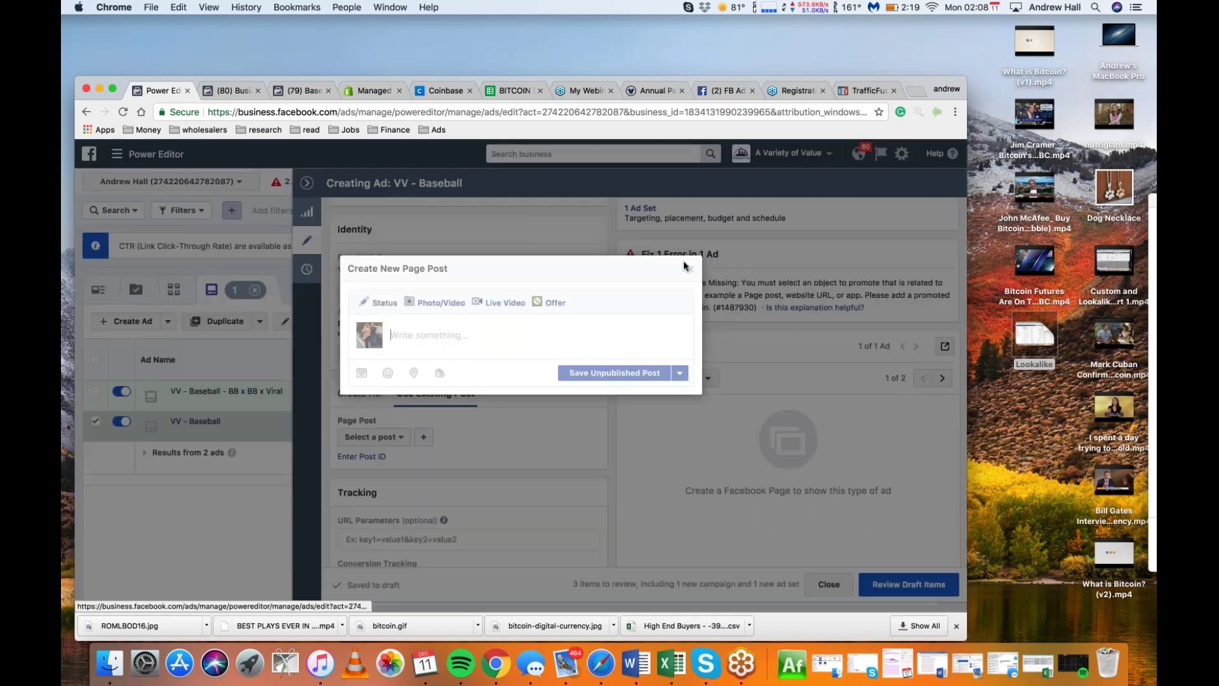
left_click(687, 267)
left_click(307, 184)
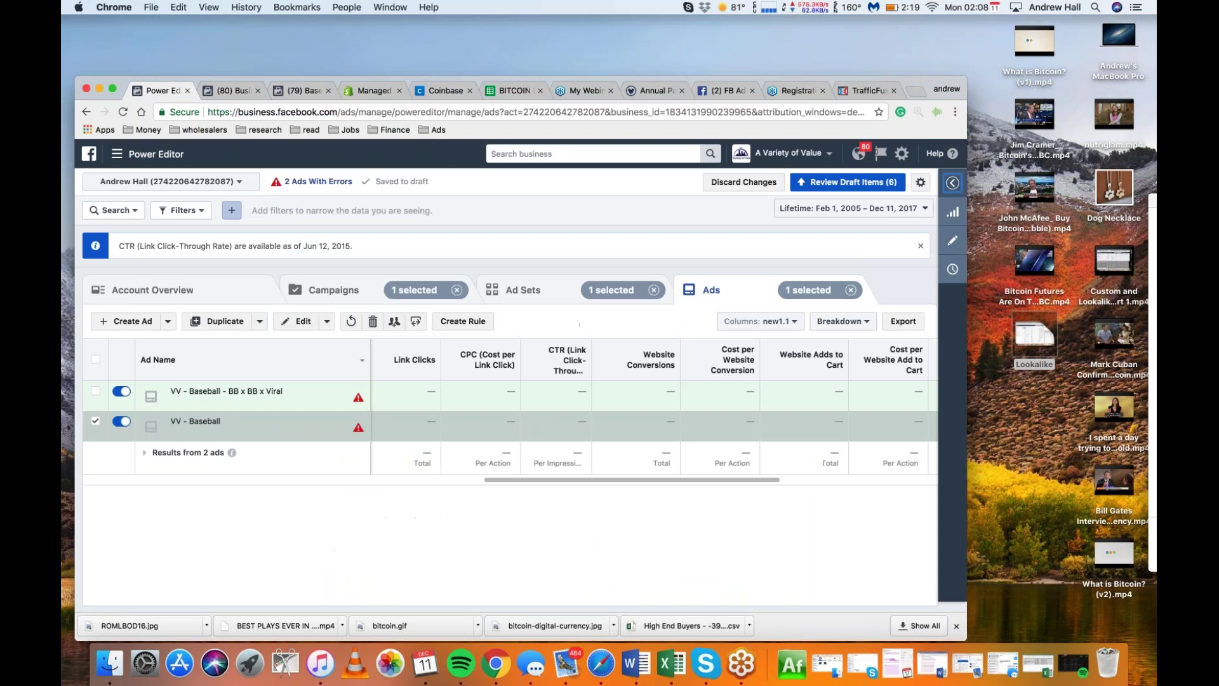
- Switch to ClickFunnels in a new browser tab and display the list of all funnels
mouse_move(240, 437)
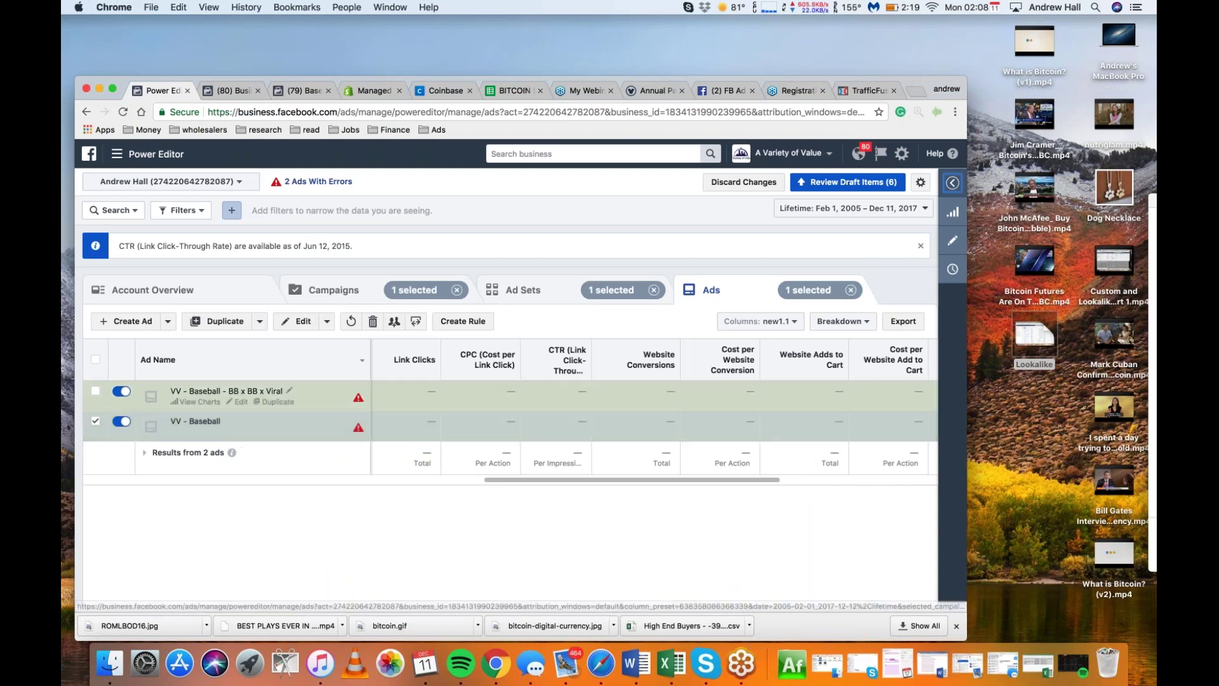
left_click(871, 93)
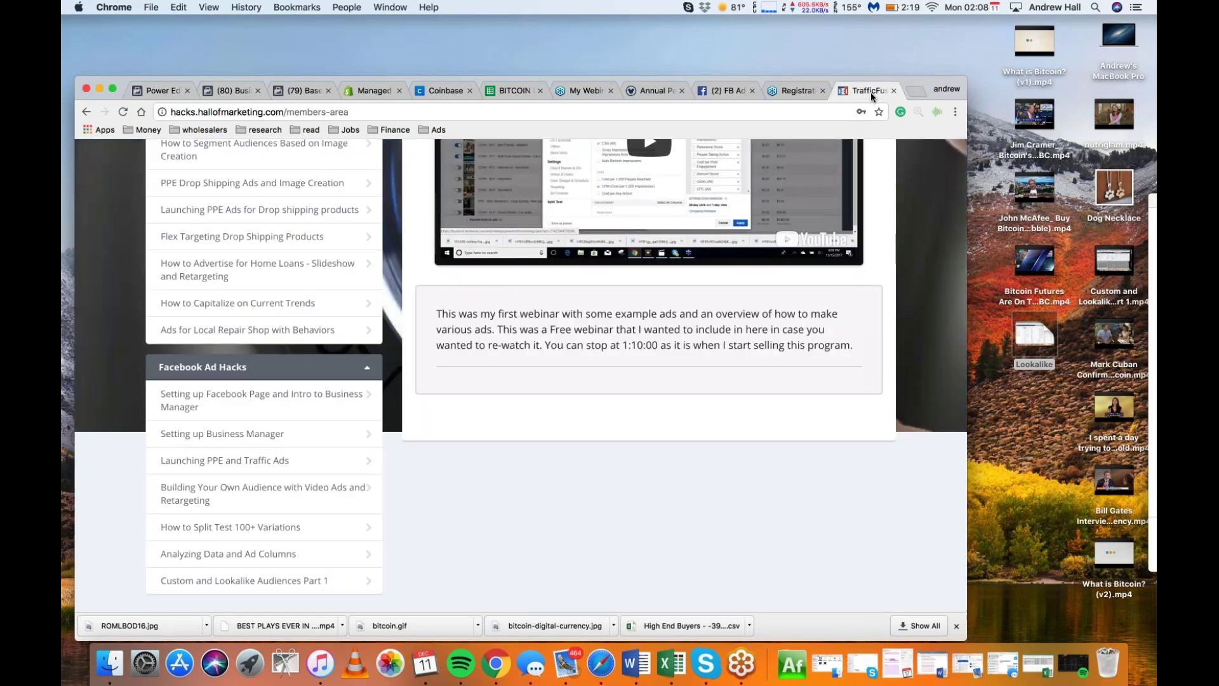
left_click(912, 90)
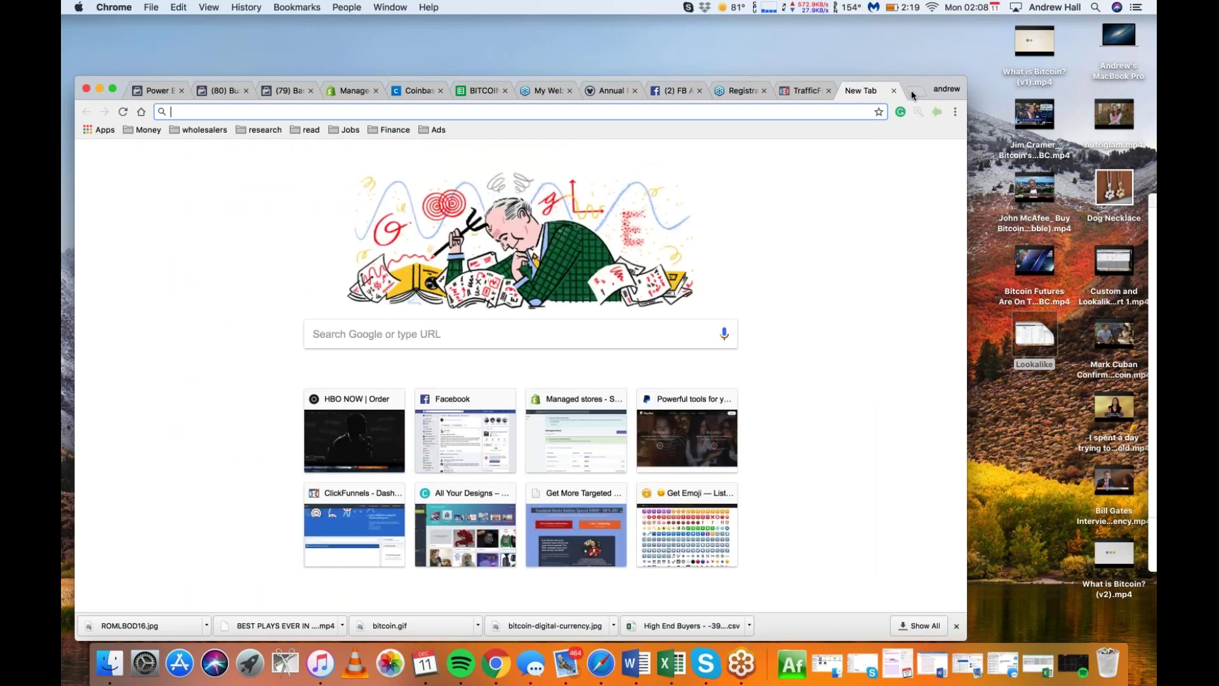
left_click(356, 525)
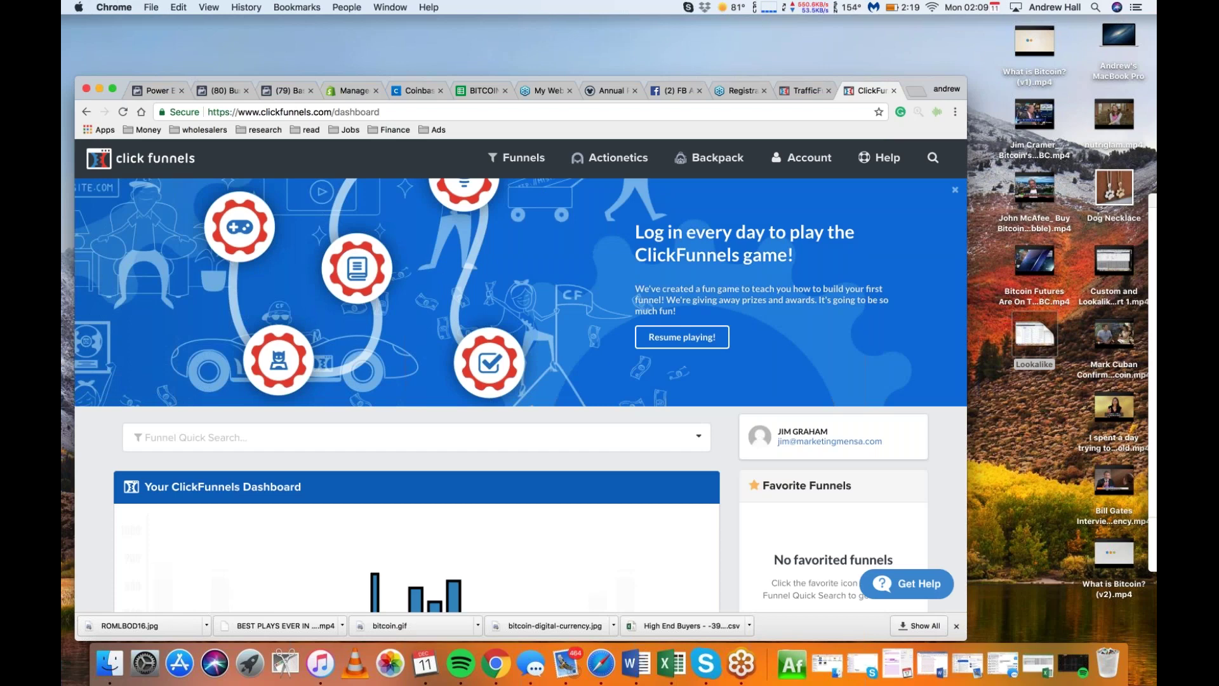
mouse_move(516, 159)
left_click(532, 204)
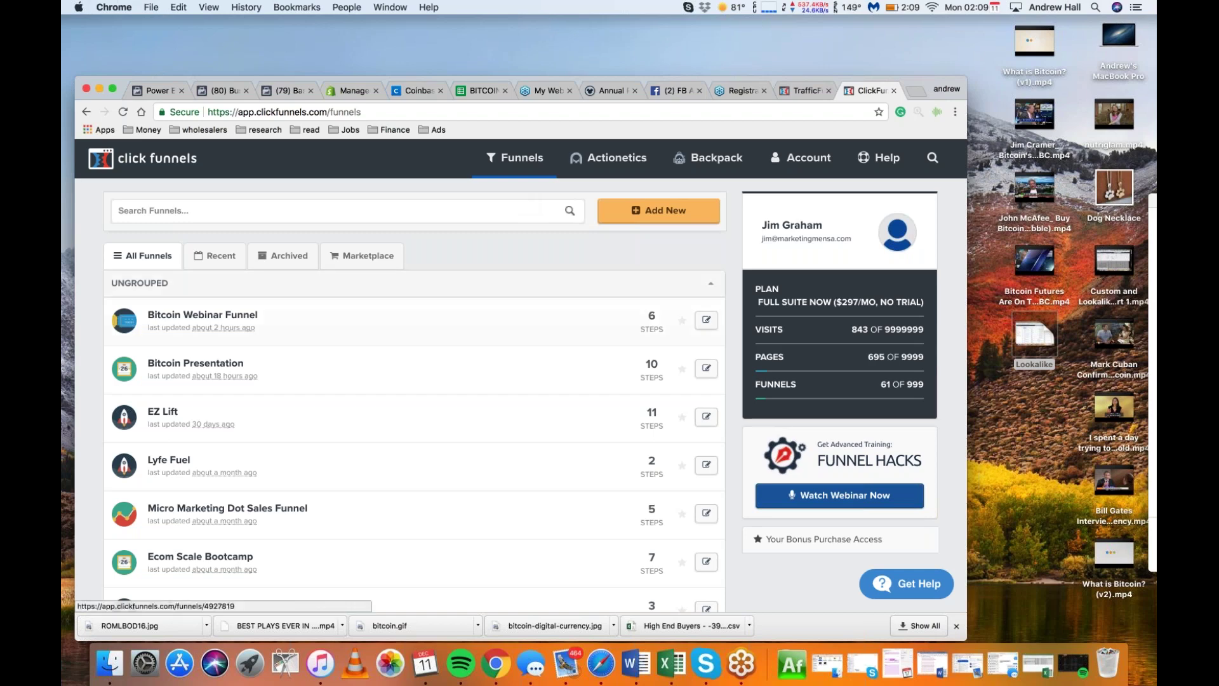
- Open the Hemp Direct Opt In funnel from the shared funnels and view its live squeeze page with the Cannabinoid Club headline
scroll(733, 334, "down", 1)
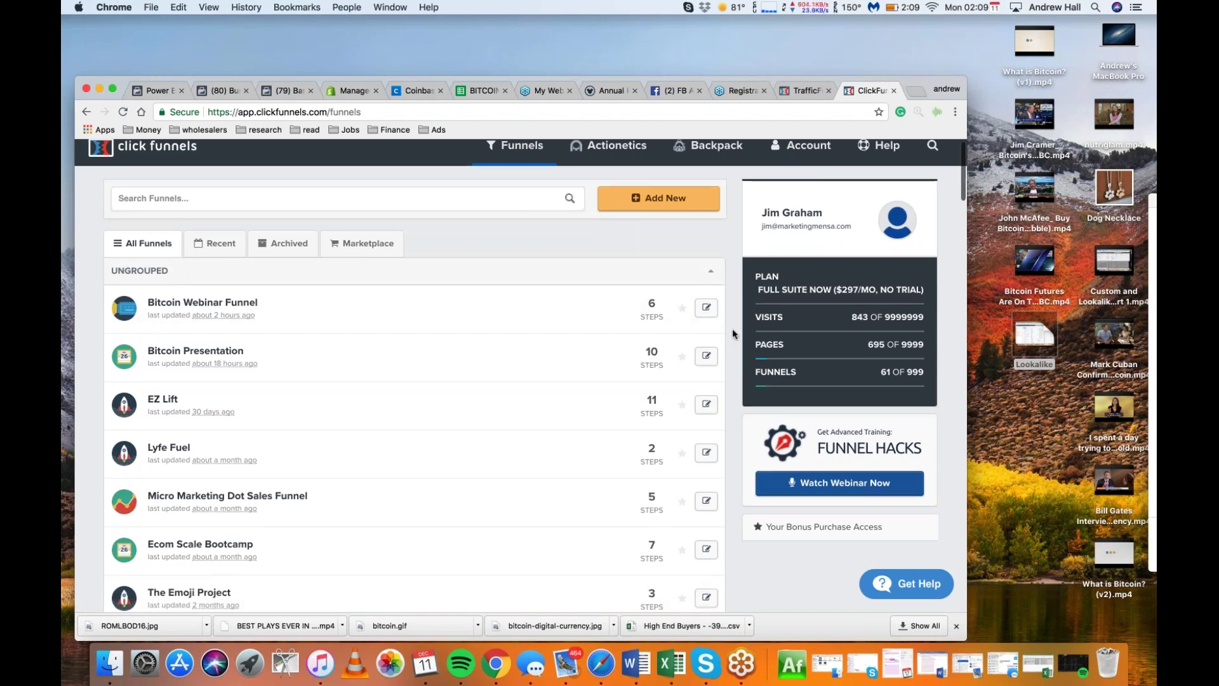
scroll(733, 333, "down", 5)
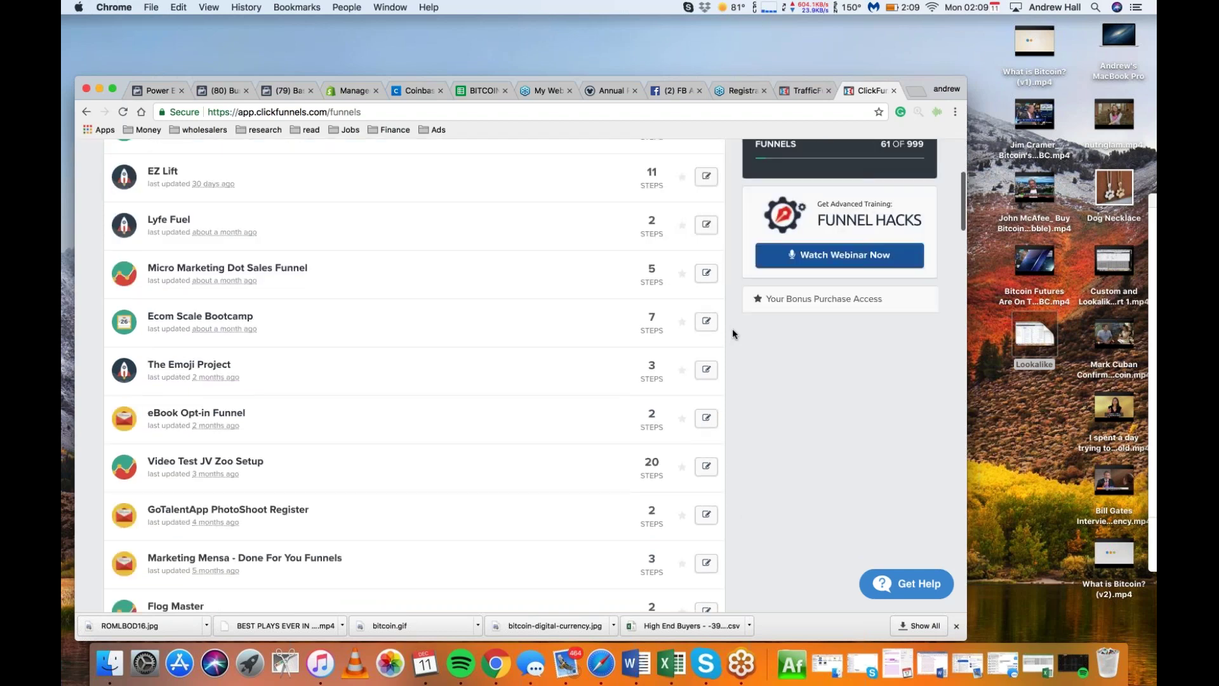
scroll(733, 334, "down", 10)
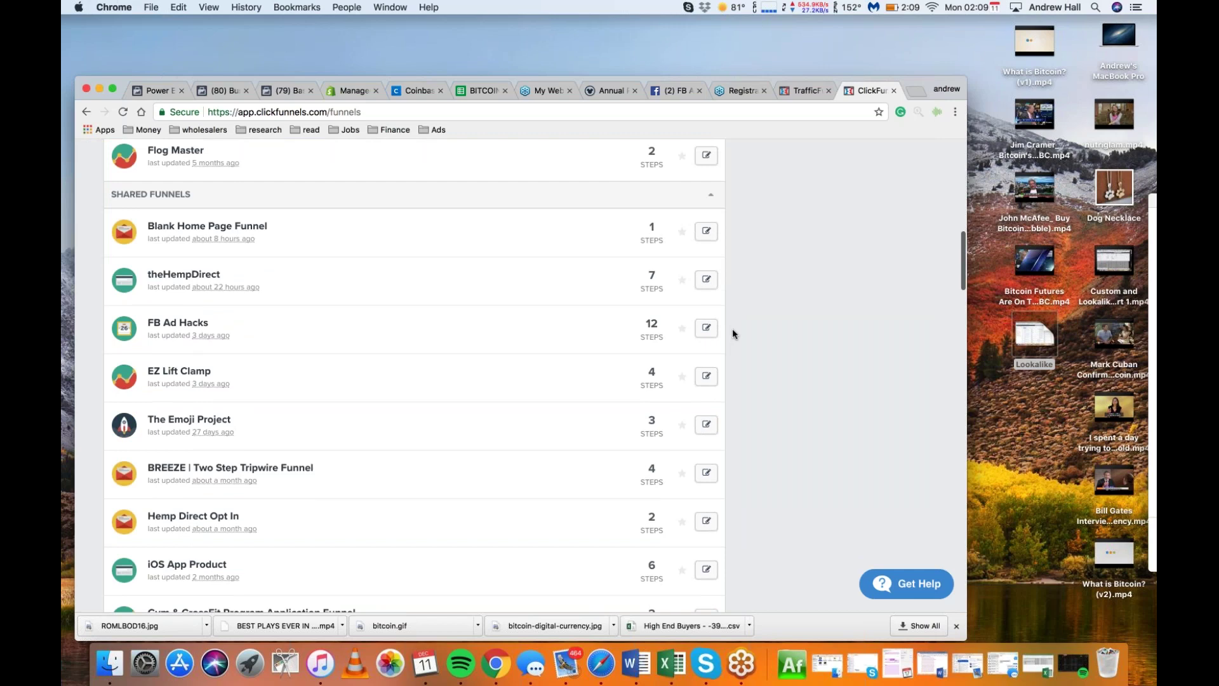
scroll(445, 412, "down", 1)
left_click(196, 492)
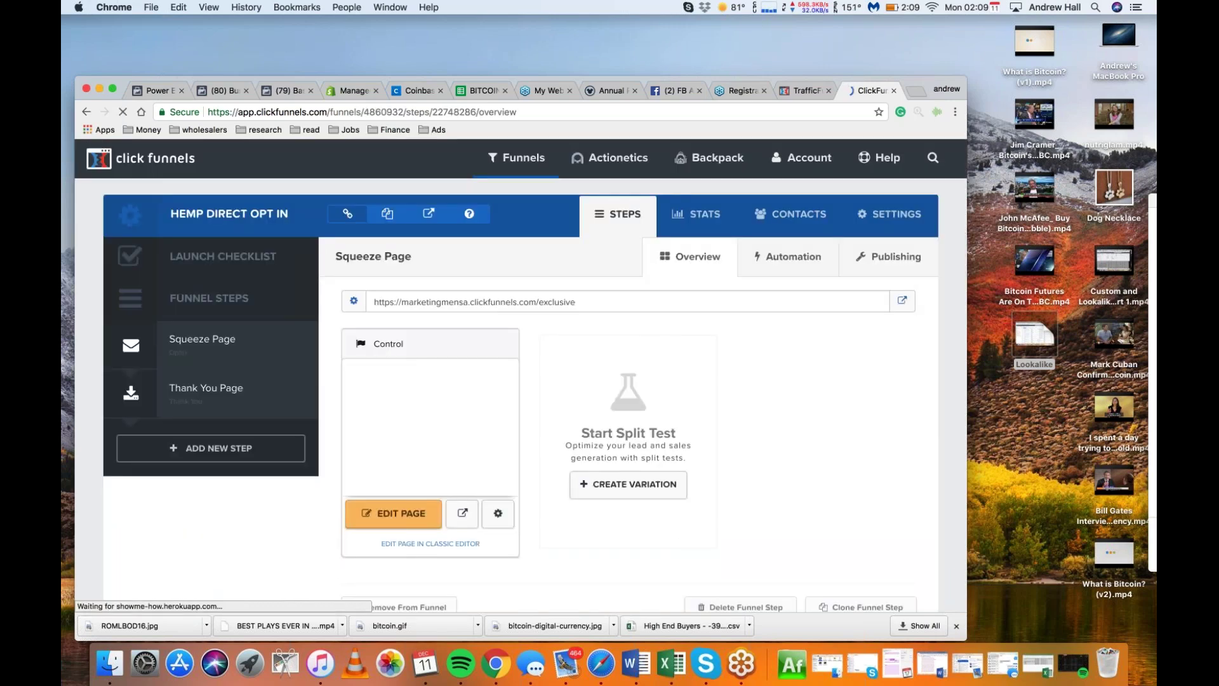
left_click(902, 301)
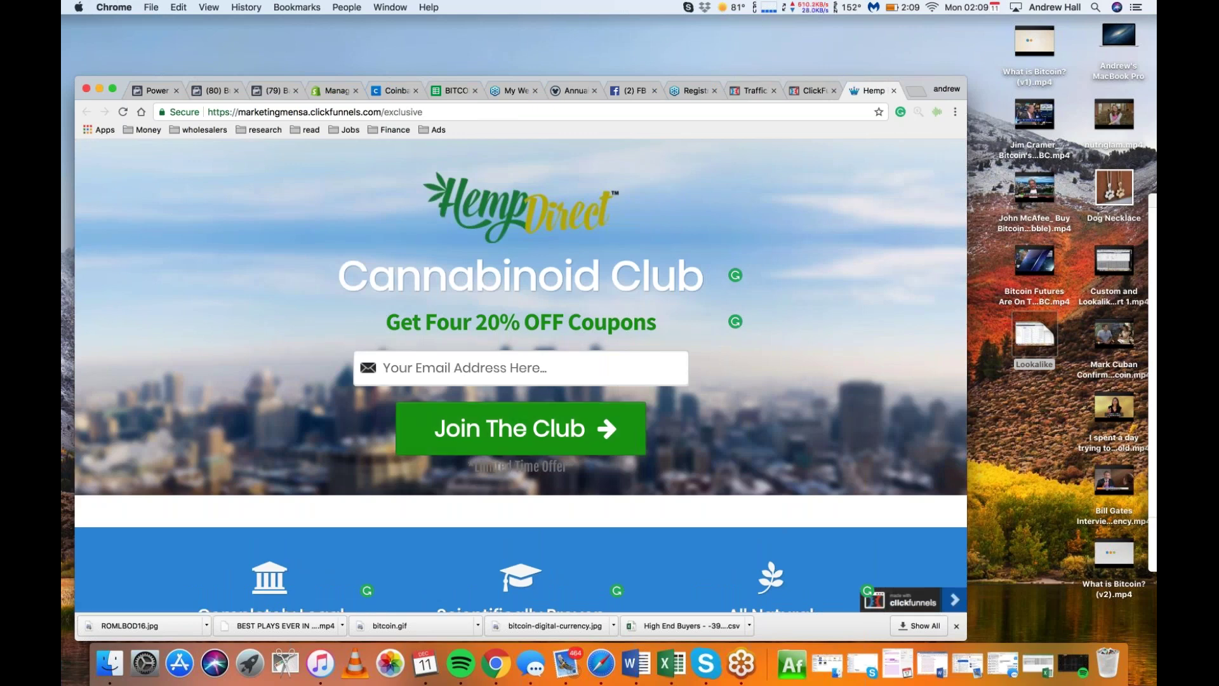
left_click_drag(368, 277, 676, 283)
left_click(522, 374)
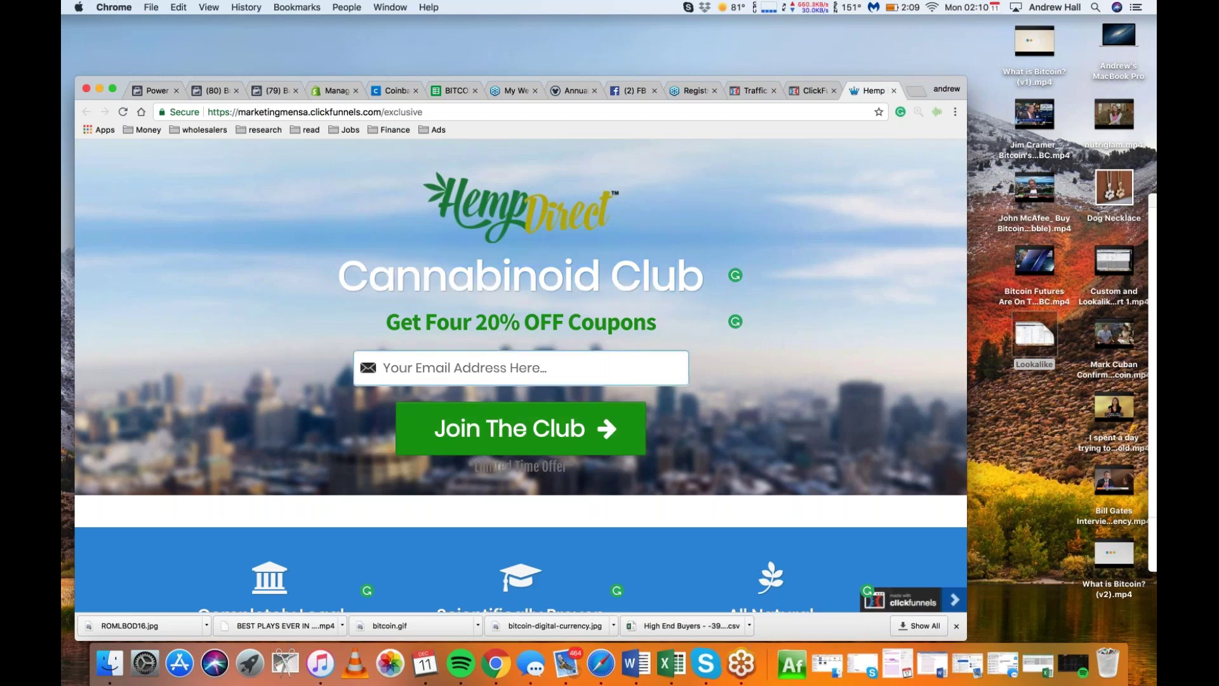
- Close the squeeze page and ClickFunnels, and return to the Pages list in Facebook Business Settings
left_click(894, 91)
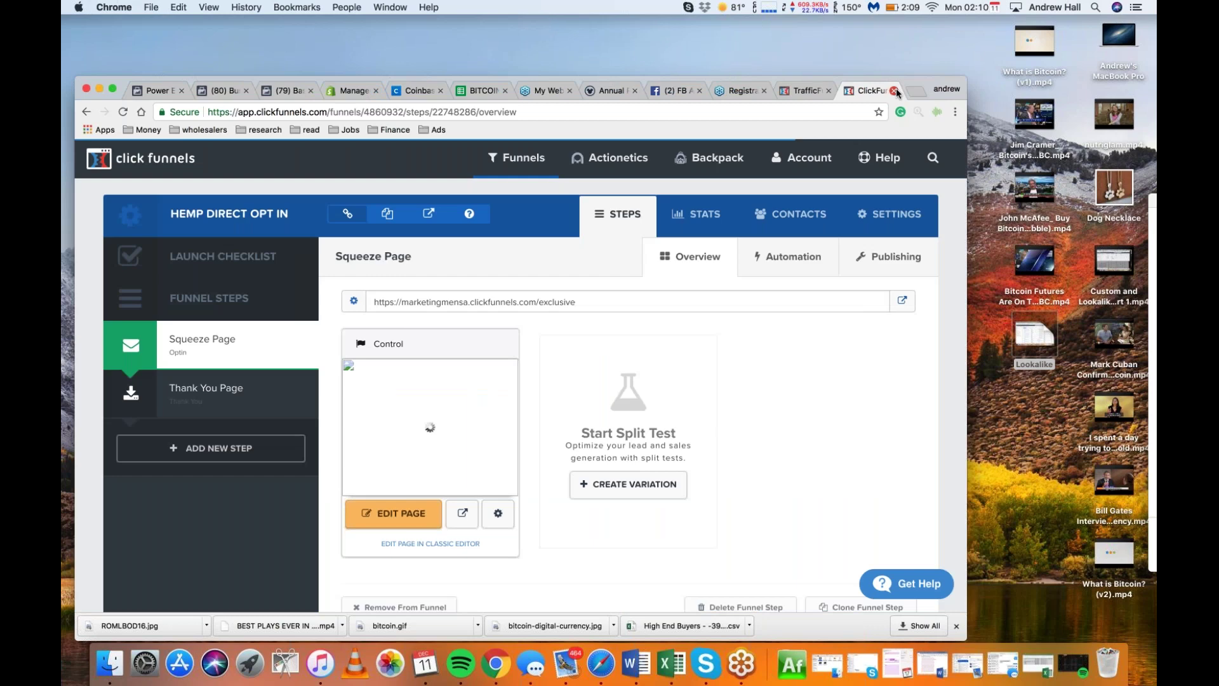
left_click(895, 91)
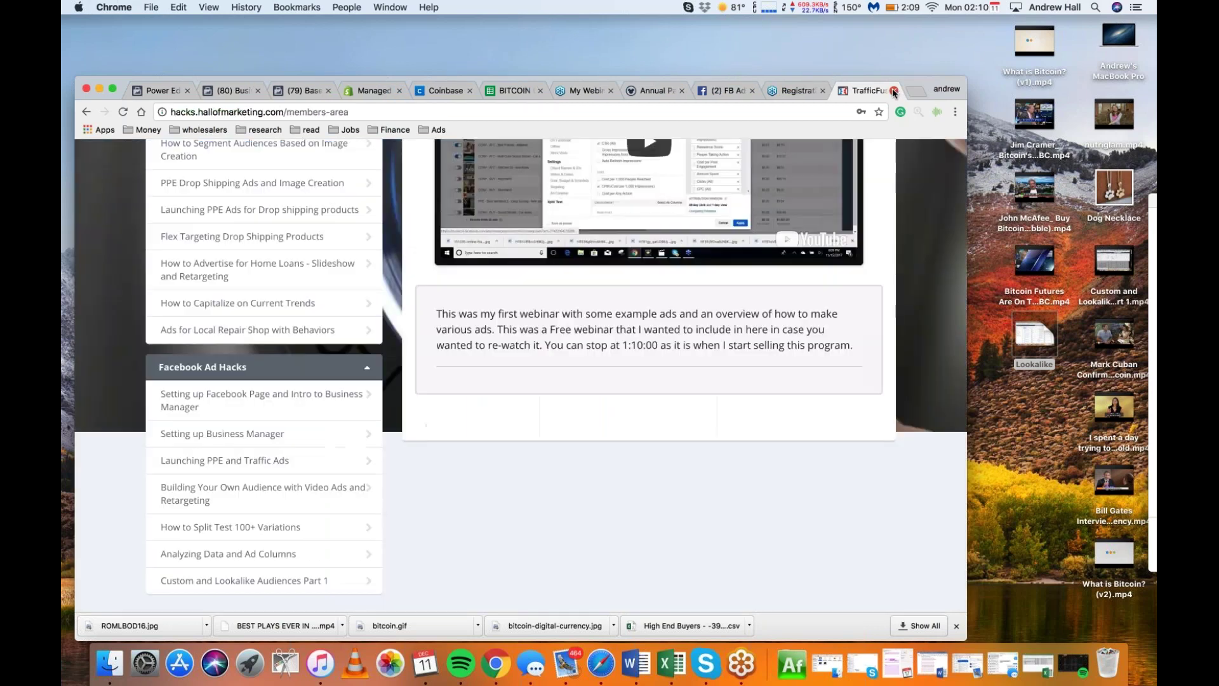
left_click(302, 91)
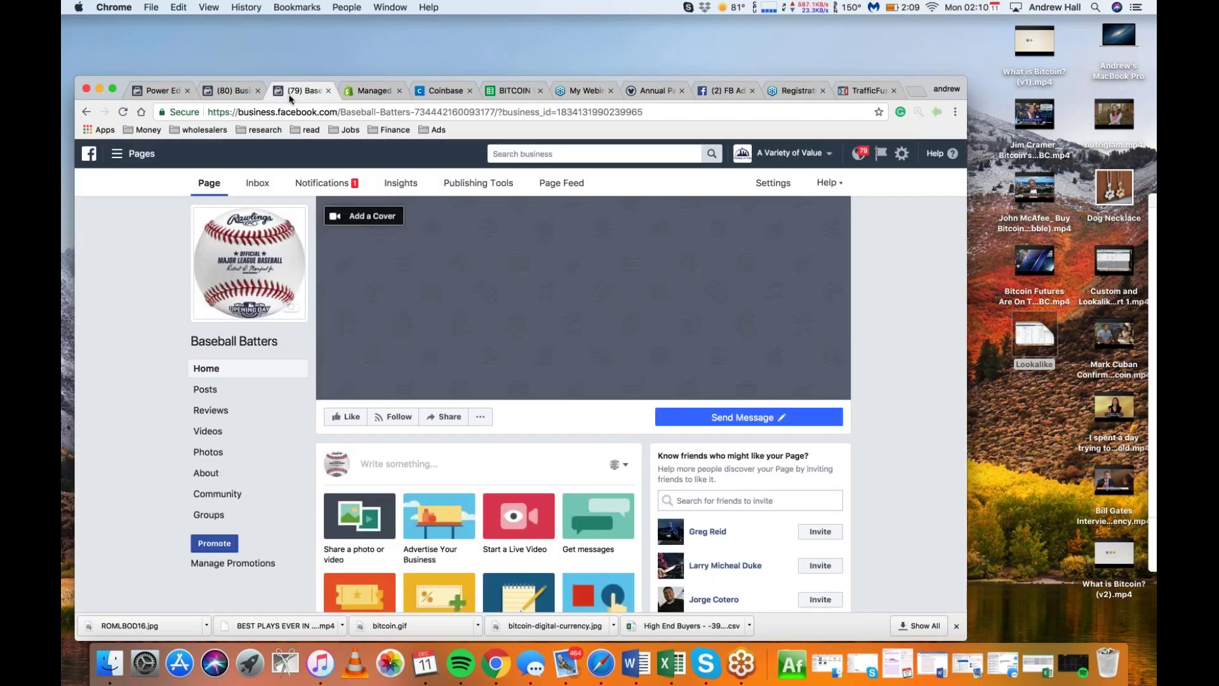
left_click(220, 90)
left_click(160, 89)
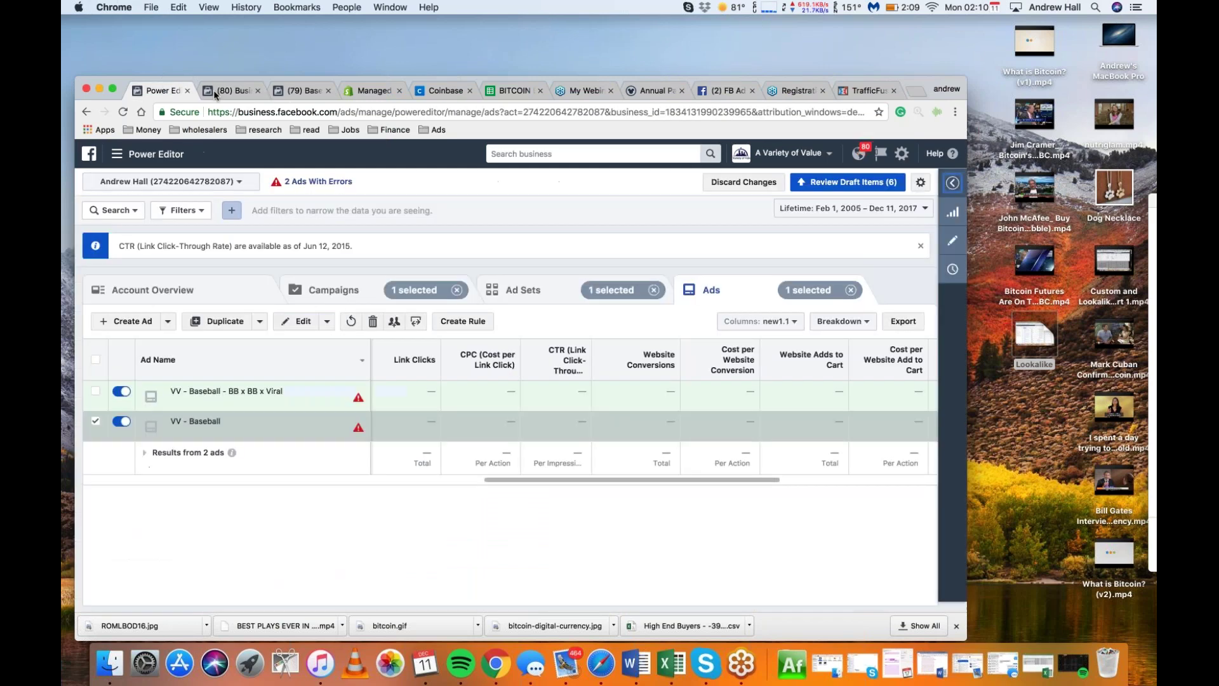
left_click(215, 94)
left_click(234, 90)
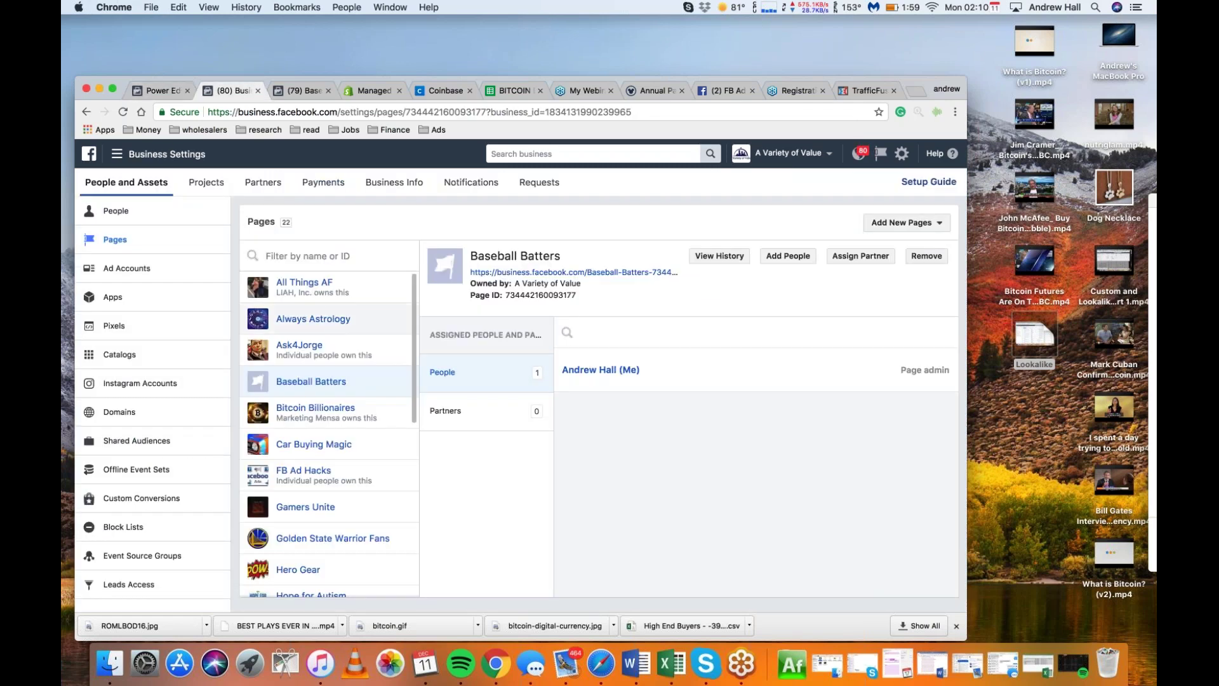
- Bring up the form for creating a new Brand or Product Page, view its category choices and cancel it
left_click(934, 222)
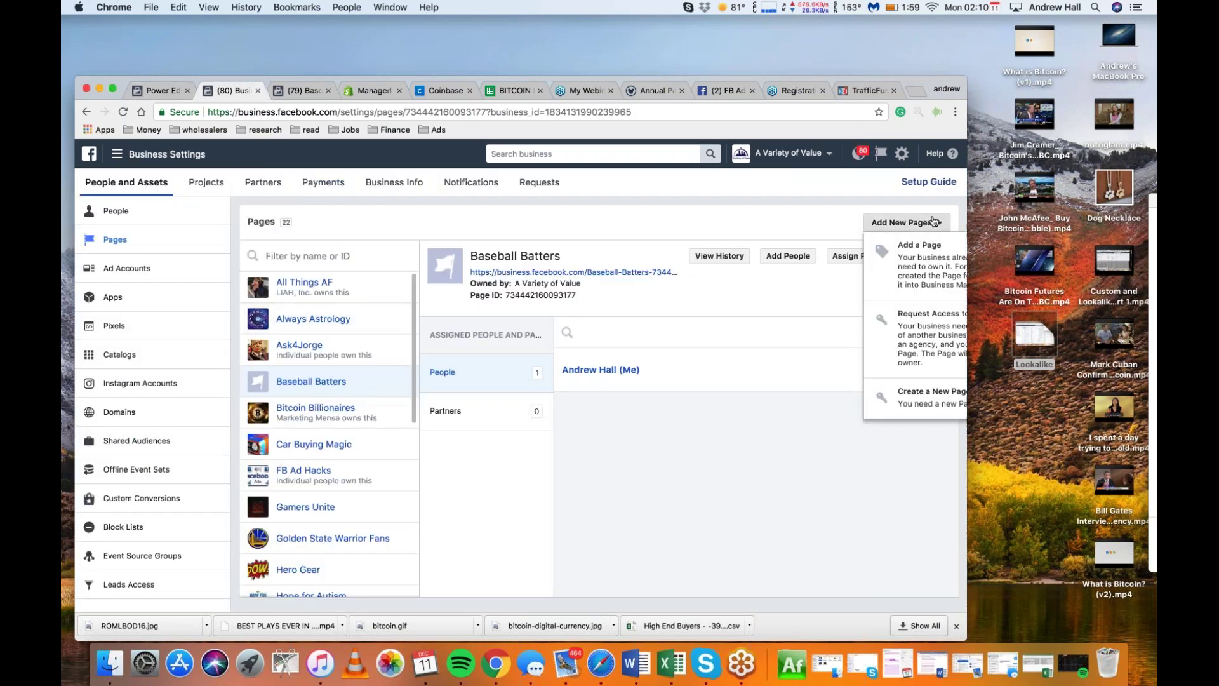
left_click(914, 394)
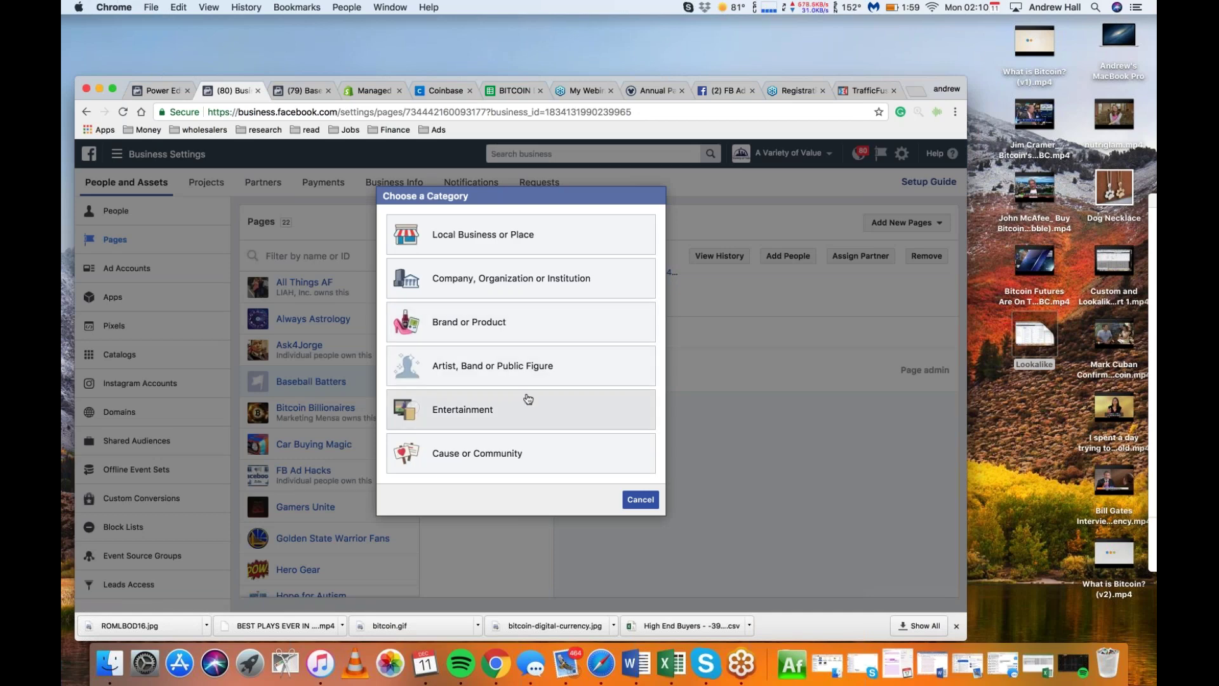
left_click(526, 323)
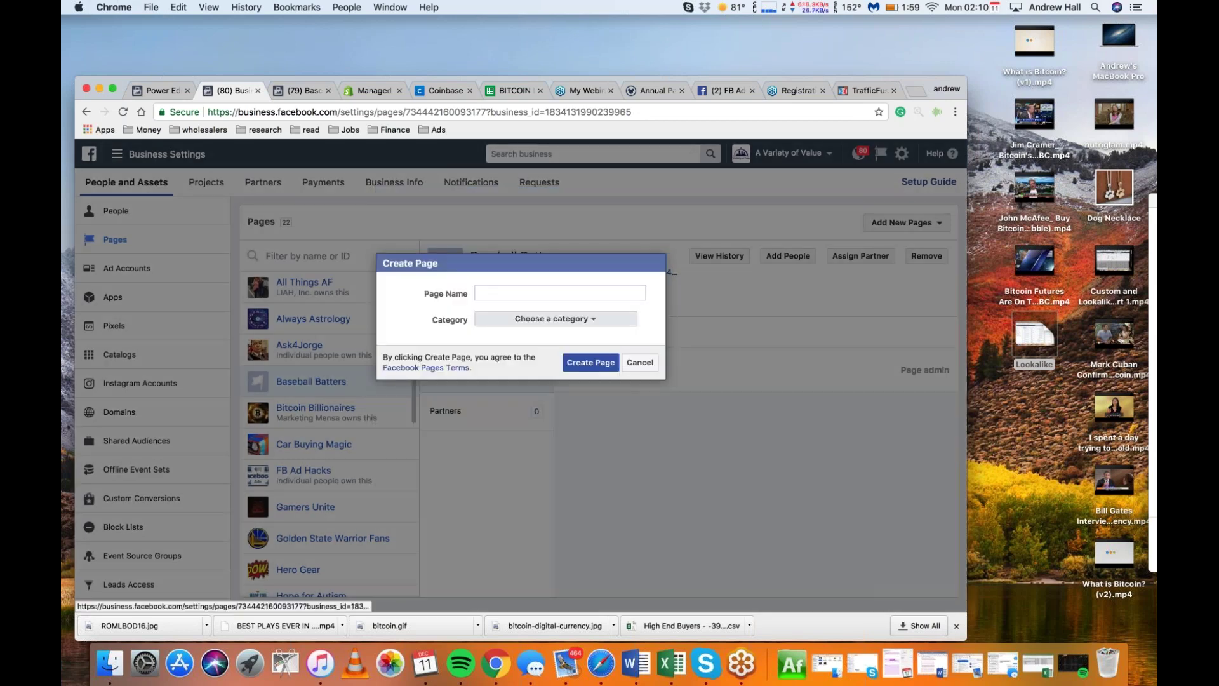
left_click(554, 319)
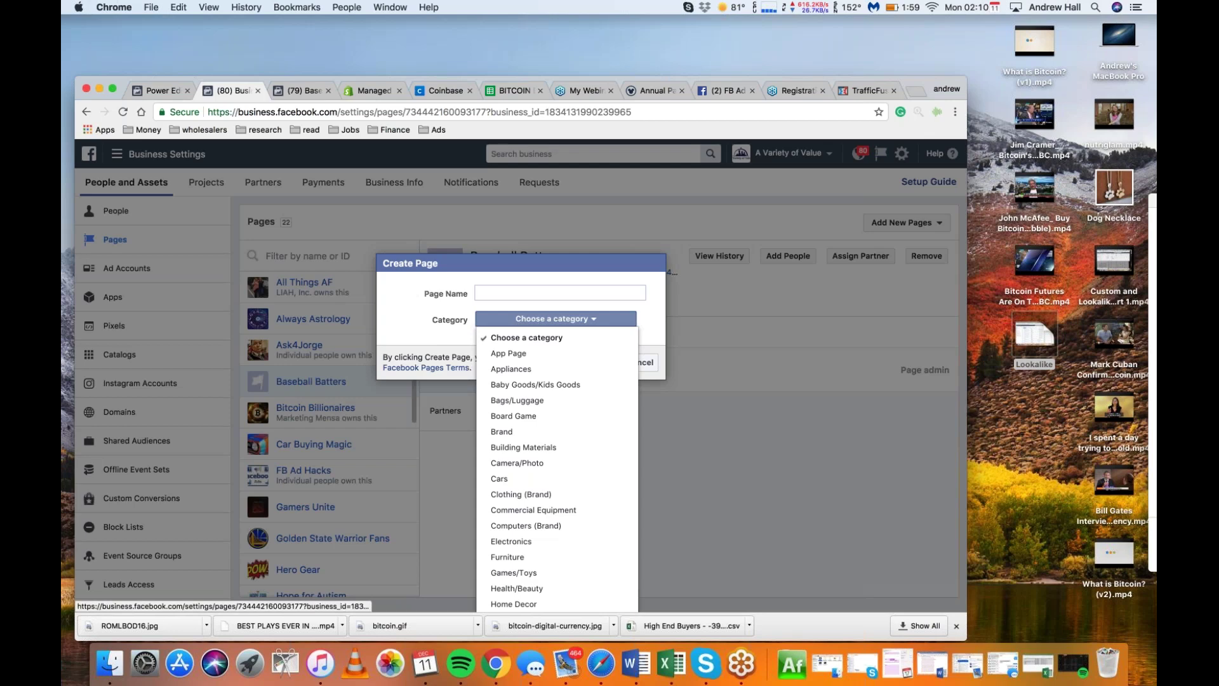
left_click(527, 294)
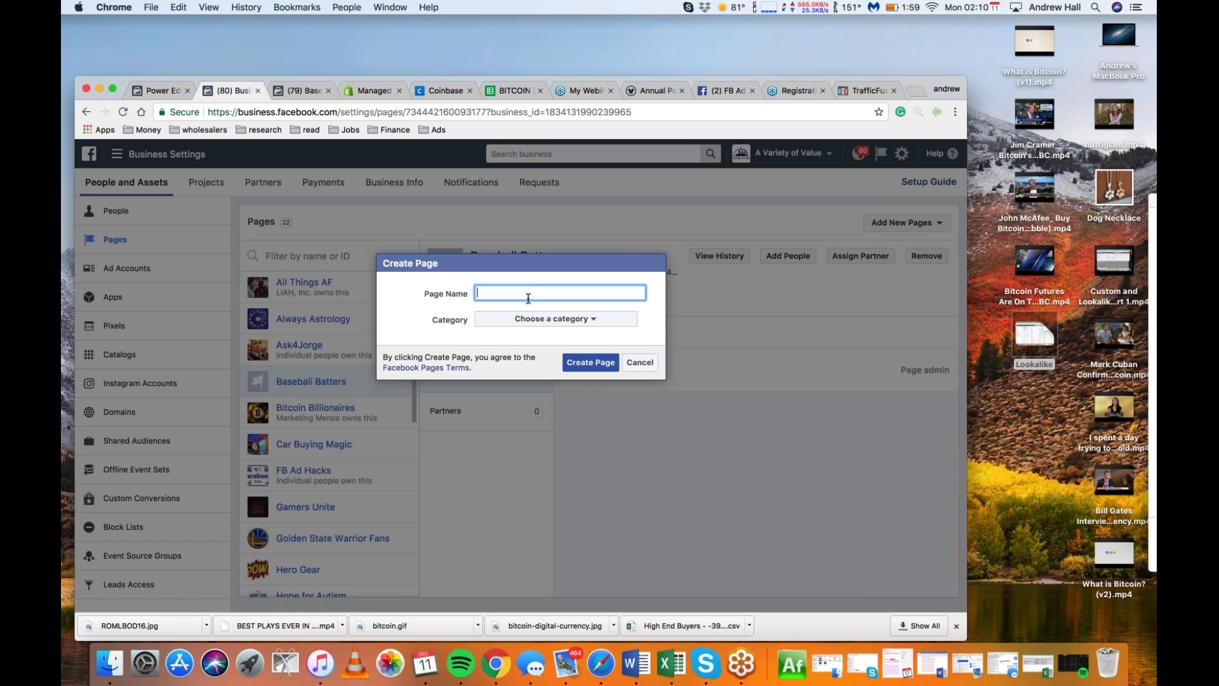
left_click(639, 362)
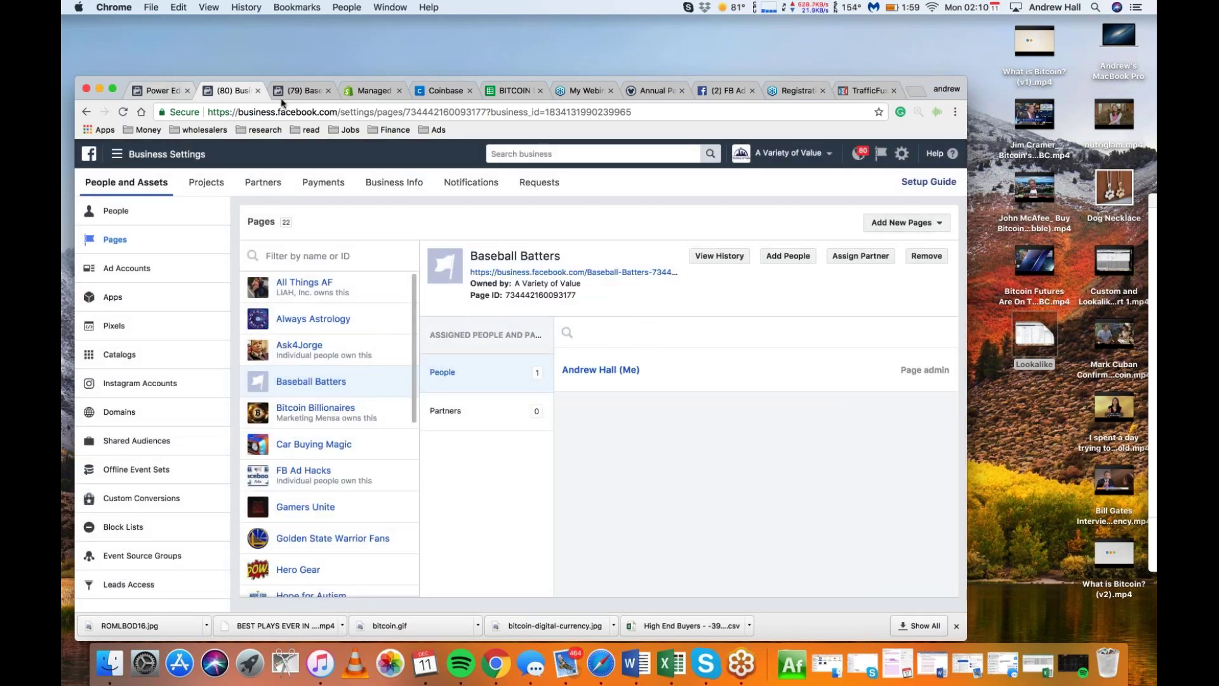
- View the Baseball Batters Page, and return to the campaign list in Power Editor
left_click(296, 91)
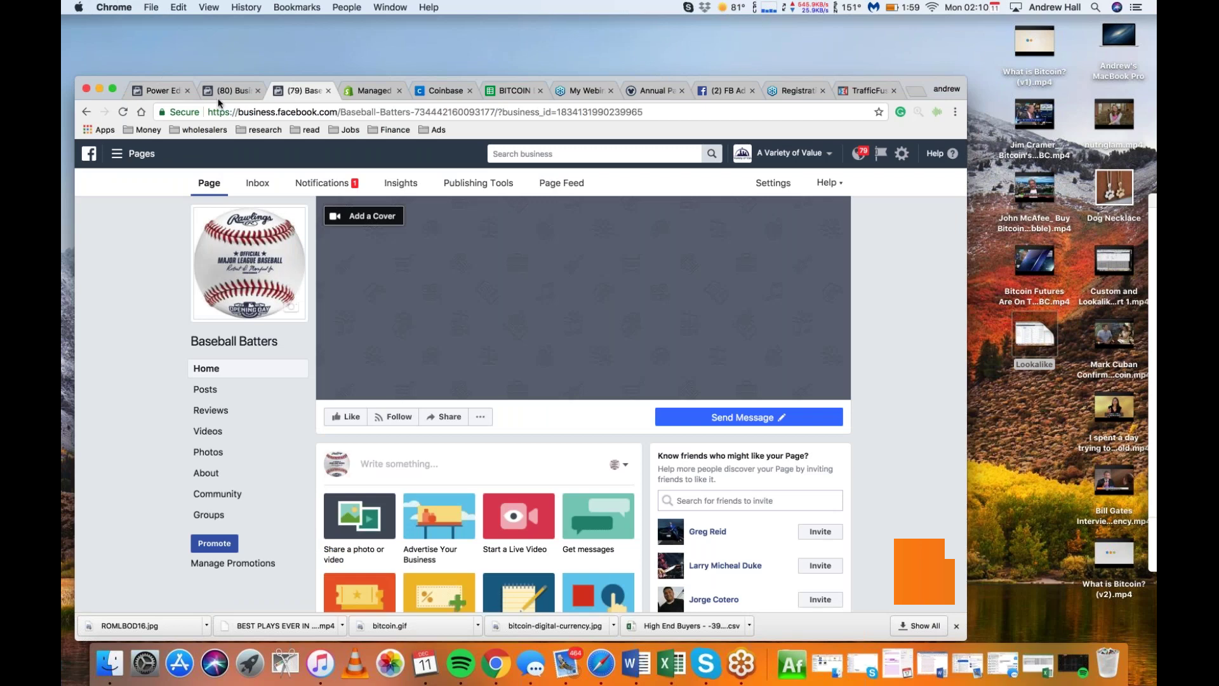
left_click(241, 95)
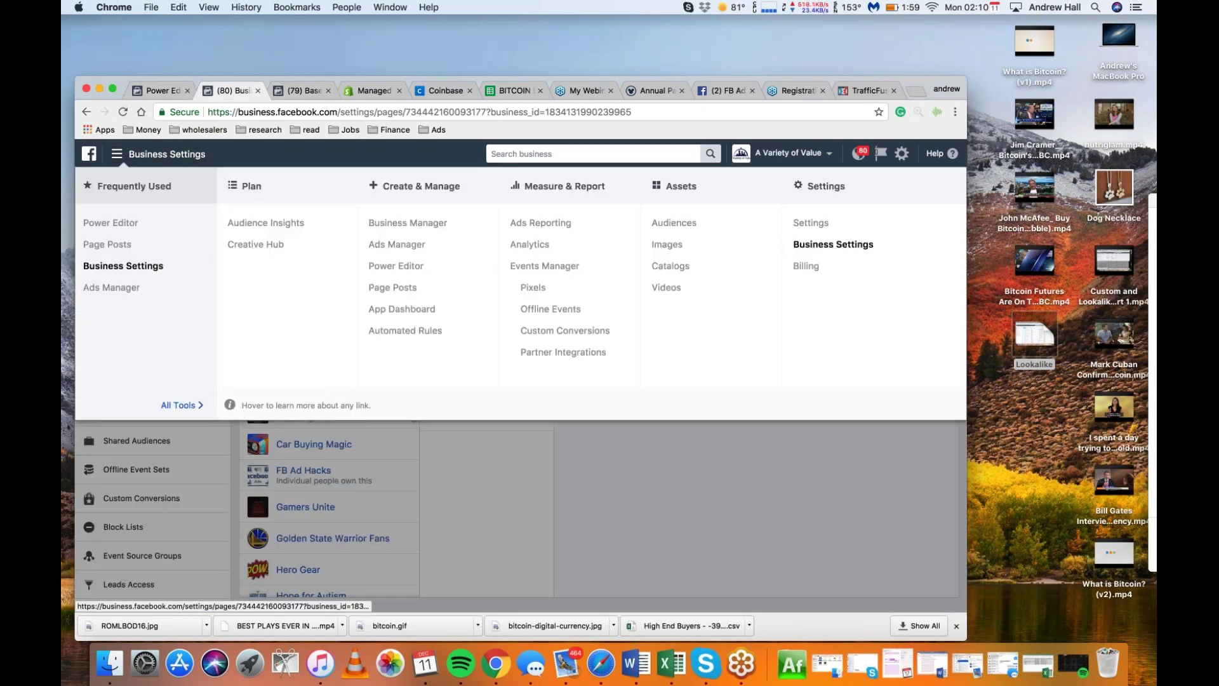
left_click(170, 94)
left_click(535, 292)
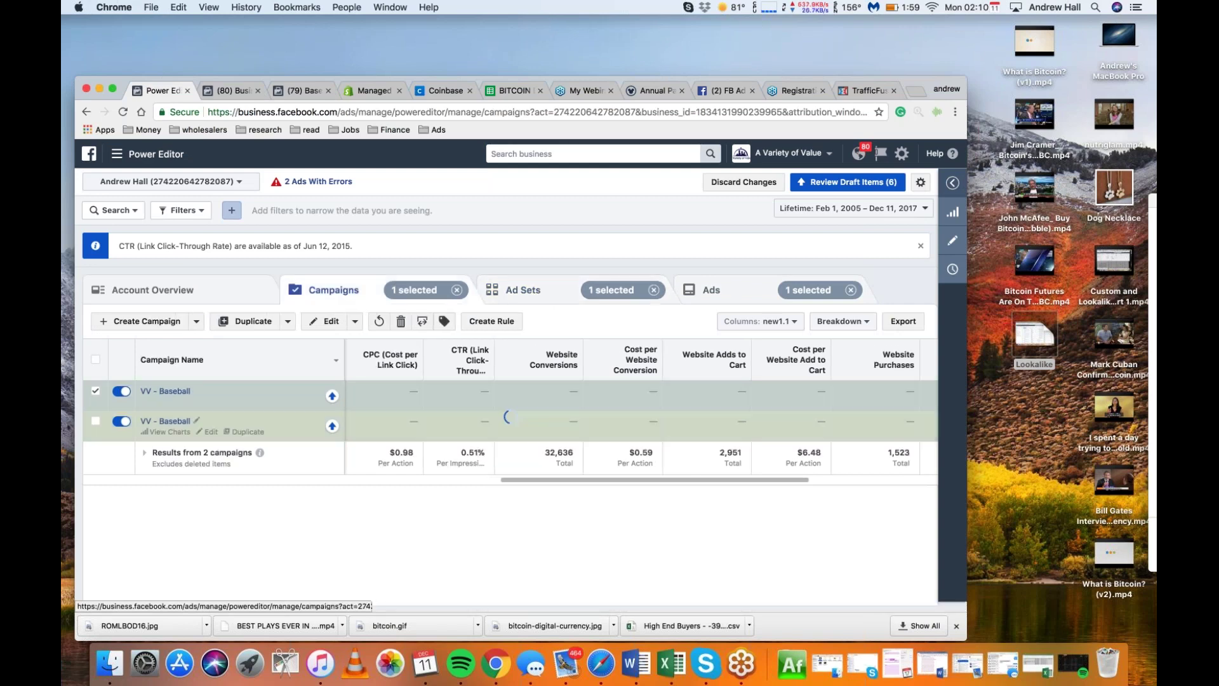
- Delete the second of the two draft VV - Baseball campaigns
left_click(96, 421)
left_click(95, 391)
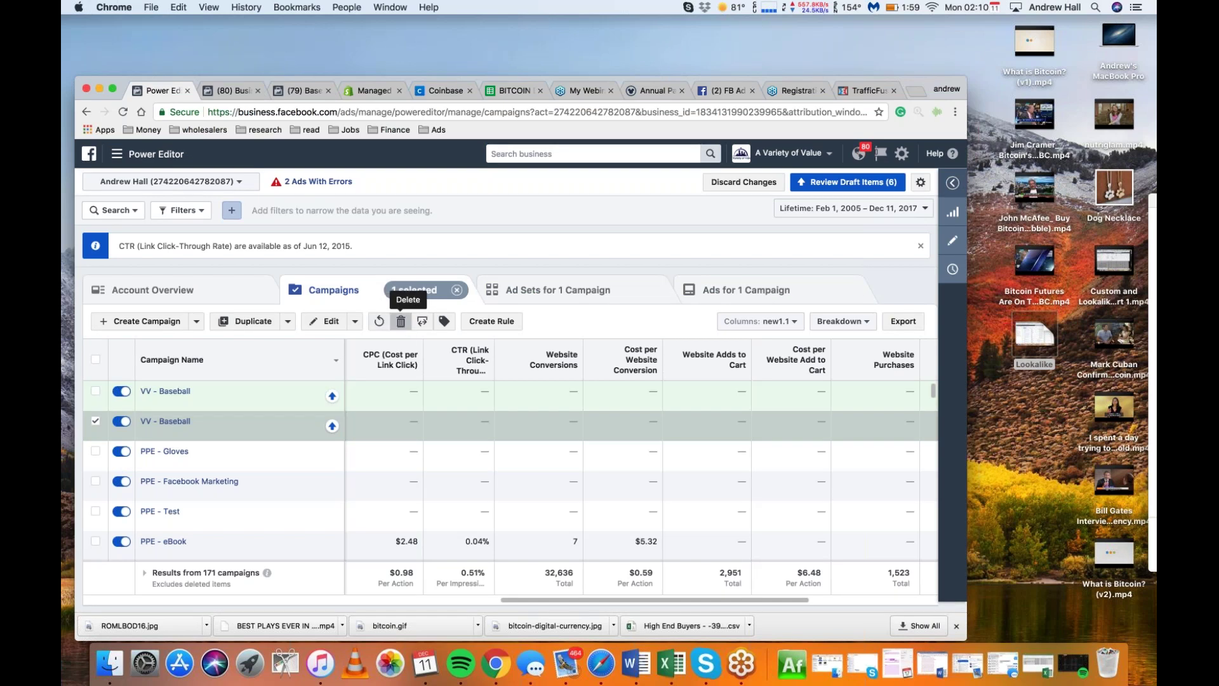
left_click(401, 321)
left_click(629, 335)
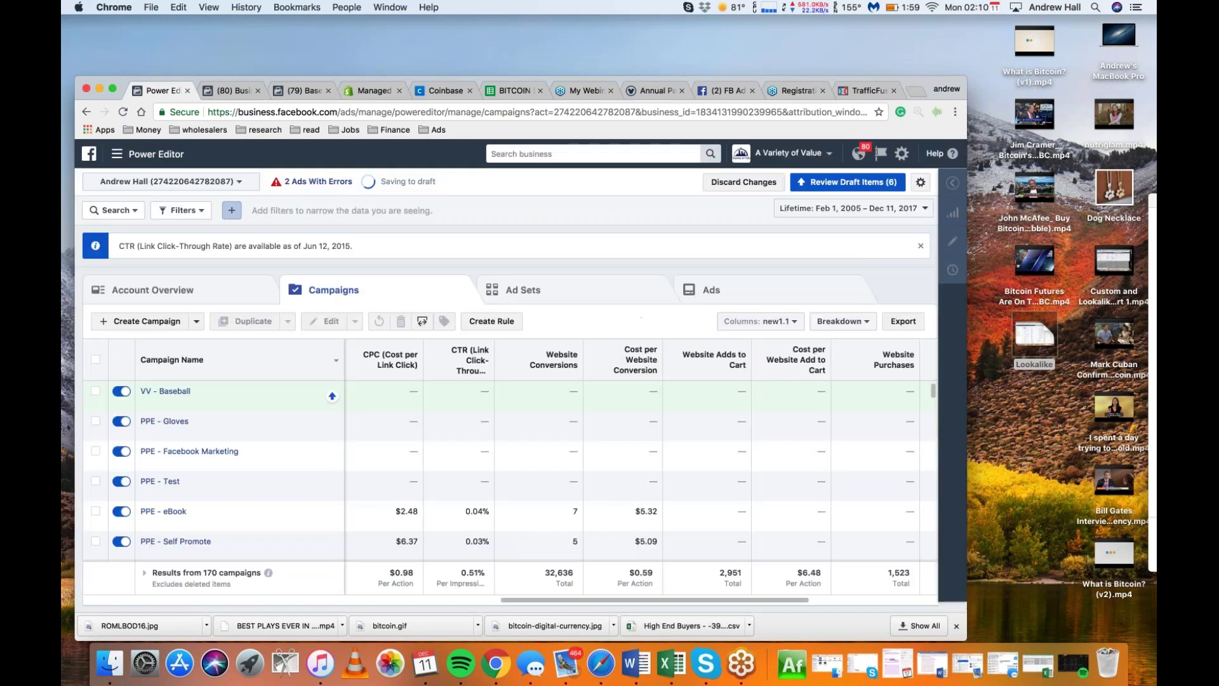
- Select the VV - Baseball campaign, check its ad and return to its ad set list
left_click(298, 390)
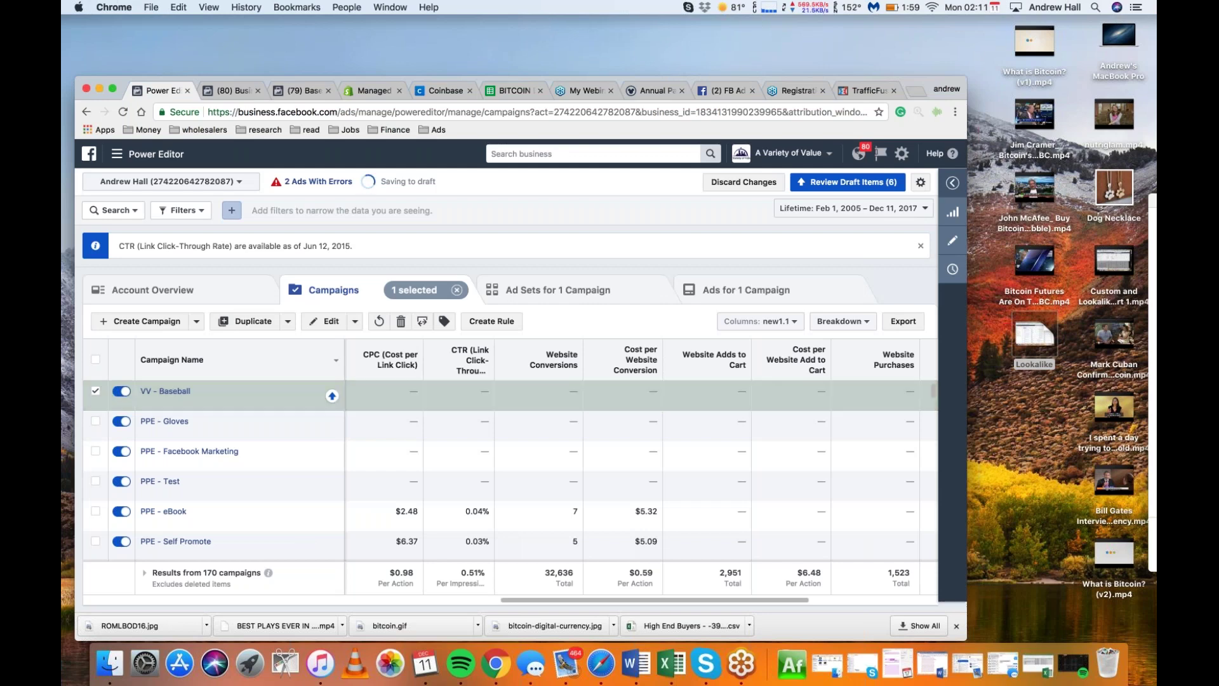
left_click(557, 291)
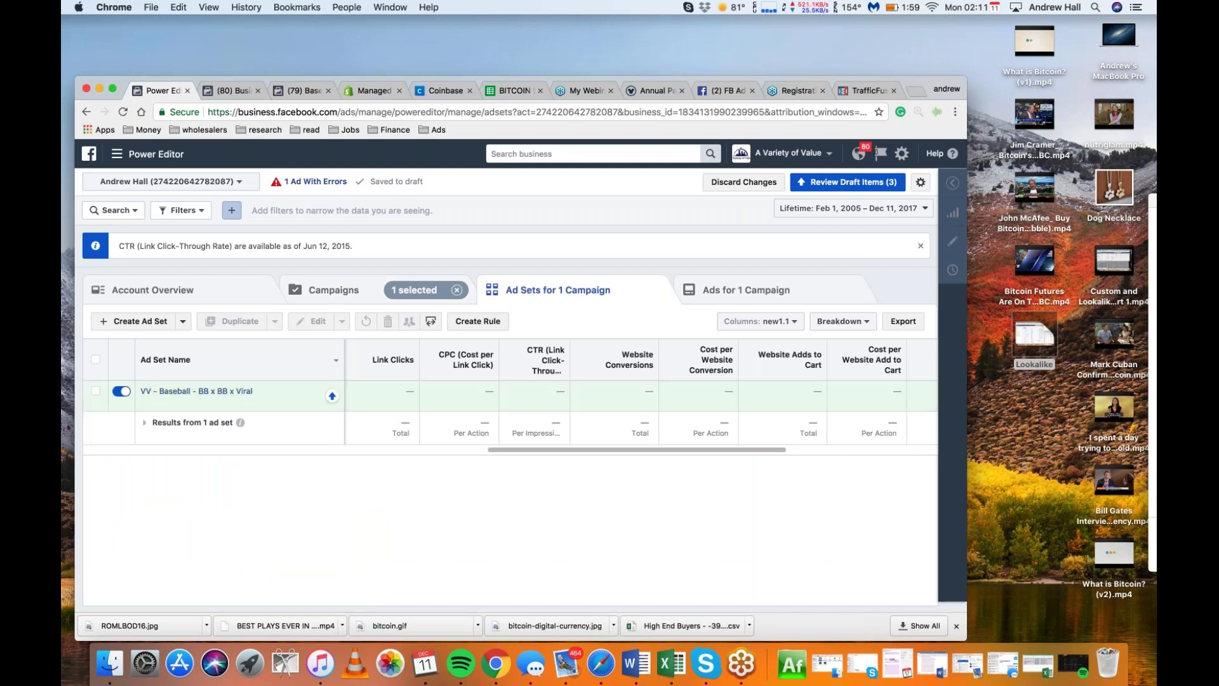
left_click(729, 290)
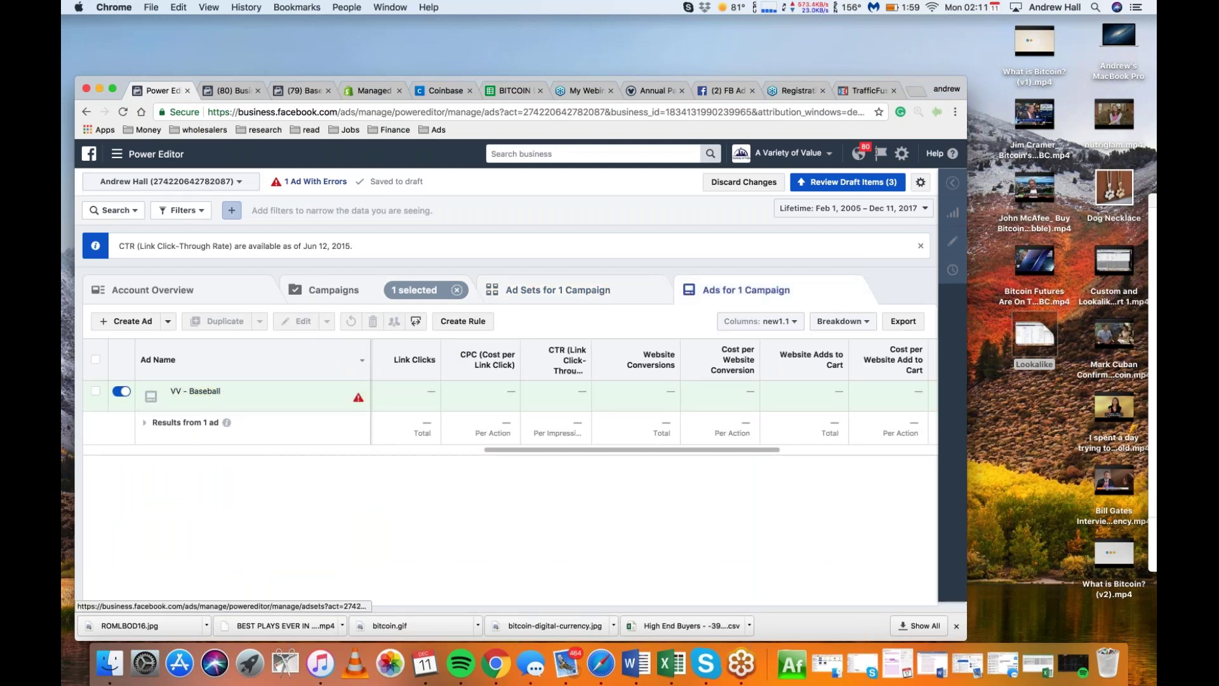
left_click(558, 290)
- Duplicate the VV - Baseball - BB x BB x Viral ad set into a new Post engagement campaign named PPE - Baseball
mouse_move(205, 394)
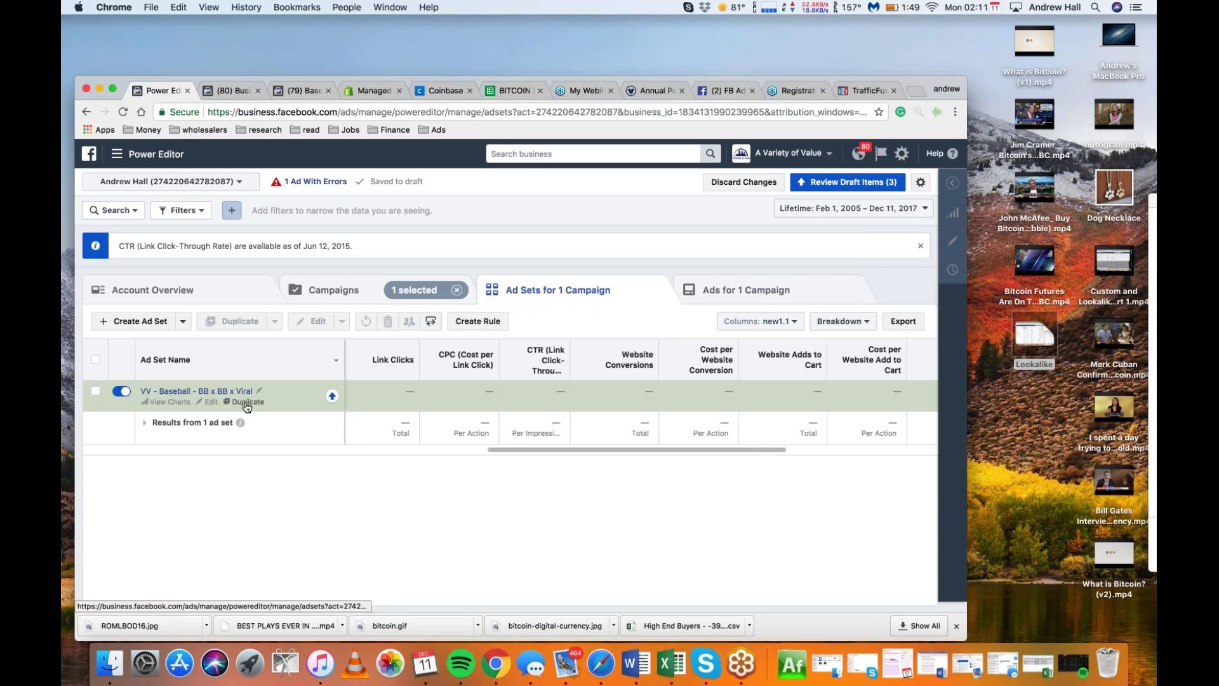
left_click(247, 407)
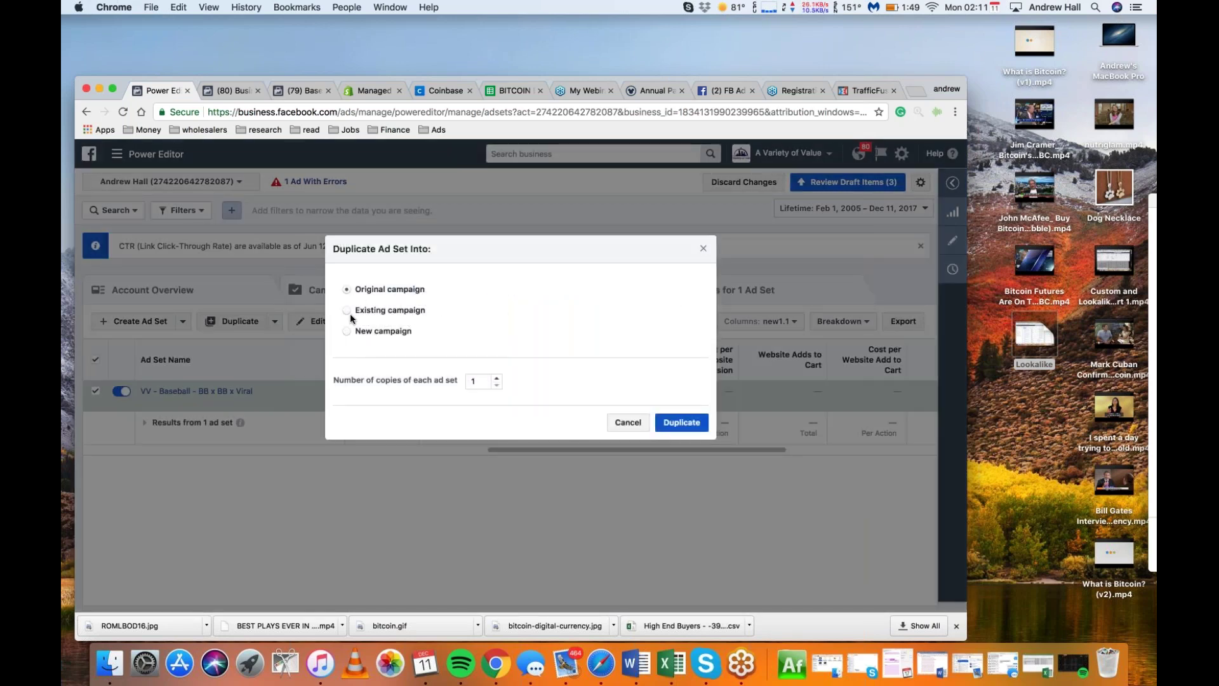
left_click(375, 332)
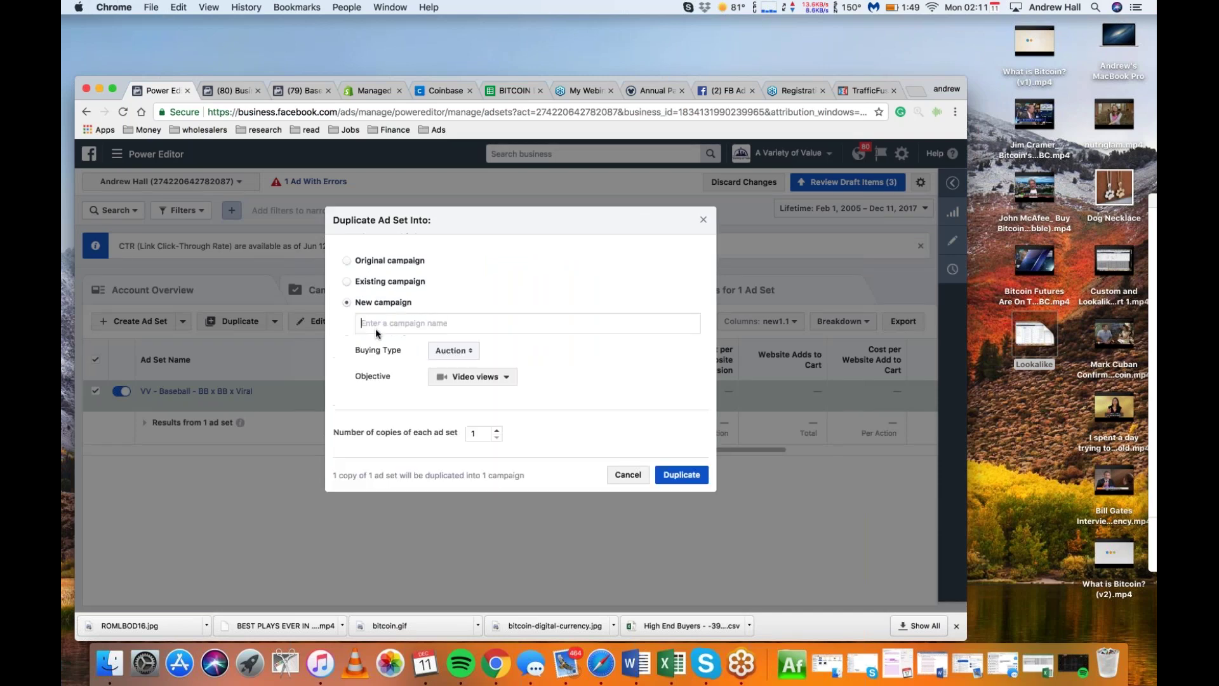
left_click(473, 377)
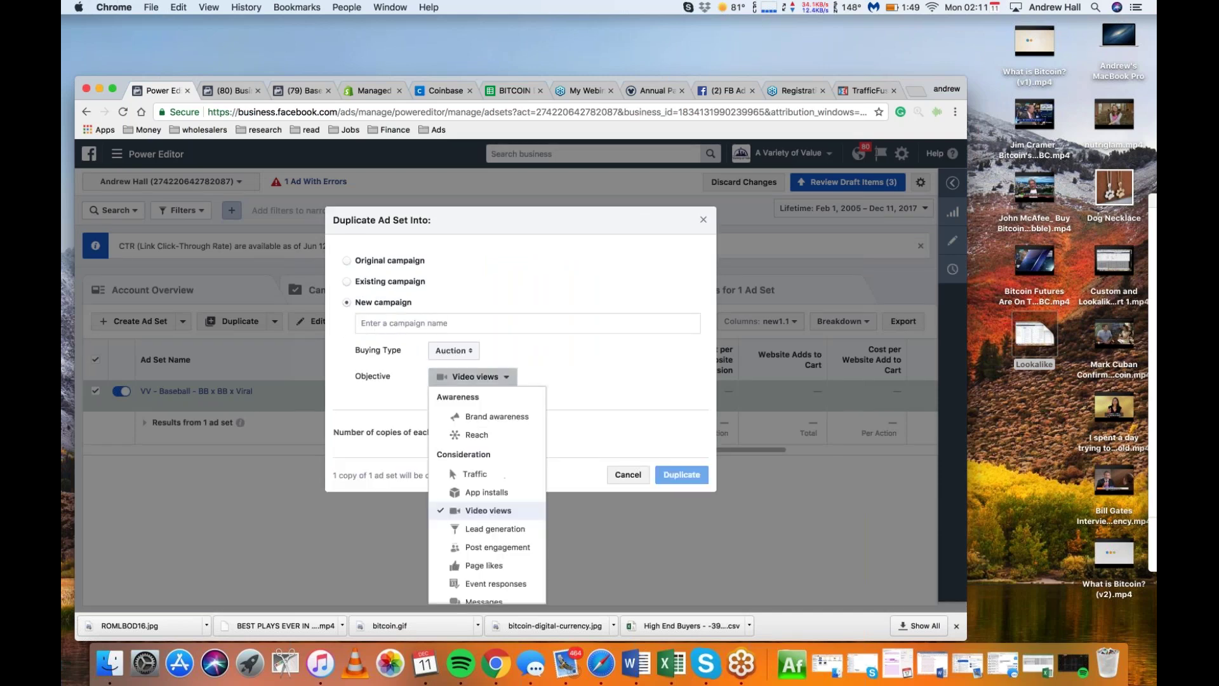
left_click(486, 548)
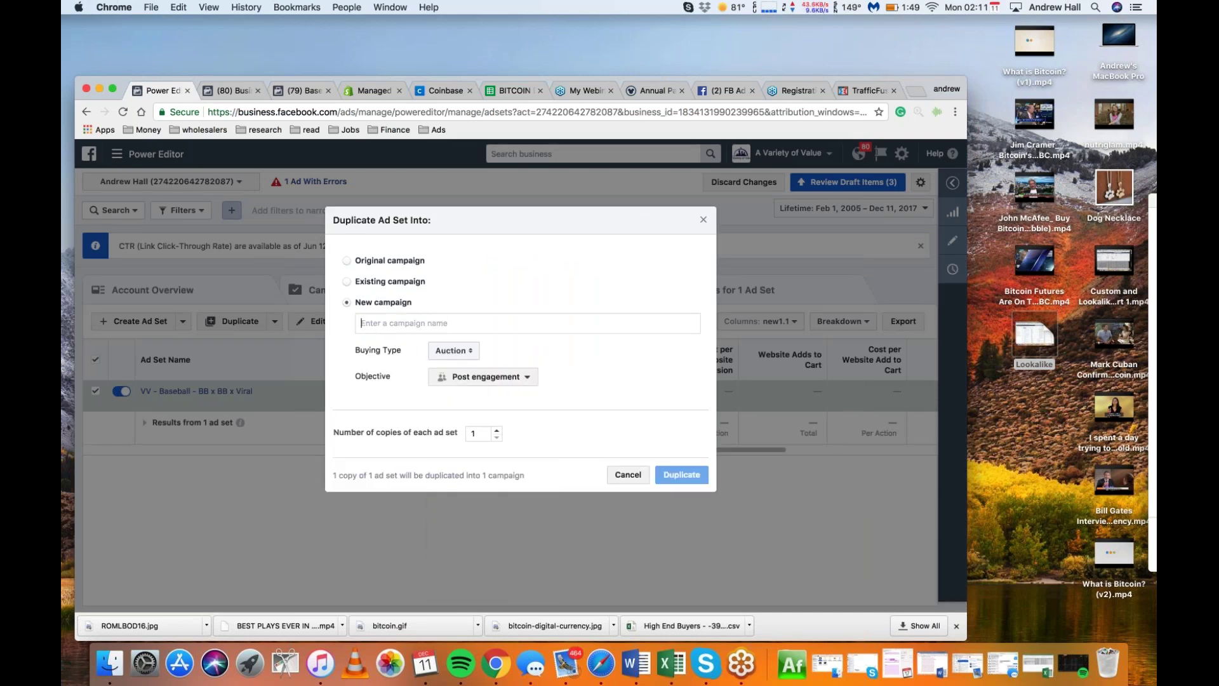
type("PPE - ")
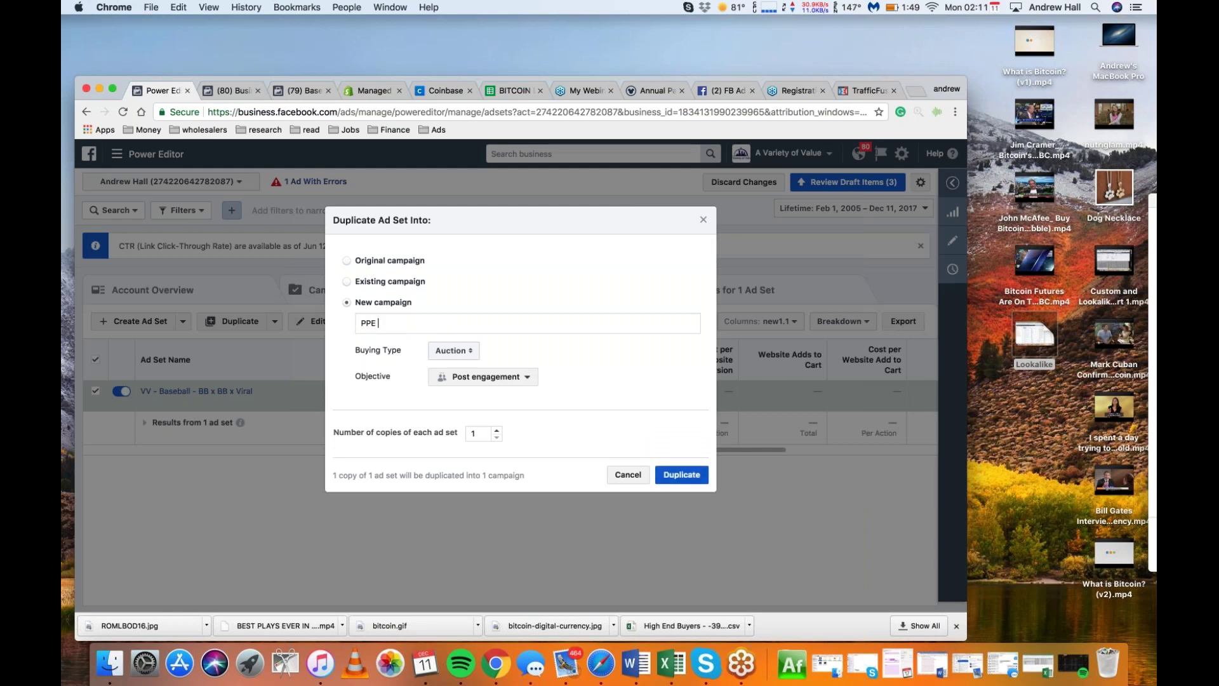
type("Baseball")
left_click(693, 478)
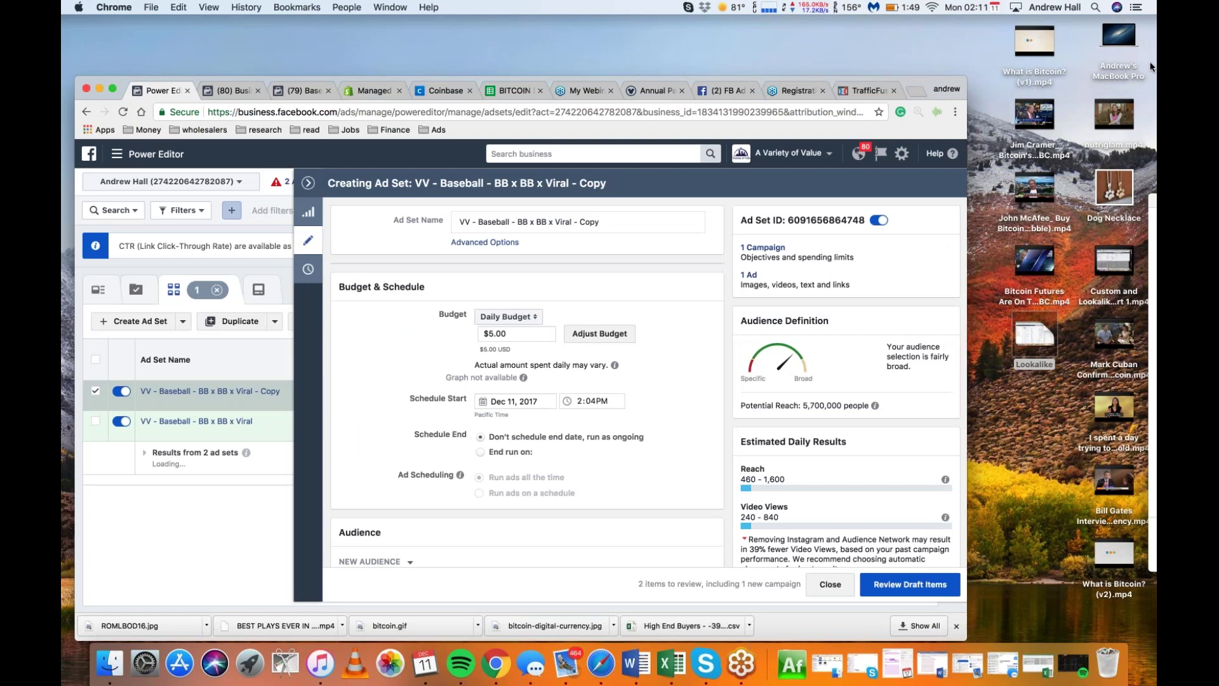
- Rename the copied ad set as PPE - Baseball - BB x BB x Viral
left_click(628, 222)
key("BackSpace")
key("BackSpace")
key("BackSpace")
key("BackSpace")
key("BackSpace")
key("BackSpace")
key("BackSpace")
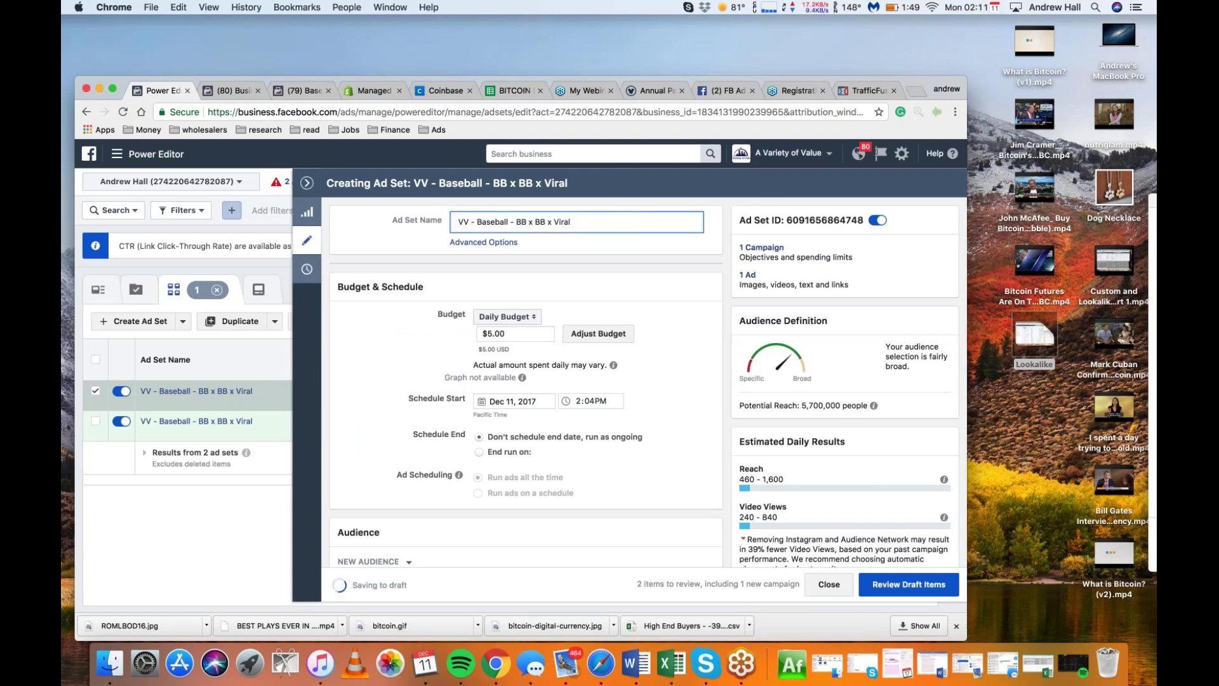
double_click(463, 223)
type("PPE")
left_click(614, 224)
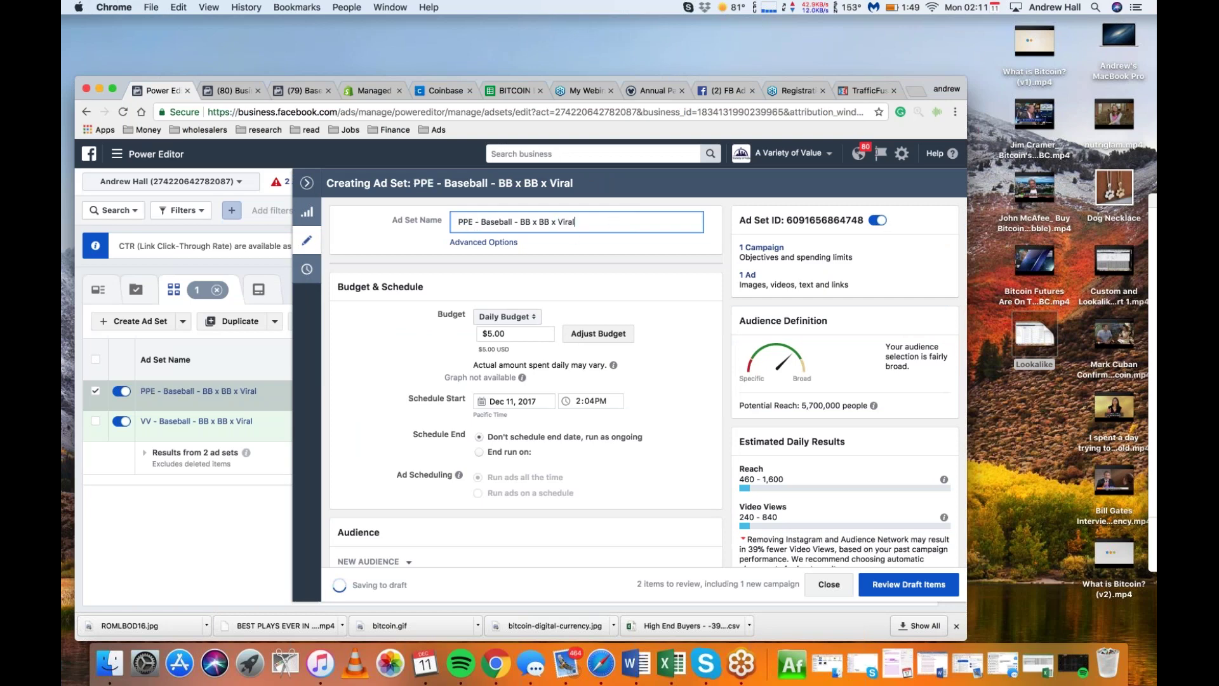
- Copy the ad set's name and use it as the name of its ad, PPE - Baseball - BB x BB x Viral
key("super+a")
key("super+c")
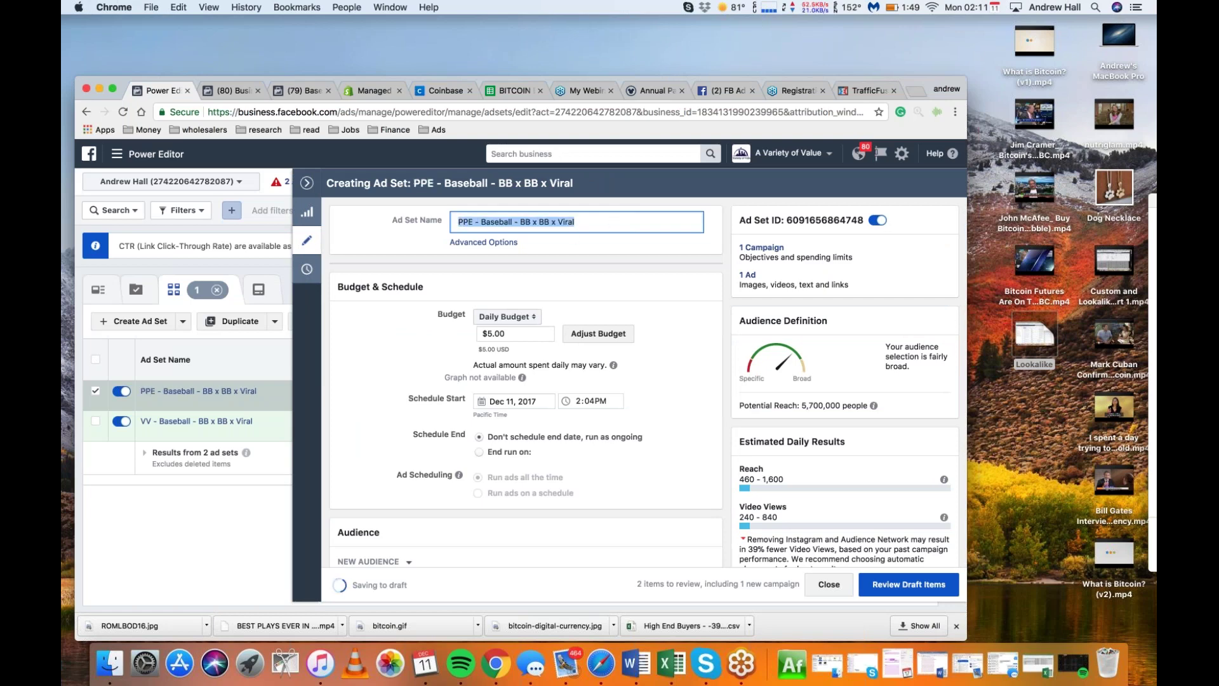
left_click(751, 275)
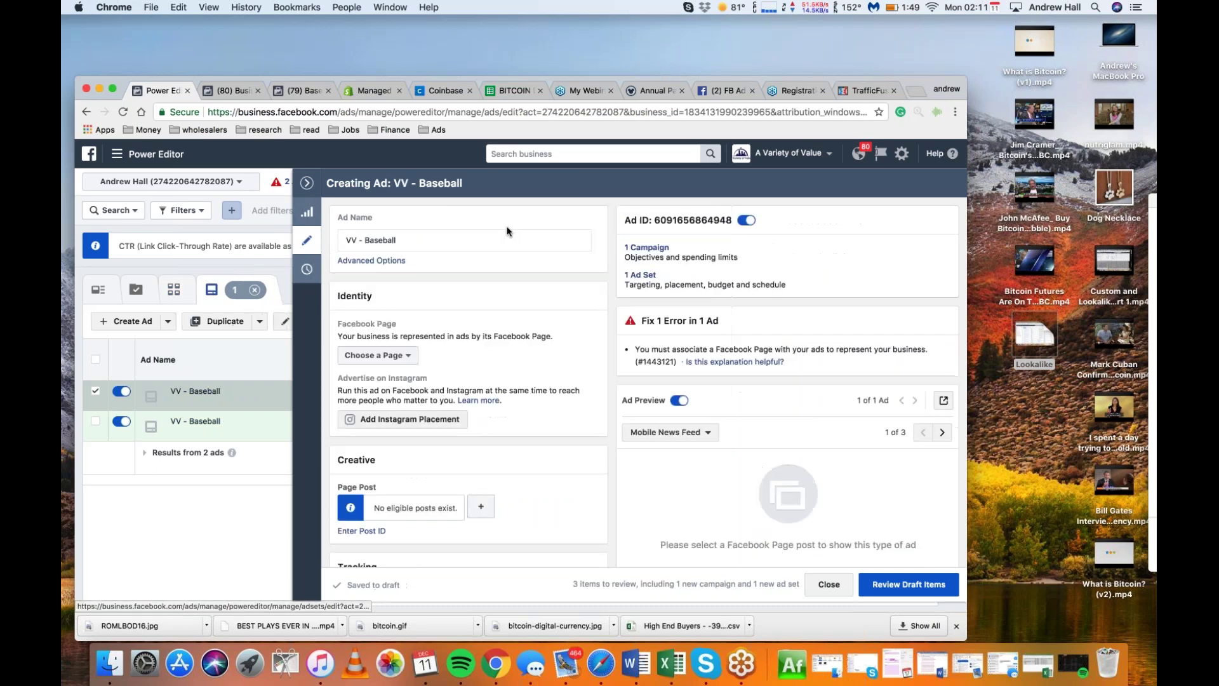
left_click(403, 237)
key("super+a")
key("super+v")
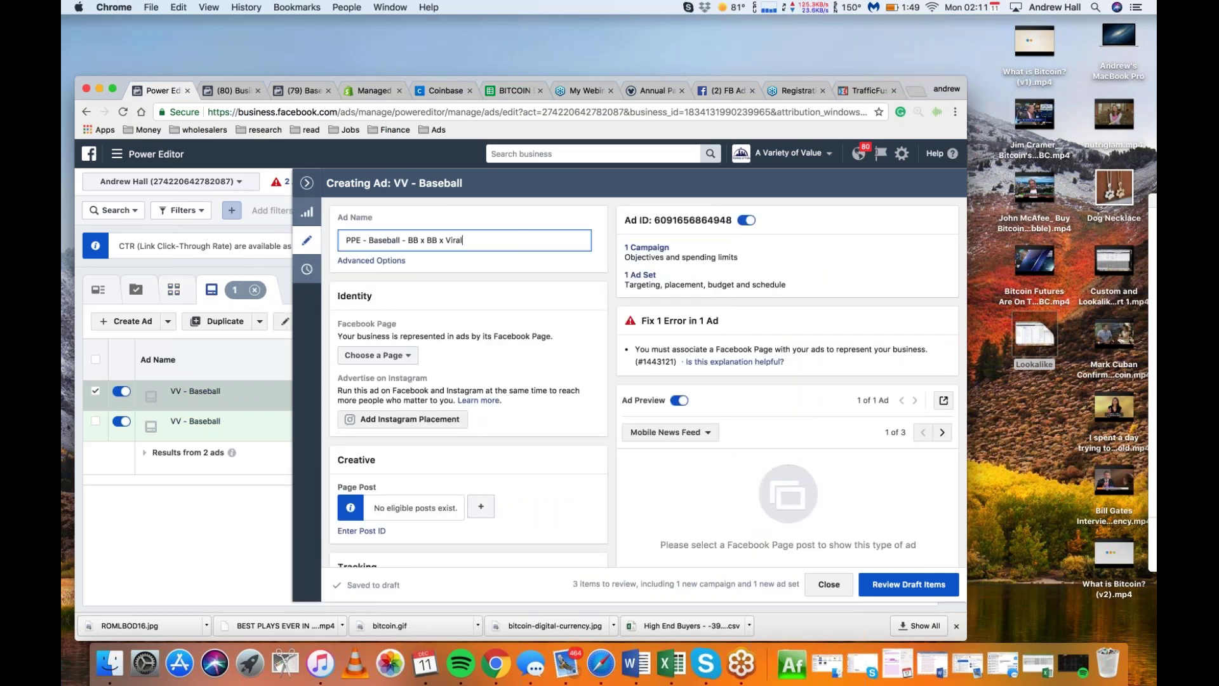
- Set the PPE ad set's optimization for ad delivery to Post Engagement
left_click(640, 275)
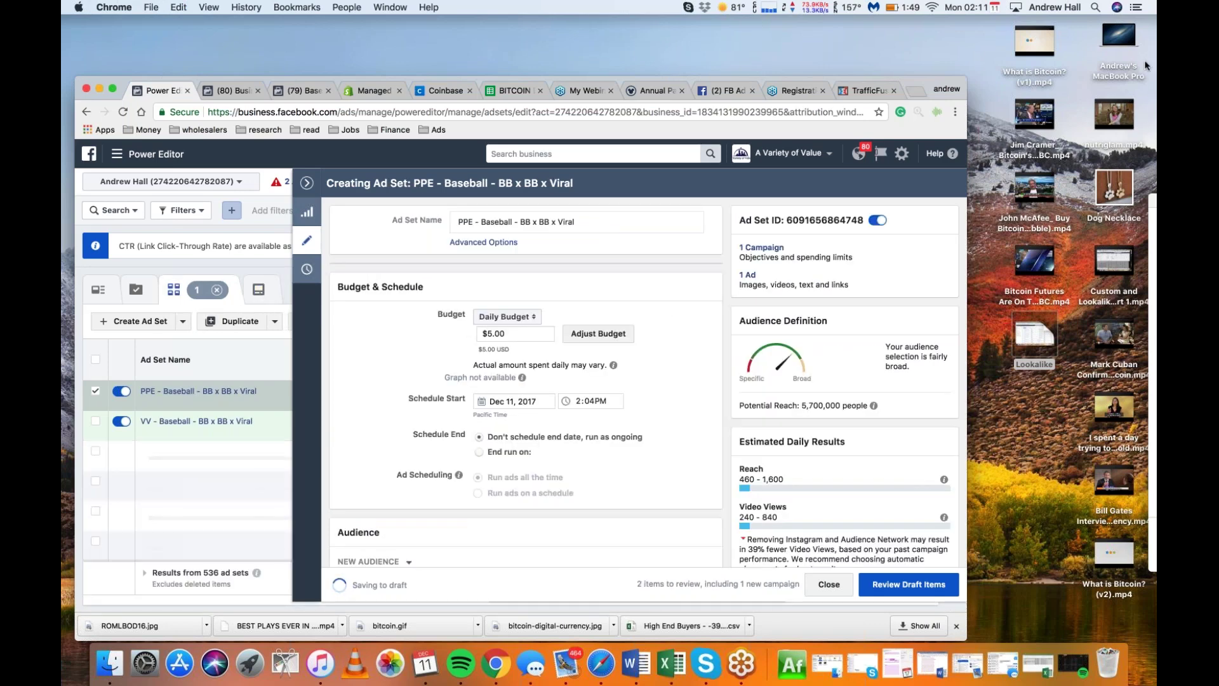
scroll(697, 417, "down", 20)
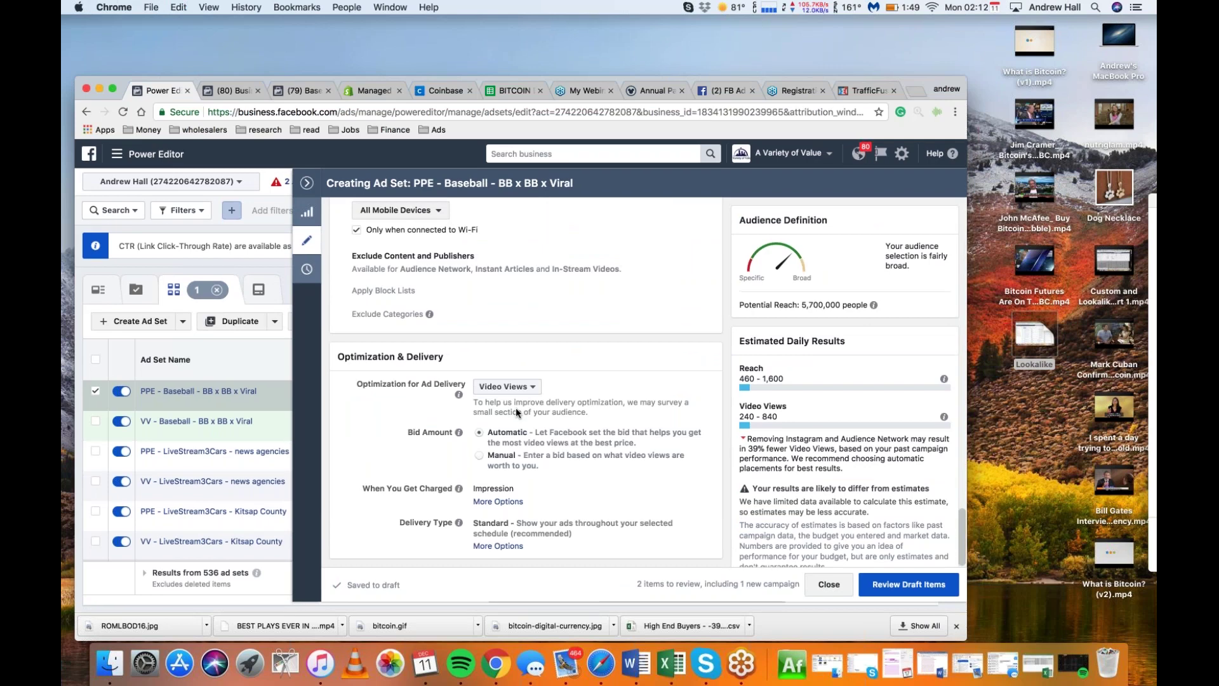
left_click(524, 386)
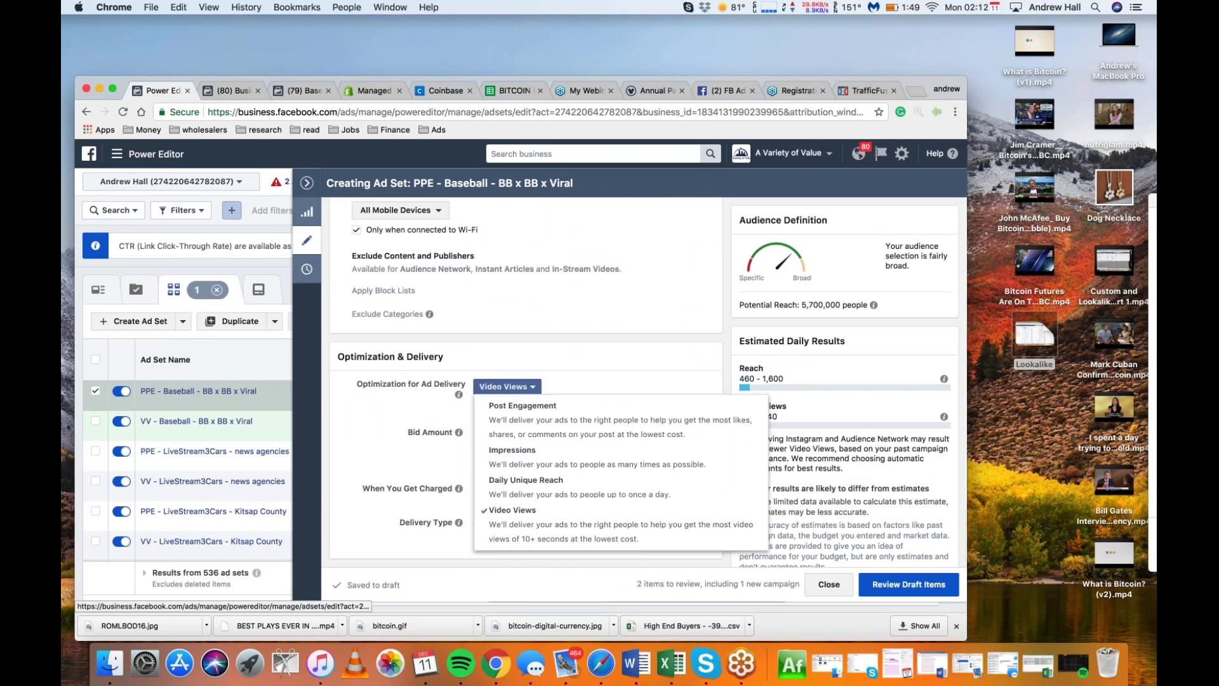
left_click(531, 419)
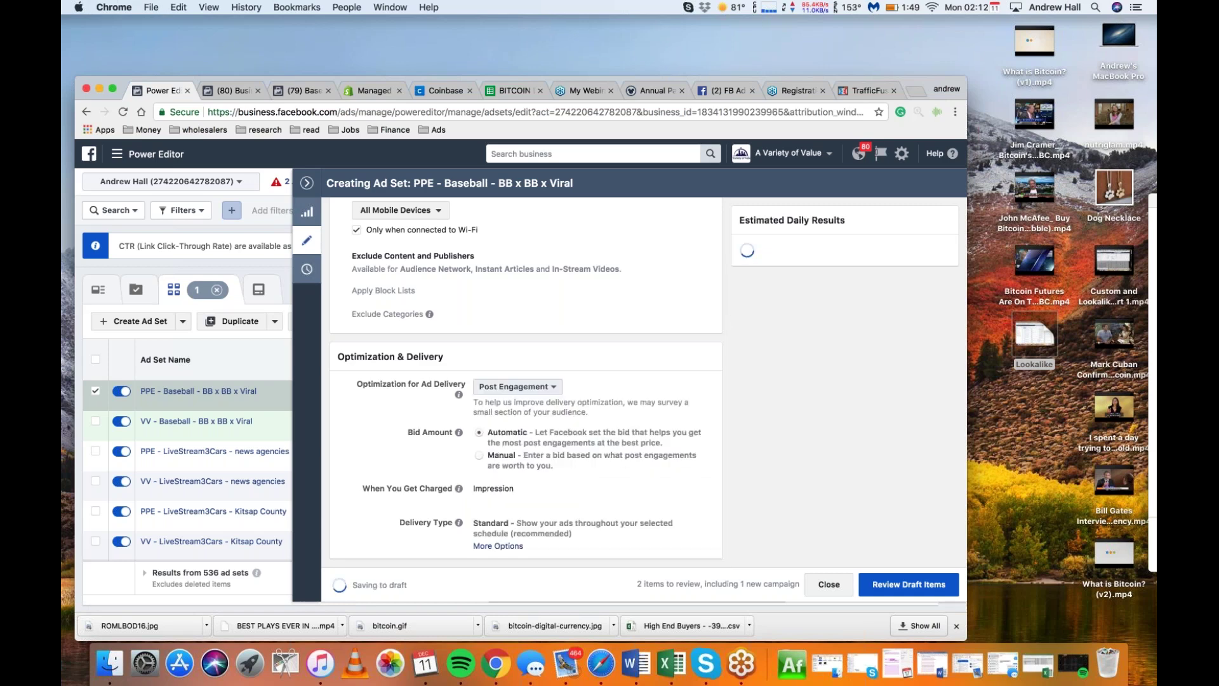
- Review the ad delivery optimization options, try Impressions and switch back to Post Engagement
left_click(540, 393)
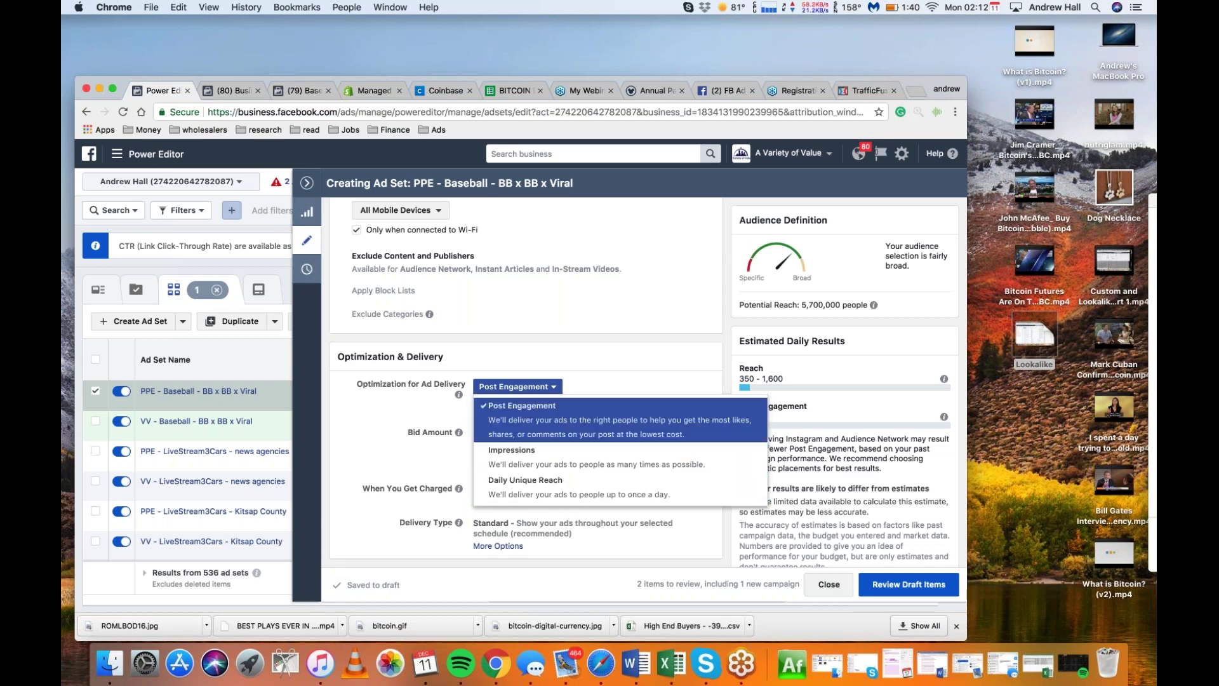
left_click(697, 336)
left_click(540, 387)
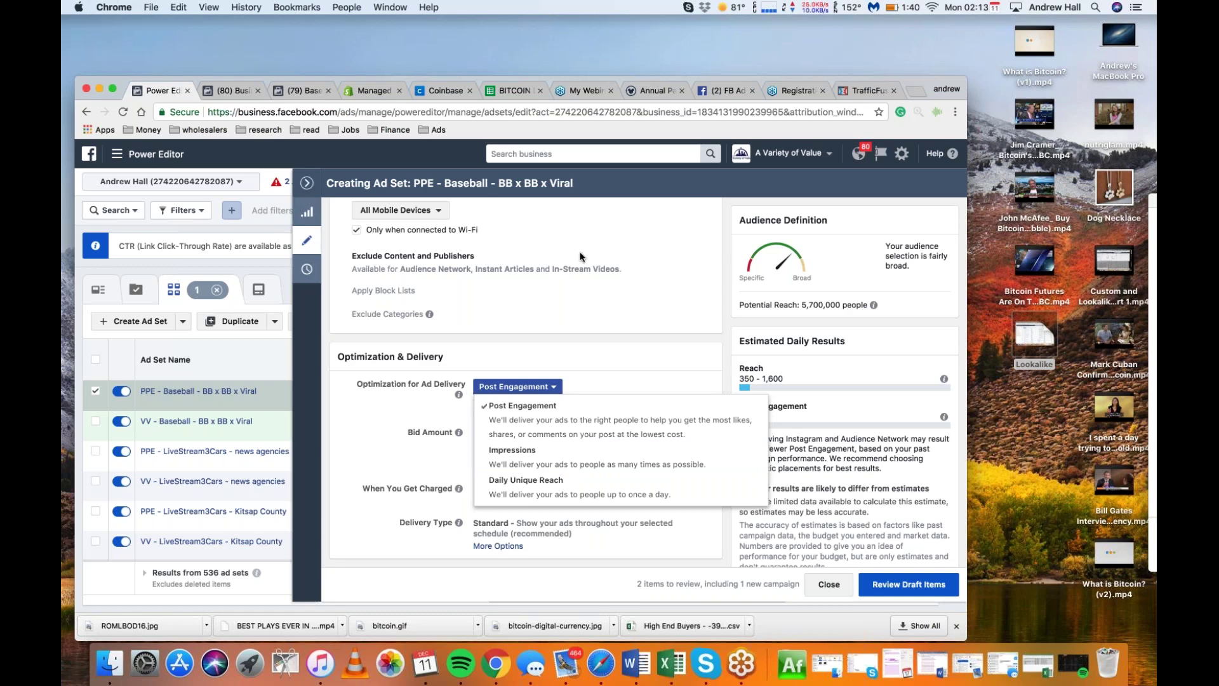
left_click(518, 452)
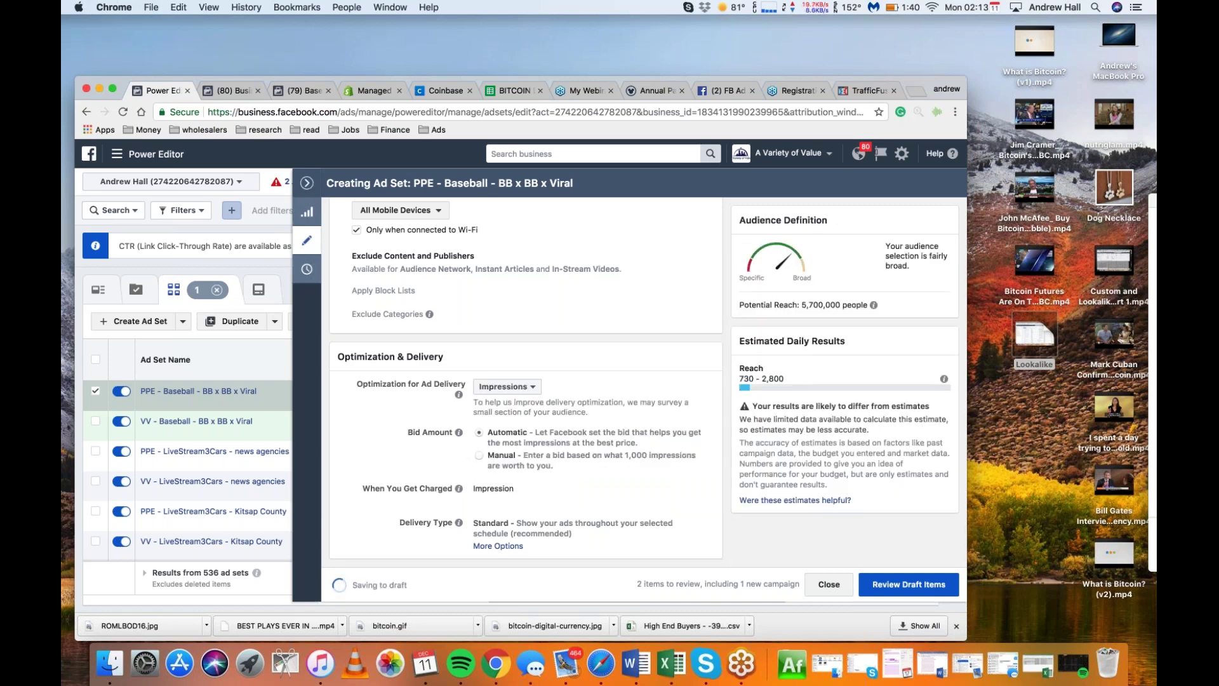
left_click(505, 388)
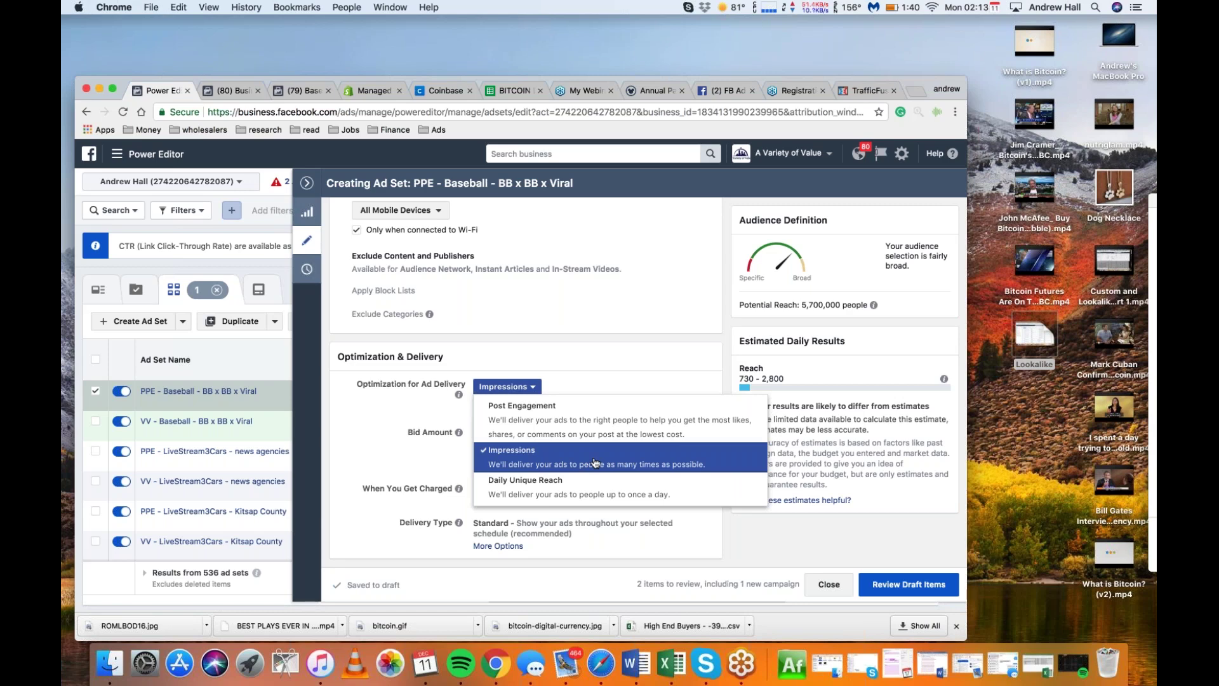
left_click(548, 423)
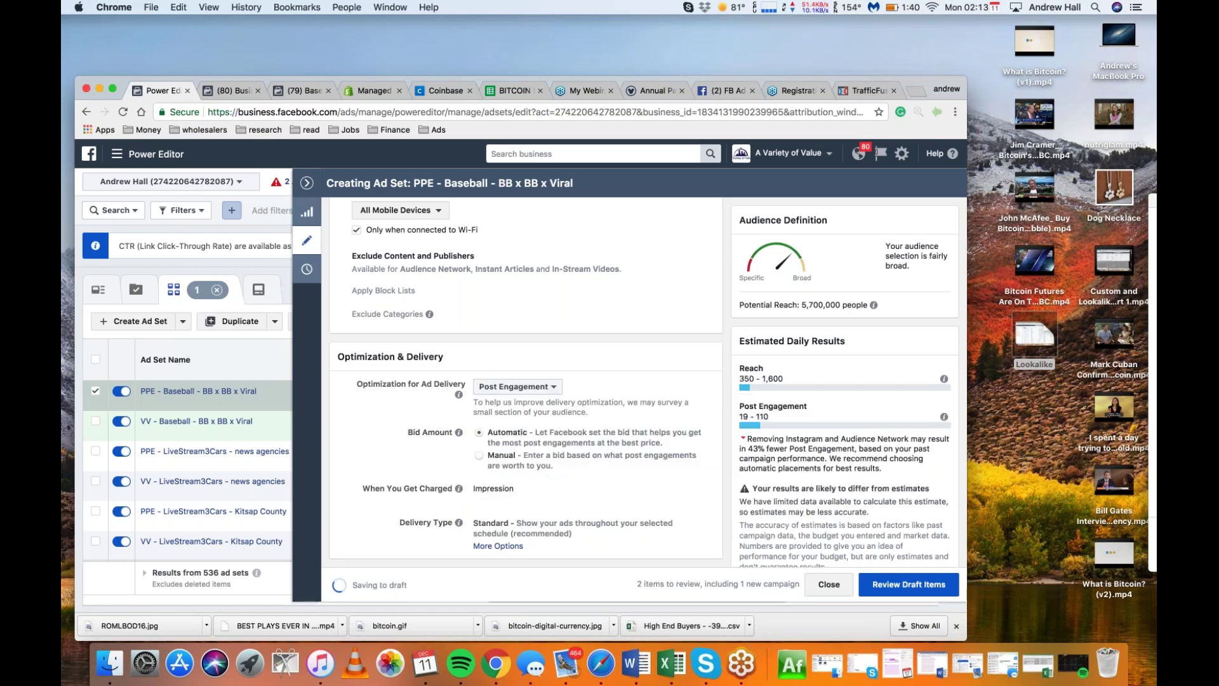
- Open the Audiences library and switch it to the ad account that holds the baseball campaigns
left_click(307, 183)
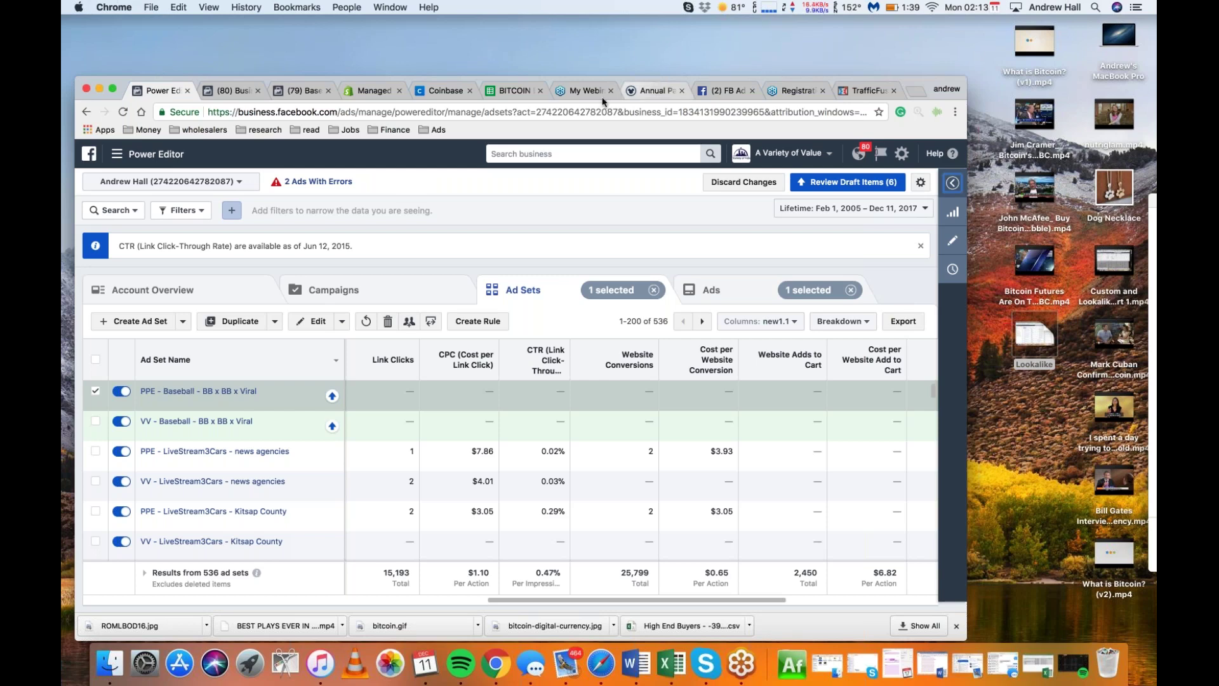
left_click(221, 91)
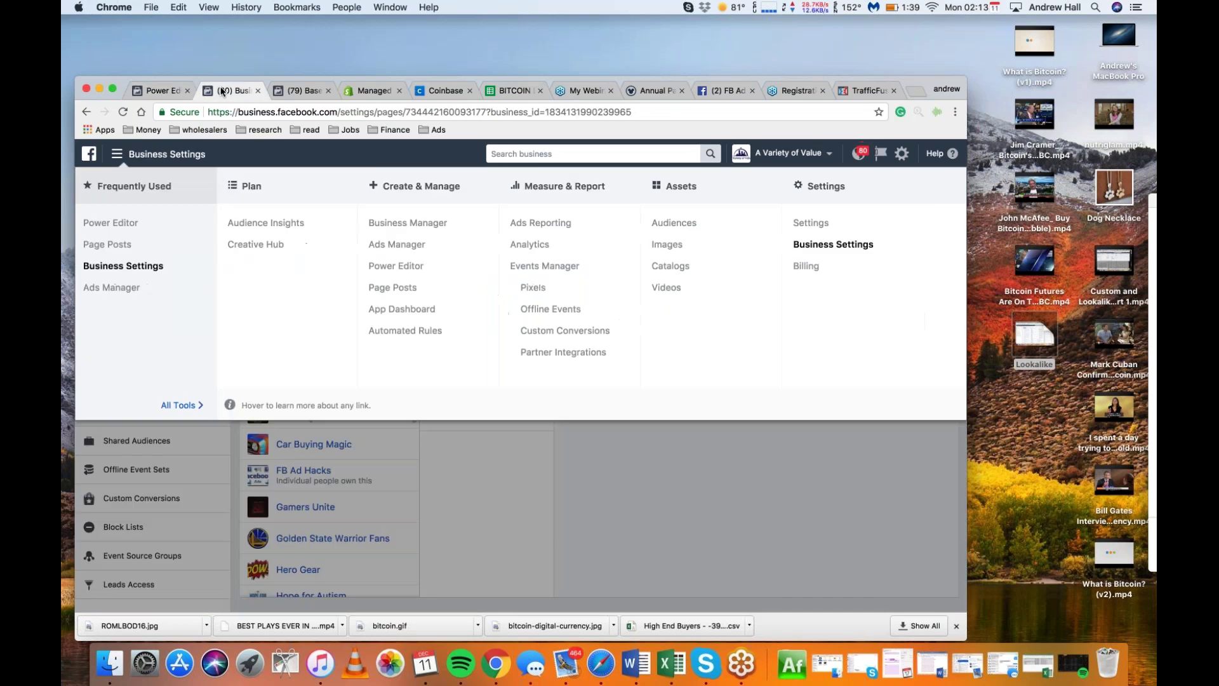
left_click(689, 230)
left_click(689, 229)
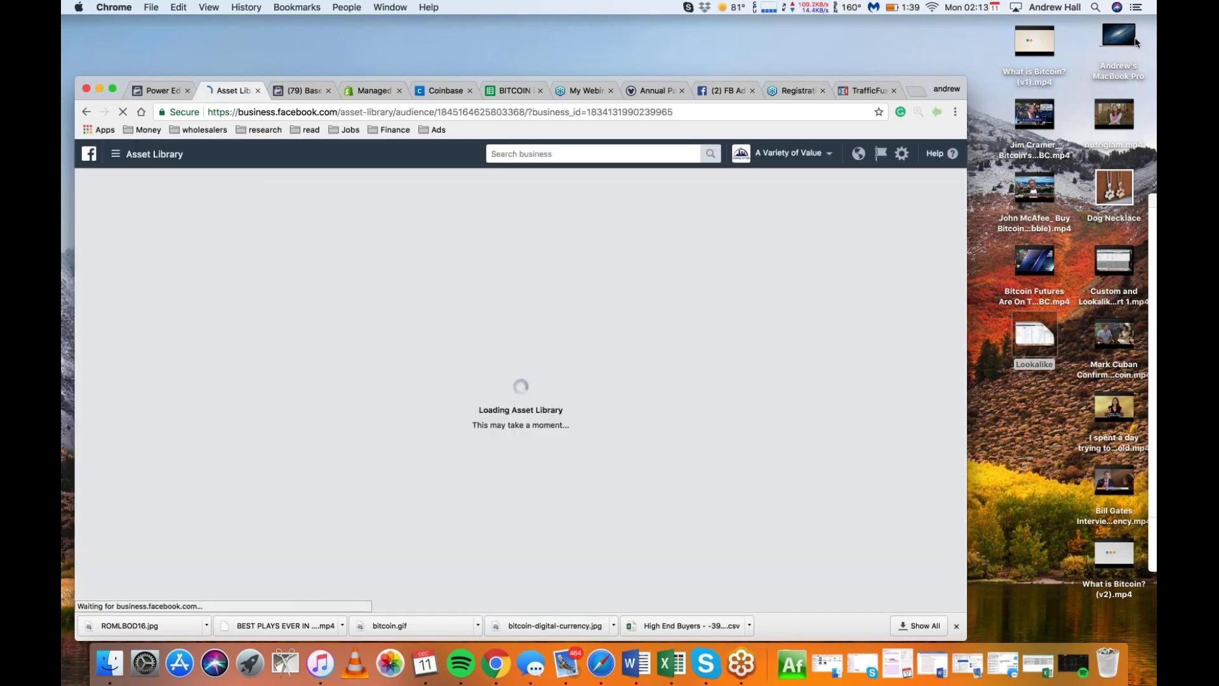
left_click(1145, 41)
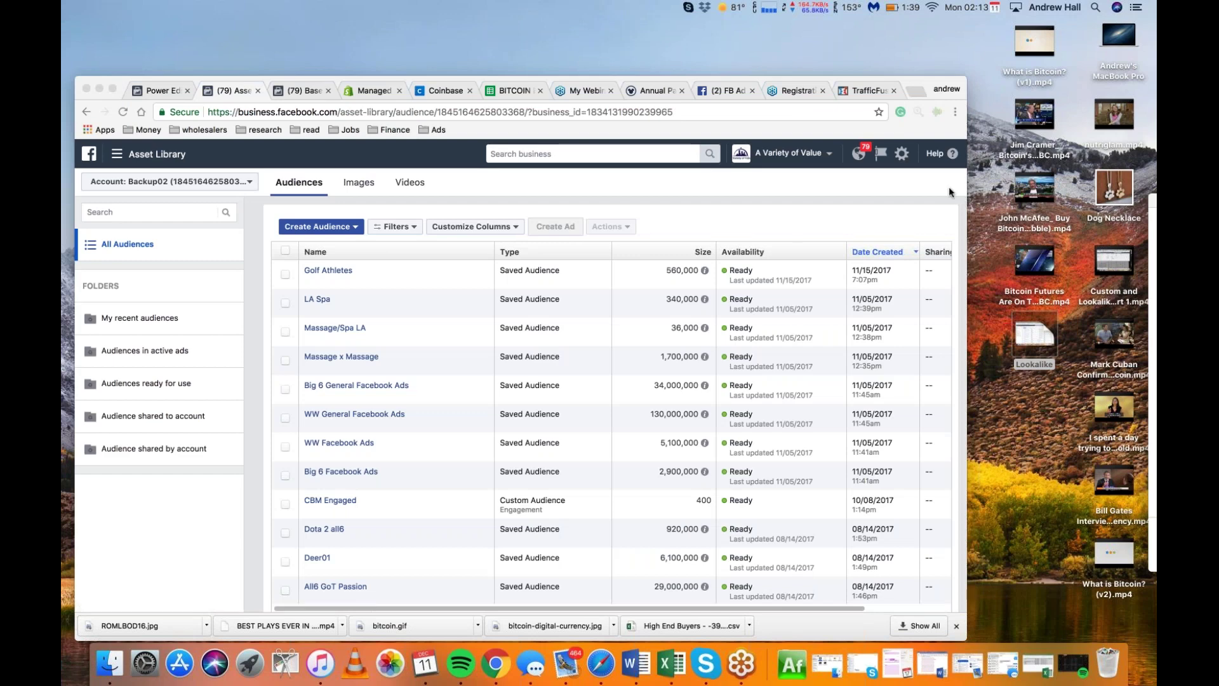
left_click(756, 212)
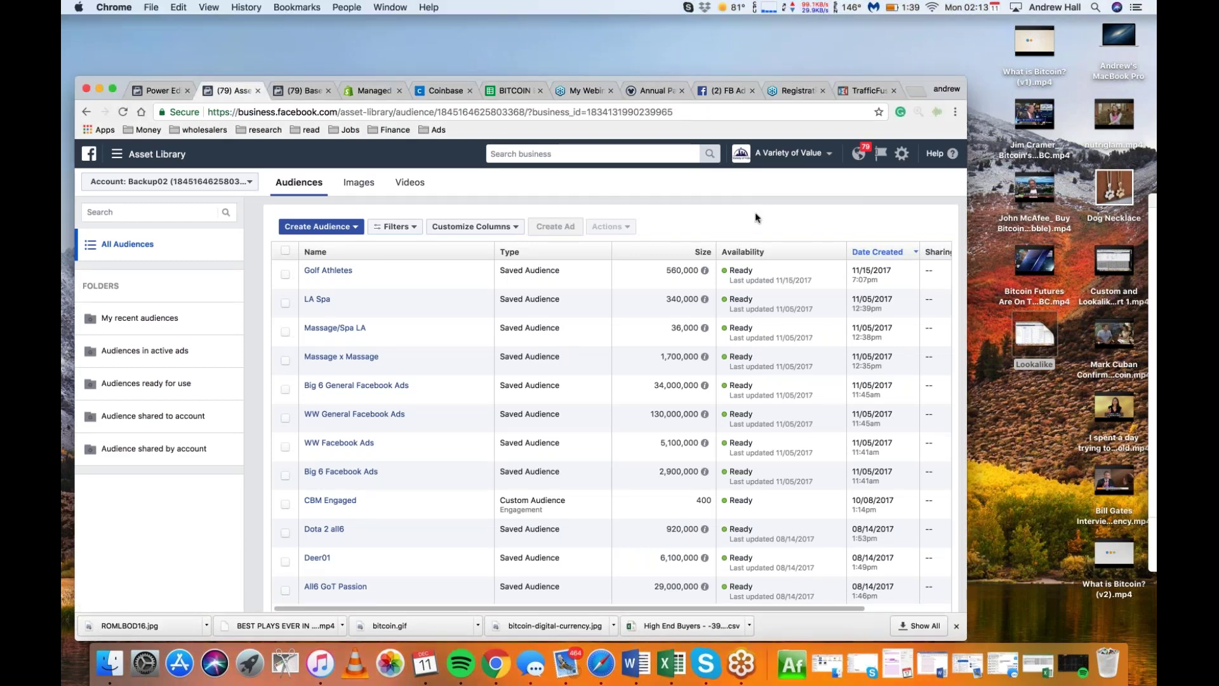
left_click(175, 183)
left_click(180, 313)
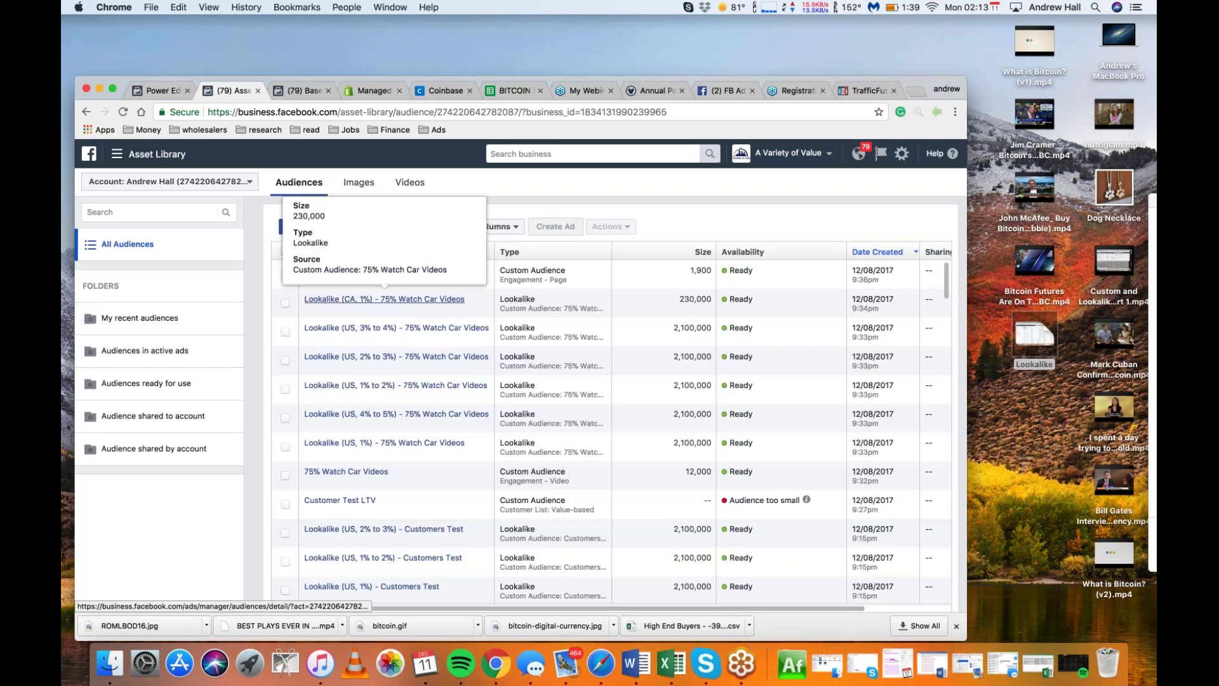
- Start a video engagement custom audience of people who have watched at 75% of your video
left_click(321, 227)
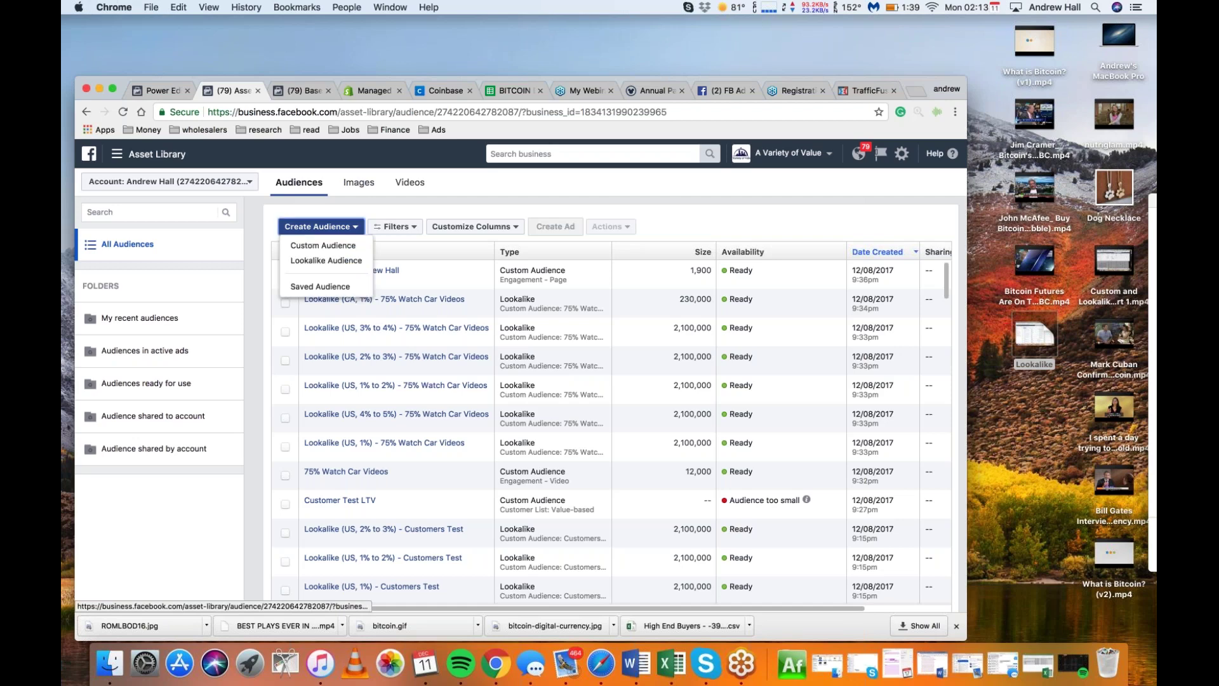
left_click(324, 245)
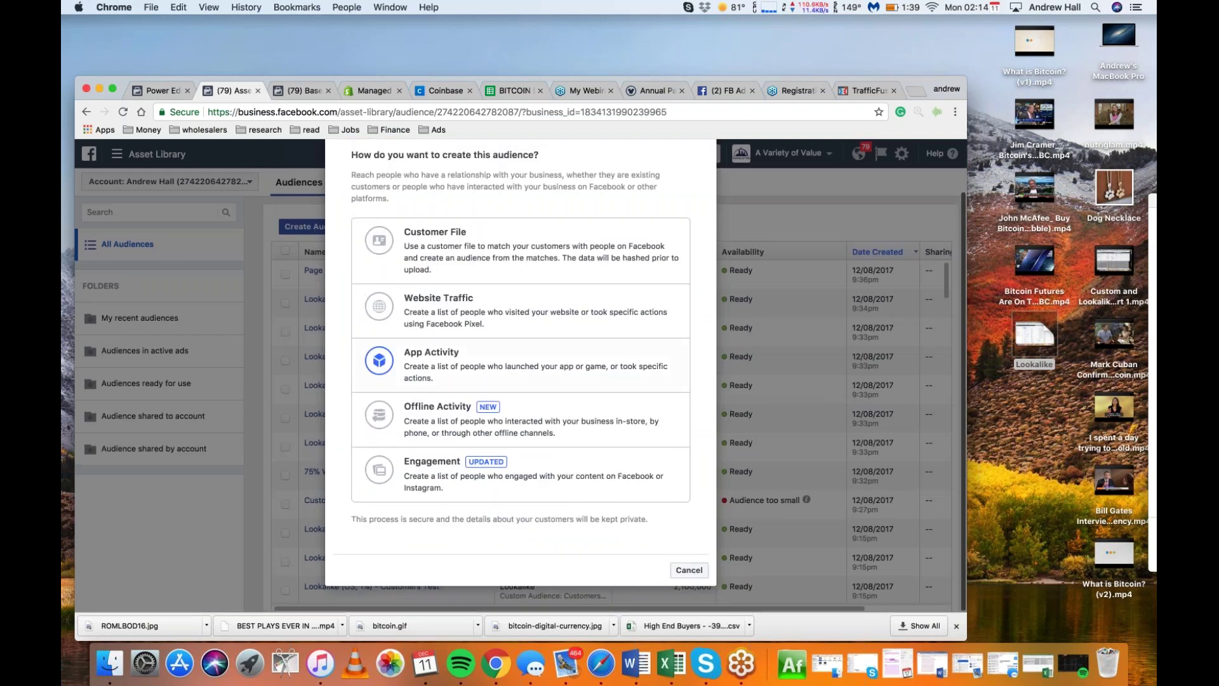
left_click(422, 462)
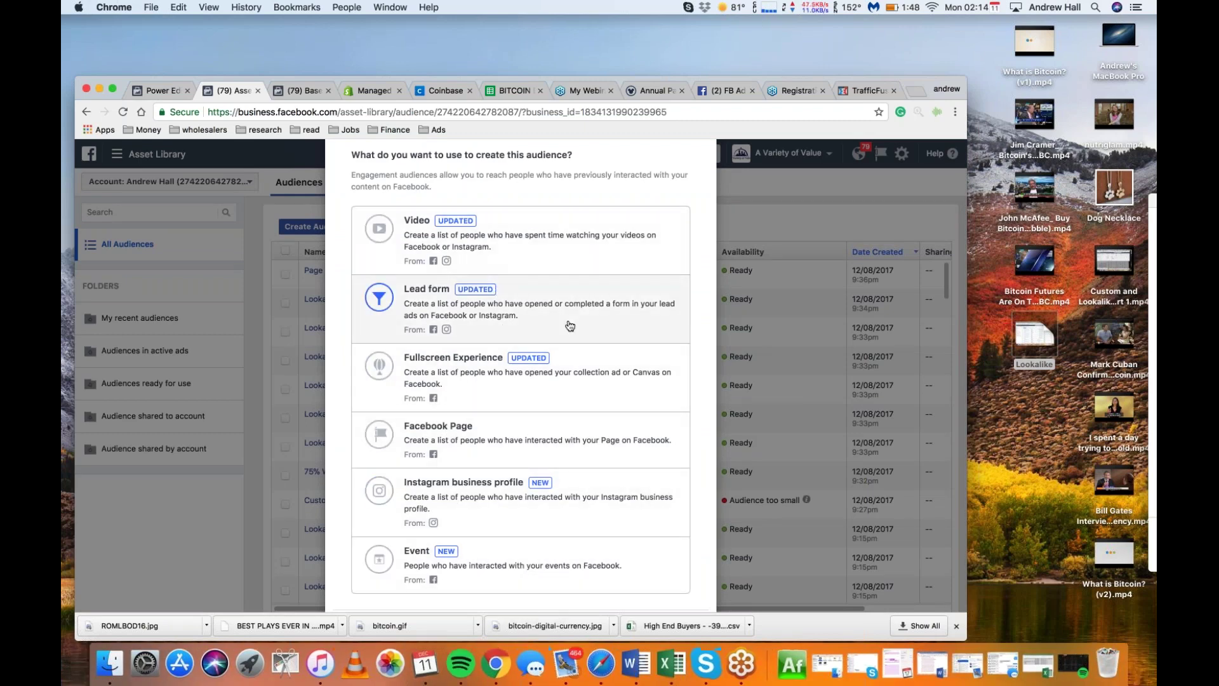
left_click(565, 236)
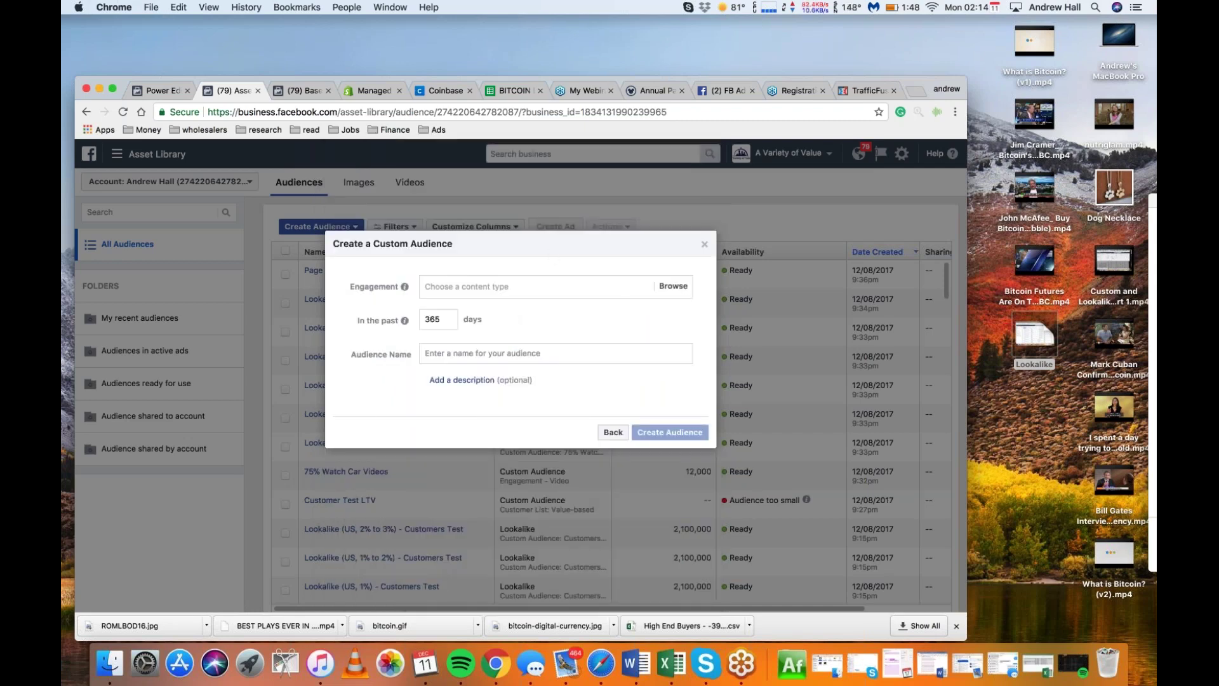
left_click(530, 286)
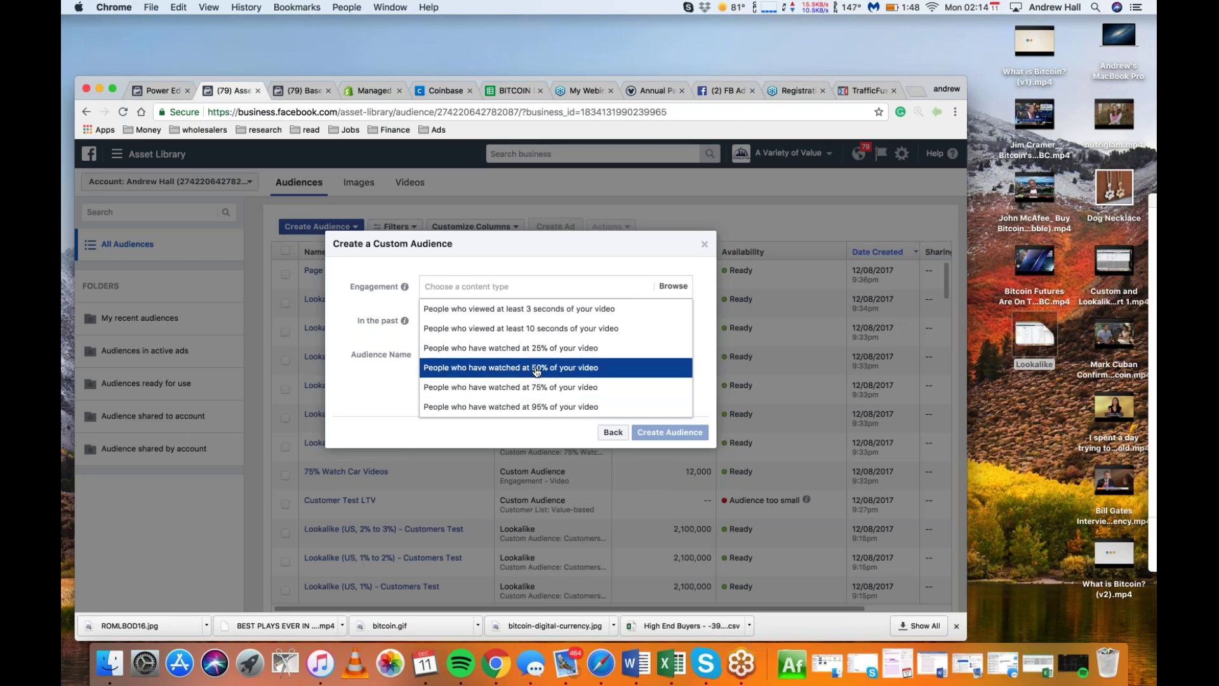
left_click(534, 389)
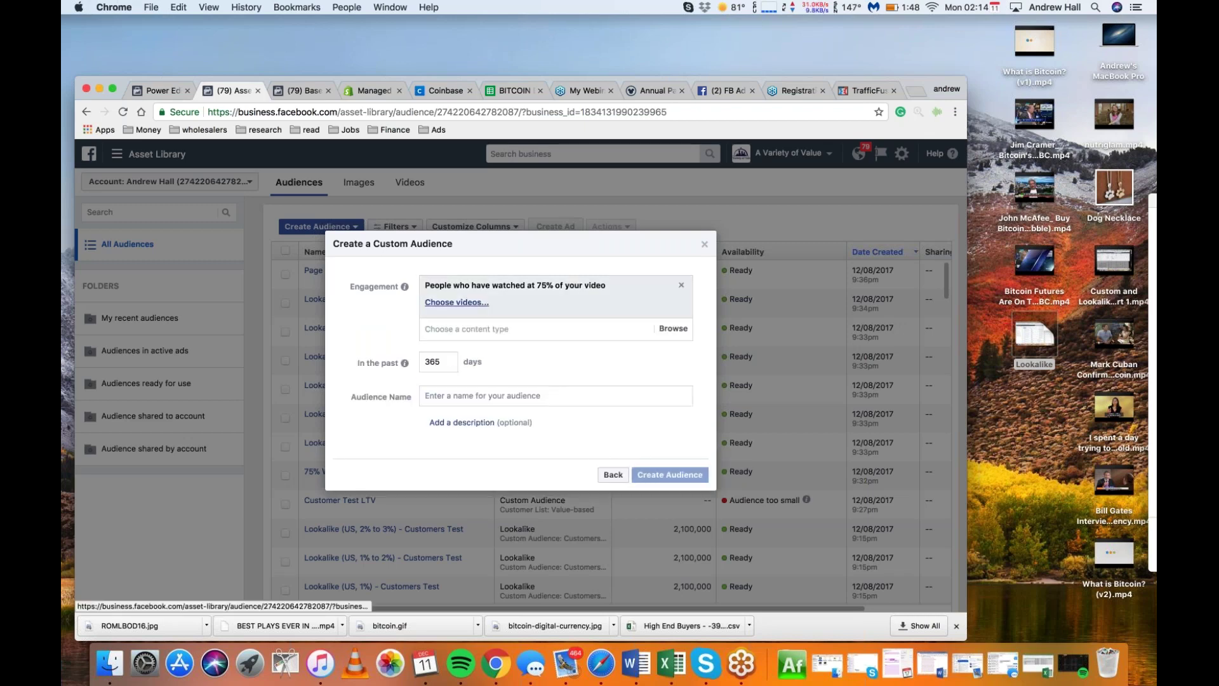
- Begin choosing videos for the audience, with the Baseball Batters Page as the source
left_click(457, 303)
left_click(394, 228)
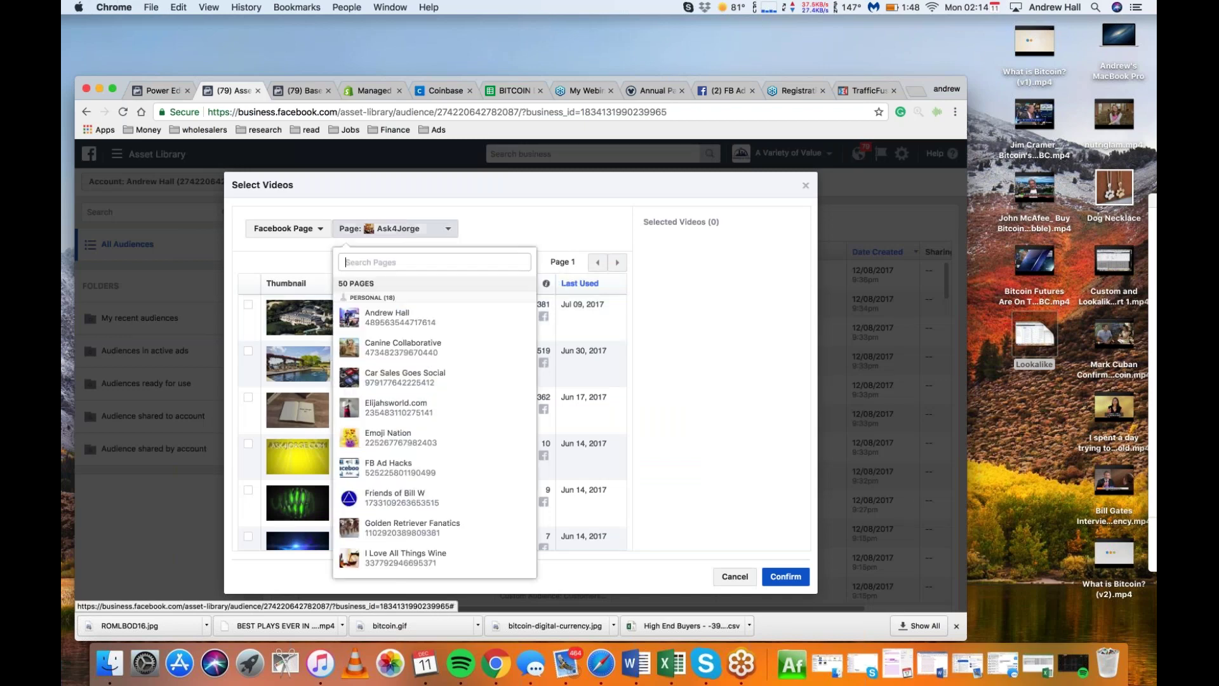
scroll(426, 422, "down", 10)
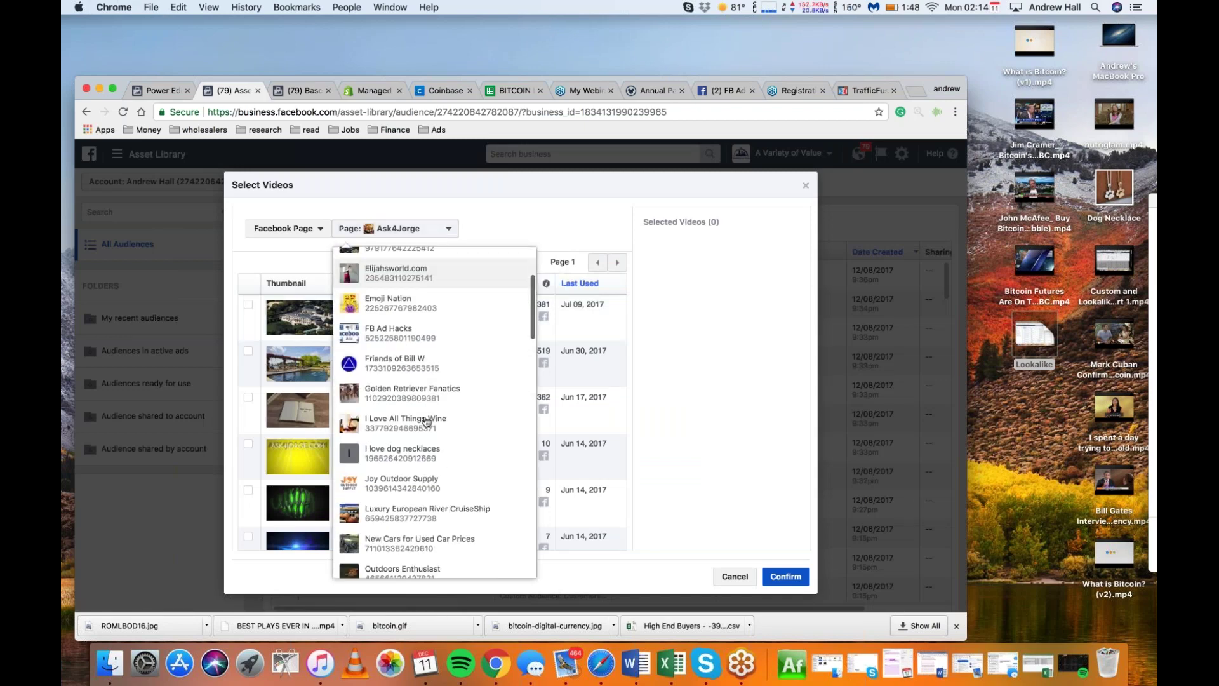
scroll(426, 422, "down", 5)
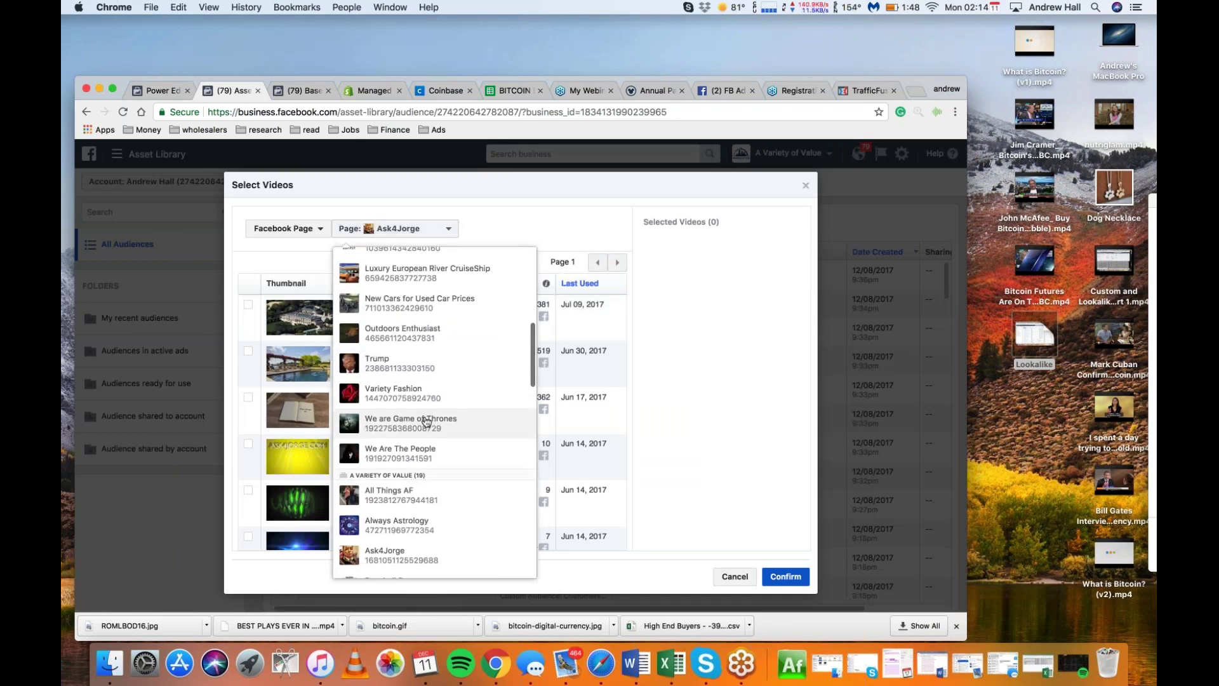
scroll(423, 419, "down", 2)
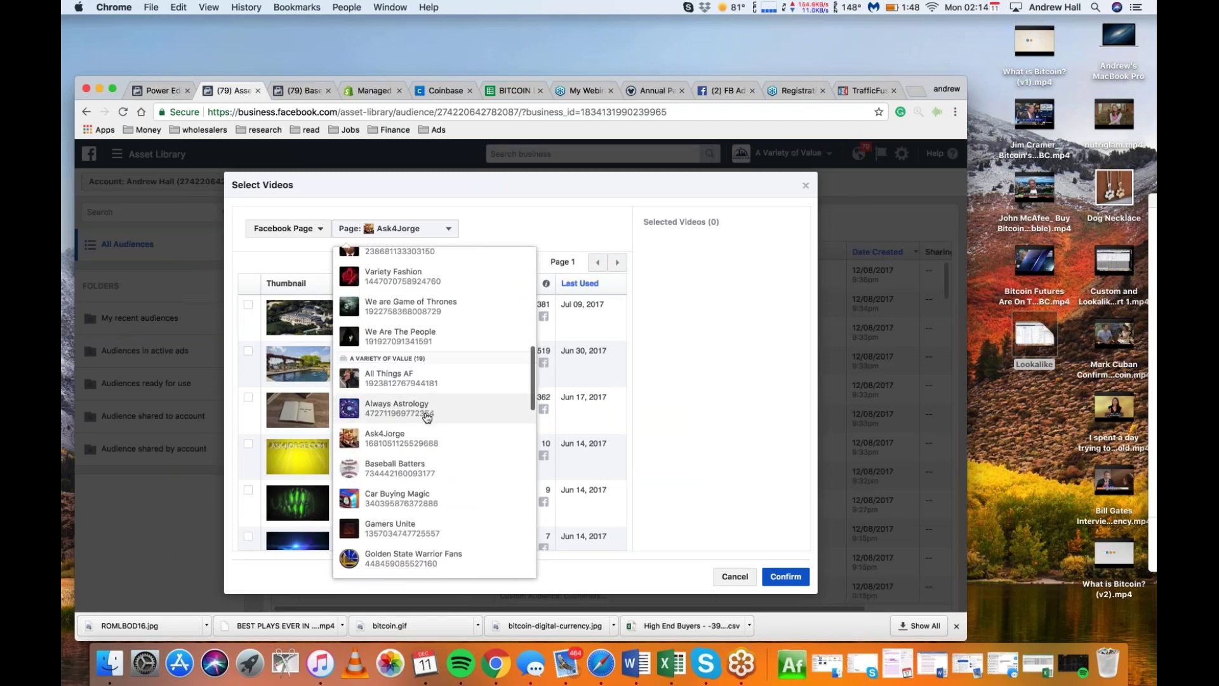
left_click(406, 445)
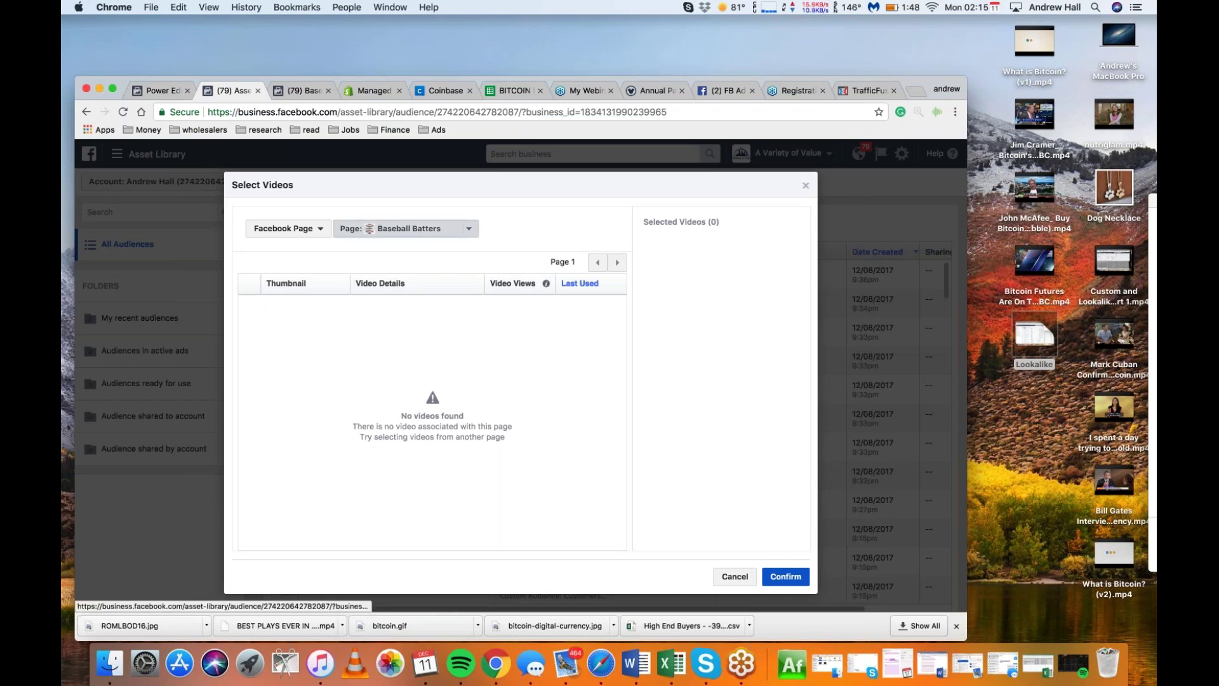
- Change the video source to the New Cars for Used Car Prices Page and select its three most recent videos
left_click(406, 229)
scroll(423, 435, "down", 2)
scroll(422, 435, "down", 4)
left_click(424, 461)
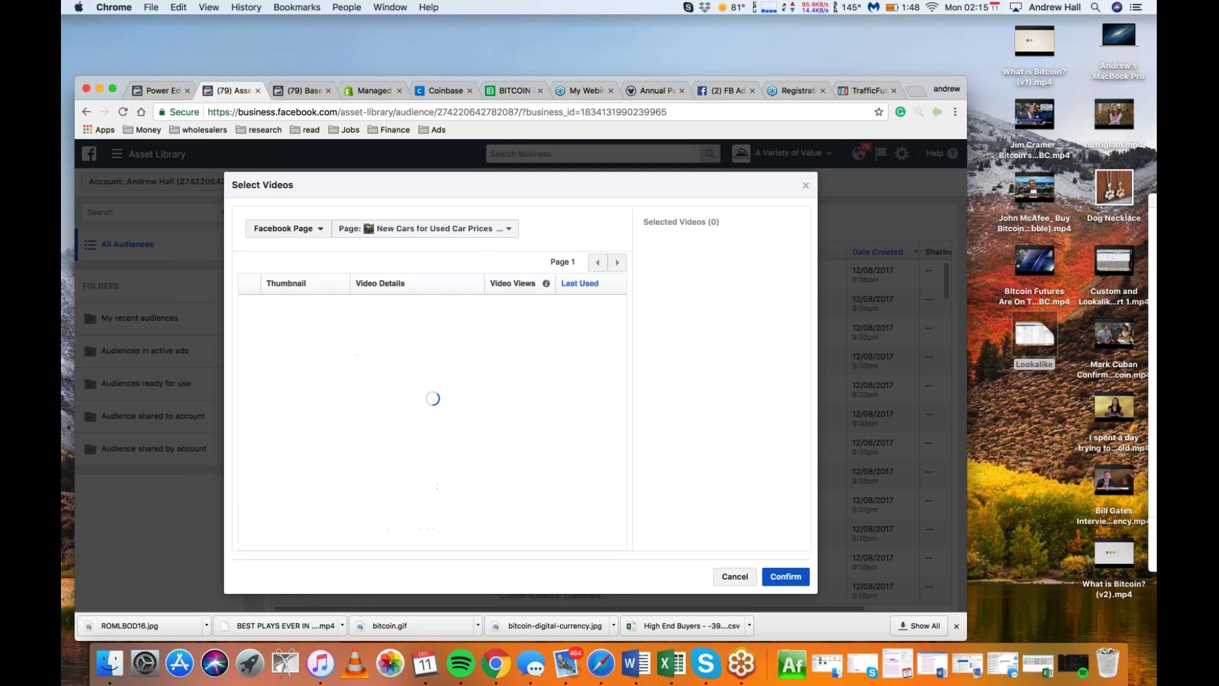
left_click(248, 308)
left_click(248, 351)
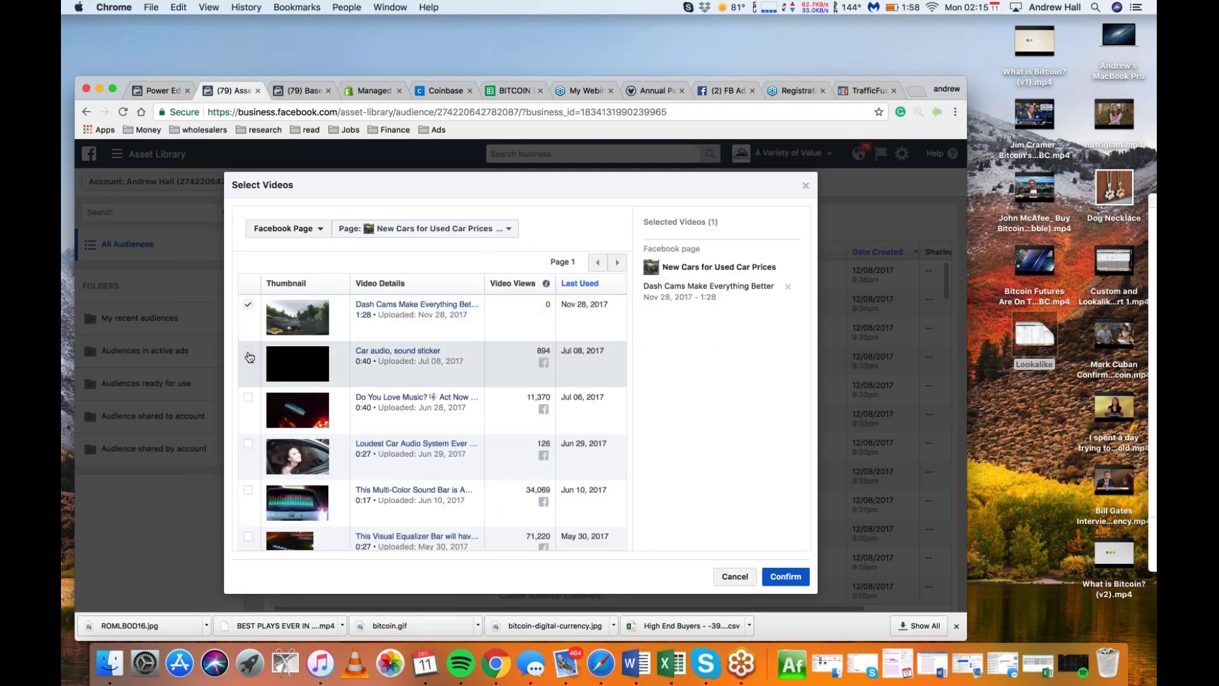
left_click(248, 397)
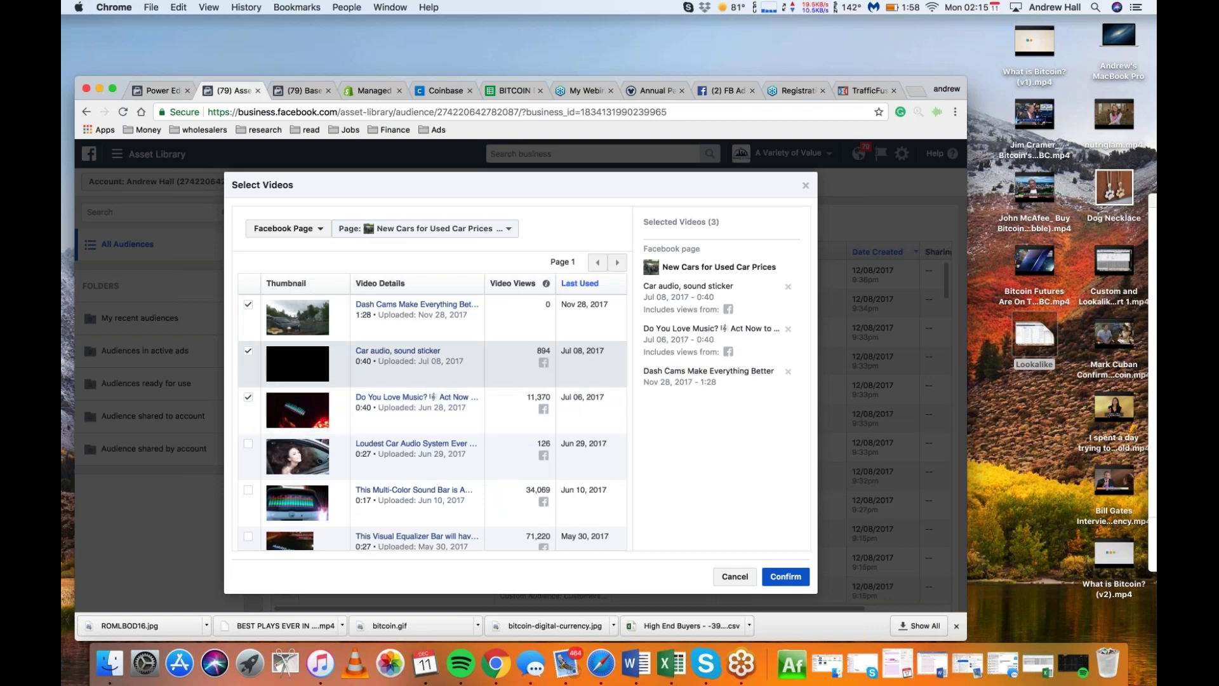
- Deselect the three car videos and close the video selection without confirming it
left_click(248, 304)
left_click(249, 351)
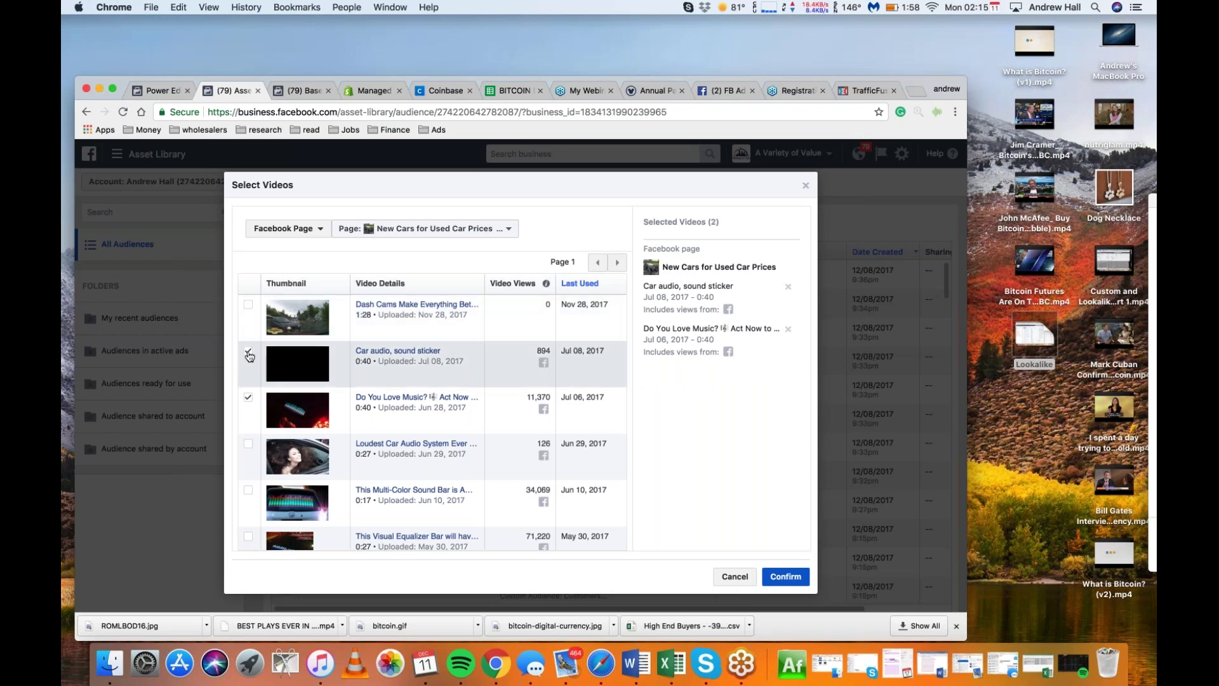
left_click(248, 398)
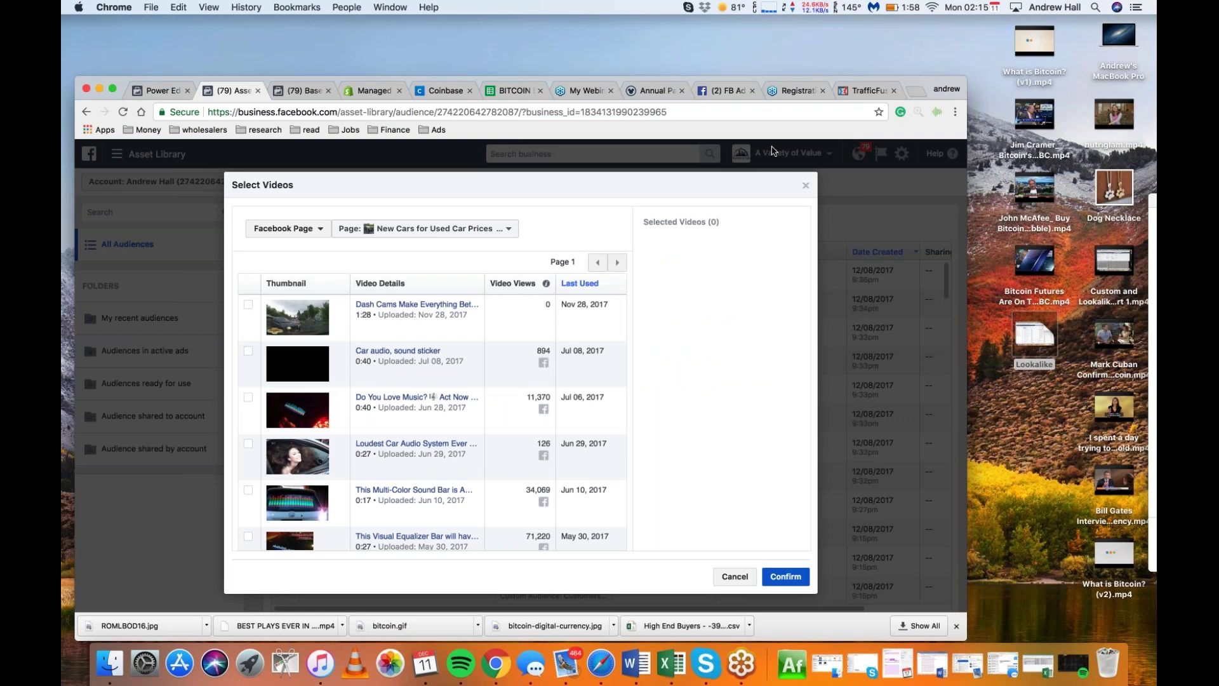
left_click(807, 186)
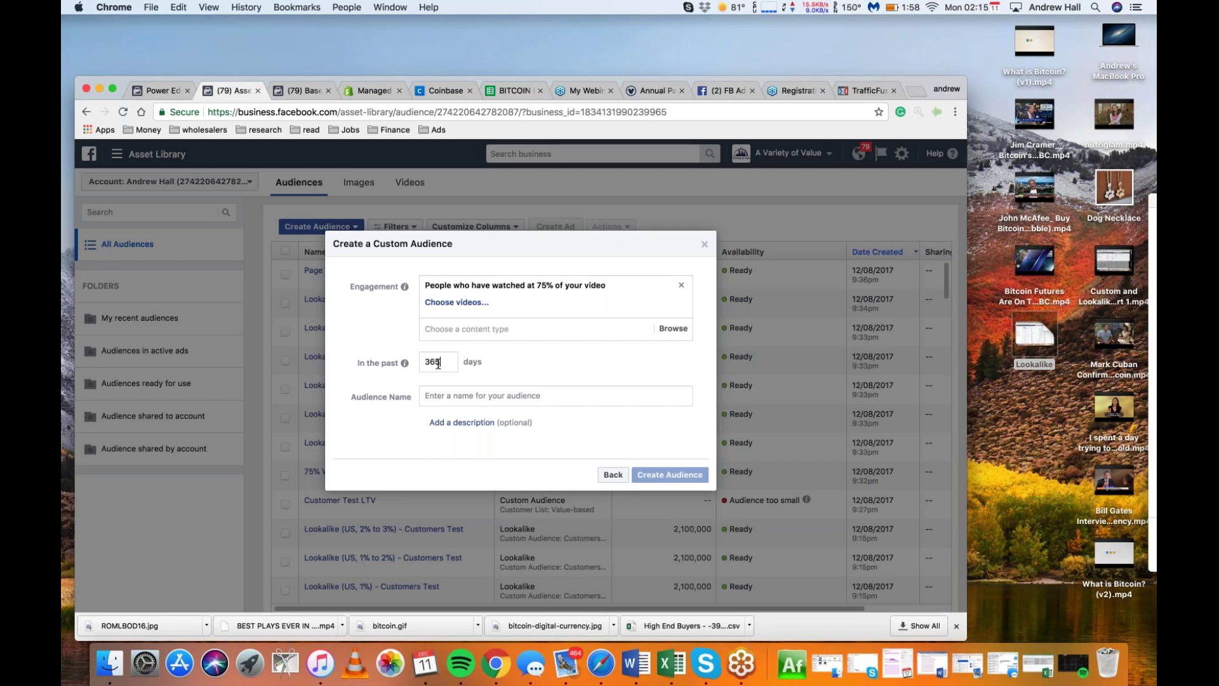
left_click_drag(438, 364, 419, 367)
- Open Page Posts from the Baseball Batters Page and switch to the EZ Lift Clamp Page
left_click(296, 93)
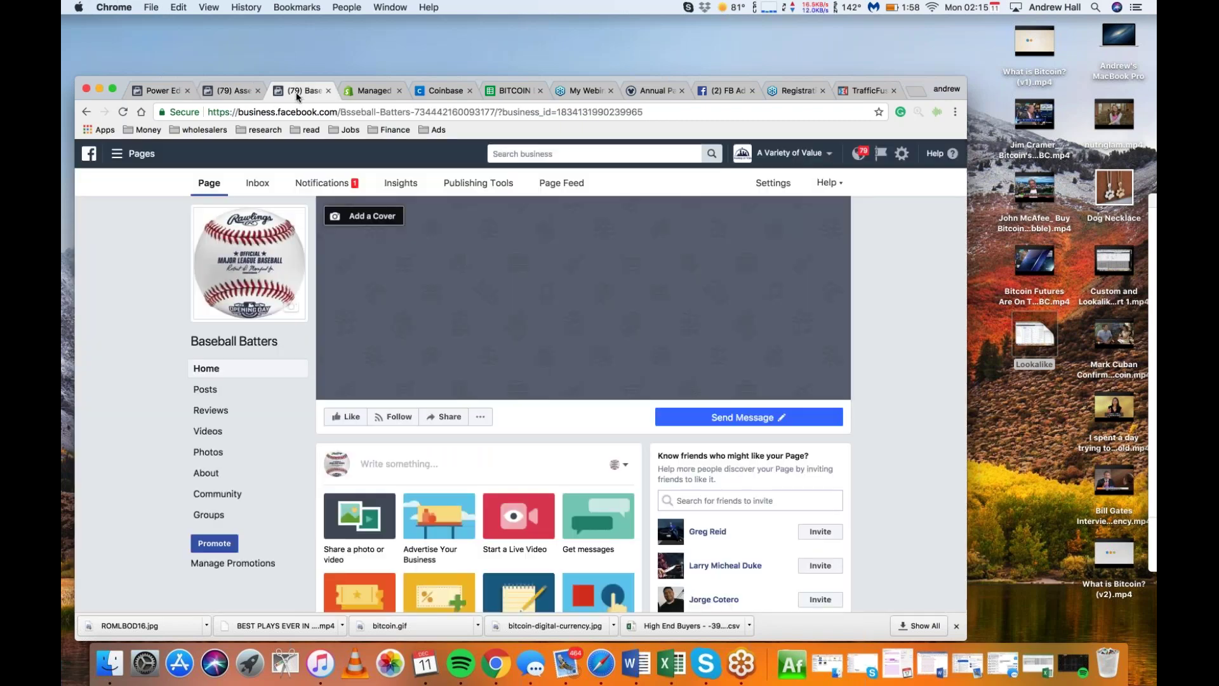
left_click(121, 154)
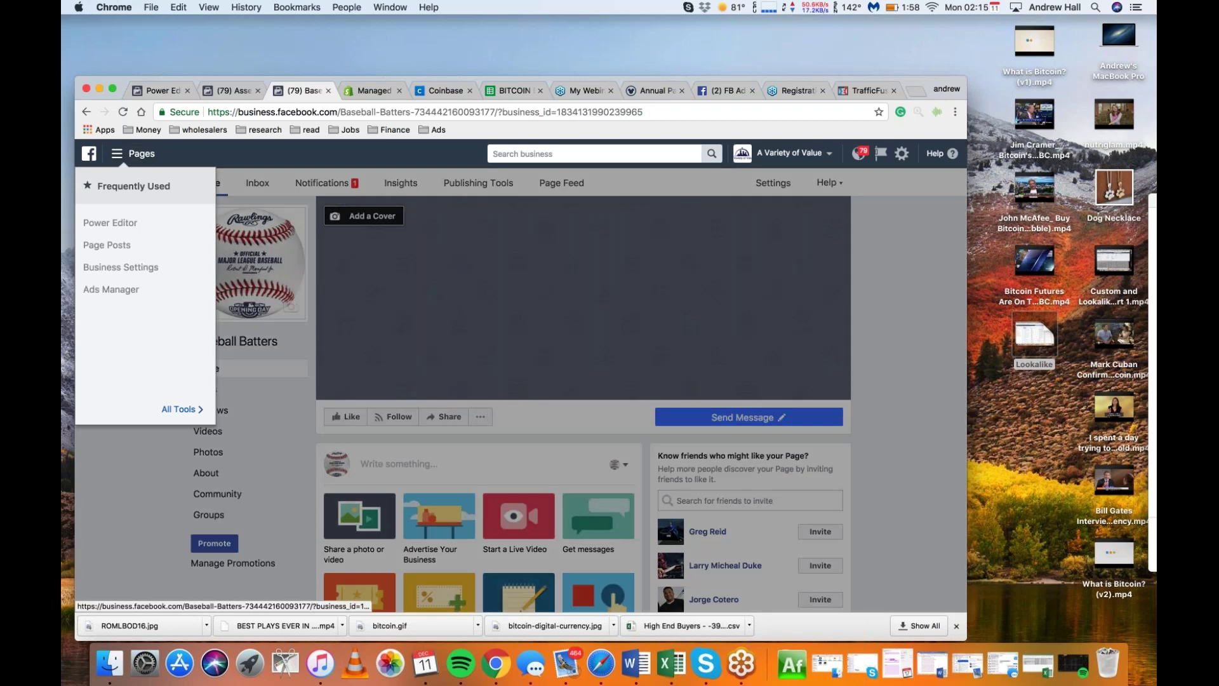
left_click(121, 223)
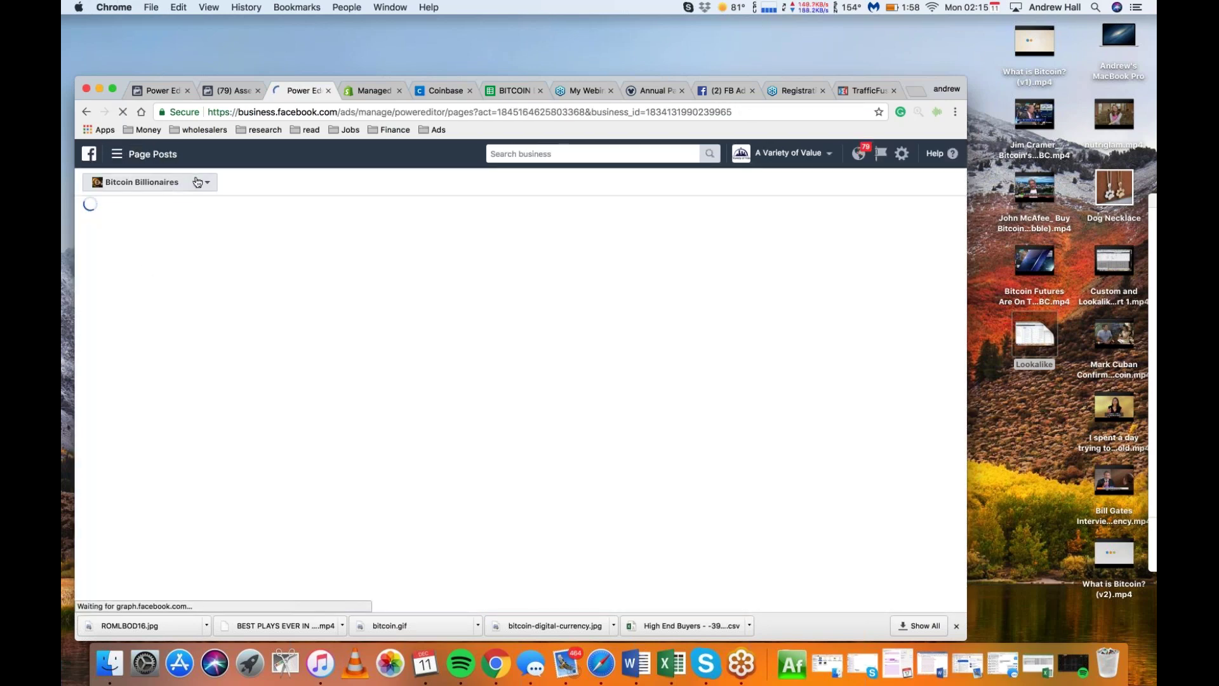
left_click(198, 182)
scroll(152, 400, "down", 10)
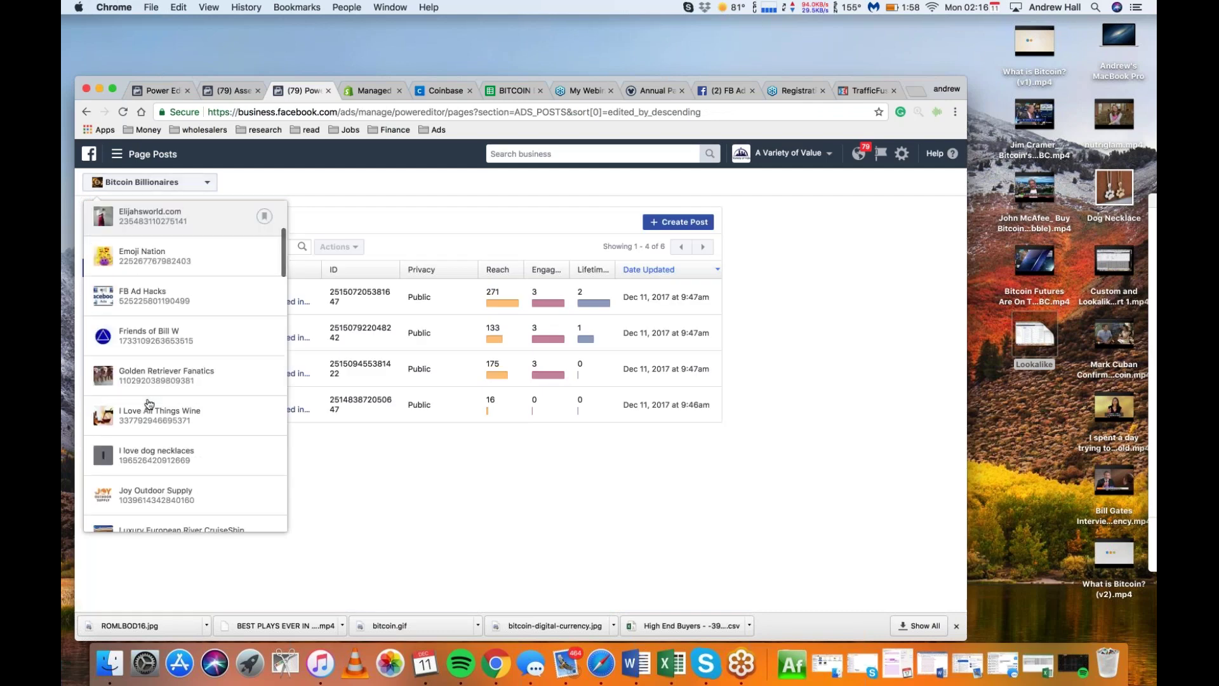
scroll(148, 404, "down", 5)
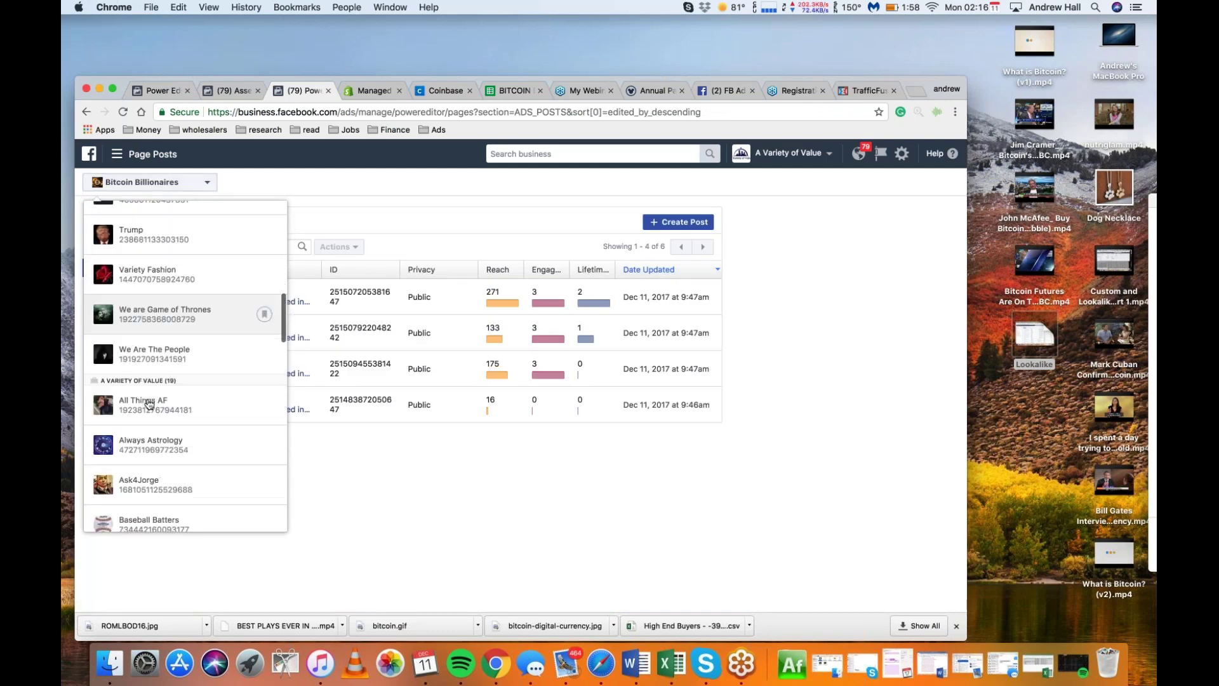
scroll(149, 404, "down", 9)
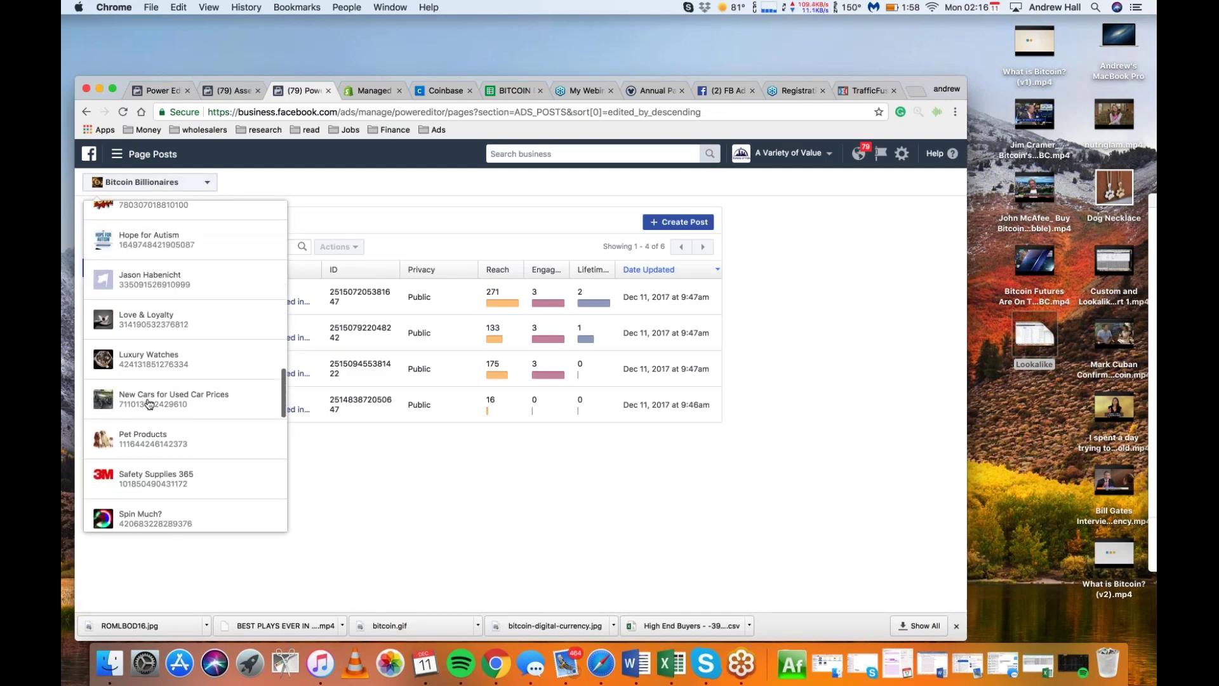
scroll(149, 404, "down", 8)
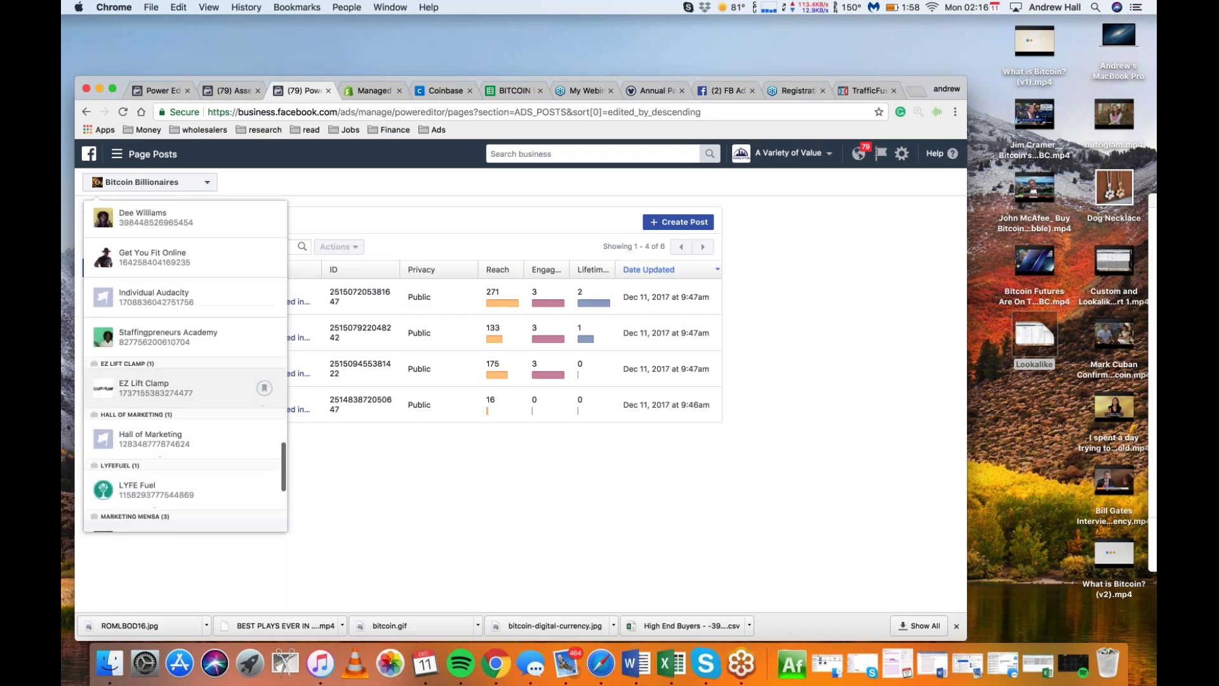
left_click(150, 398)
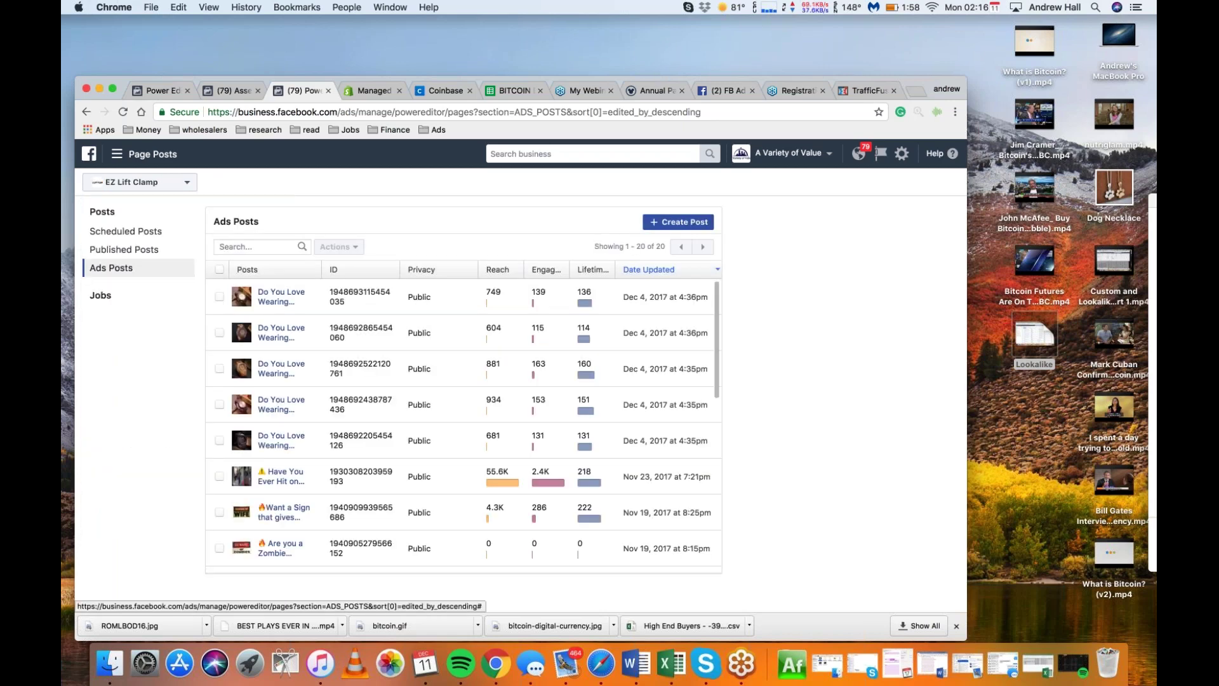
- Show the EZ Lift Clamp Page's published posts, select the November 7 stripped-screw post and check which actions are available for it
left_click(124, 250)
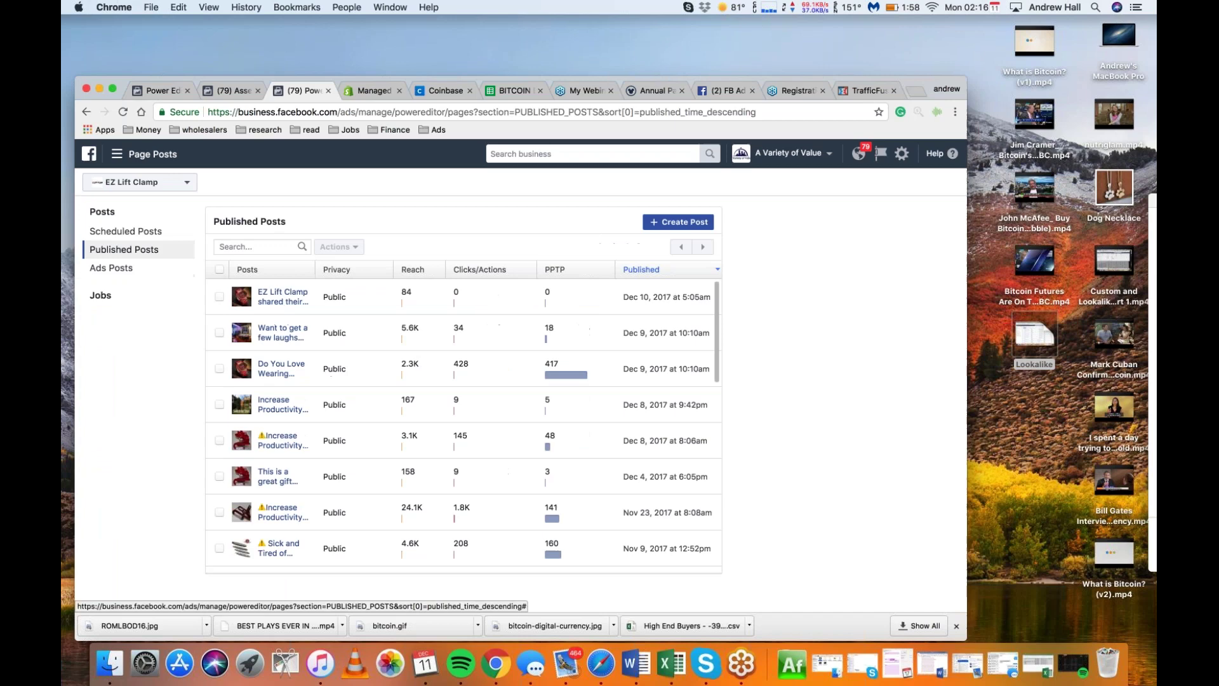
scroll(313, 477, "down", 3)
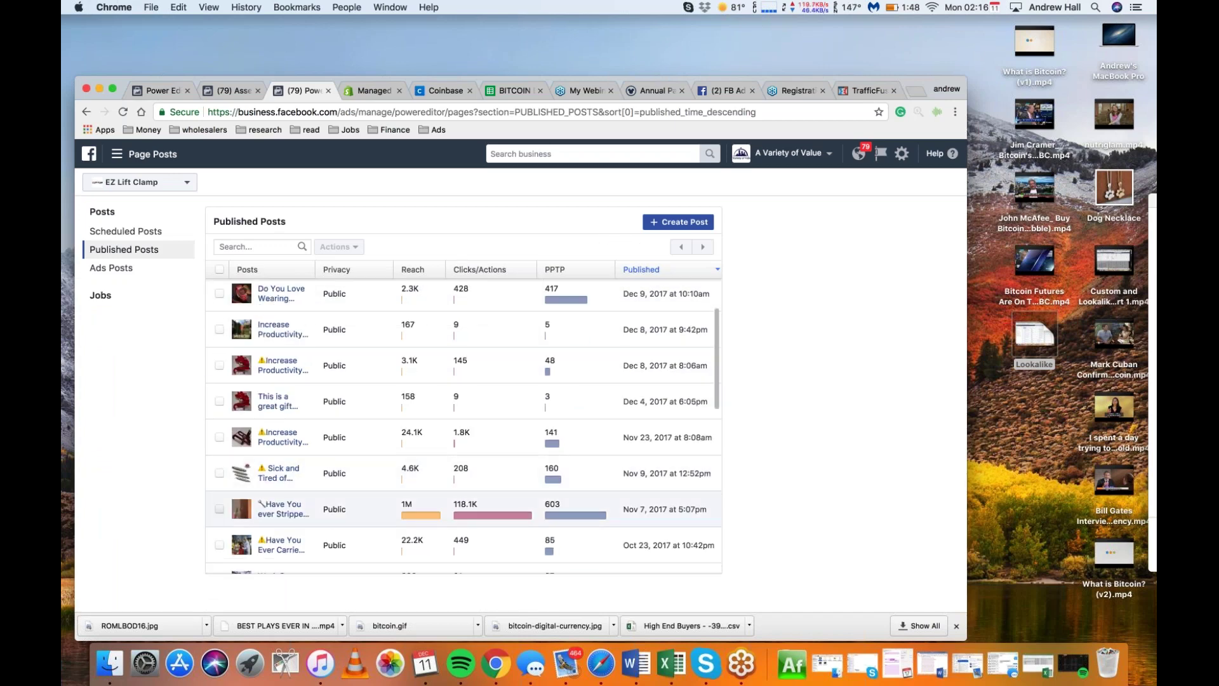
left_click(410, 509)
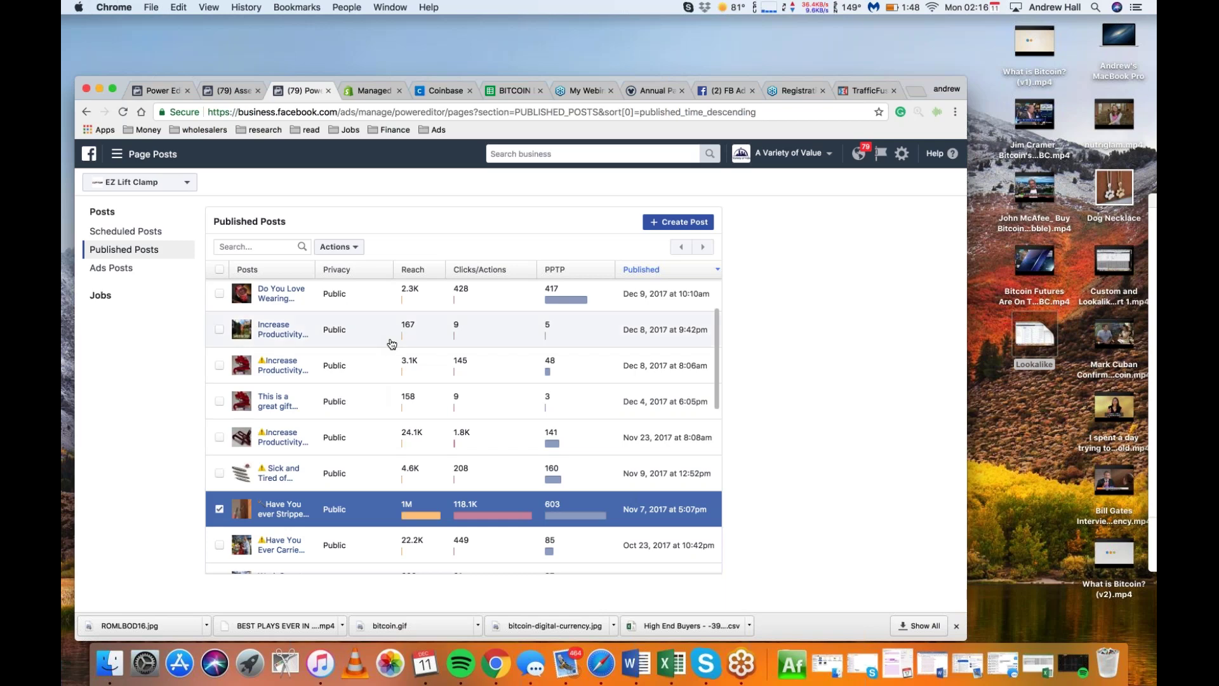
left_click(359, 247)
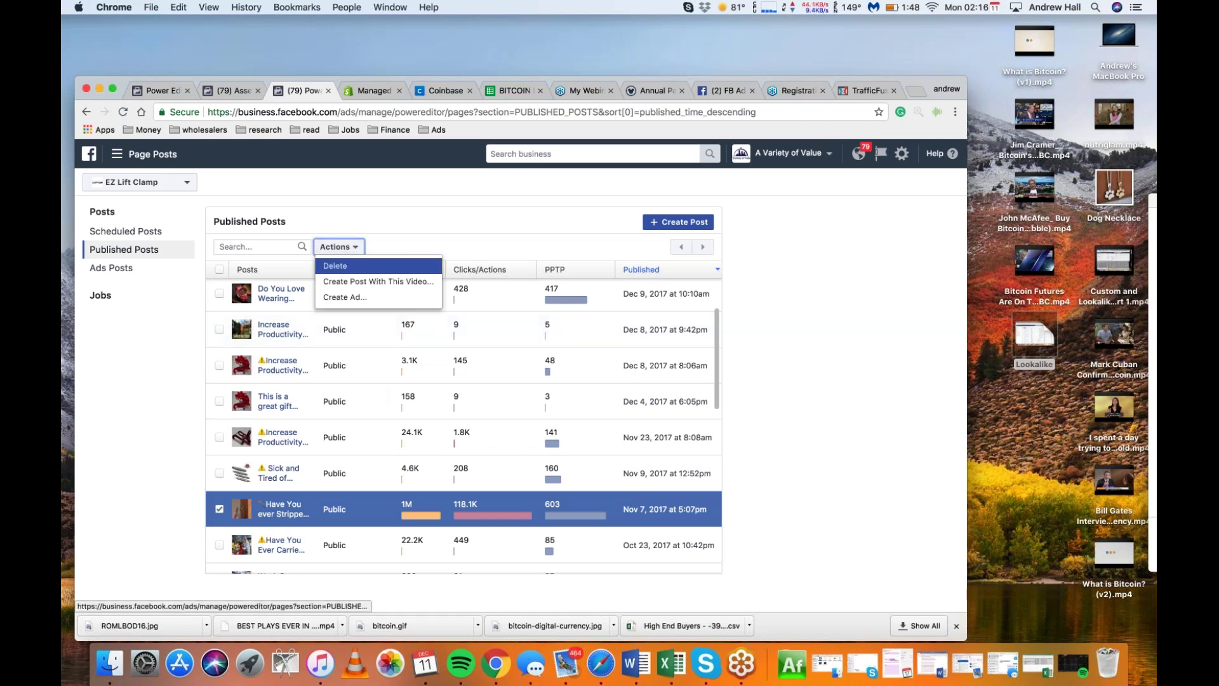
left_click(421, 231)
- Open the stripped-screw post's details, review its post performance including people reached, and close the details
left_click(267, 515)
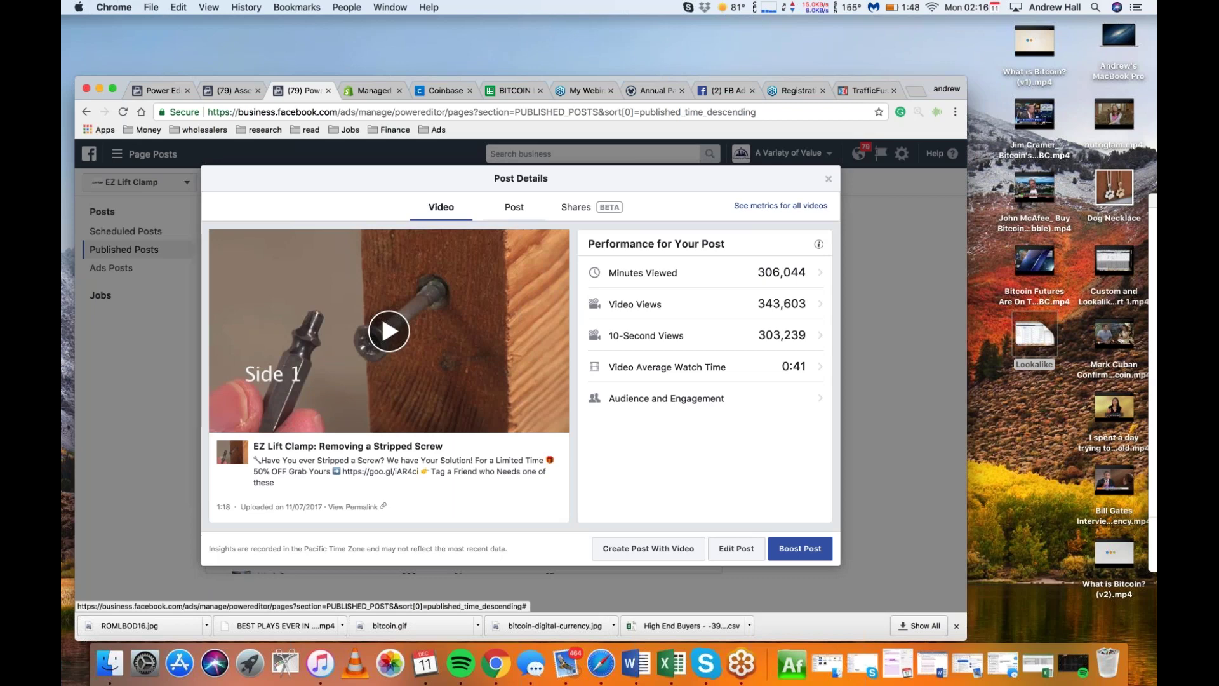
left_click(516, 209)
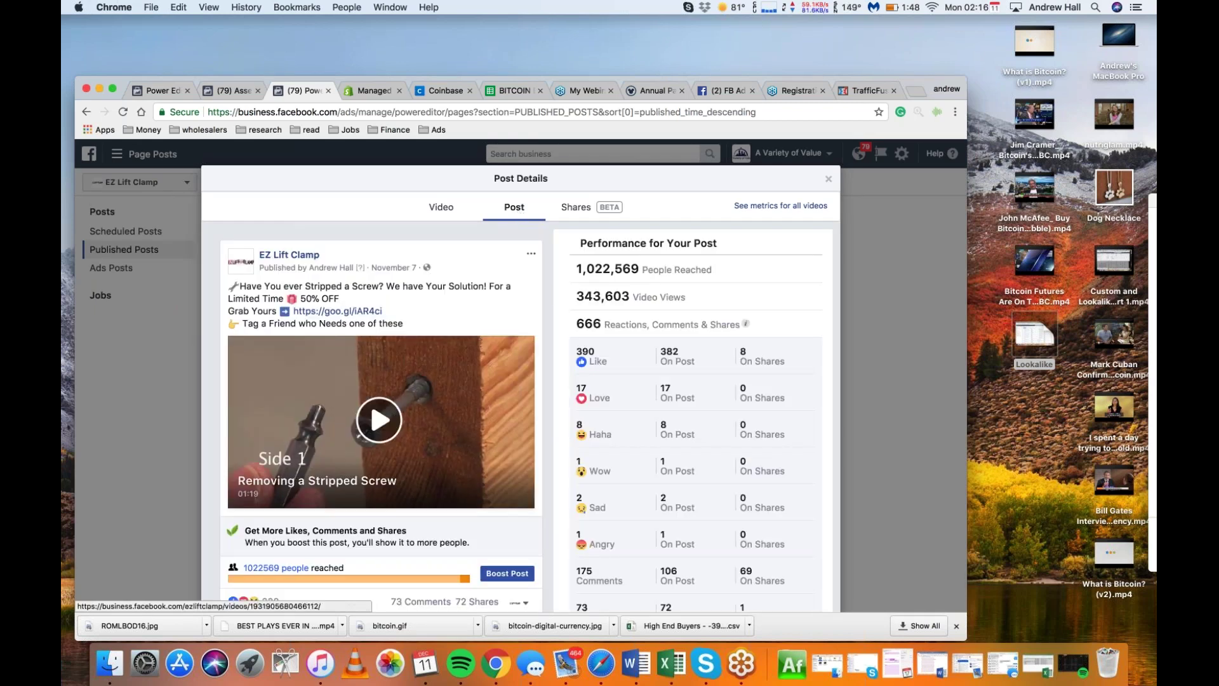
mouse_move(415, 578)
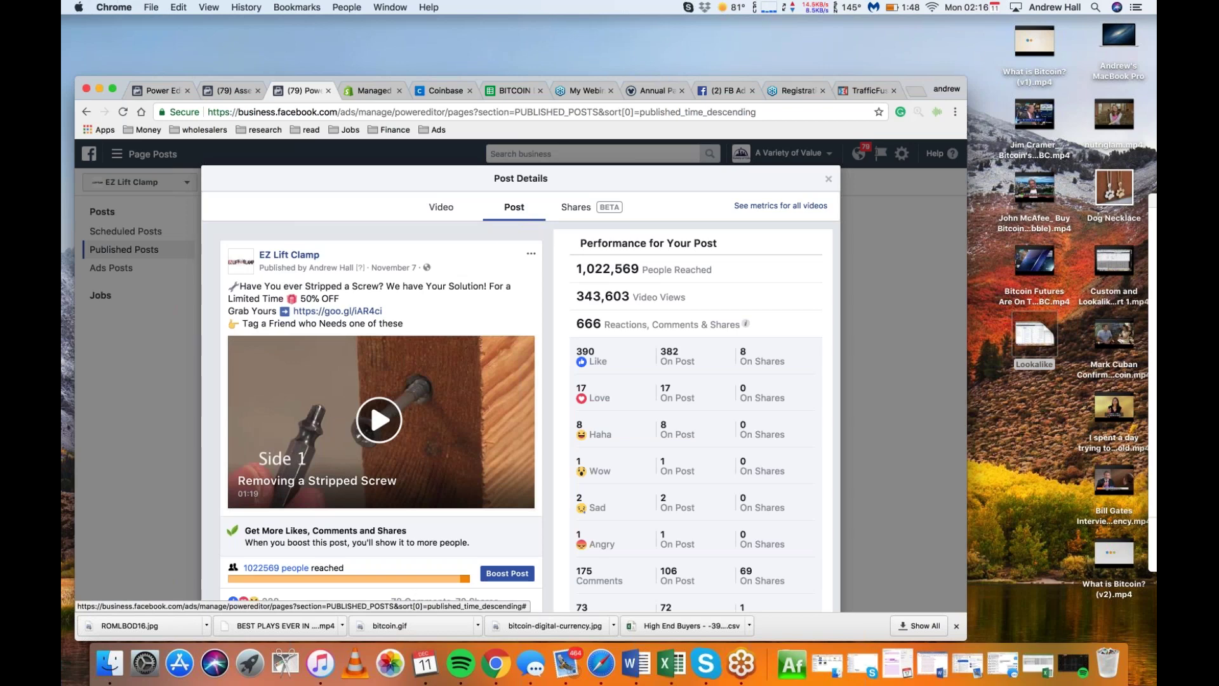
left_click_drag(640, 269, 576, 270)
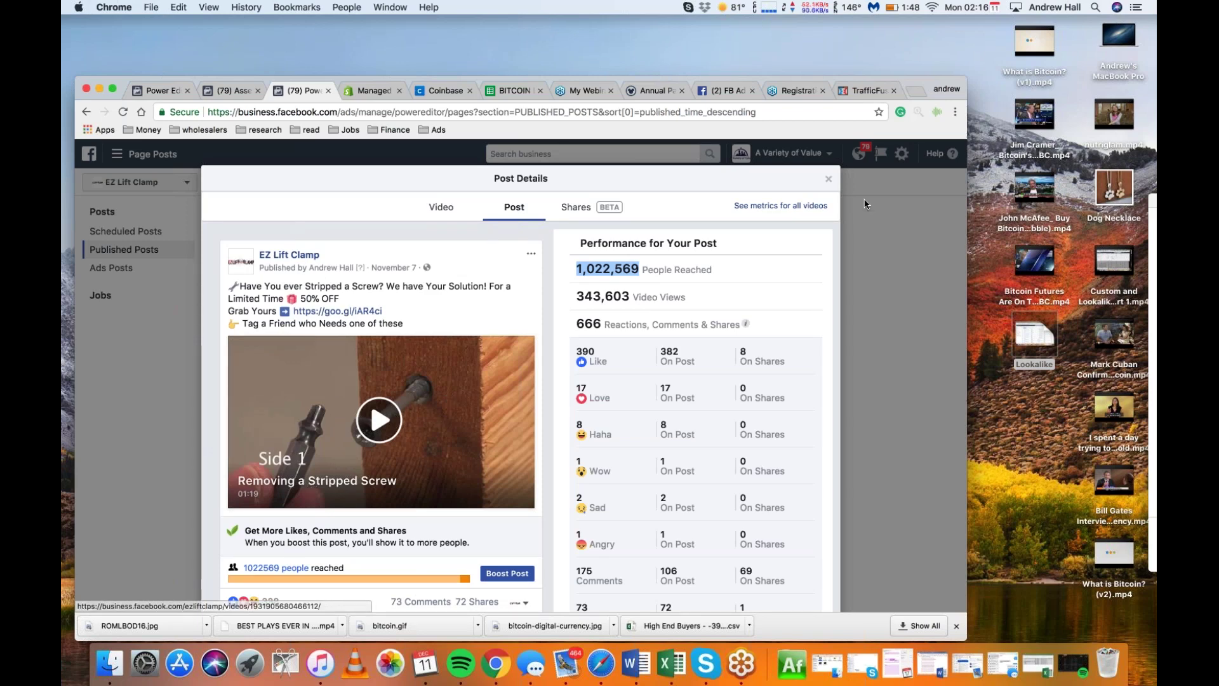
left_click(828, 178)
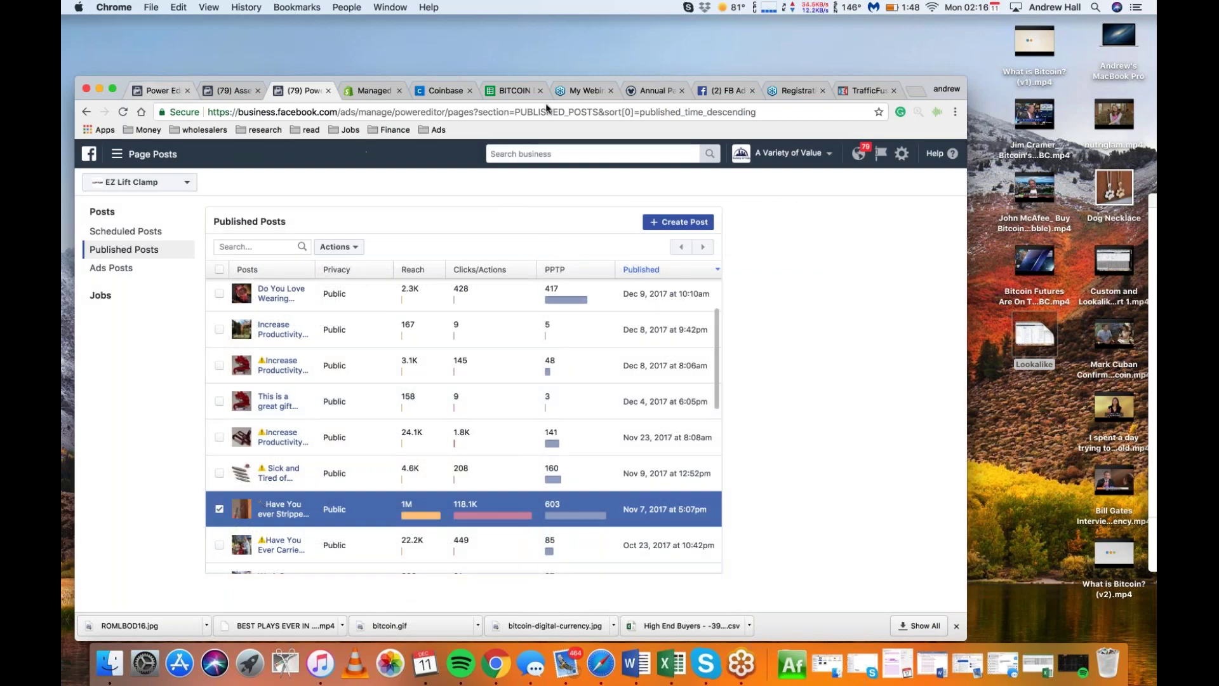
- Return to Power Editor, deselect the PPE - Baseball - BB x BB x Viral ad set and show the campaign list
left_click(858, 153)
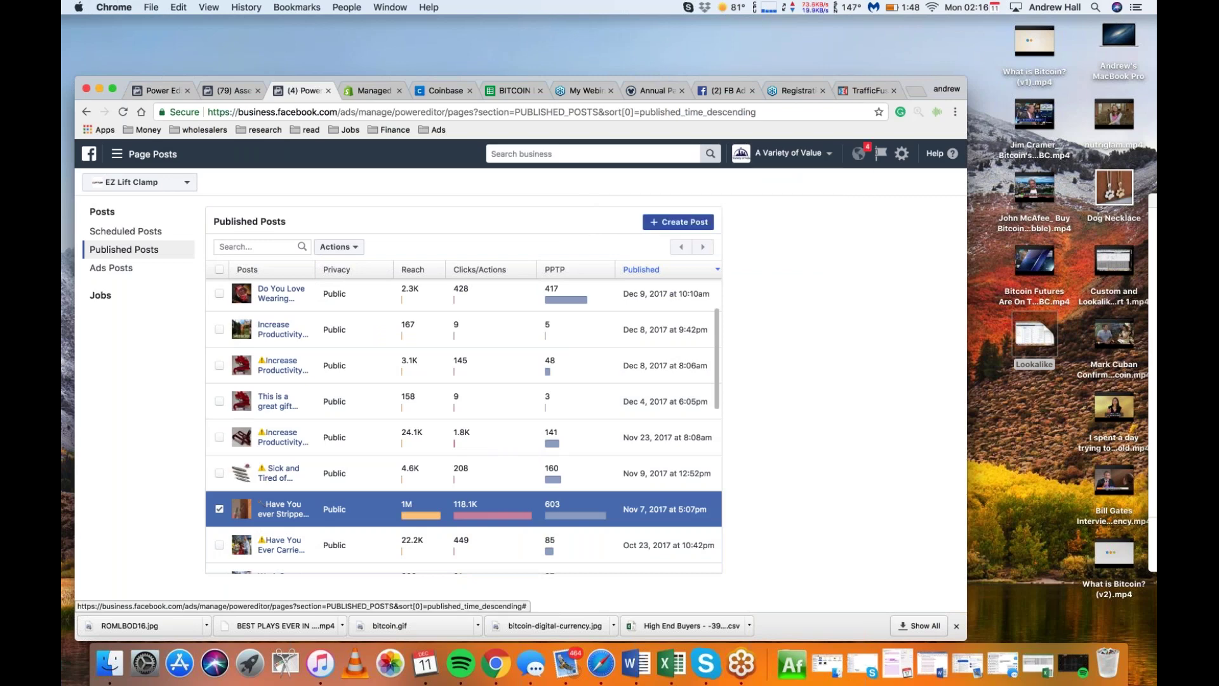
left_click(158, 90)
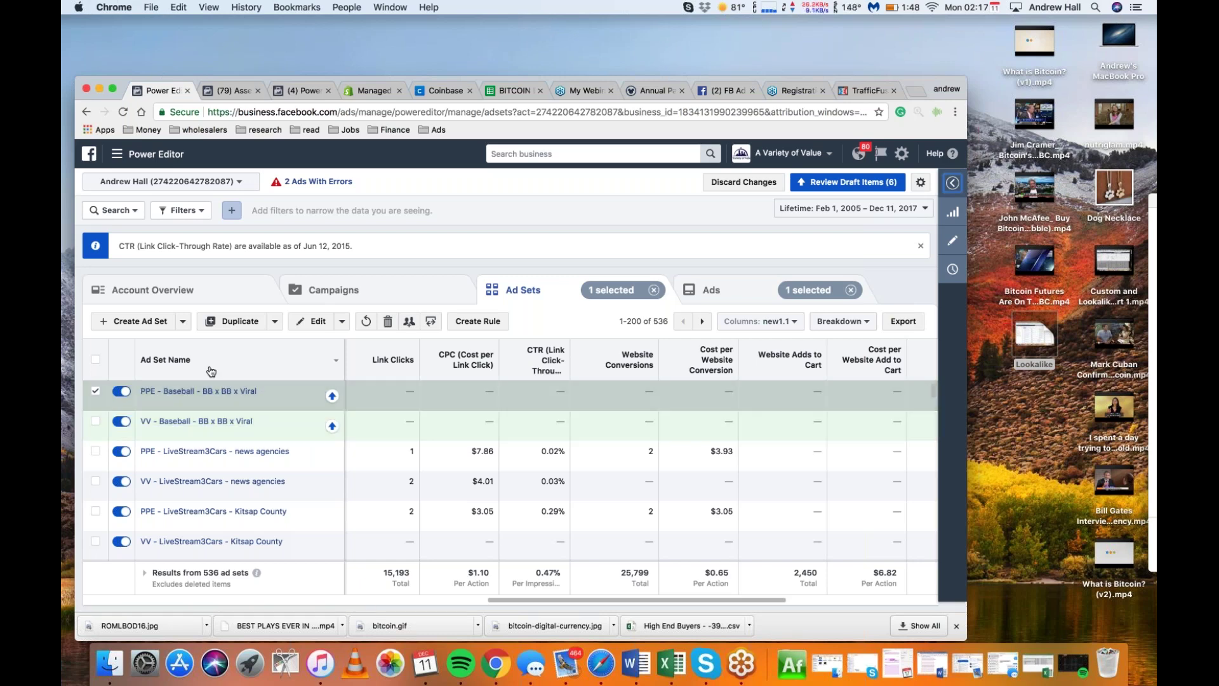
left_click(95, 391)
left_click(392, 290)
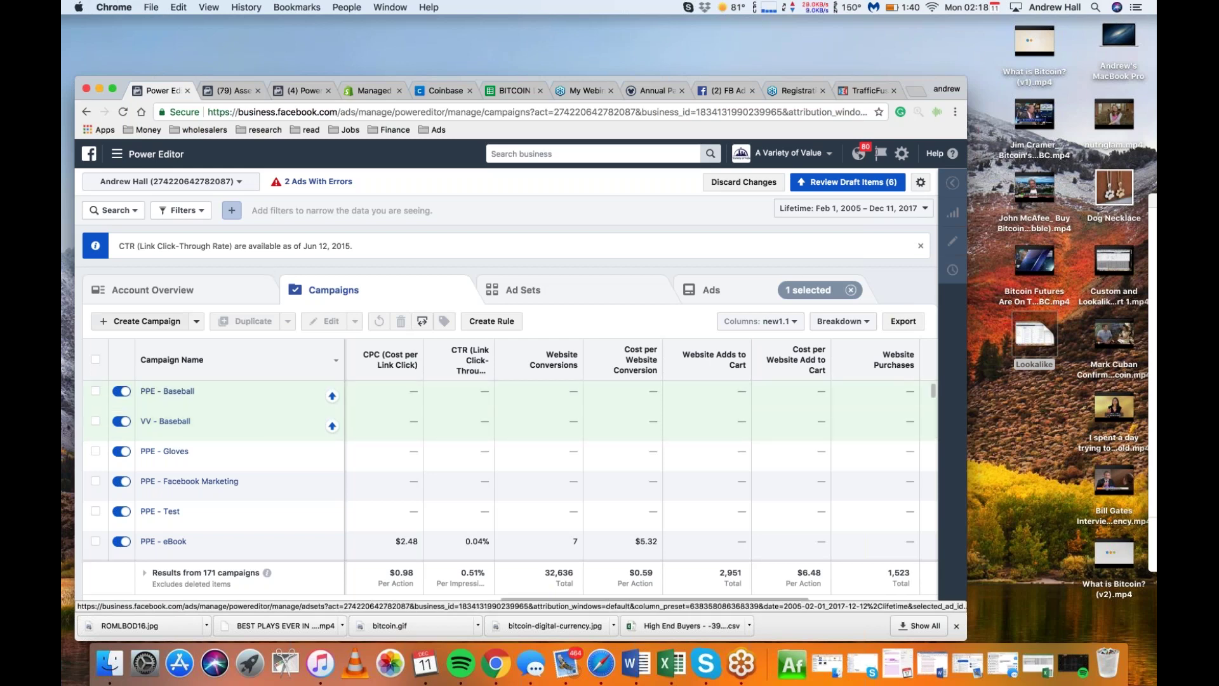
- Start a new campaign named TRAF - Retarget Baseball, keeping Traffic as its objective
left_click(152, 331)
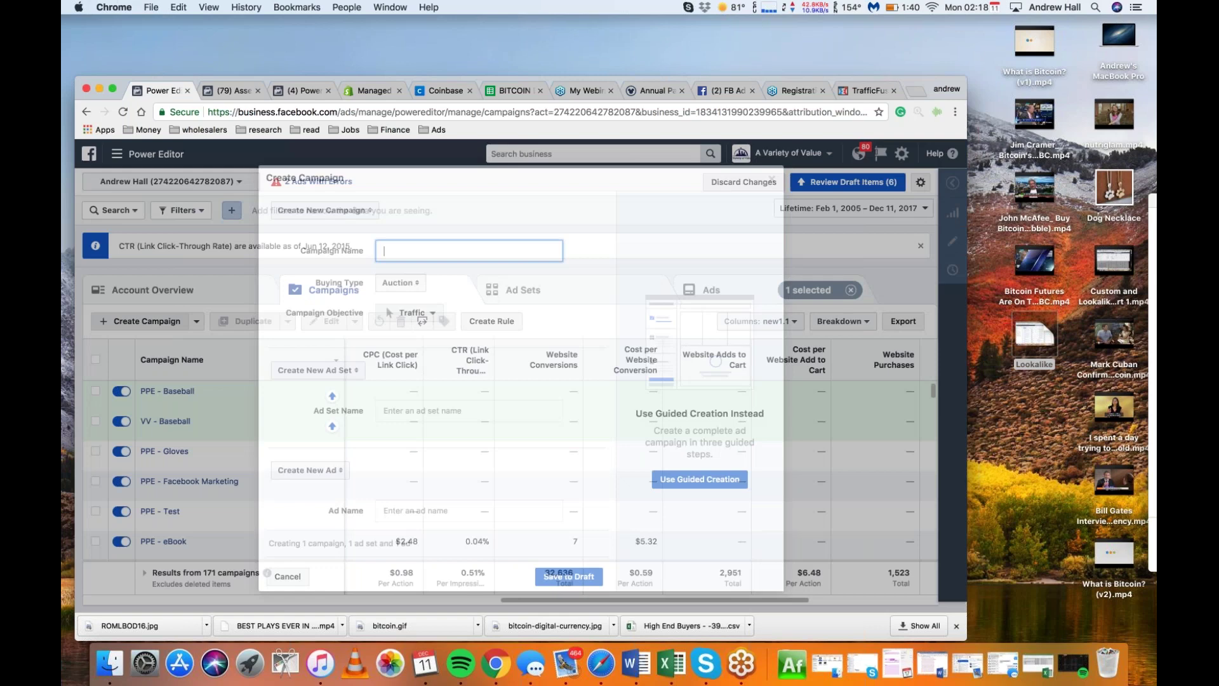
left_click(387, 309)
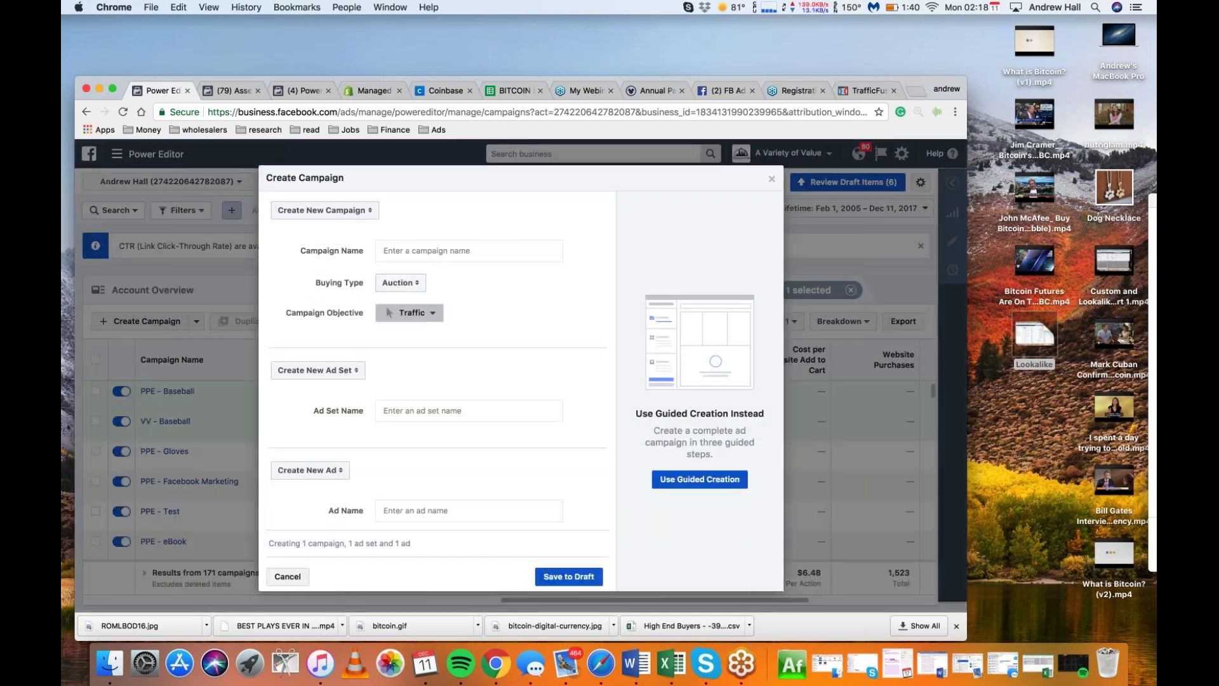
scroll(463, 460, "down", 1)
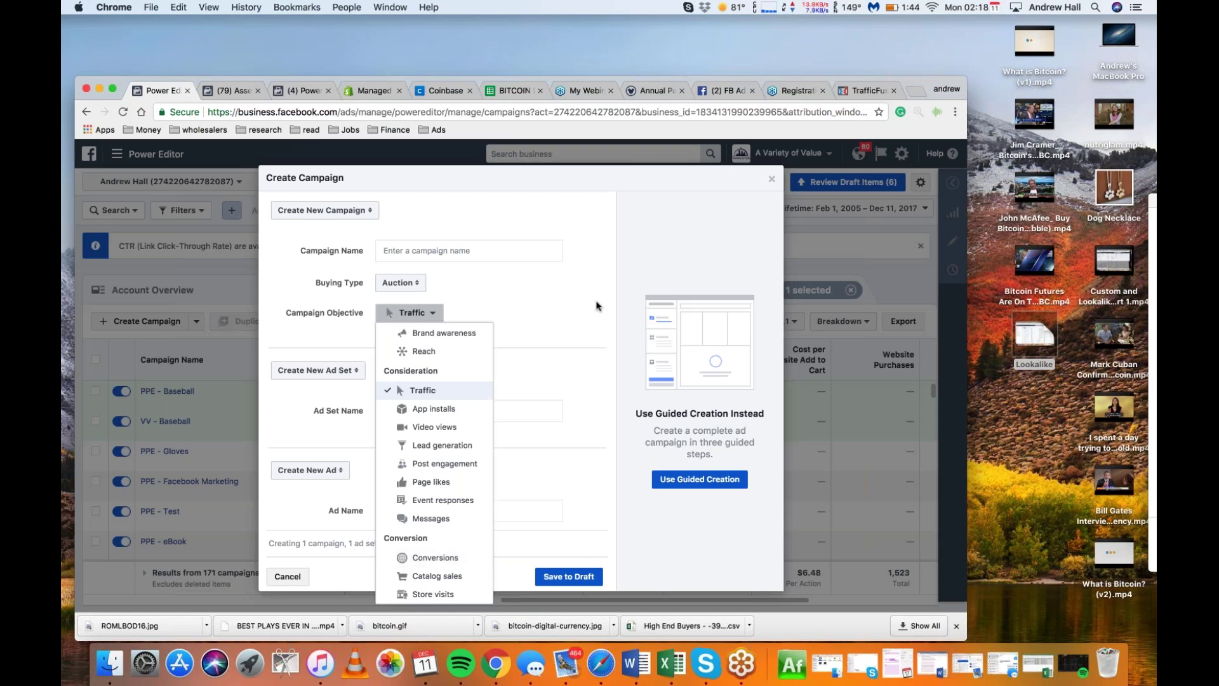
left_click(554, 287)
left_click(494, 253)
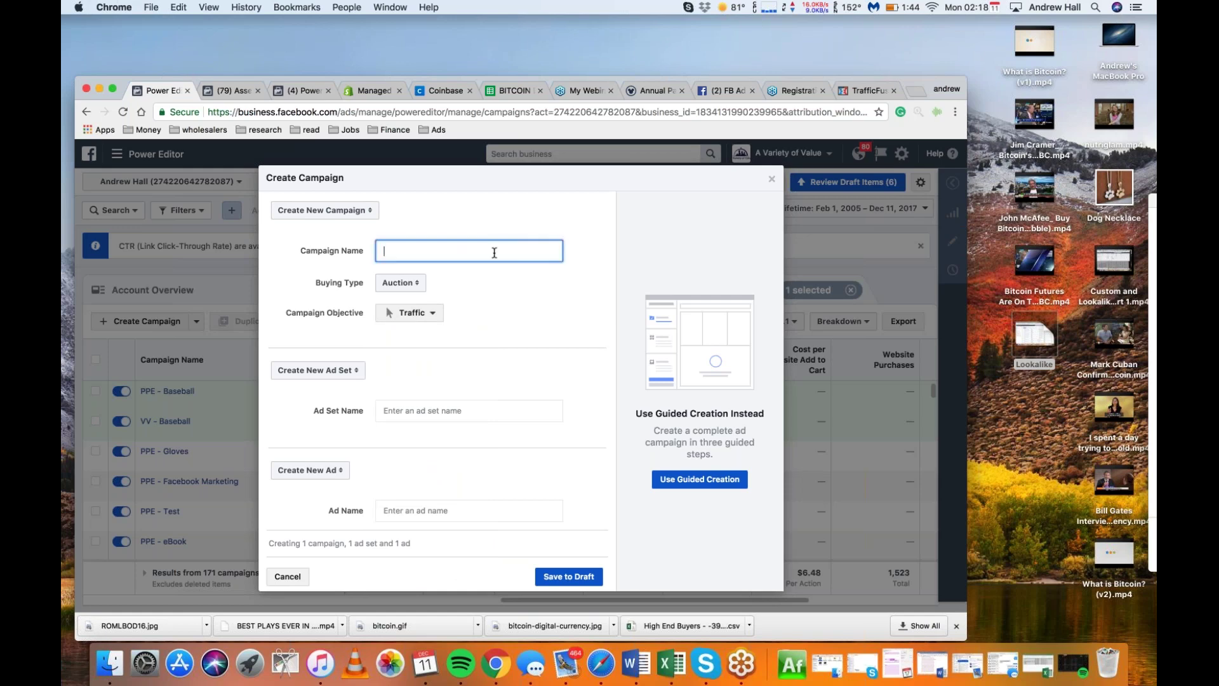
type("TRAF - Retarget Baseball")
- Copy the campaign name into the new ad set and ad names, and save the campaign to draft
triple_click(494, 253)
key("super+c")
key("Tab")
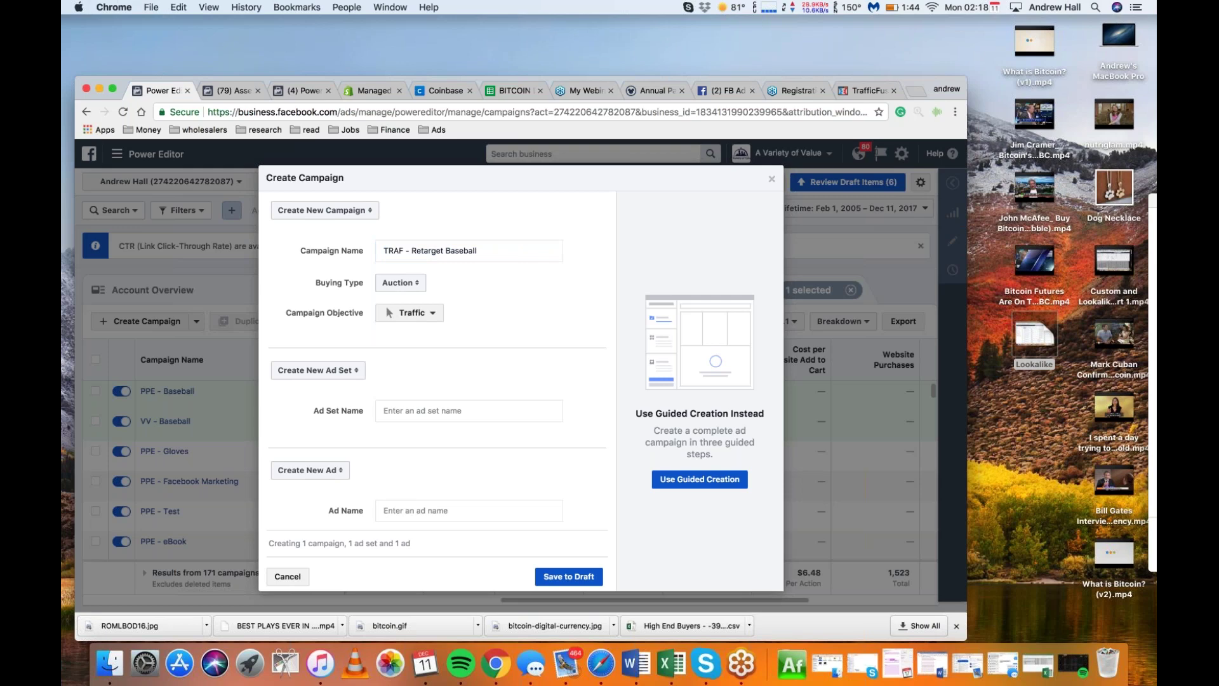
key("Tab")
key("super+v")
left_click(452, 510)
key("super+v")
key("Return")
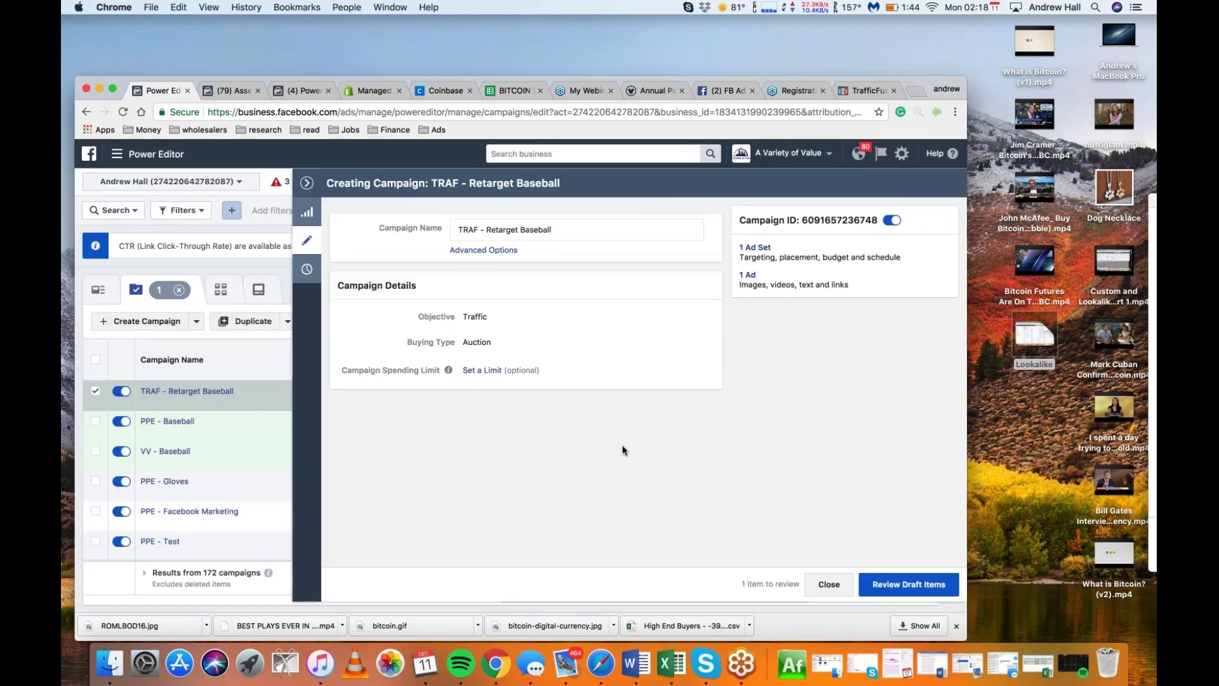
- Open the TRAF - Retarget Baseball ad set and set its daily budget to $1.00
left_click(756, 248)
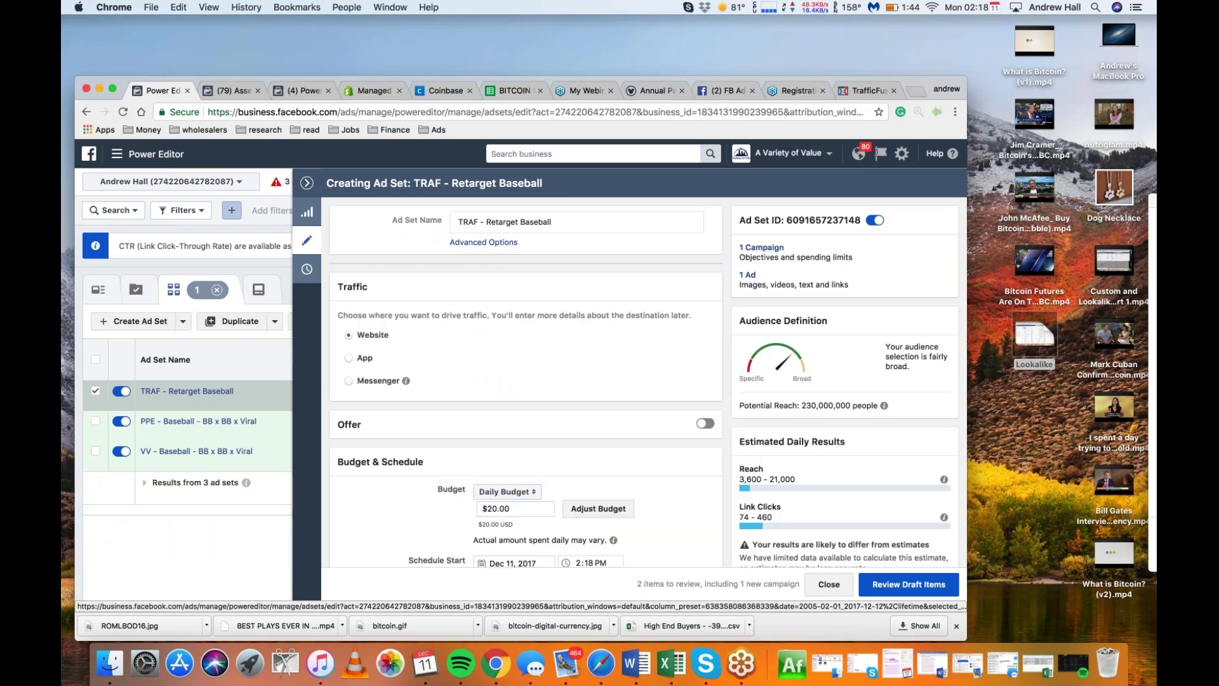
scroll(722, 286, "down", 1)
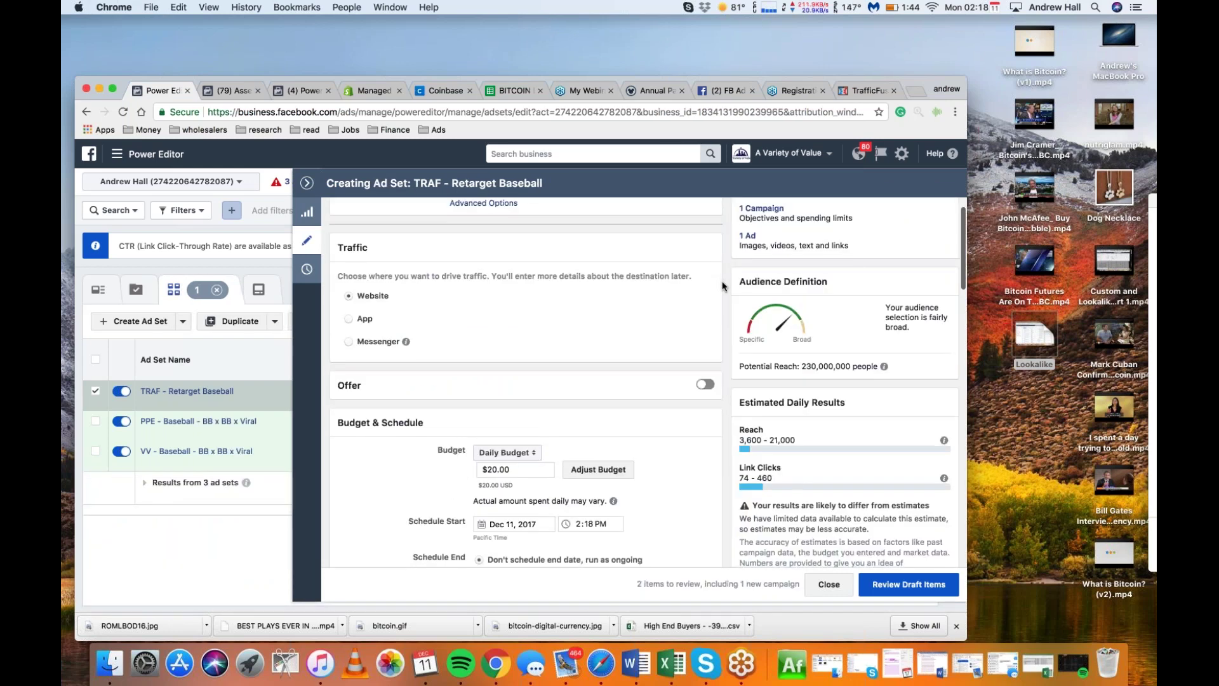
scroll(722, 286, "down", 1)
left_click(491, 414)
double_click(496, 414)
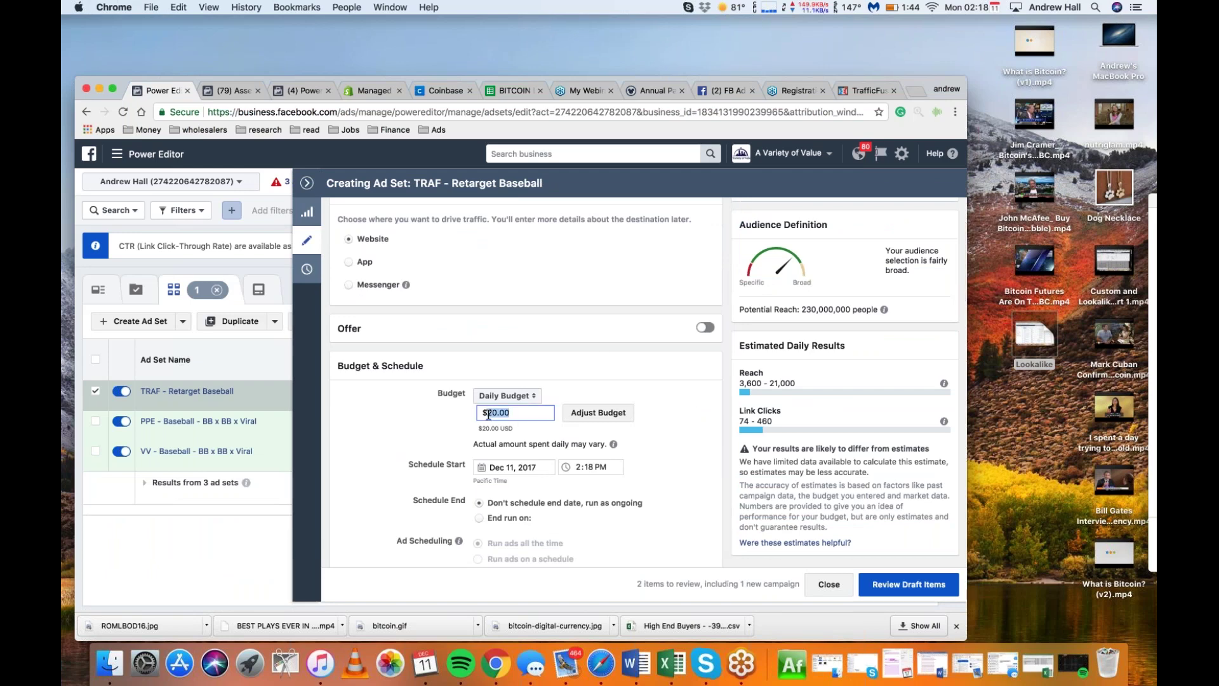
type("1")
left_click(676, 396)
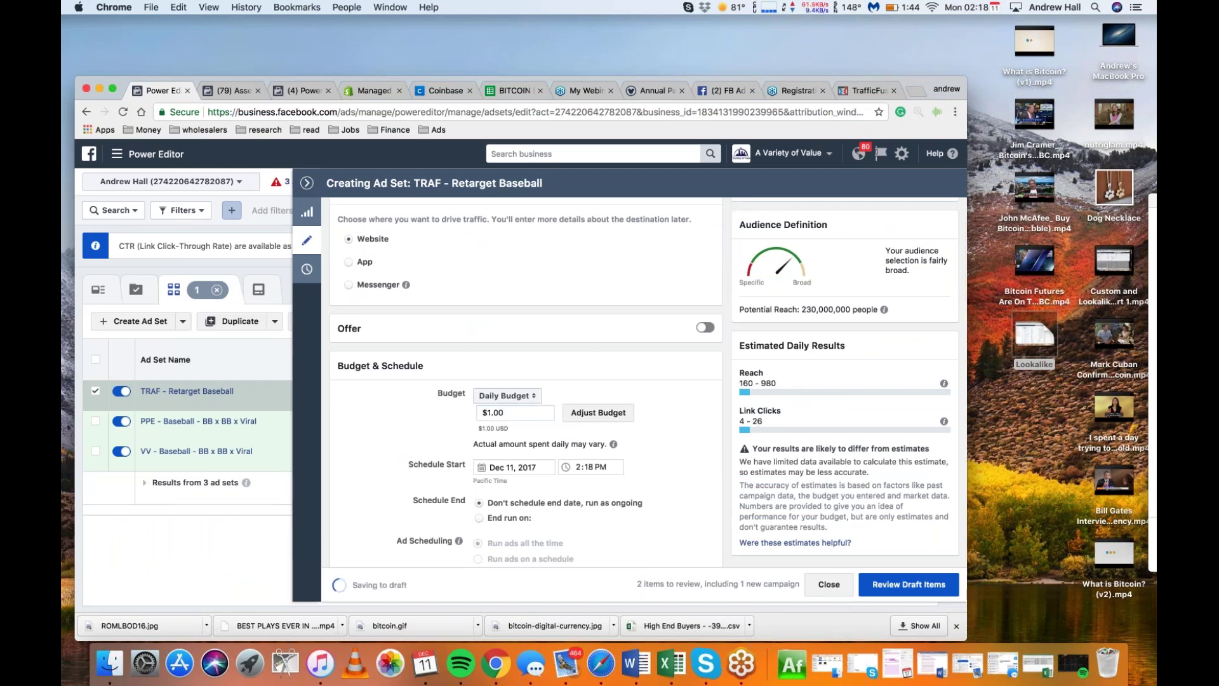
- Review the ad set's targeting settings and look through the custom audiences available for it
scroll(734, 431, "down", 8)
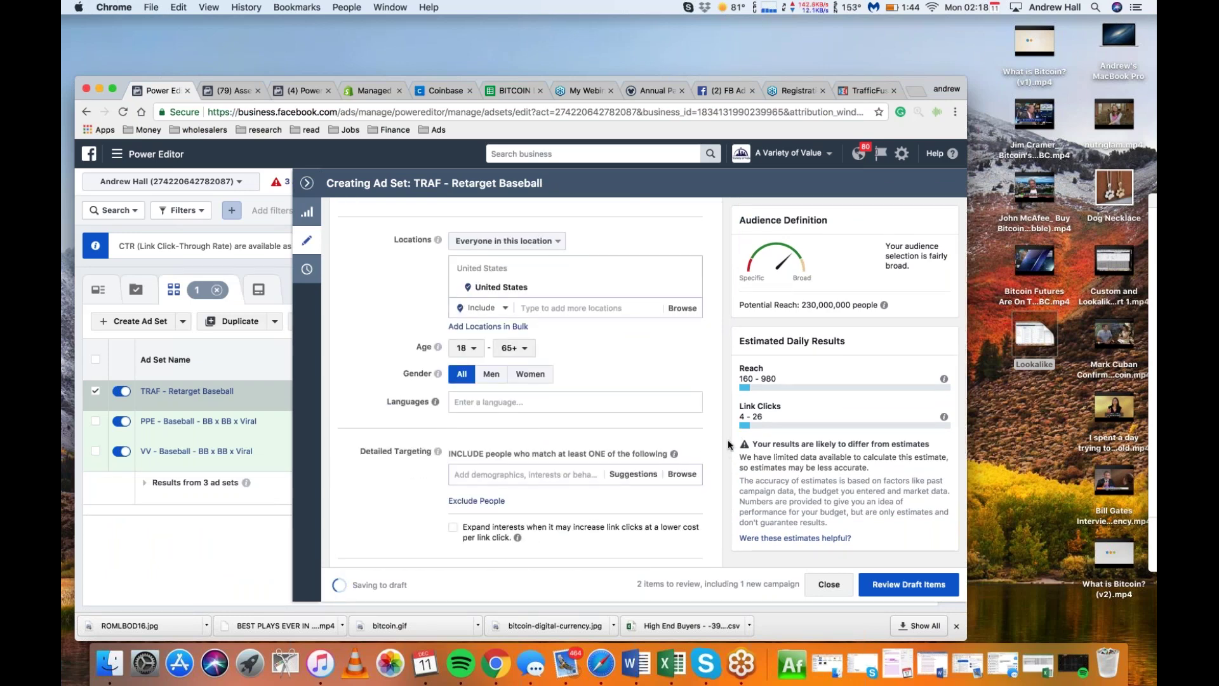
scroll(729, 444, "up", 2)
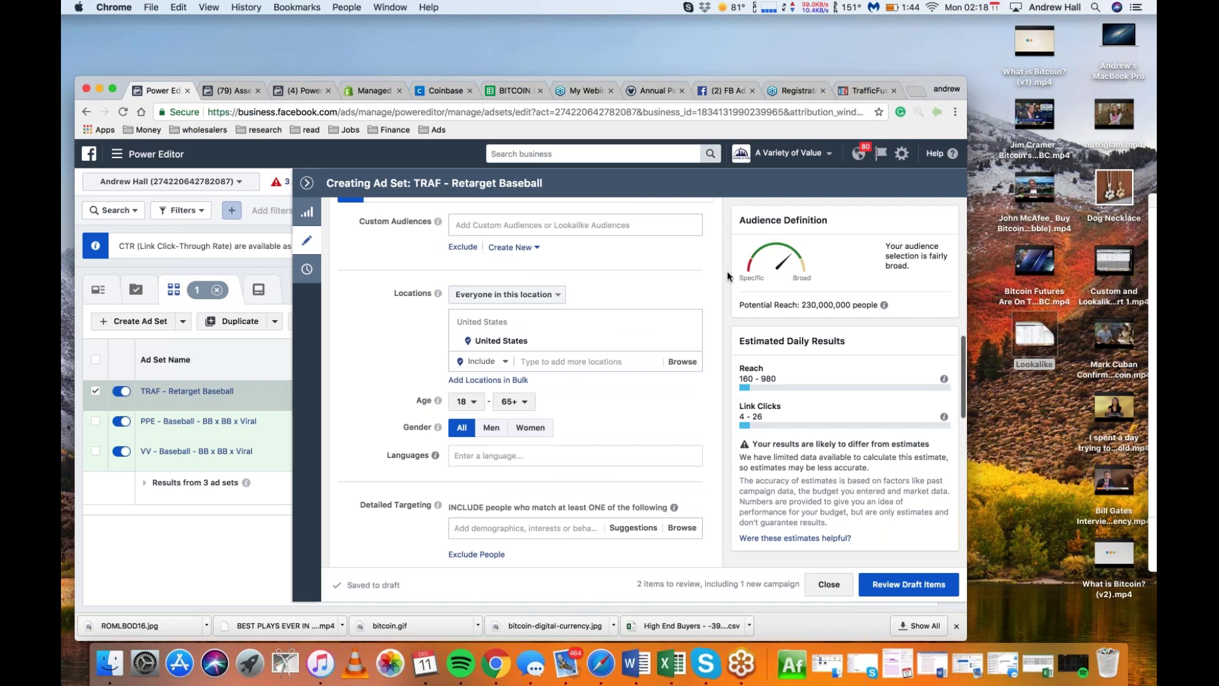
scroll(729, 276, "up", 2)
scroll(721, 312, "down", 4)
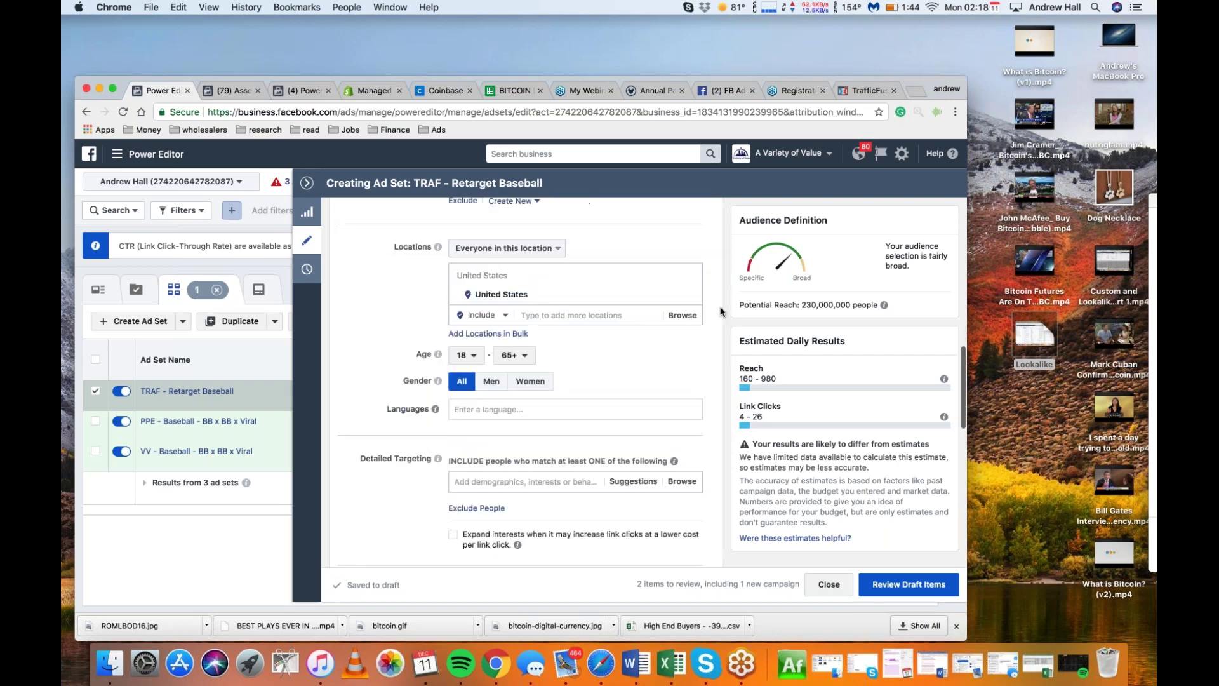
scroll(721, 311, "down", 4)
scroll(724, 274, "up", 6)
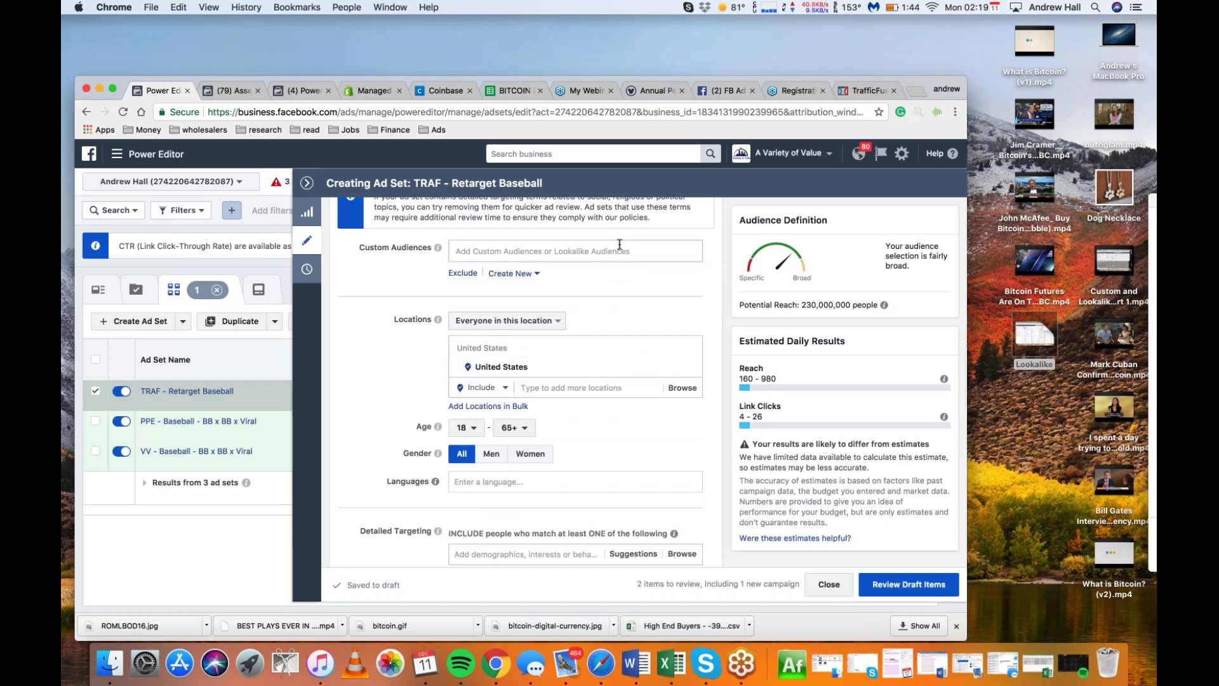
left_click(615, 246)
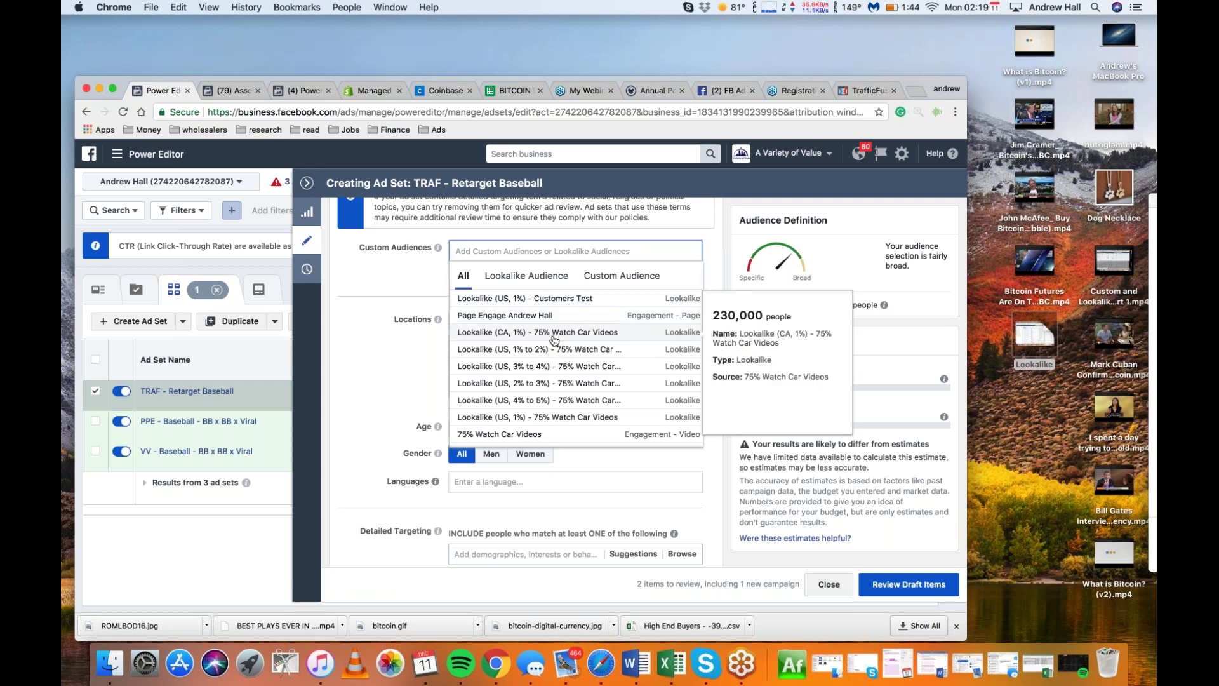
- Return to the custom audience in Asset Library and replace its 75% criterion with people who have watched 95% of your video
left_click(225, 91)
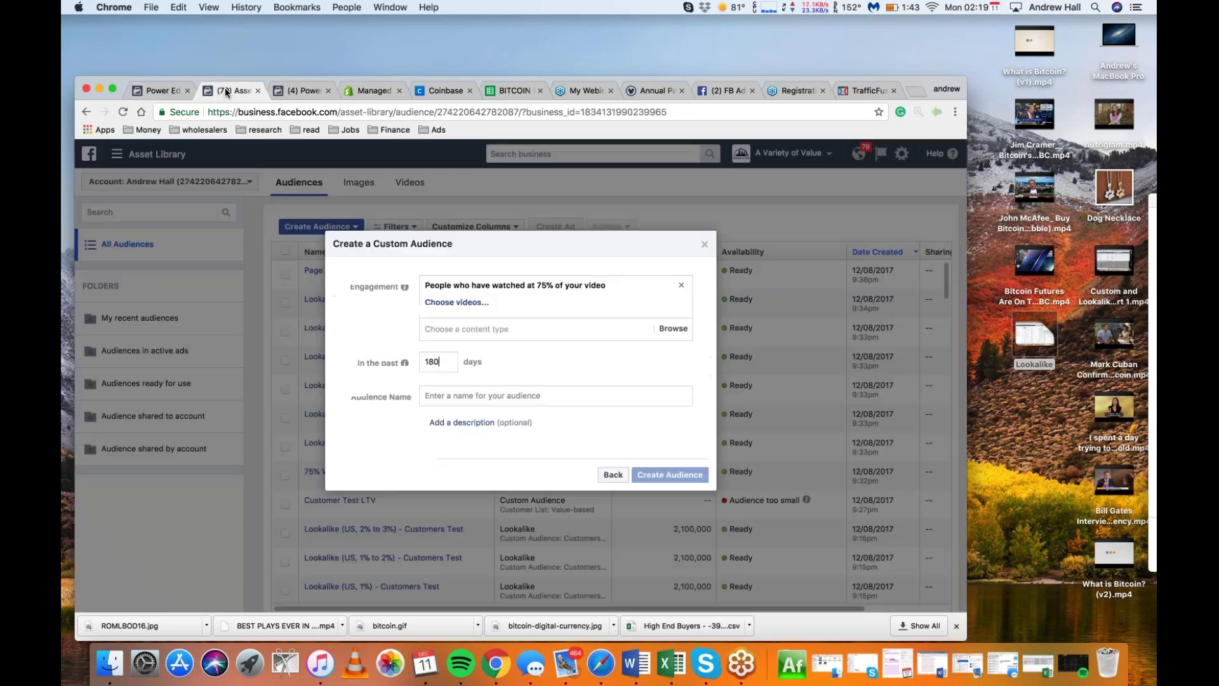
left_click(681, 285)
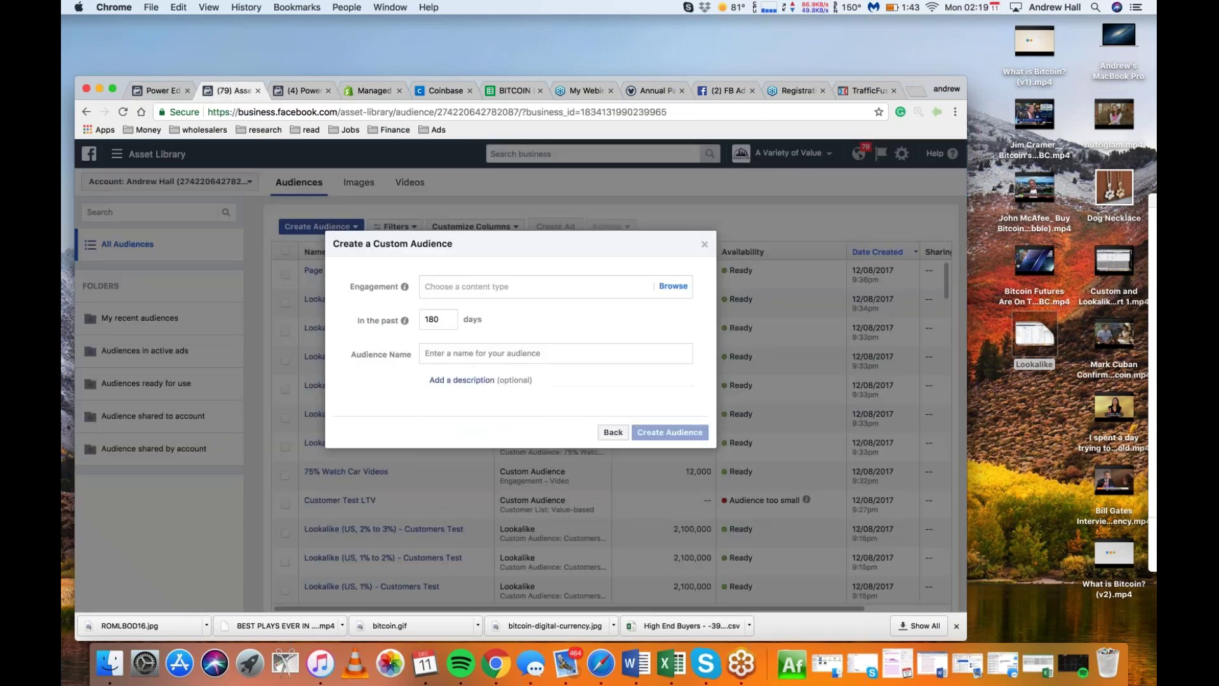
left_click(473, 292)
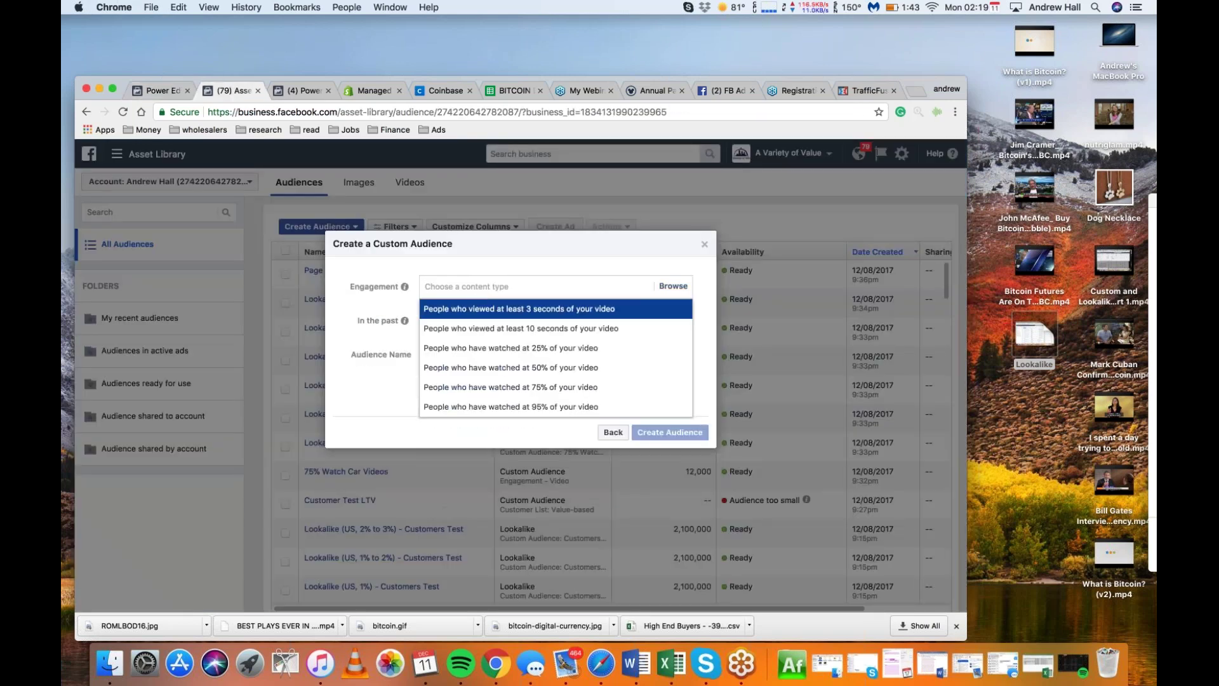
left_click(527, 409)
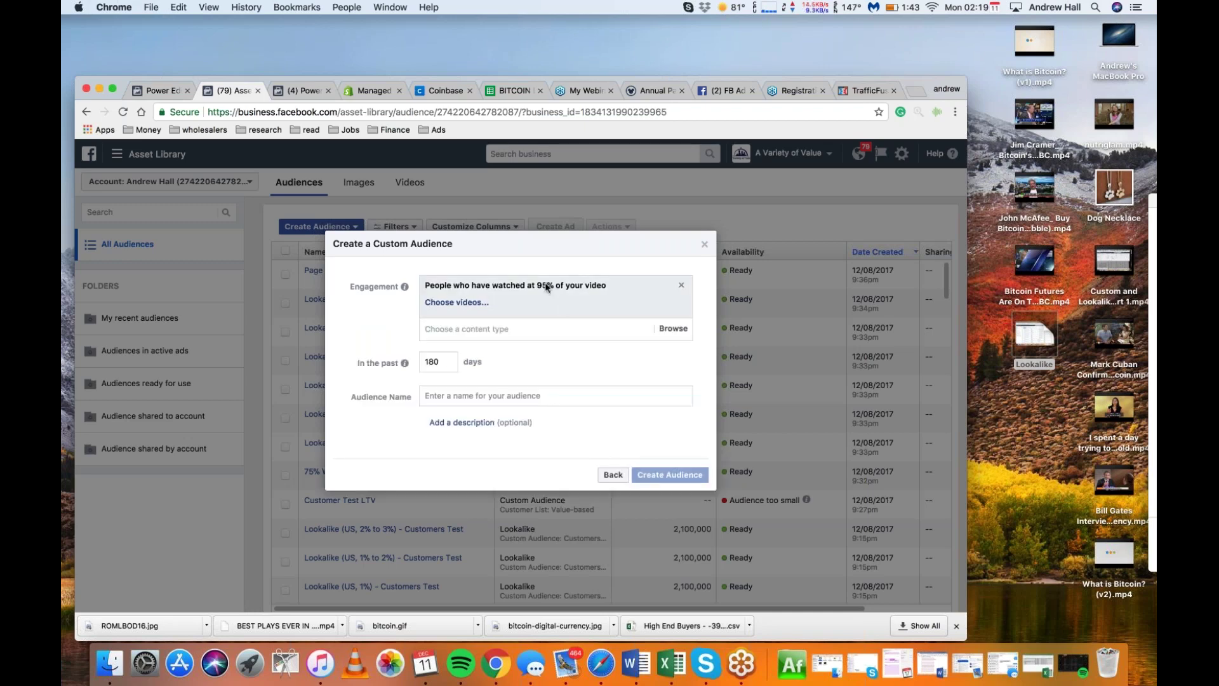
- Choose the Do You Love Music, Loudest Car Audio System, Multi-Color Sound Bar and Visual Equalizer Bar videos for the audience and confirm
left_click(473, 304)
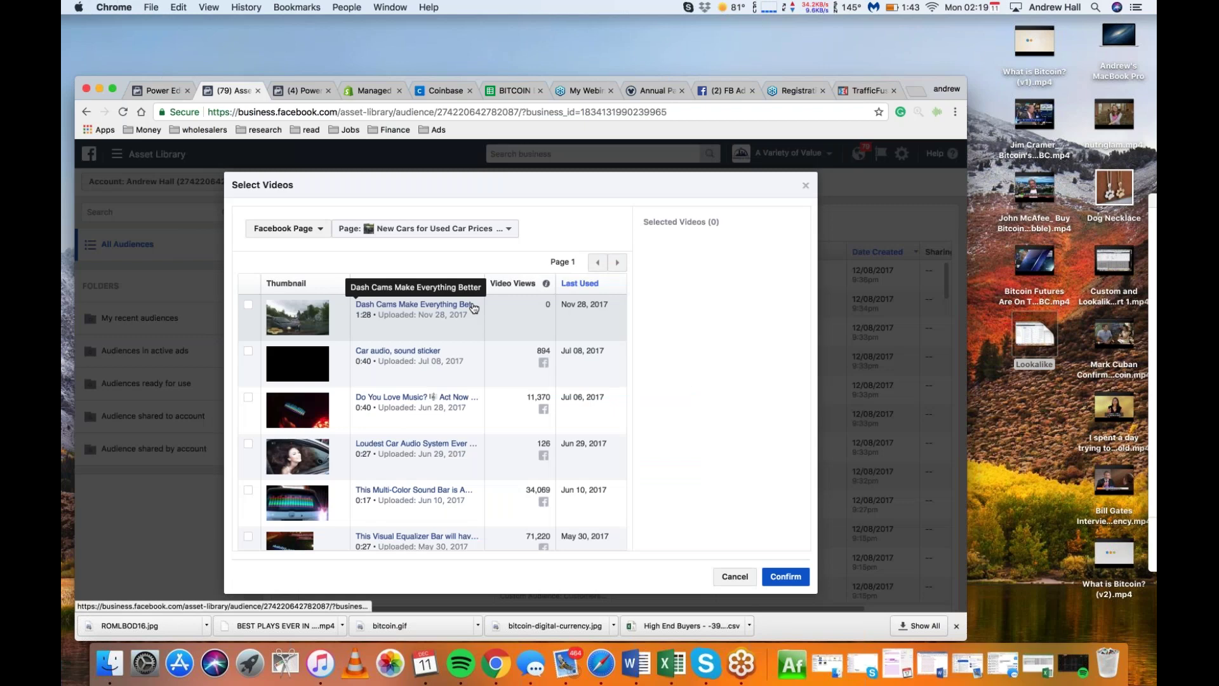
left_click(247, 398)
left_click(248, 490)
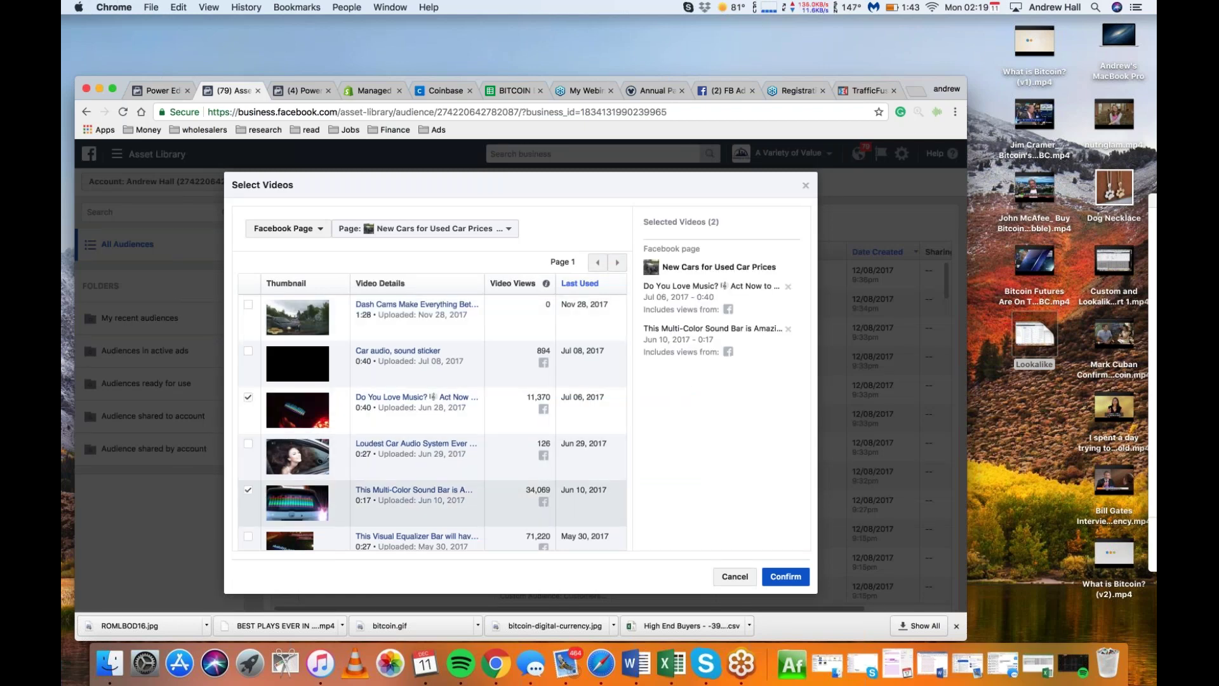
left_click(248, 537)
left_click(248, 443)
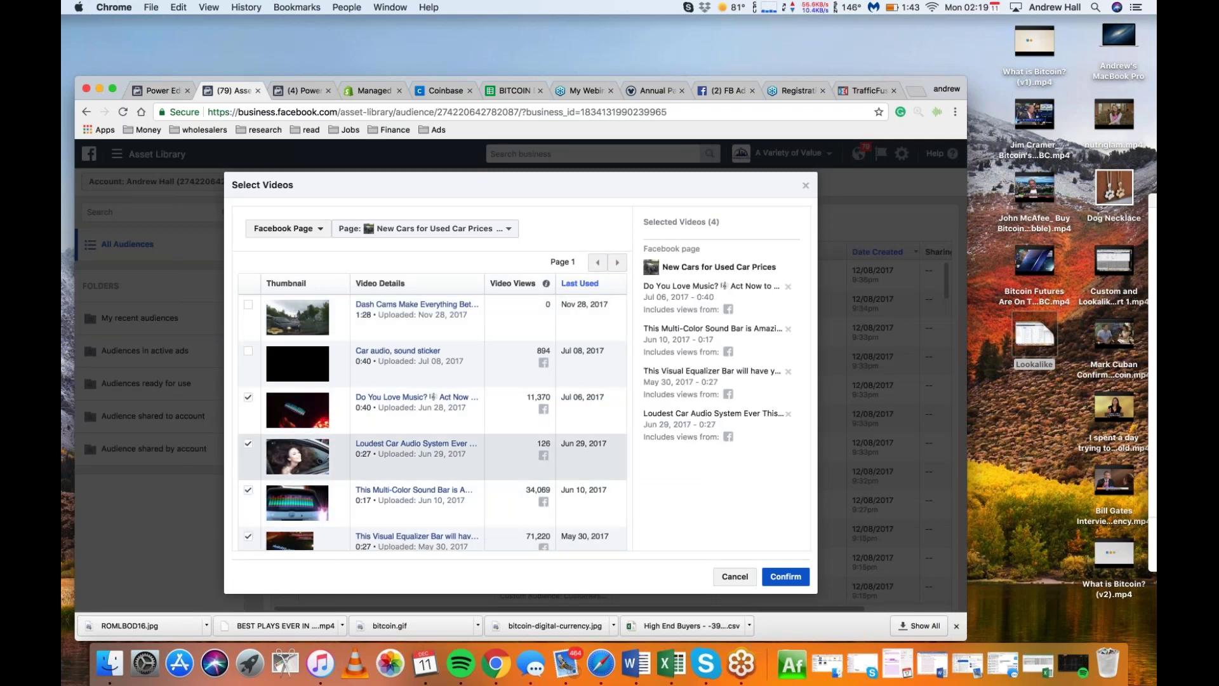
left_click(785, 576)
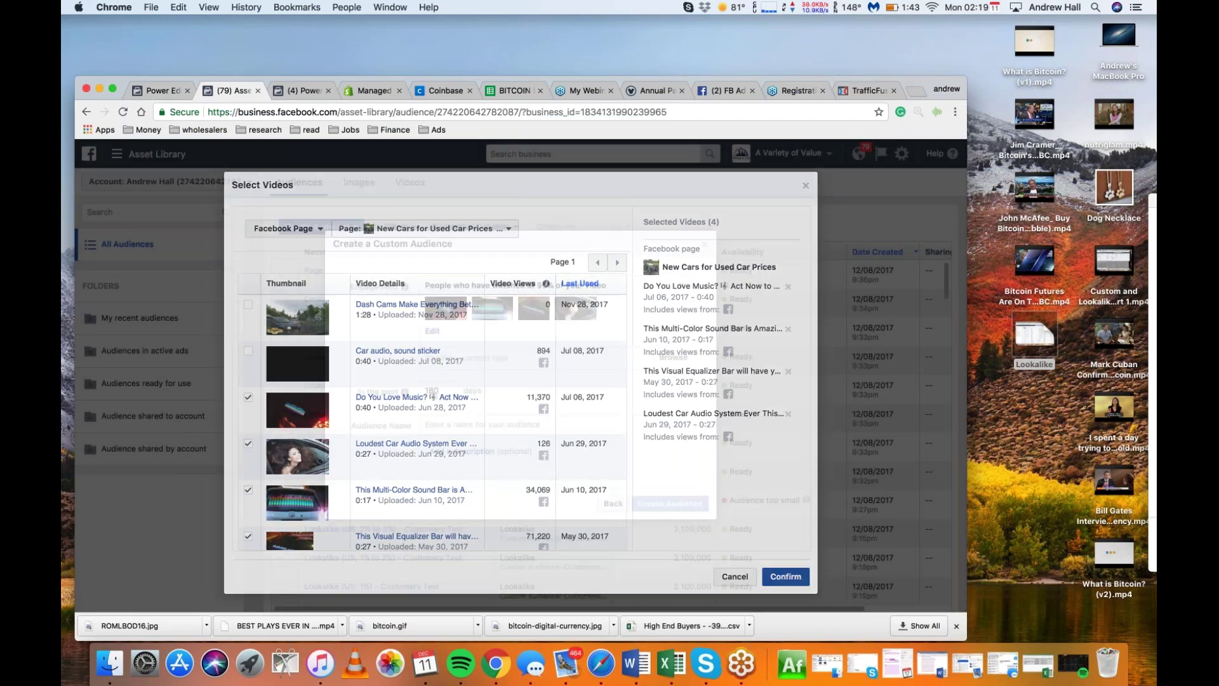
- Name the custom audience 95% Video Watch and create it
type("95% Video Watch")
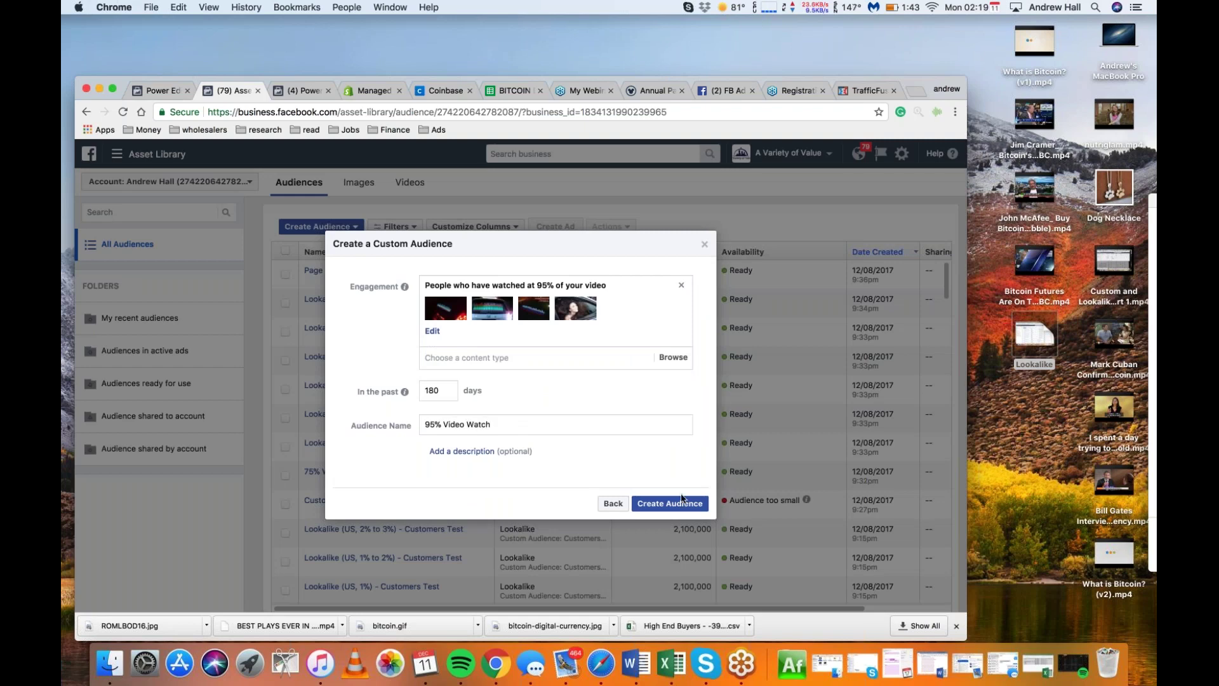
left_click(682, 502)
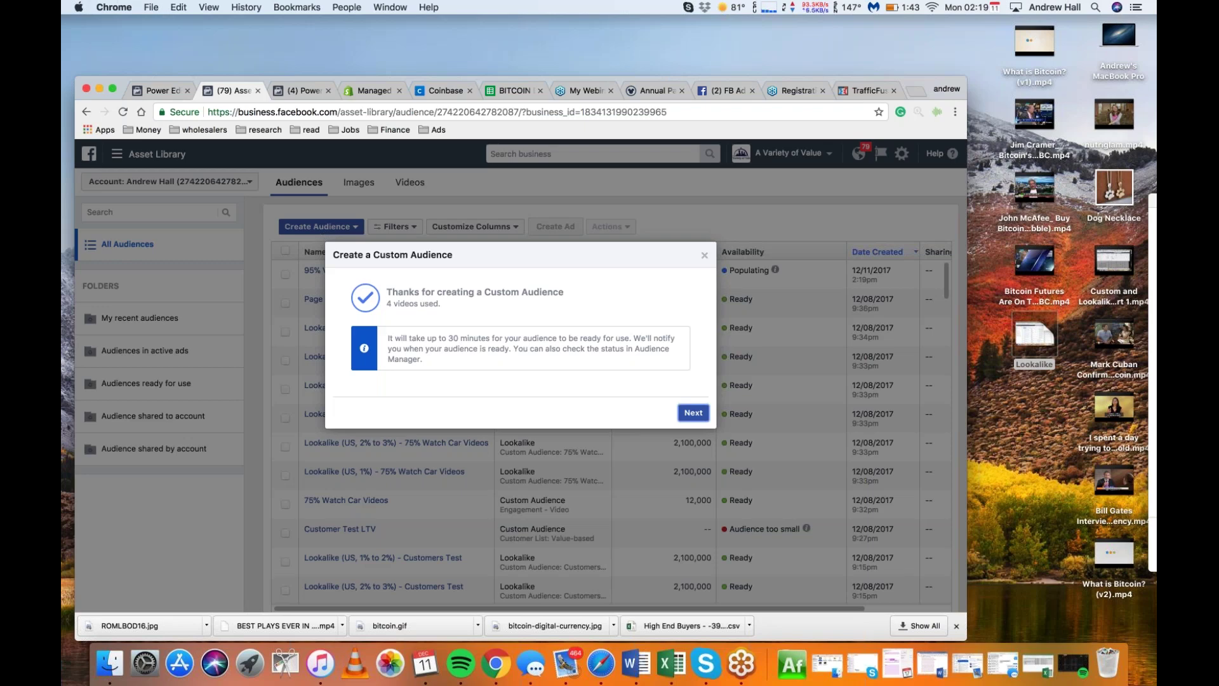
left_click(693, 413)
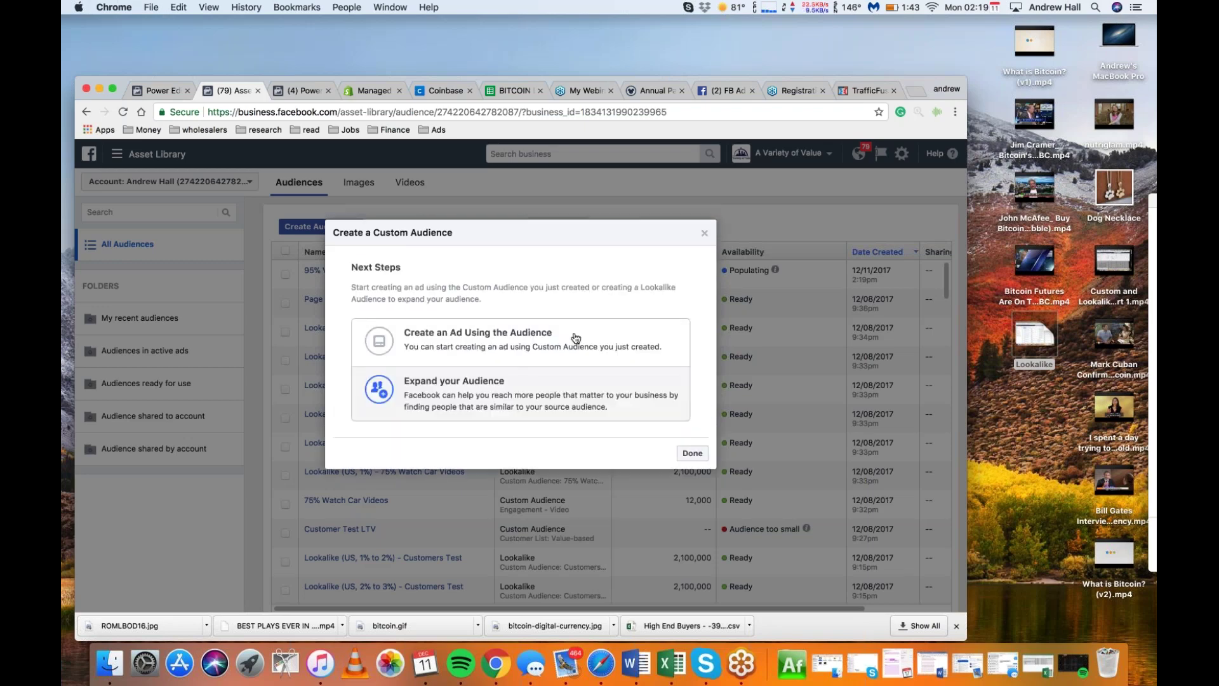
- Create a lookalike audience from 95% Video Watch for the United States and return to Power Editor
left_click(560, 398)
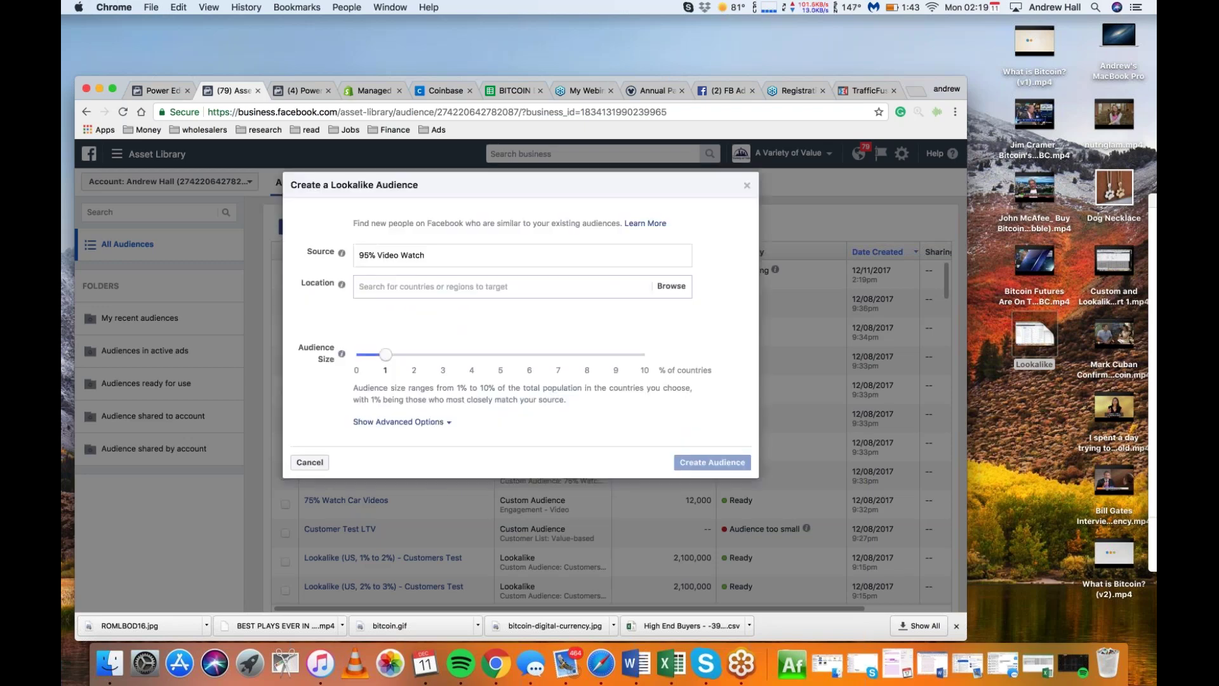
left_click(430, 289)
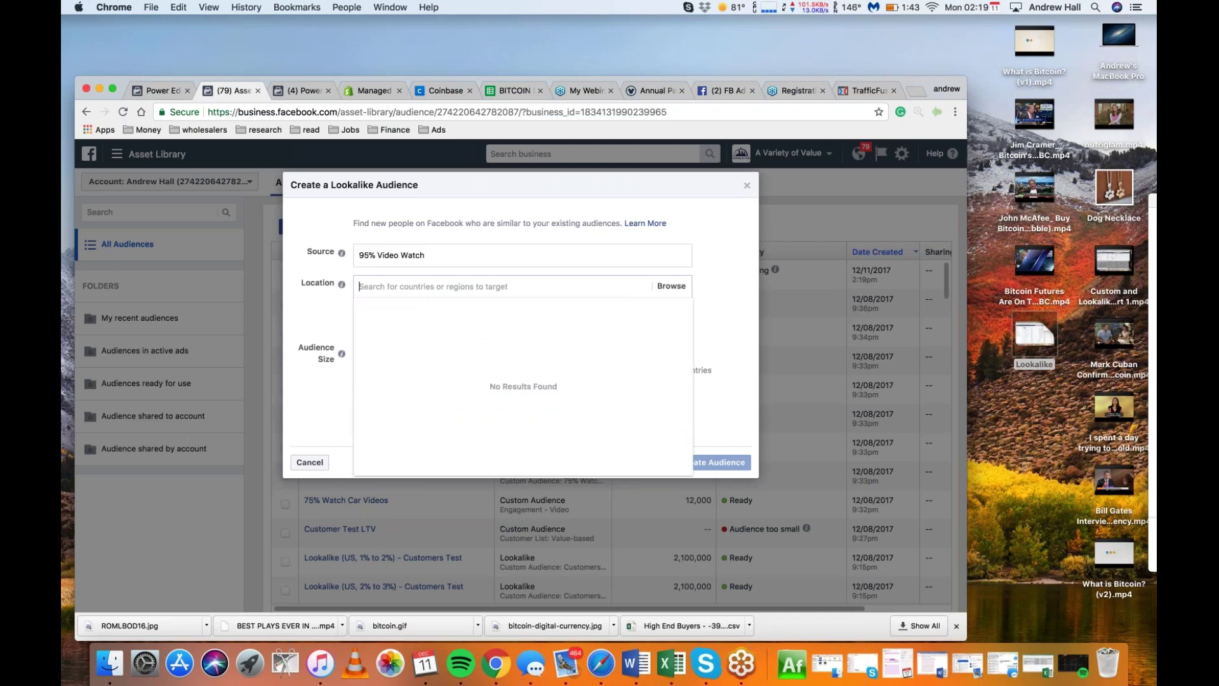
type("united")
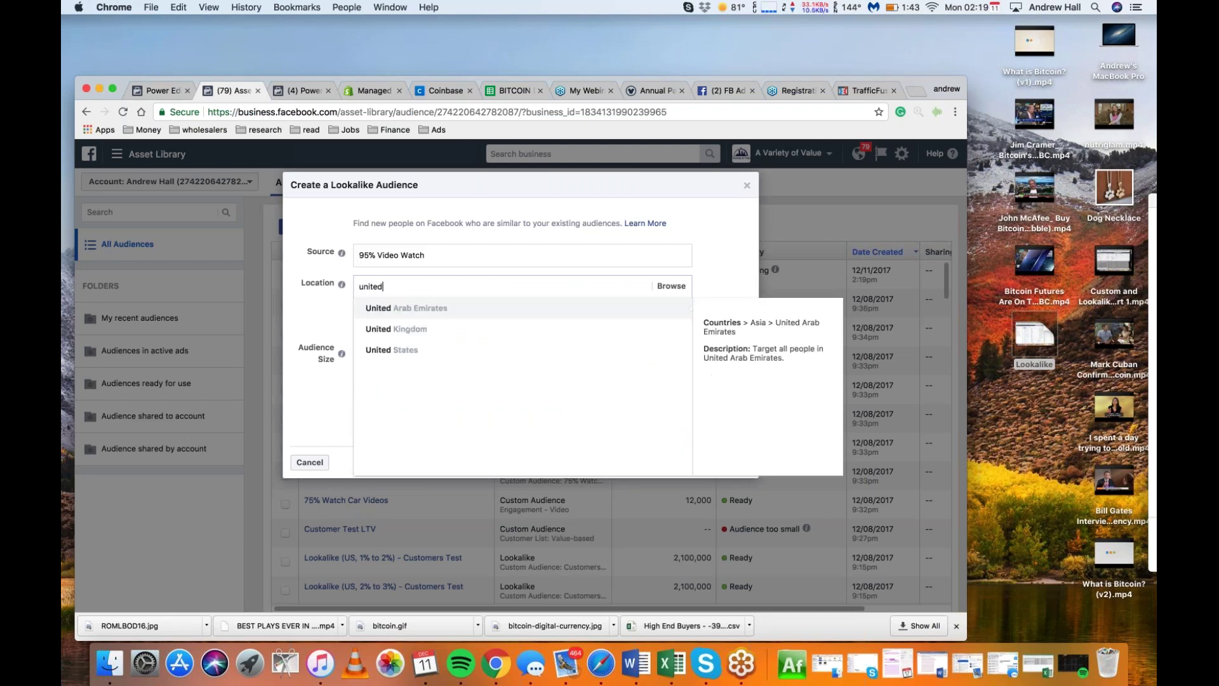
left_click(409, 349)
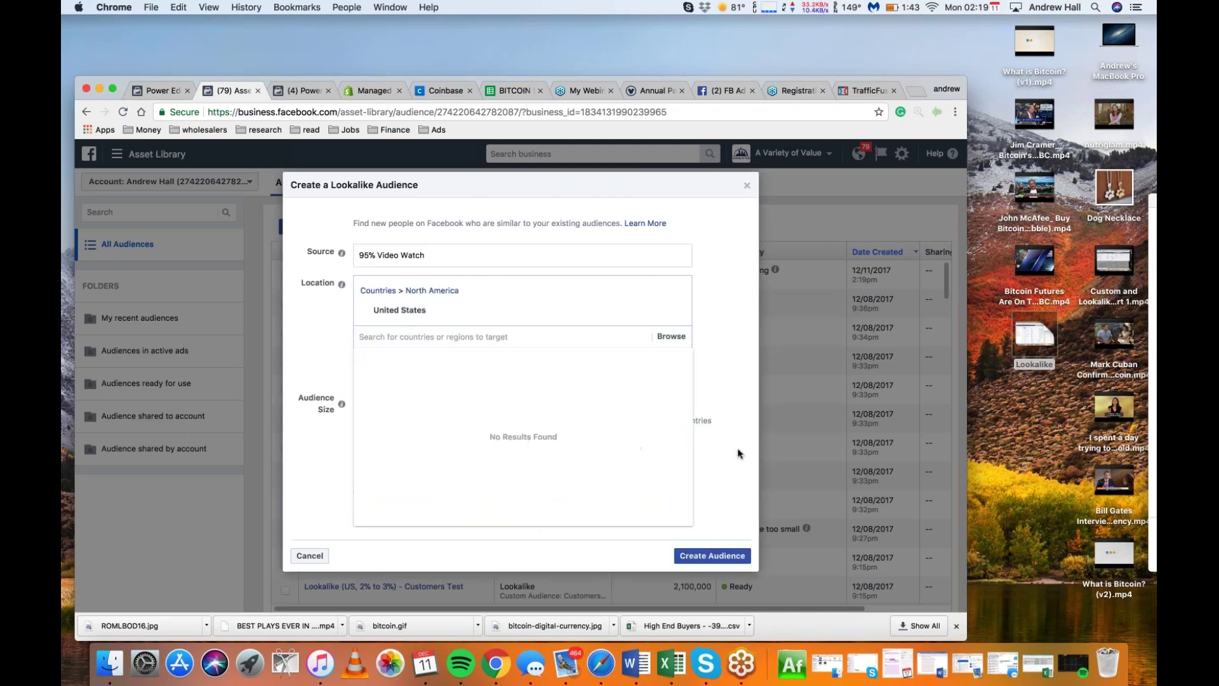
left_click(738, 453)
left_click(711, 556)
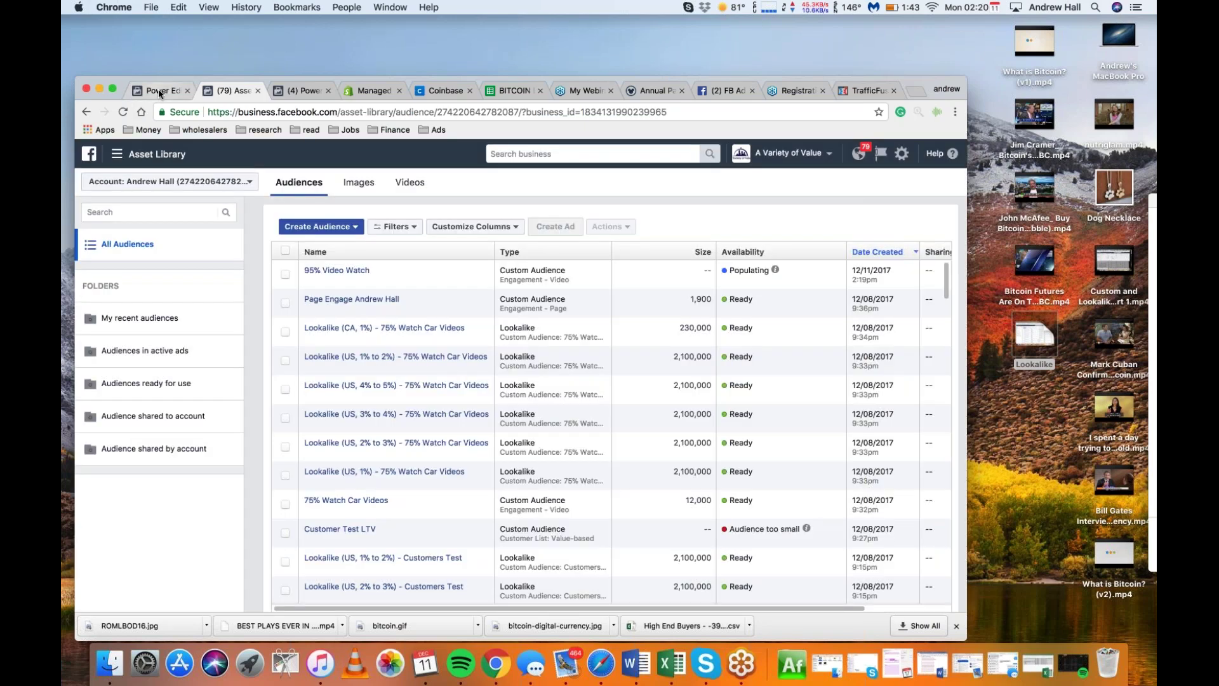
left_click(158, 90)
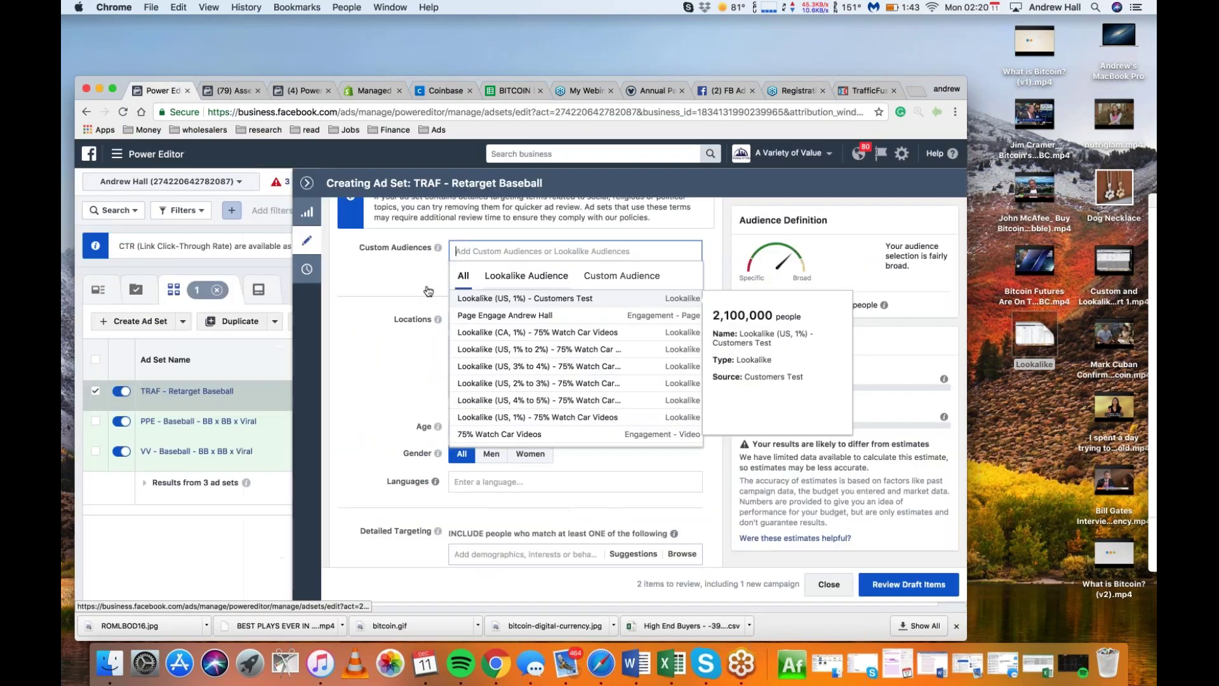
- Try the Lookalike (US, 1%) - 95% Video Watch audience in the TRAF - Retarget Baseball ad set and remove it again
left_click(474, 249)
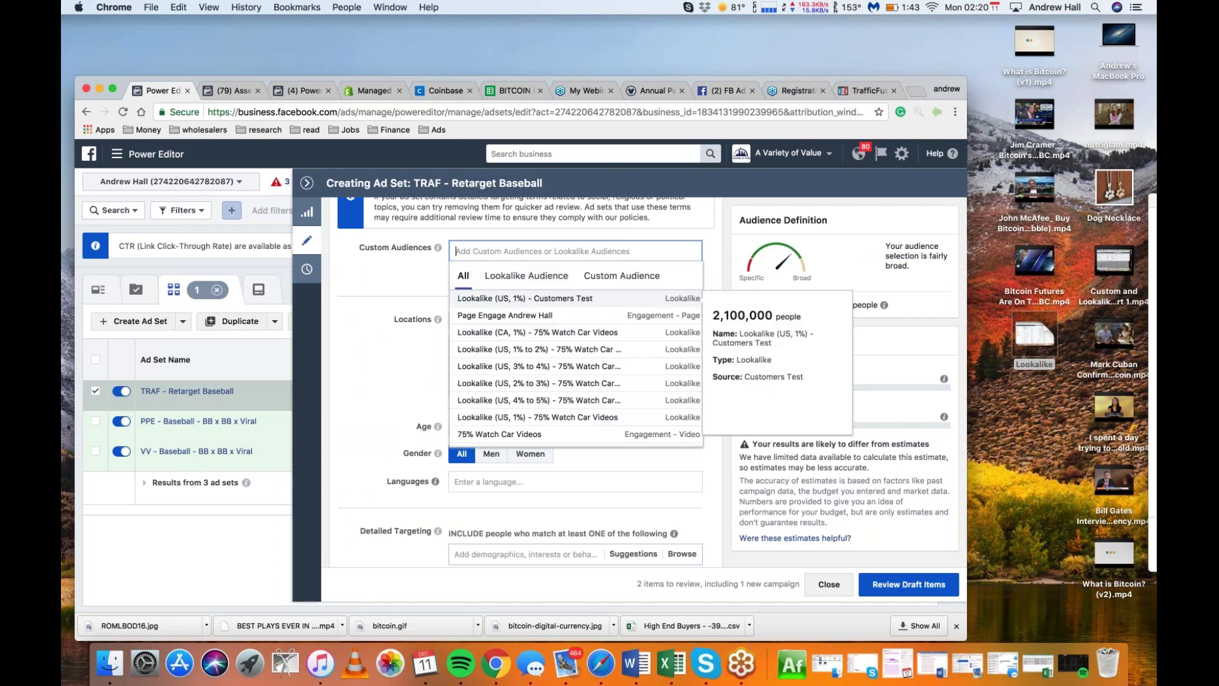
left_click(527, 276)
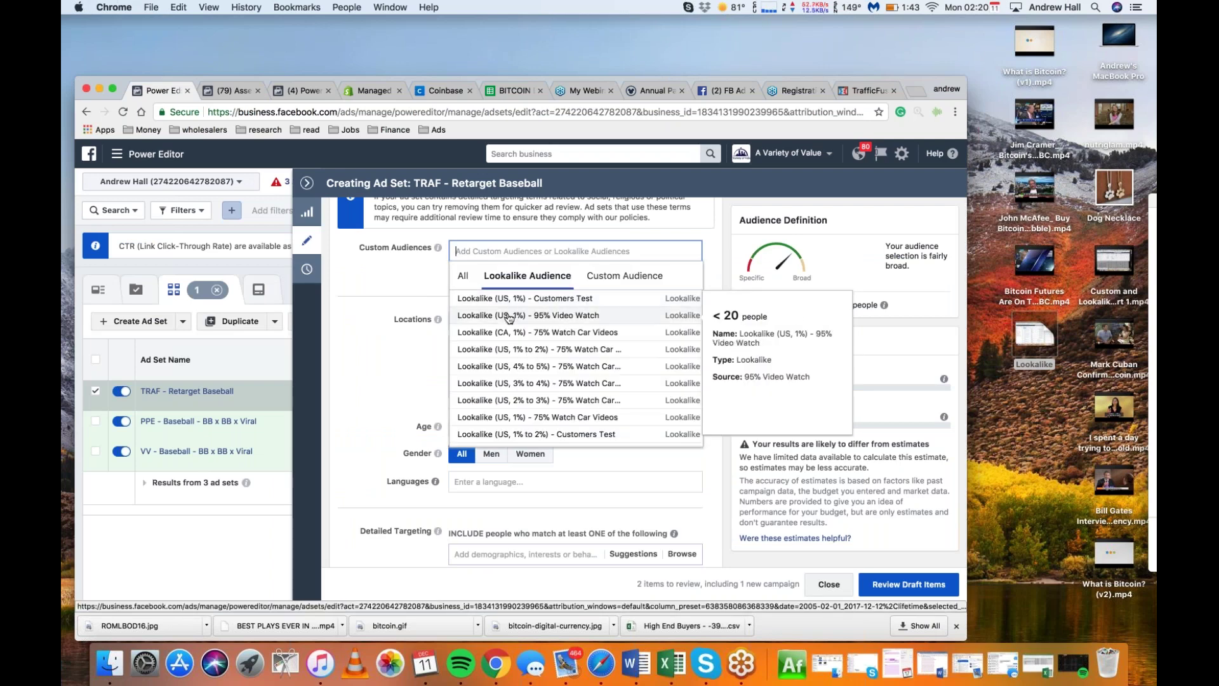
left_click(509, 316)
left_click(375, 352)
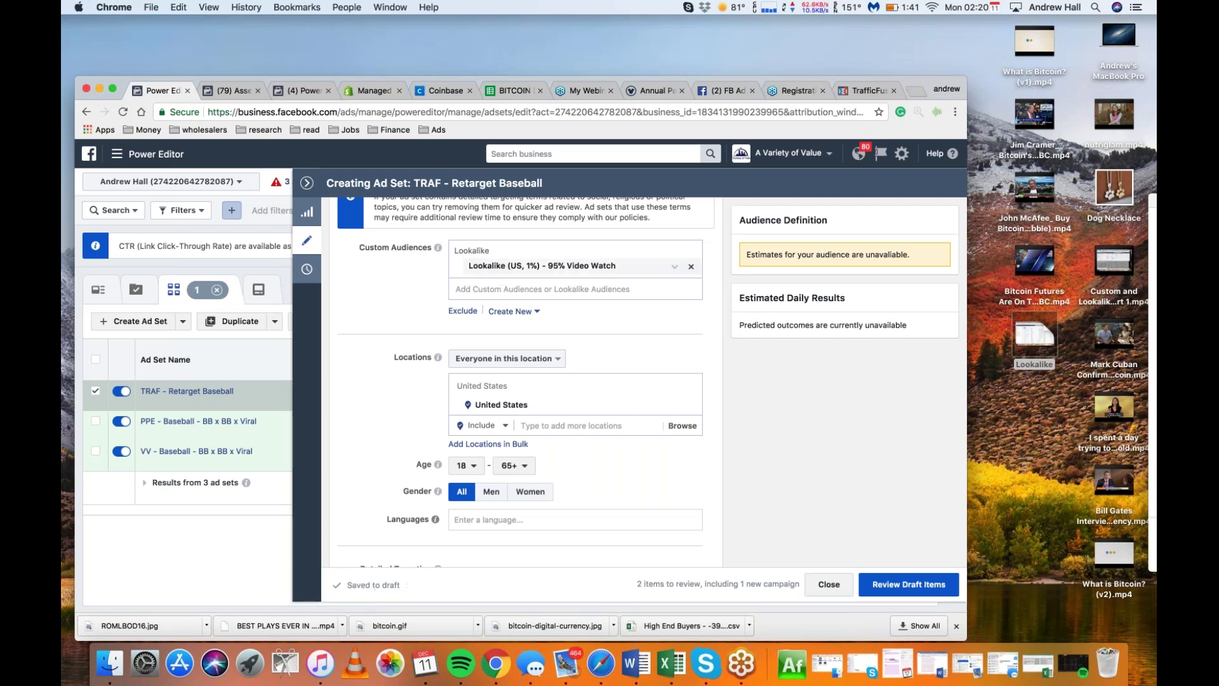
left_click(691, 267)
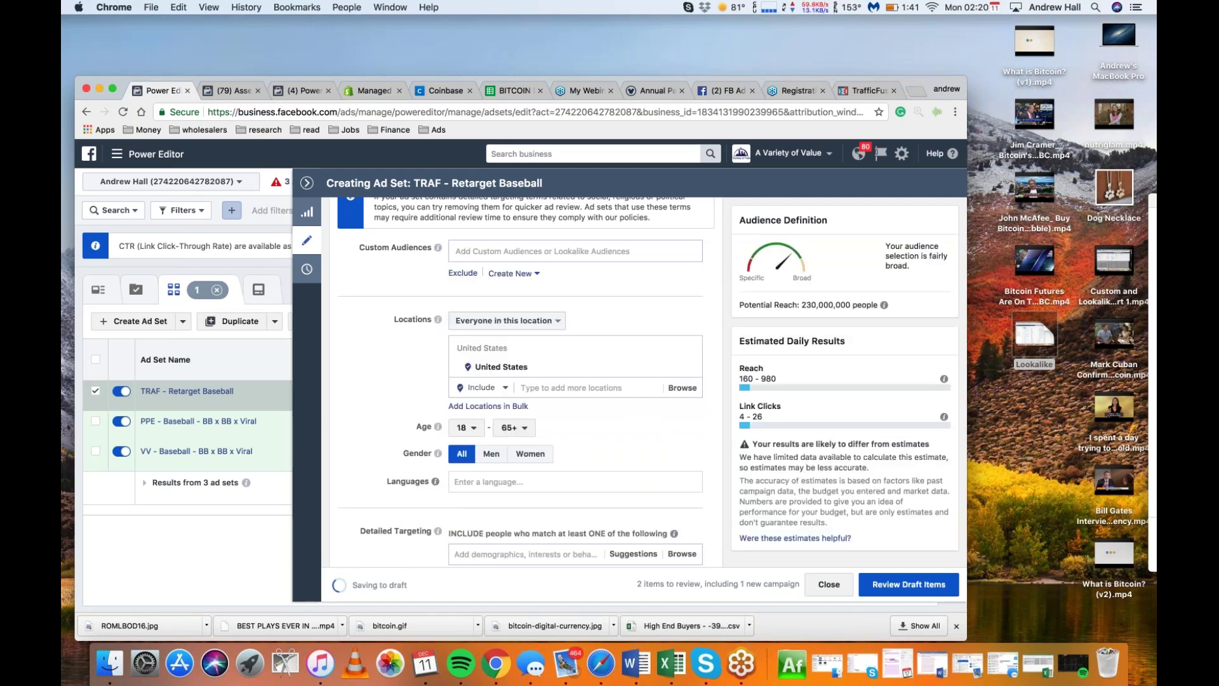
- Add the 75% Watch Car Videos custom audience to the TRAF - Retarget Baseball ad set
left_click(522, 251)
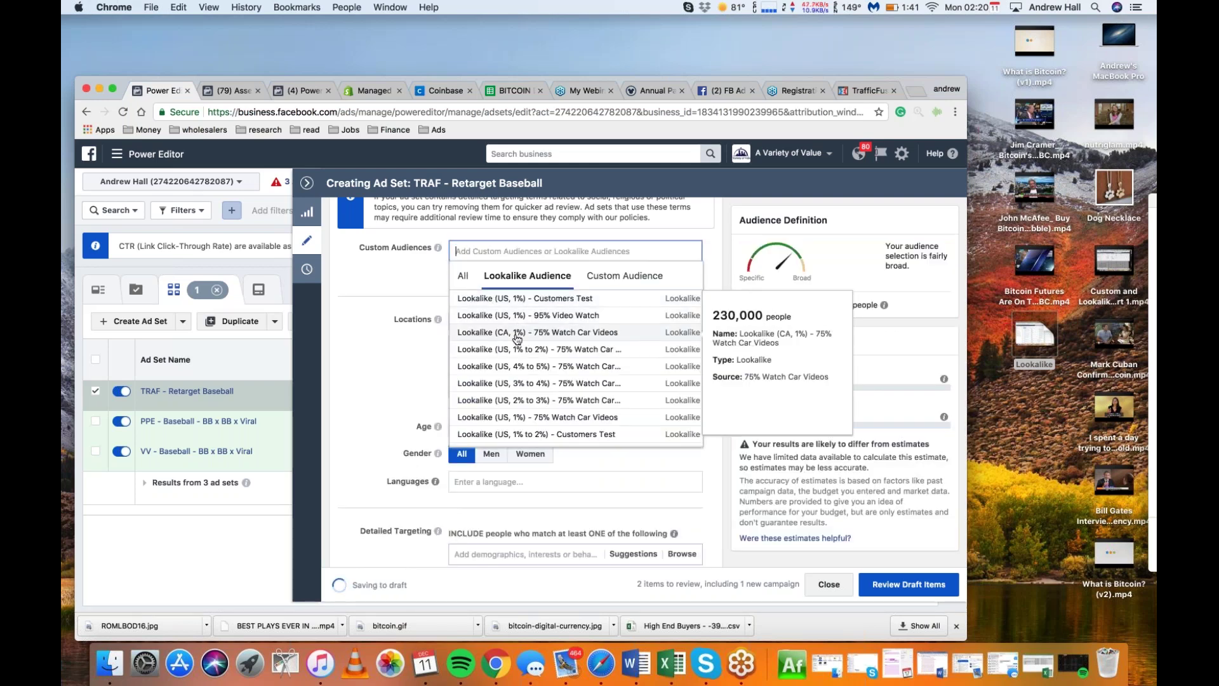
left_click(624, 276)
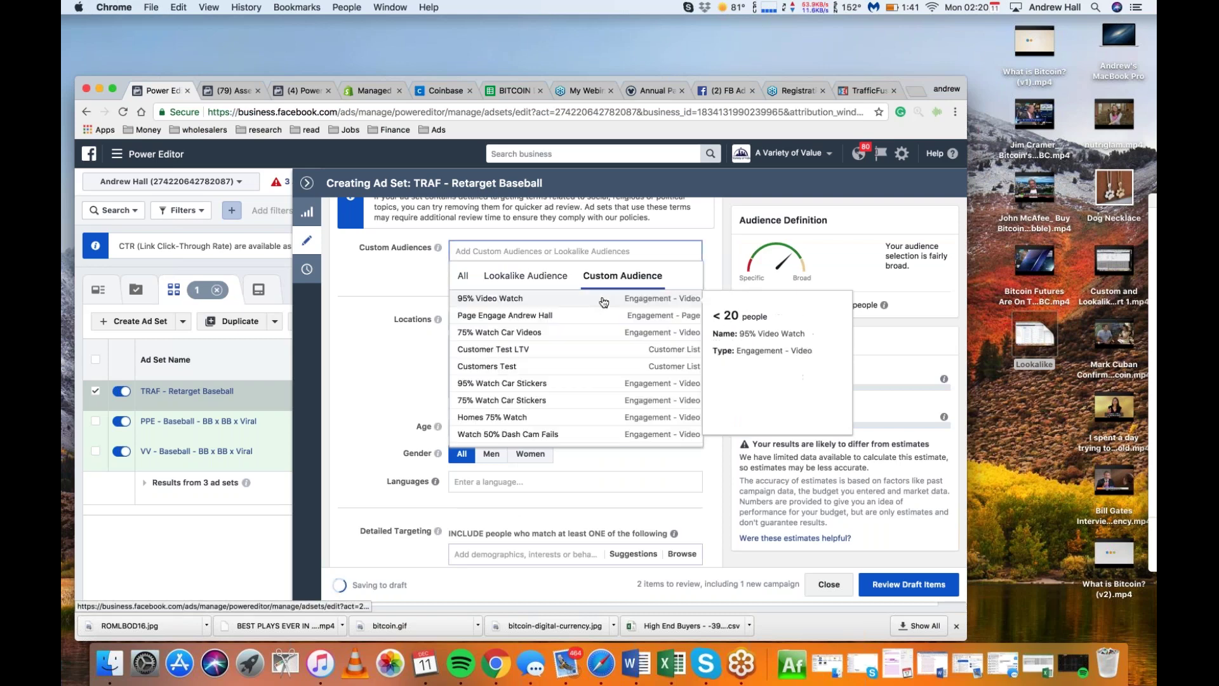
left_click(557, 334)
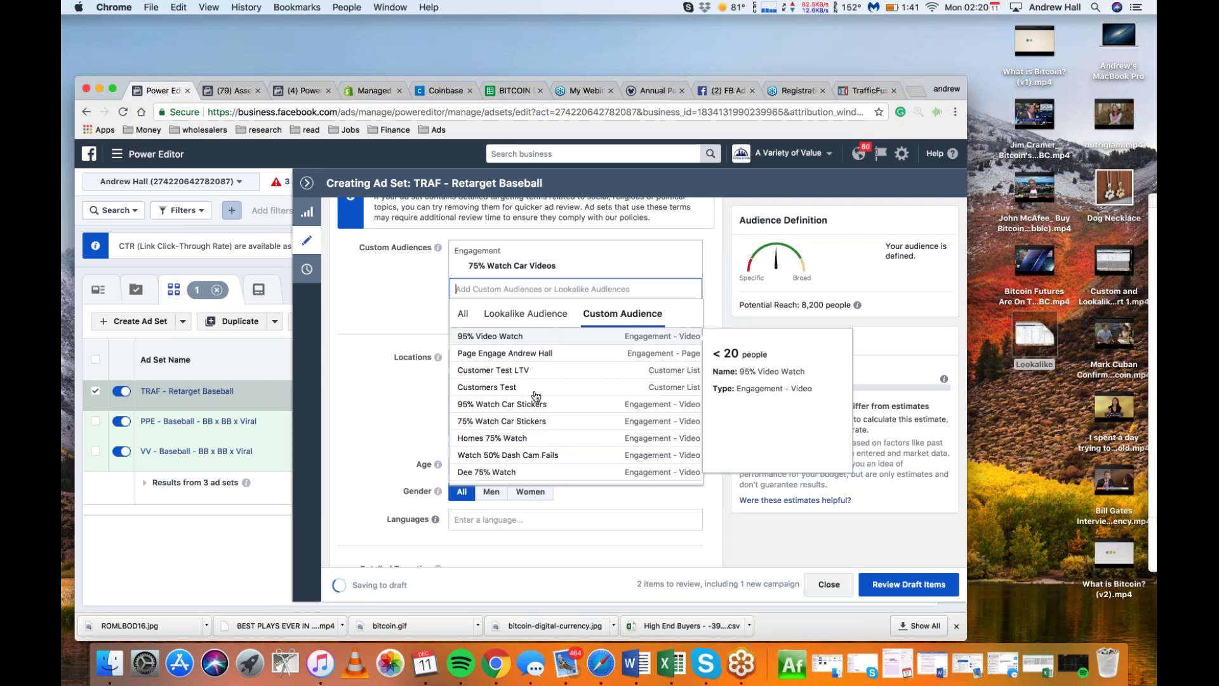
left_click(398, 374)
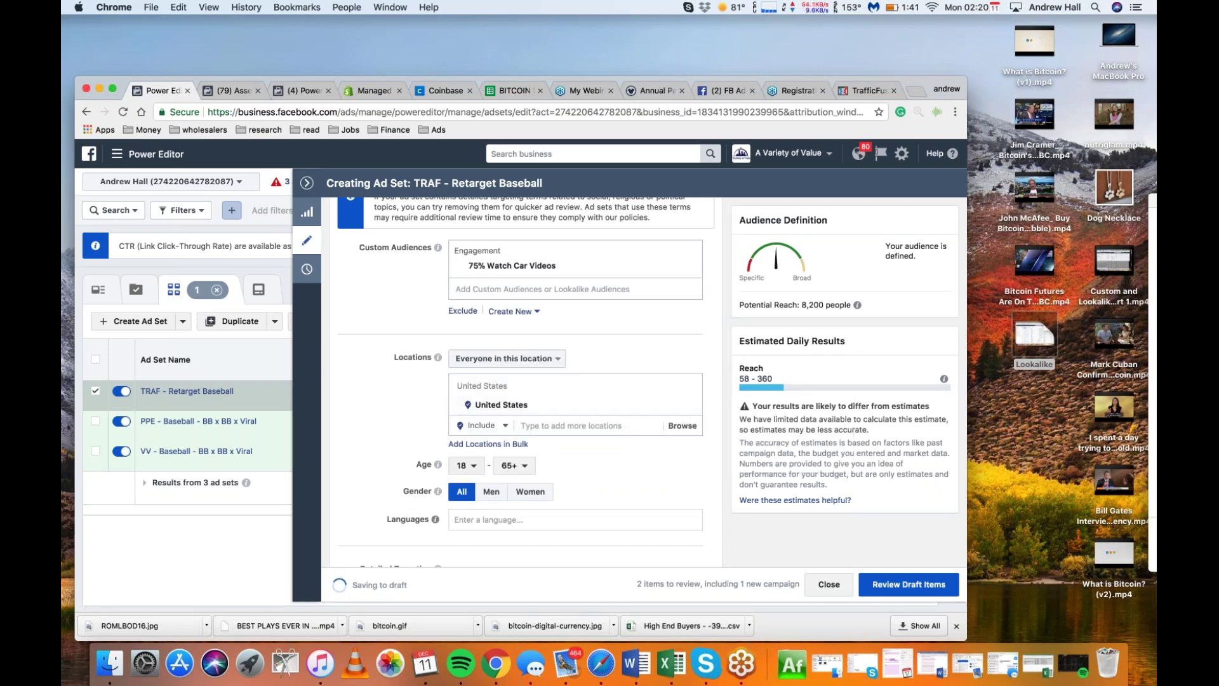
- Open aliexpress.com in a new browser tab, dismiss the promotional pop-up and search for baseball
left_click(915, 91)
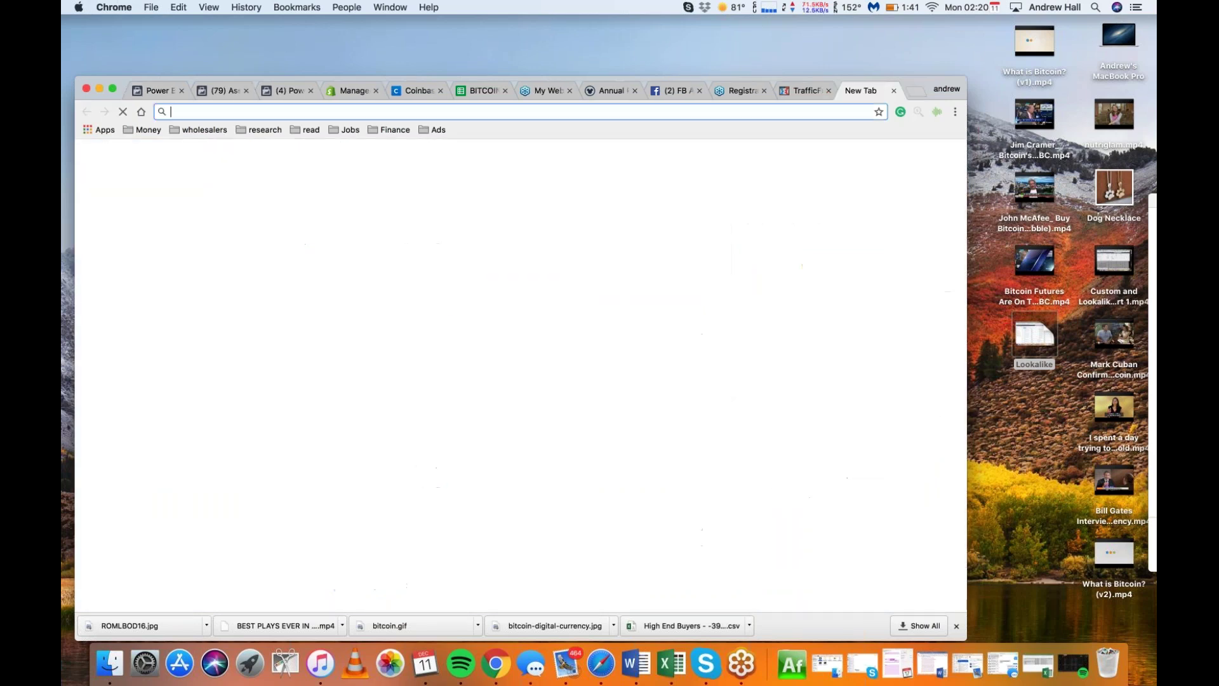
type("aliexpress.com")
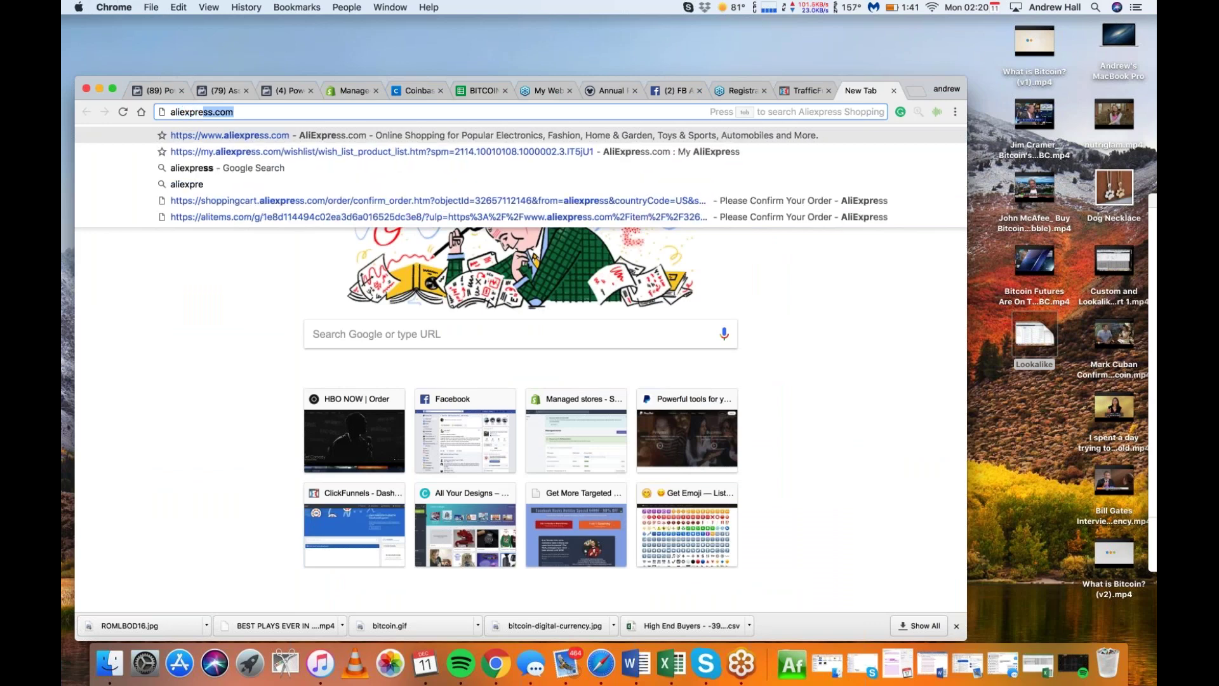
key("Return")
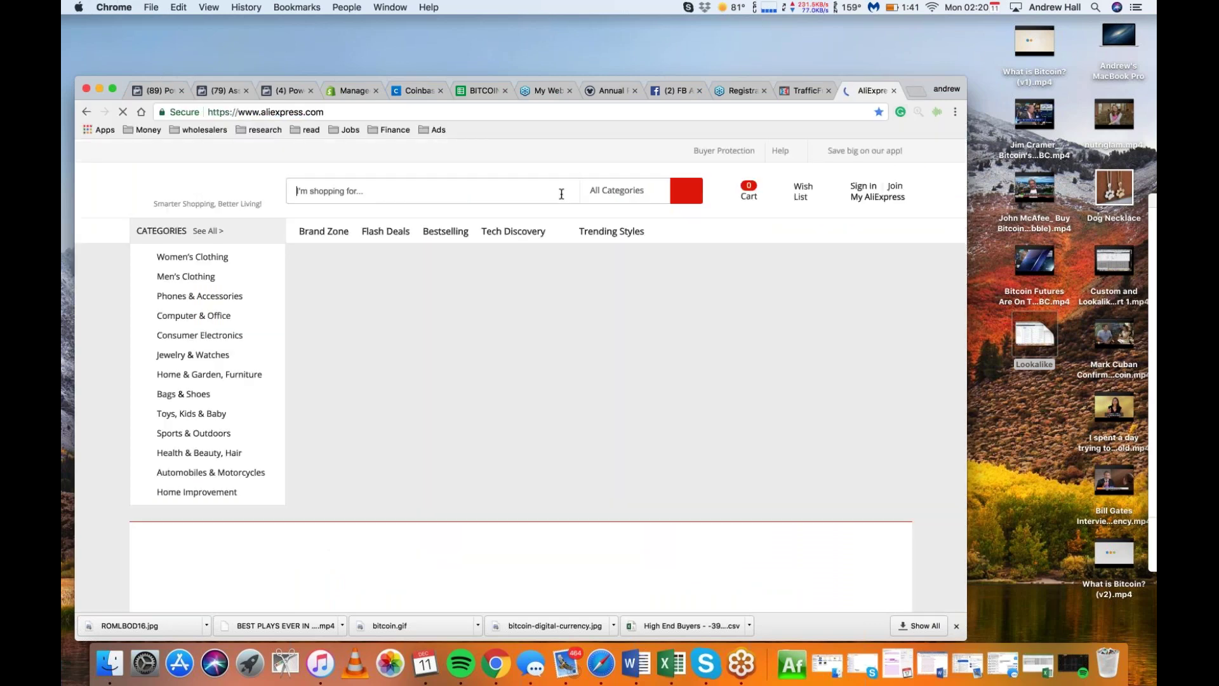
type("b")
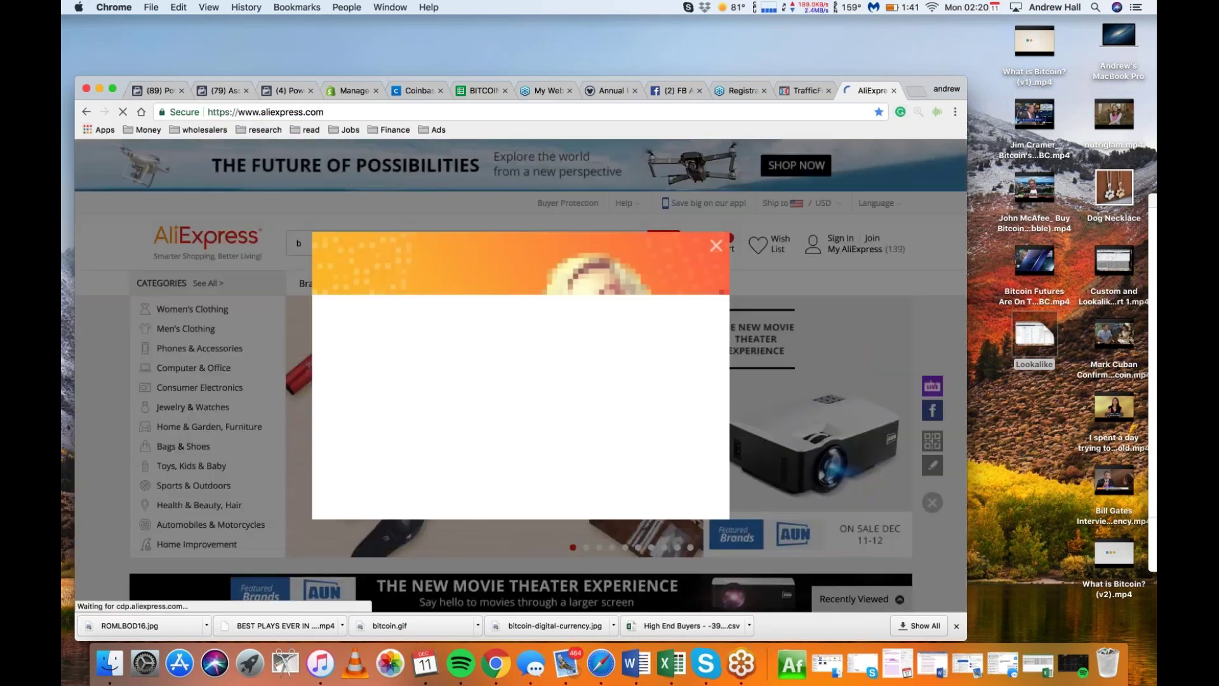
left_click(716, 246)
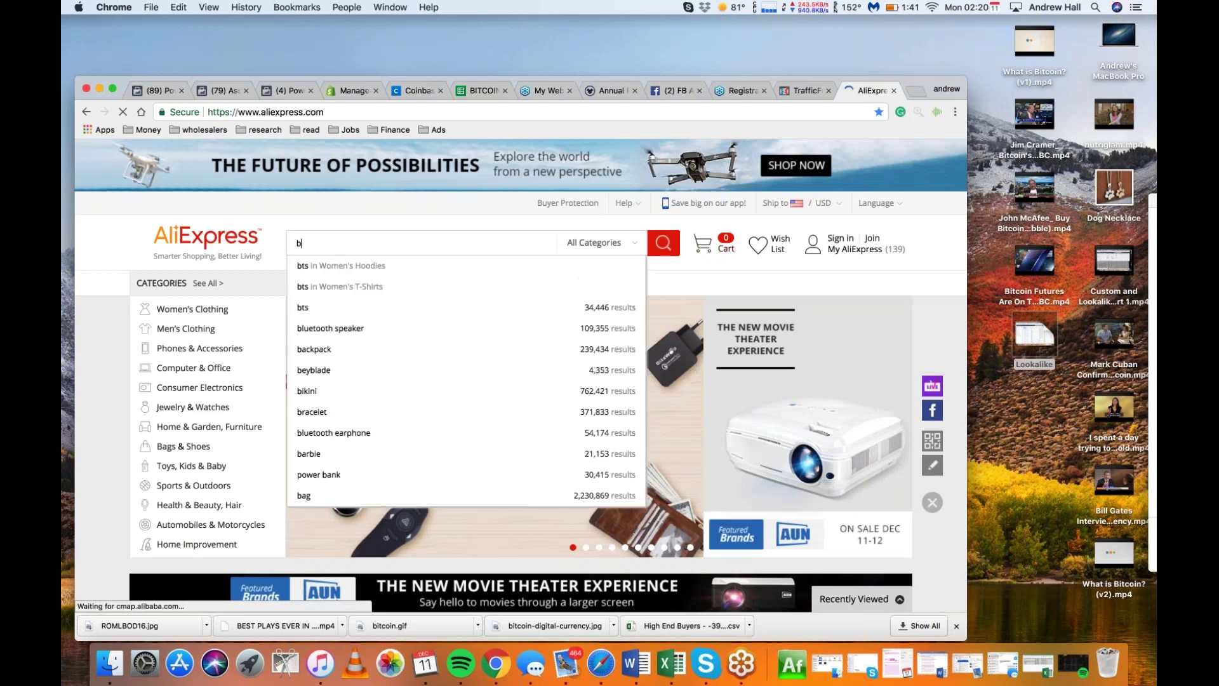
type("aseball")
key("Return")
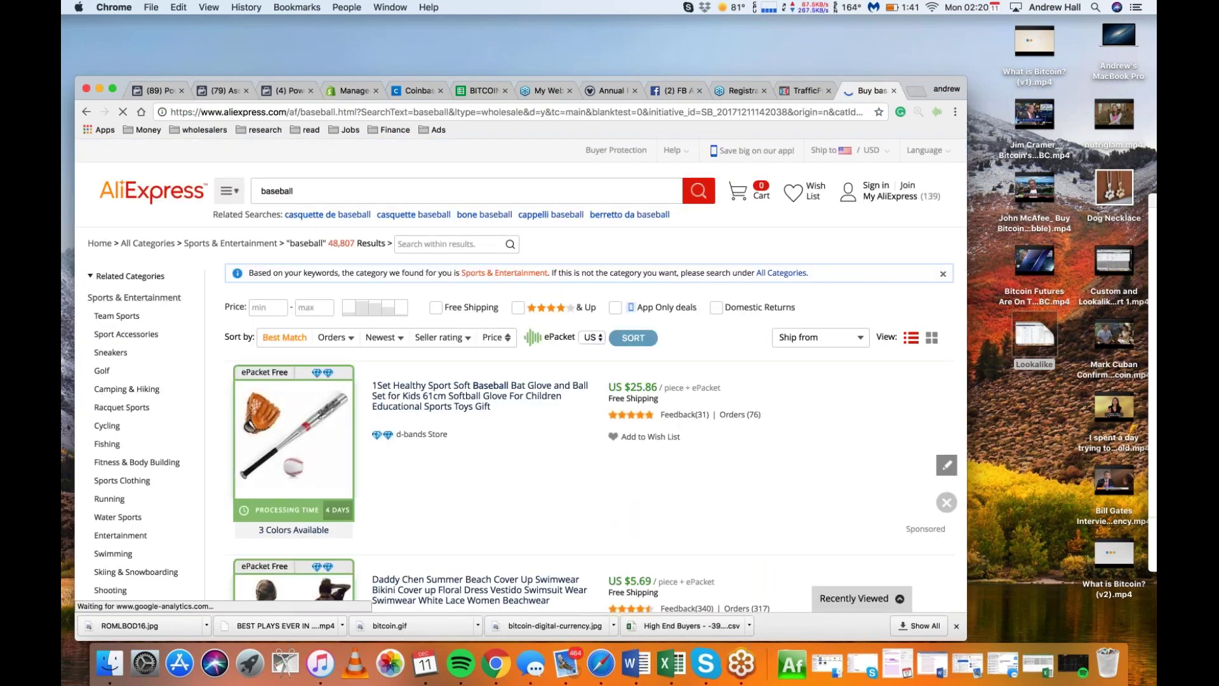
- View the listing for the kids' soft baseball bat, glove and ball set and close it
scroll(767, 449, "down", 3)
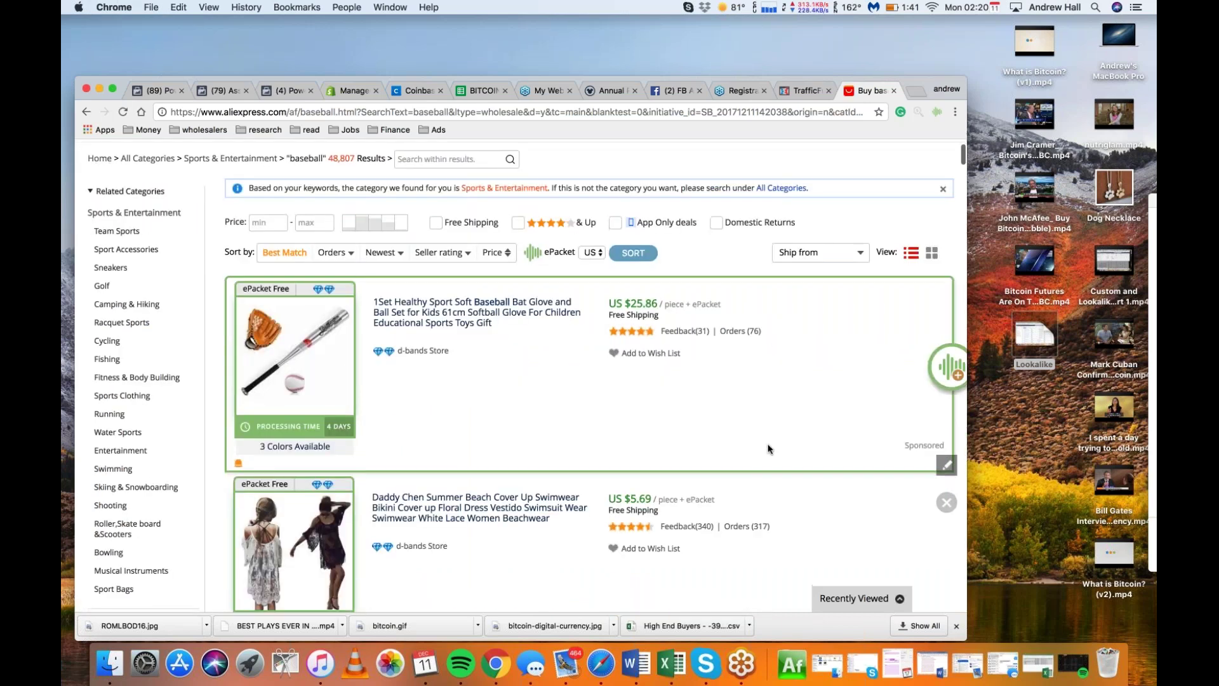
left_click(472, 302)
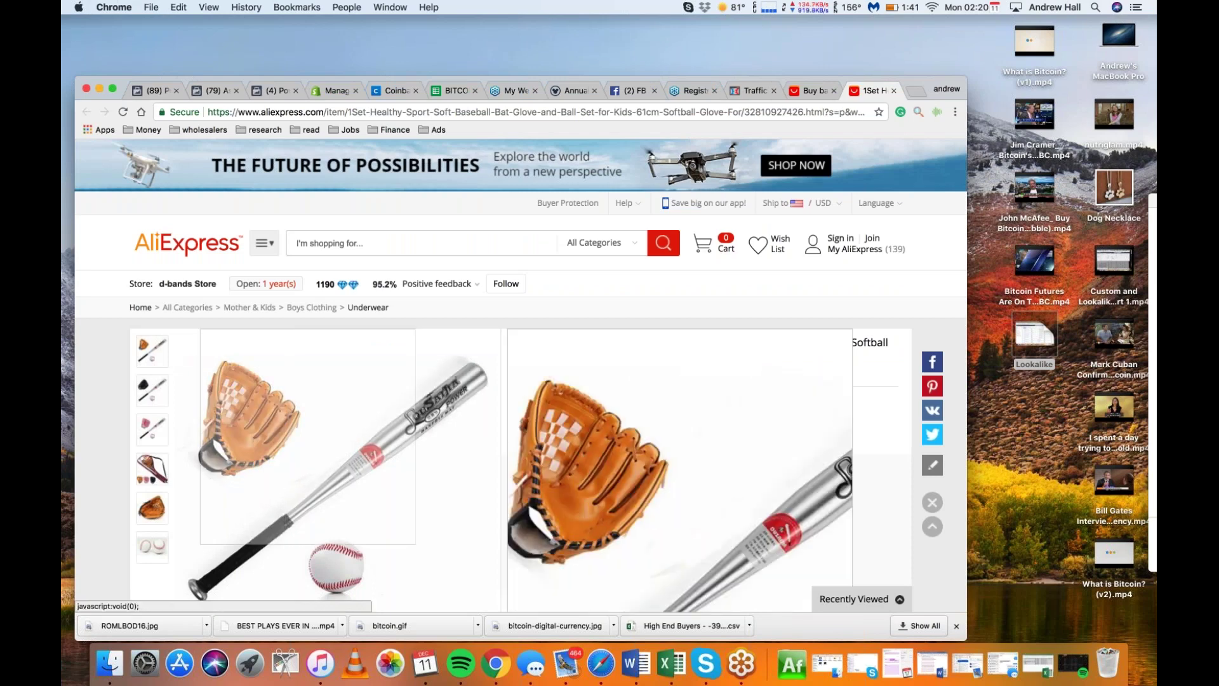
left_click(894, 90)
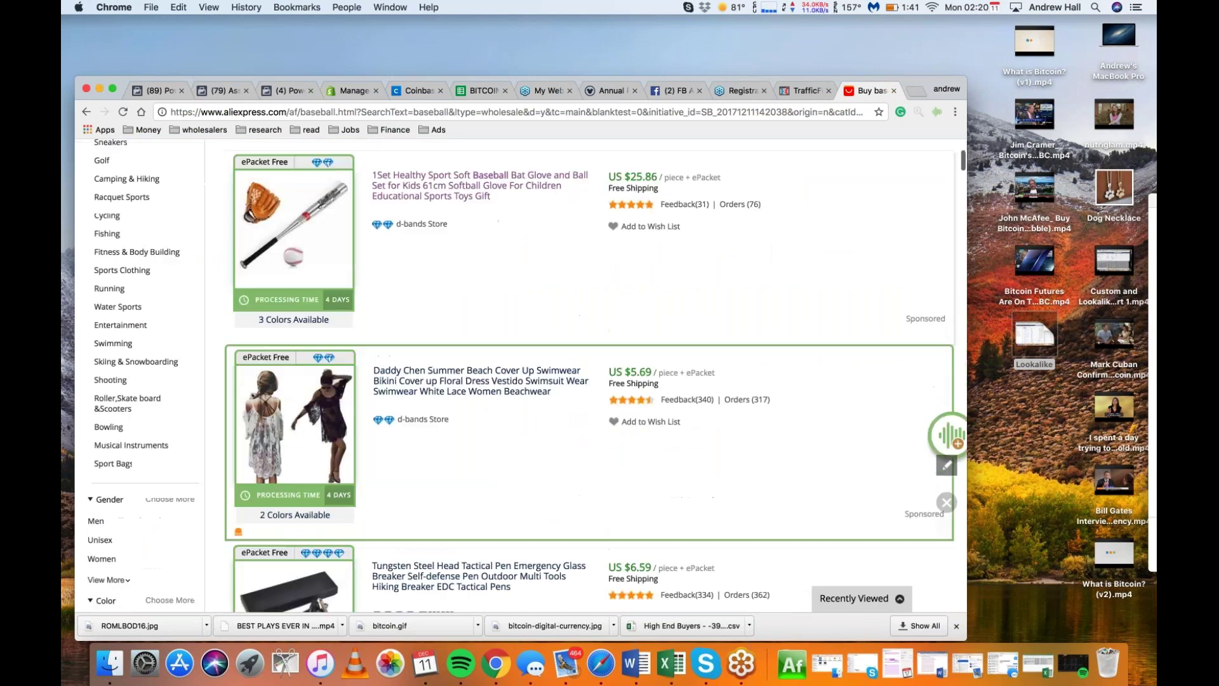
- Look through the baseball products and sort them by orders to examine the best sellers
scroll(591, 375, "down", 10)
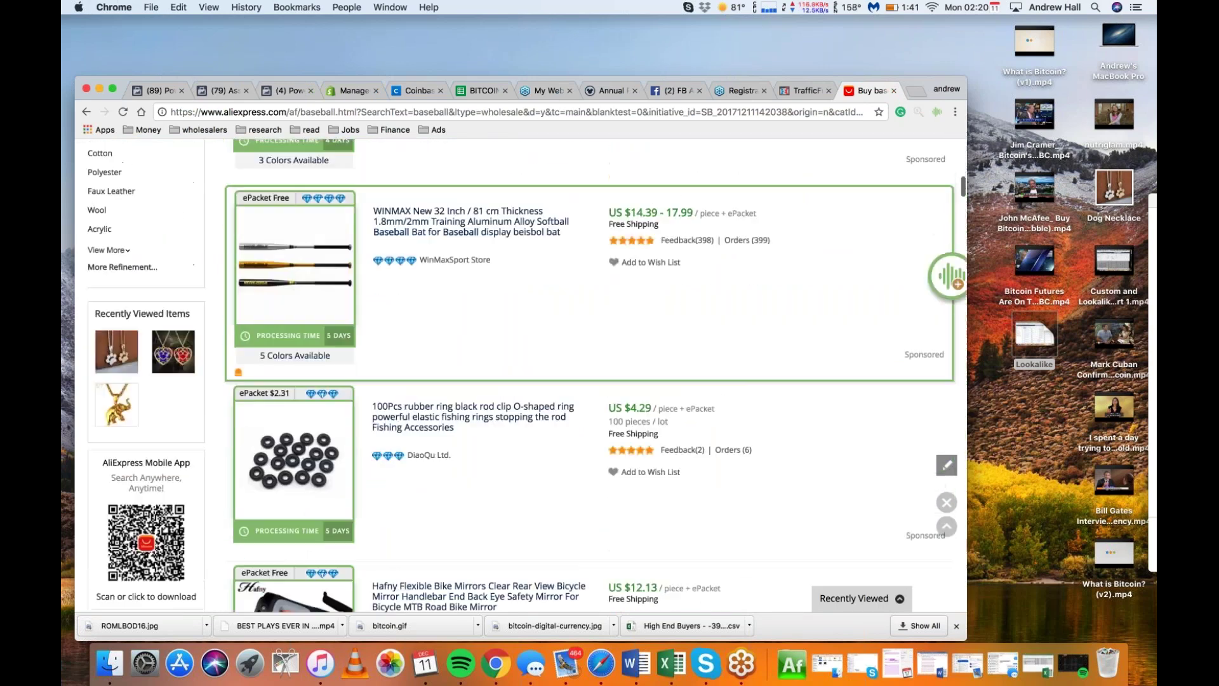
scroll(591, 375, "down", 2)
scroll(590, 374, "up", 13)
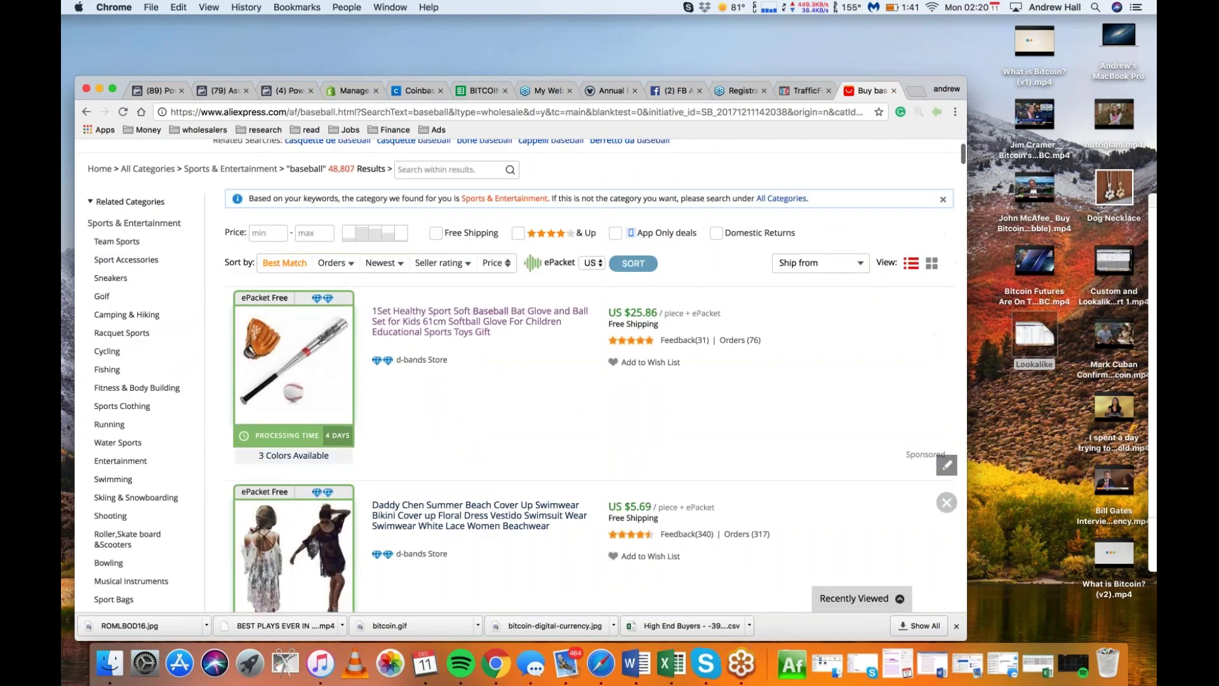
left_click(335, 337)
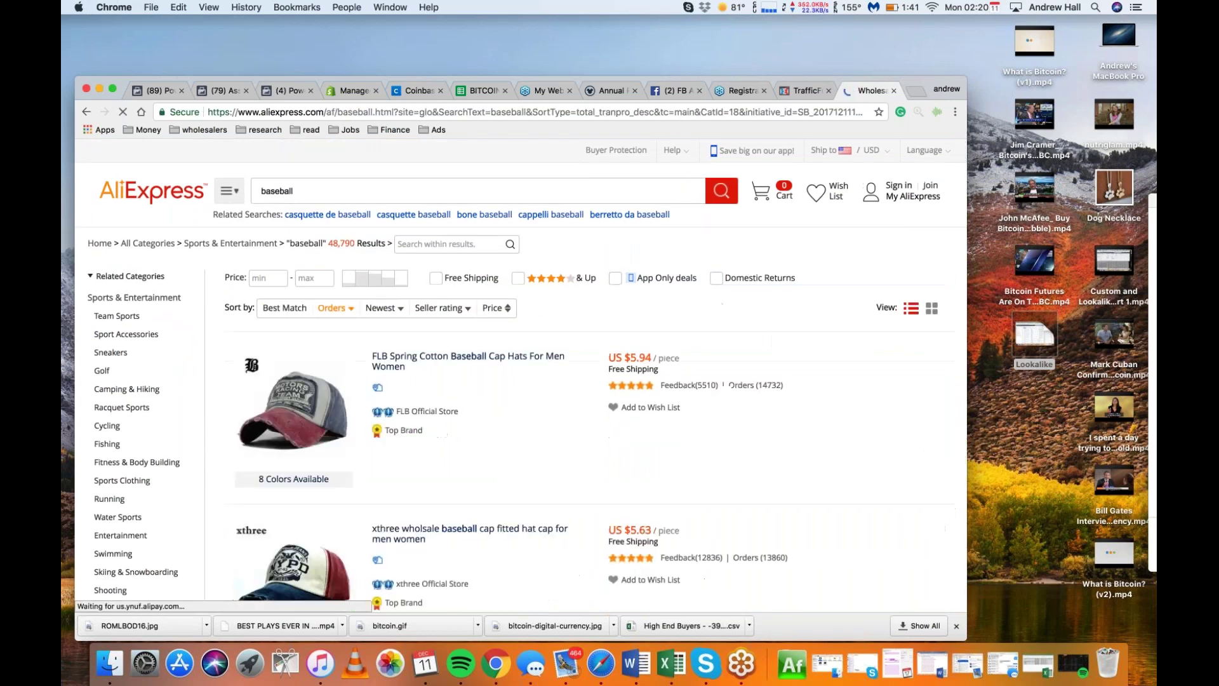
scroll(462, 411, "down", 4)
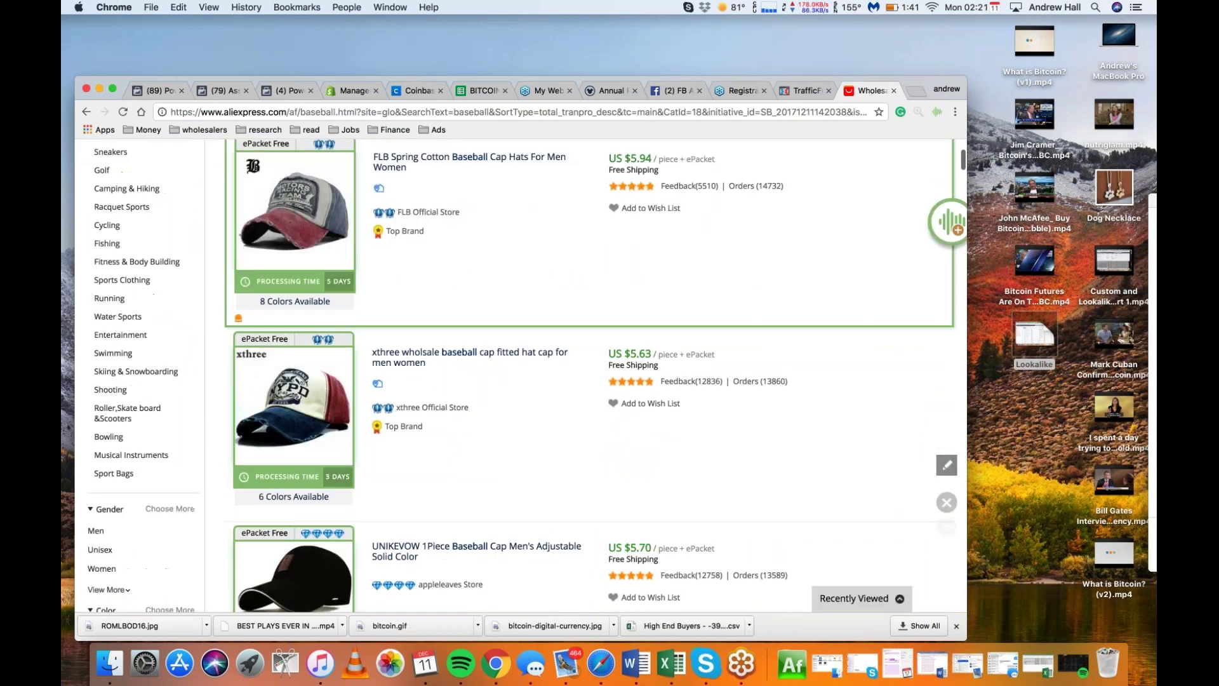
scroll(595, 375, "down", 5)
scroll(596, 375, "up", 10)
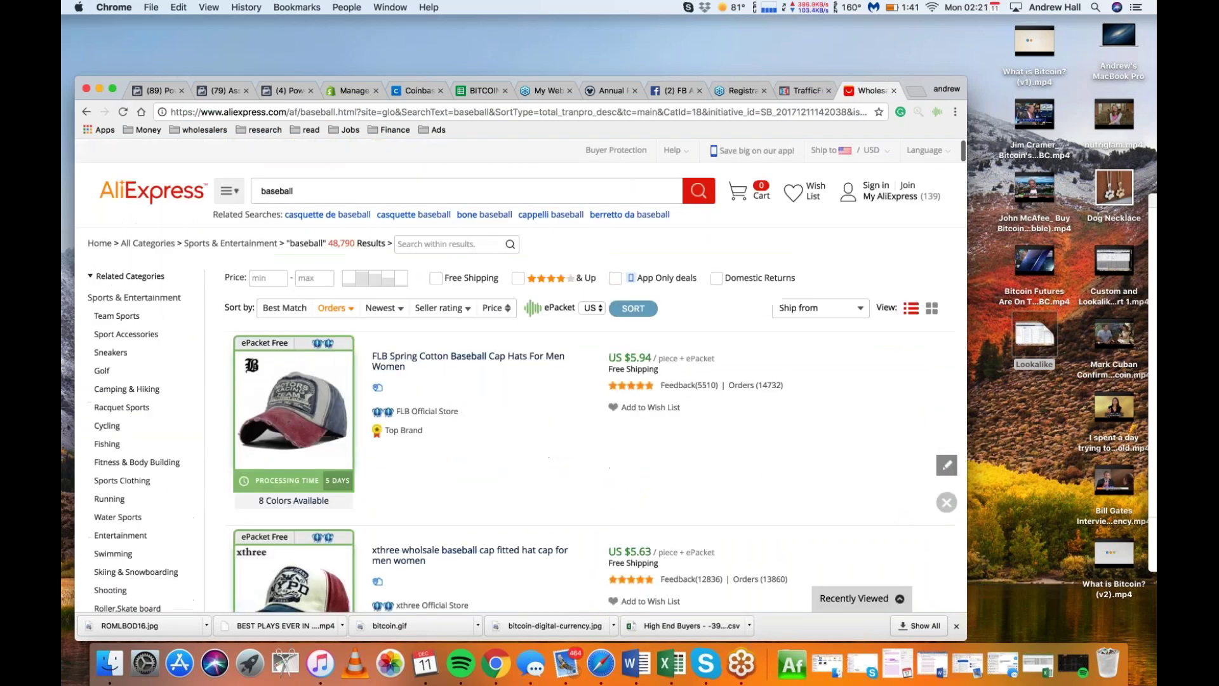
- Search AliExpress for baseball gear
left_click(389, 191)
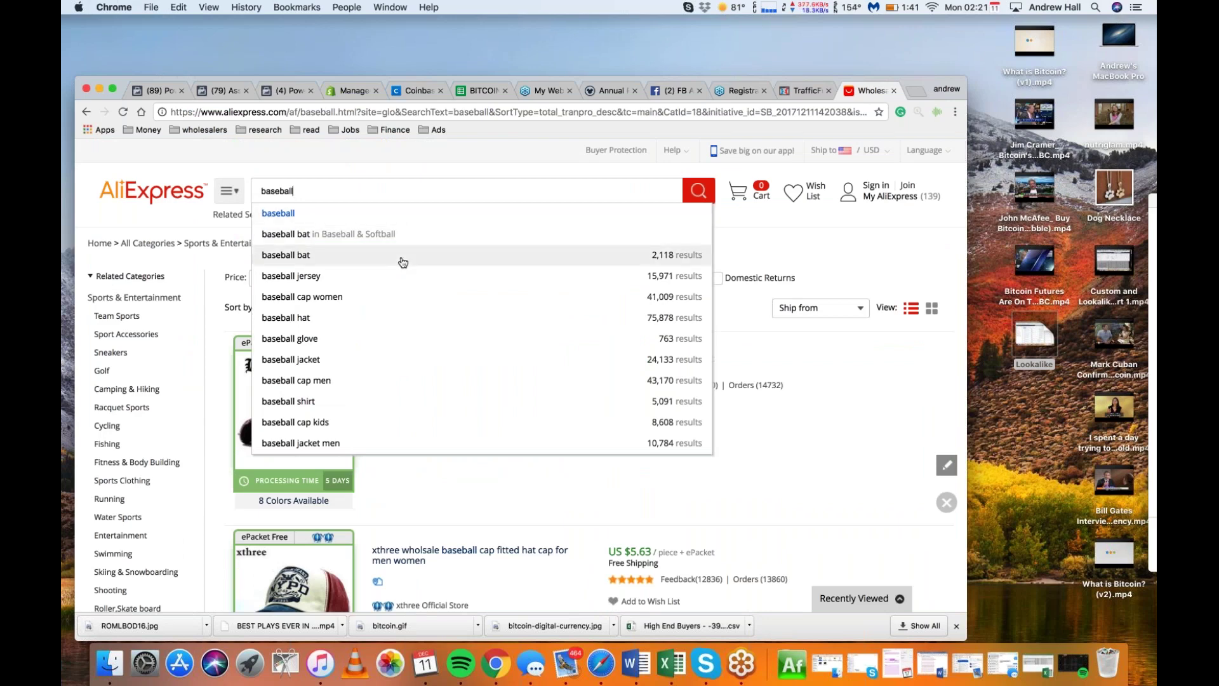
type("gear")
key("Return")
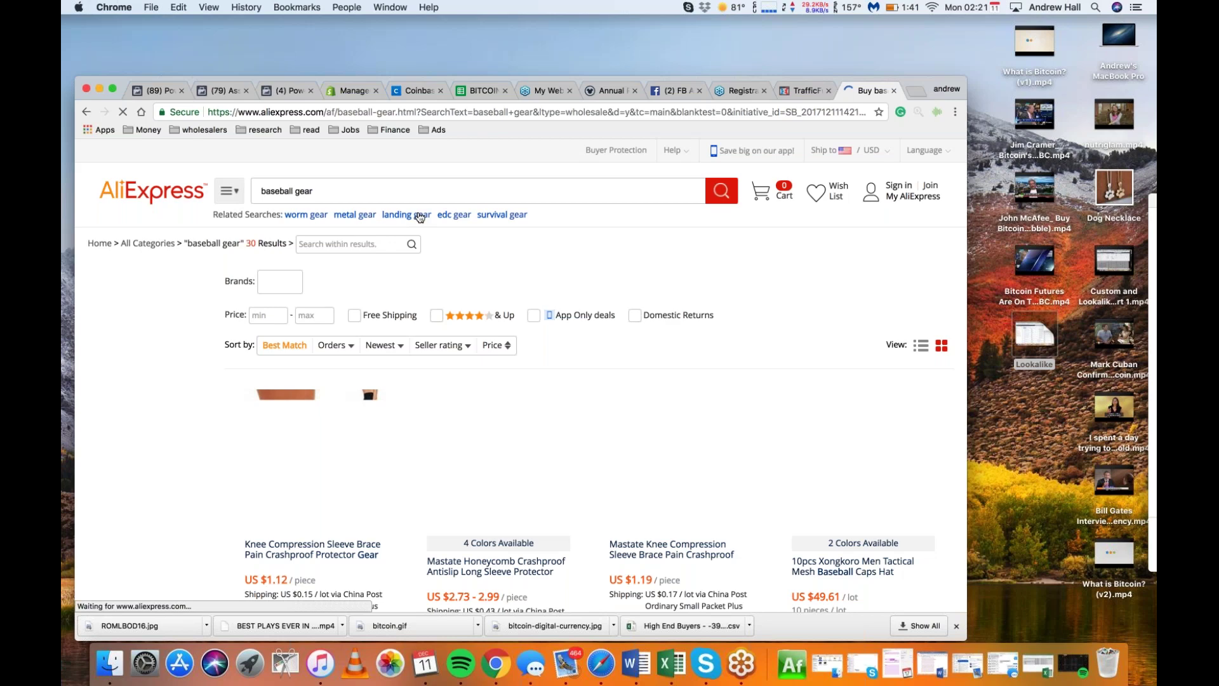
- Remove the word gear from the search term and run the product search again
left_click(409, 192)
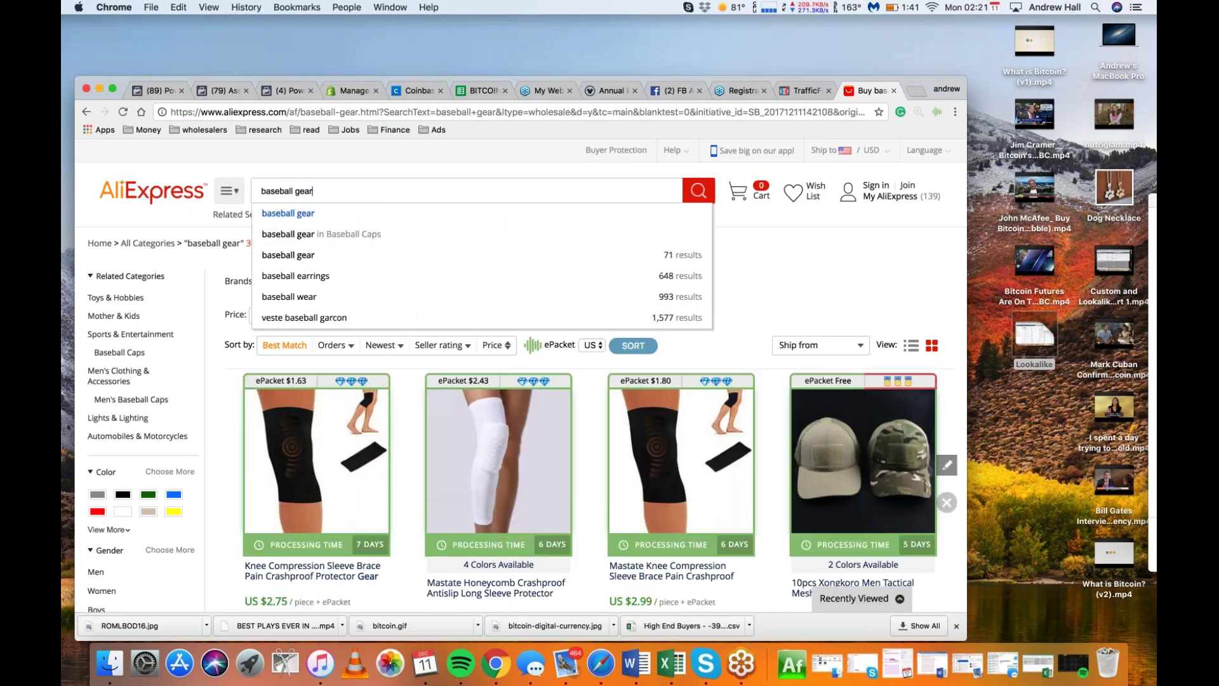
key("BackSpace")
key("BackSpace")
key("BackSpace")
key("BackSpace")
key("Return")
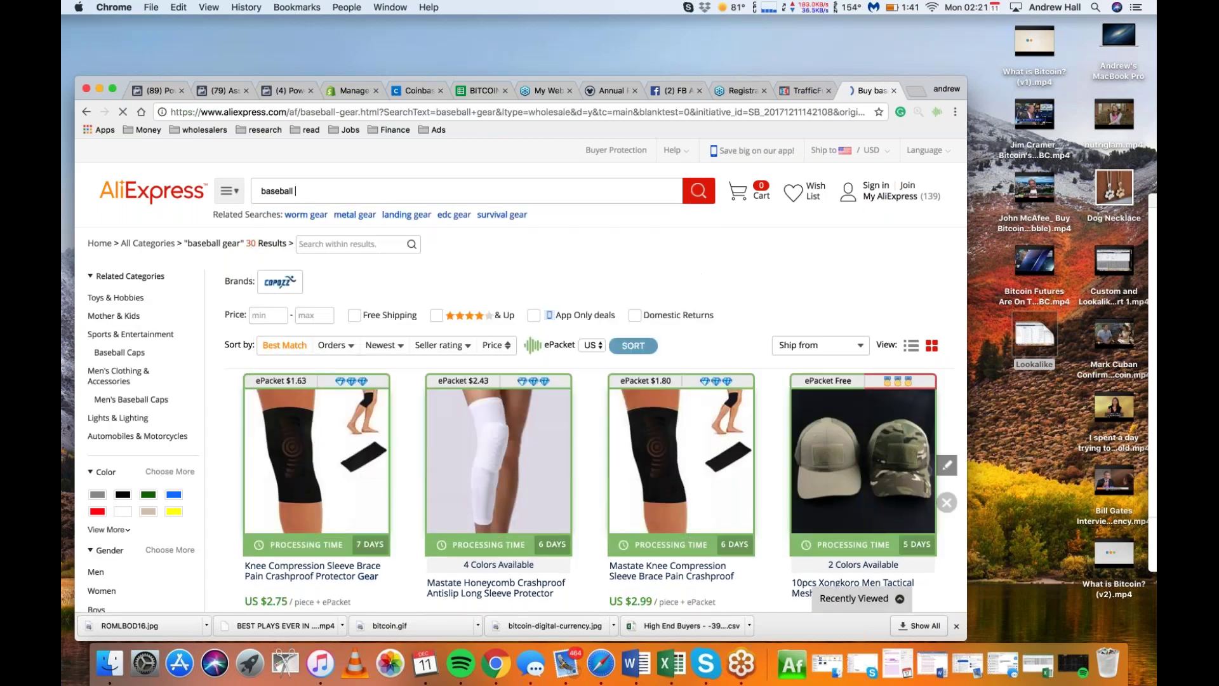
- Sort the new baseball results by orders and examine the most-ordered products down the list
left_click(331, 341)
scroll(534, 482, "down", 3)
scroll(534, 482, "down", 10)
scroll(533, 482, "down", 15)
scroll(533, 482, "down", 10)
scroll(533, 381, "down", 12)
scroll(532, 481, "up", 15)
scroll(532, 481, "up", 5)
- Change the search term to "ball baseball", run the search and look over the first products
left_click(459, 185)
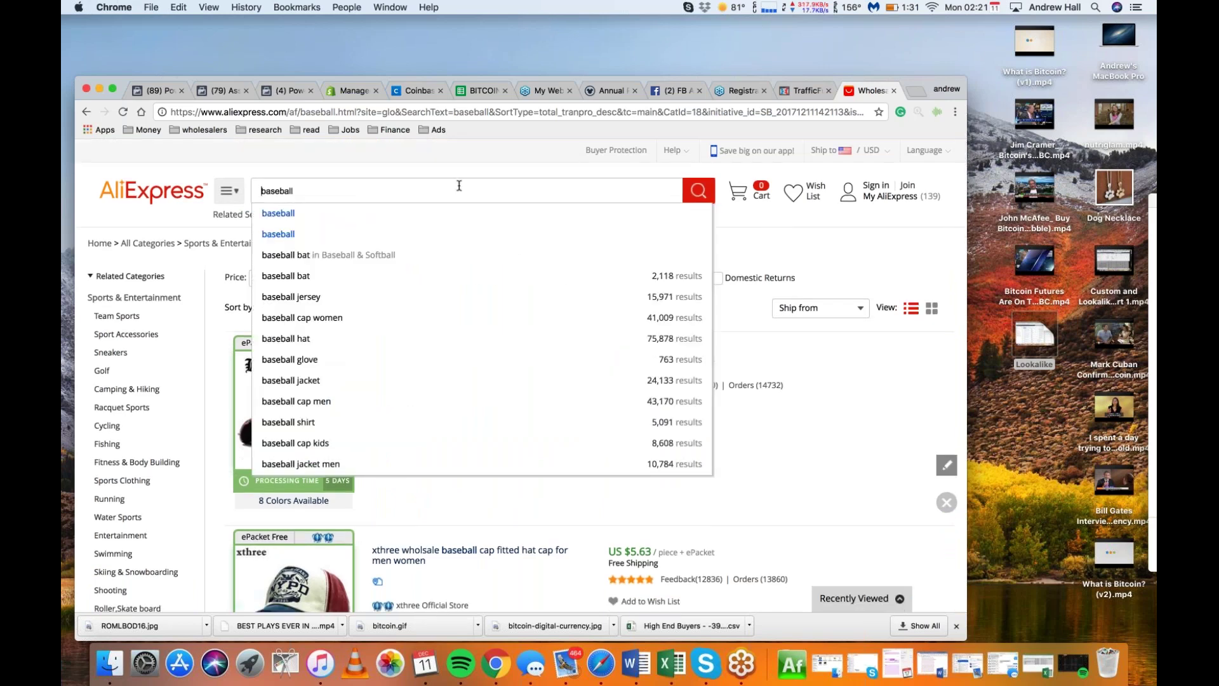
type("ball")
key("Return")
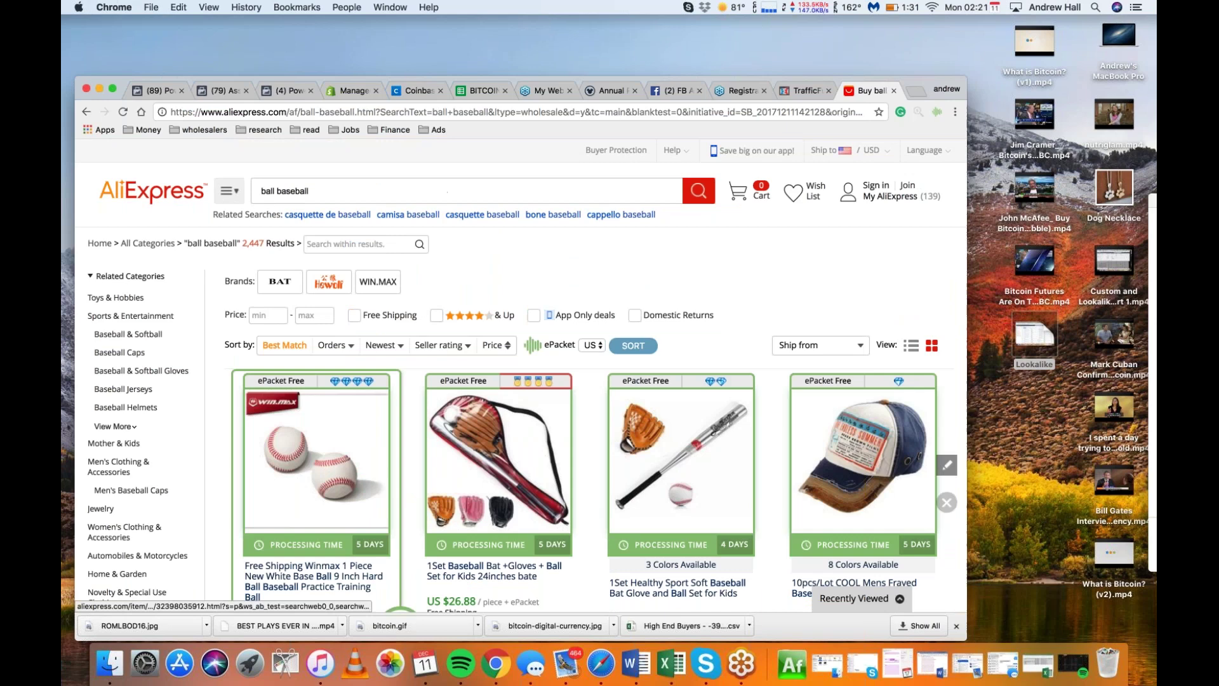
scroll(318, 457, "down", 1)
scroll(324, 438, "down", 4)
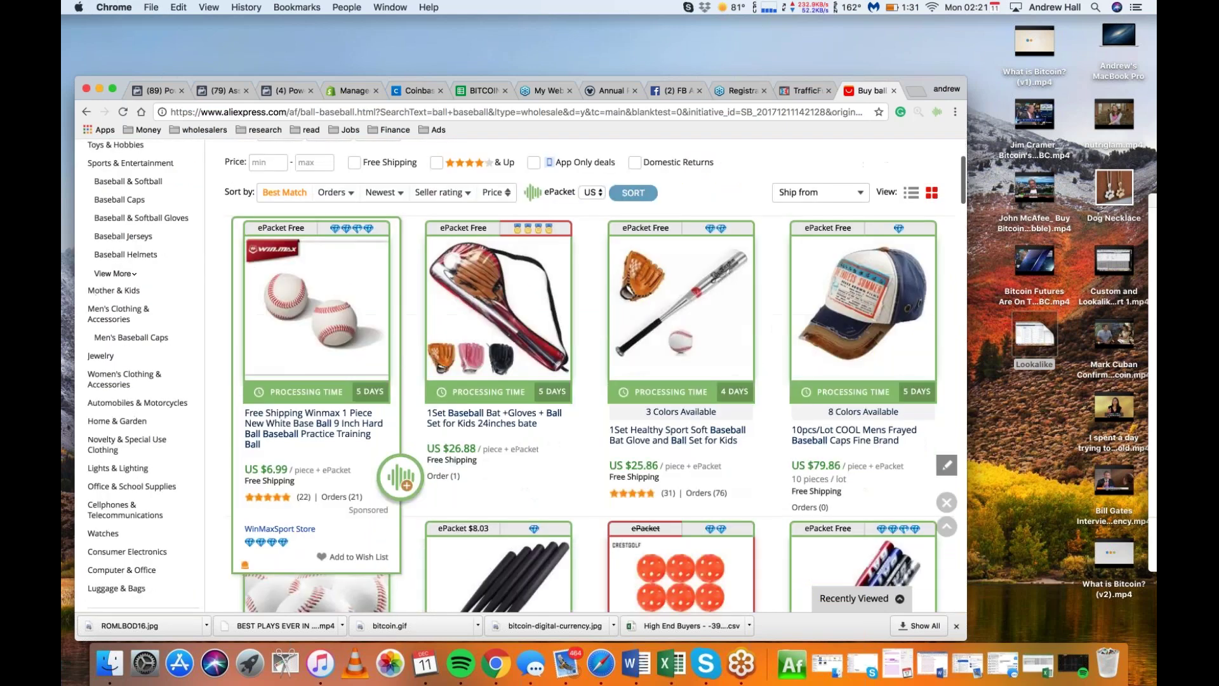
- Open the Winmax 9 inch hard ball baseball listing and examine its product photos and item specifics
left_click(342, 302)
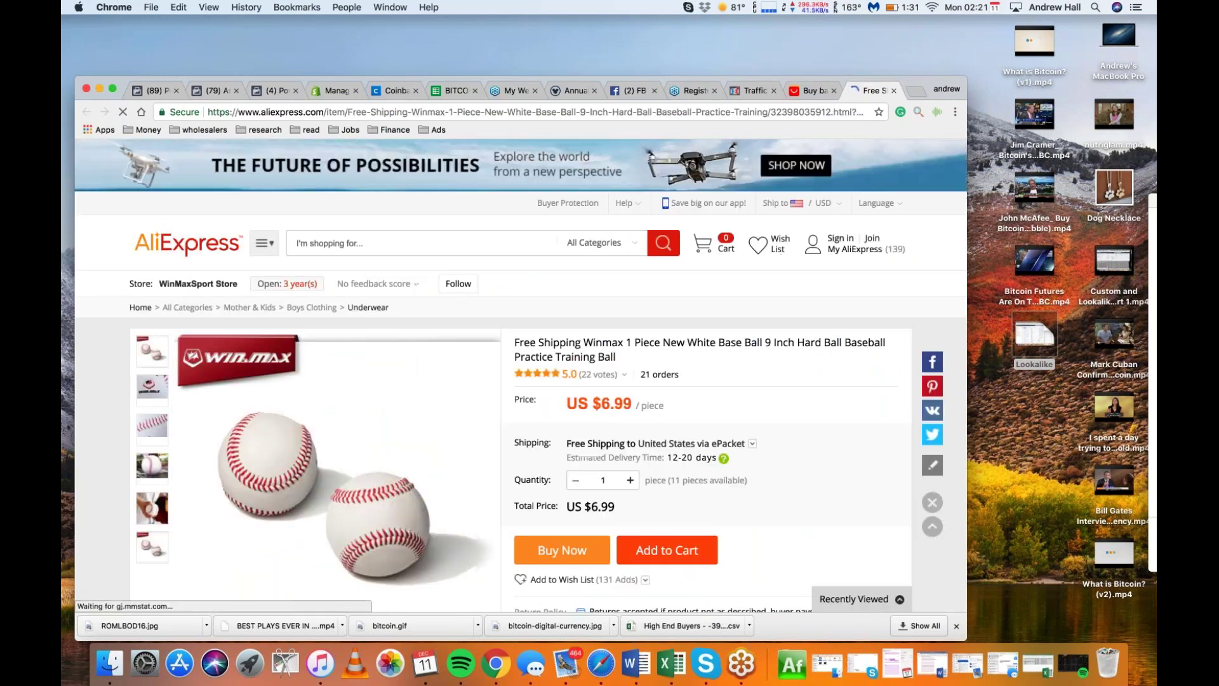
mouse_move(375, 492)
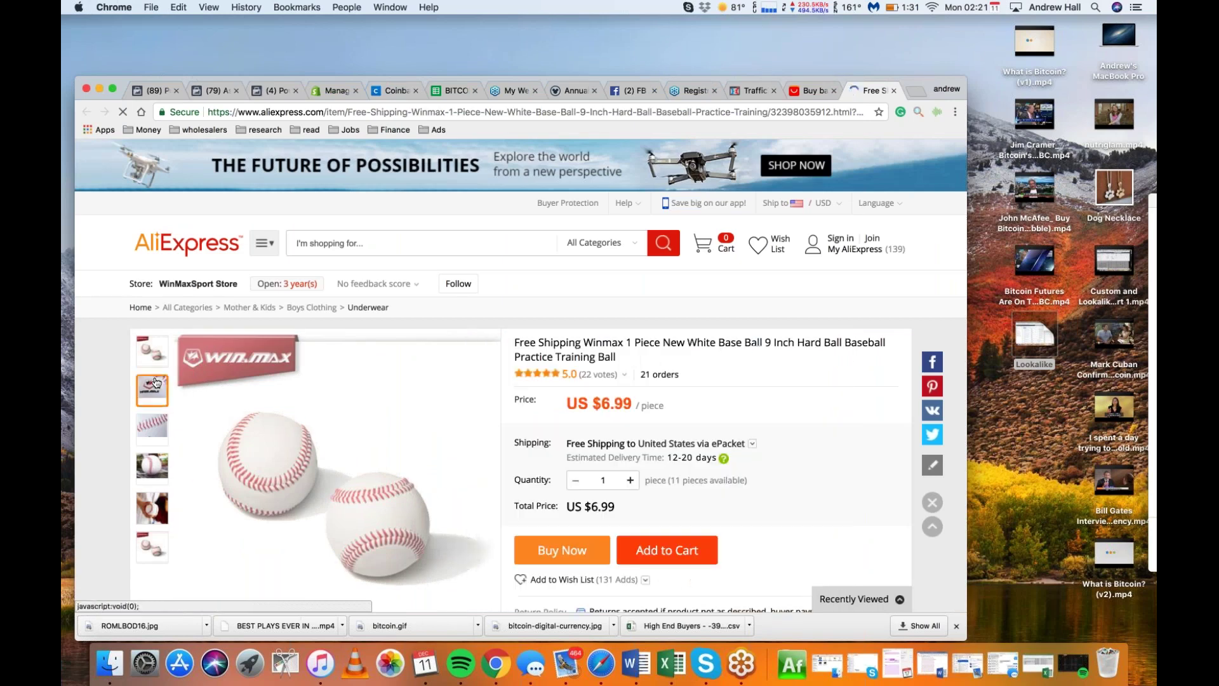
mouse_move(154, 471)
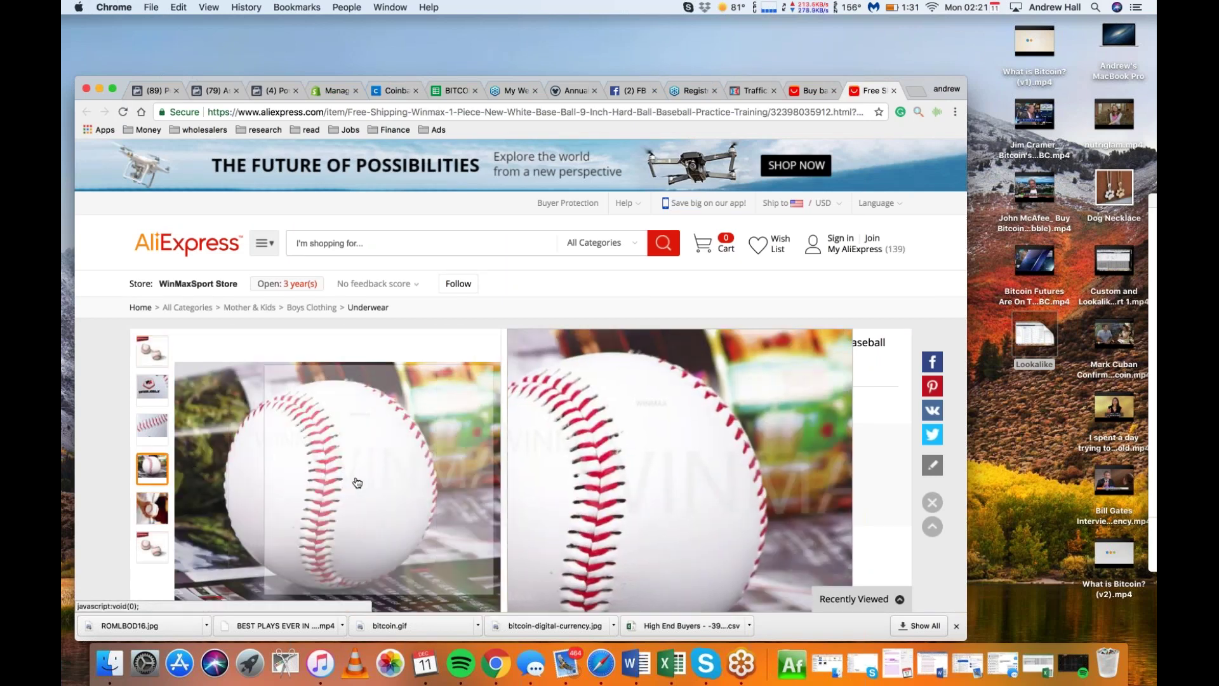
mouse_move(162, 504)
mouse_move(299, 459)
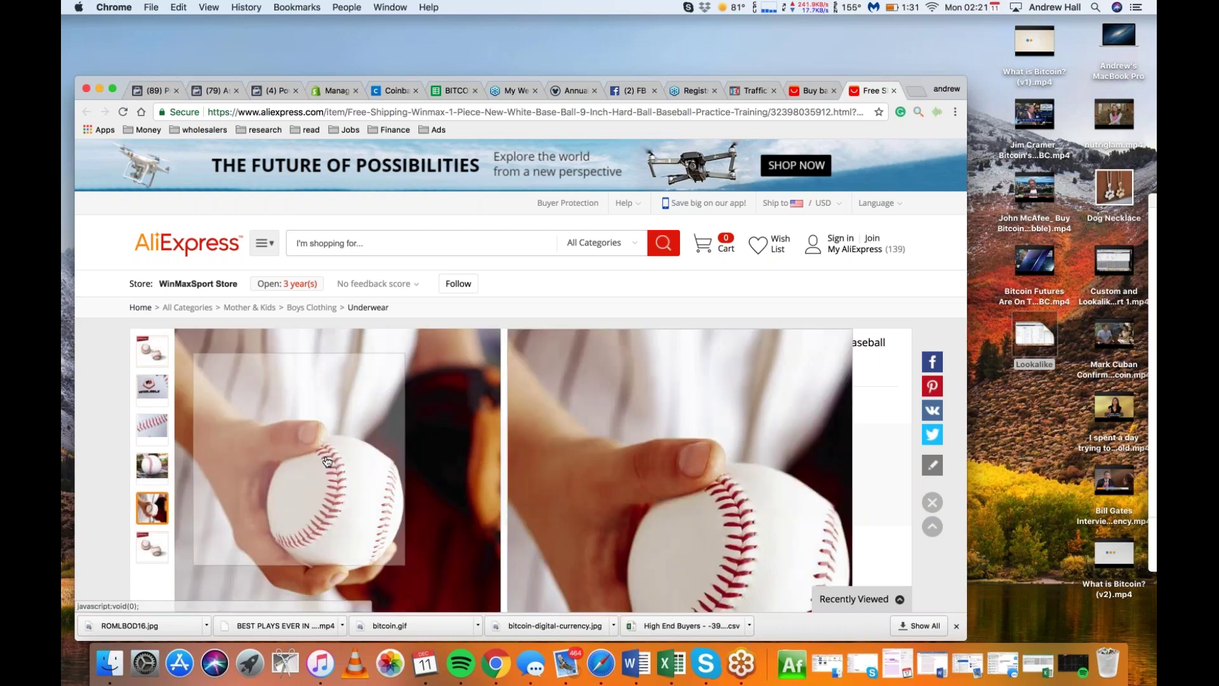
scroll(330, 462, "down", 1)
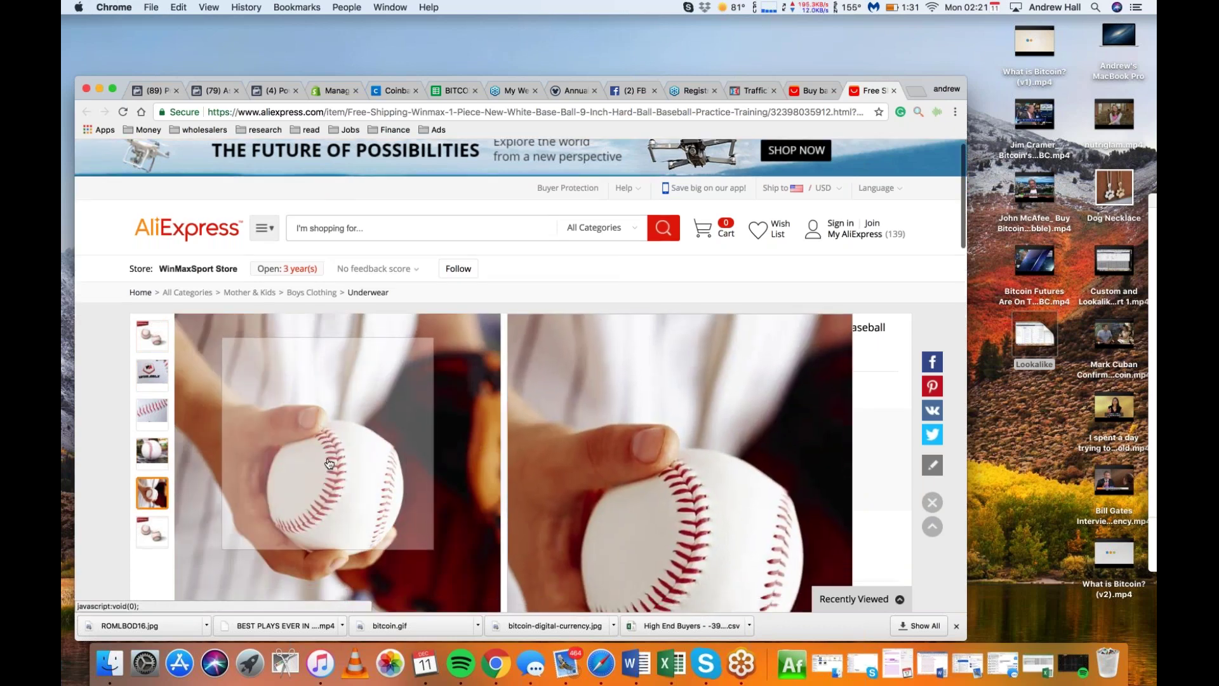
scroll(330, 462, "down", 3)
scroll(330, 462, "down", 10)
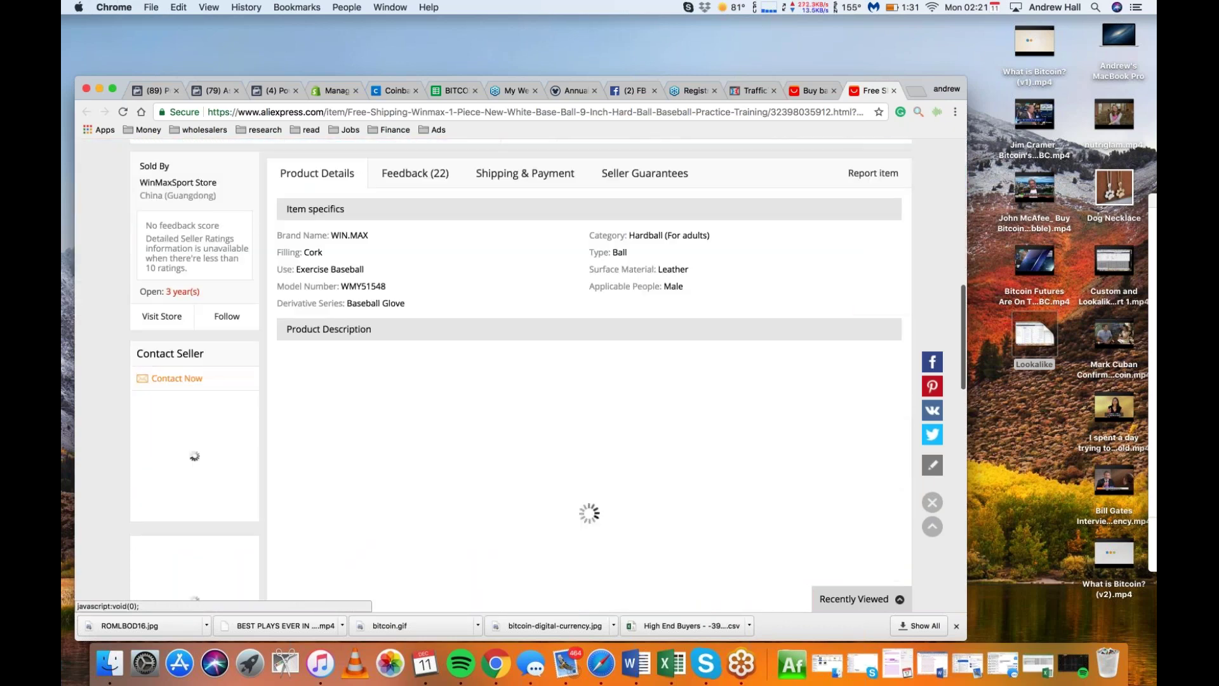
- Capture a screen selection with Grab of the photo showing a hand holding the baseball in the product description
scroll(590, 391, "down", 20)
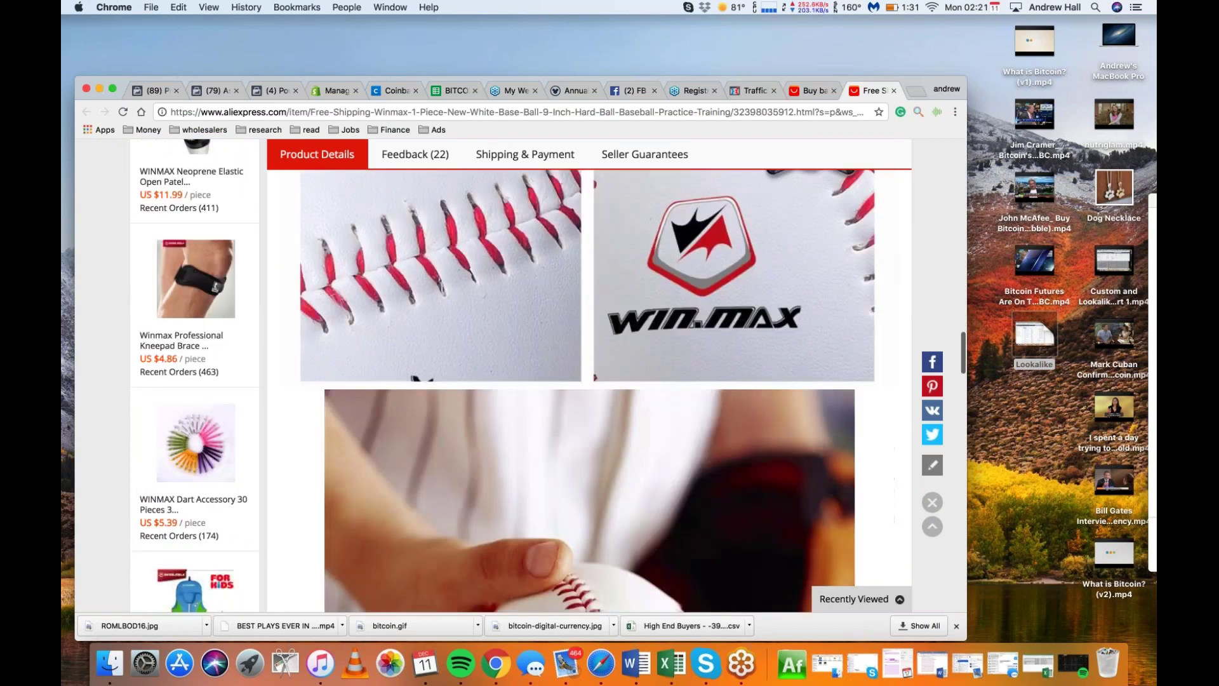
scroll(439, 389, "down", 5)
scroll(439, 388, "up", 10)
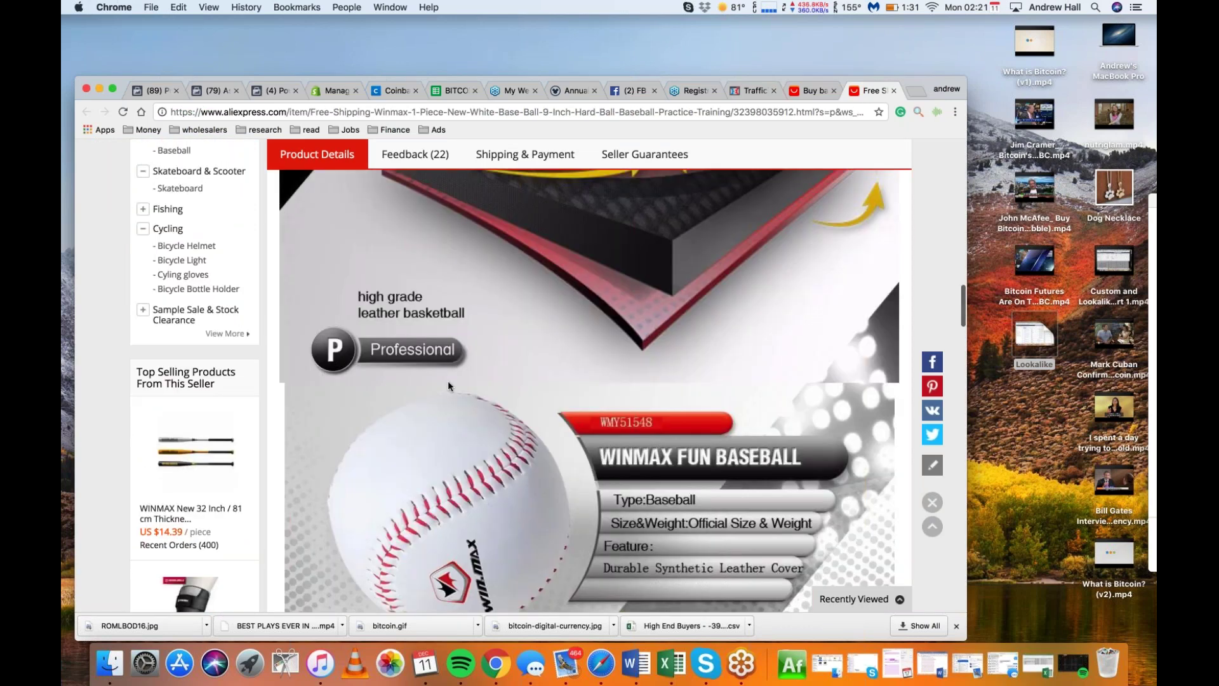
scroll(448, 386, "down", 15)
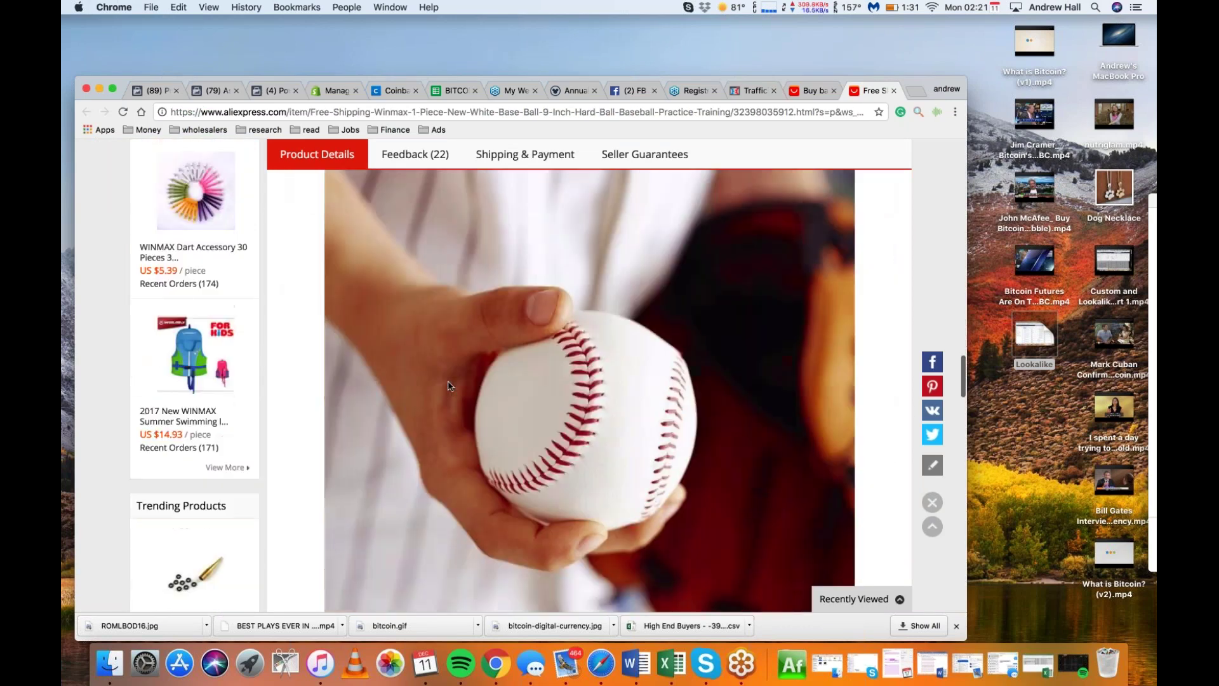
scroll(447, 386, "down", 1)
left_click(285, 663)
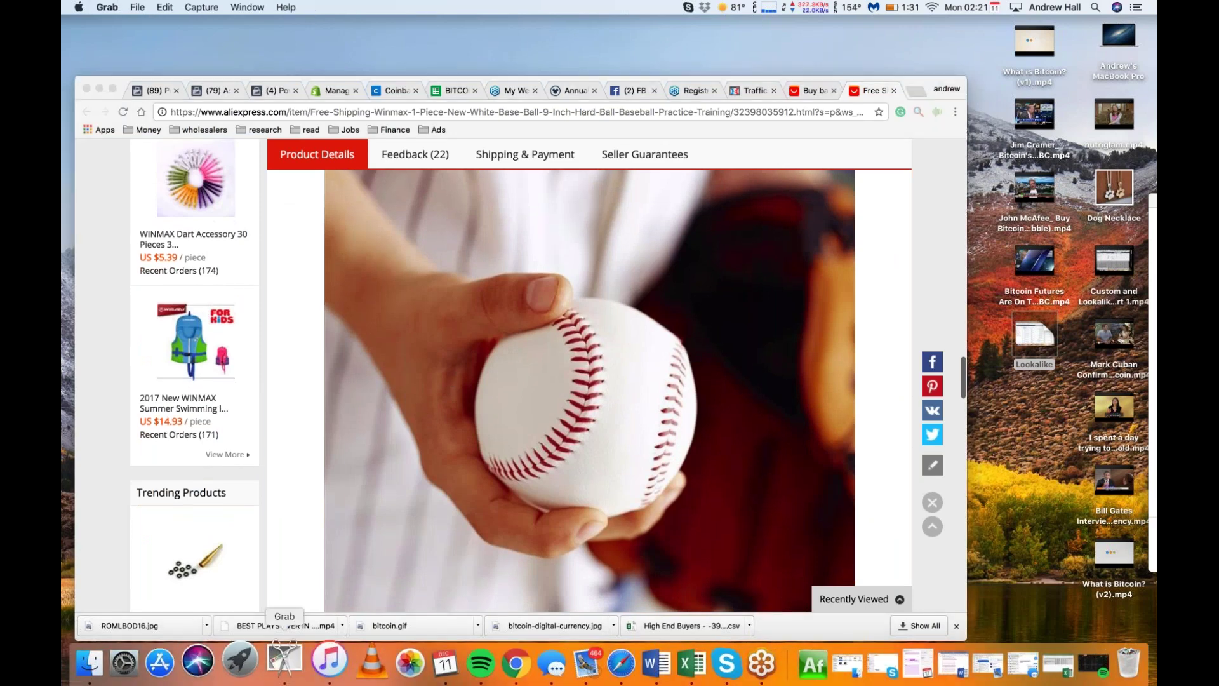
left_click(138, 8)
mouse_move(170, 7)
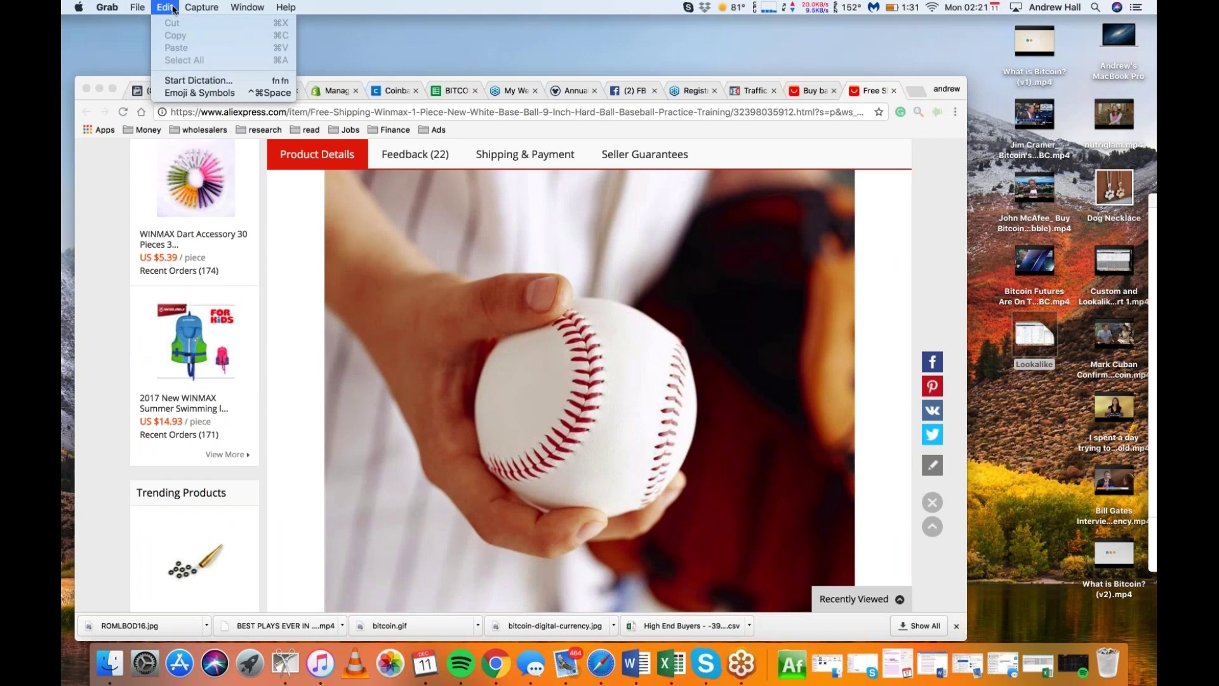
mouse_move(212, 7)
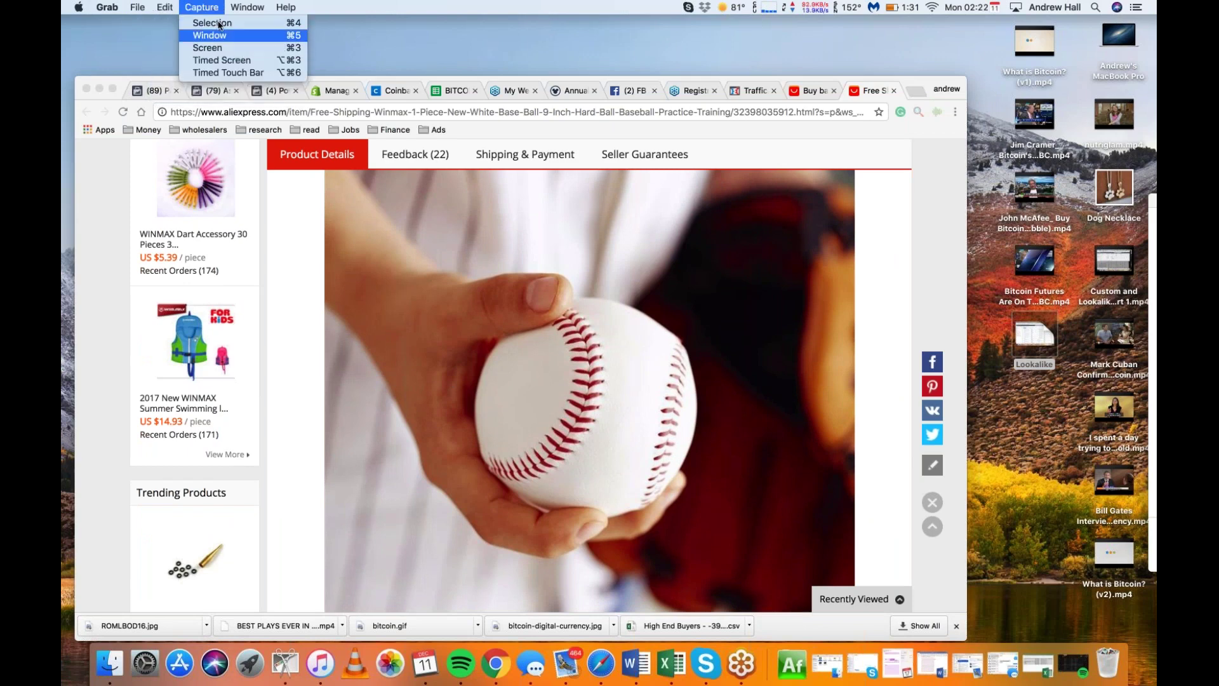
left_click(220, 24)
left_click_drag(360, 201, 485, 282)
left_click_drag(567, 348, 805, 587)
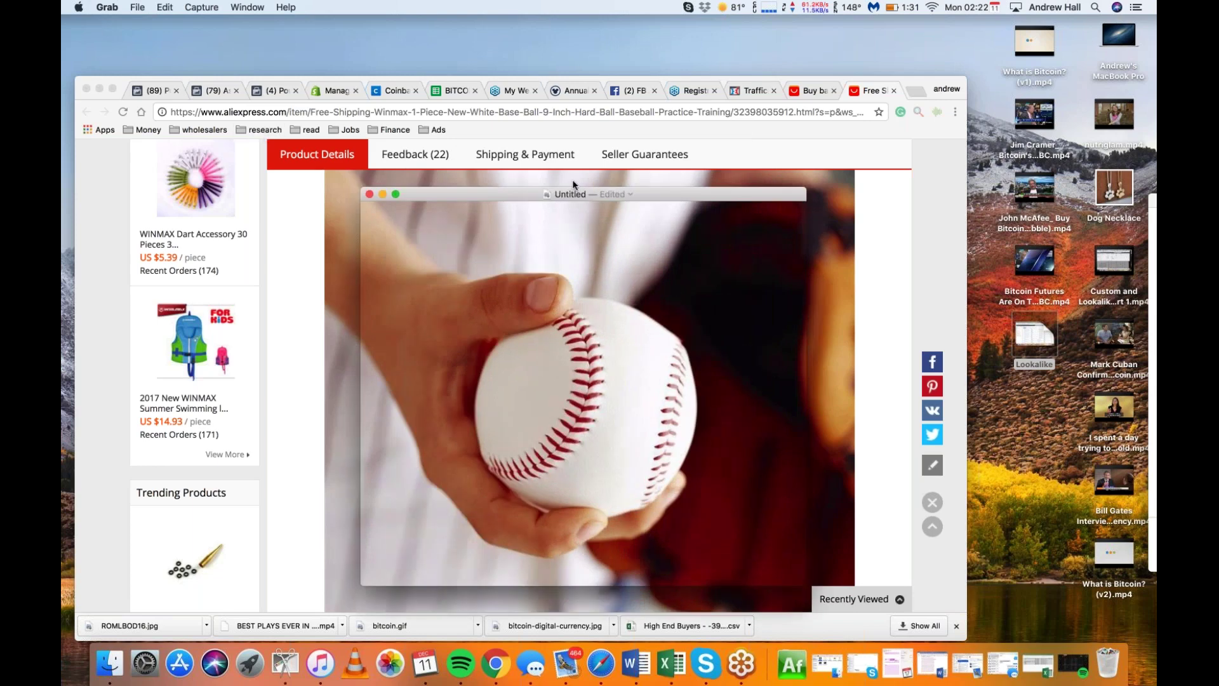
- Name the screen capture Baseball and save it in Downloads
left_click(620, 195)
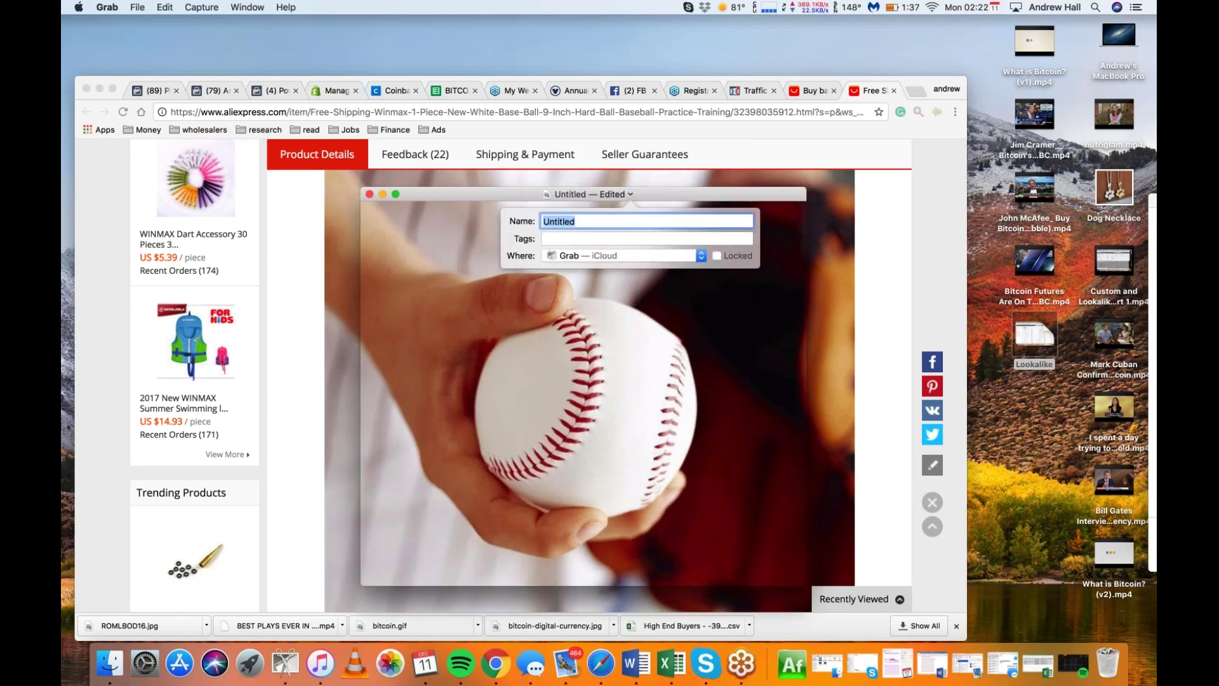
left_click(699, 254)
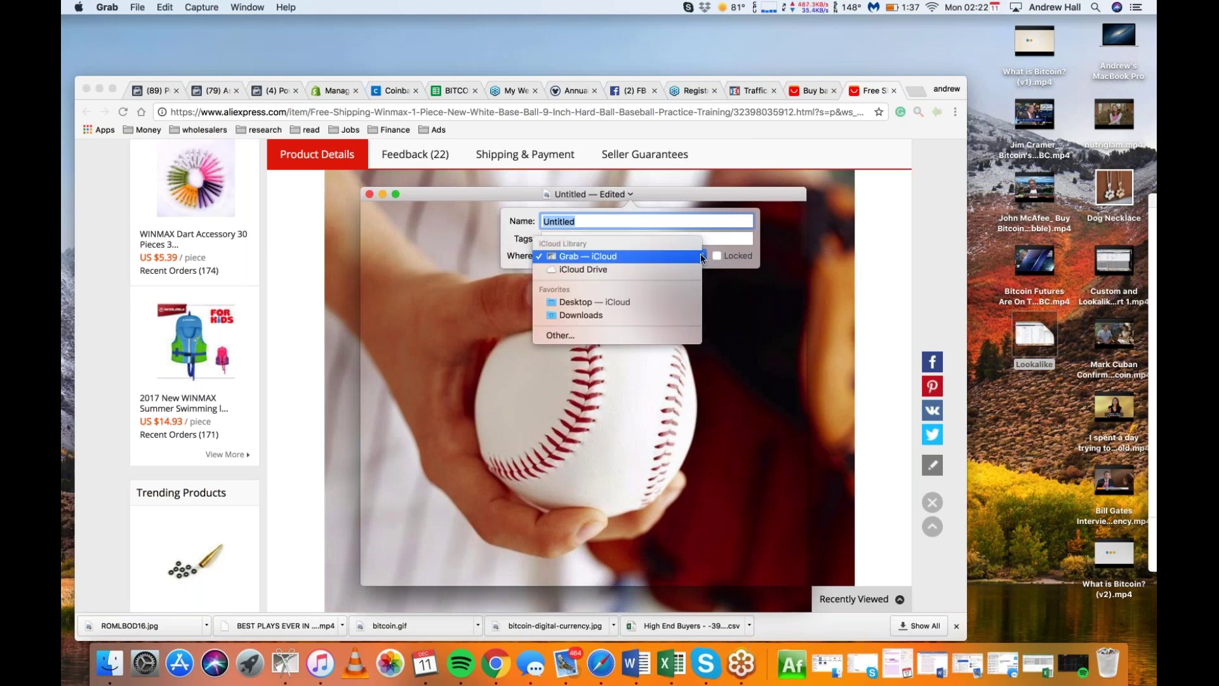
left_click(650, 314)
type("Baseball")
key("Return")
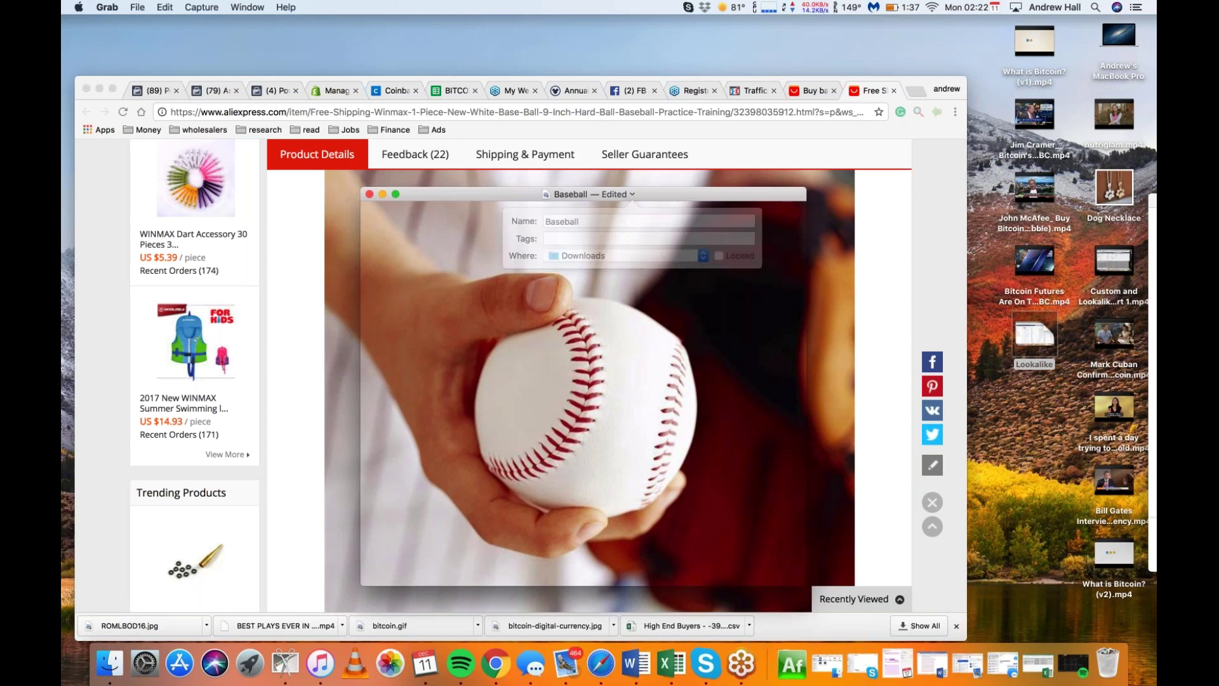
- Return to Power Editor in Chrome and open the ad belonging to the TRAF - Retarget Baseball ad set
left_click(160, 90)
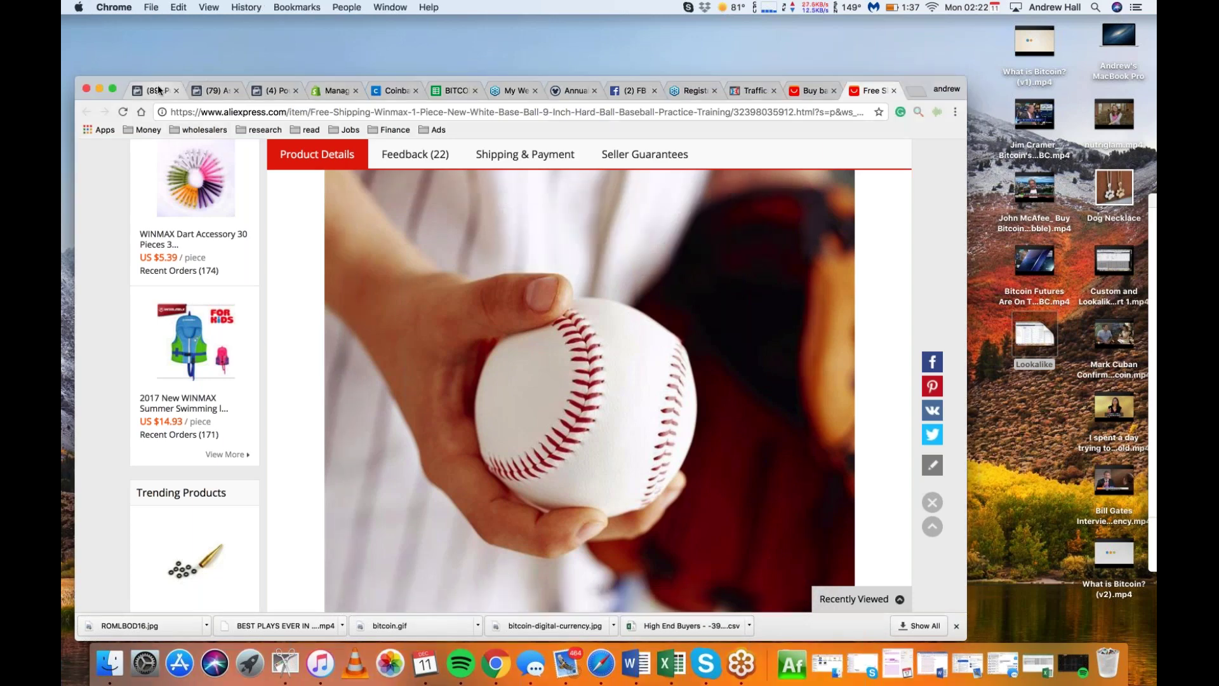
left_click(159, 90)
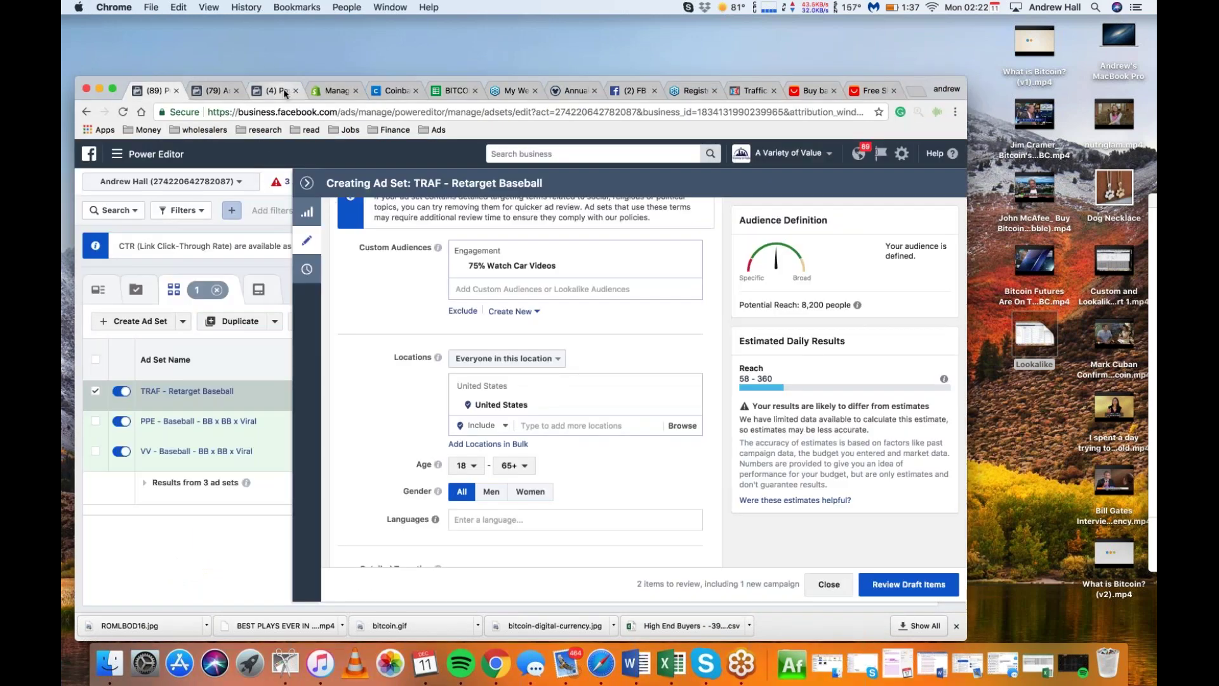
left_click(284, 91)
left_click(215, 91)
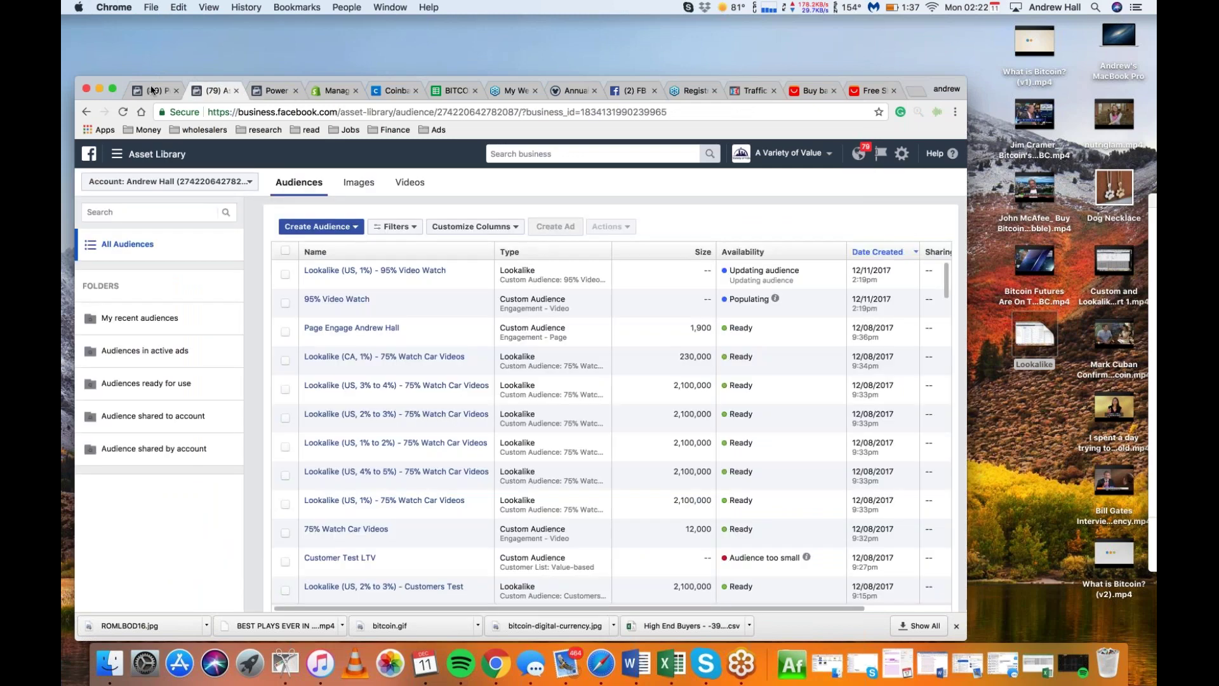
left_click(152, 90)
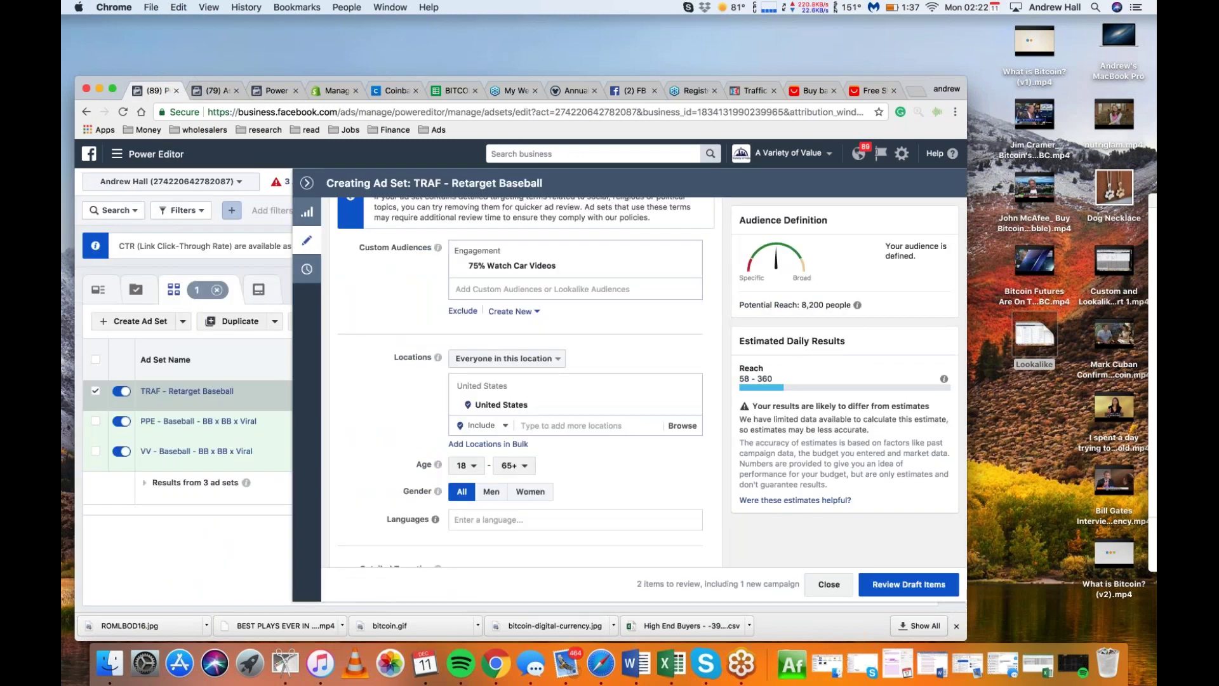
scroll(728, 279, "up", 10)
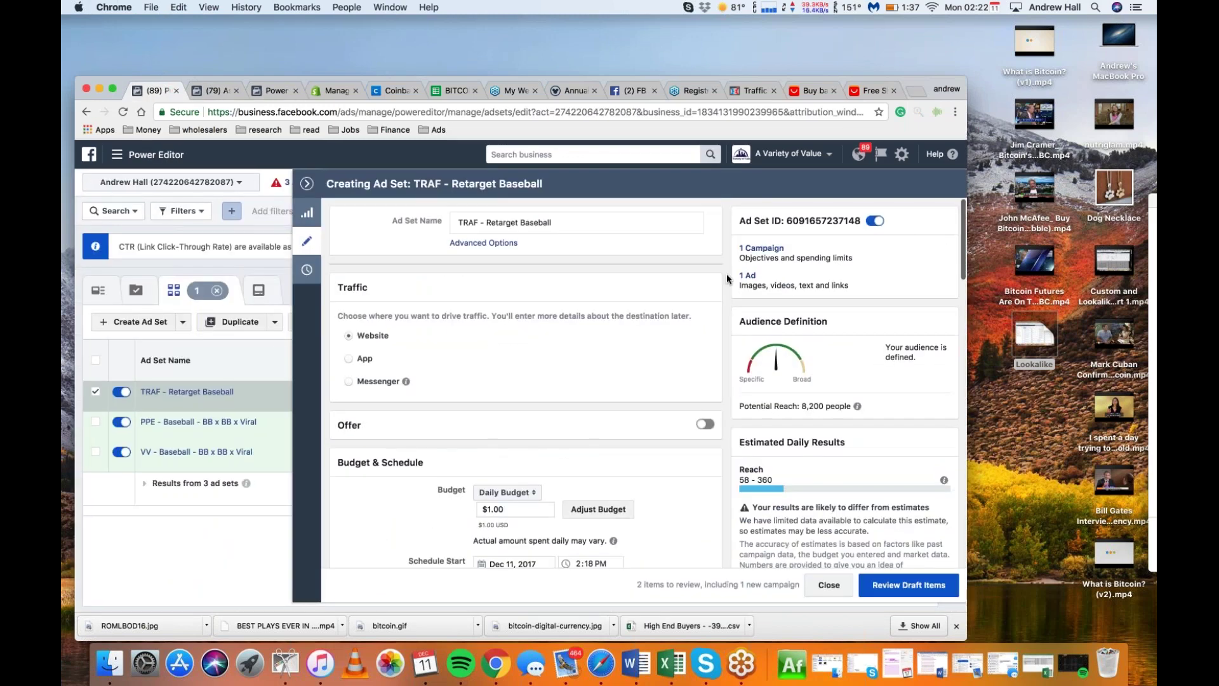
left_click(736, 276)
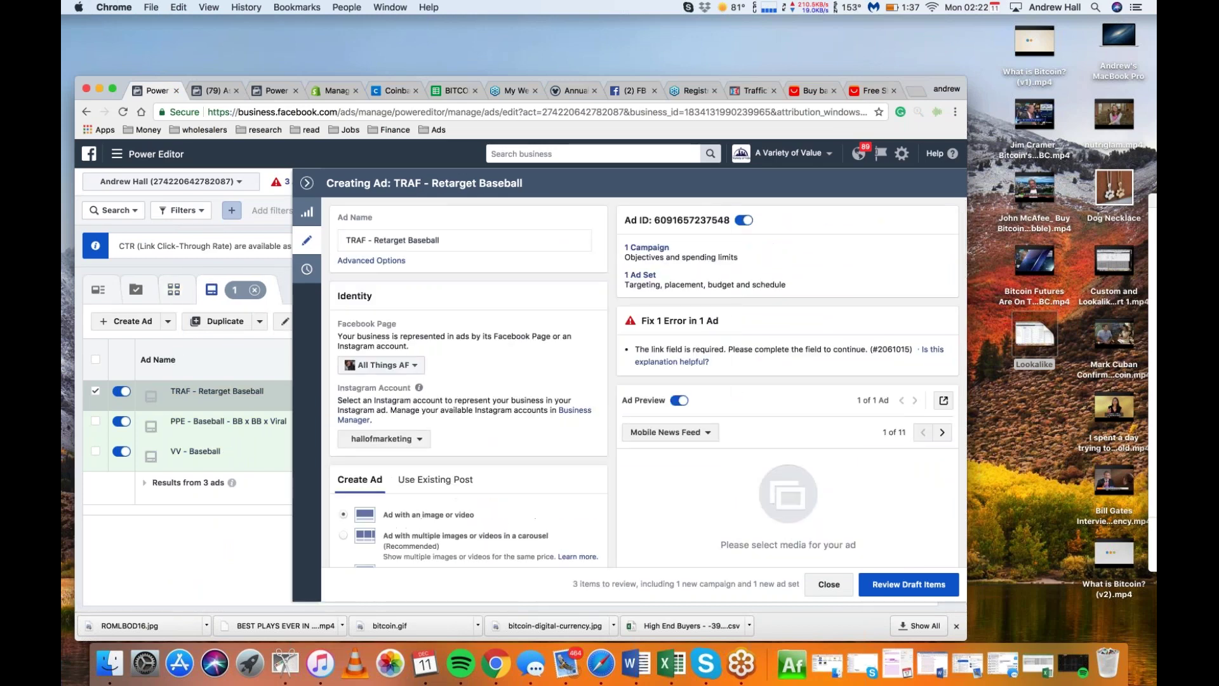
- Look through the Facebook Pages available for the ad, and reload the Power Editor page
left_click(379, 365)
scroll(437, 565, "down", 8)
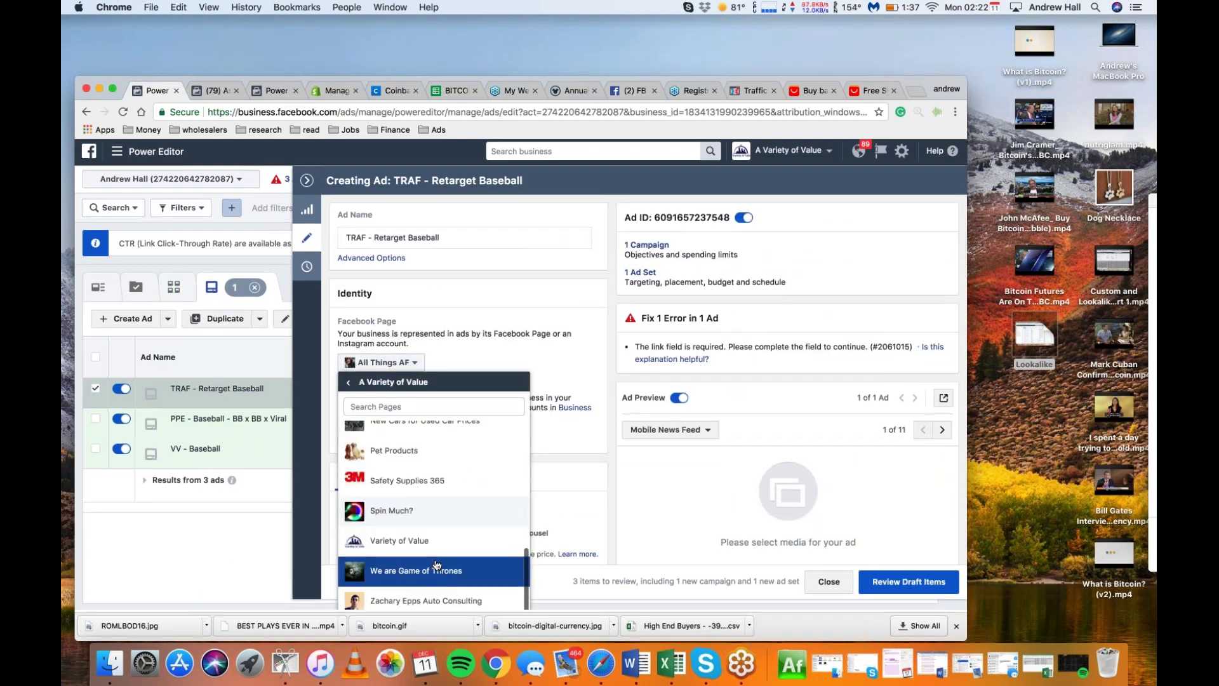
left_click(349, 383)
scroll(437, 530, "down", 10)
scroll(437, 511, "down", 8)
scroll(437, 511, "up", 10)
scroll(433, 502, "down", 3)
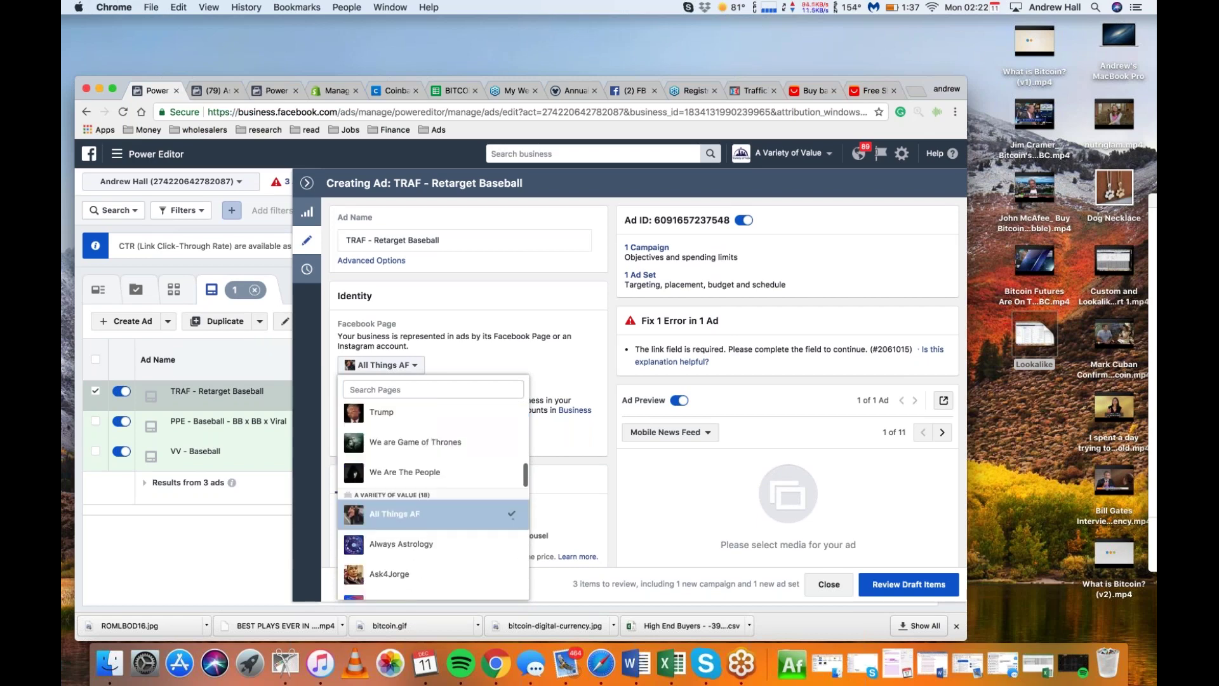
left_click(125, 115)
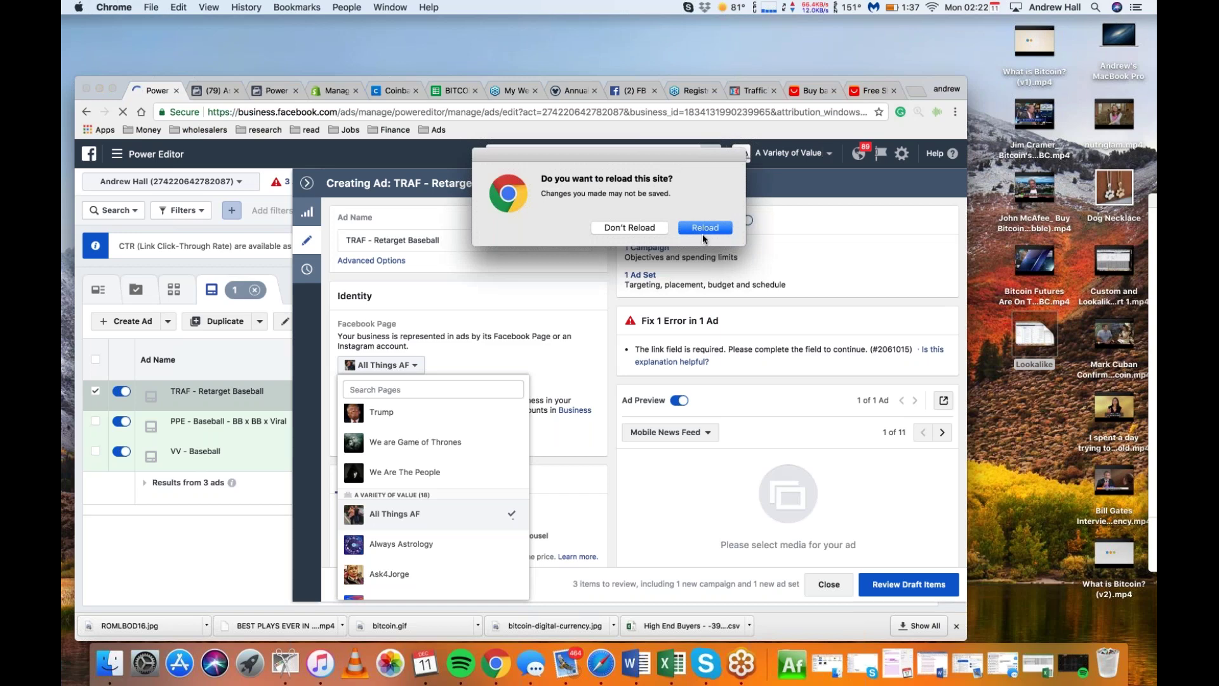
left_click(702, 232)
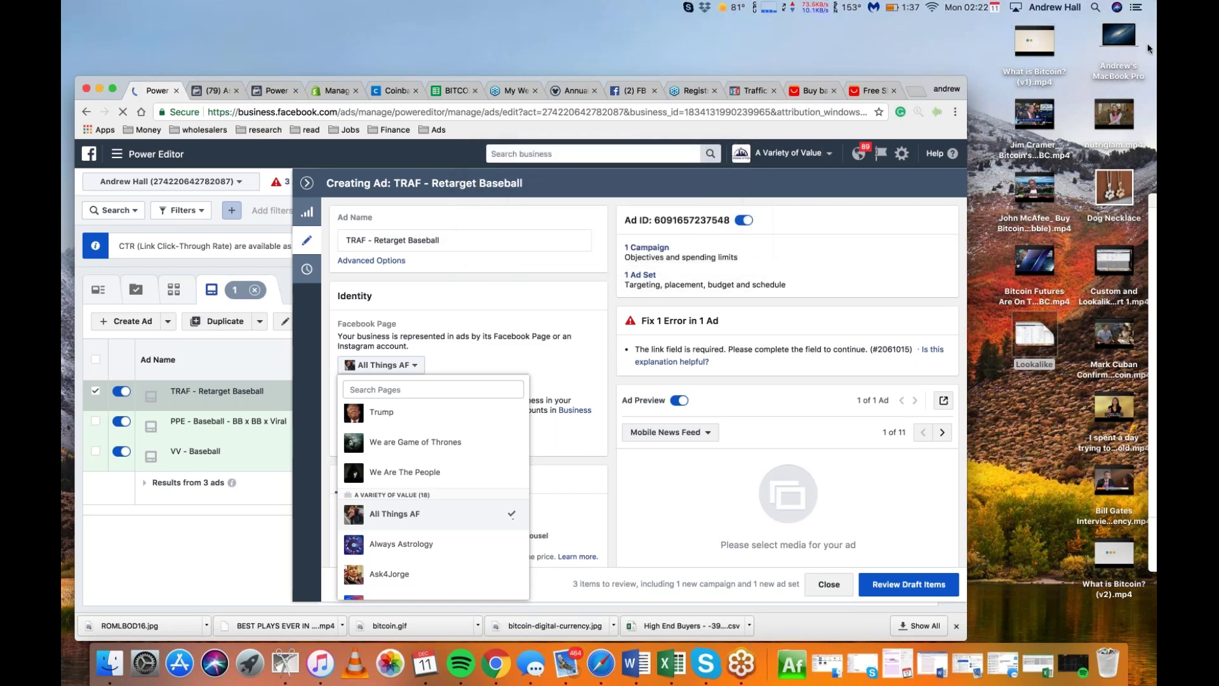
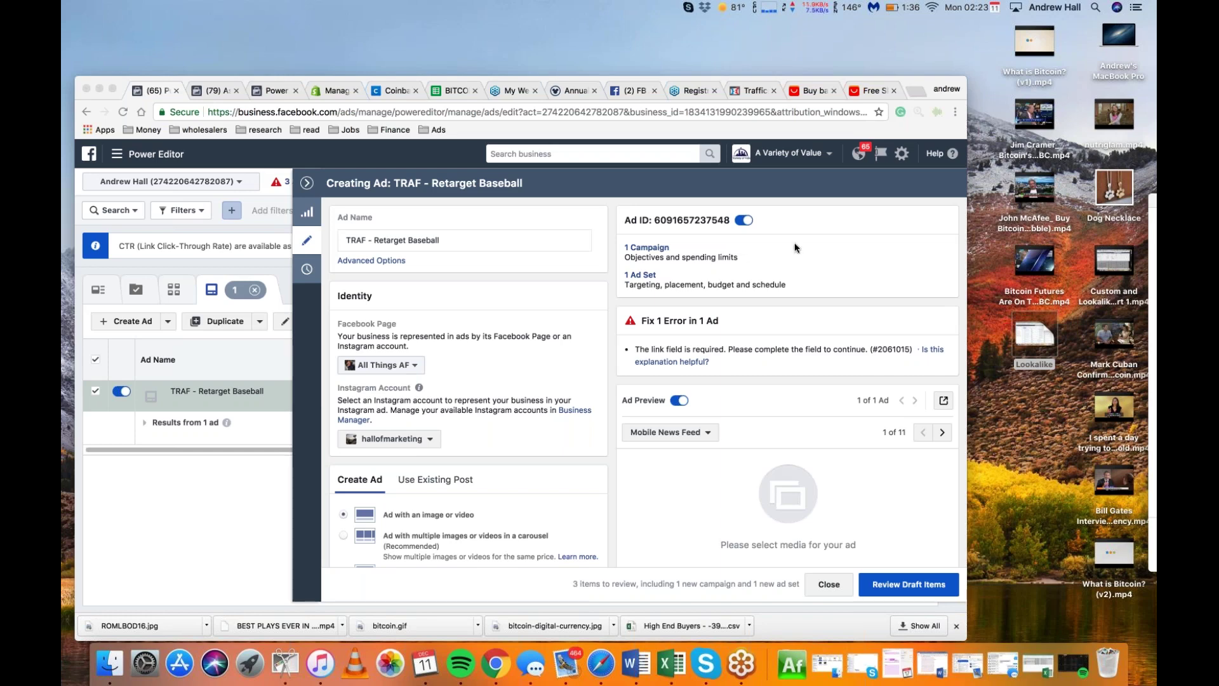
- Set the ad's Facebook Page to Baseball Batters and try to open the Instagram account choices
left_click(477, 375)
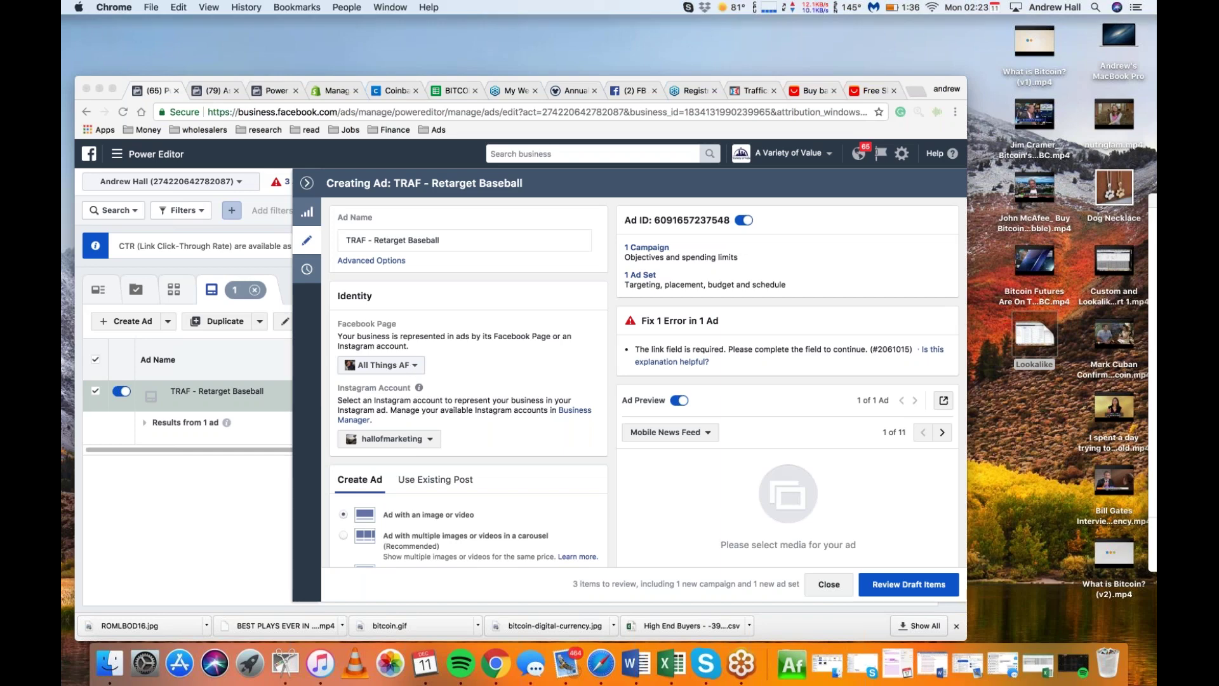
left_click(380, 364)
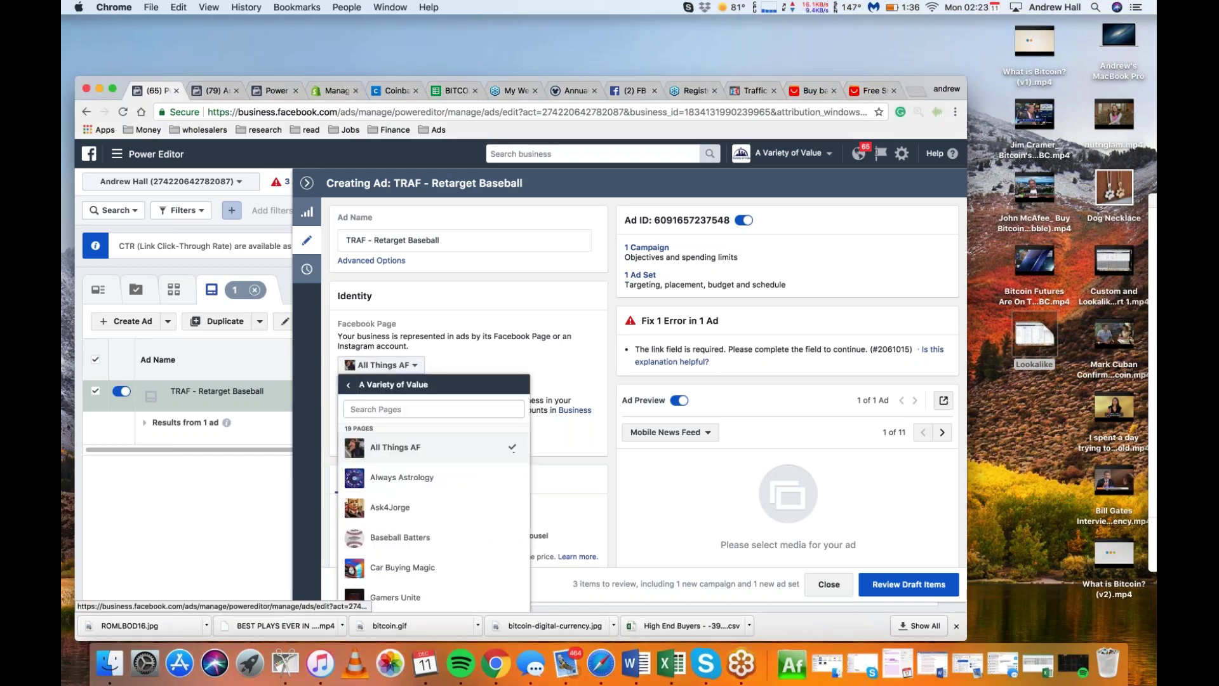
left_click(456, 539)
left_click(406, 439)
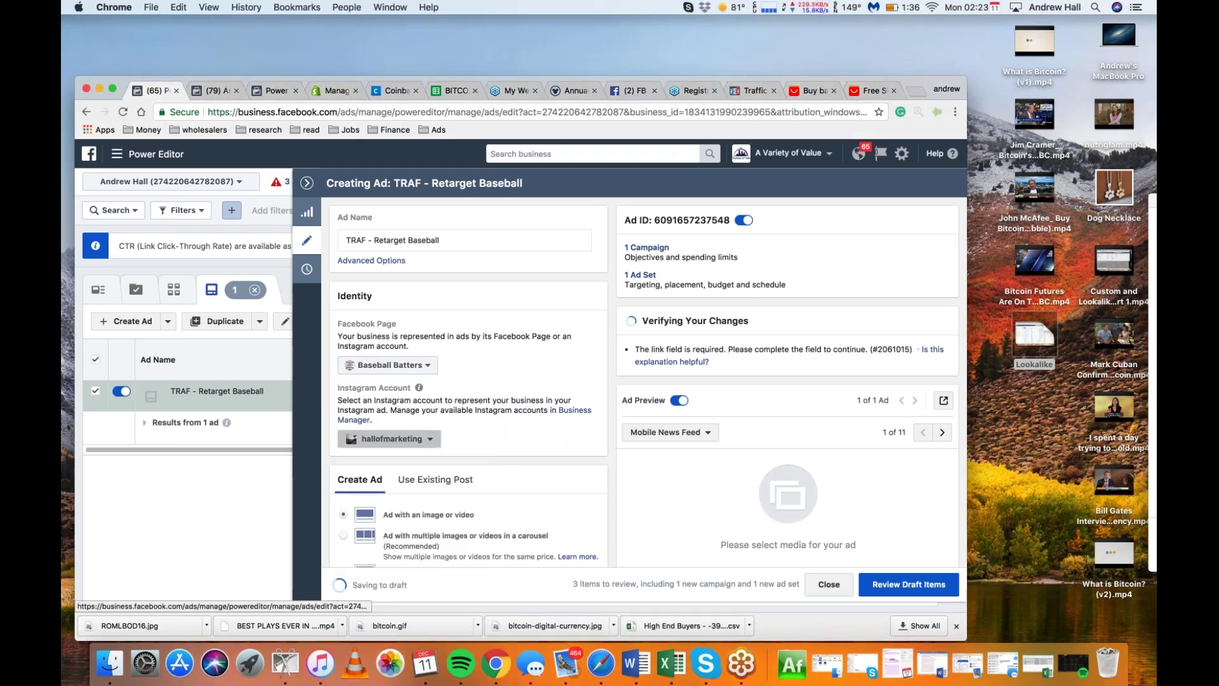
left_click(406, 438)
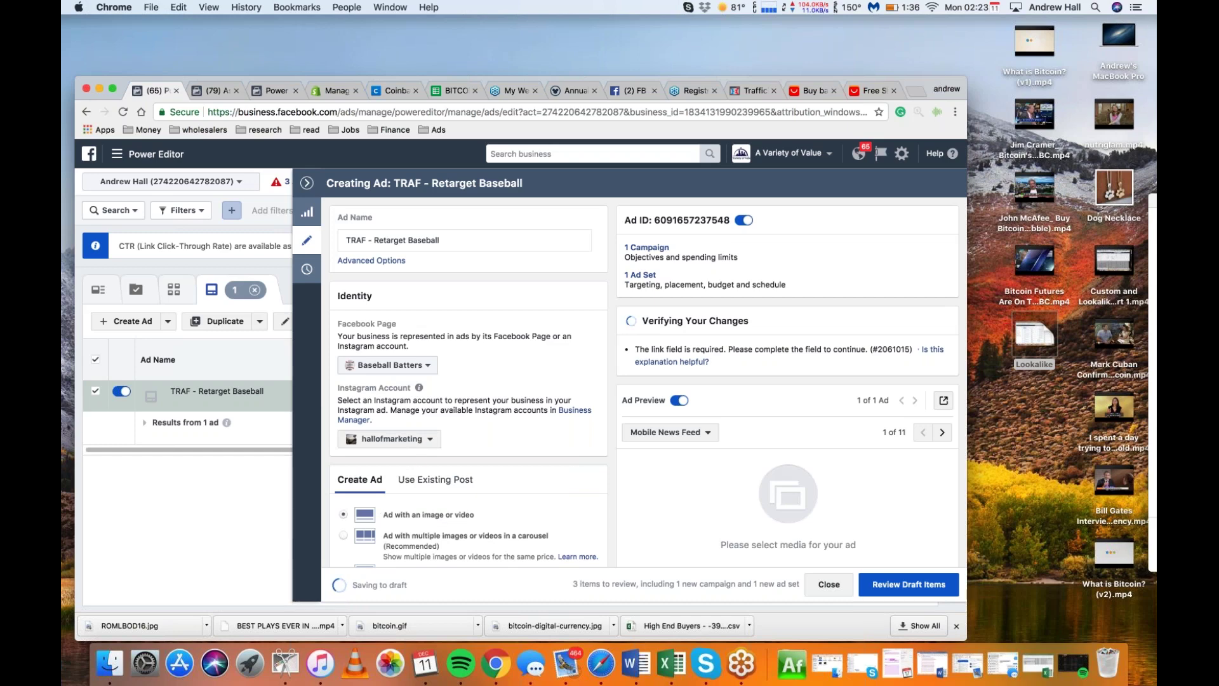
left_click(406, 439)
left_click(407, 439)
- Limit the ad set's placements to Facebook Feeds by deselecting Instant Articles, Right Column, Instagram, Audience Network and Messenger
left_click(640, 275)
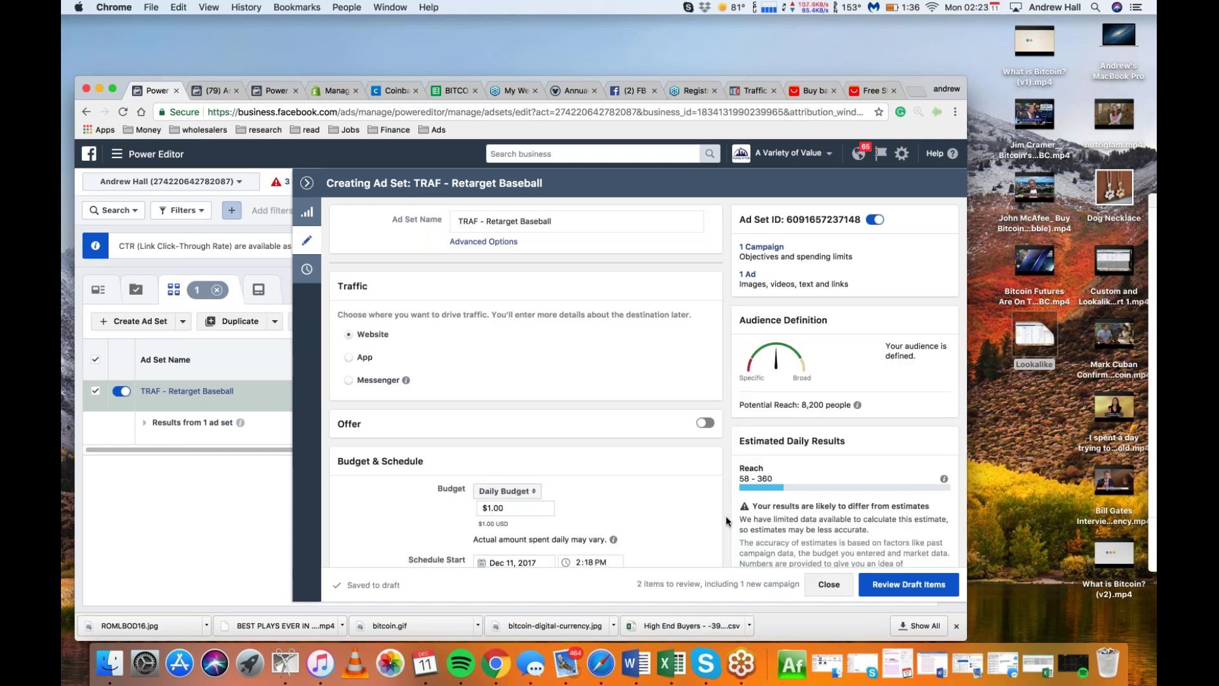
scroll(726, 515, "down", 3)
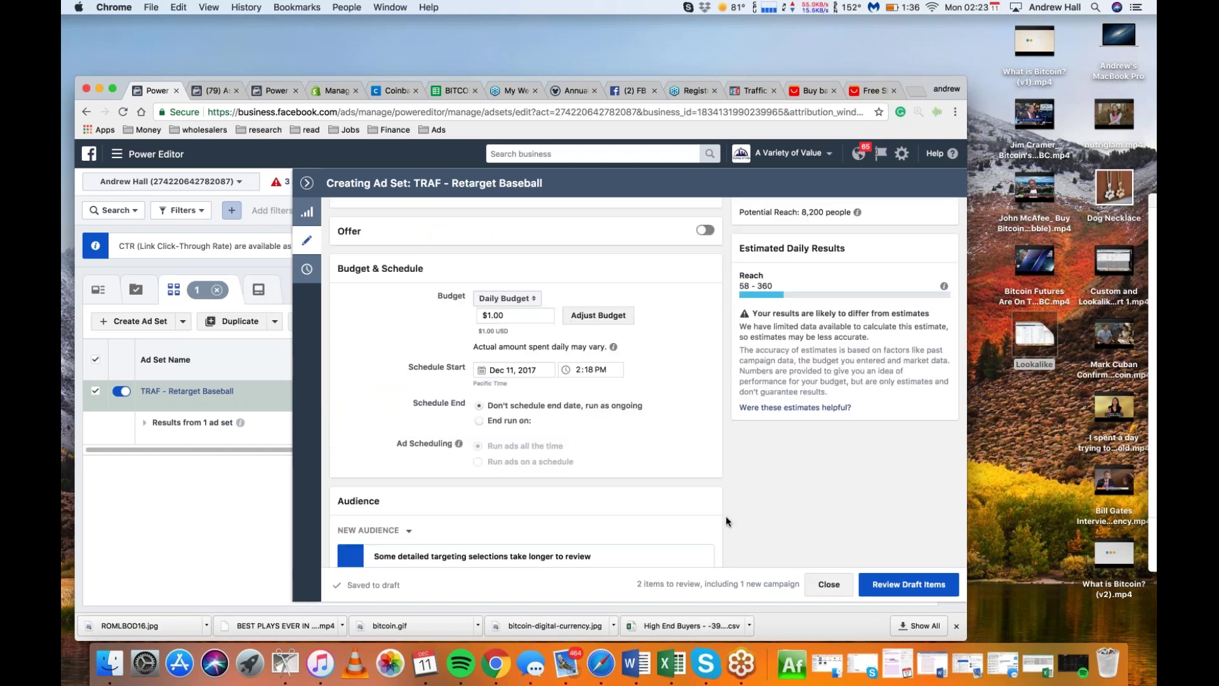
scroll(726, 516, "down", 15)
scroll(726, 516, "up", 5)
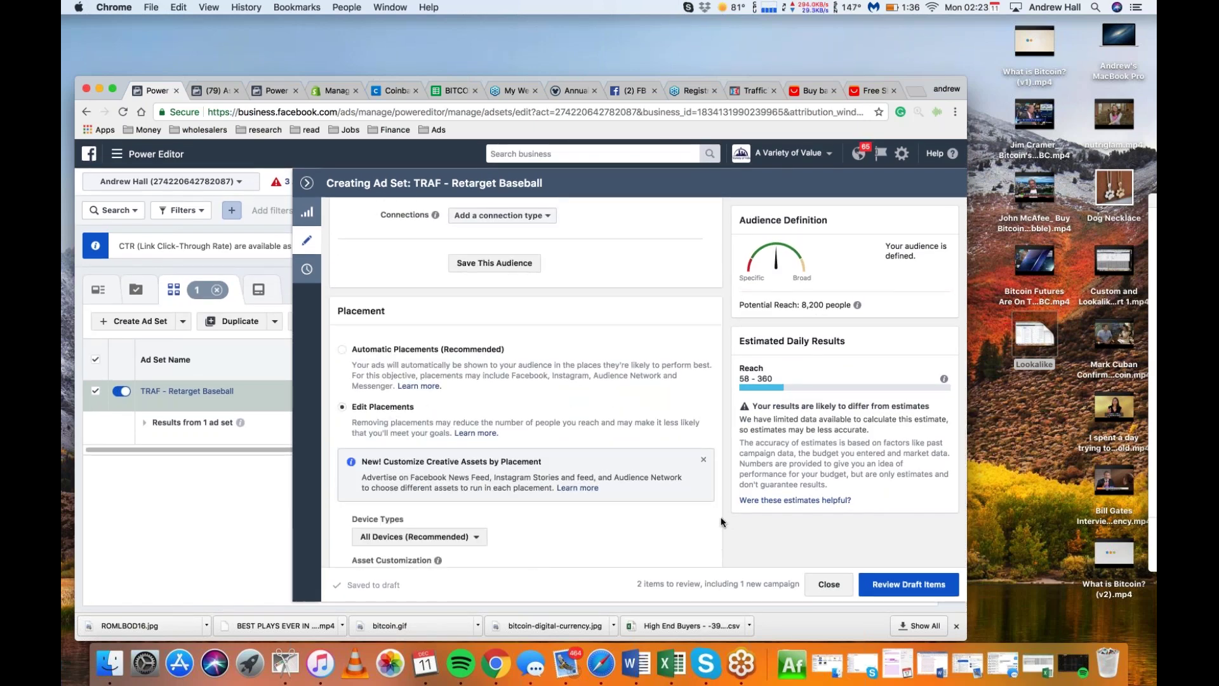
scroll(727, 509, "down", 3)
scroll(726, 509, "down", 3)
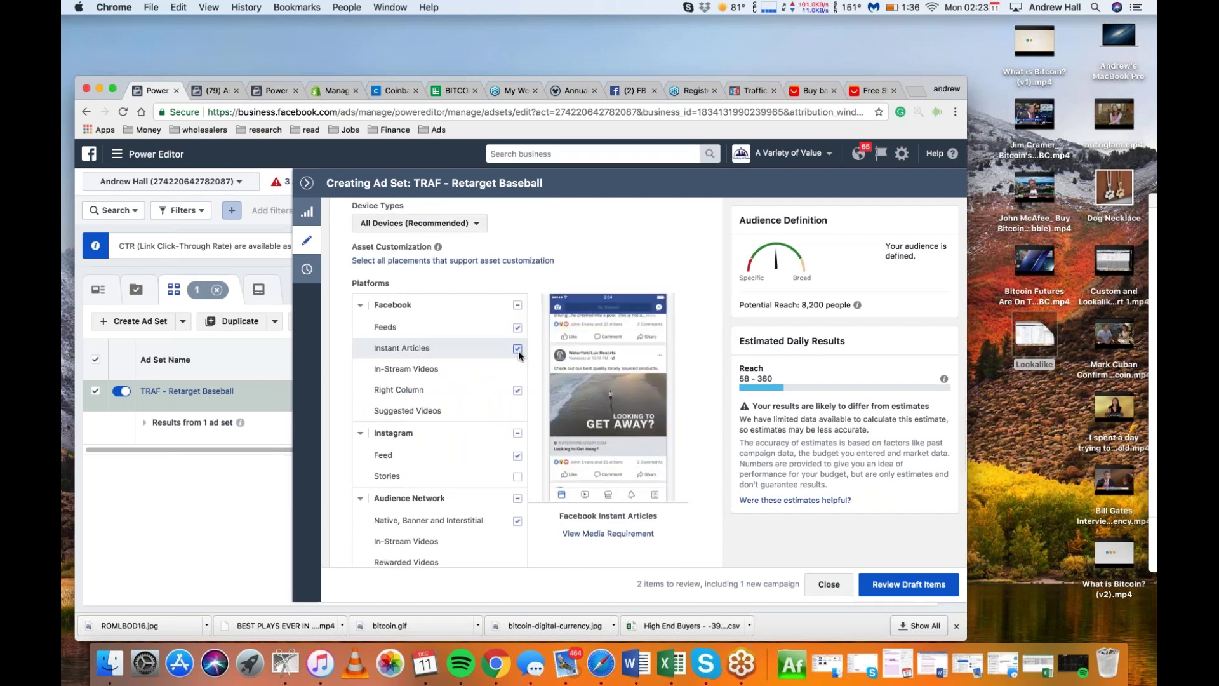
left_click(518, 349)
left_click(518, 390)
left_click(518, 433)
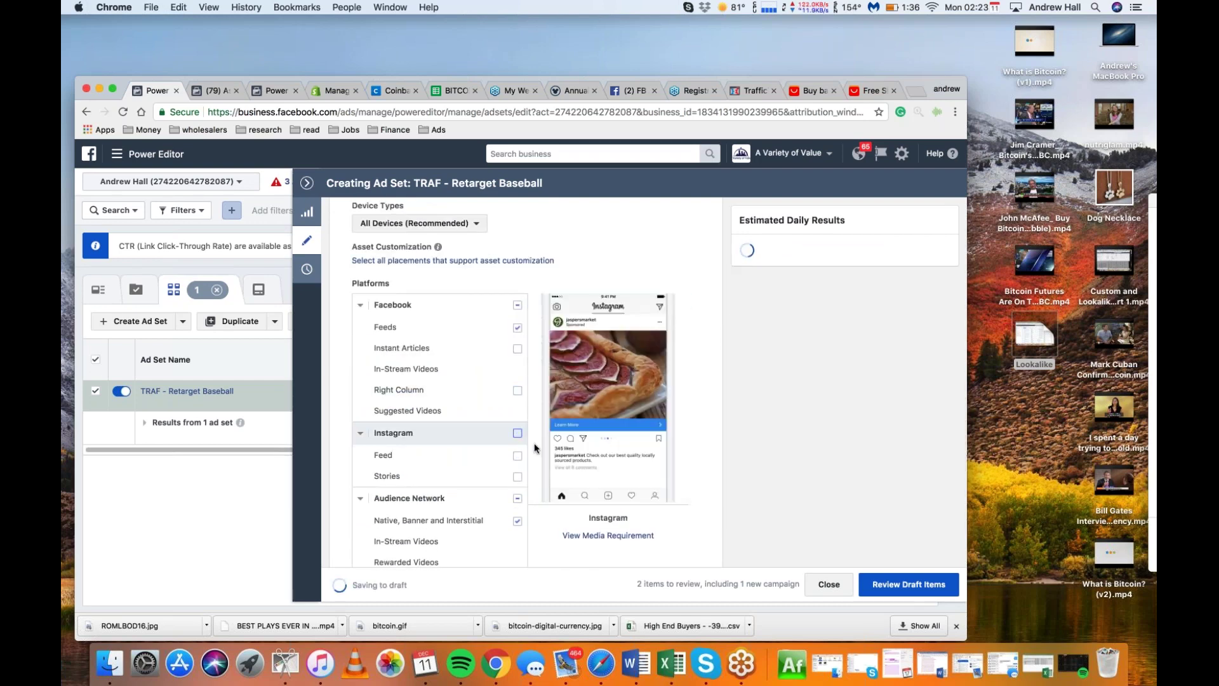
scroll(535, 443, "down", 2)
left_click(518, 358)
left_click(517, 444)
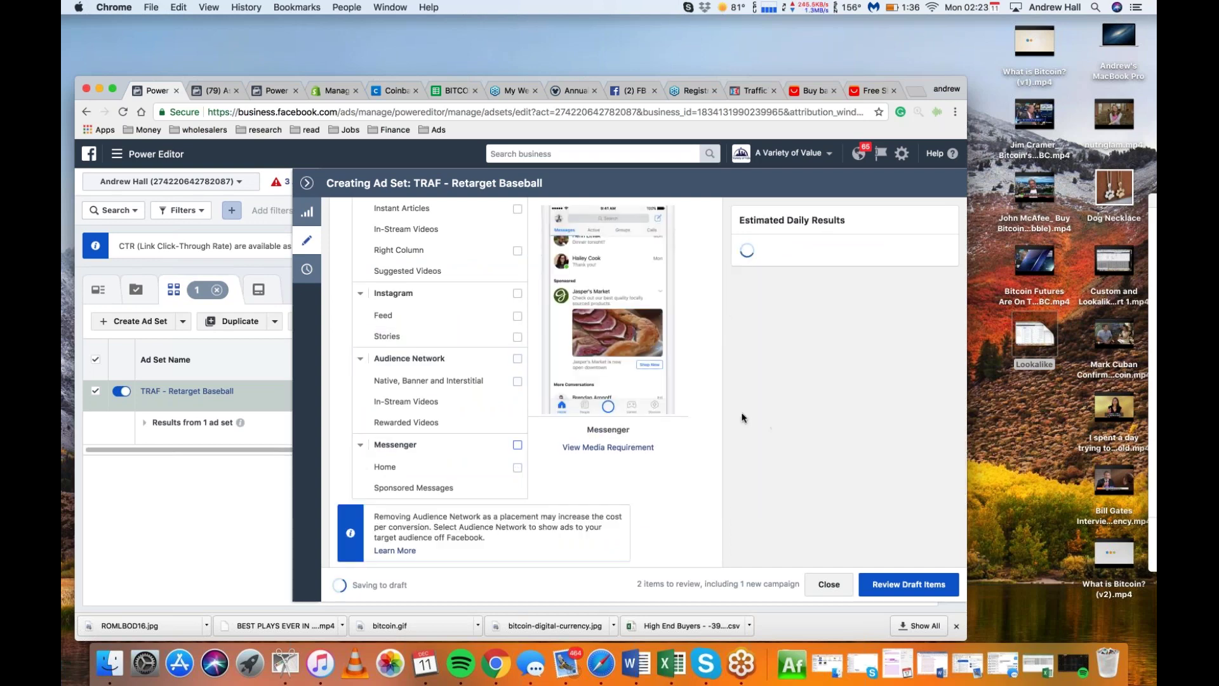
- Return to the ad set's single ad and start a new Page post for it as an existing-post ad
scroll(725, 394, "up", 10)
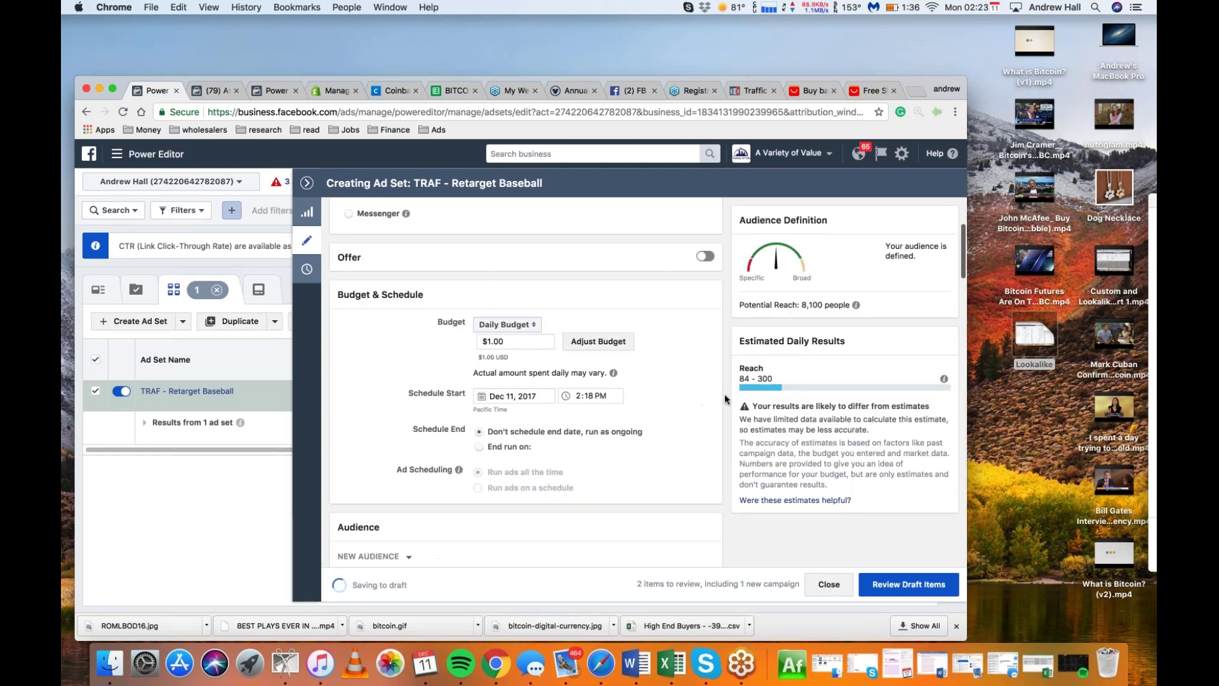
scroll(725, 394, "up", 3)
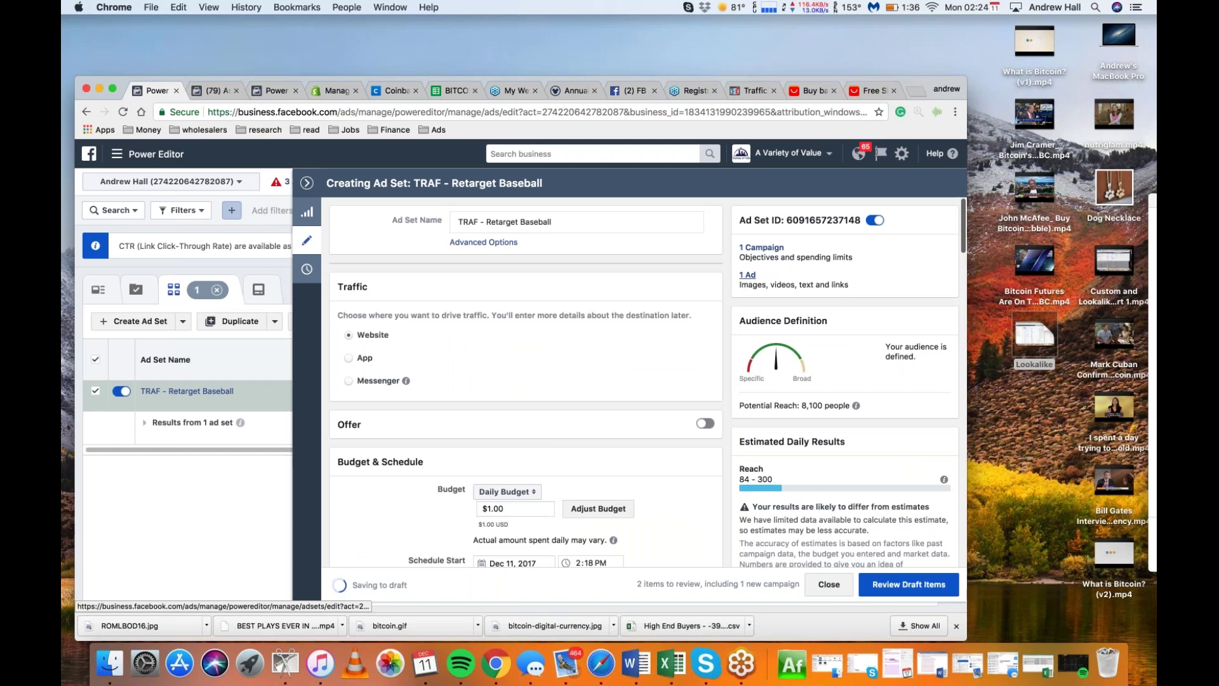
left_click(747, 275)
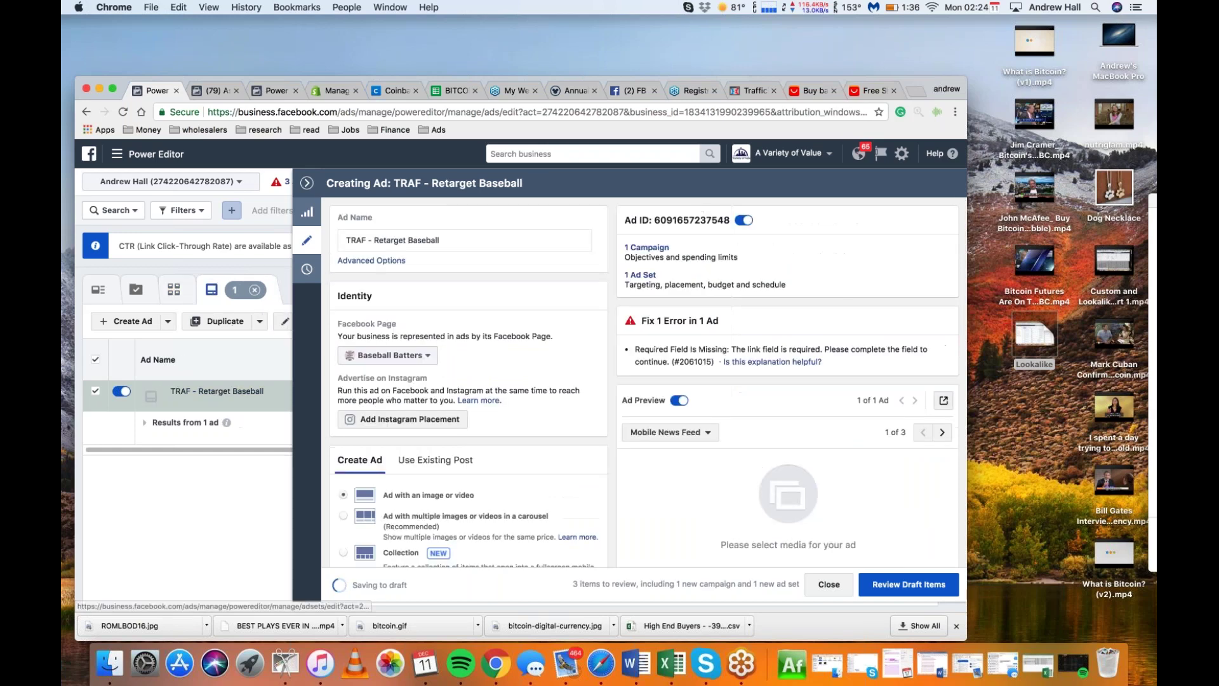
left_click(436, 459)
left_click(481, 506)
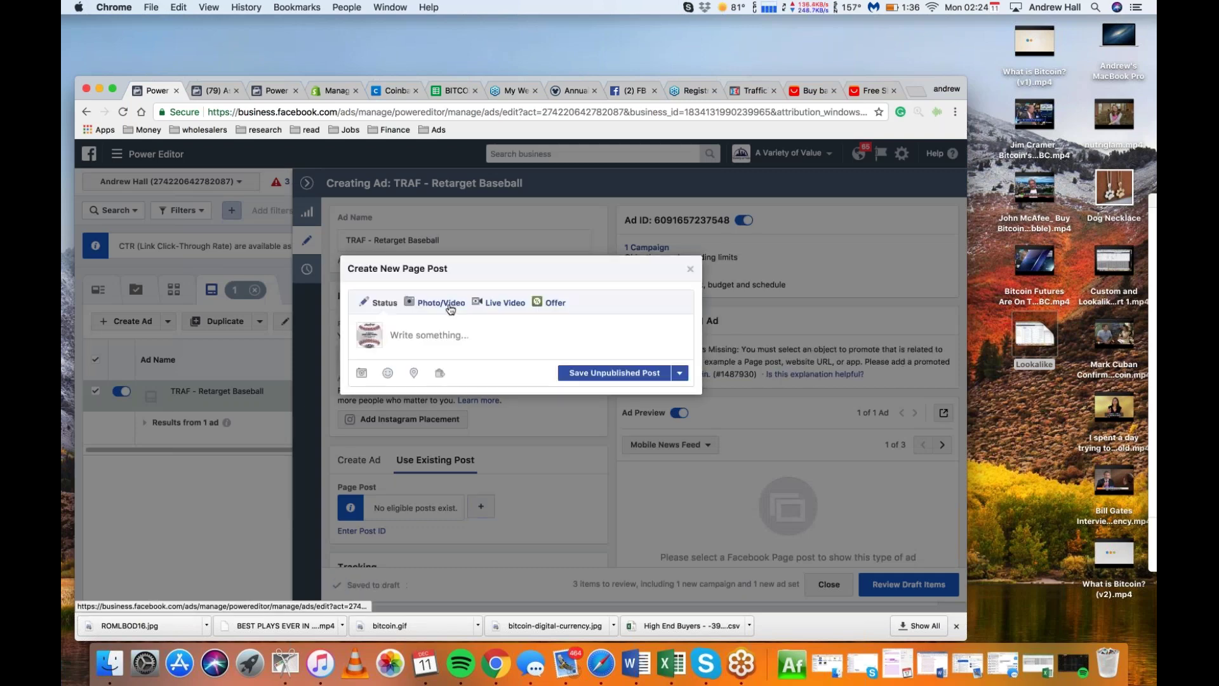
- Make the Page post a photo post and upload the Baseball image from the Downloads folder
left_click(441, 303)
left_click(455, 346)
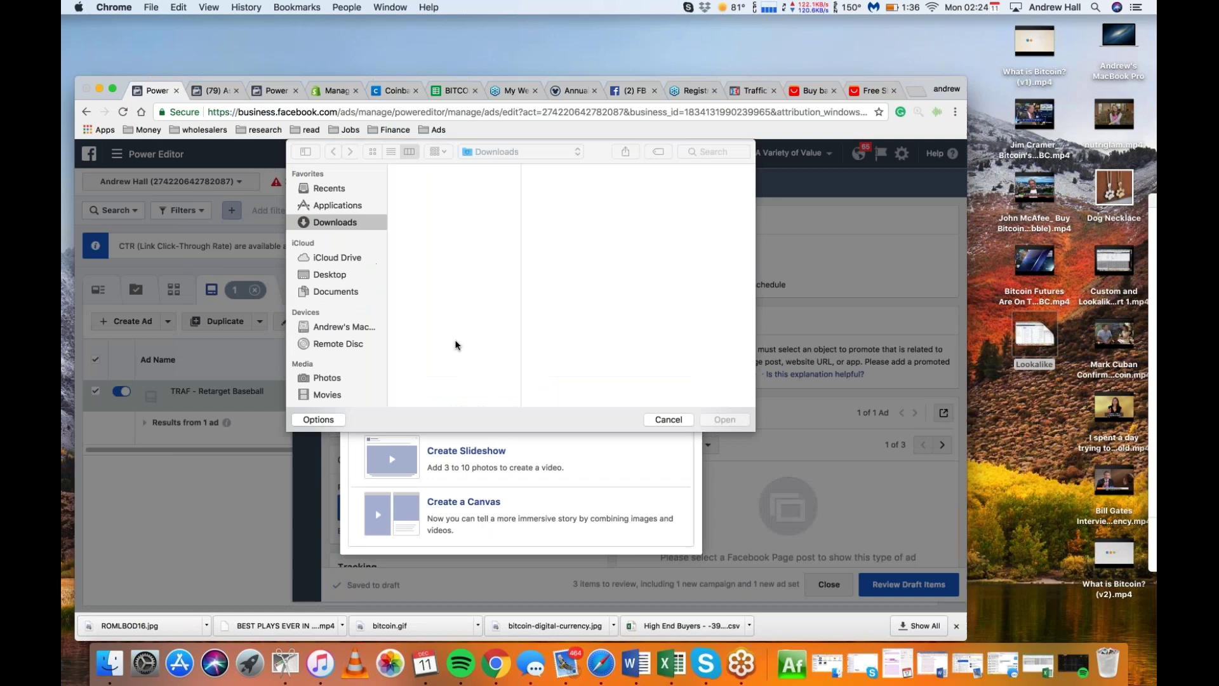
left_click(427, 230)
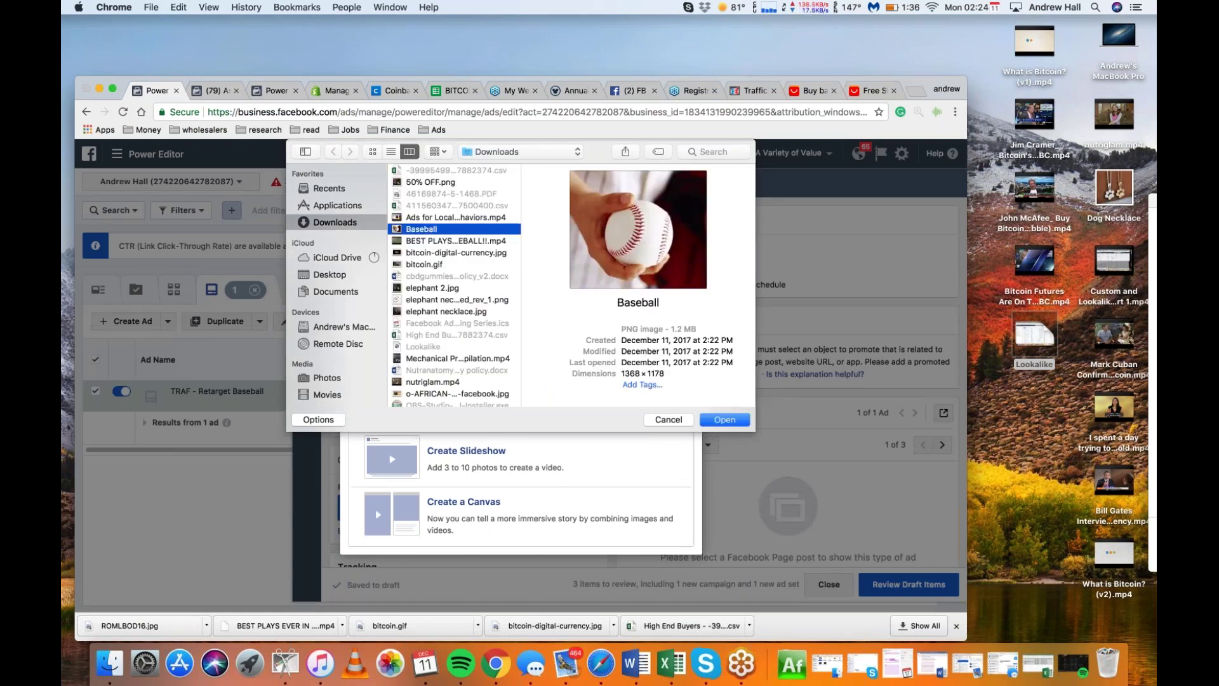
left_click(724, 419)
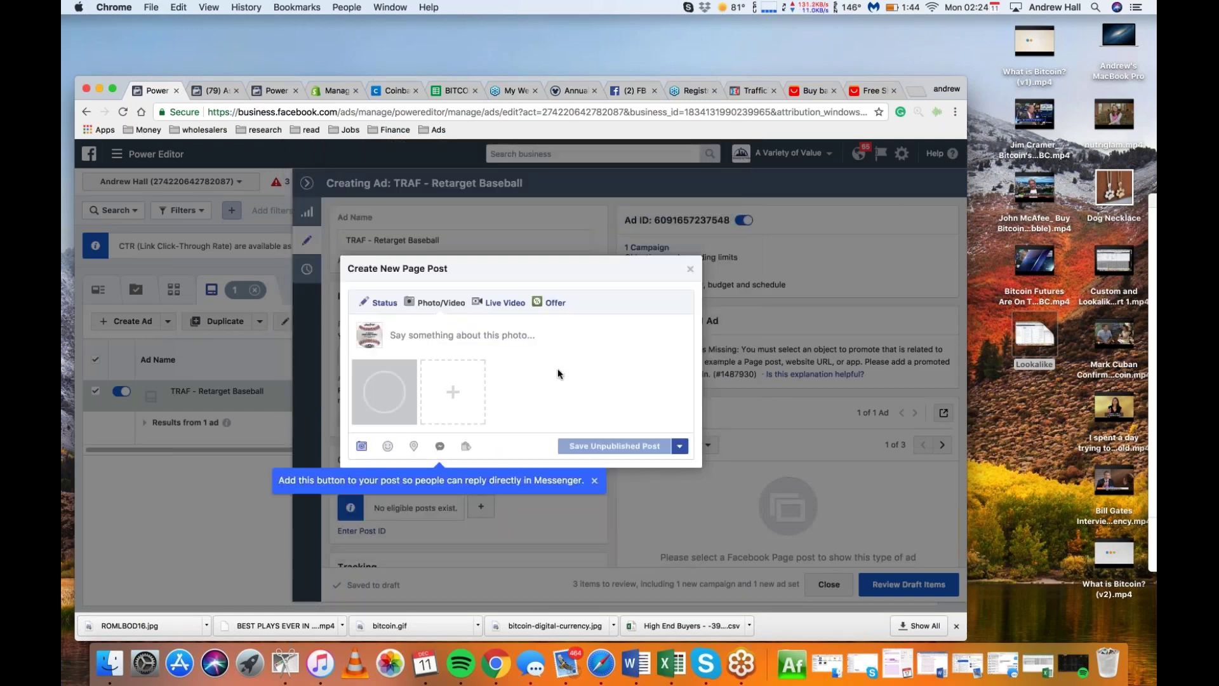
- Write "Want to play Baseball like the Pros?" and "Limited Time Only 50% OFF" as the post's first two lines
left_click(484, 335)
type("Want to play")
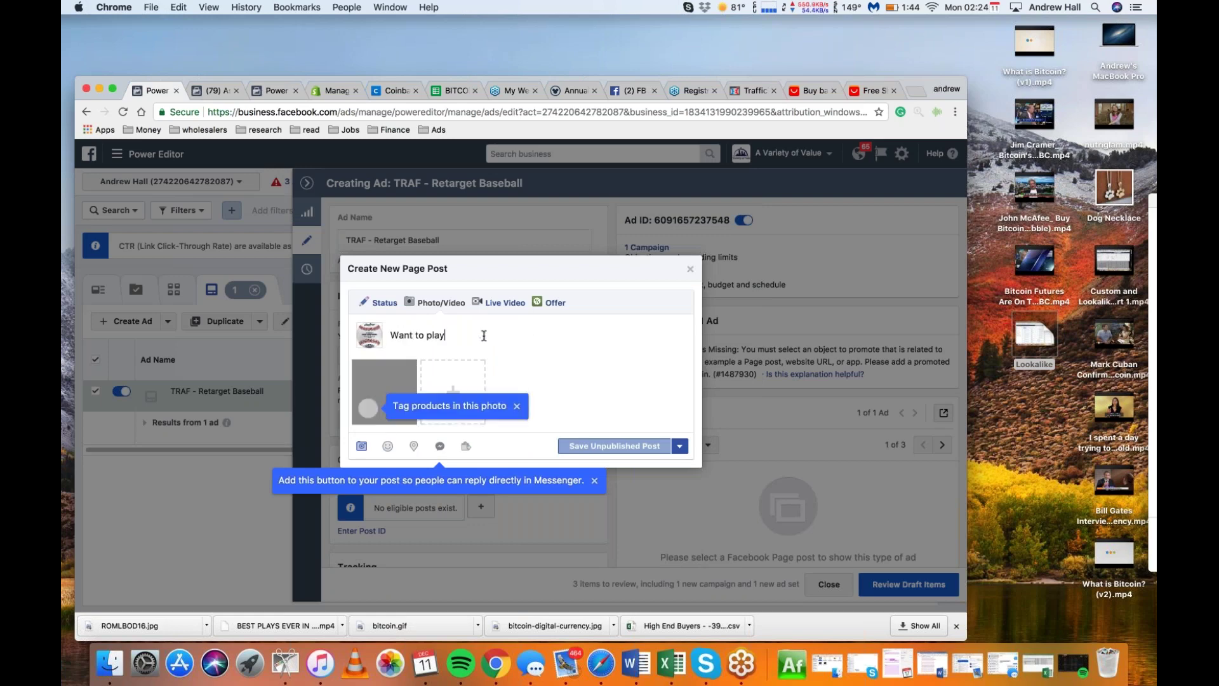
type(" Baseball like the Pros?")
key("Return")
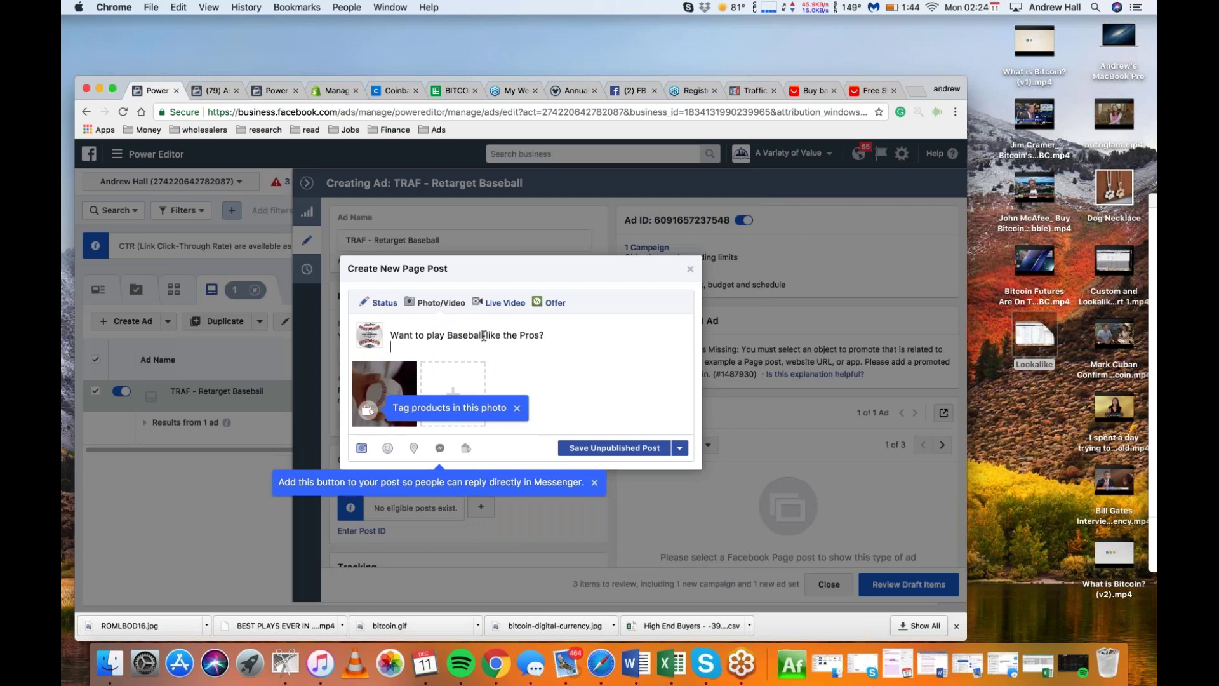
type("Limited Time Only 50% OFF")
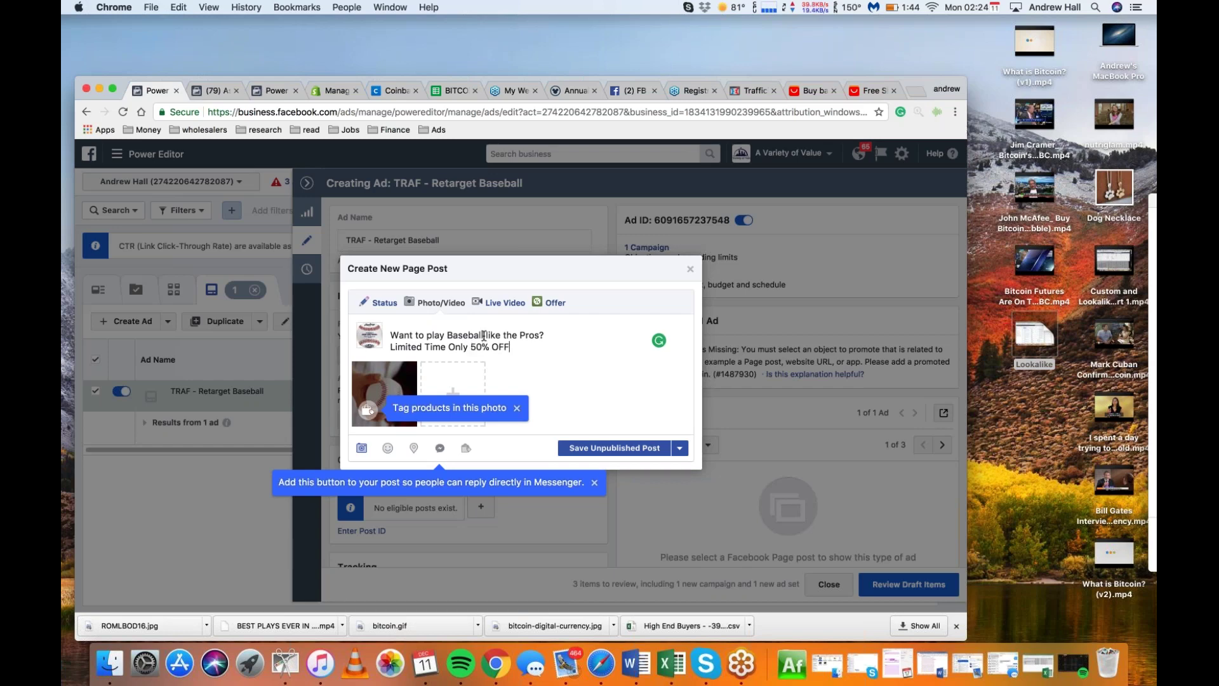
- Add the lines "Grab Yours" and "Tag a Friend that Loves Baseball" to the post text
key("Return")
type("Grab Yours")
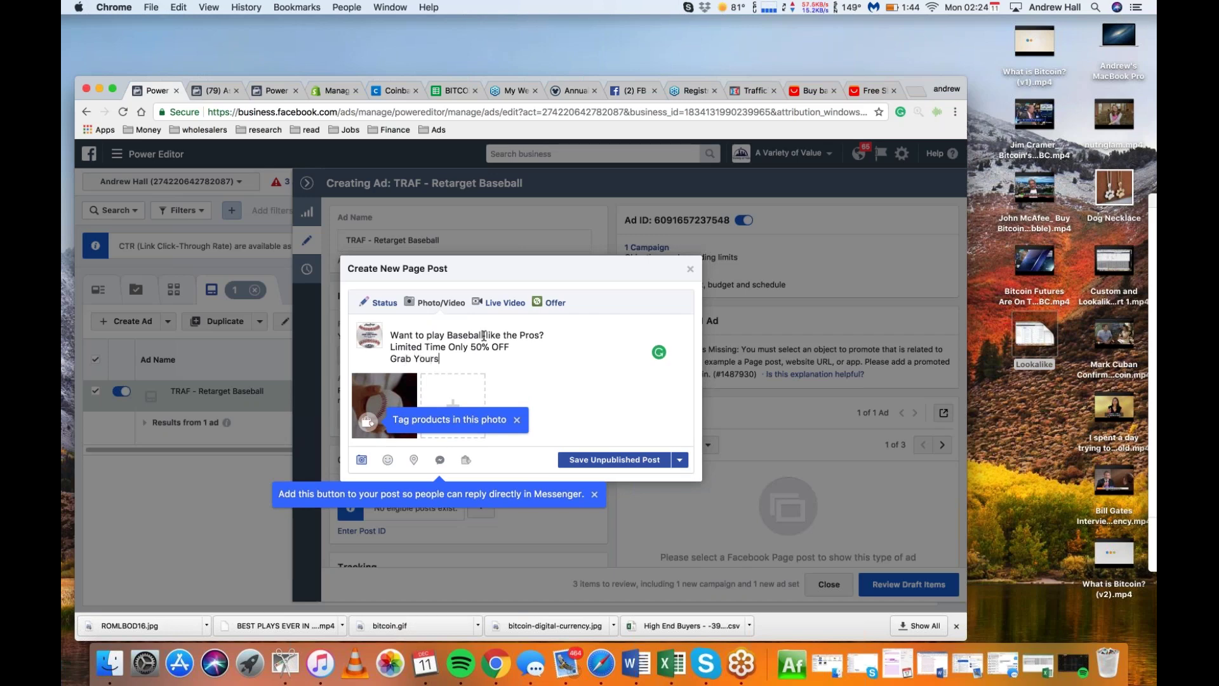
key("Return")
type("Tag a ")
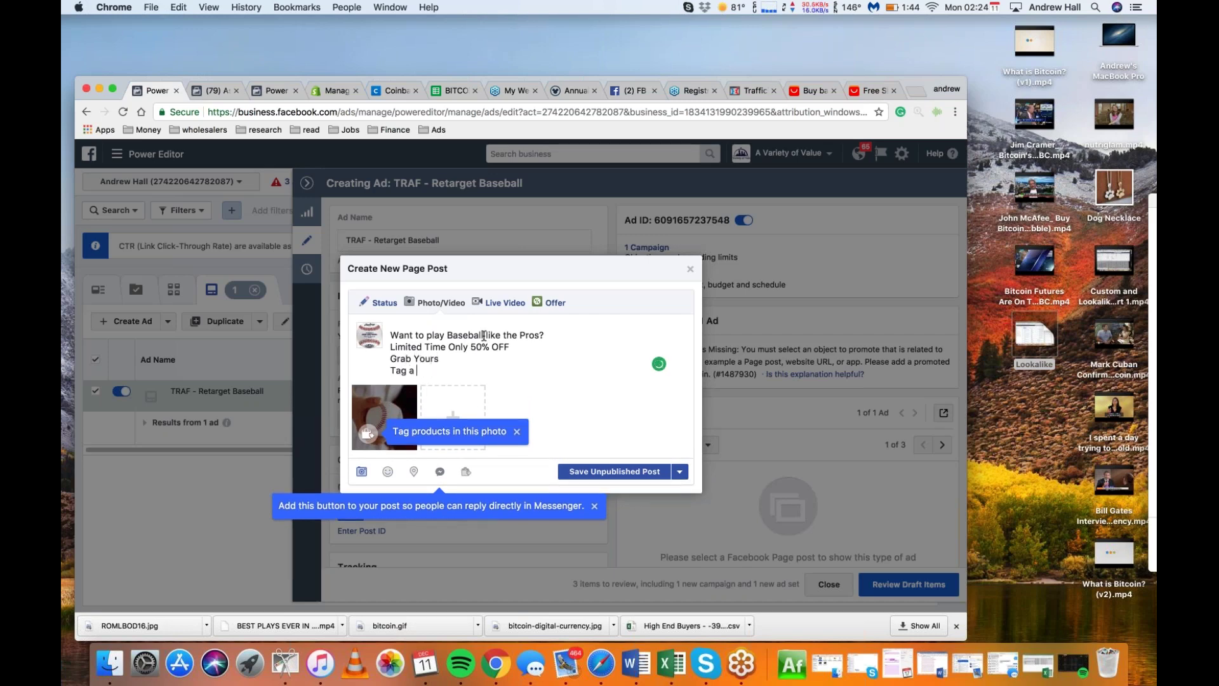
type("Friend that Loves Baseball")
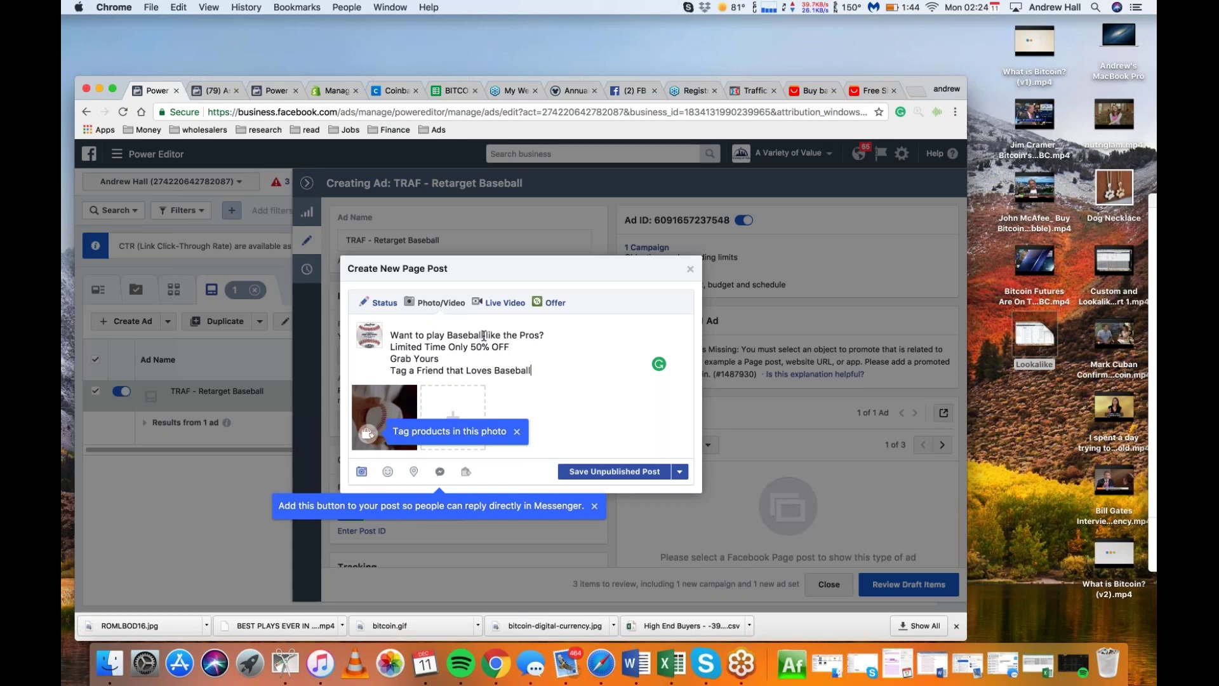
- Add "Comment below on your Favorite Team!" as the last line of the post text
key("Return")
type("Comment below on your favorite")
key("BackSpace")
key("BackSpace")
key("BackSpace")
key("BackSpace")
key("BackSpace")
key("BackSpace")
key("BackSpace")
type("Favor")
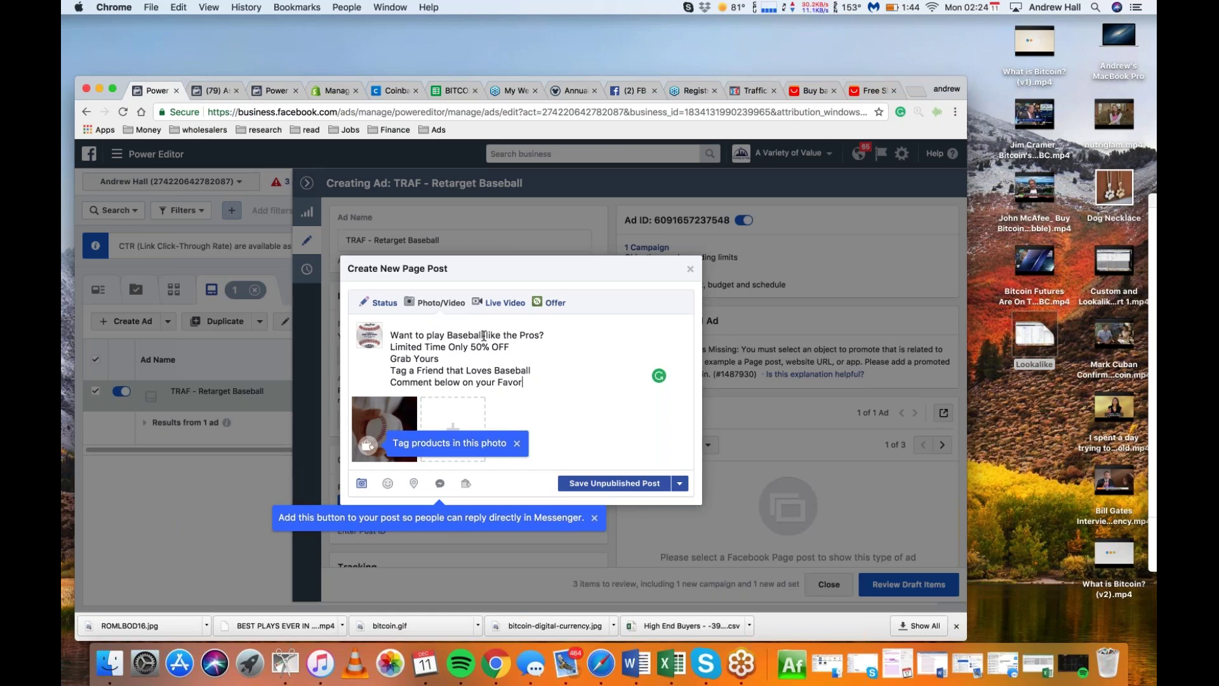
type("ite Tream!")
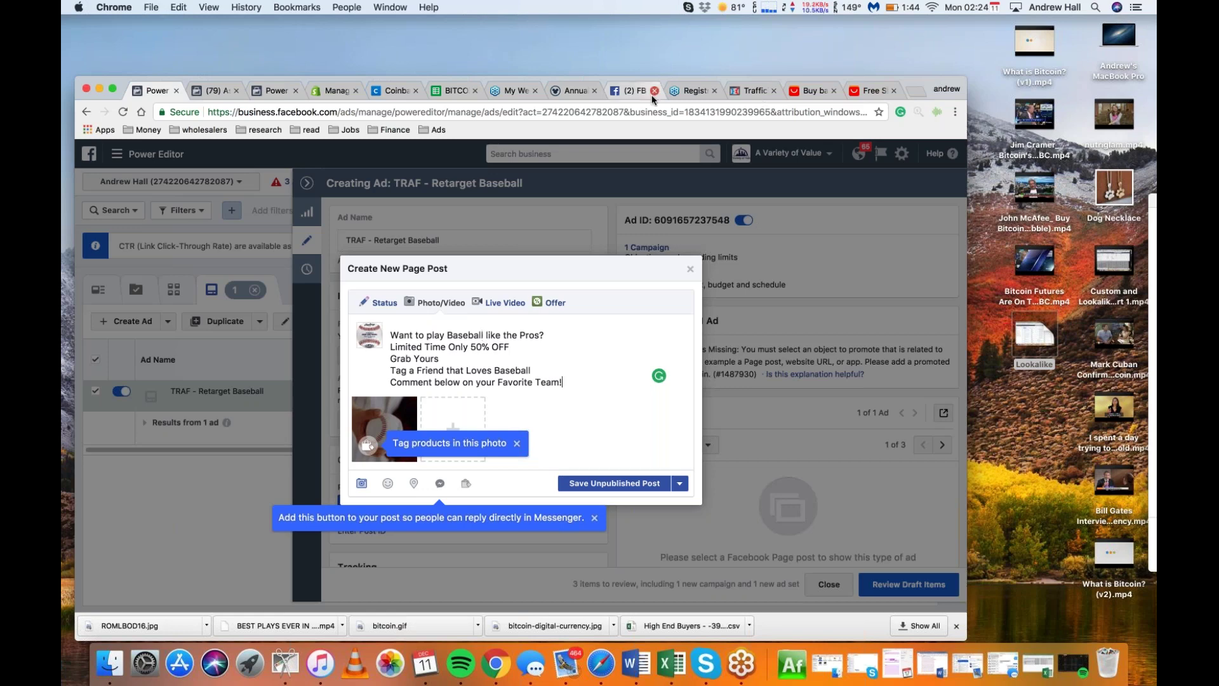
- Open getemoji.com in a new browser tab
left_click(914, 92)
type("g")
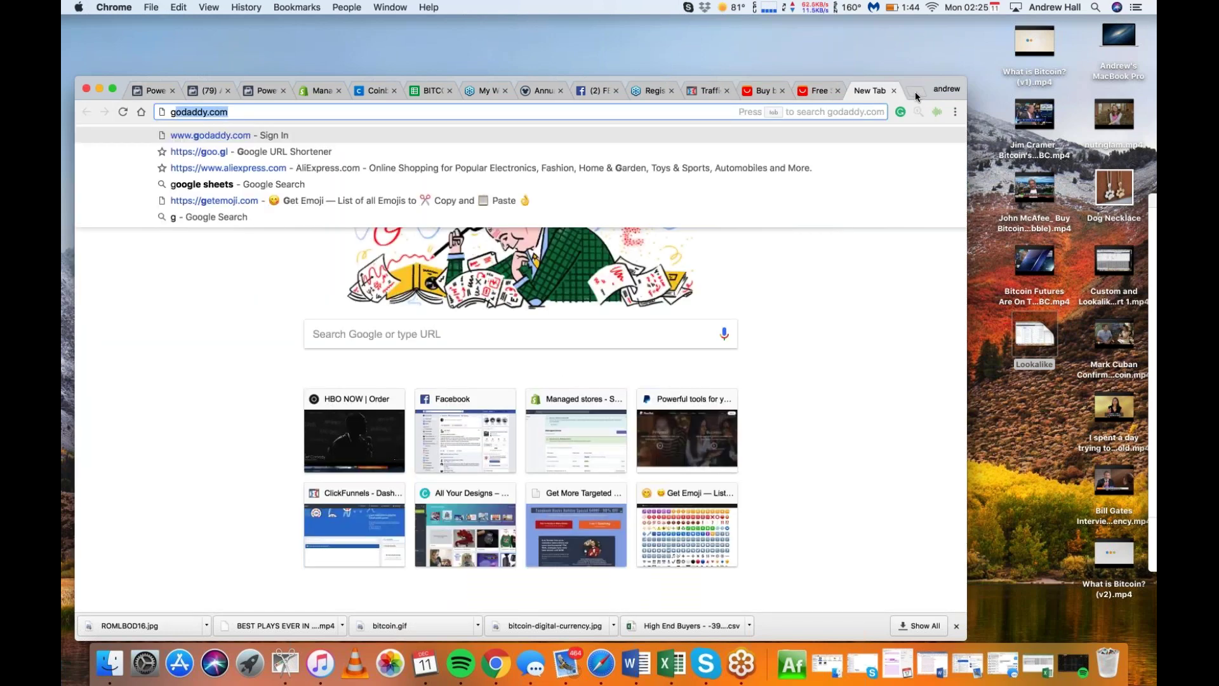
type("etemoji.com")
key("Return")
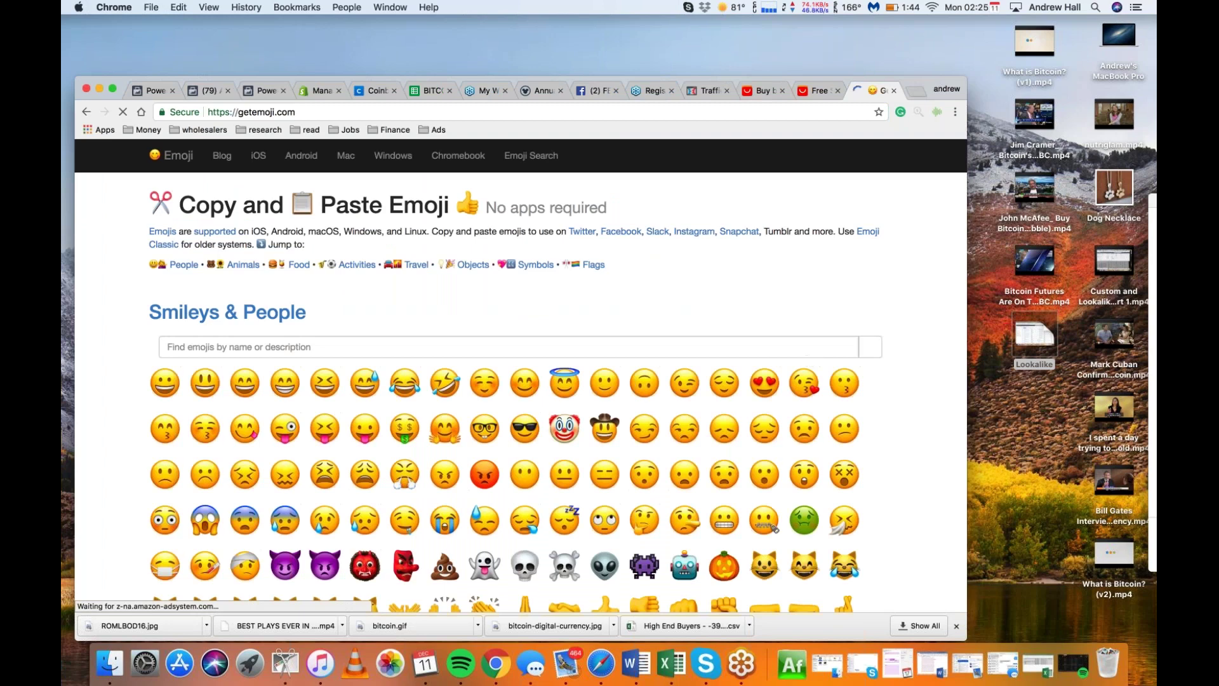
- Copy the right-pointing hand emoji and paste it before "Tag a Friend that Loves Baseball" in the post
scroll(893, 473, "down", 6)
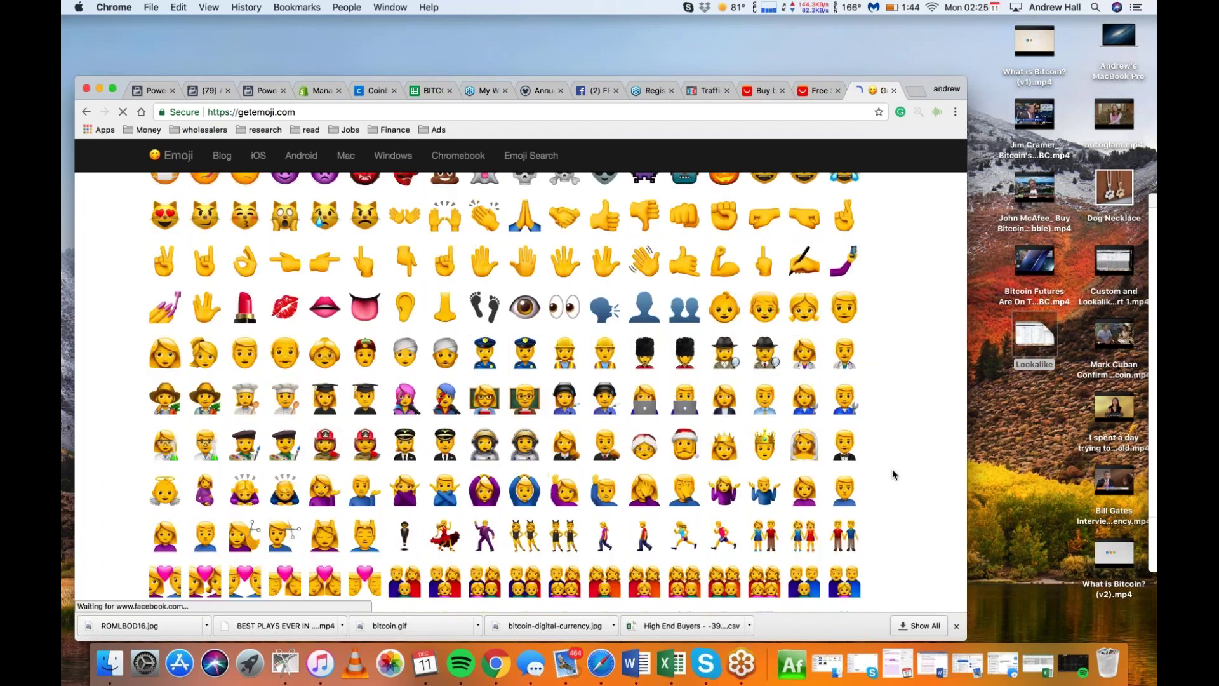
scroll(893, 475, "up", 3)
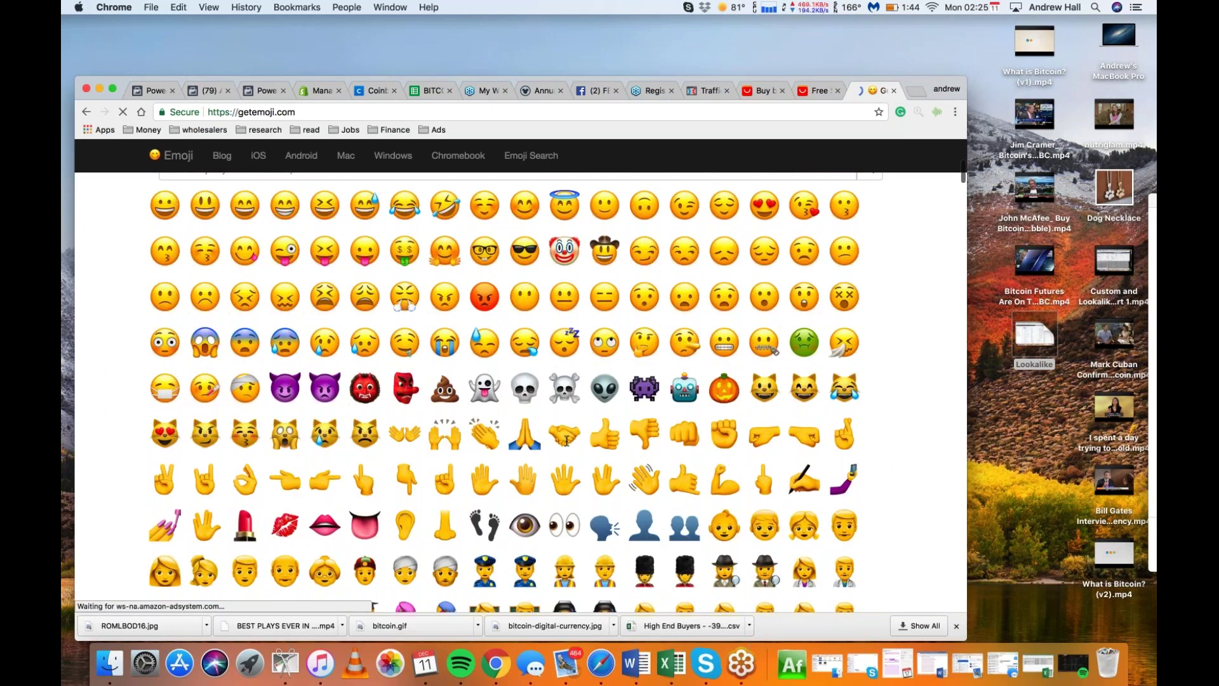
left_click(327, 482)
key("super+c")
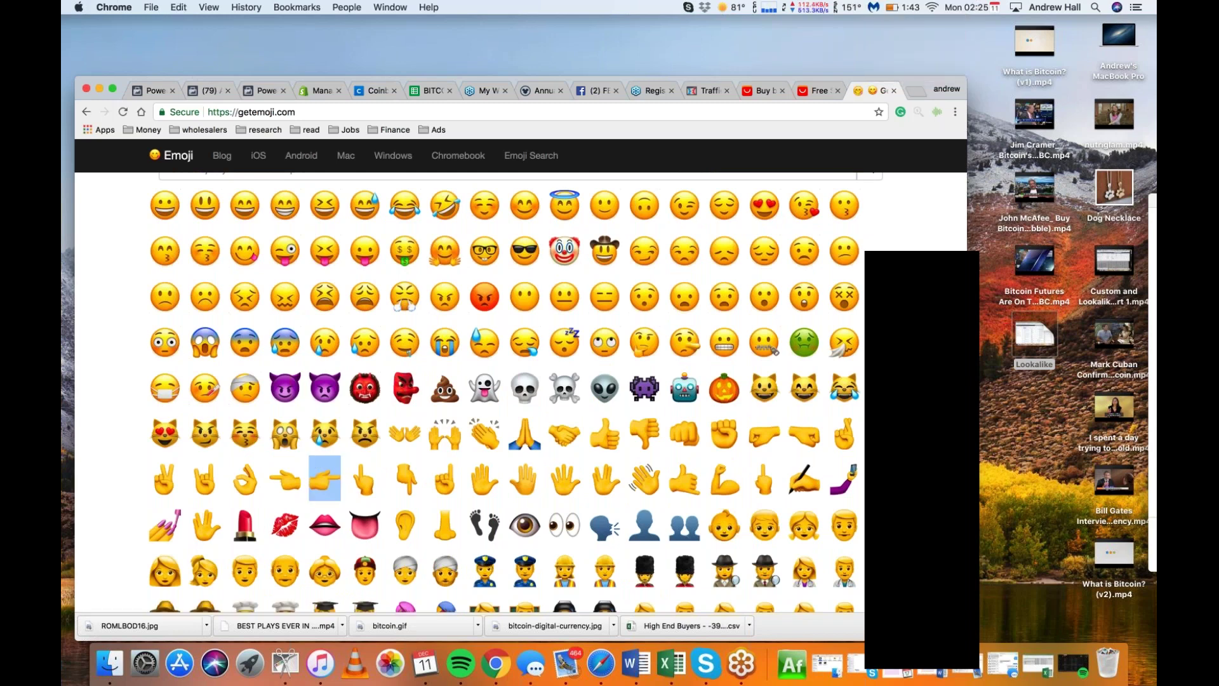
left_click(156, 91)
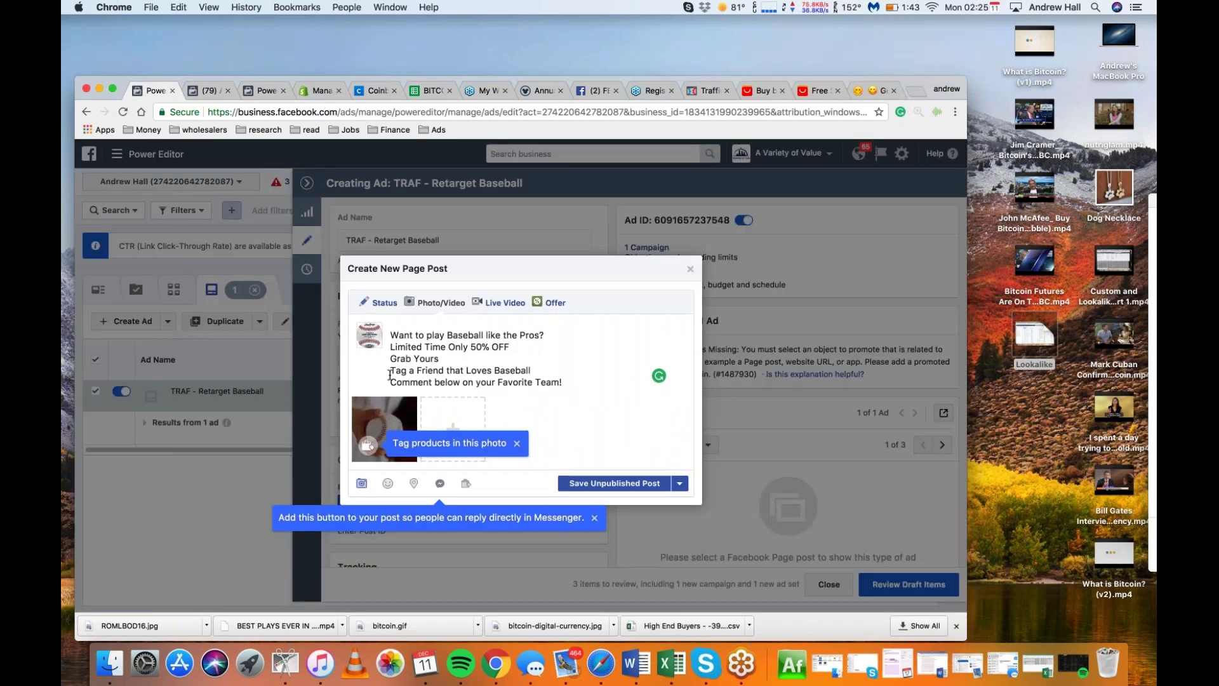
key("super+v")
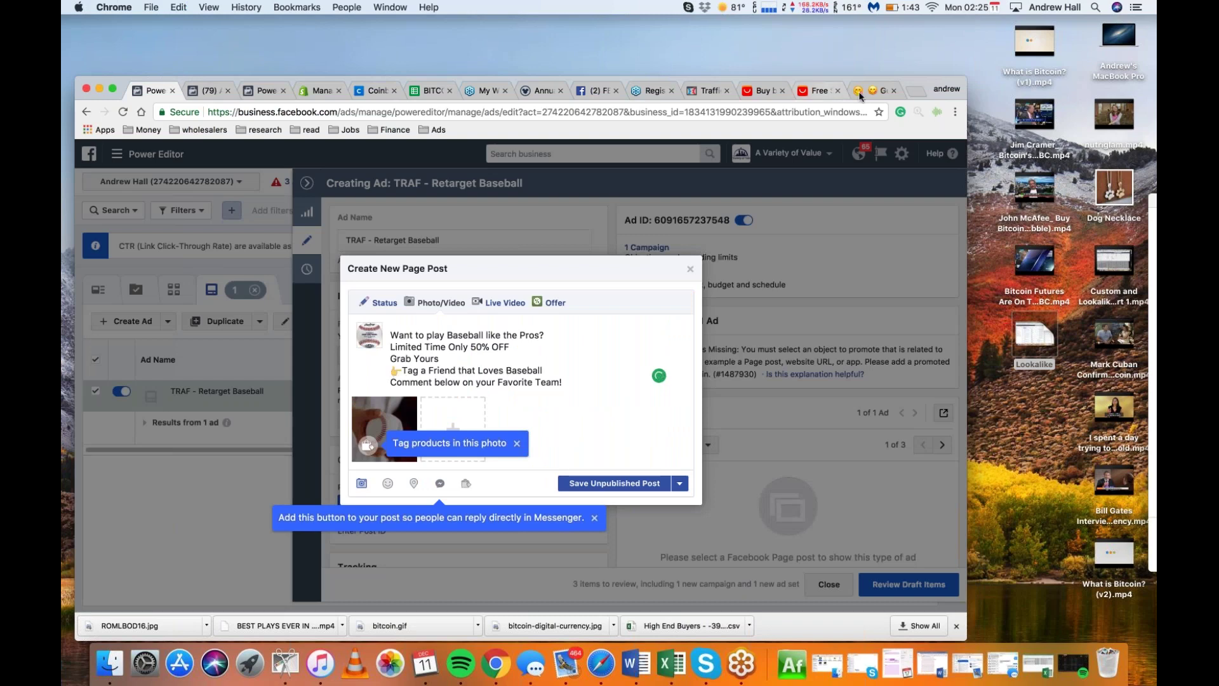
- Copy the down-pointing hand emoji from getemoji.com and paste it before "Comment below on your Favorite Team!" in the post
left_click(879, 91)
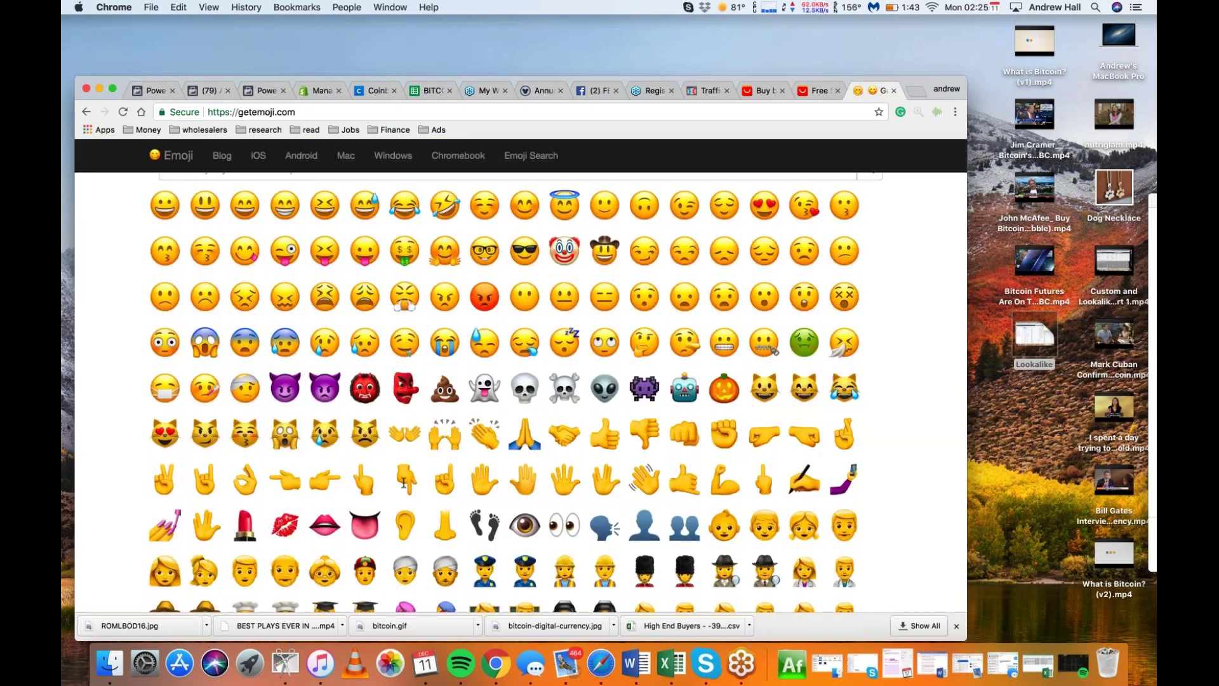
left_click(404, 481)
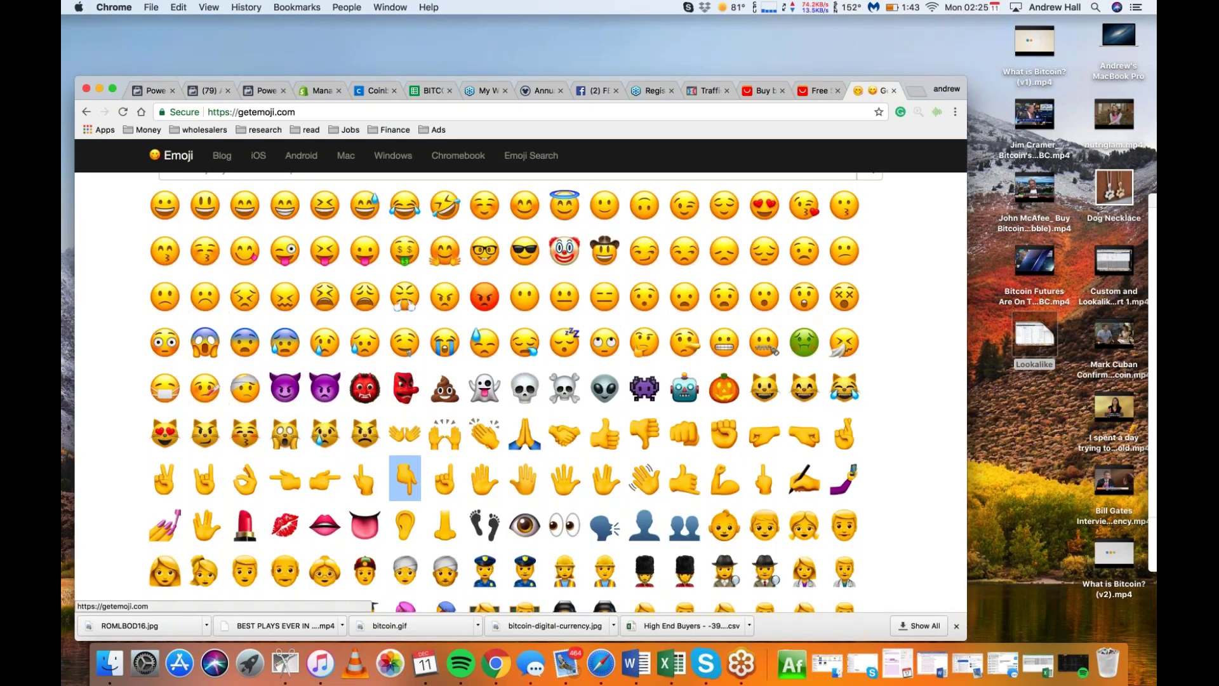
left_click(155, 91)
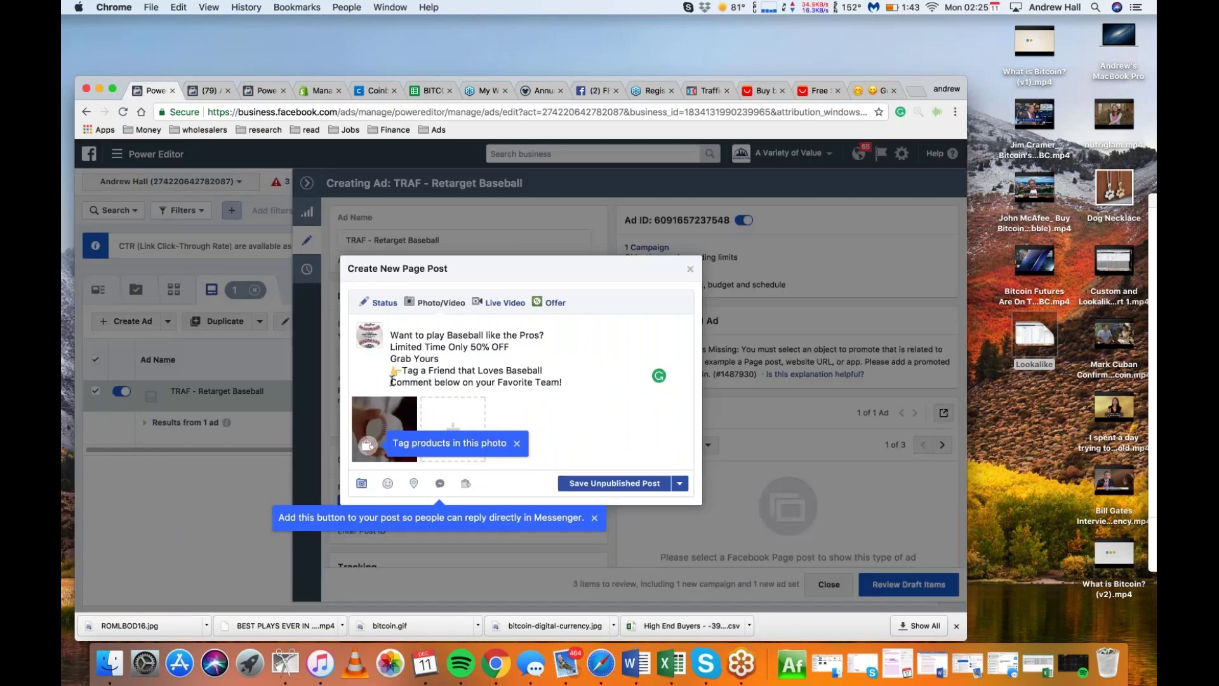
- Find the baseball emoji under Activity and Sports on getemoji.com and copy it
left_click(870, 89)
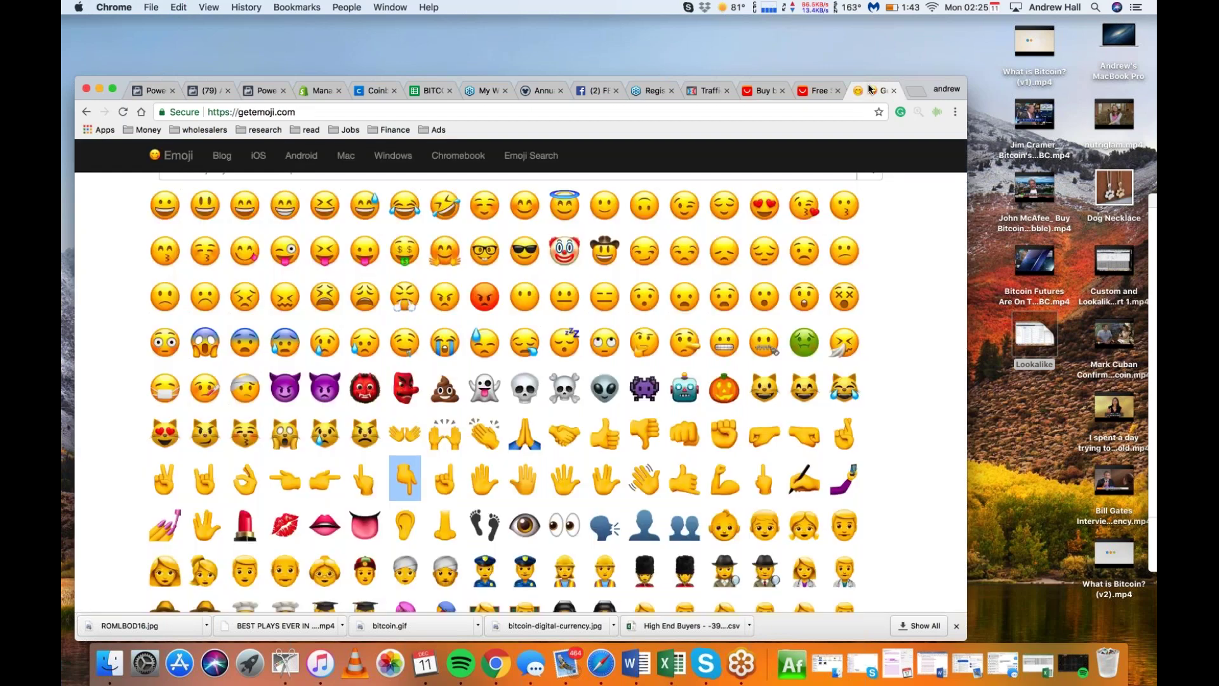
scroll(505, 390, "down", 1)
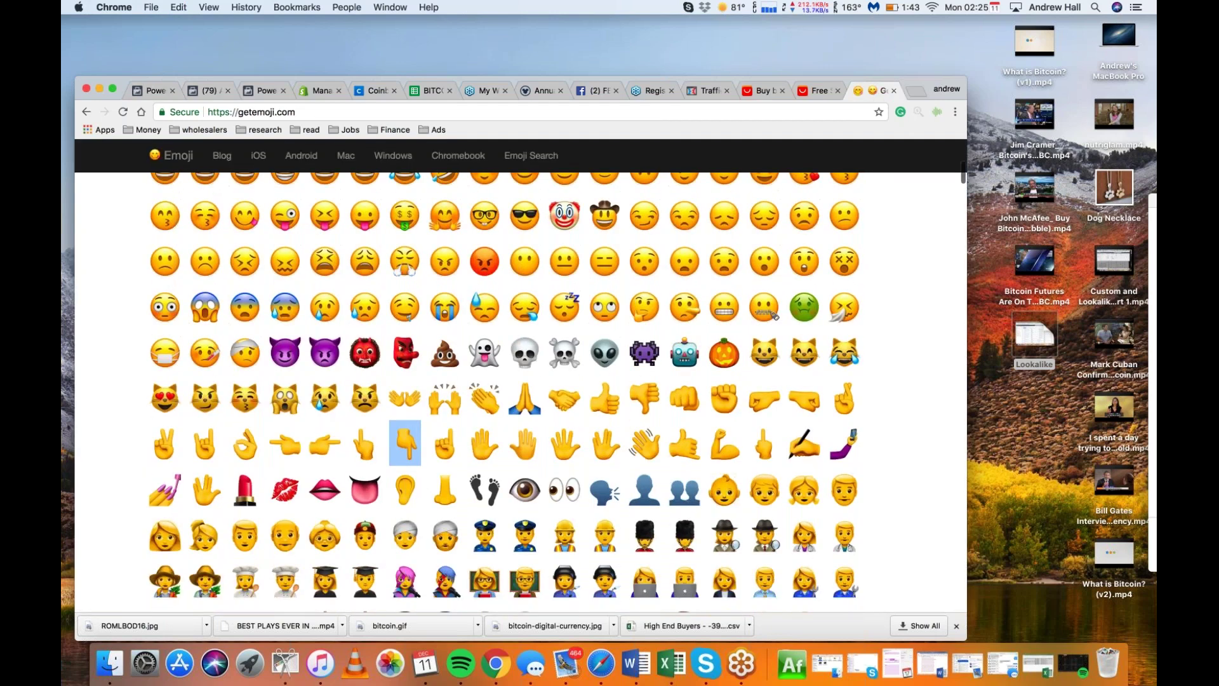
scroll(505, 391, "down", 20)
scroll(505, 391, "down", 20)
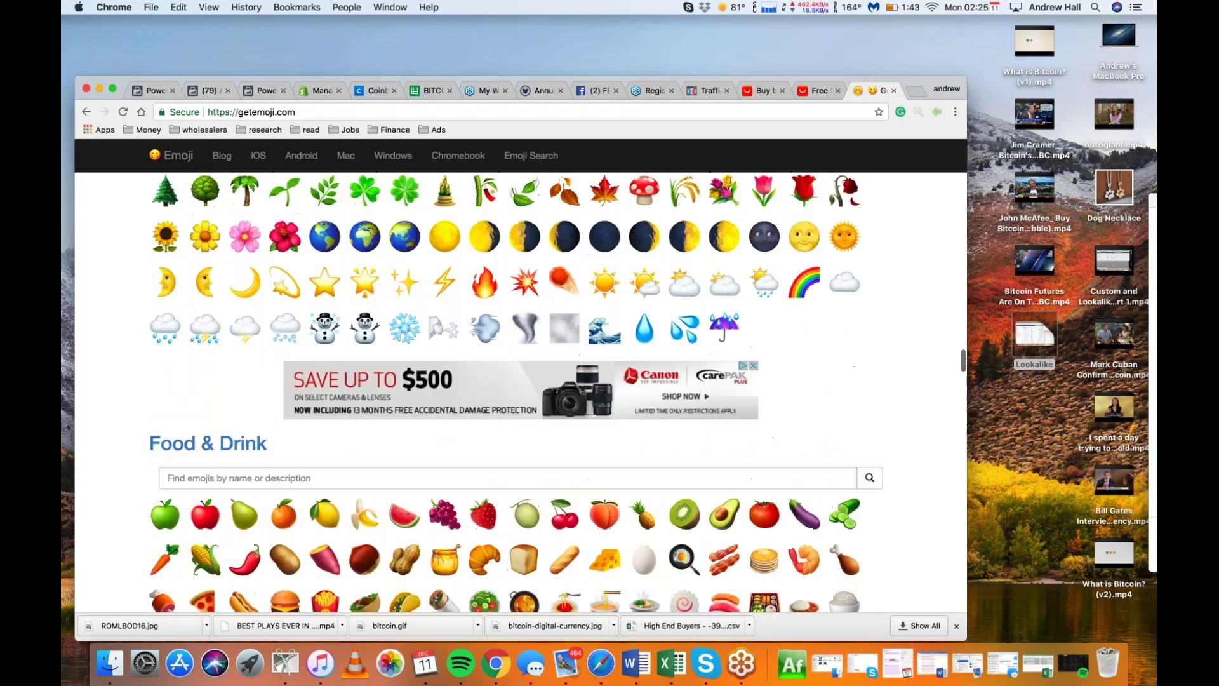
scroll(505, 390, "up", 6)
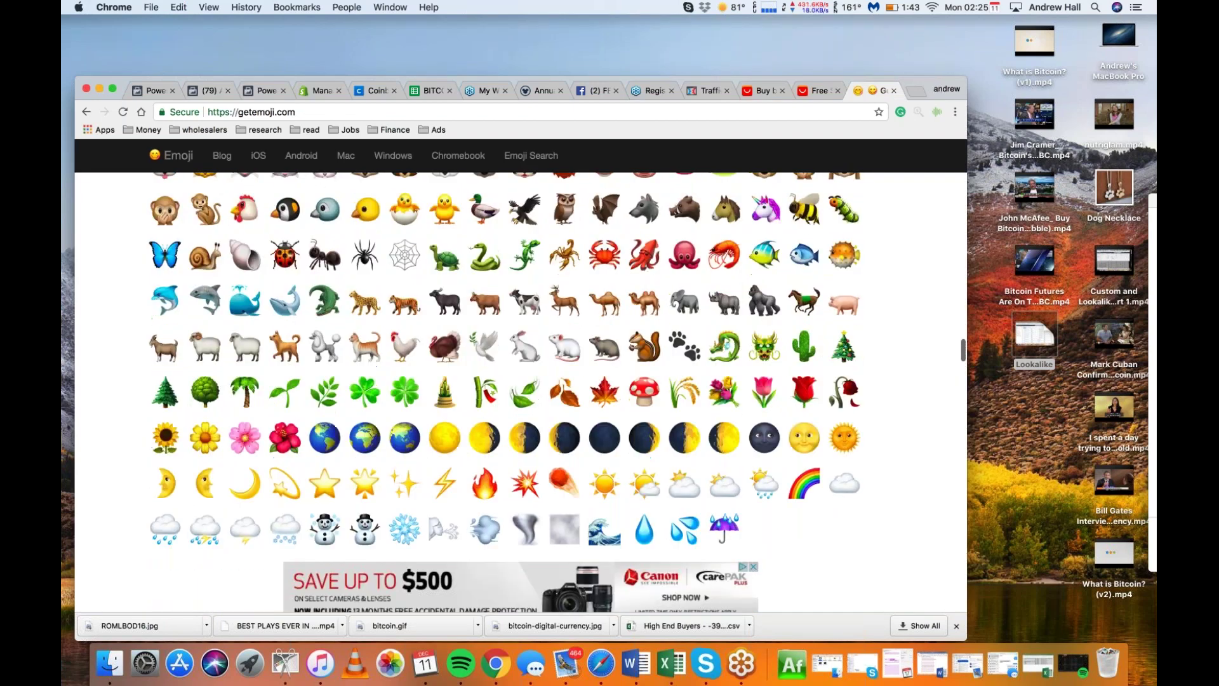
scroll(505, 391, "down", 4)
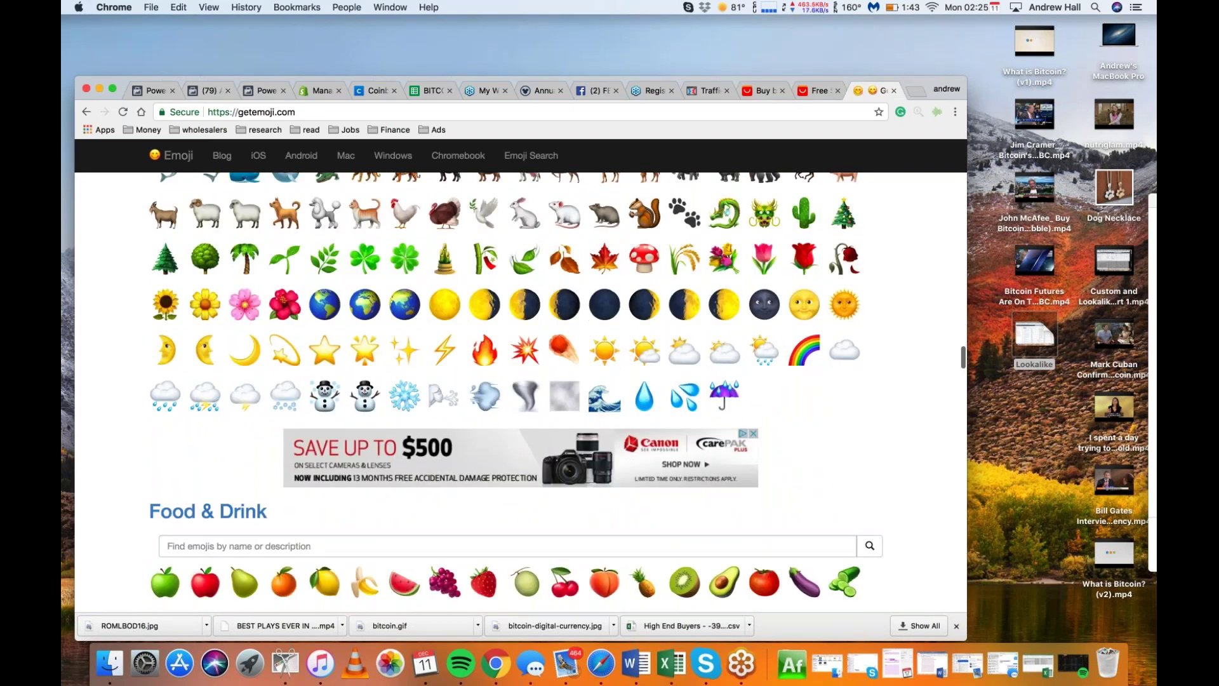
scroll(505, 391, "down", 20)
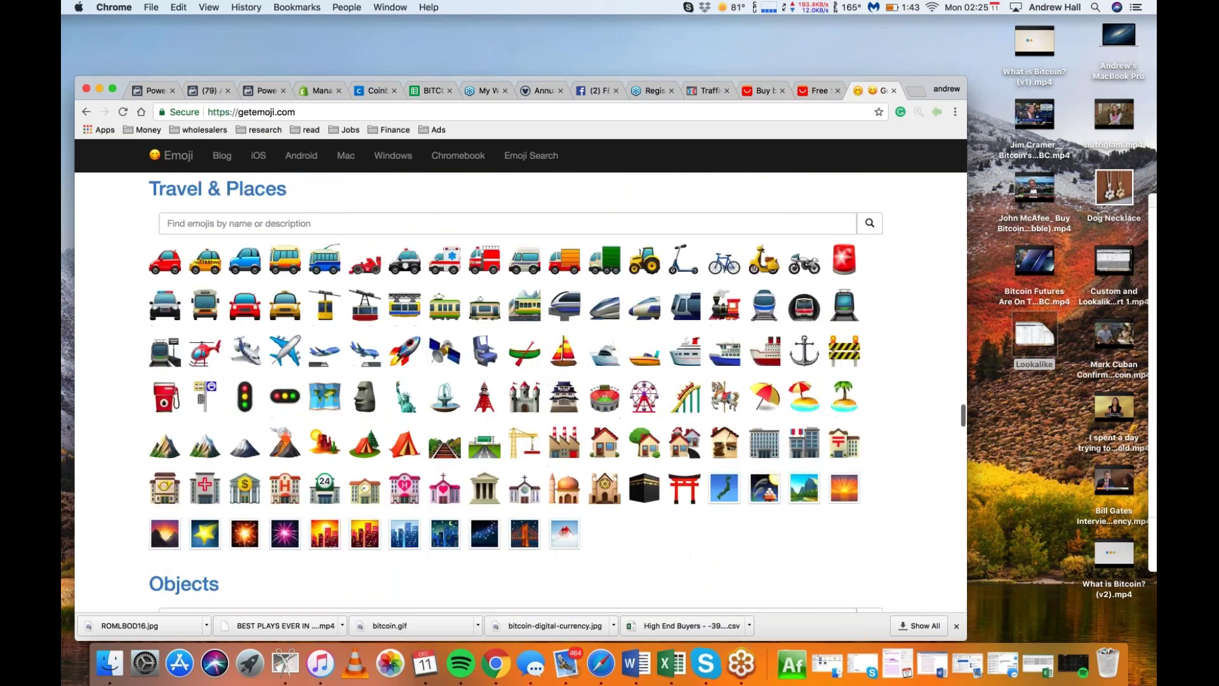
scroll(505, 391, "up", 15)
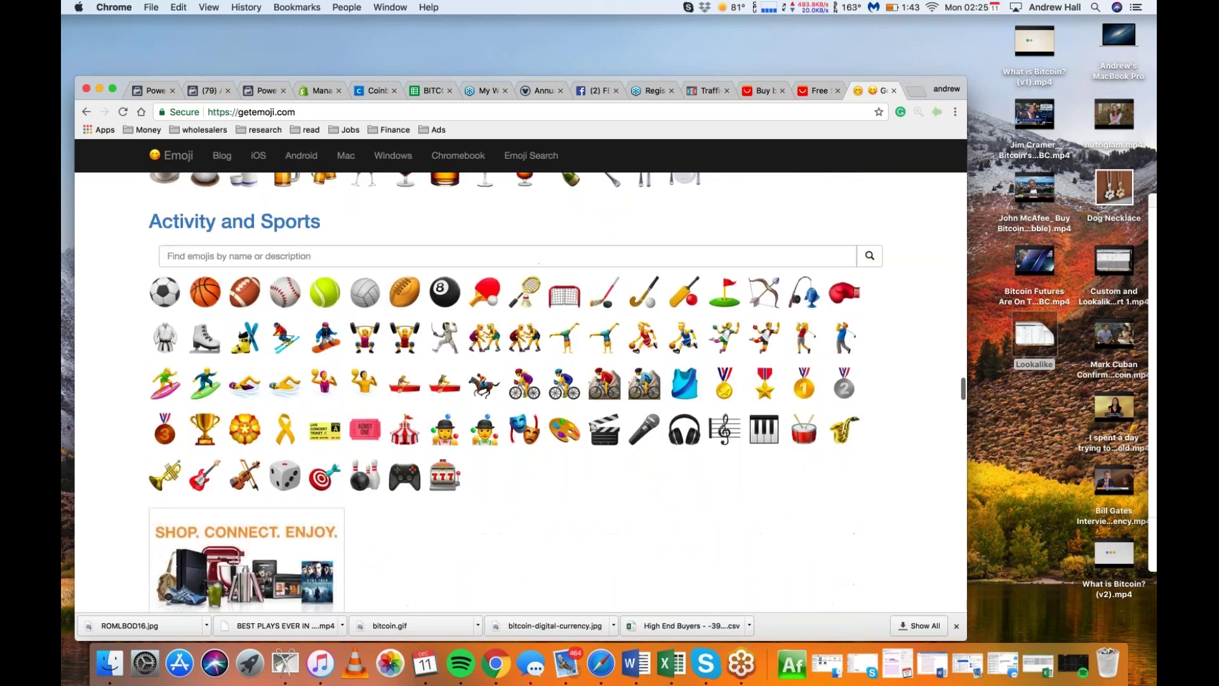
left_click(272, 290)
key("super+c")
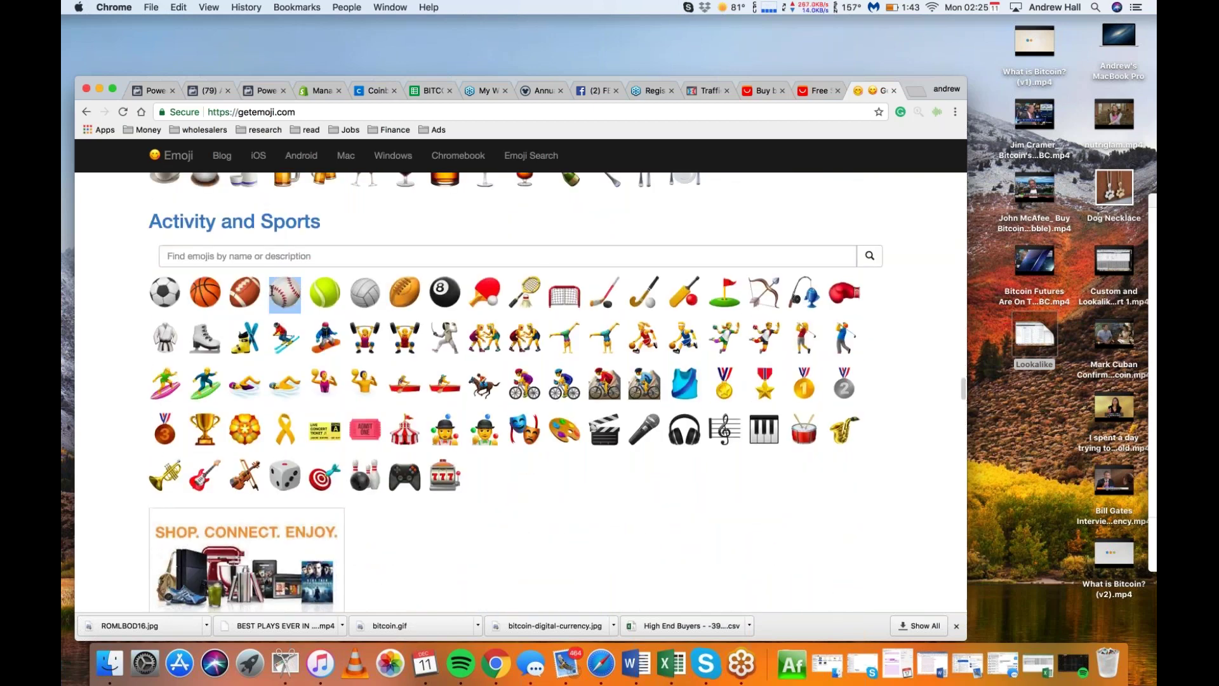
- Paste the baseball emoji after "Want to play Baseball like the Pros?" in the post text
left_click(152, 93)
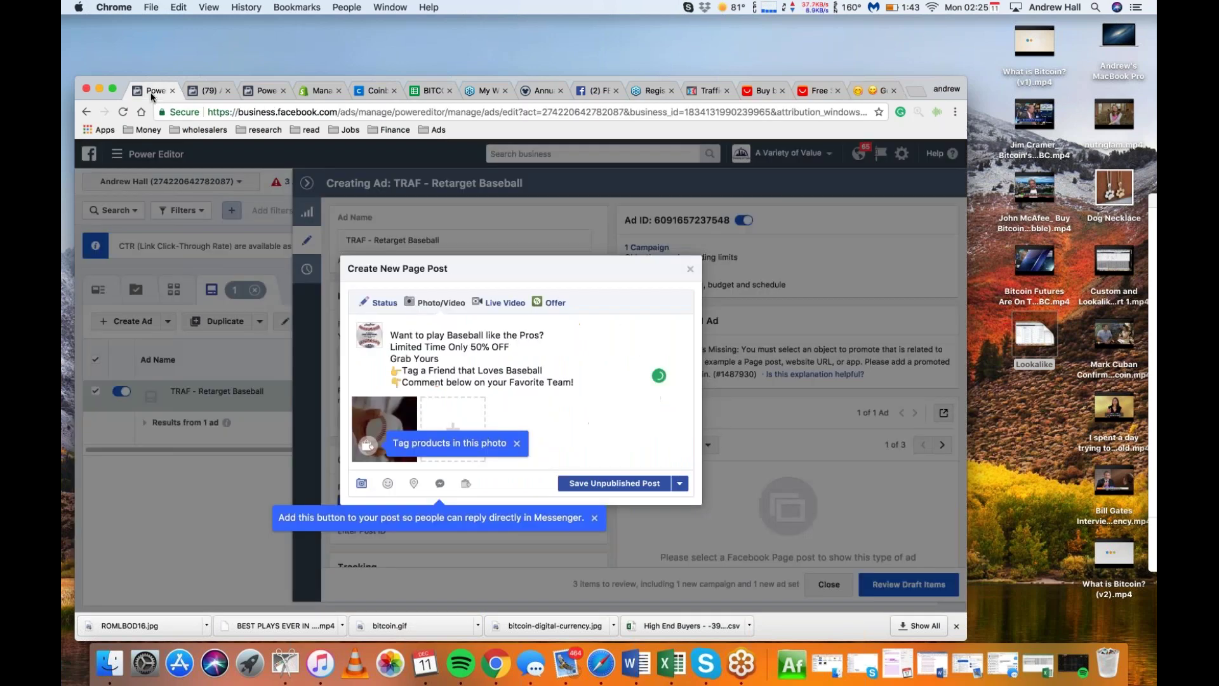
left_click(551, 336)
key("super+v")
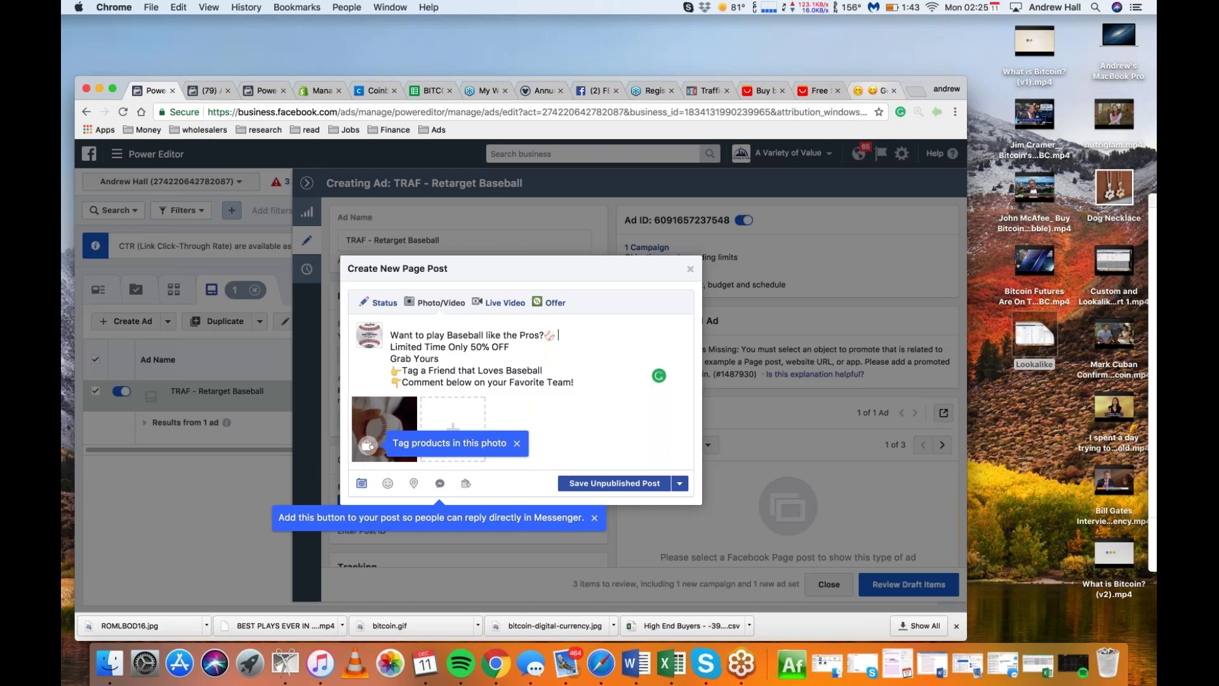
- Copy the trophy emoji from Activity and Sports on getemoji.com and paste it before "Want to play Baseball like the Pros?" in the post
key("Left")
left_click(868, 91)
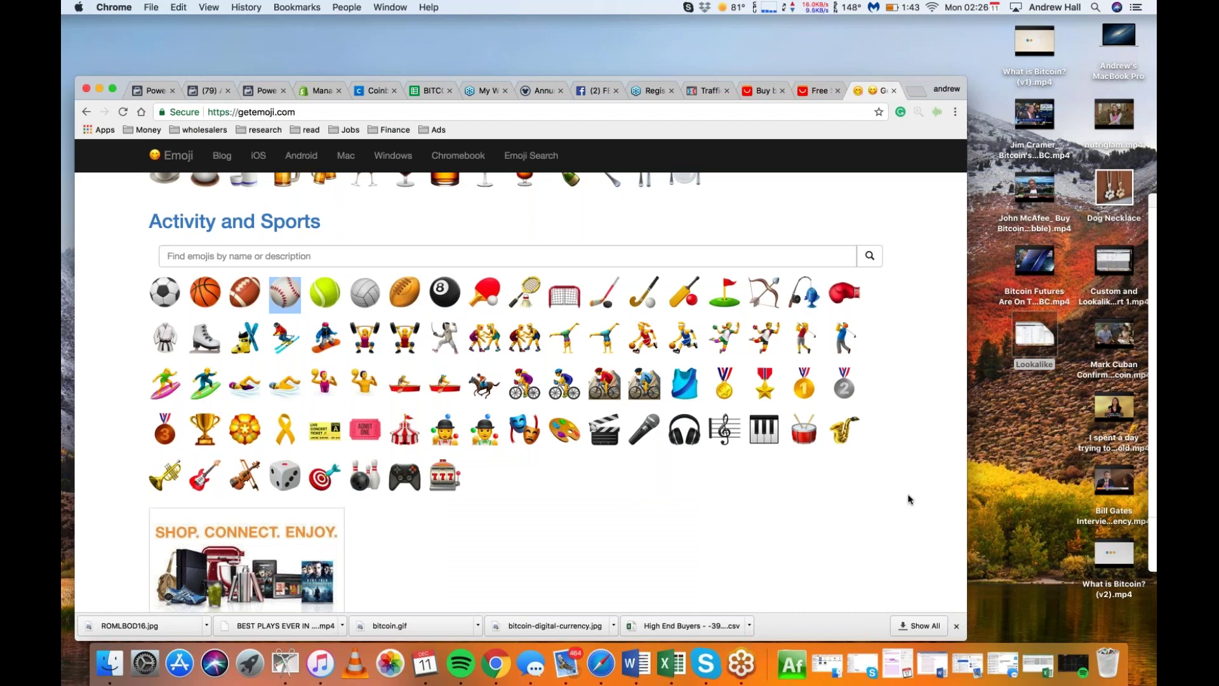
scroll(909, 499, "down", 5)
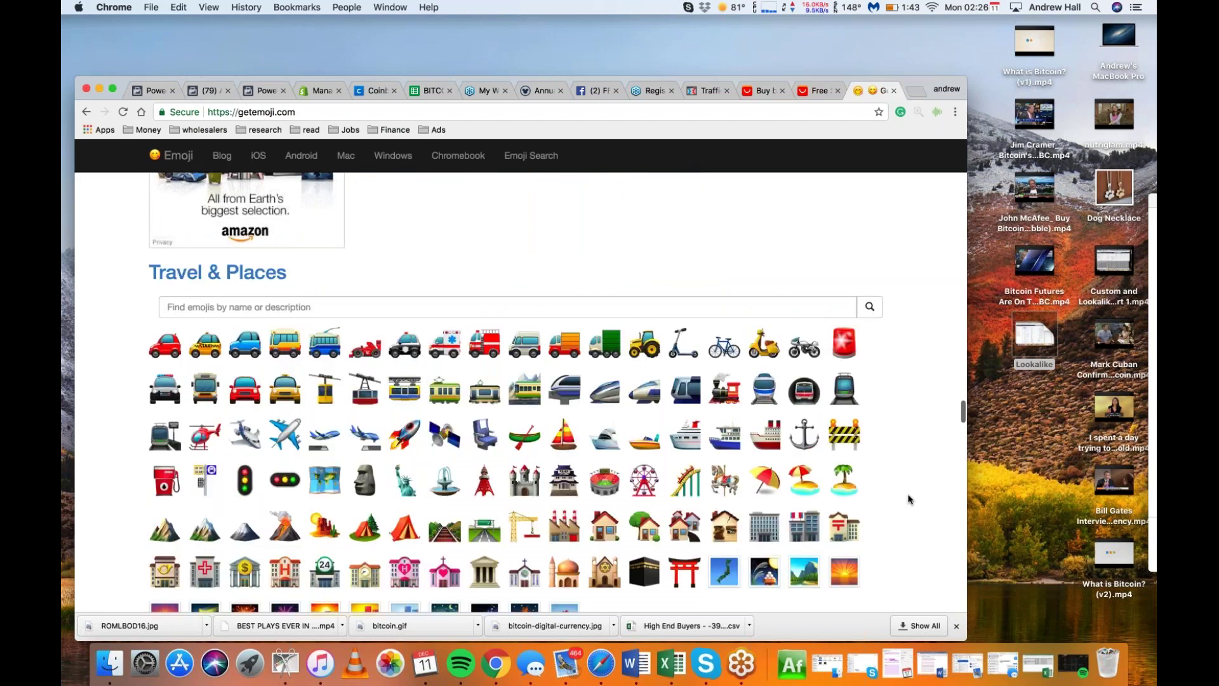
scroll(908, 499, "down", 4)
scroll(908, 499, "up", 9)
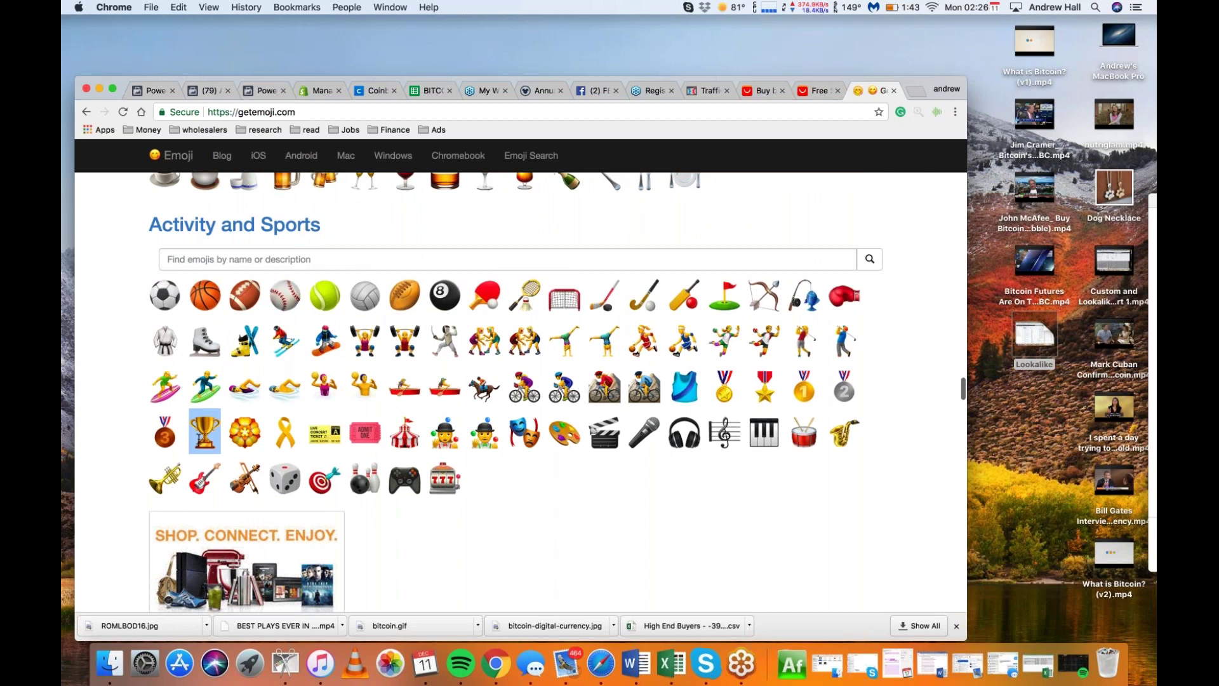
left_click(158, 97)
left_click(390, 335)
type("🏆")
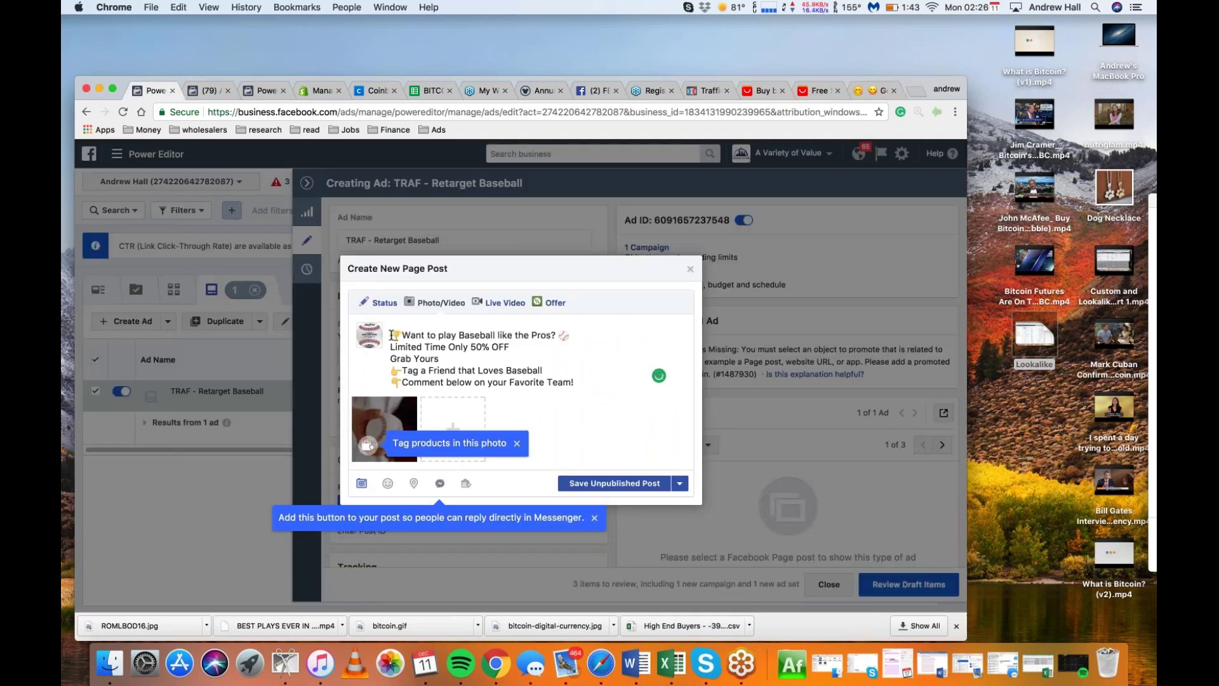
- Copy the right and left arrow emojis from Symbols on getemoji.com and paste them after "Grab Yours" in the post
left_click(882, 95)
scroll(898, 348, "down", 10)
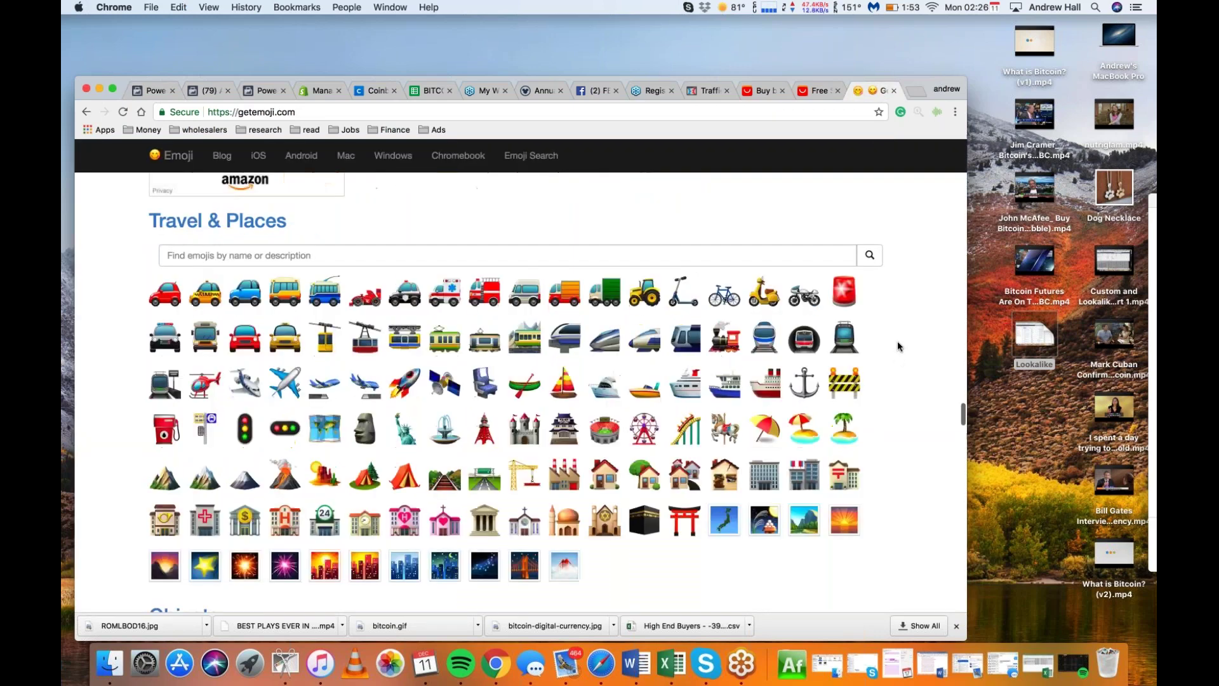
scroll(898, 347, "down", 15)
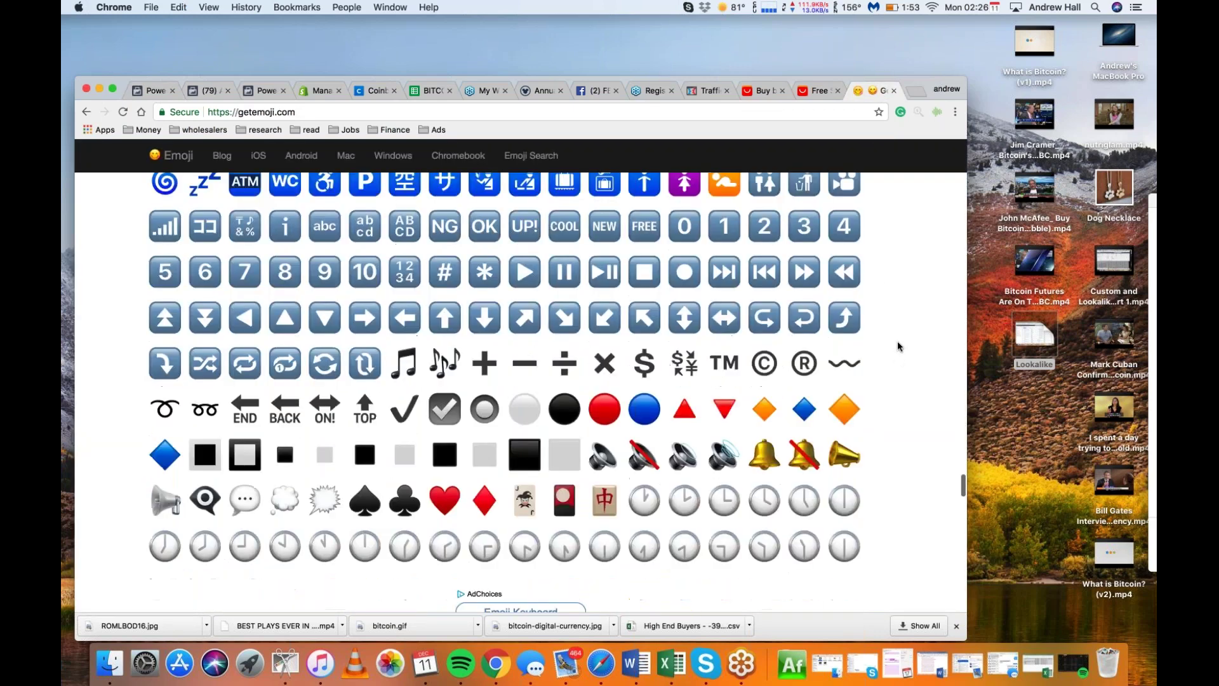
scroll(899, 346, "up", 1)
left_click_drag(420, 359, 361, 360)
key("super+c")
left_click(202, 90)
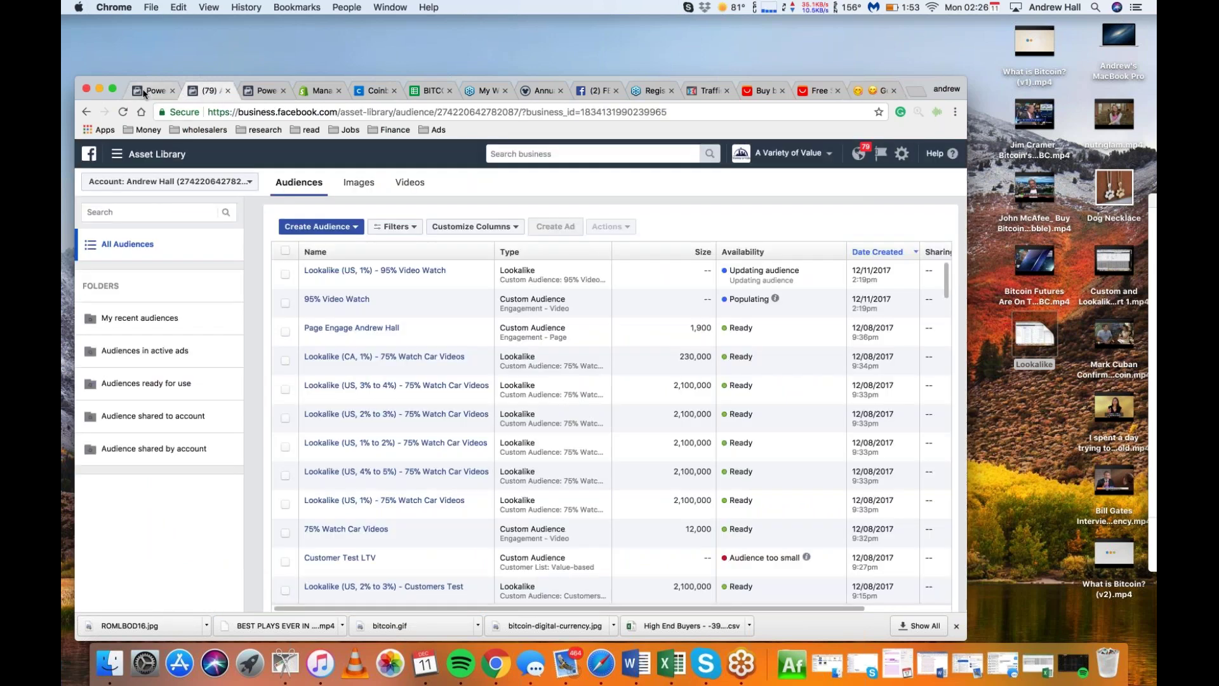
left_click(146, 92)
key("super+v")
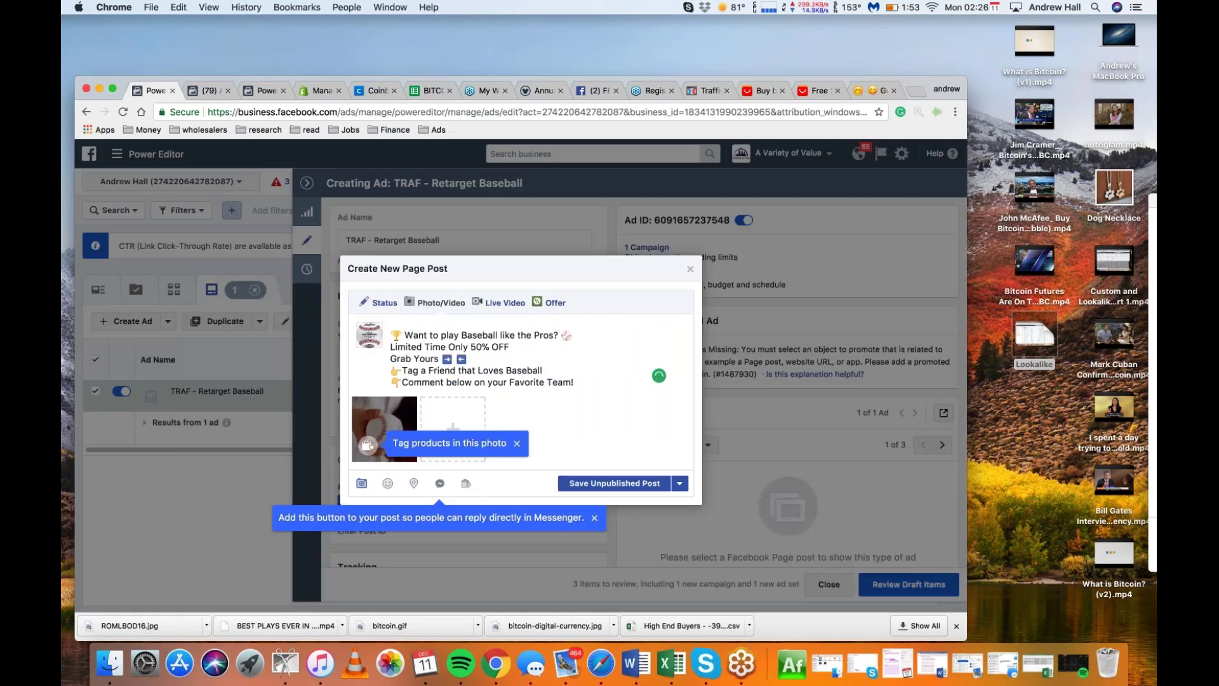
- Copy the fire emoji from getemoji.com and paste it before "50% OFF" in the post's second line
left_click(875, 91)
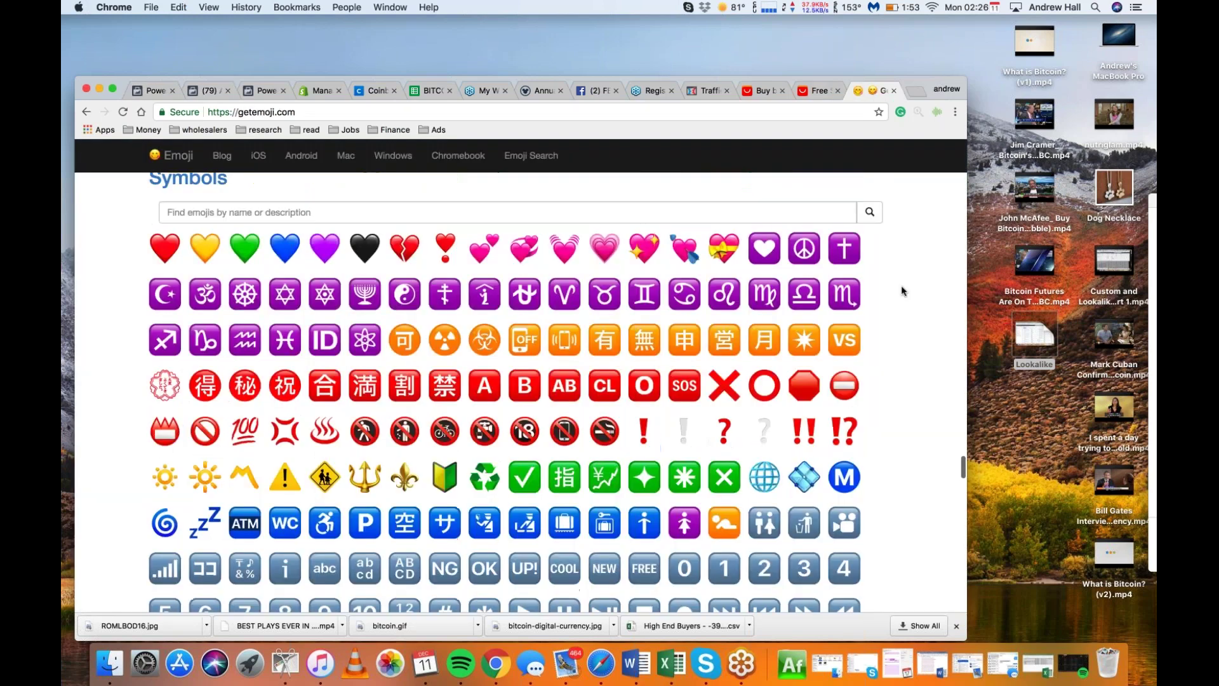
scroll(901, 291, "up", 20)
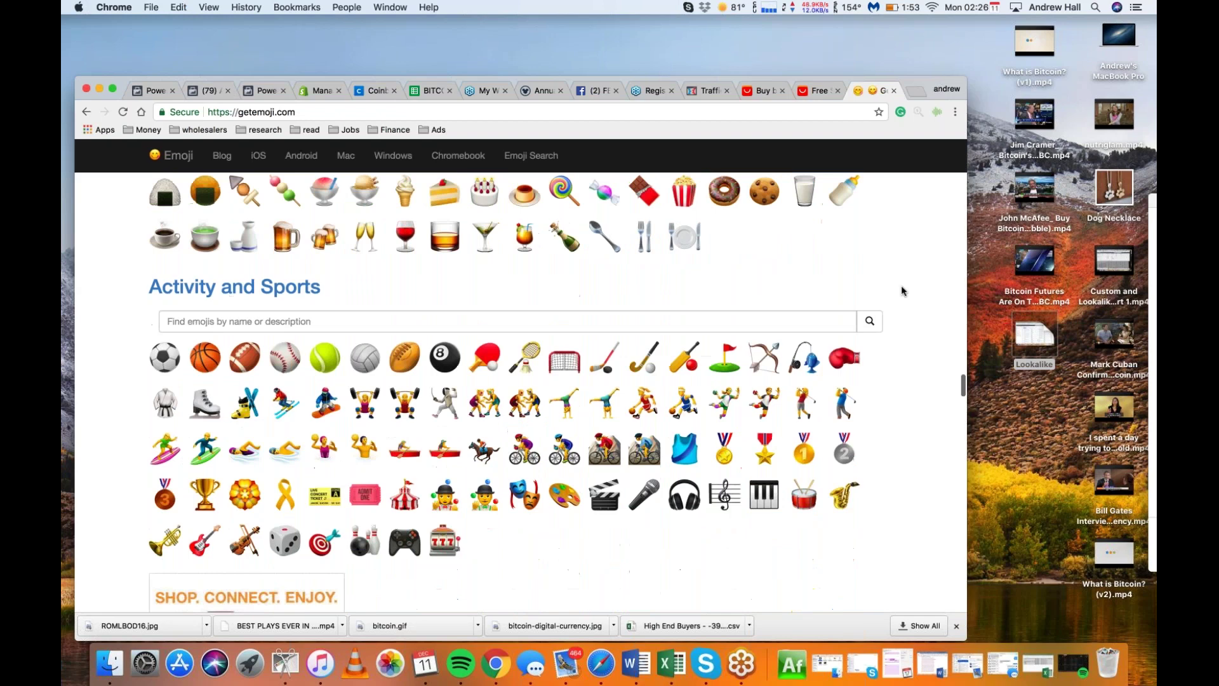
scroll(901, 291, "up", 1)
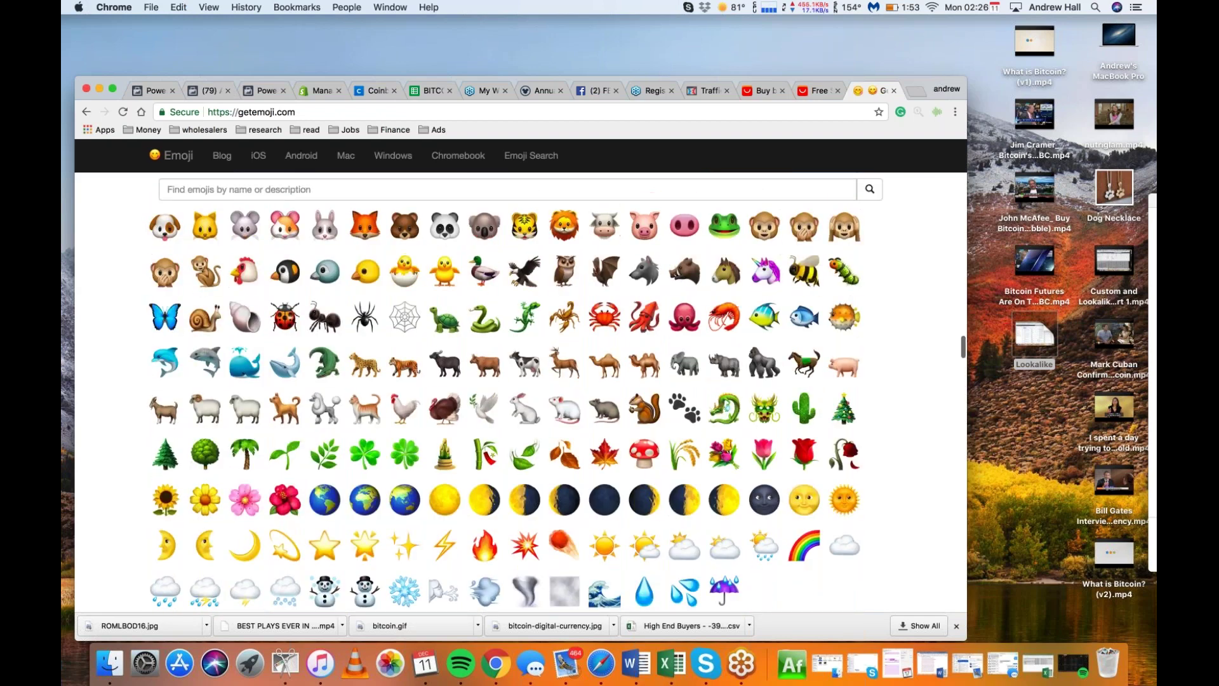
left_click(483, 543)
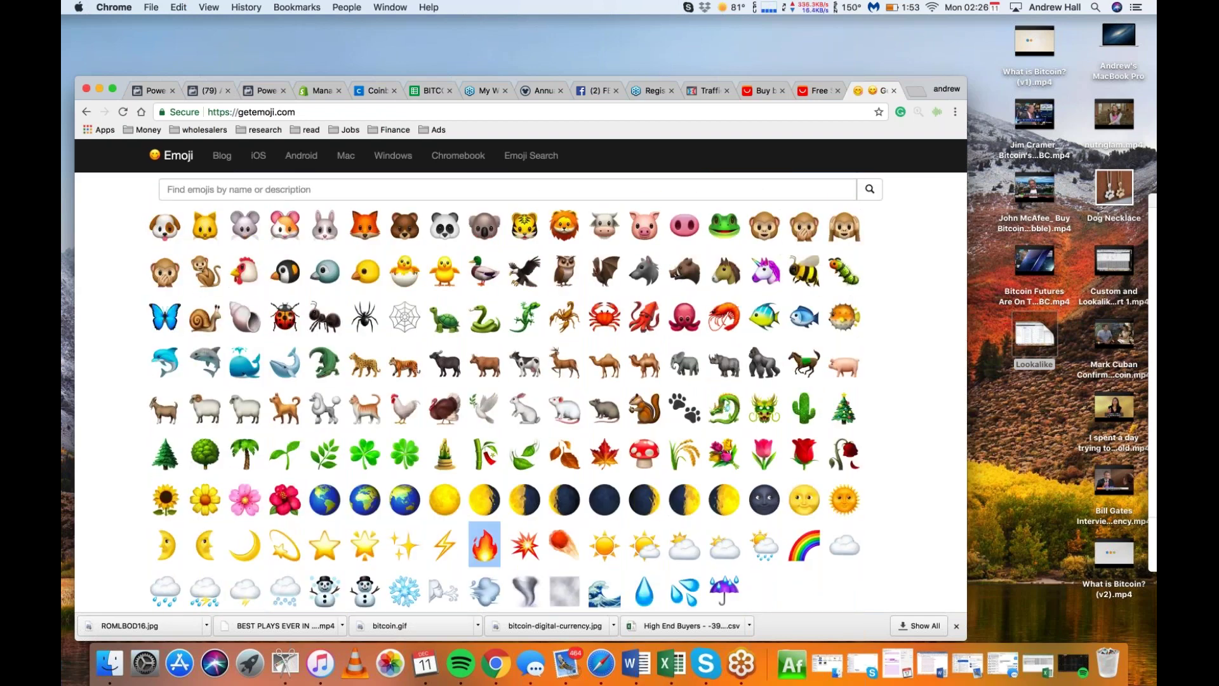
left_click(150, 92)
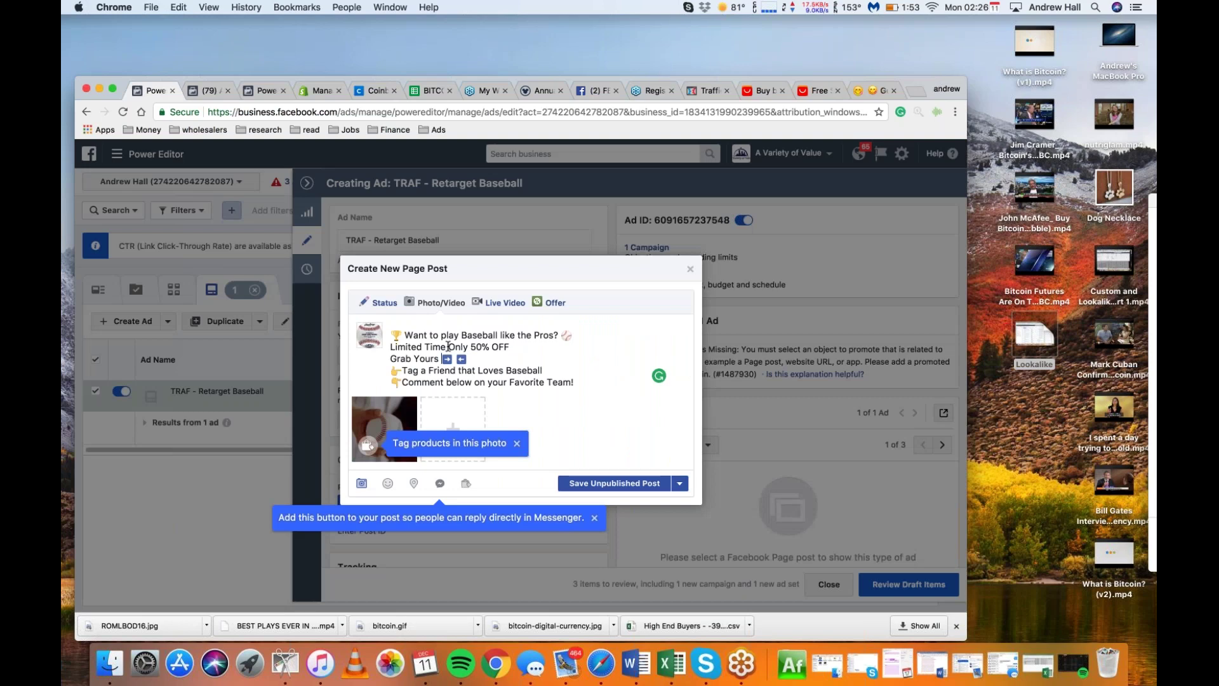
left_click(471, 346)
key("super+v")
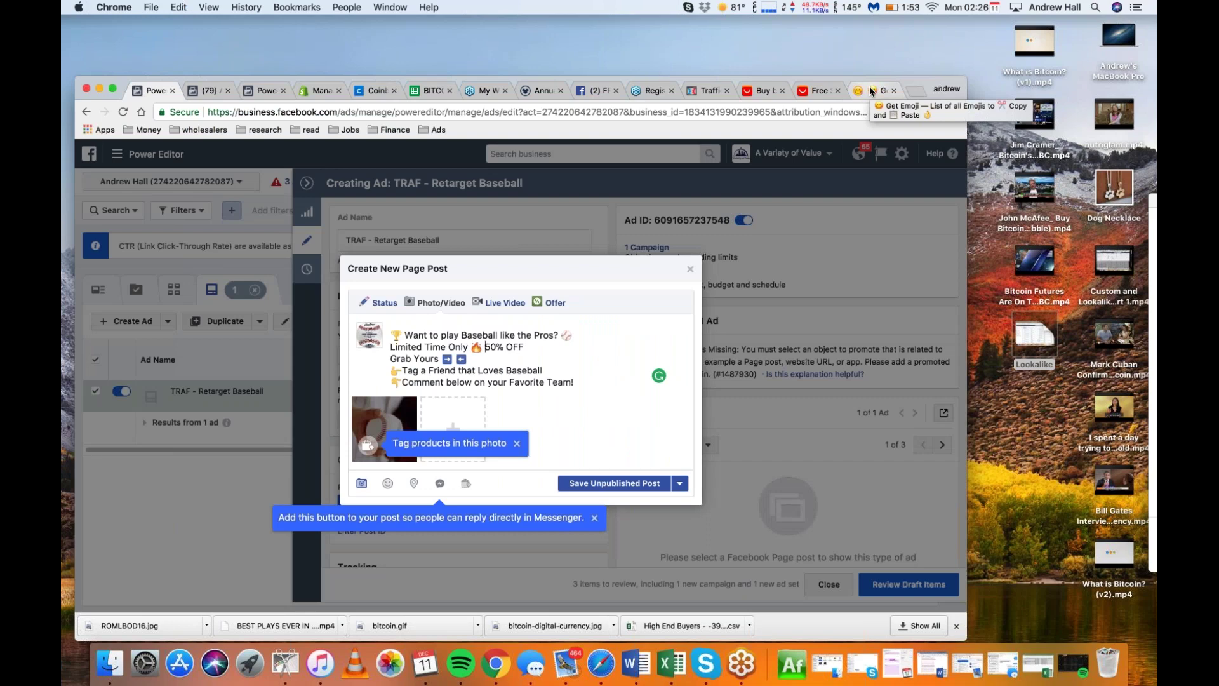
- Search Google for "google shortner" in a new browser tab and open the Google URL Shortener site at goo.gl
left_click(871, 92)
left_click(824, 90)
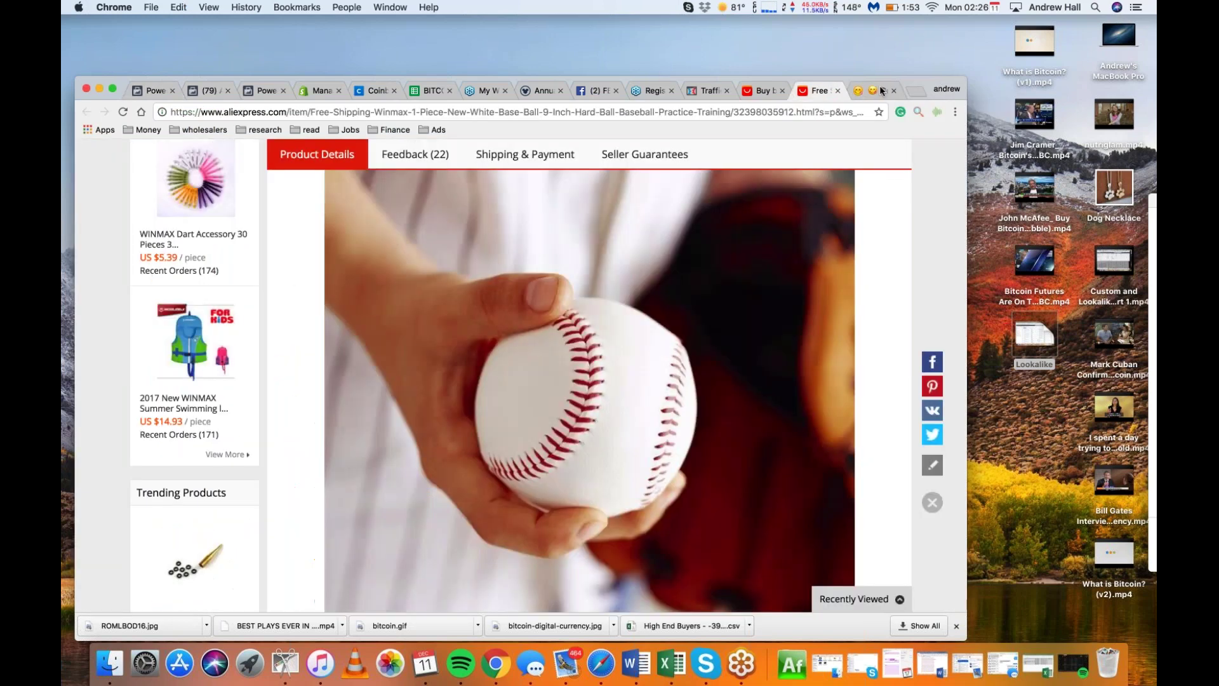
left_click(914, 90)
type("go")
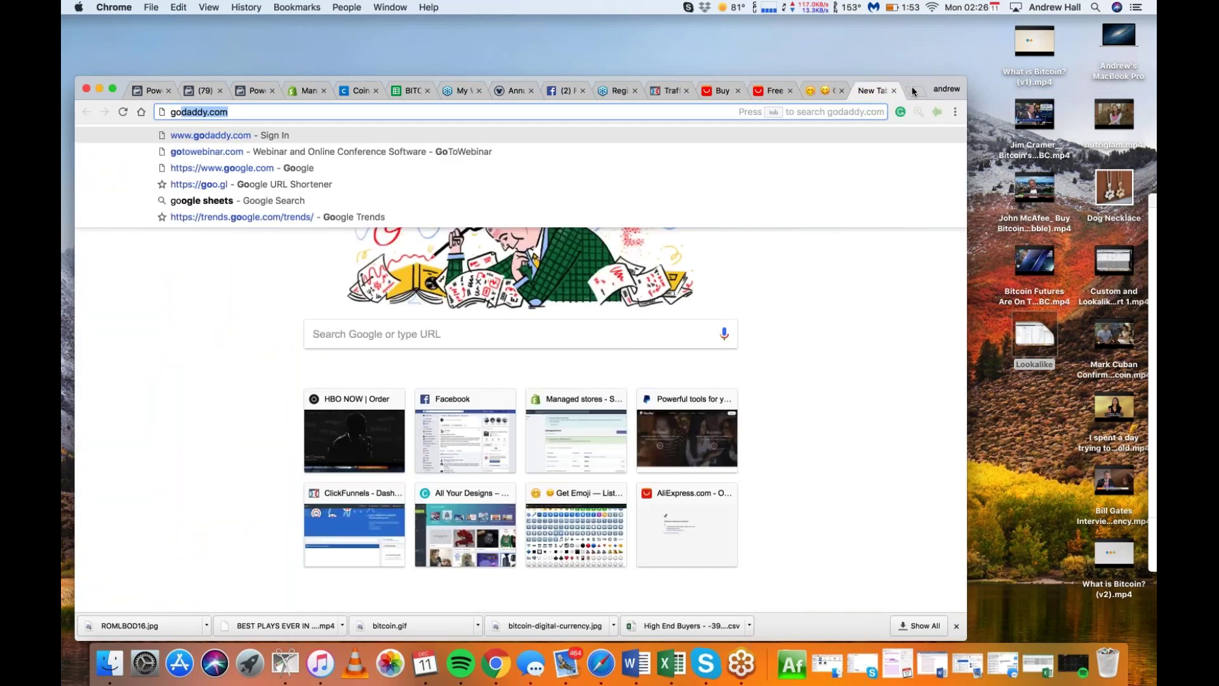
type("ogle shro")
key("BackSpace")
key("BackSpace")
type("or")
key("Return")
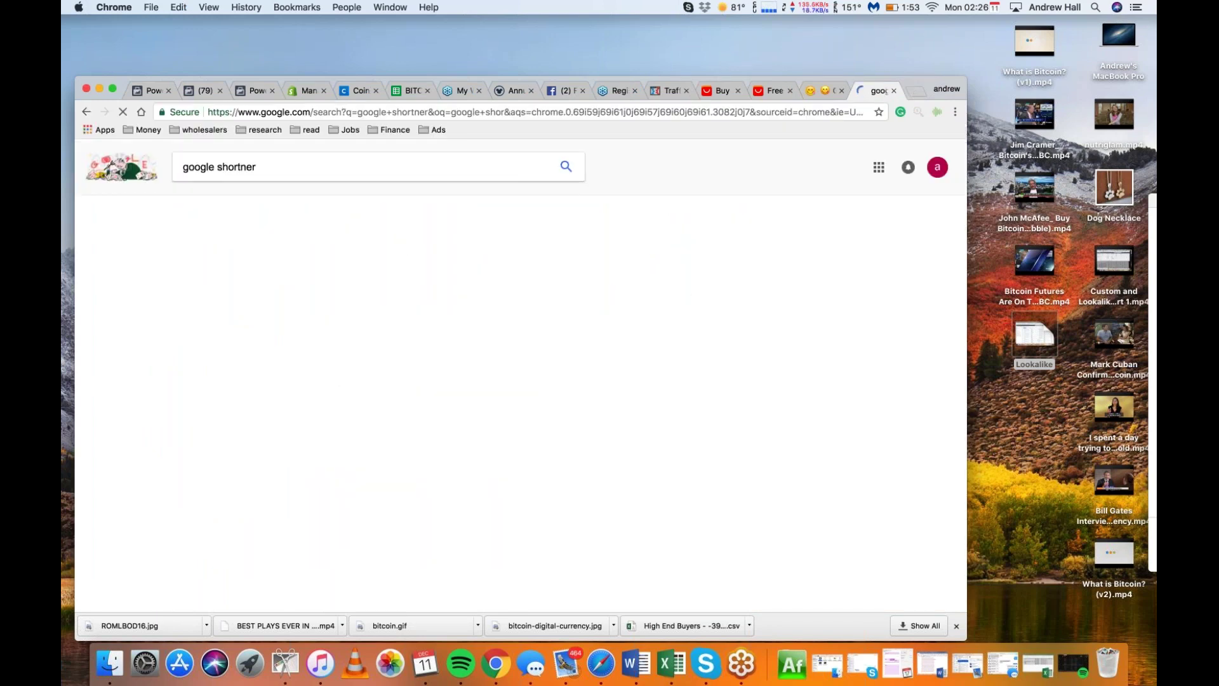
left_click(240, 307)
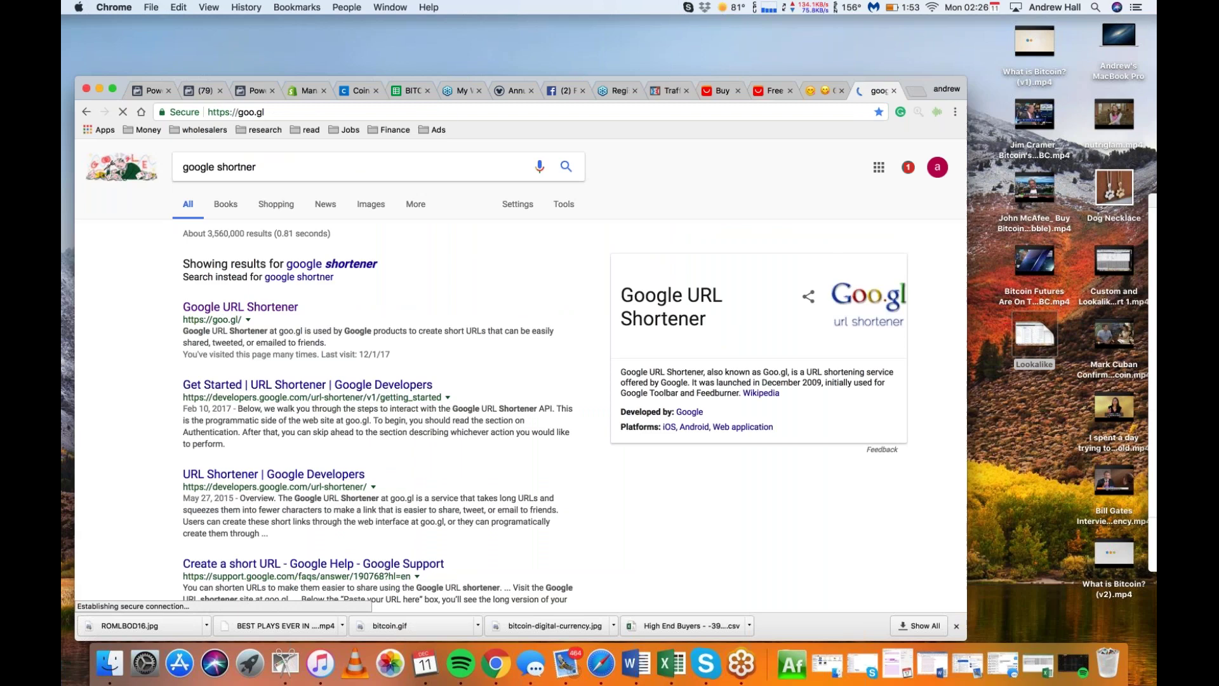
- Shorten the AliExpress baseball product page's address with Google URL Shortener and copy the short link
left_click(773, 92)
key("super+l")
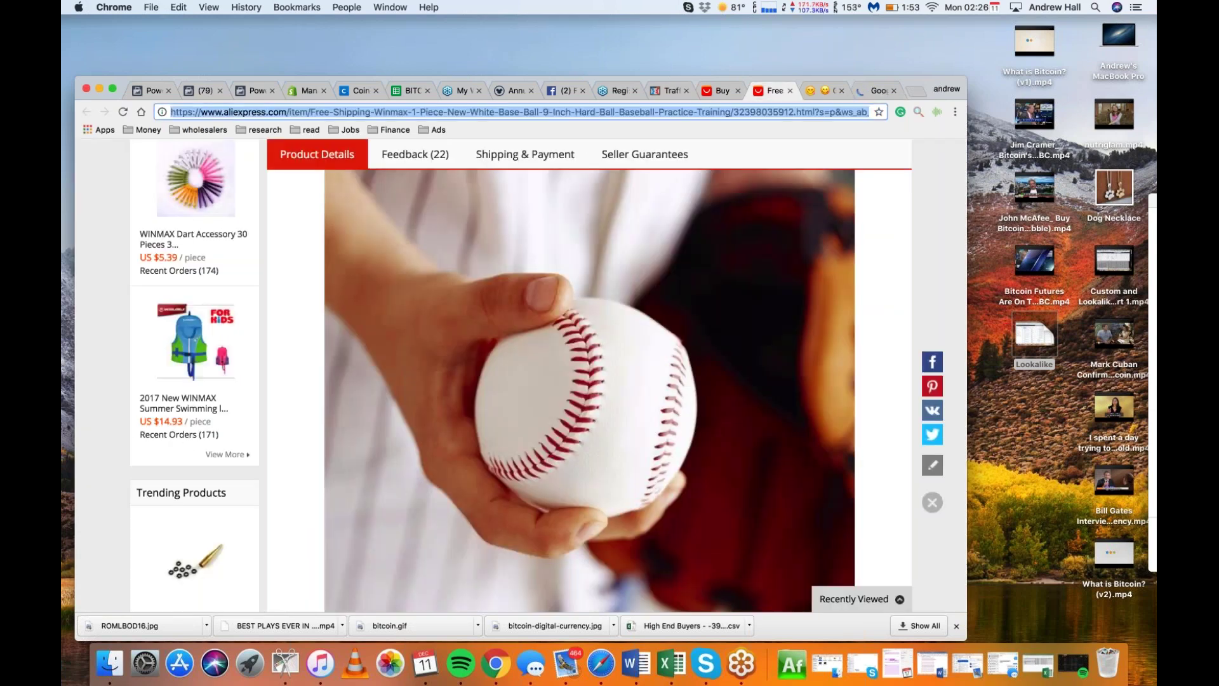
left_click(875, 90)
key("super+v")
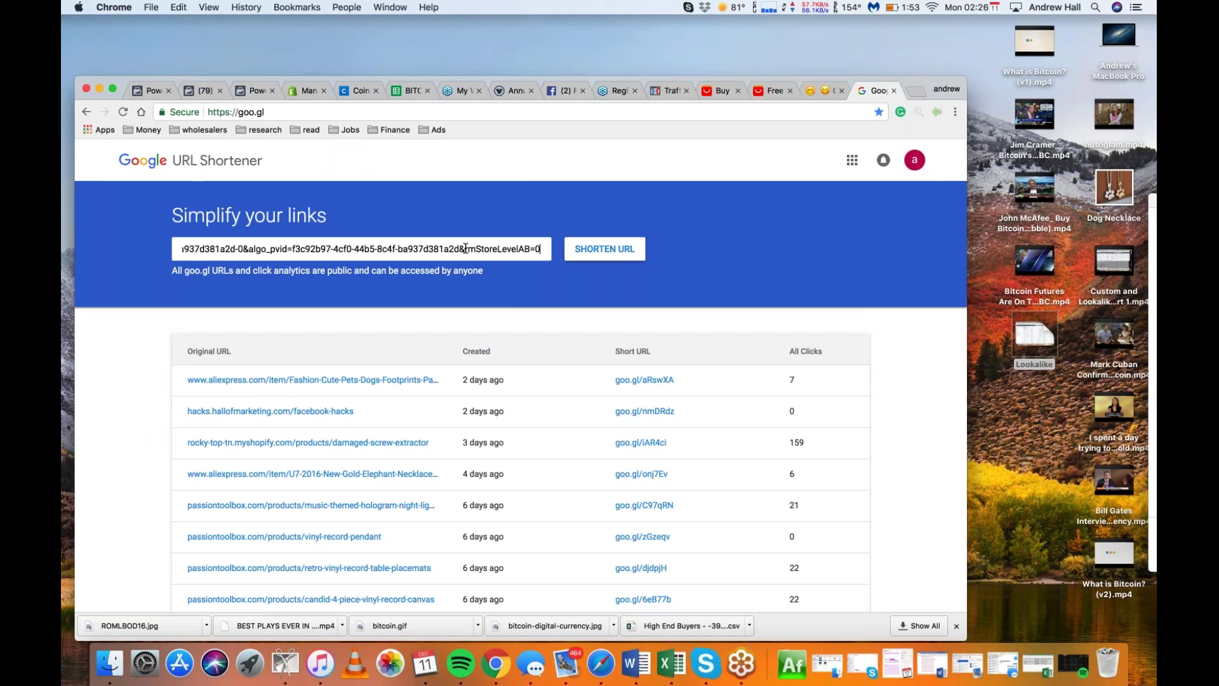
key("Return")
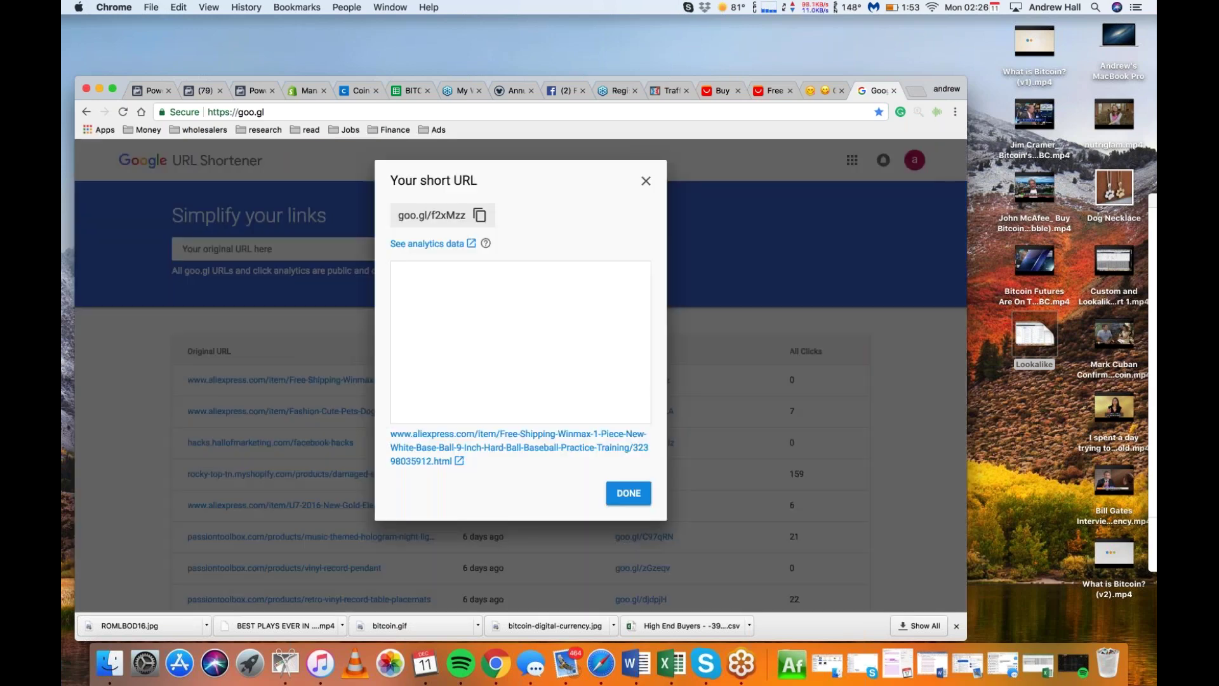
left_click(480, 216)
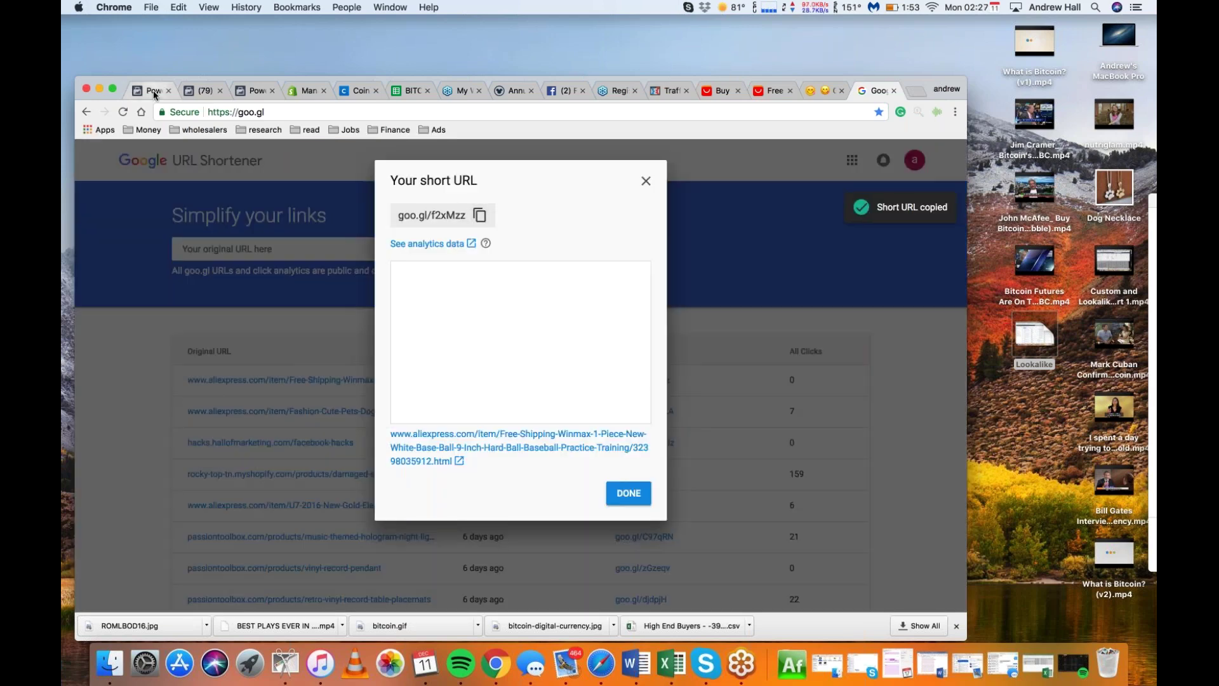
- Paste the short link between the two arrow emojis after "Grab Yours" in Power Editor and save the unpublished post
left_click(152, 90)
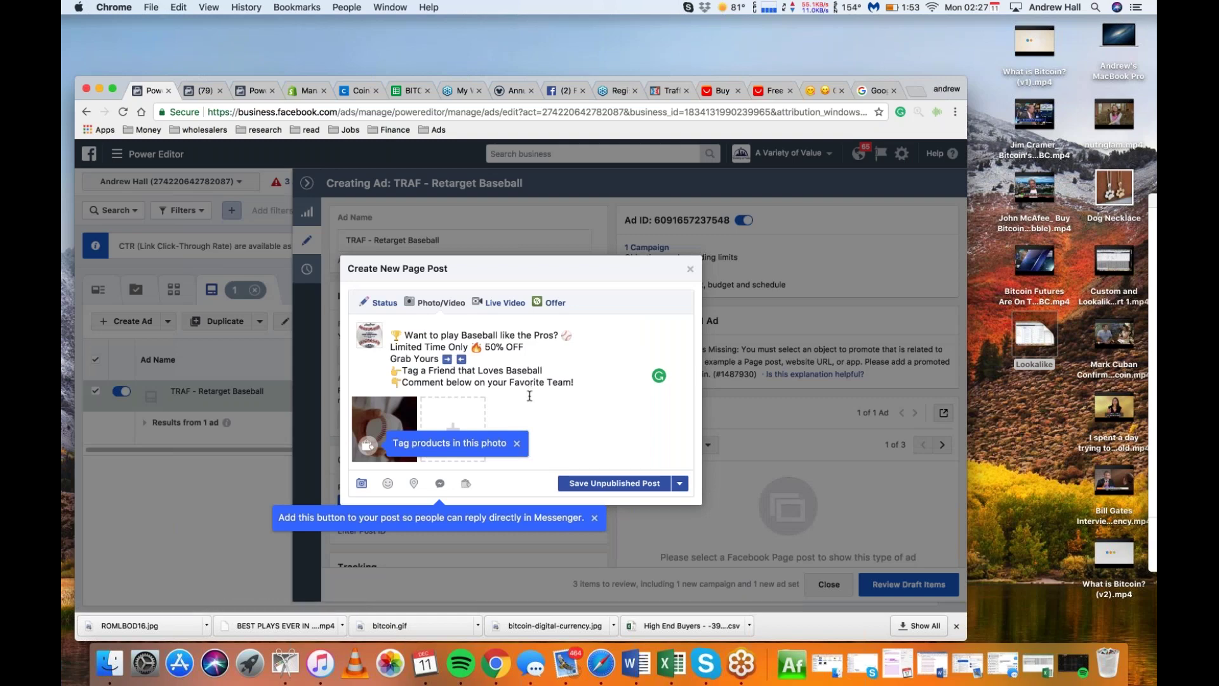
key("super+v")
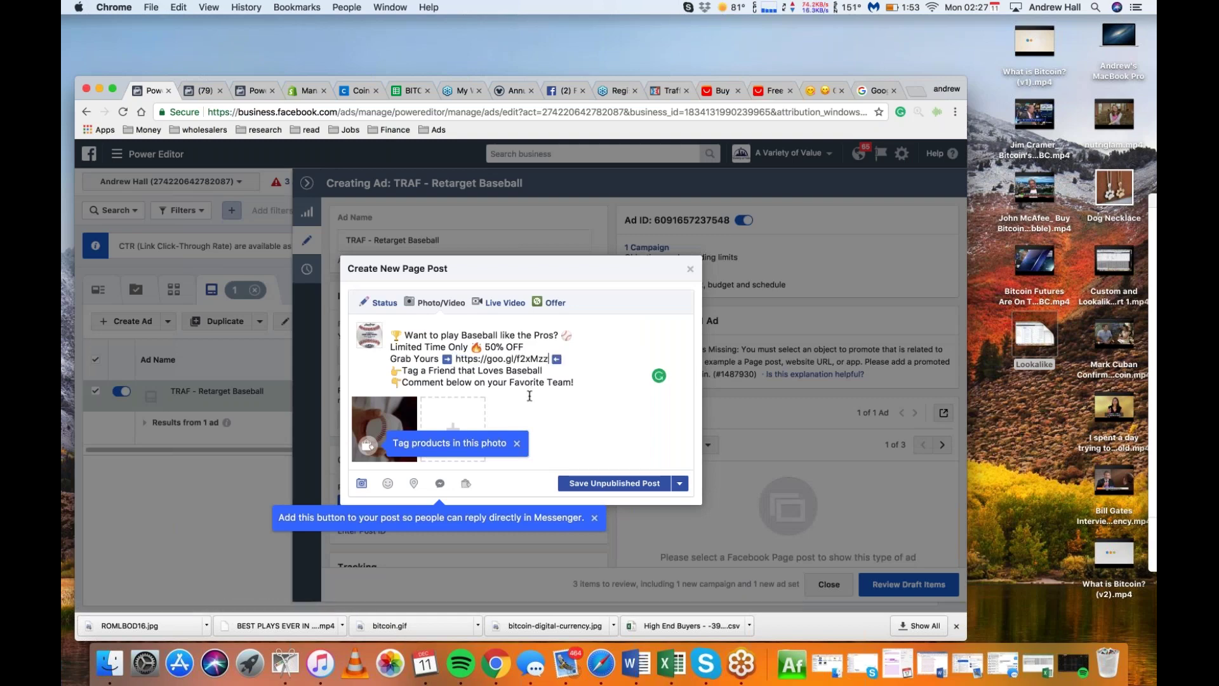
left_click(591, 379)
left_click_drag(574, 382, 392, 334)
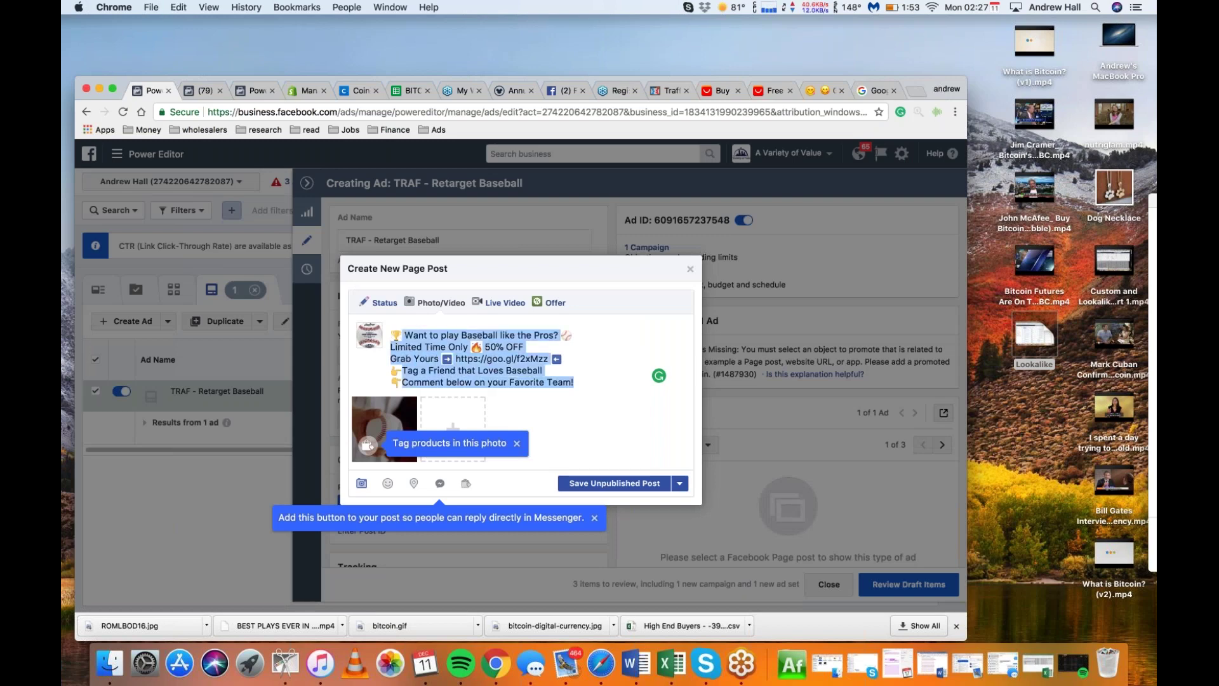
left_click(615, 483)
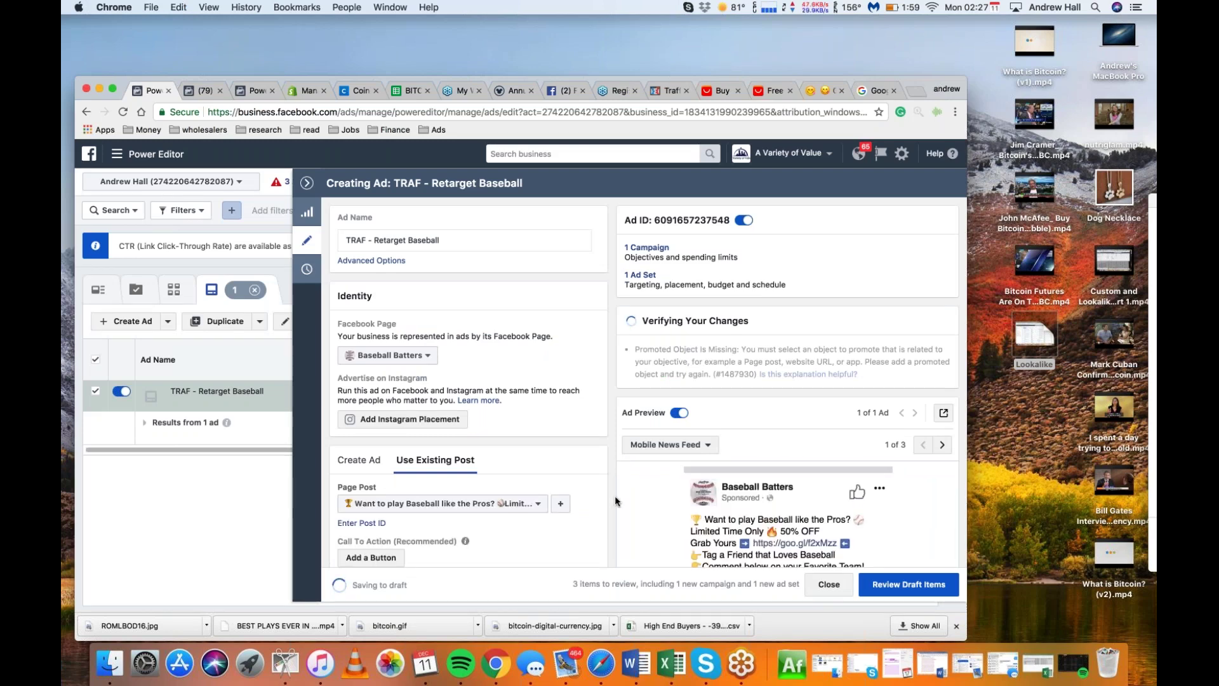
- Review the ad's Mobile News Feed preview, checking the post text, short link and baseball photo
scroll(615, 498, "down", 3)
scroll(614, 500, "down", 5)
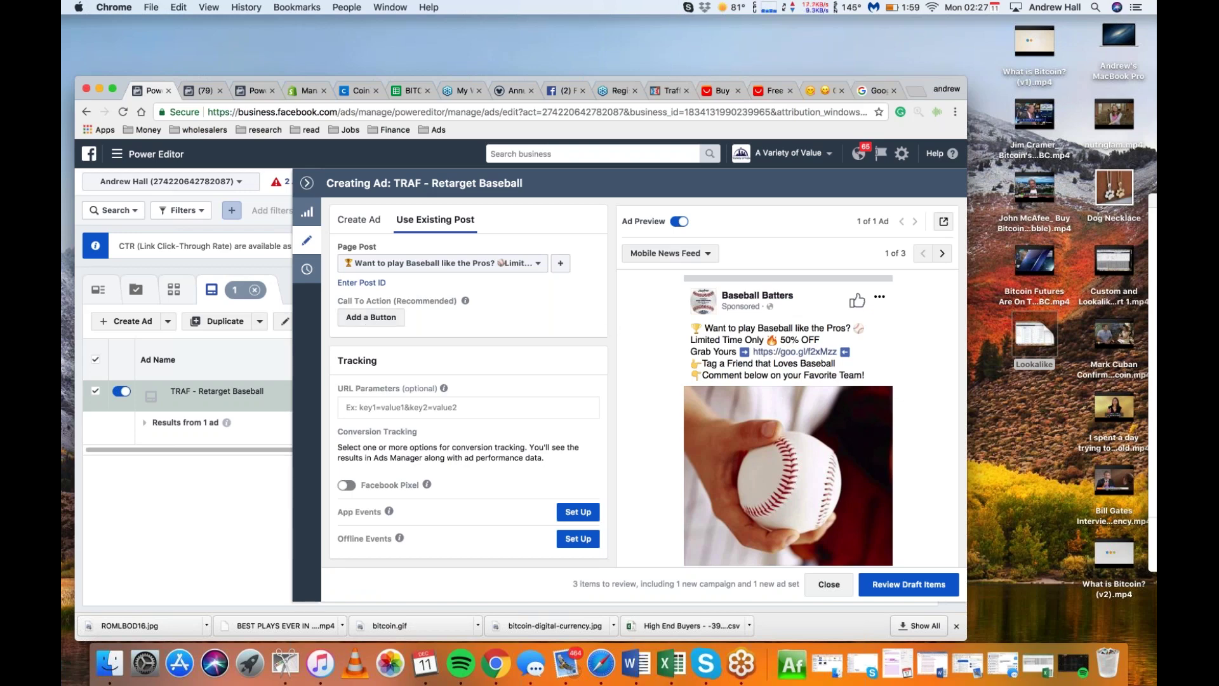
left_click(668, 91)
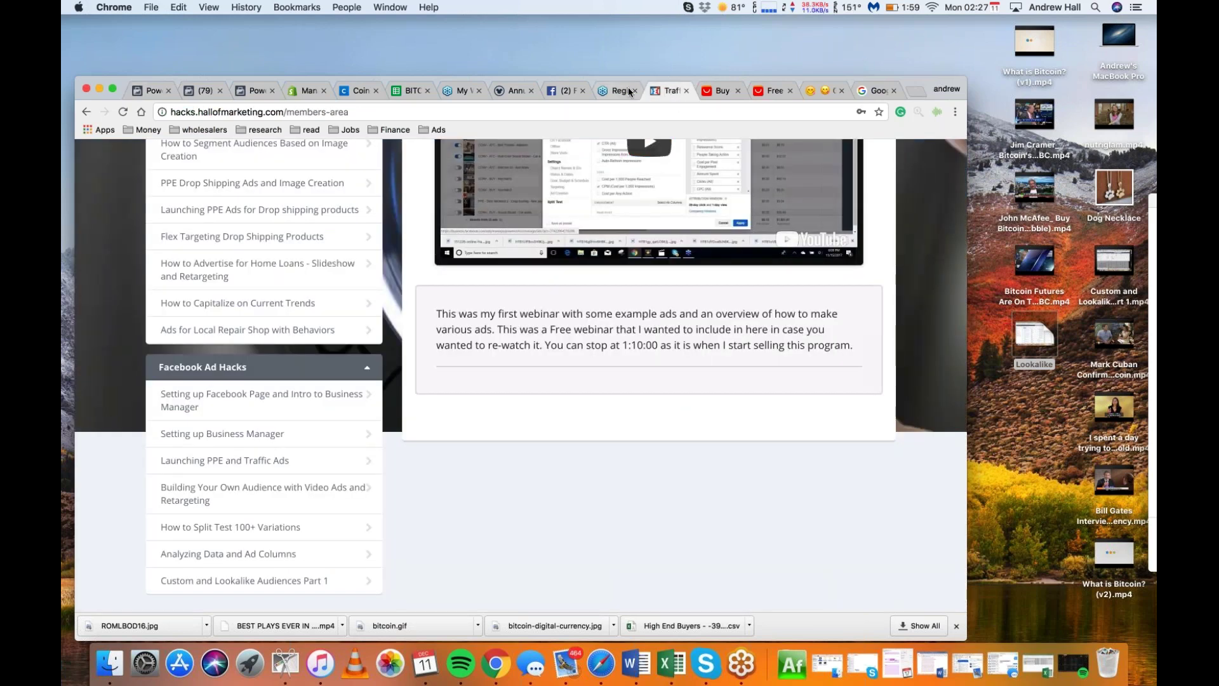
left_click(153, 91)
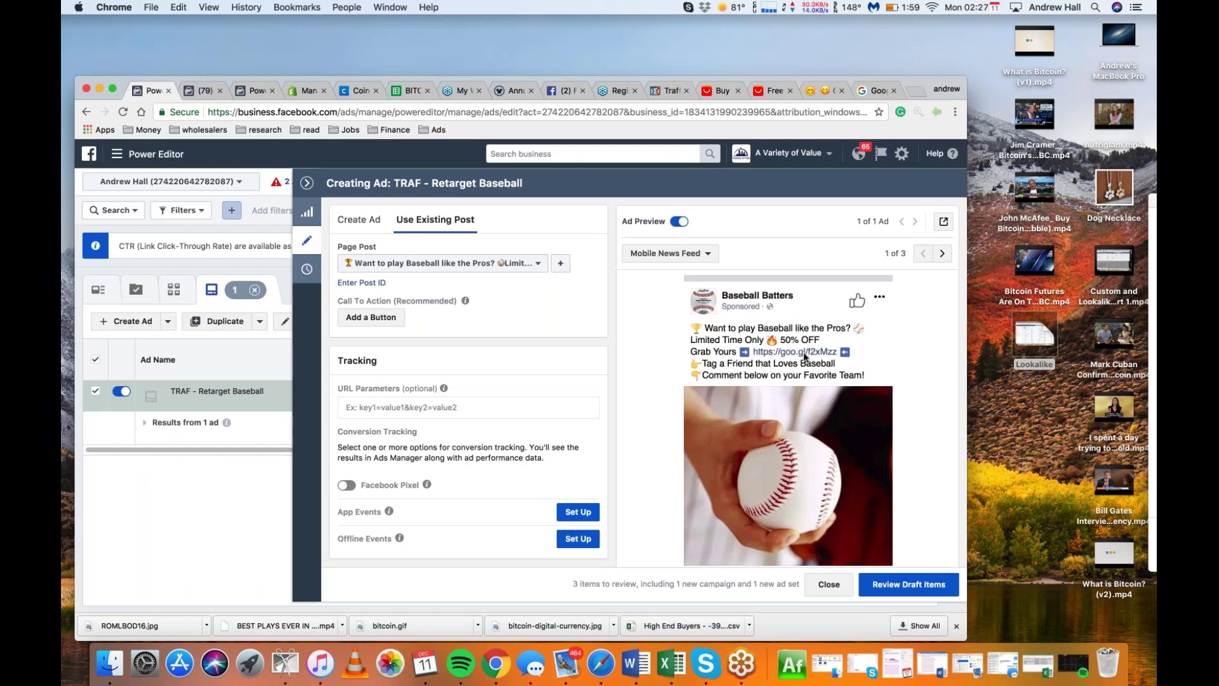
- Close the ad editing pane and show the ad set list containing TRAF - Retarget Baseball
left_click(307, 183)
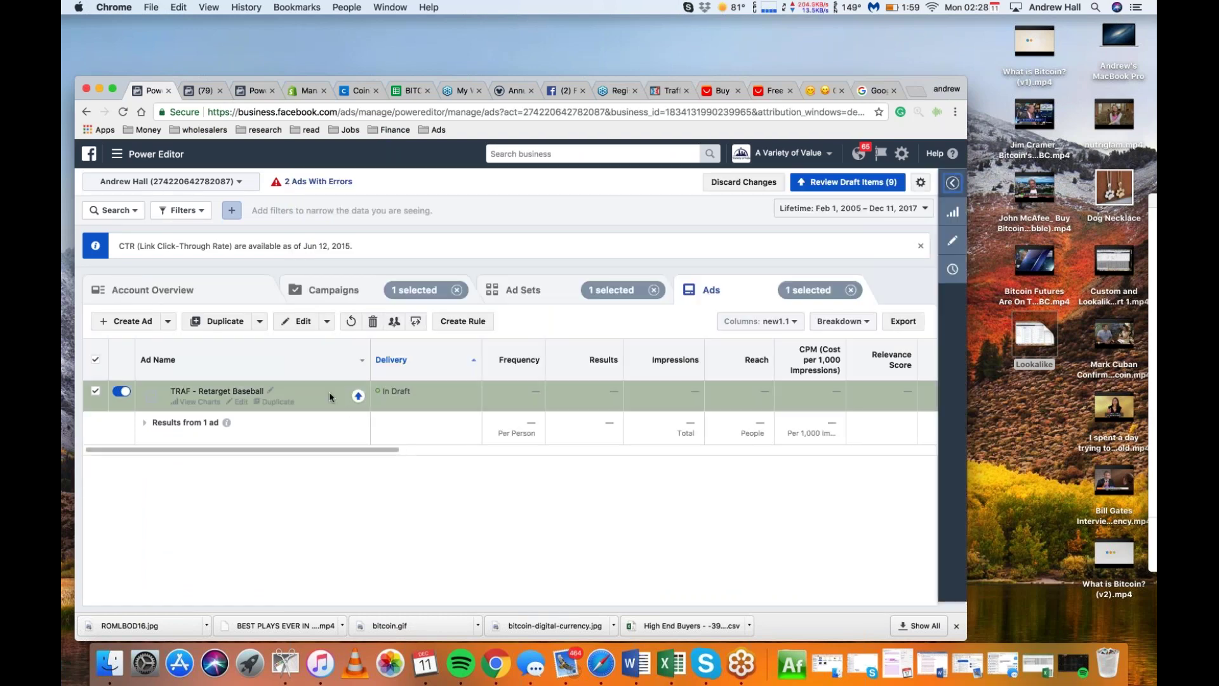
left_click(540, 295)
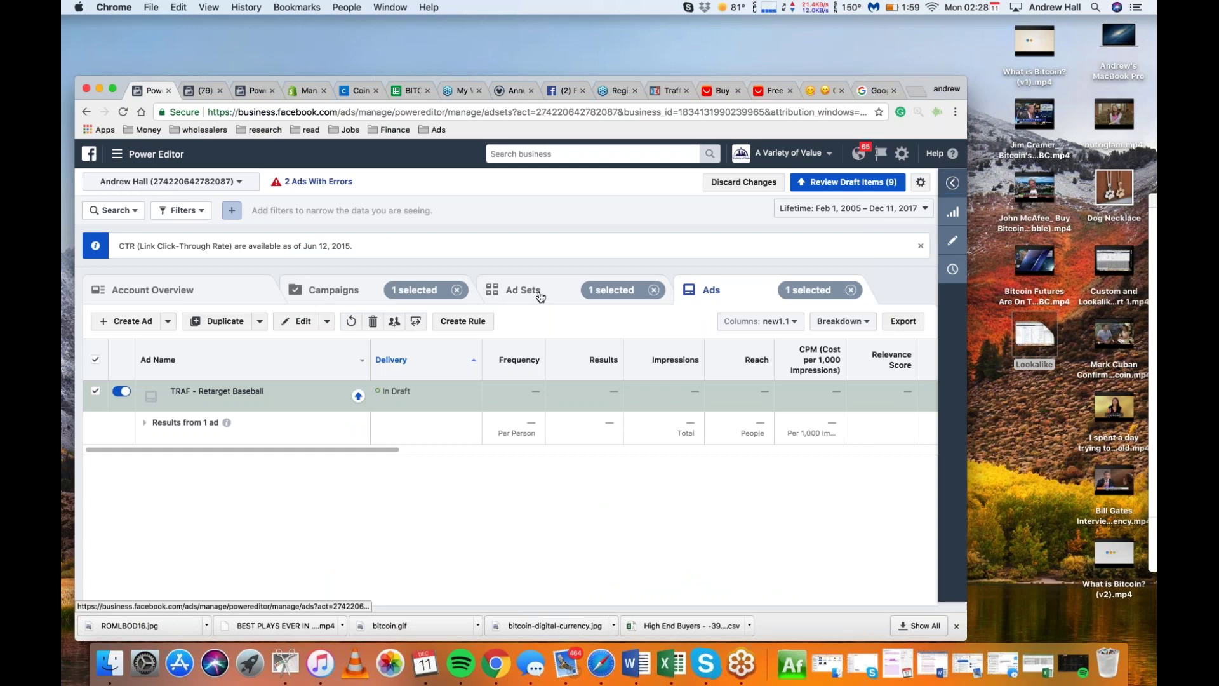
left_click(347, 293)
left_click(508, 294)
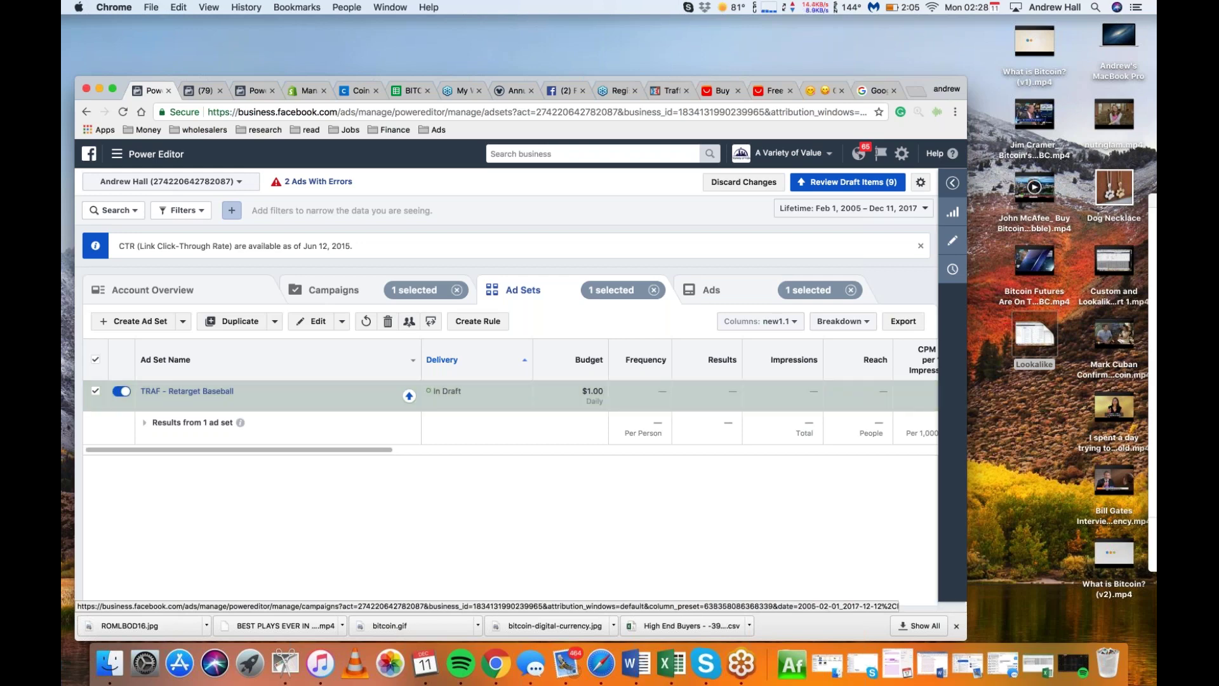
- Set the ad set report's date range to Dec 8, 2017 – Dec 11, 2017
left_click(860, 208)
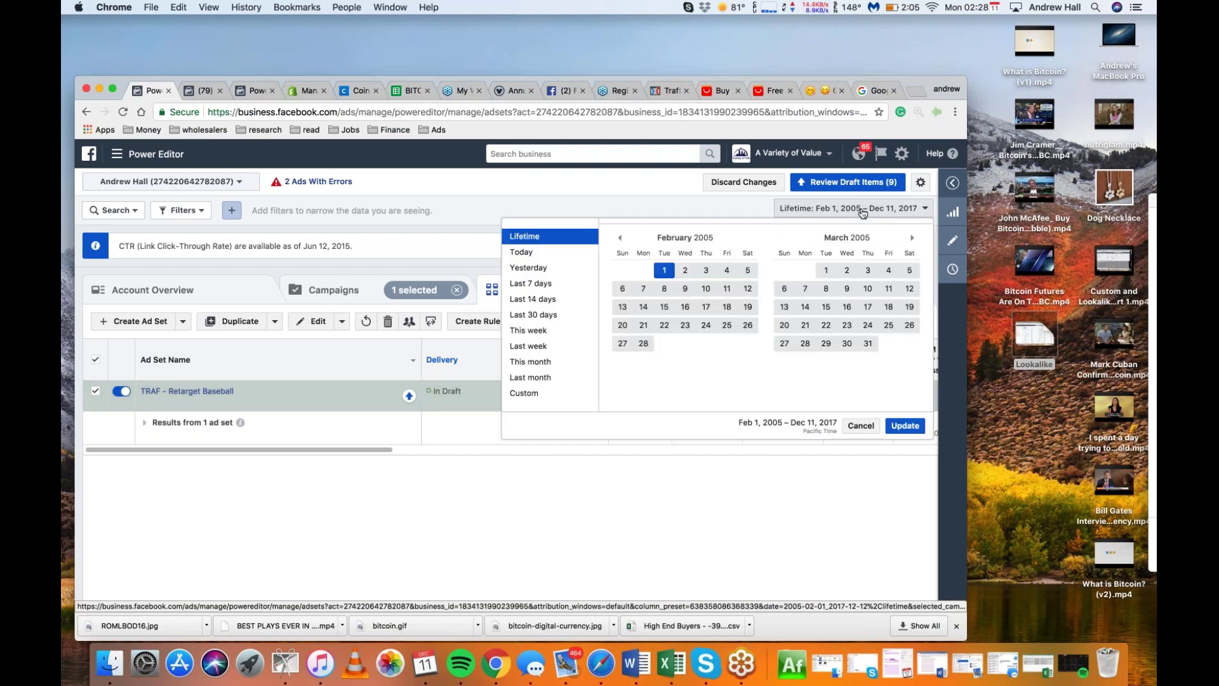
left_click(545, 284)
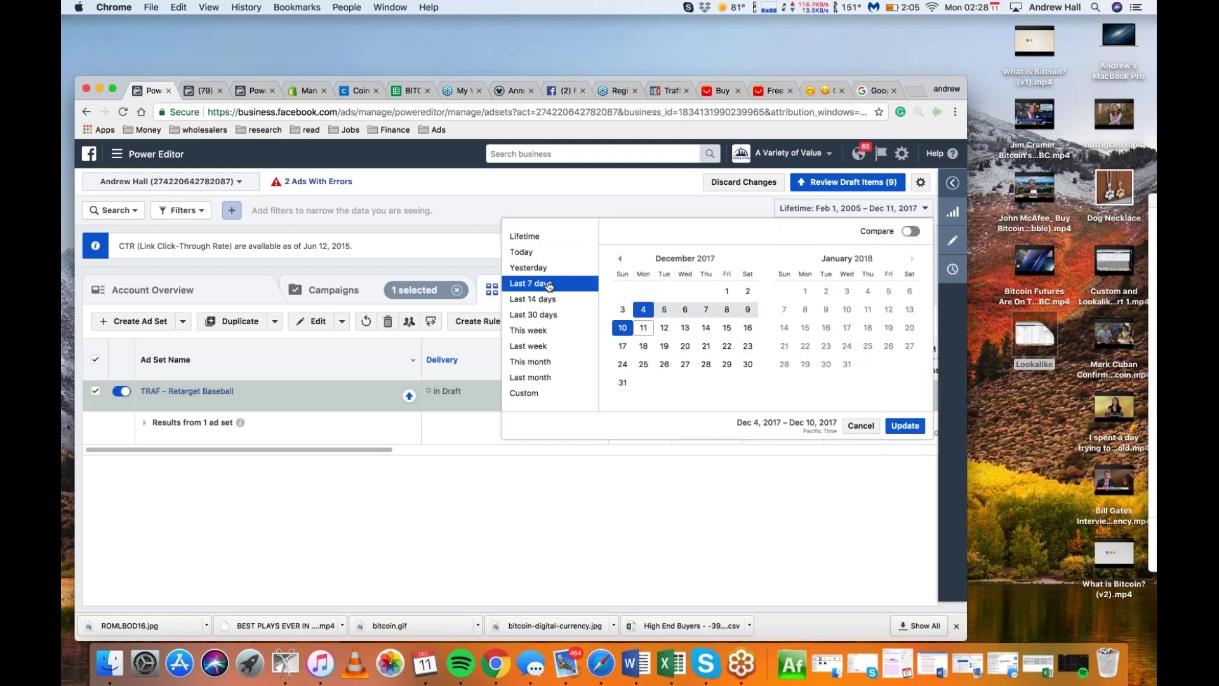
left_click(644, 330)
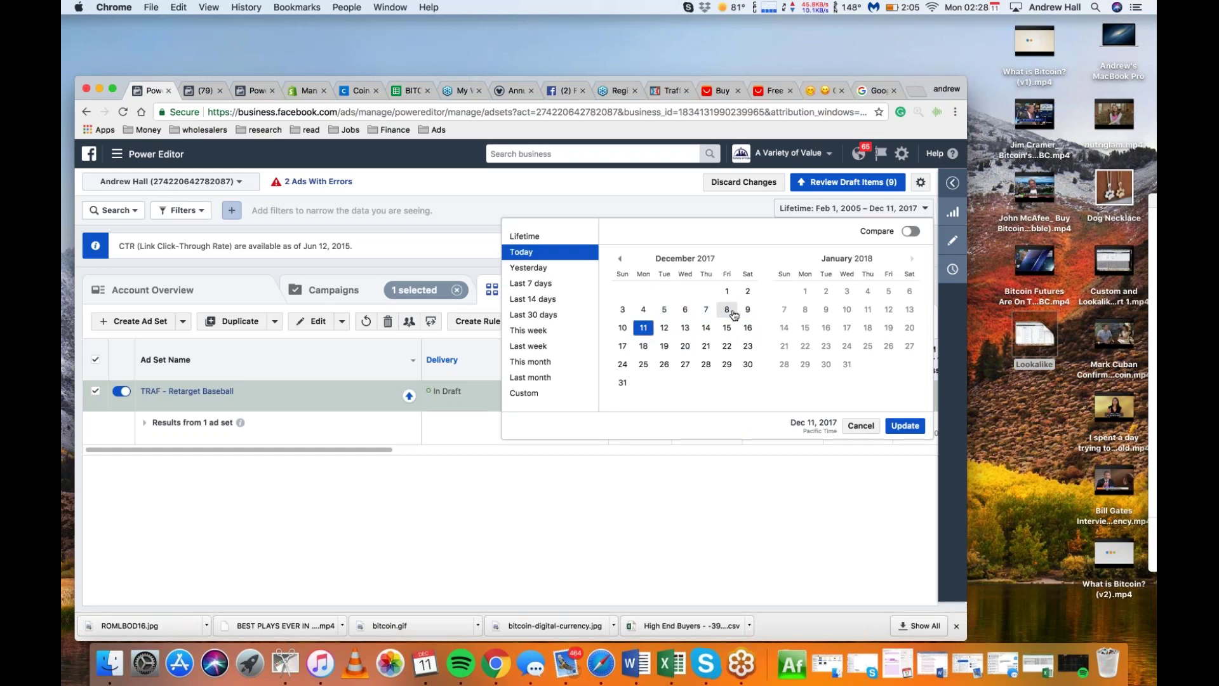
left_click(727, 309)
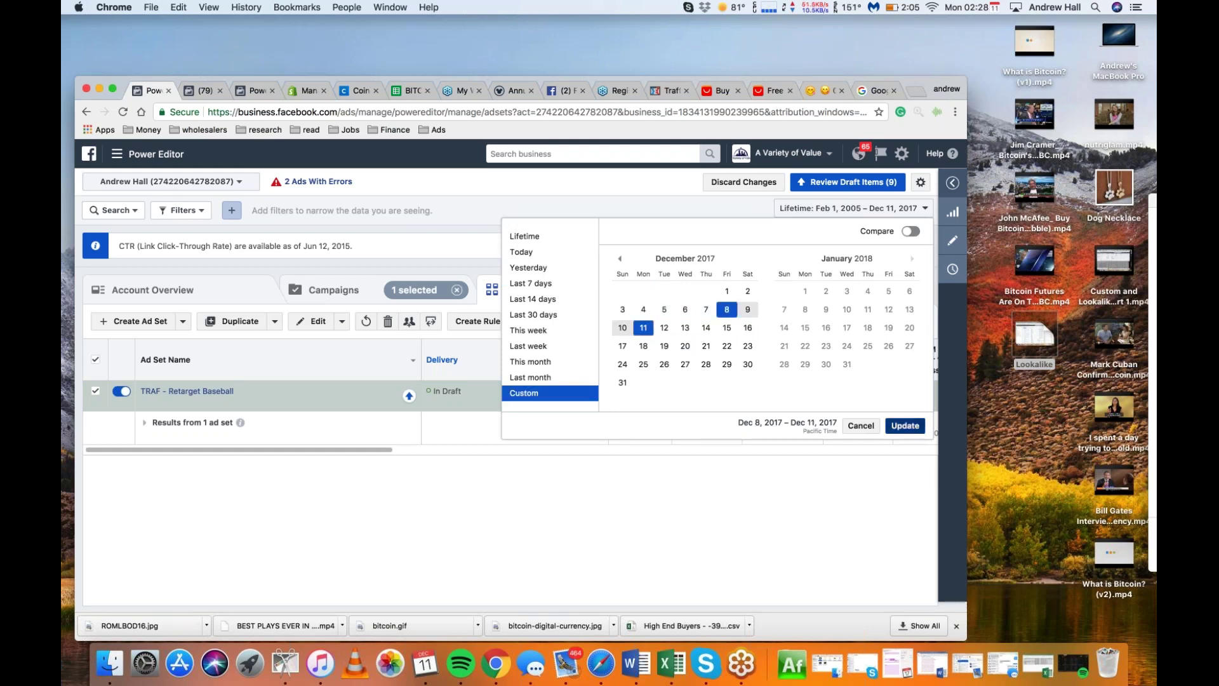
left_click(905, 425)
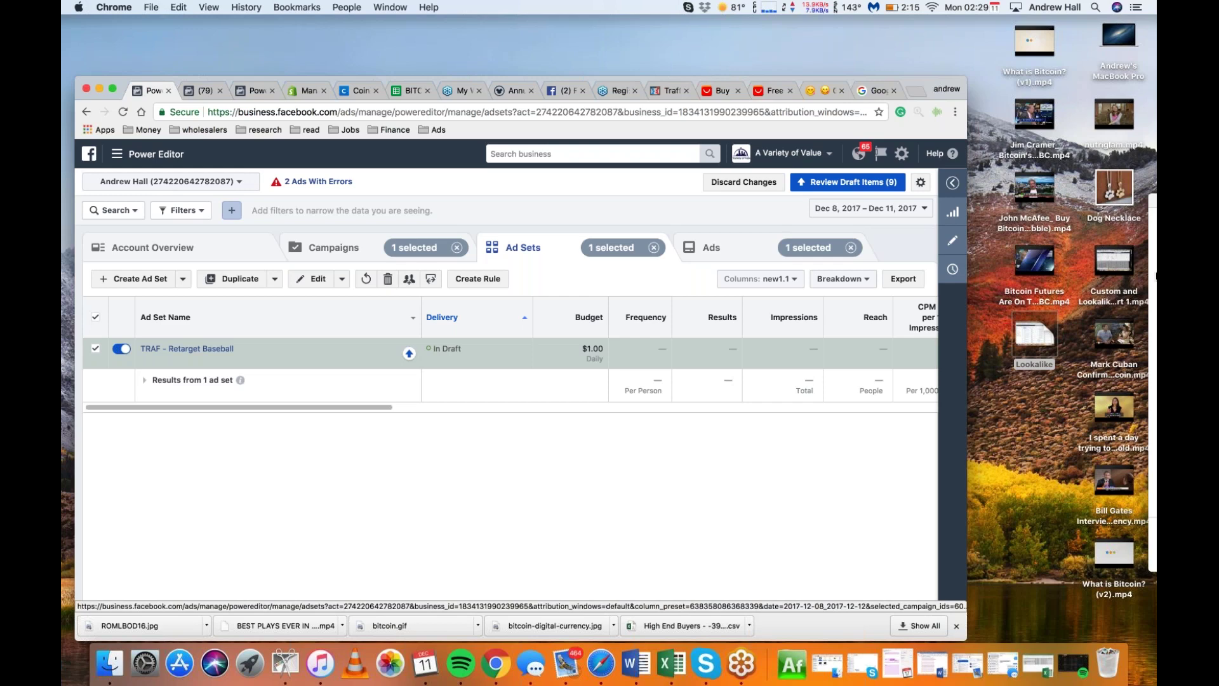
left_click(1141, 44)
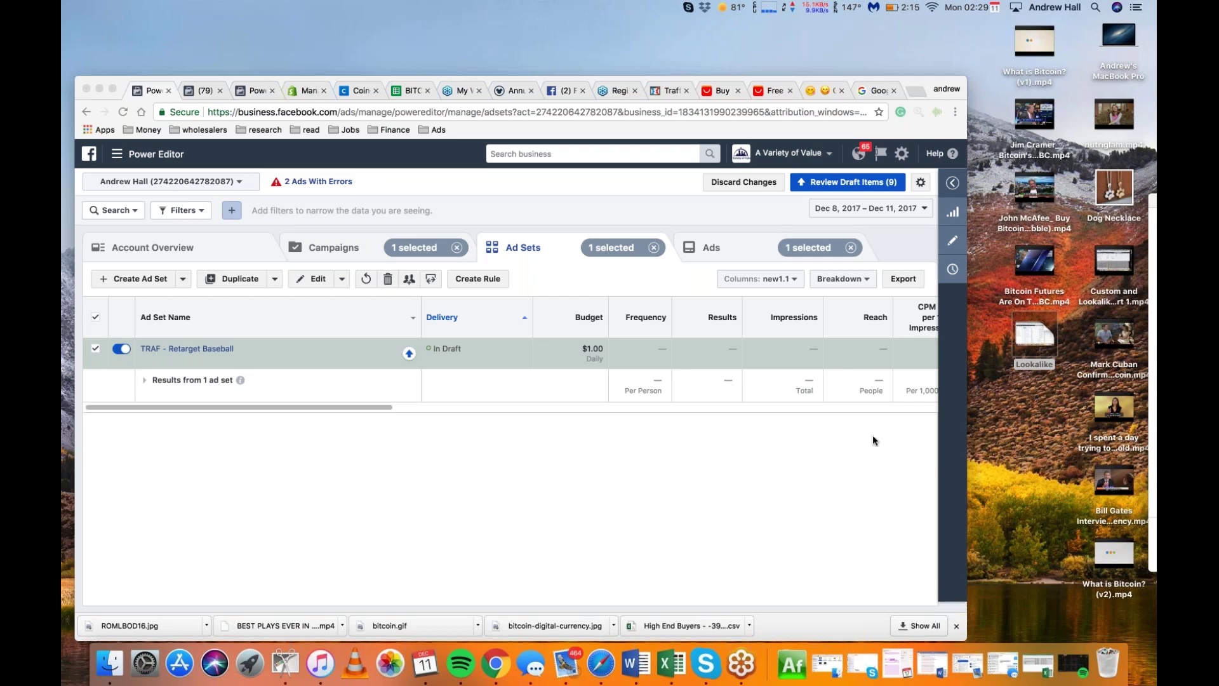
left_click(821, 464)
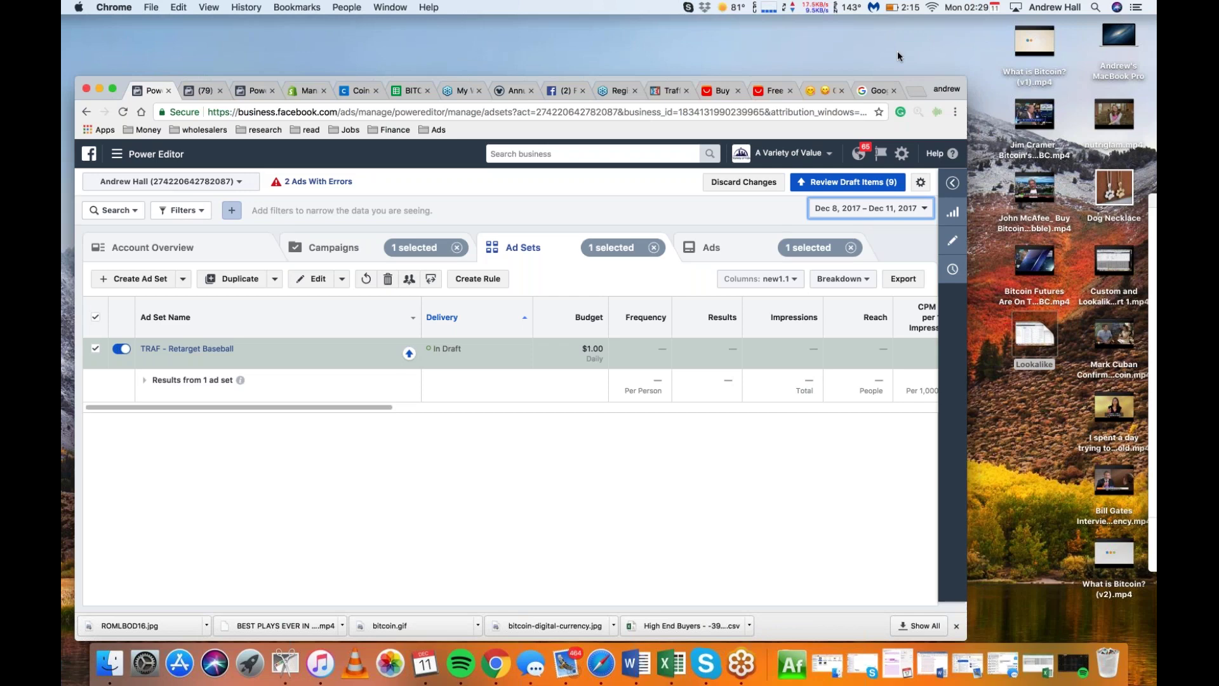
- Open the post details of the EZ Lift Clamp stripped-screw video post published Nov 7, 2017 and check its video views
left_click(199, 91)
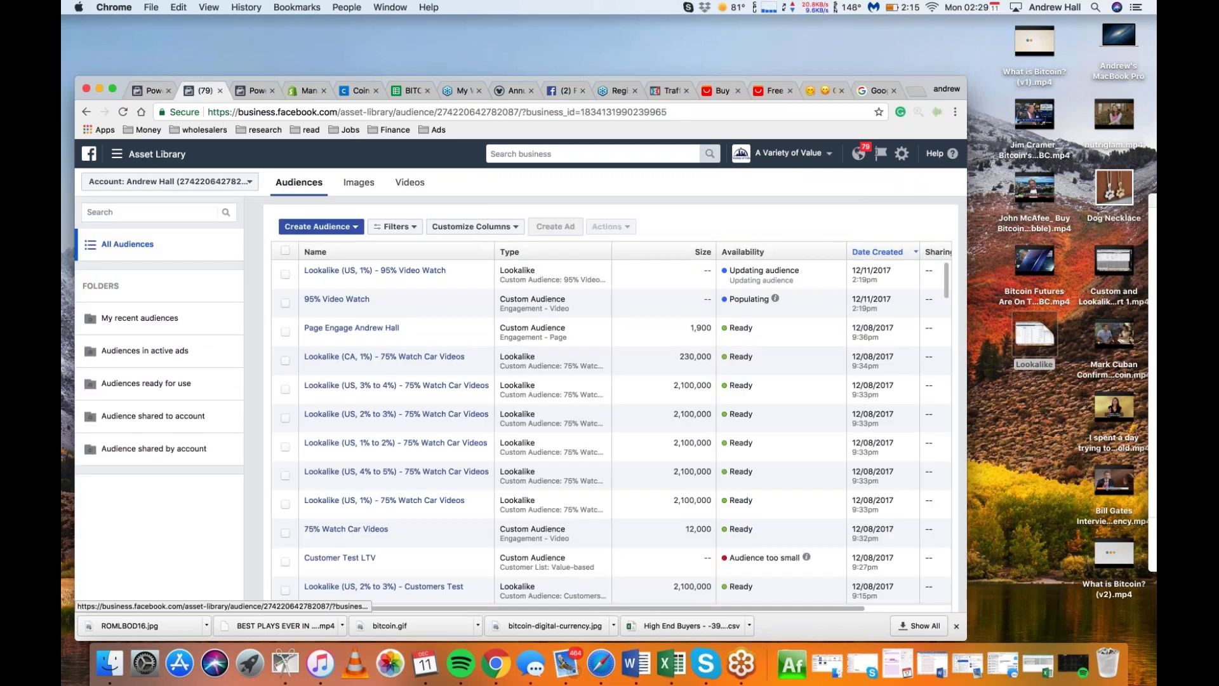
mouse_move(375, 270)
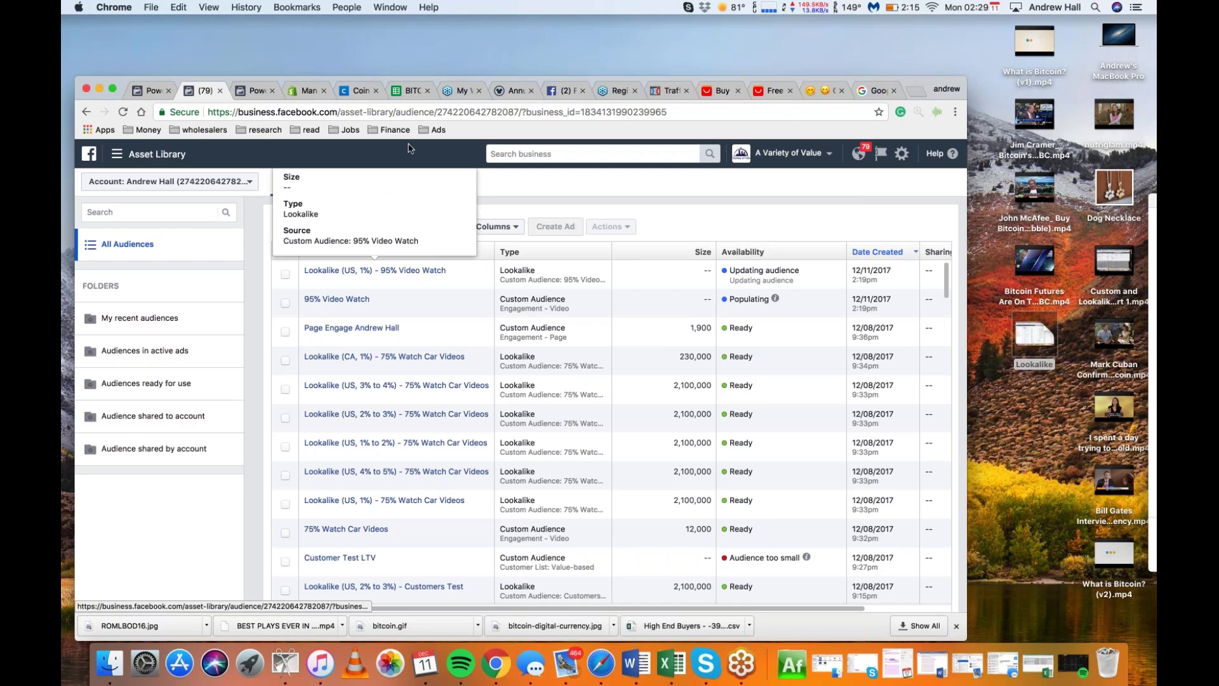
left_click(268, 91)
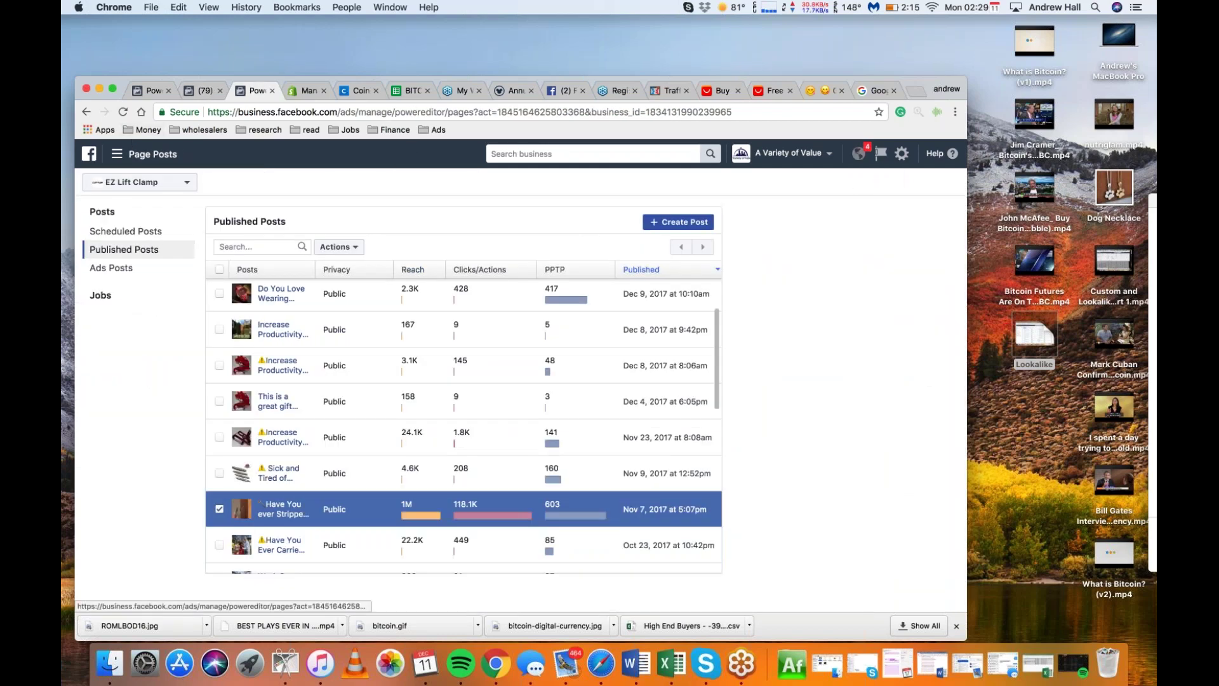
left_click(288, 509)
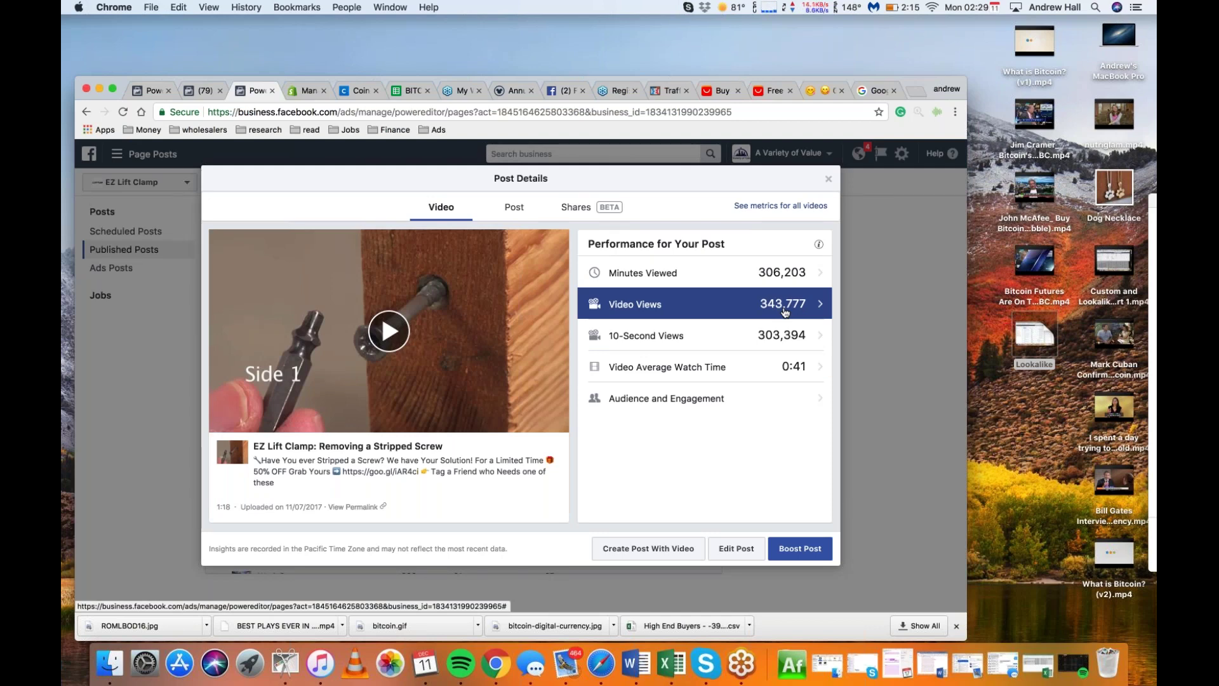
- Switch to the Asset Library audiences and check the sizes of the page engagement and 95% Video Watch custom audiences
left_click(198, 90)
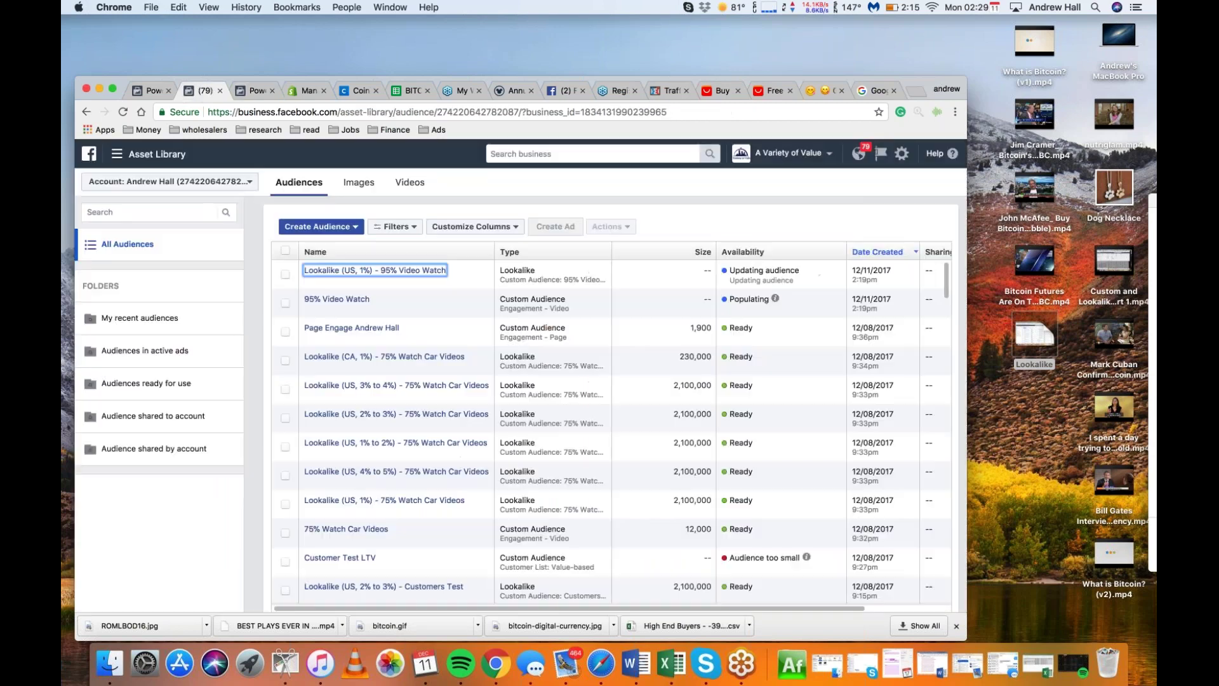
left_click_drag(690, 328, 720, 328)
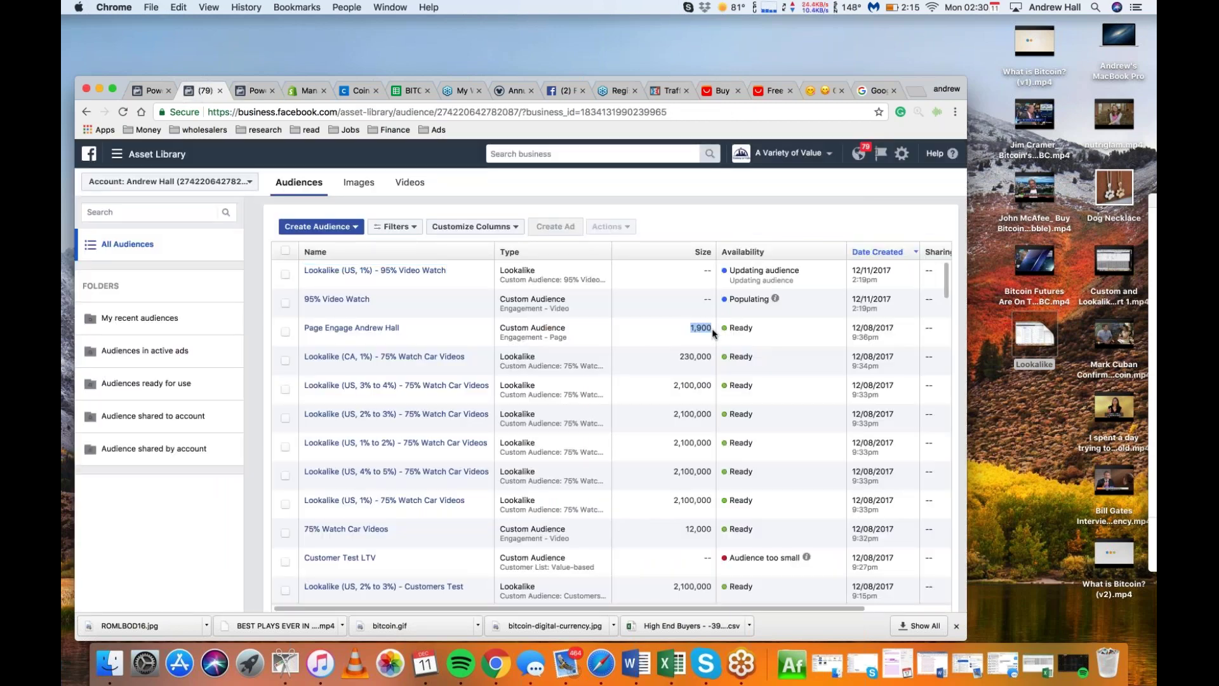
left_click(707, 329)
left_click_drag(692, 328, 712, 329)
double_click(709, 298)
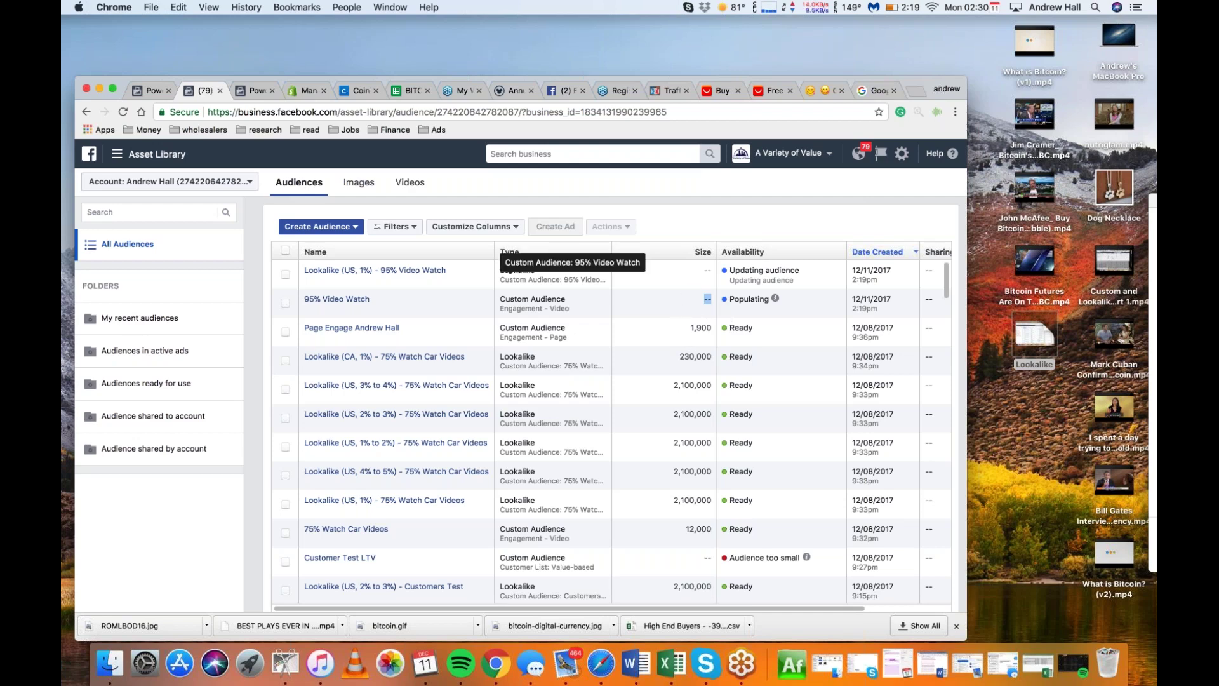
- Add the Video Watches at 50%, 75% and 95% columns to the Power Editor campaign report
left_click(155, 95)
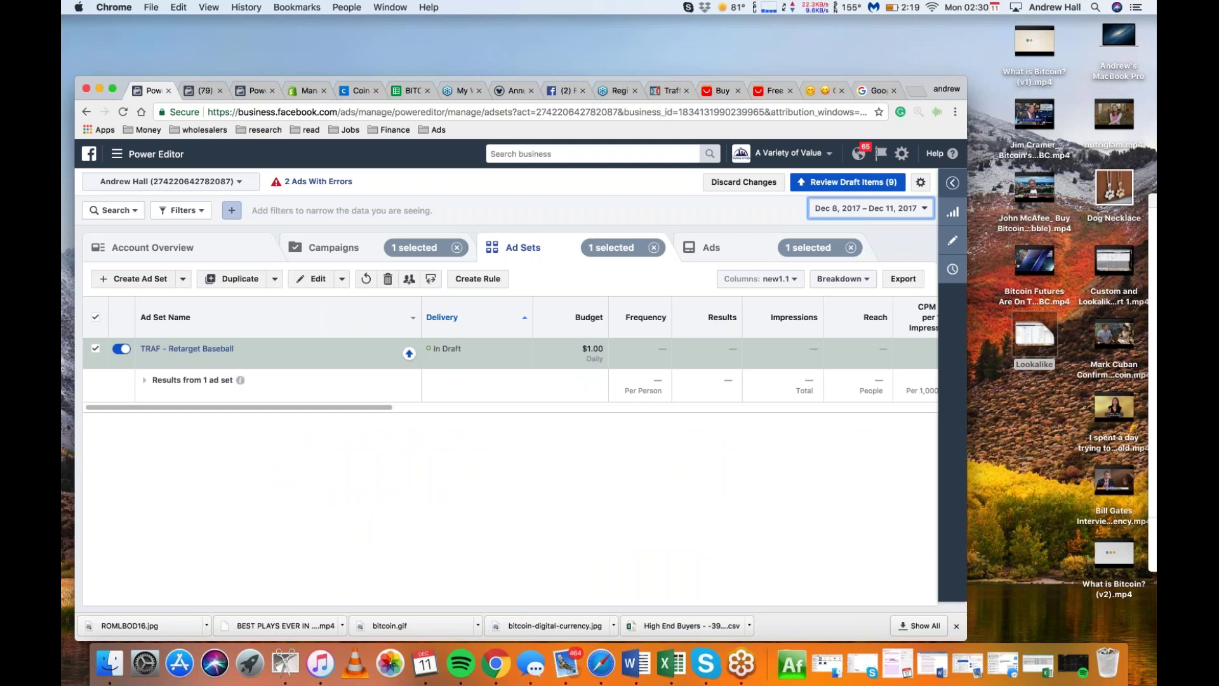
left_click(354, 249)
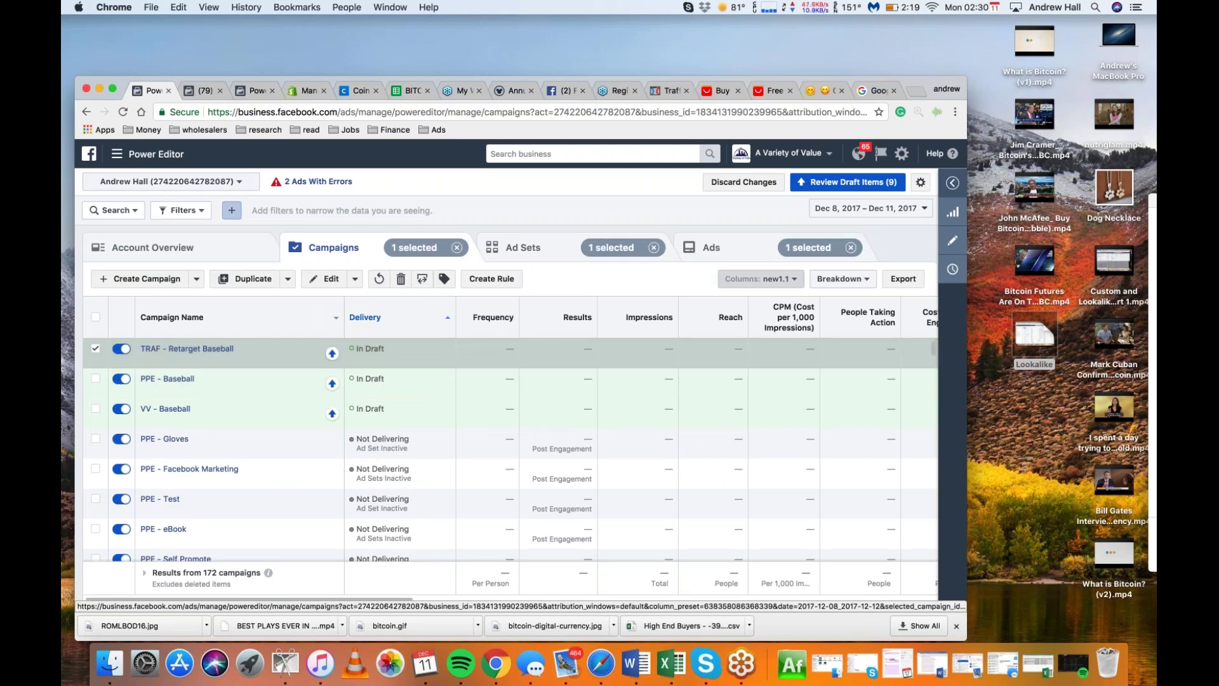
left_click(760, 278)
left_click(750, 517)
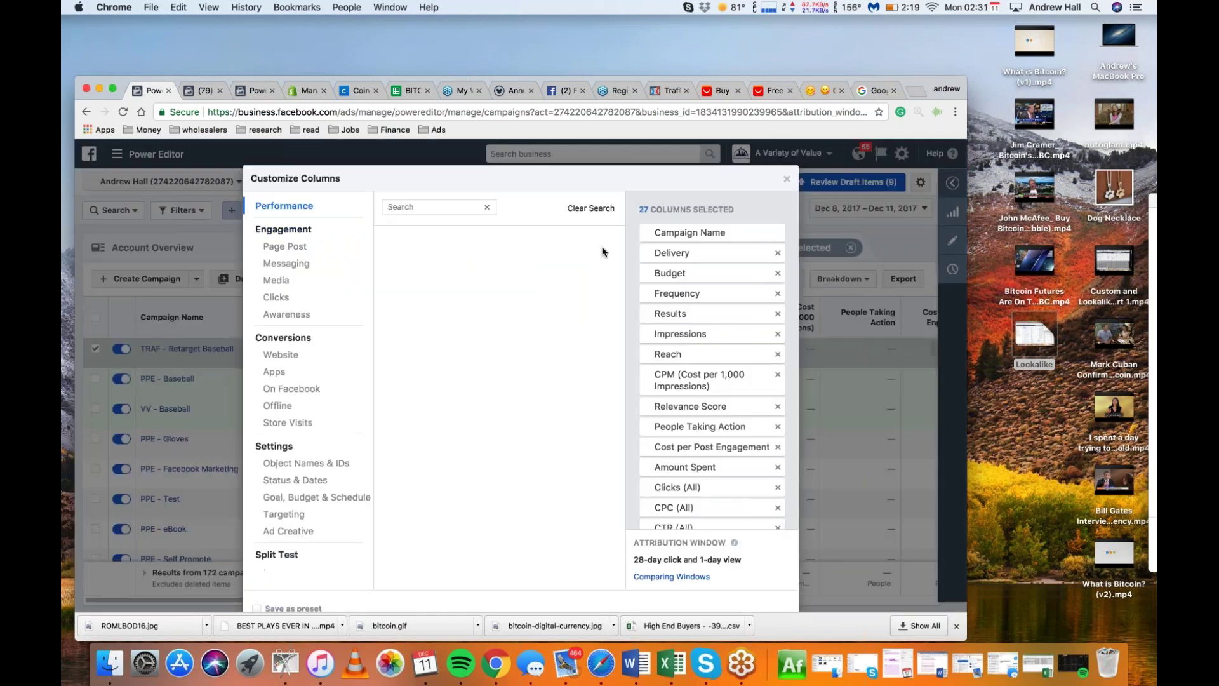
mouse_move(601, 370)
scroll(601, 370, "down", 15)
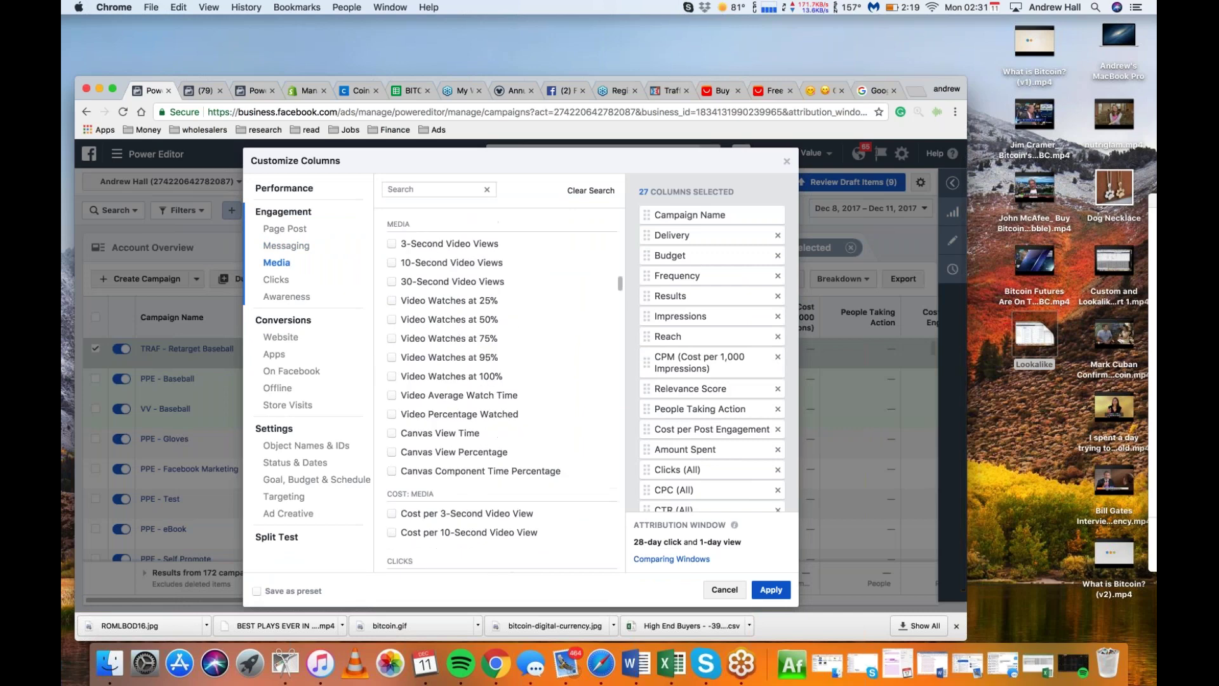
scroll(393, 357, "up", 2)
left_click(392, 357)
left_click(393, 337)
left_click(393, 374)
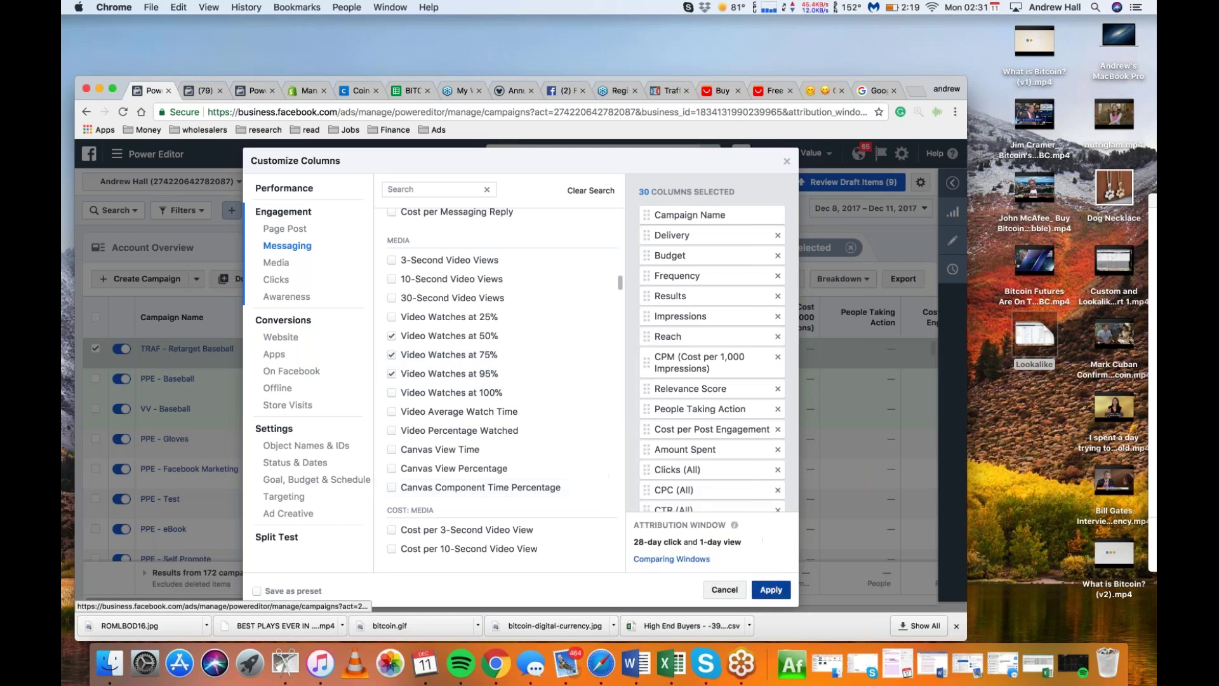
left_click(771, 589)
- Set the campaign report's date range to Lifetime
left_click_drag(370, 599, 714, 597)
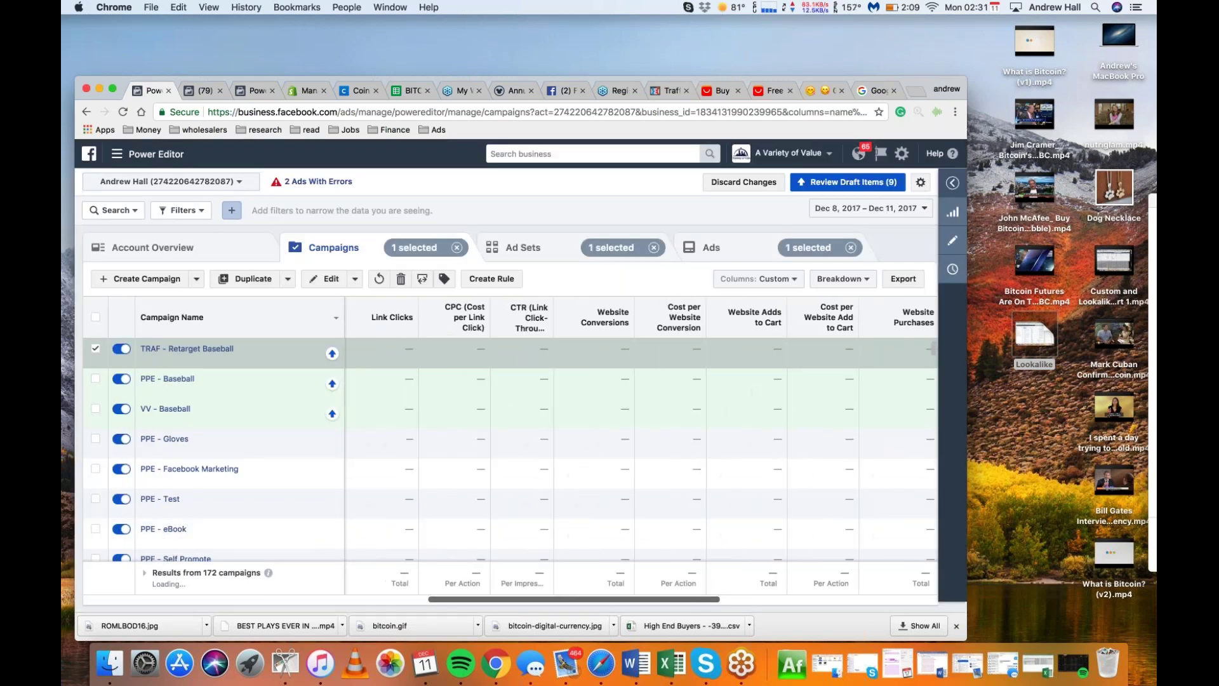
left_click(870, 208)
left_click(524, 235)
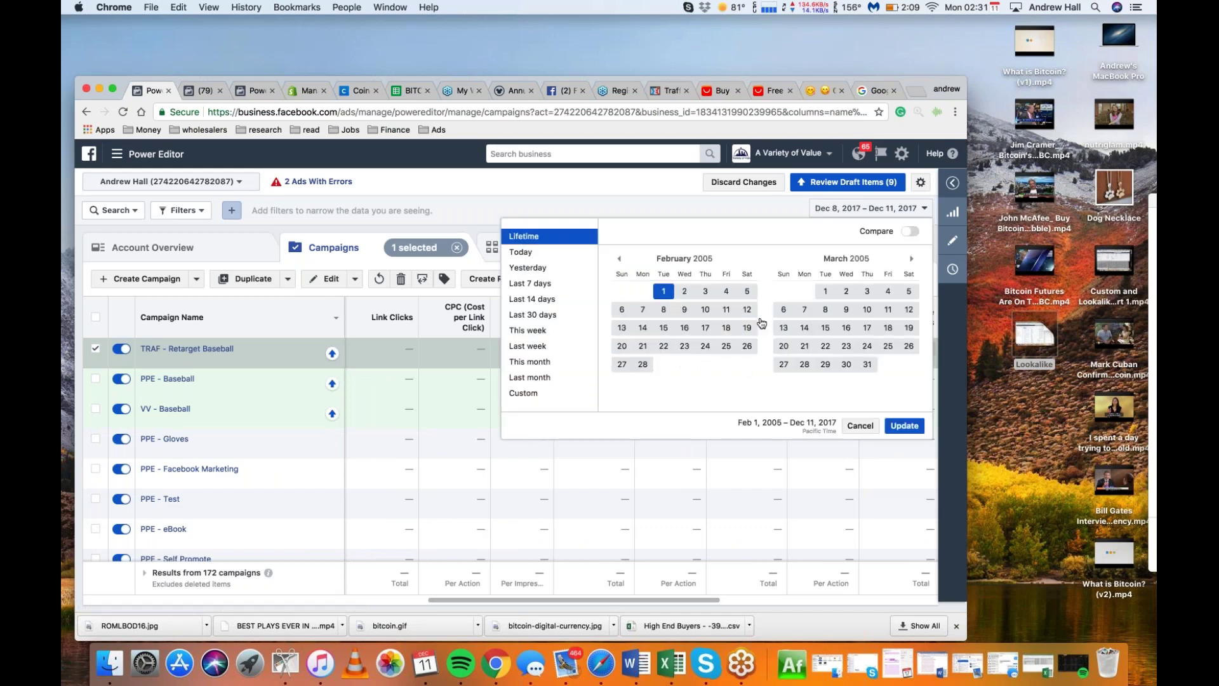
left_click(905, 425)
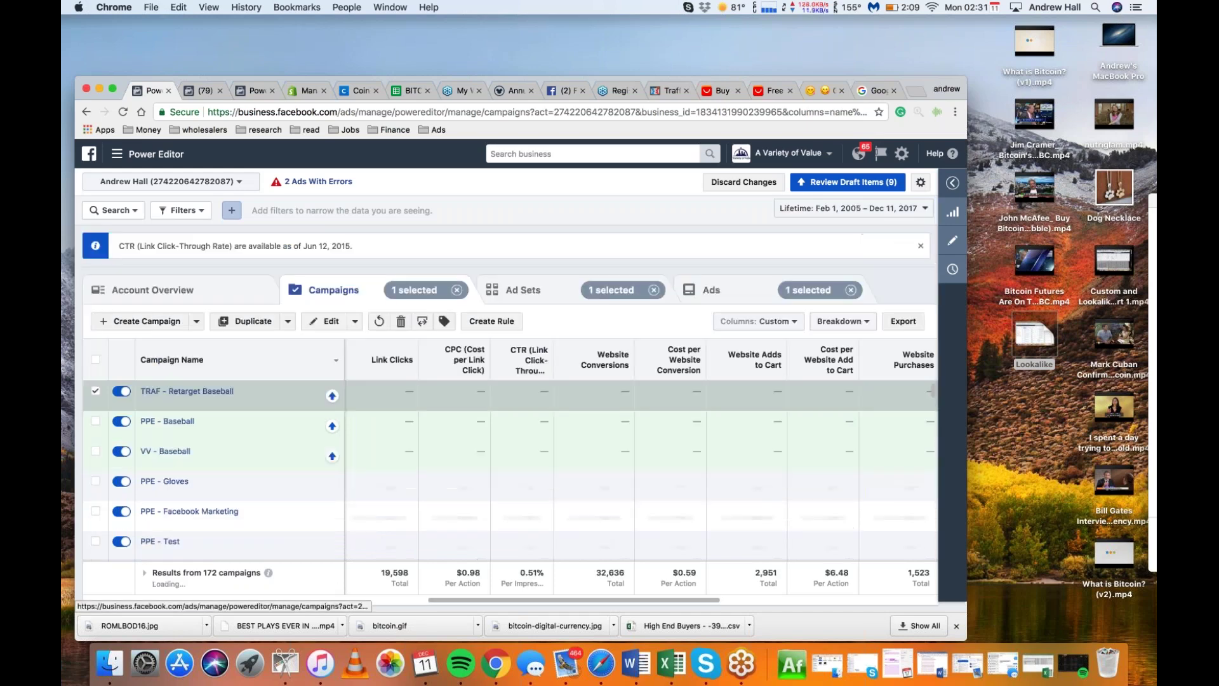
- Examine the 50%, 75% and 95% video watch figures of the PPE - Sound Sticker campaign
left_click_drag(536, 599, 407, 597)
scroll(421, 444, "left", 10)
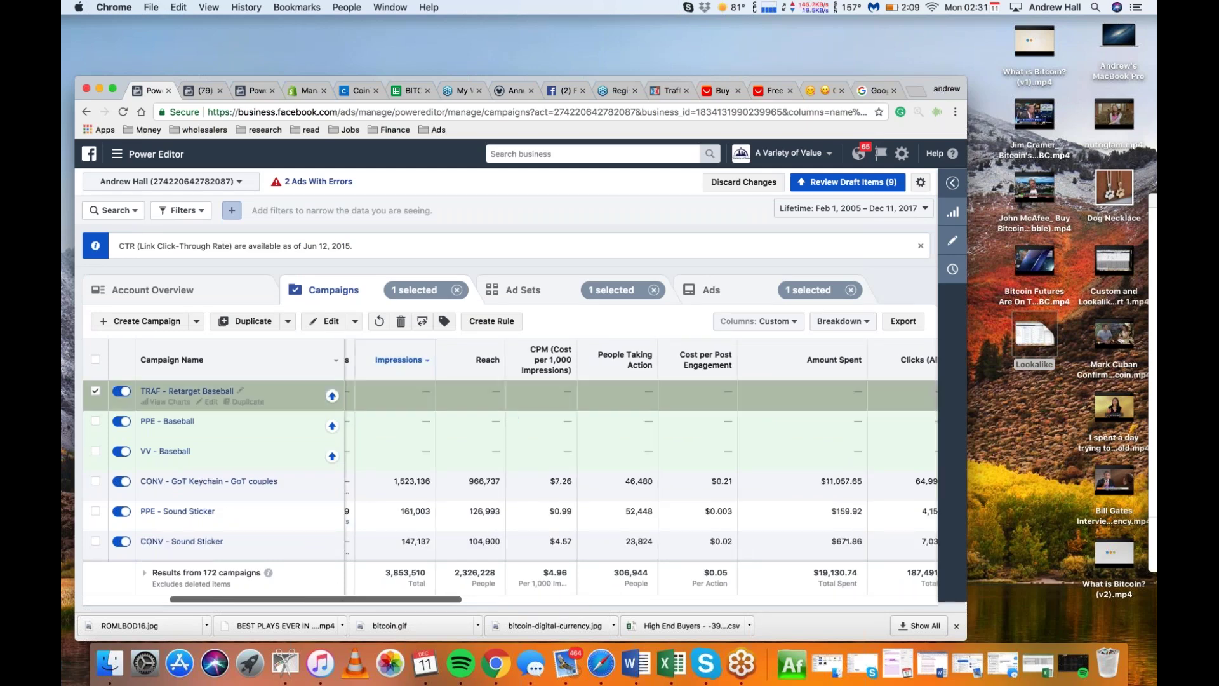
left_click_drag(392, 597, 618, 598)
scroll(887, 496, "right", 15)
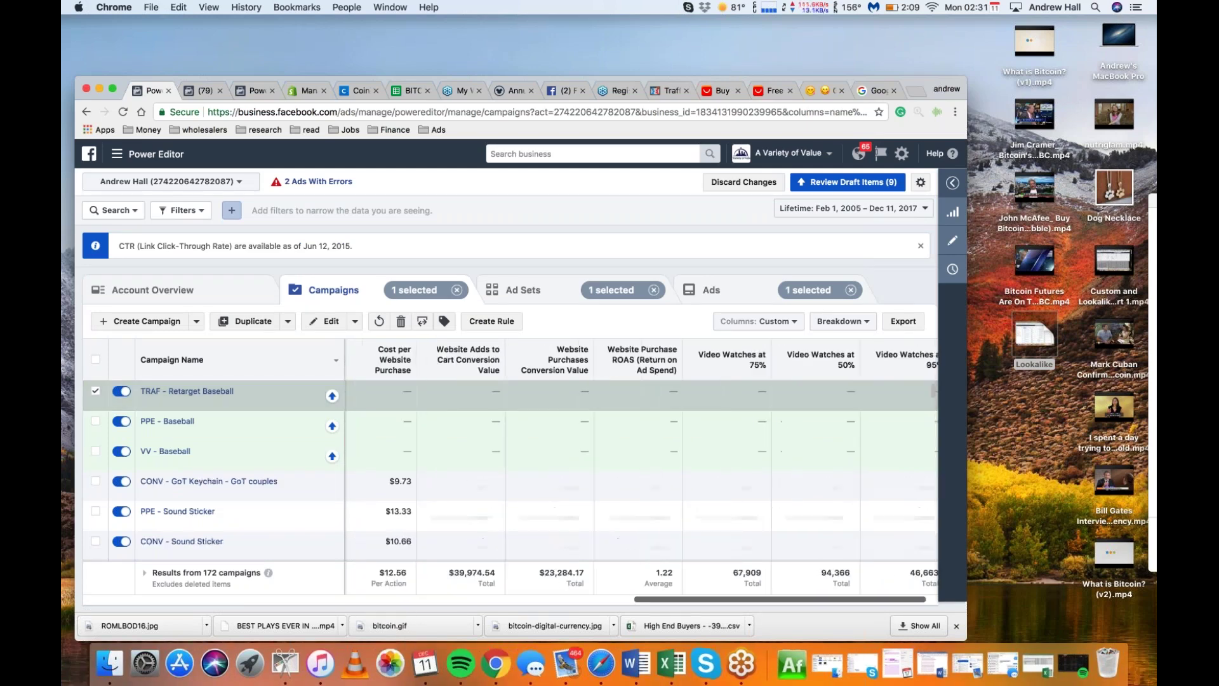
scroll(887, 496, "down", 2)
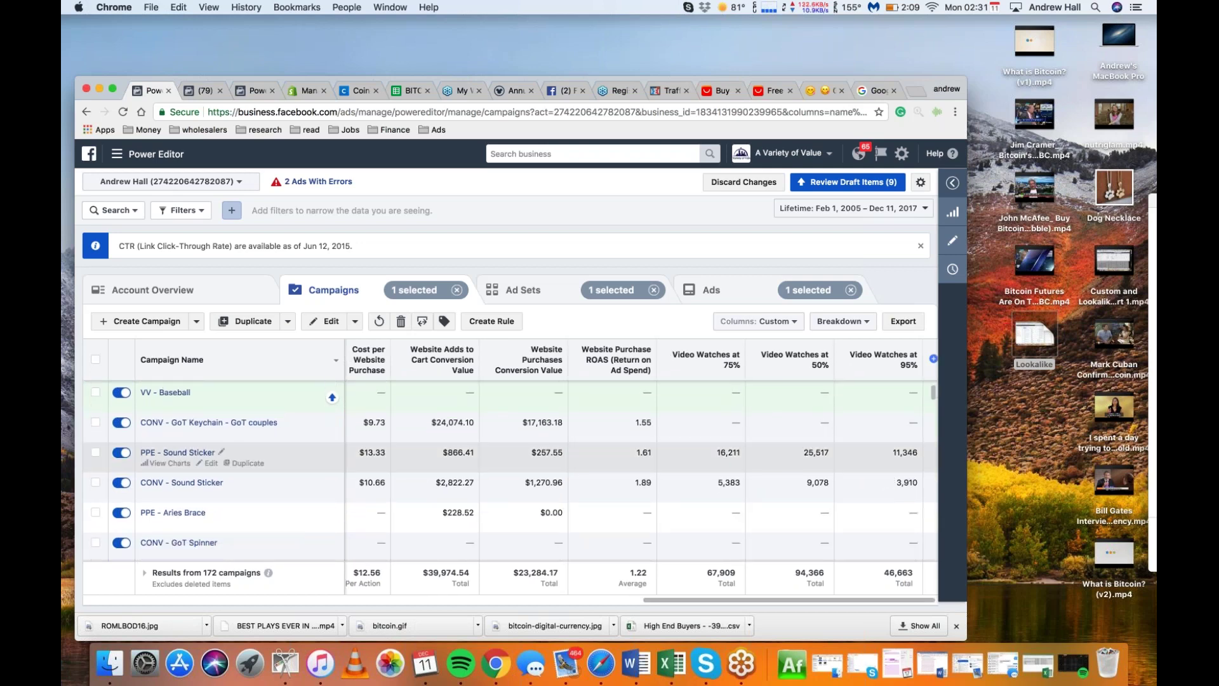
left_click(810, 453)
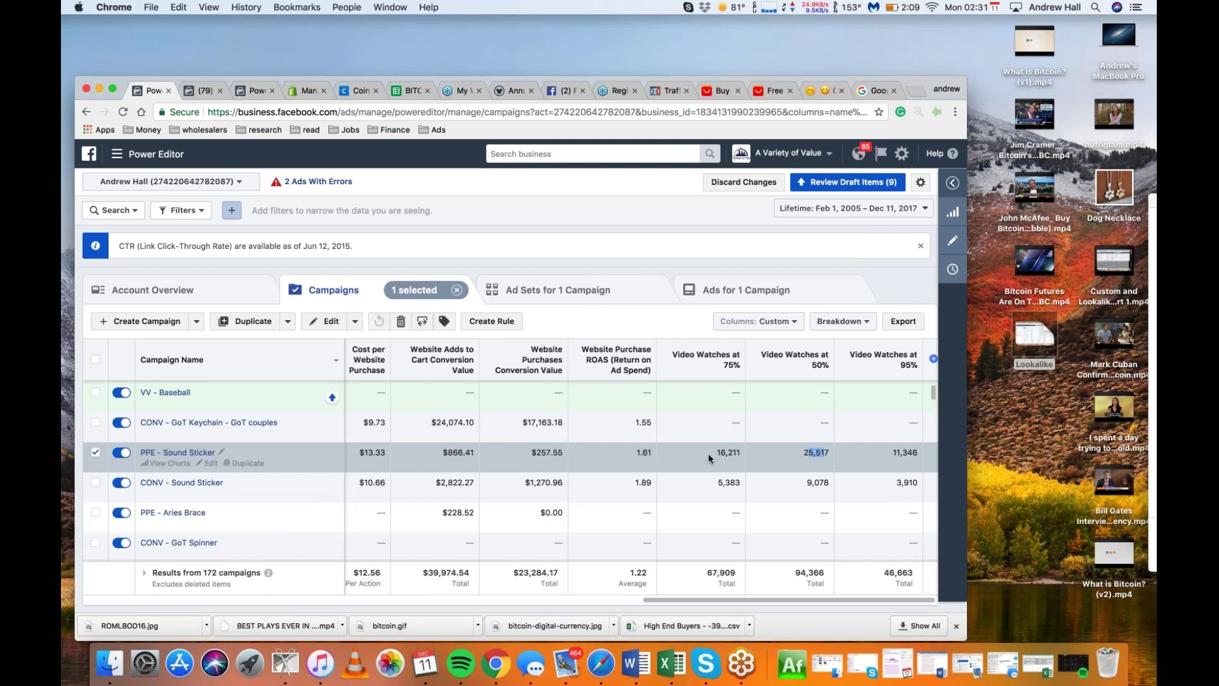
double_click(730, 453)
left_click_drag(892, 453, 924, 453)
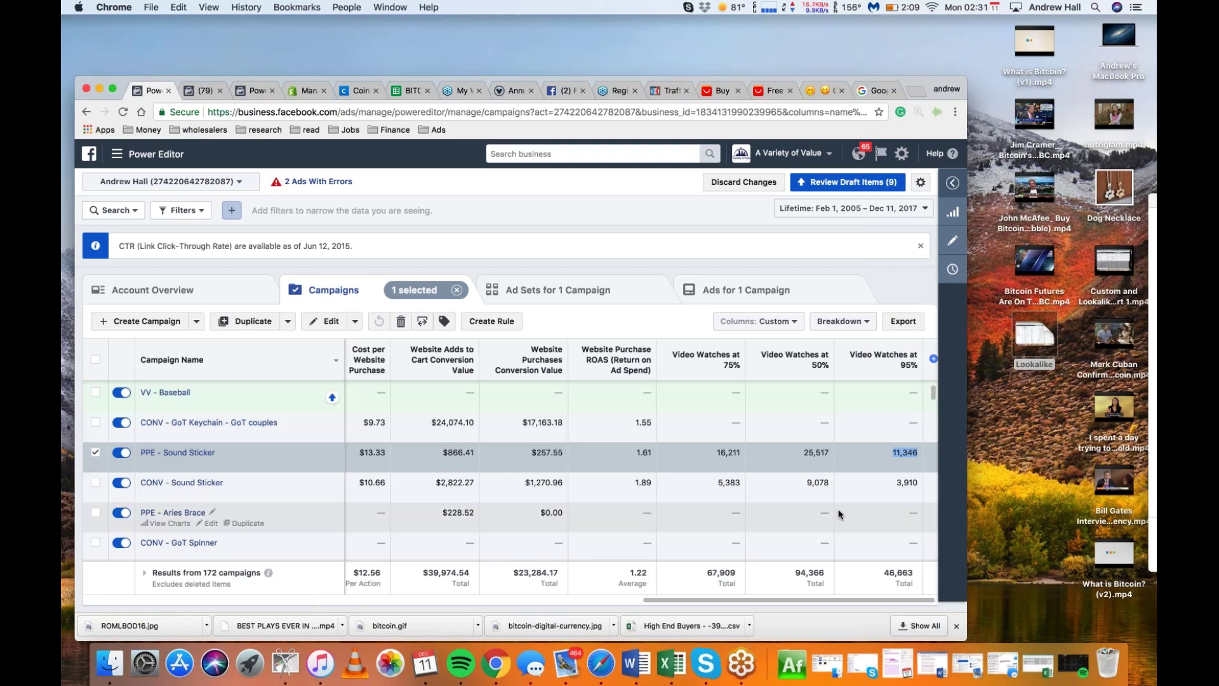
left_click_drag(754, 600, 211, 617)
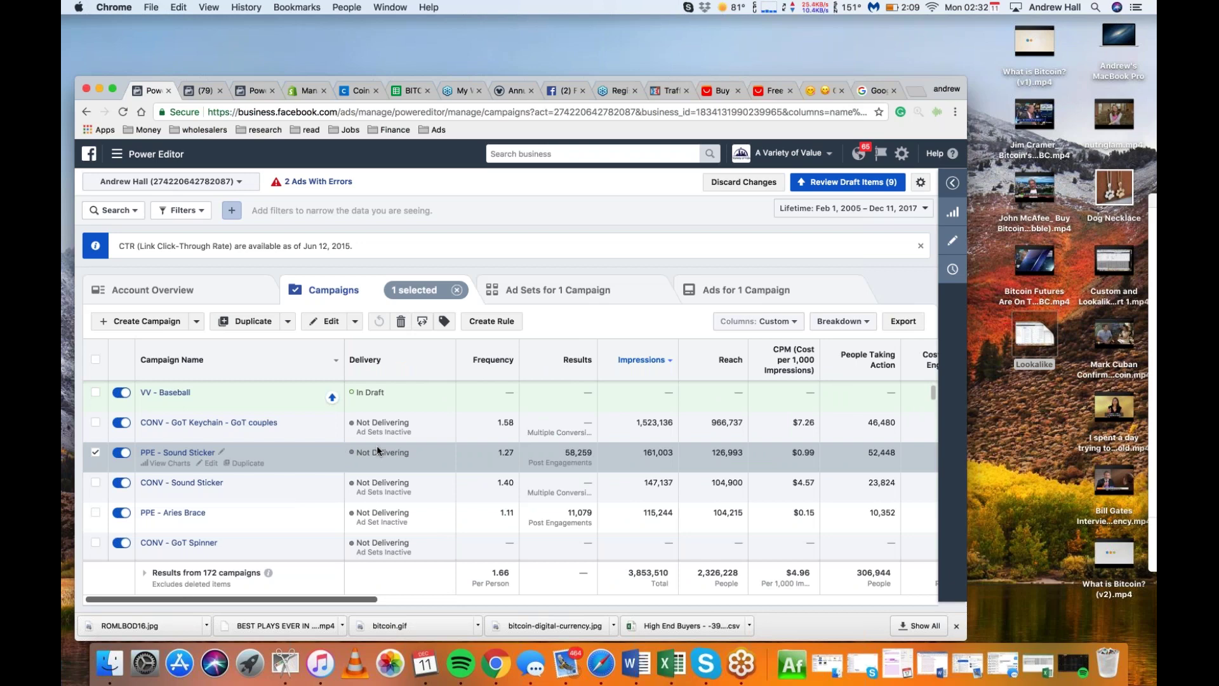
- Search Google for a calculator in a new browser tab
left_click(916, 91)
type("c")
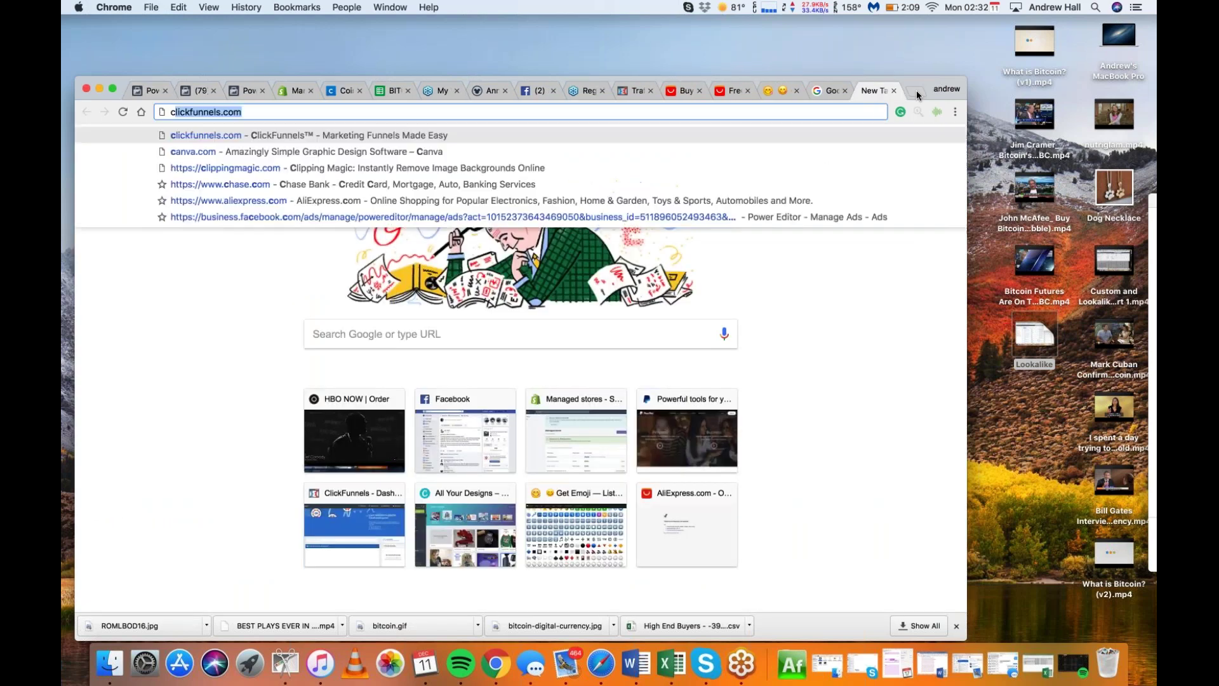
type("al")
key("Return")
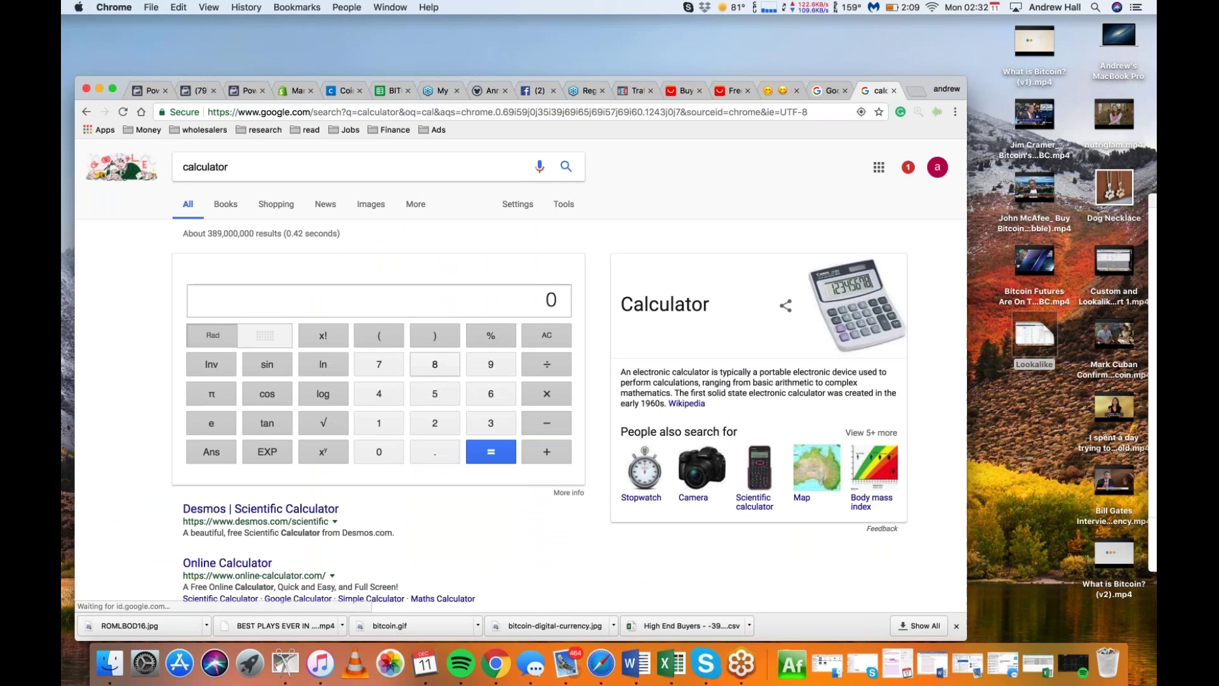
- Multiply 1 by 1.2 three times in succession on the calculator to work out repeated 20% increases
left_click(379, 423)
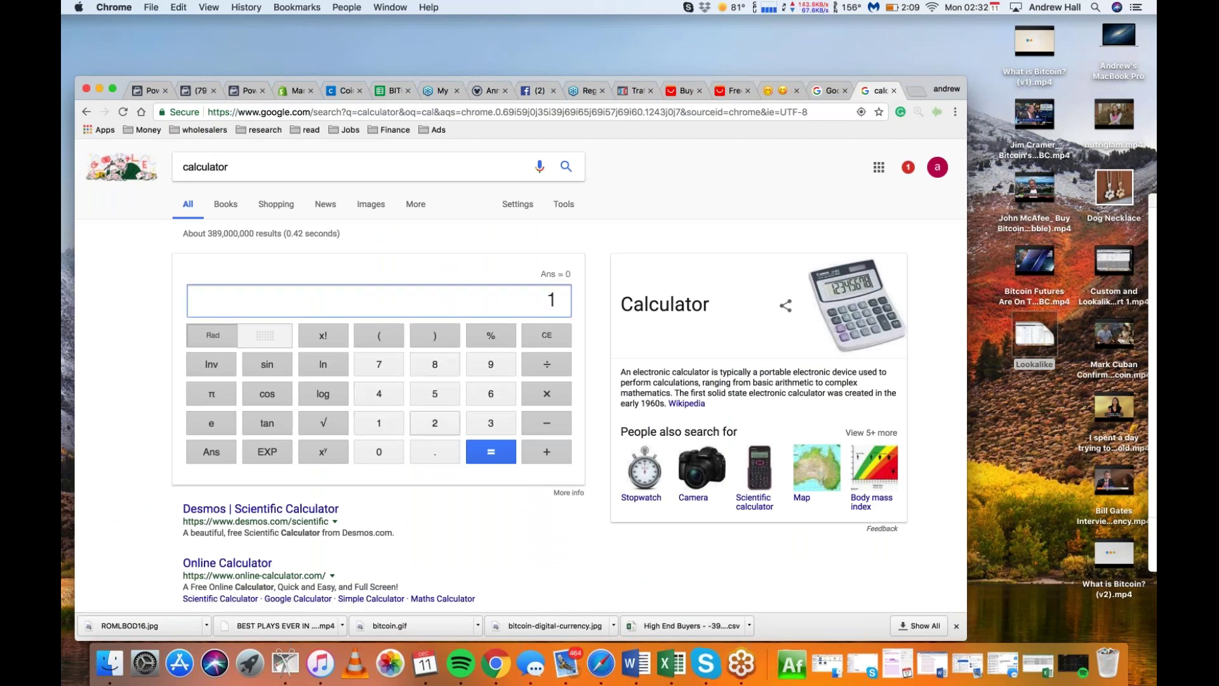
left_click(547, 393)
left_click(379, 422)
left_click(435, 451)
left_click(435, 423)
left_click(491, 452)
left_click(546, 394)
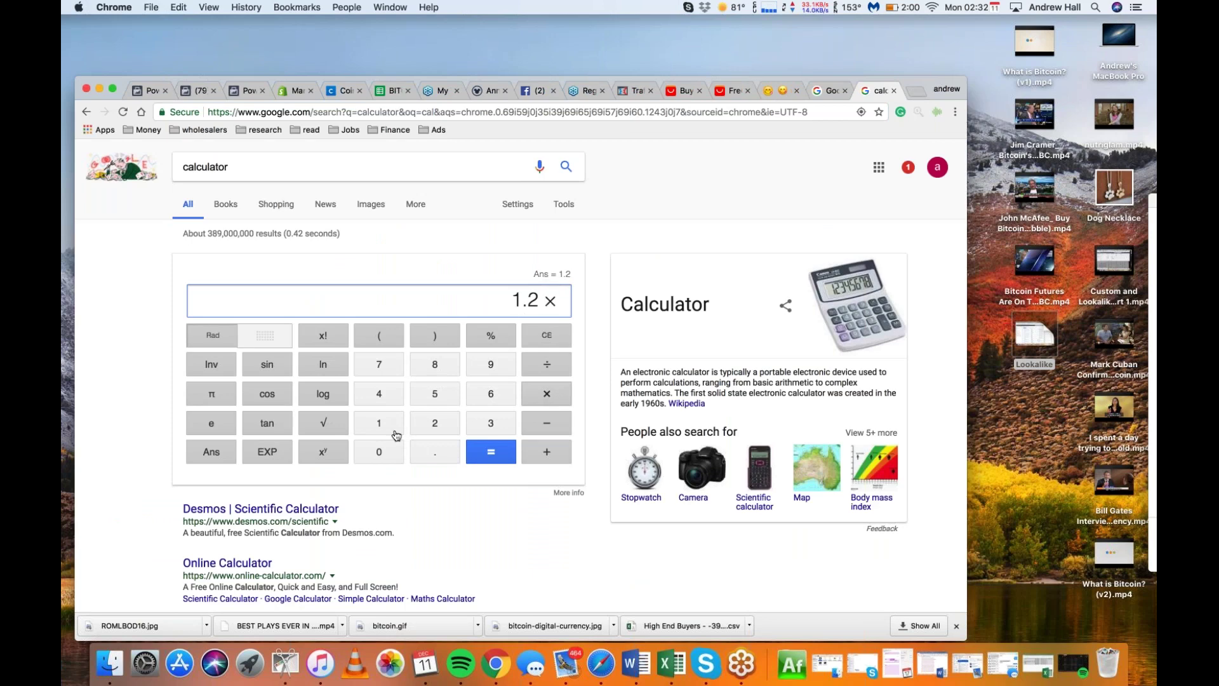
left_click(379, 423)
left_click(435, 451)
left_click(434, 423)
left_click(491, 451)
left_click(547, 393)
left_click(379, 423)
left_click(435, 451)
left_click(435, 423)
left_click(508, 457)
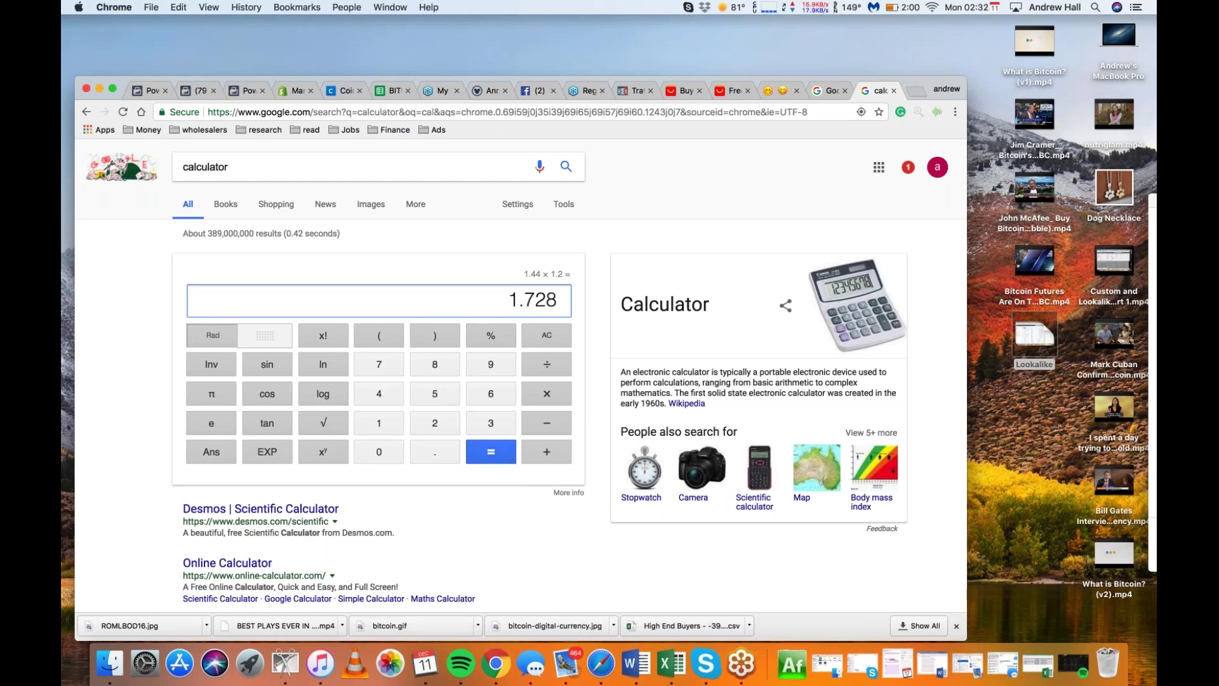
- Return to the Power Editor campaign list and show the draft baseball campaigns at its beginning
left_click(149, 94)
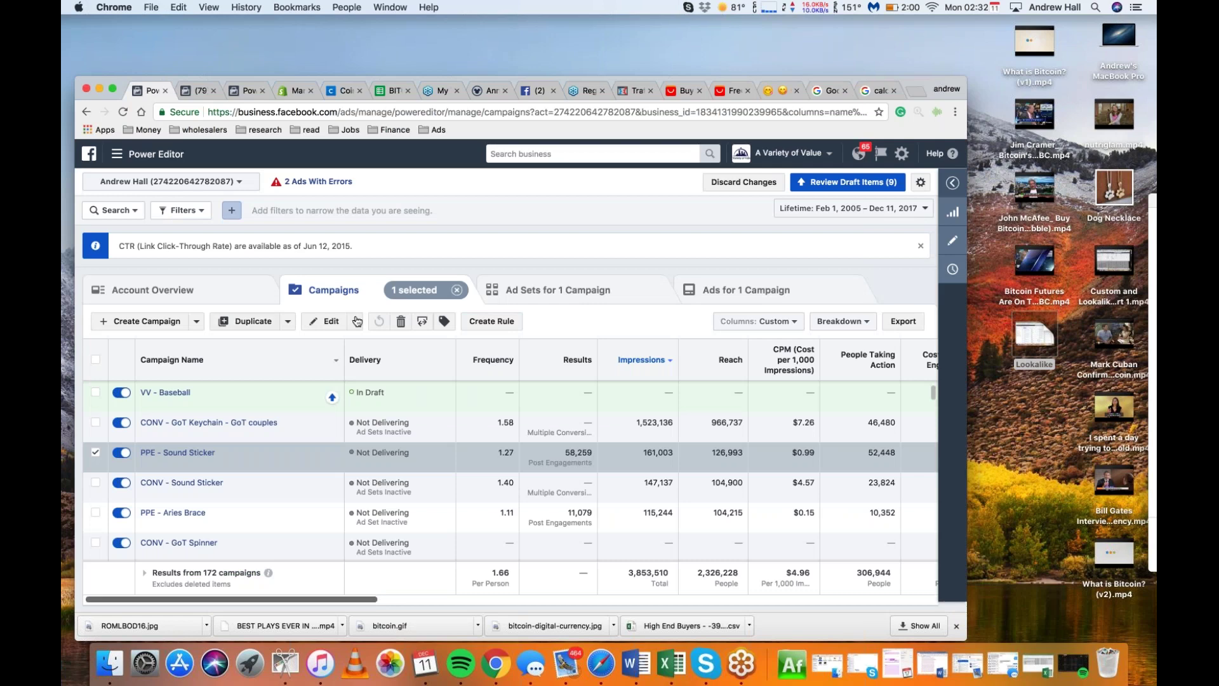
scroll(426, 414, "up", 1)
scroll(424, 409, "up", 1)
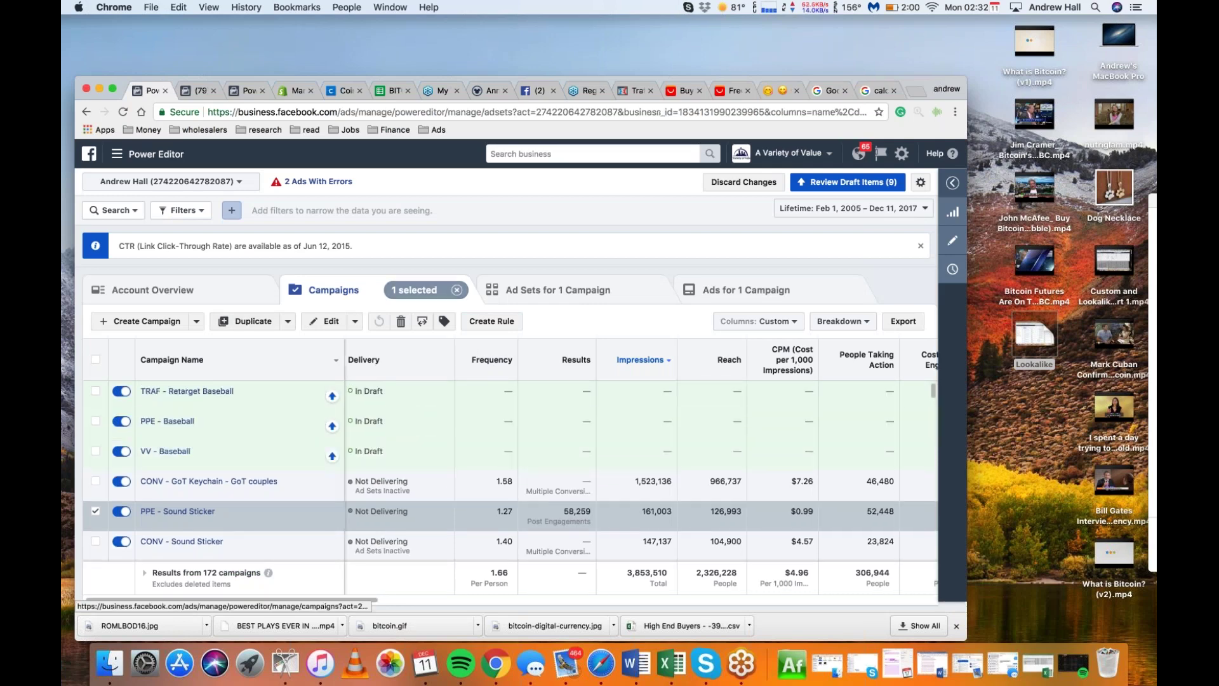
- Clear the campaign selection and show the ad sets of all campaigns
left_click(557, 290)
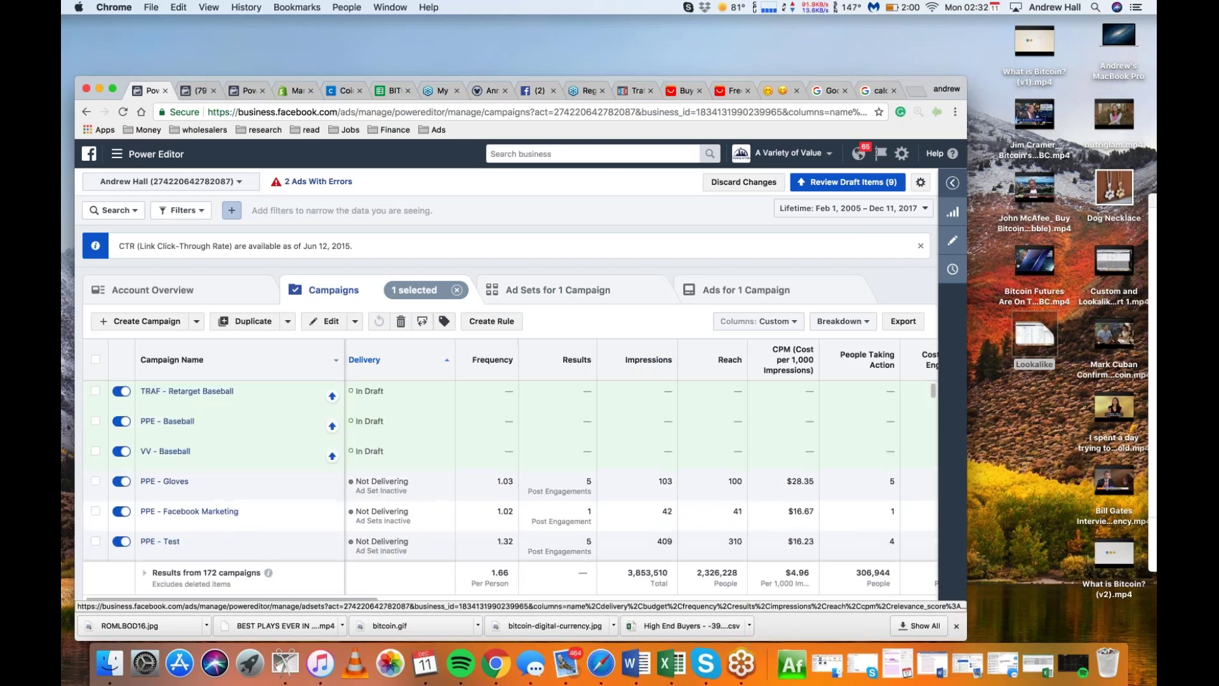
left_click(456, 291)
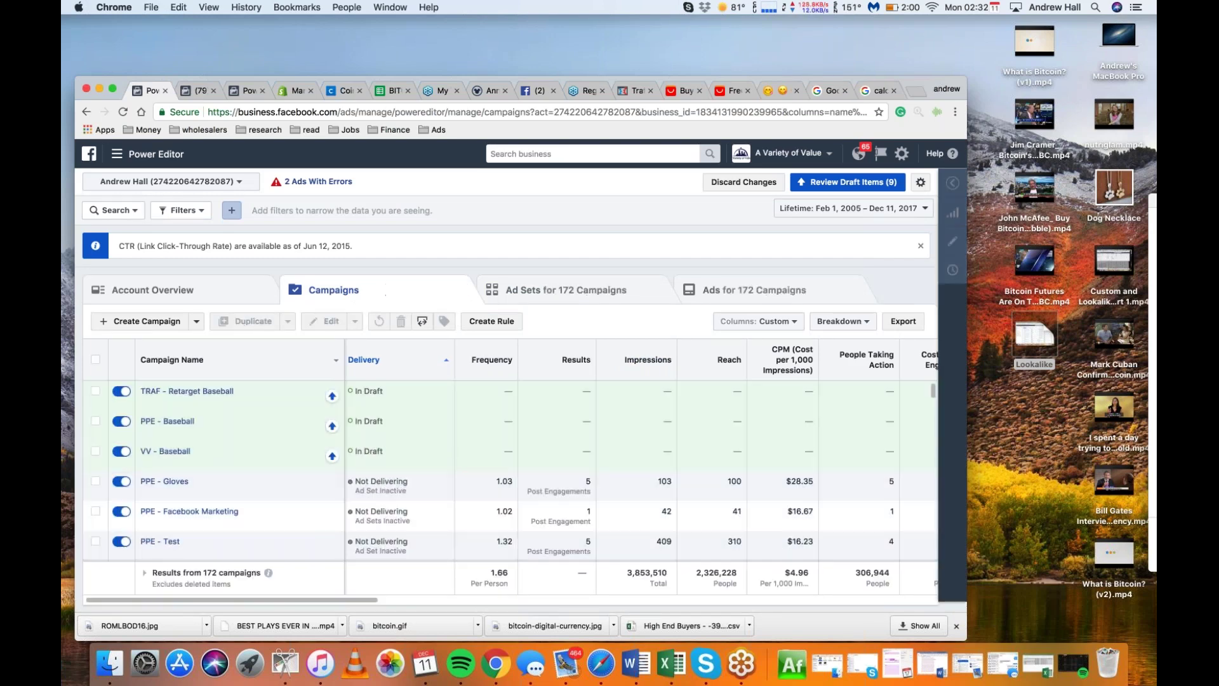
left_click(528, 291)
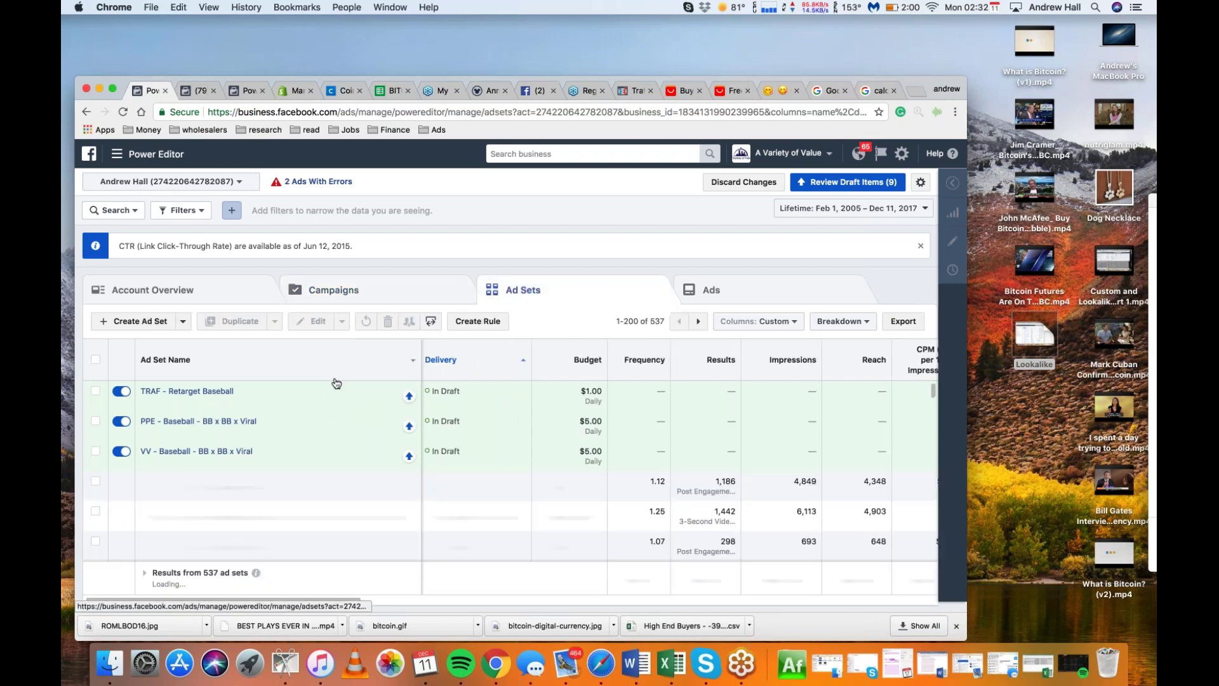
- Select the TRAF - Retarget Baseball ad set and view its duplication options without making a copy
left_click(299, 390)
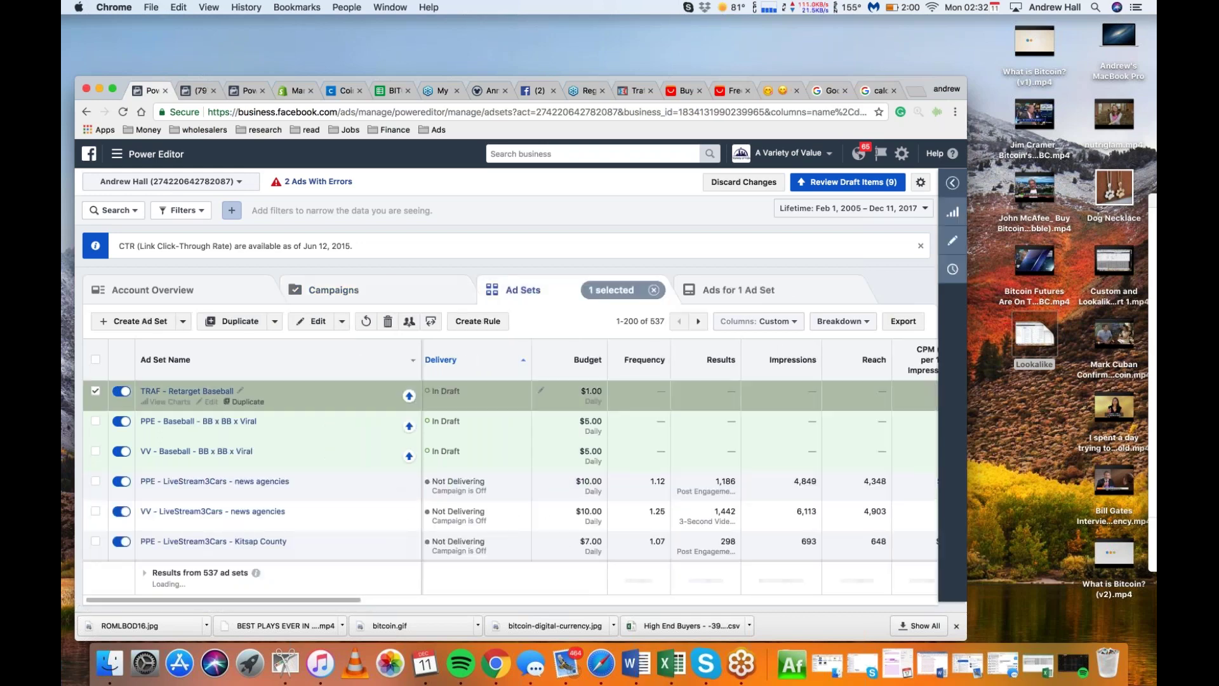
left_click(247, 401)
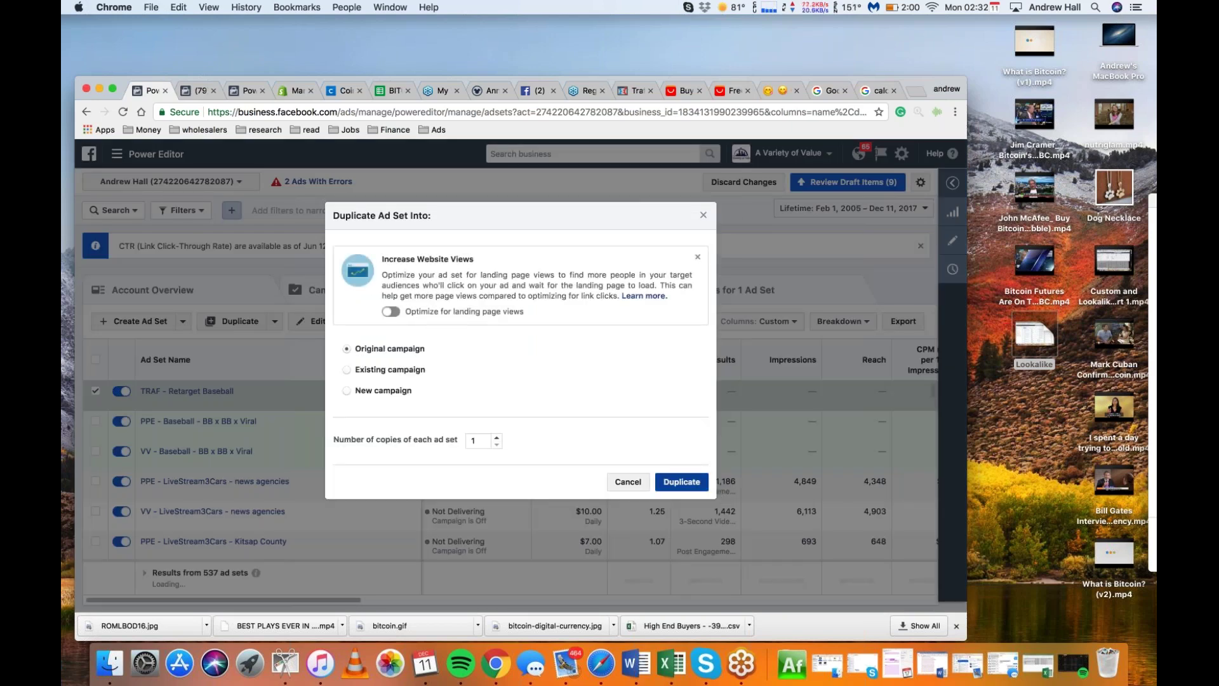
left_click(704, 216)
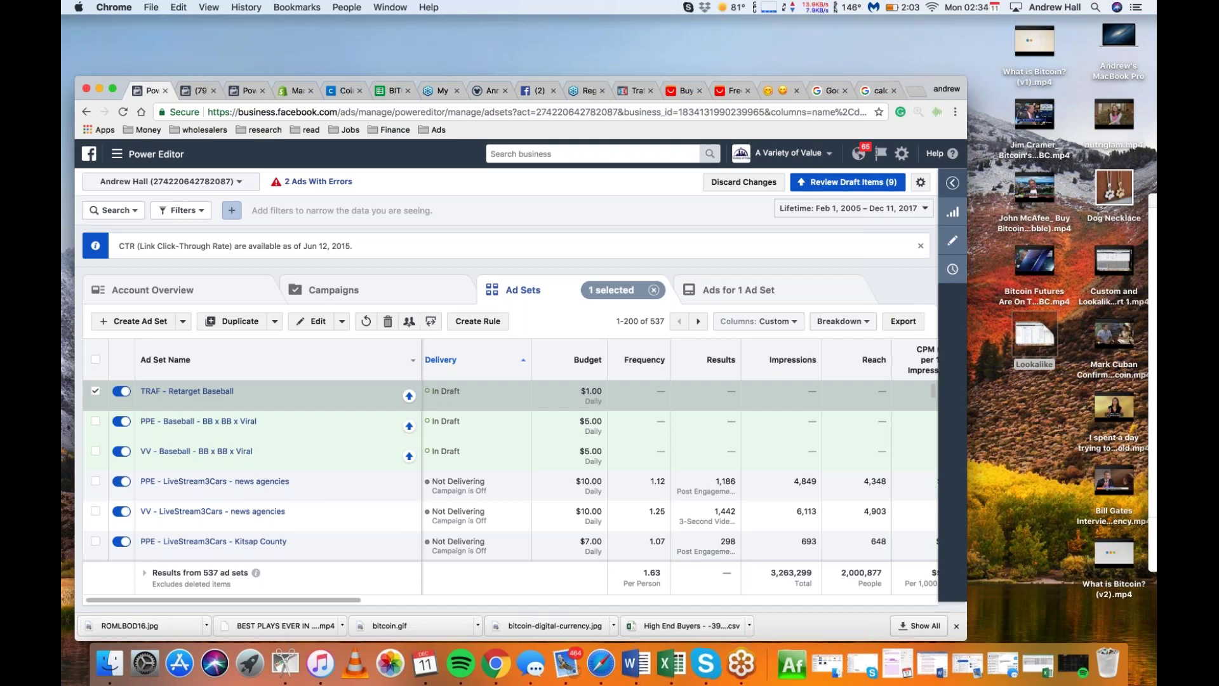
- Return to the Google calculator and multiply 5 by 50
left_click(880, 91)
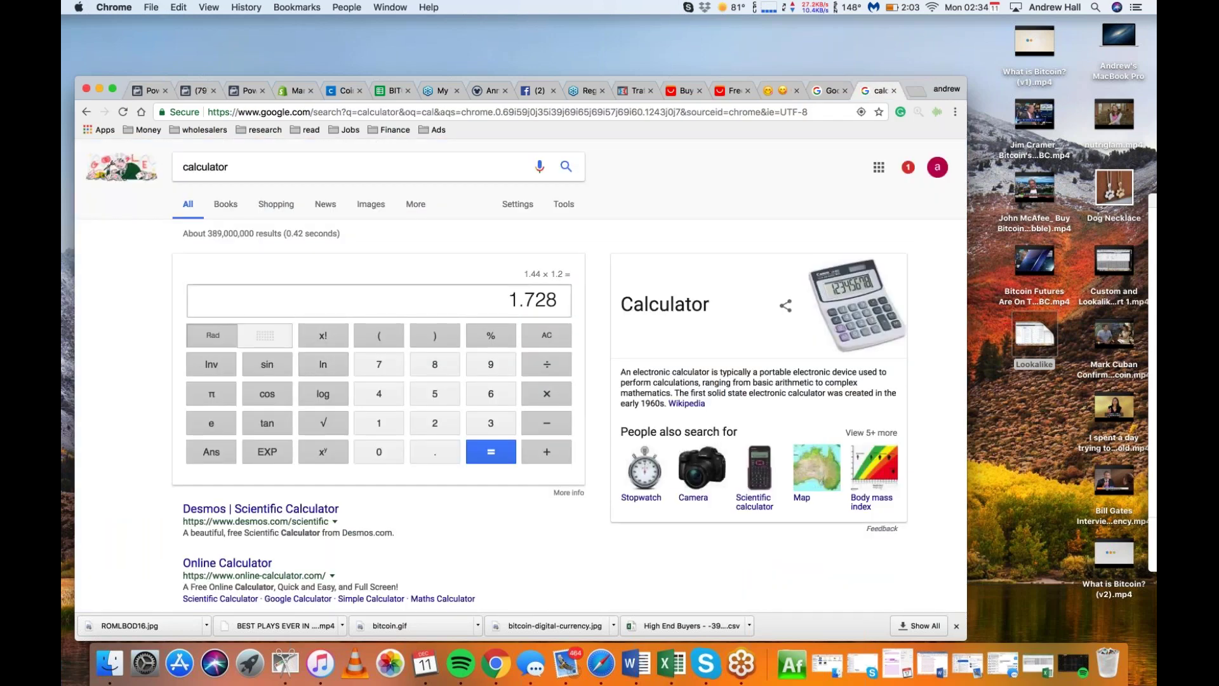
left_click(546, 335)
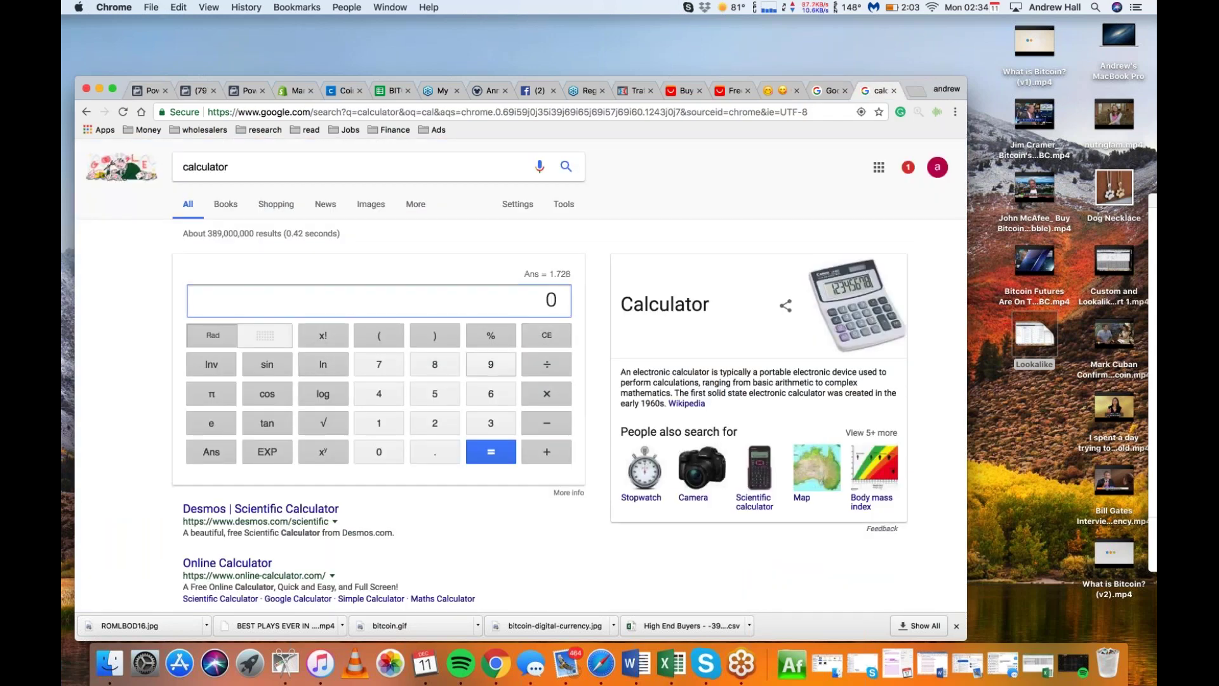
left_click(443, 395)
left_click(543, 398)
left_click(436, 394)
left_click(379, 457)
left_click(499, 461)
left_click_drag(524, 300, 560, 300)
left_click(560, 299)
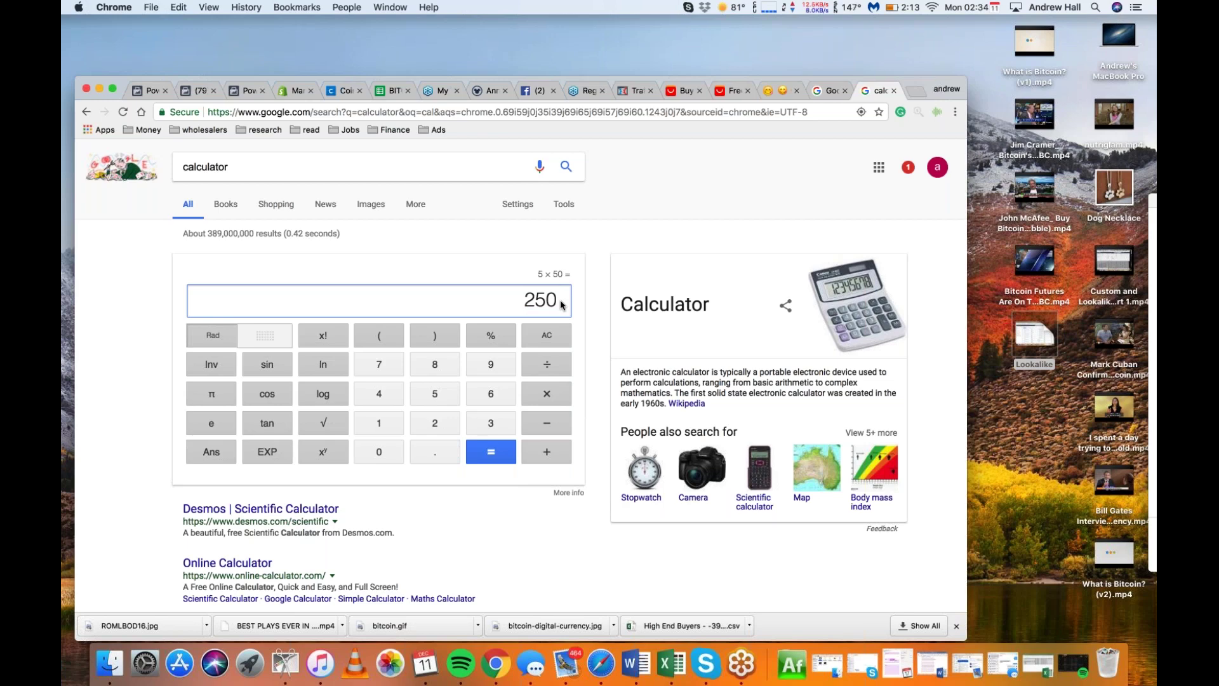
- Divide the product of 5 and 50 by 7 and highlight the leading digits of the quotient
left_click(546, 364)
left_click(379, 364)
left_click(482, 453)
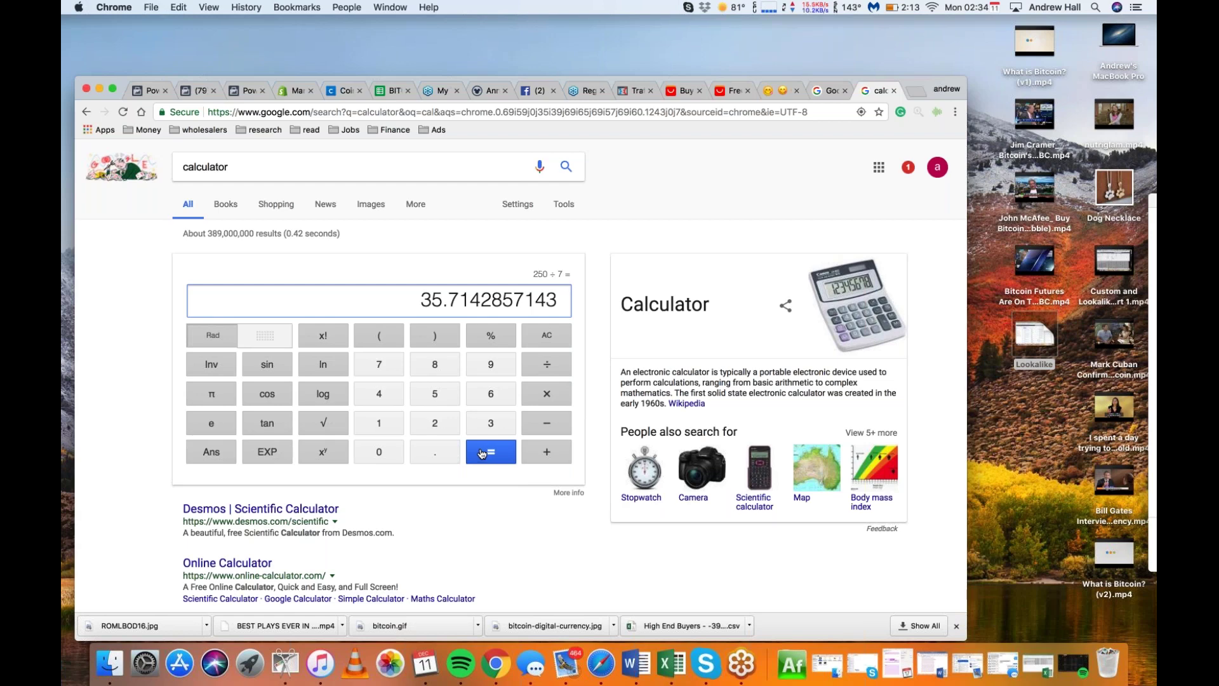
left_click_drag(423, 294, 444, 303)
- Clear the calculator and multiply 1.5 by 50
left_click(547, 335)
left_click(378, 423)
left_click(431, 461)
left_click(440, 395)
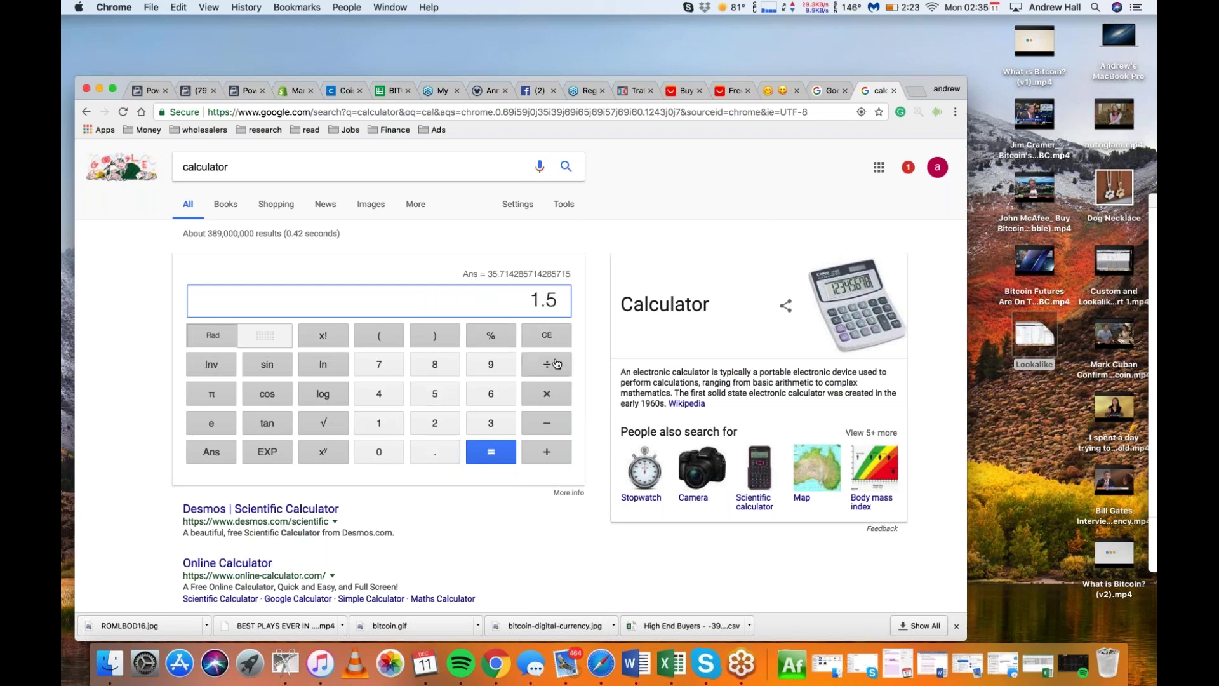
left_click(547, 393)
left_click(448, 393)
left_click(379, 455)
left_click(495, 458)
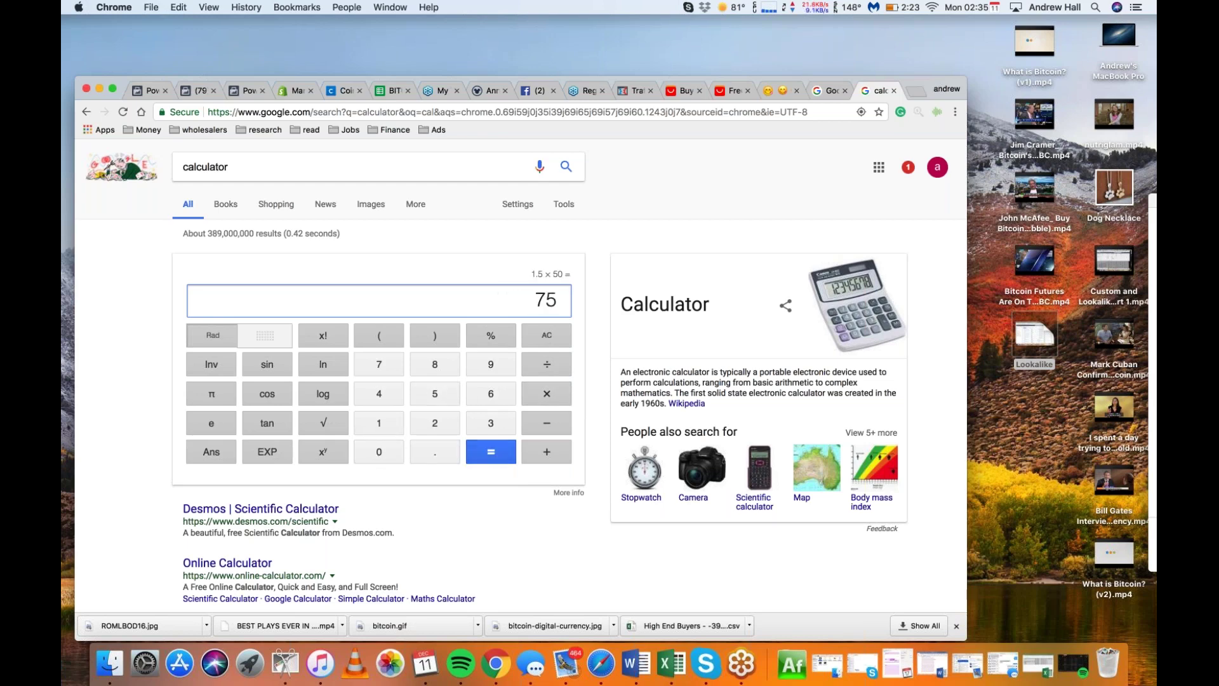
- Divide the product of 1.5 and 50 by 7 and highlight the quotient's first digits
left_click(547, 365)
left_click(379, 368)
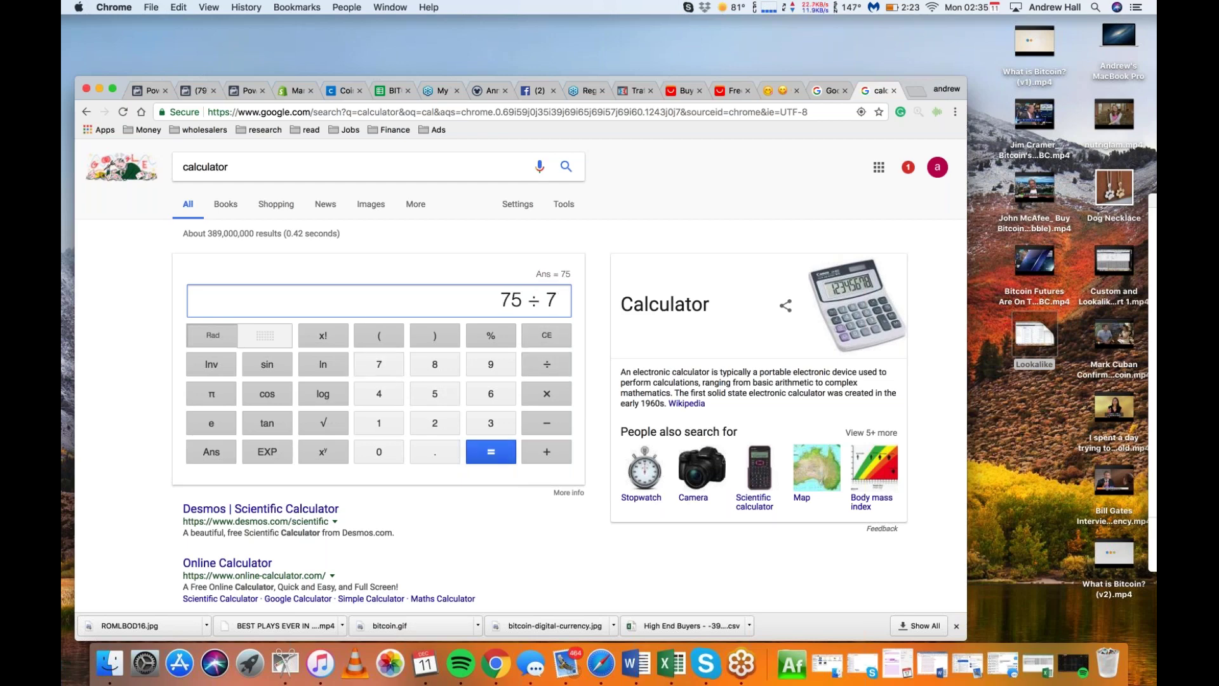
left_click(491, 452)
left_click_drag(425, 300, 468, 301)
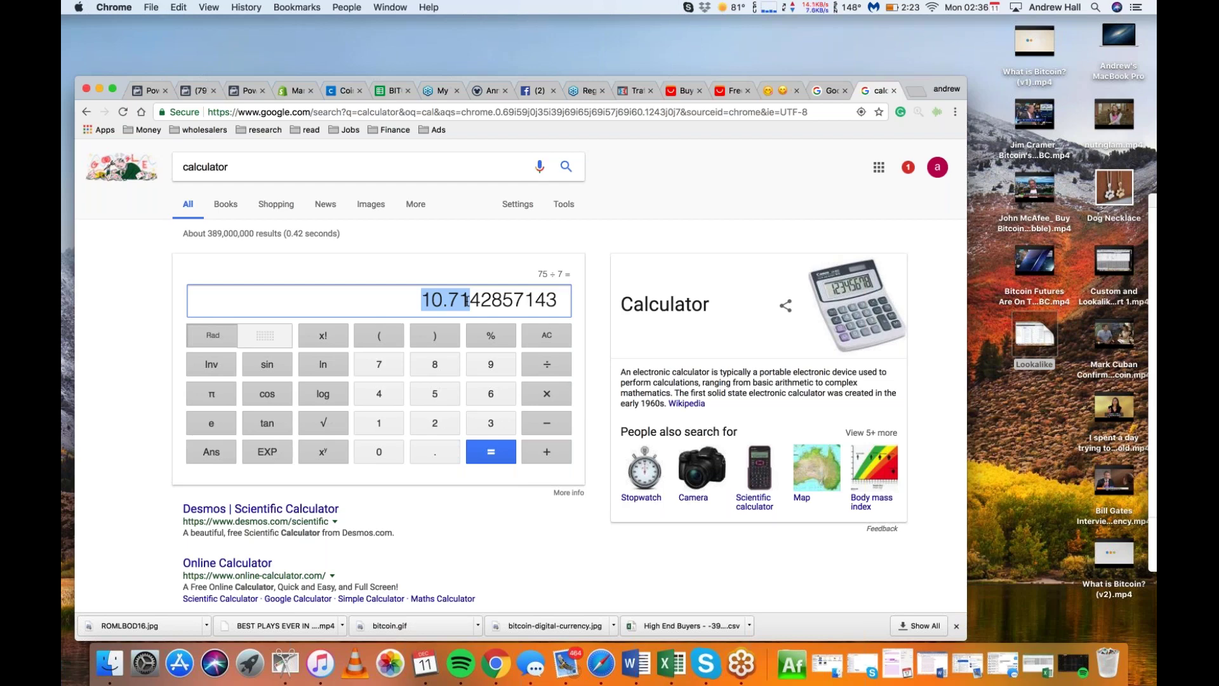
- Clear the calculator and multiply .25 by 50
left_click(547, 335)
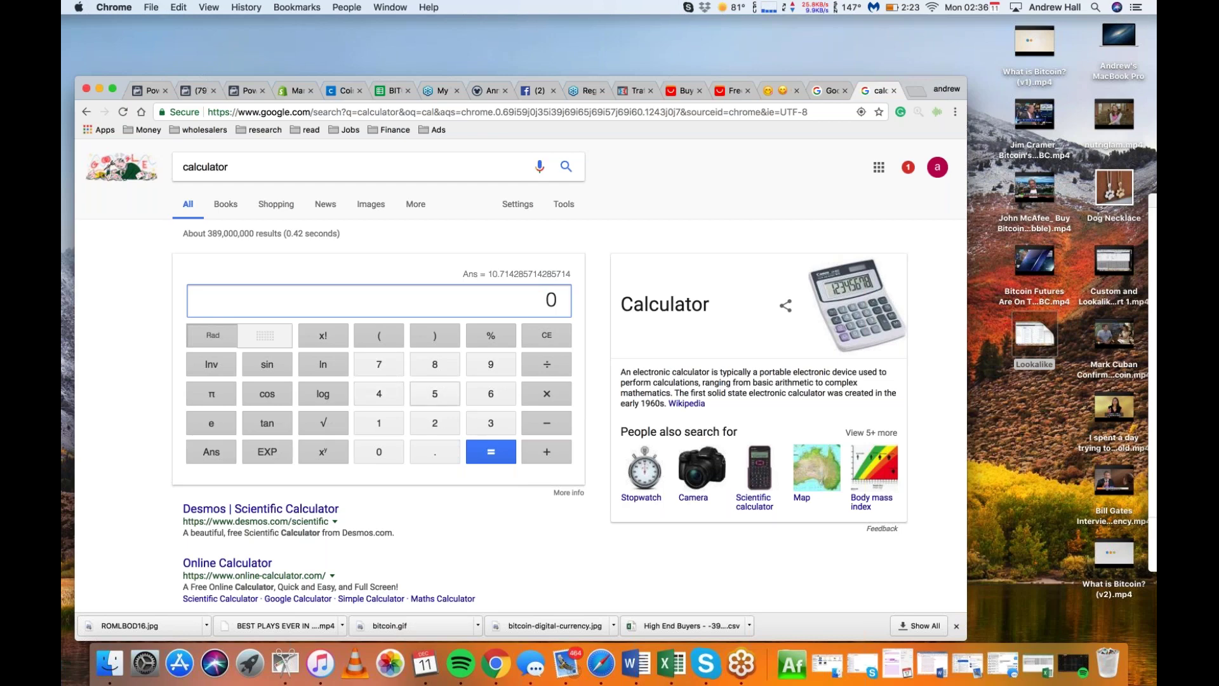
left_click(447, 457)
left_click(438, 424)
left_click(443, 396)
left_click(546, 391)
left_click(438, 397)
left_click(380, 453)
left_click(502, 458)
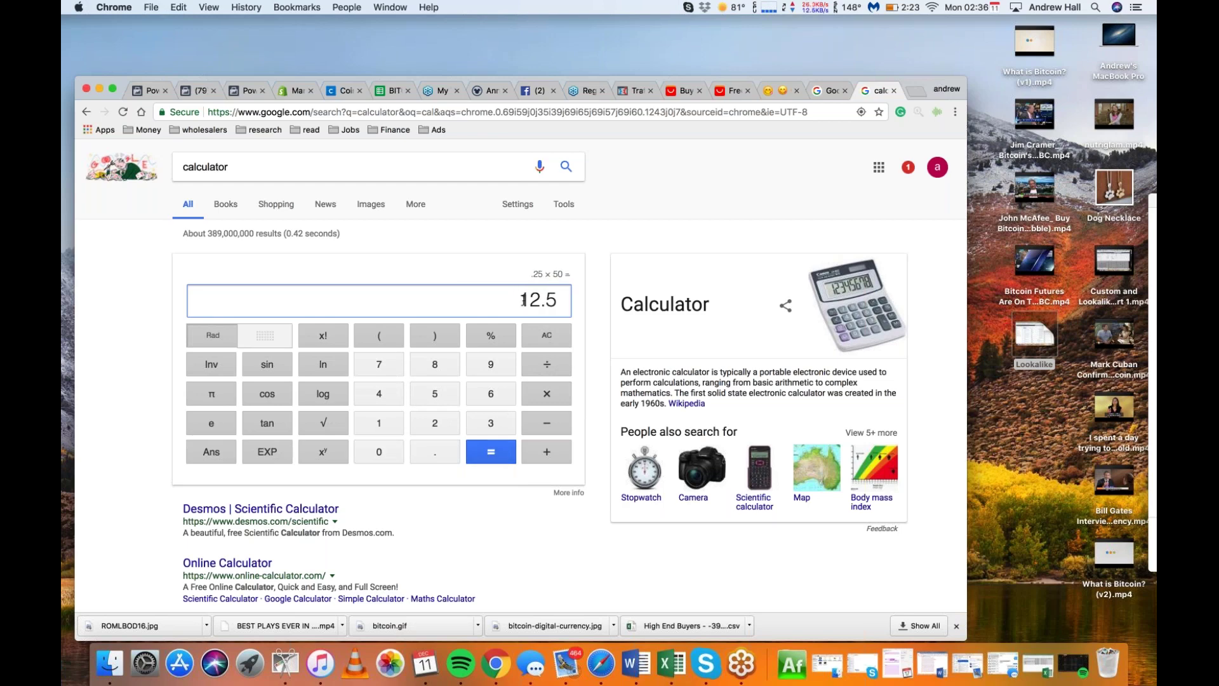
- Divide the product of .25 and 50 by 7 and highlight the start of the quotient
left_click_drag(525, 301, 565, 304)
left_click(547, 365)
left_click(382, 365)
left_click(491, 452)
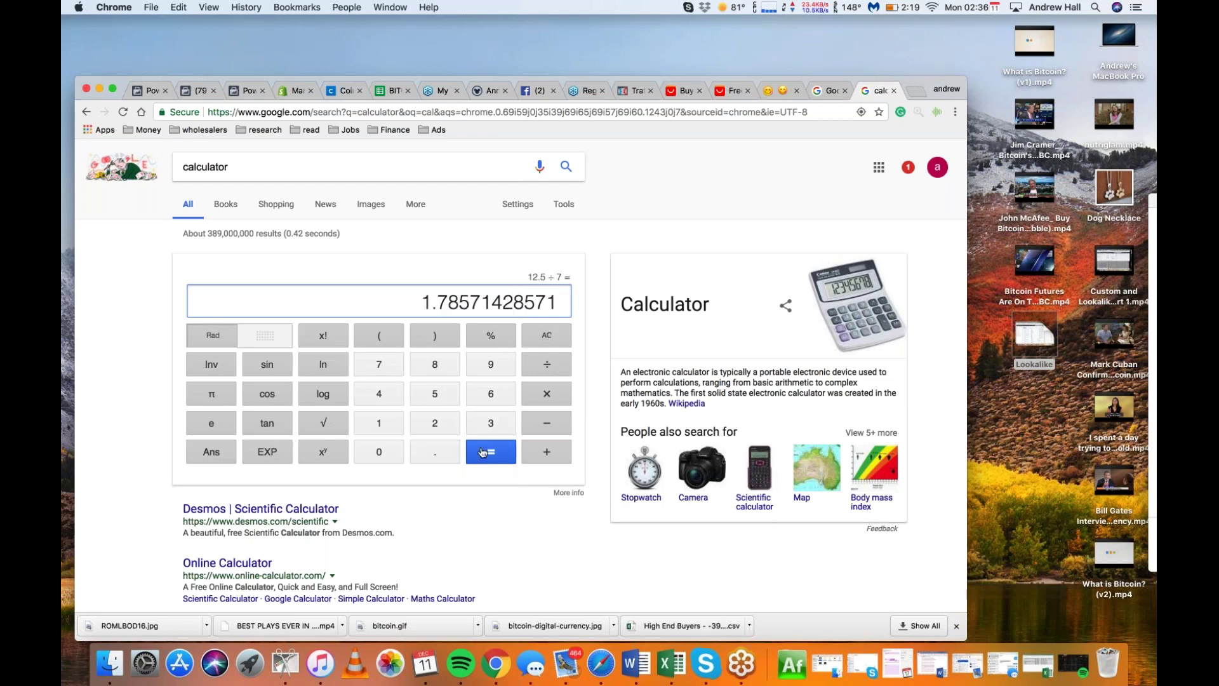
left_click_drag(425, 300, 471, 301)
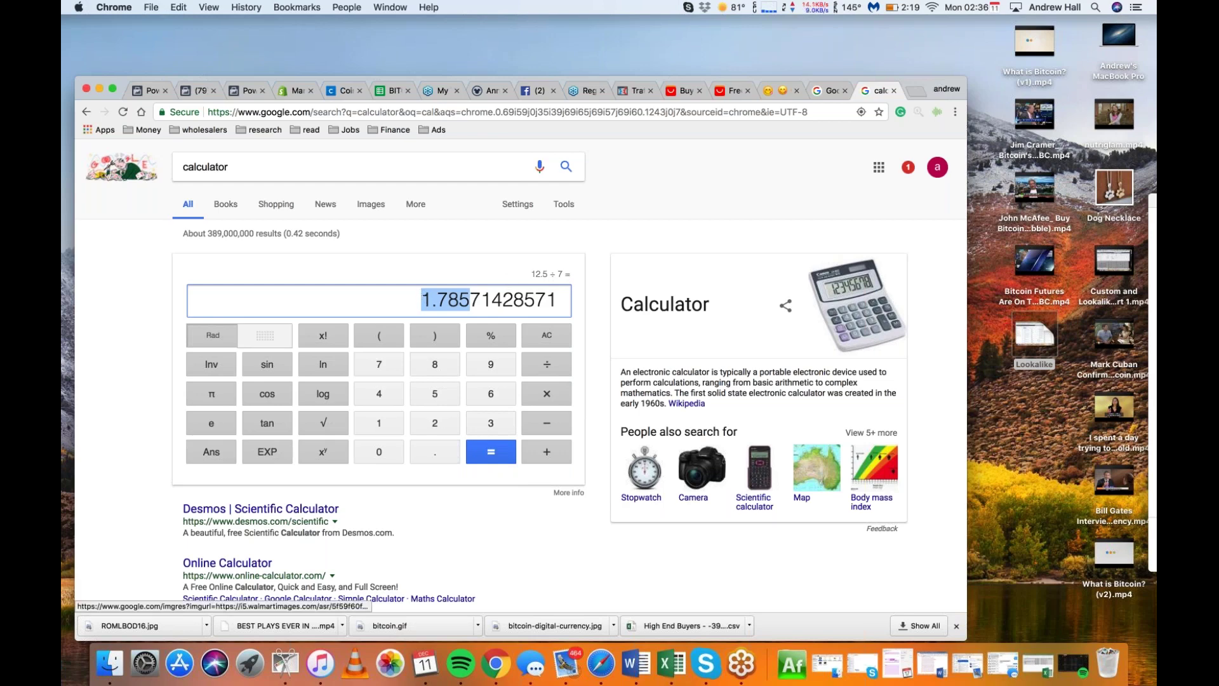
- Close the post details of the EZ Lift Clamp stripped-screw video and return to the Power Editor ad sets
key("ctrl+Right")
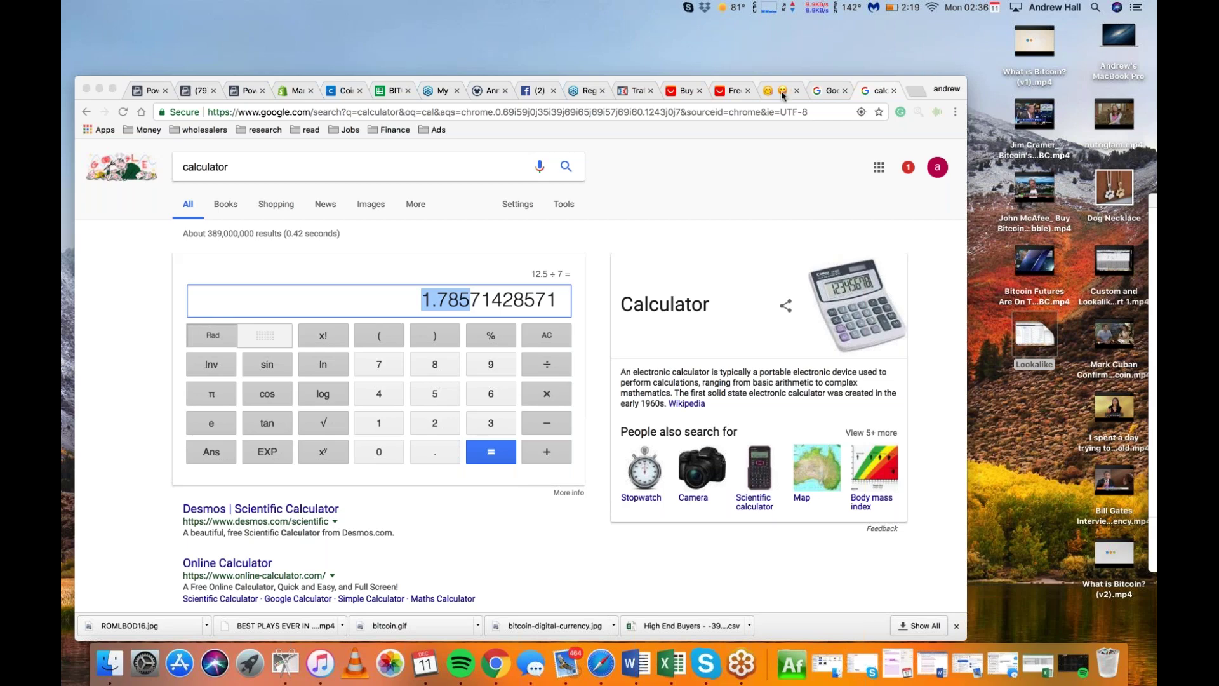
left_click(237, 92)
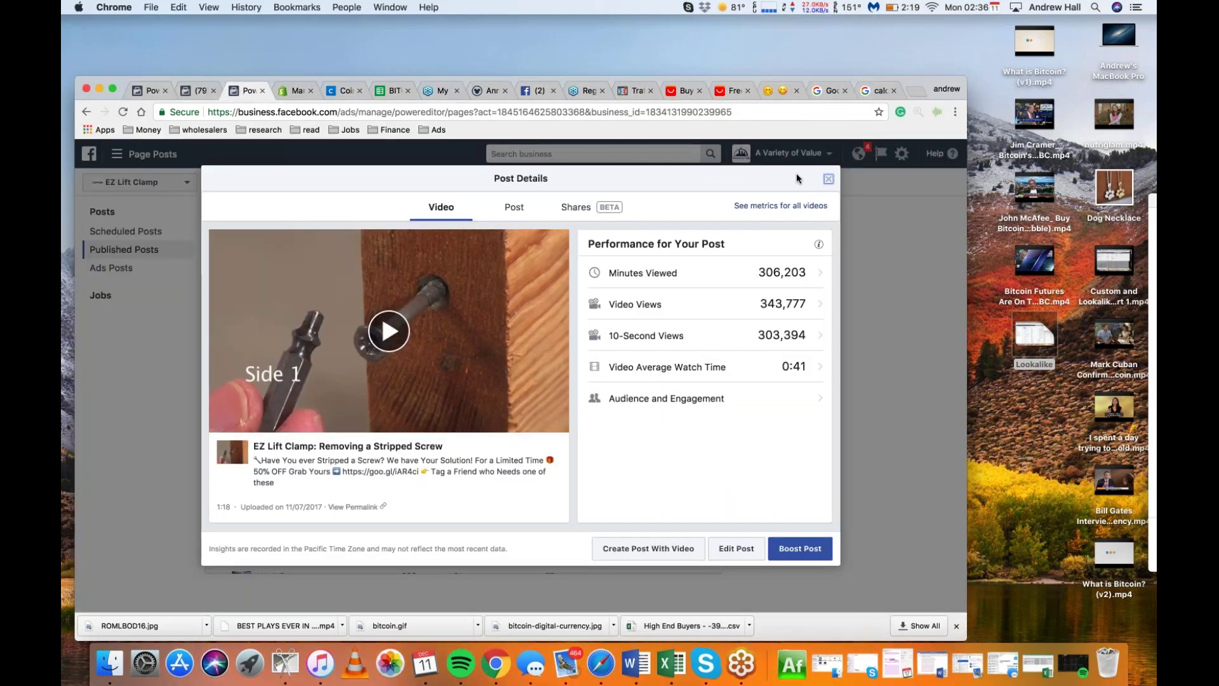
left_click(828, 178)
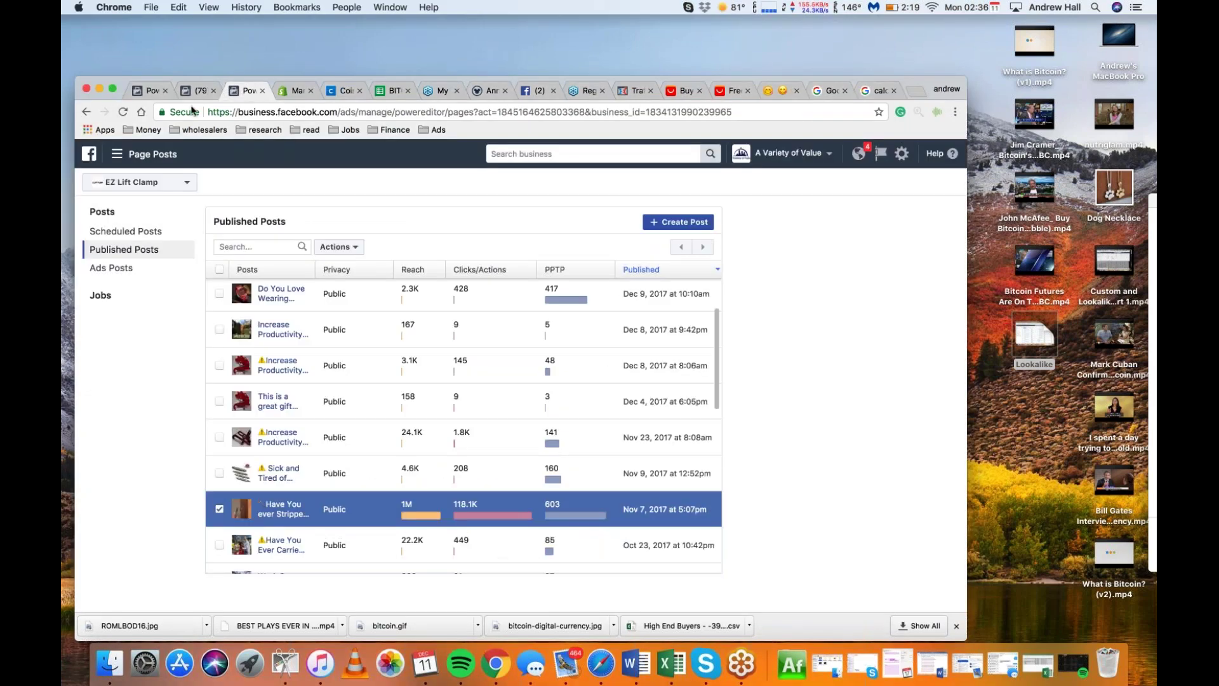
left_click(198, 95)
left_click(147, 94)
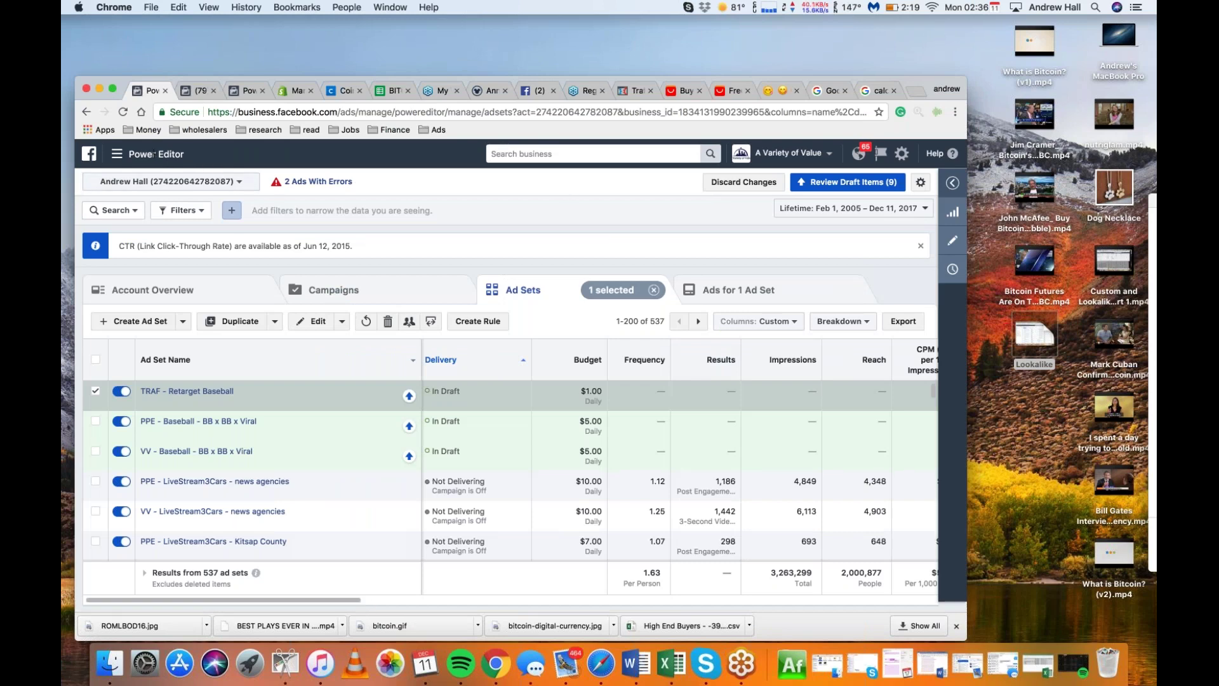
- Switch to the Asset Library audience list and look over the frequently used business tools
left_click(199, 95)
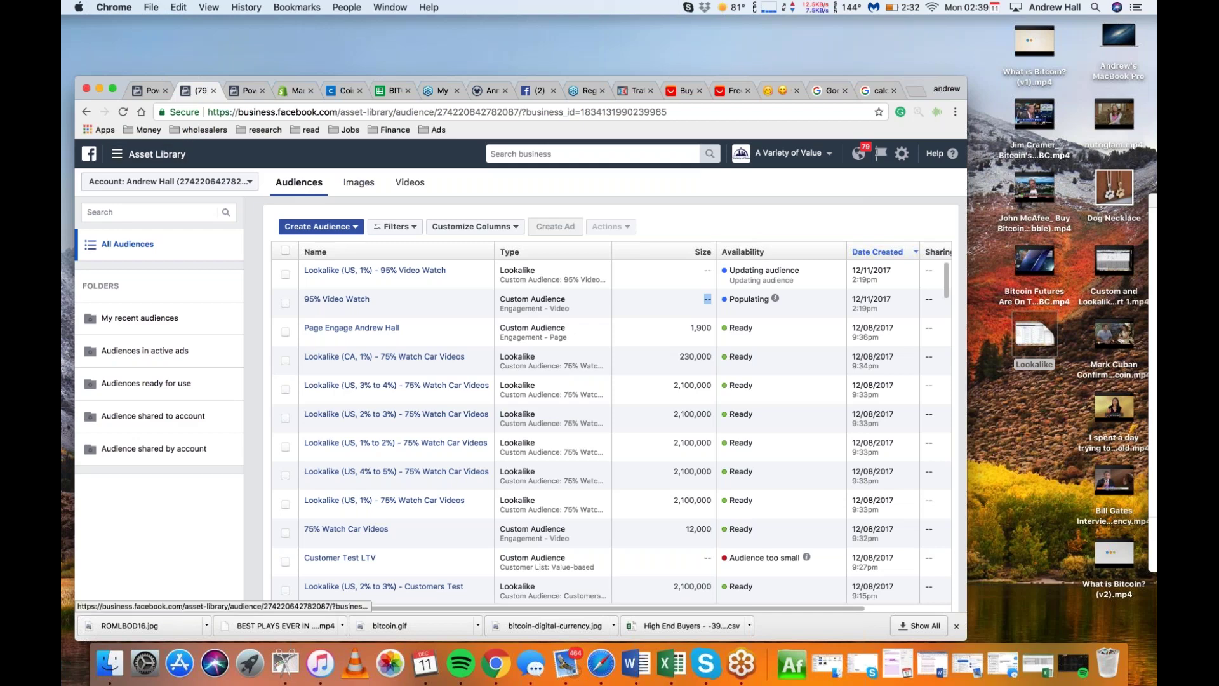
left_click(153, 160)
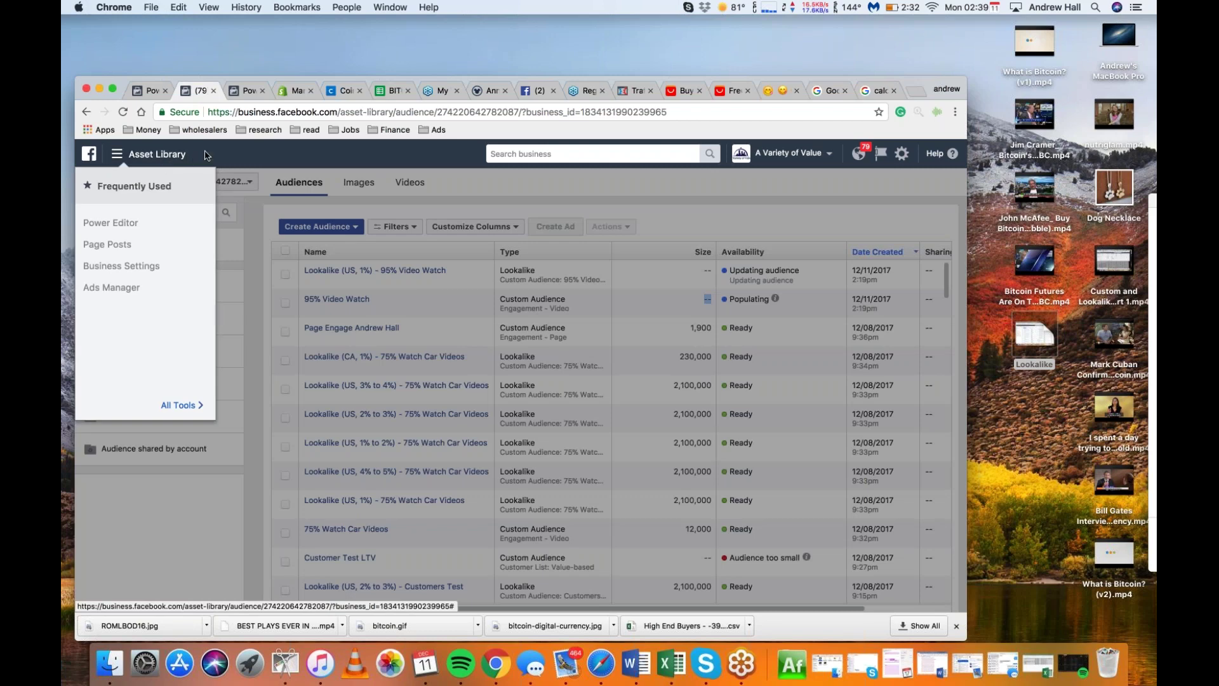
left_click(260, 154)
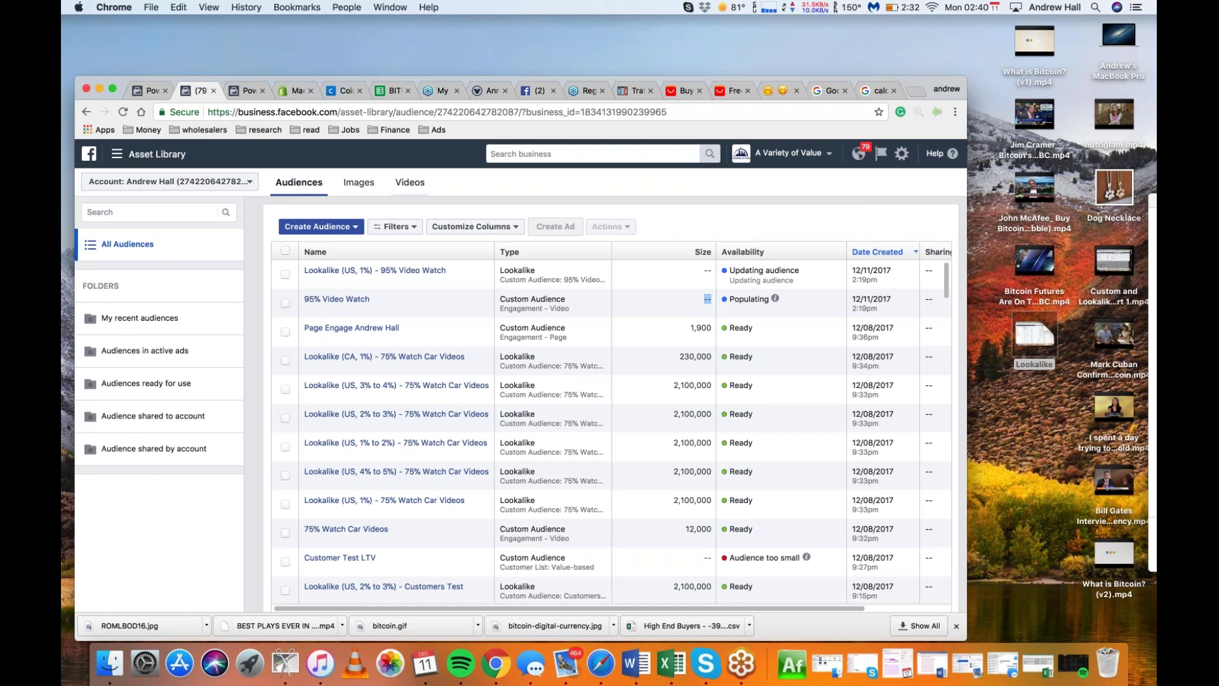
left_click(117, 154)
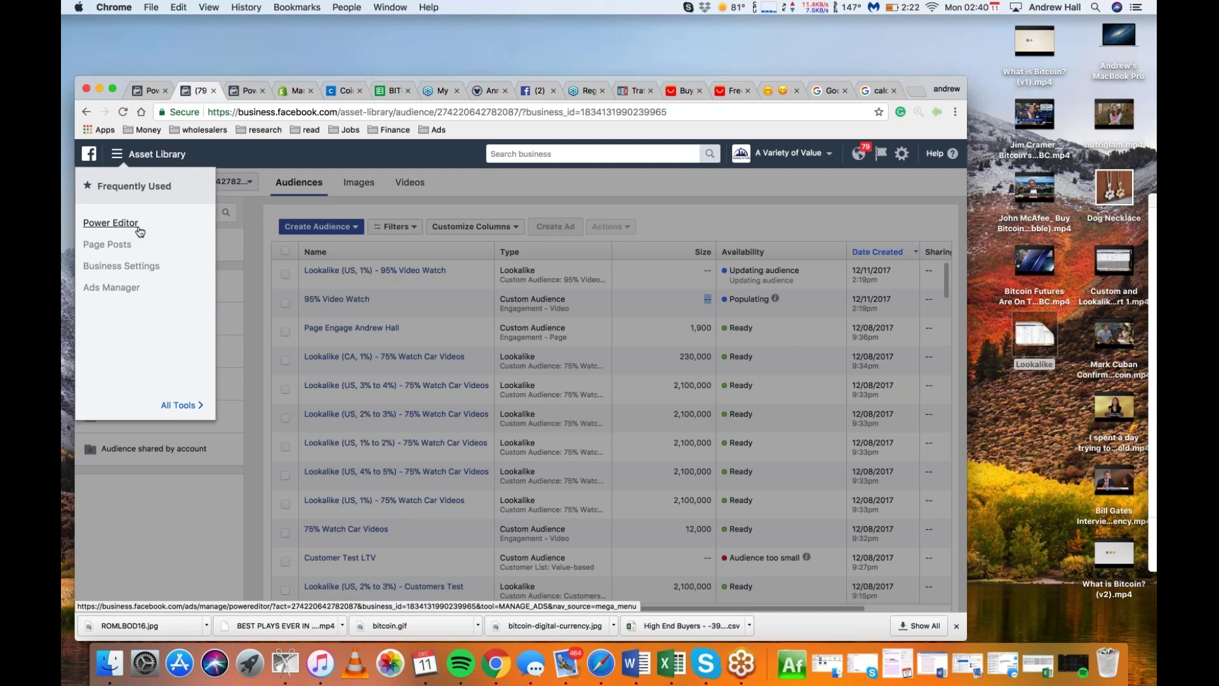
left_click(330, 216)
- Start a new engagement custom audience based on interactions with a Facebook Page
left_click(321, 226)
left_click(324, 245)
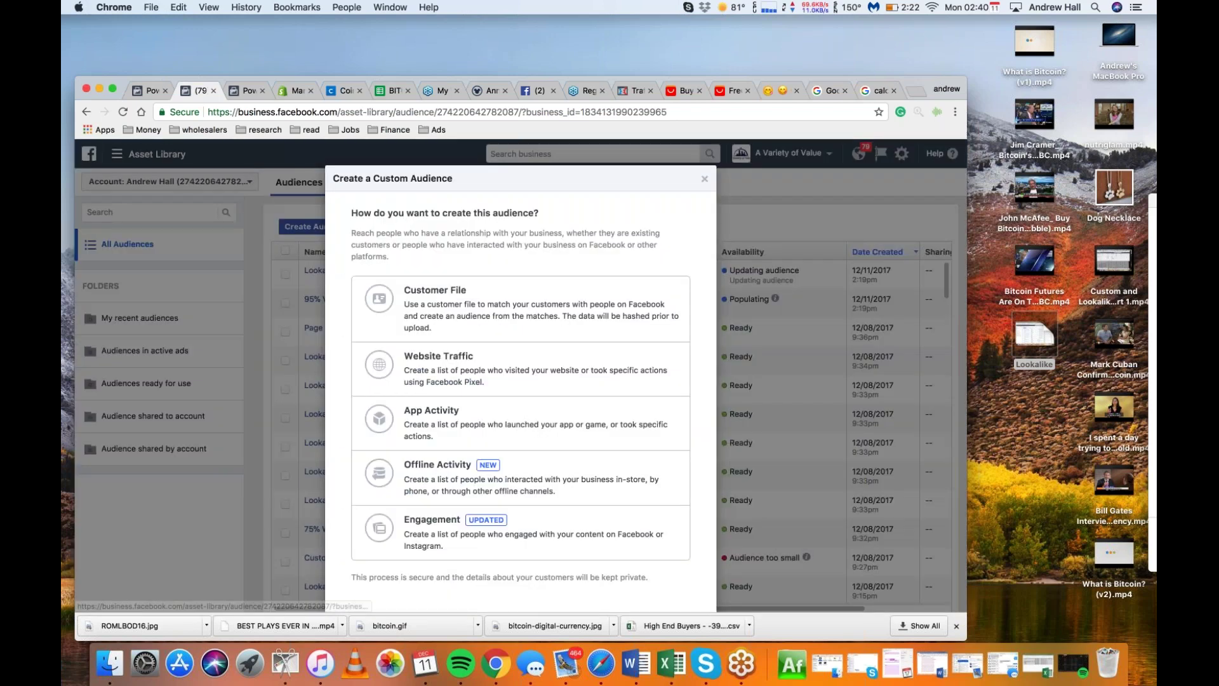
left_click(437, 522)
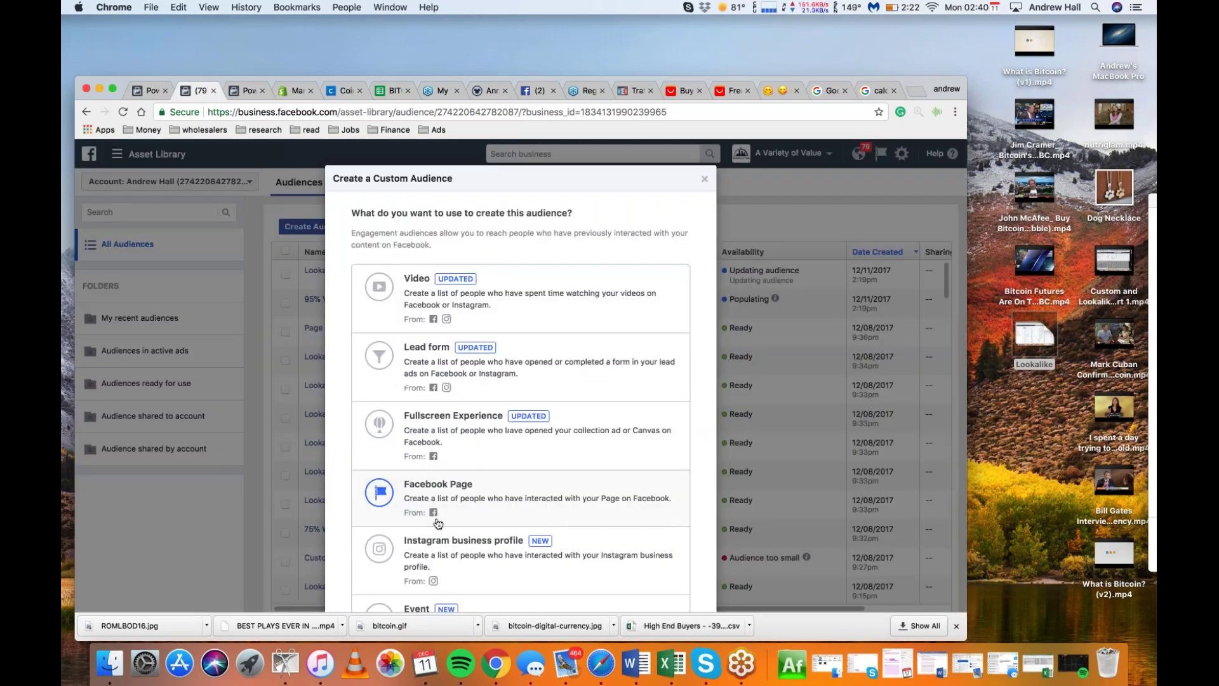
left_click(601, 511)
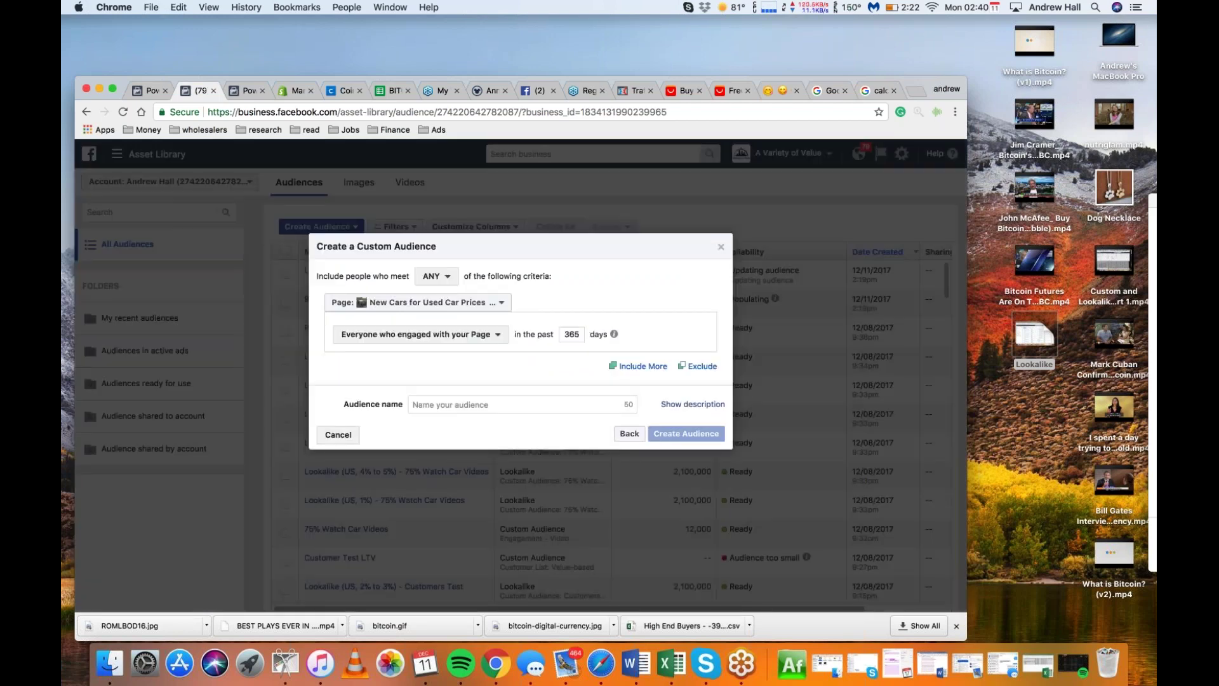
- Base the custom audience on the We are Game of Thrones page, including people who engaged with any post or ad
left_click(438, 302)
scroll(439, 425, "down", 3)
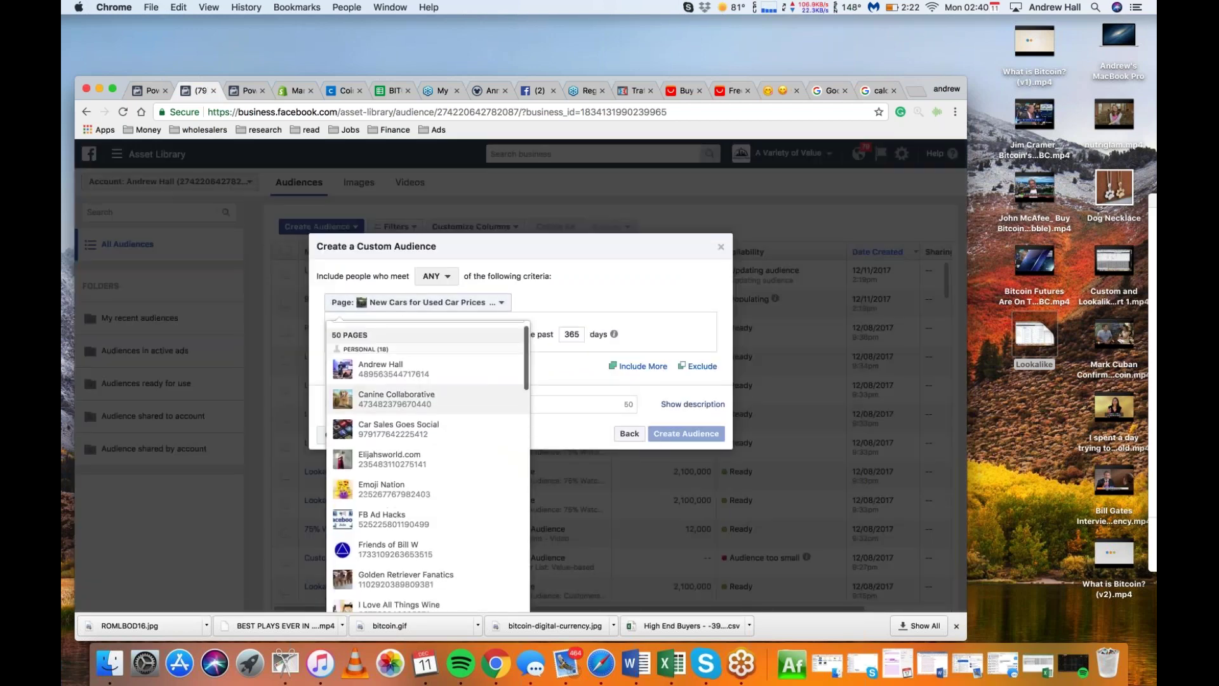
scroll(429, 445, "down", 10)
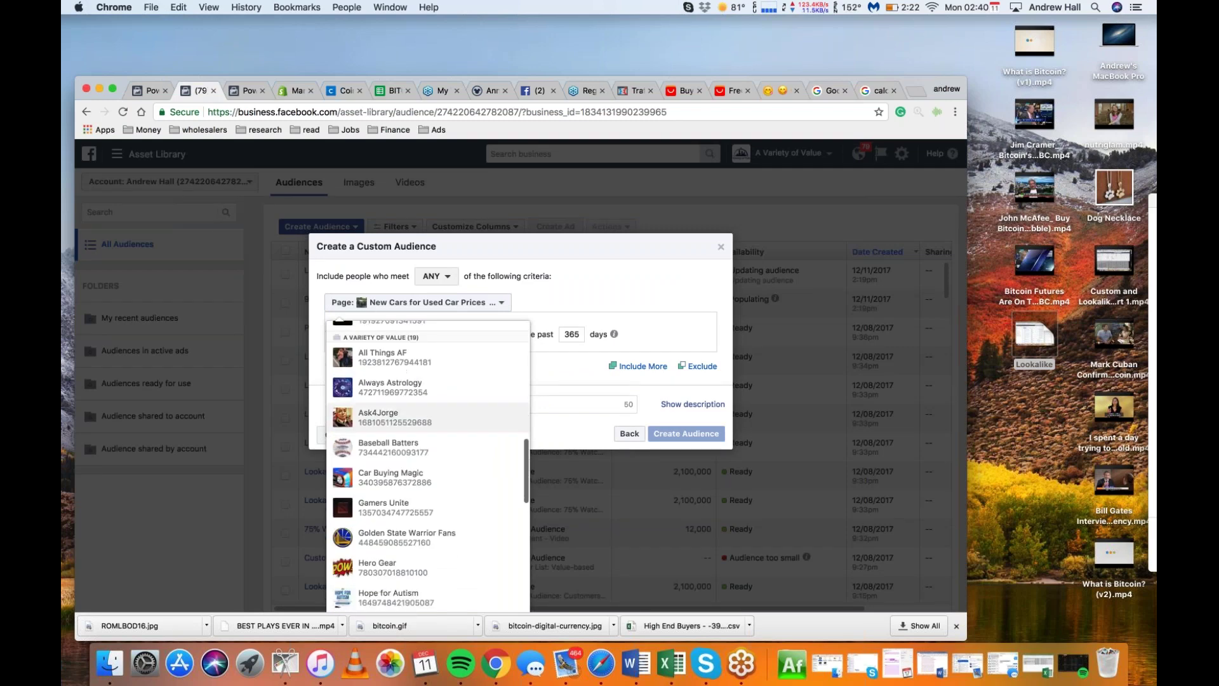
scroll(429, 444, "down", 5)
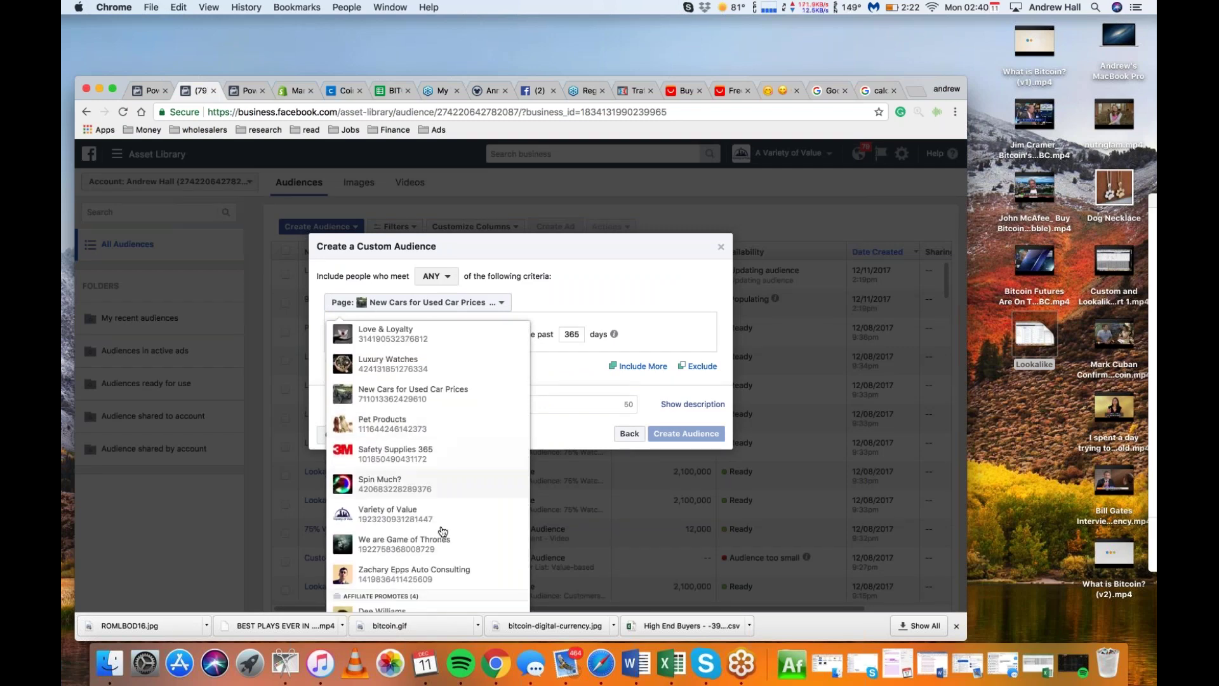
left_click(403, 544)
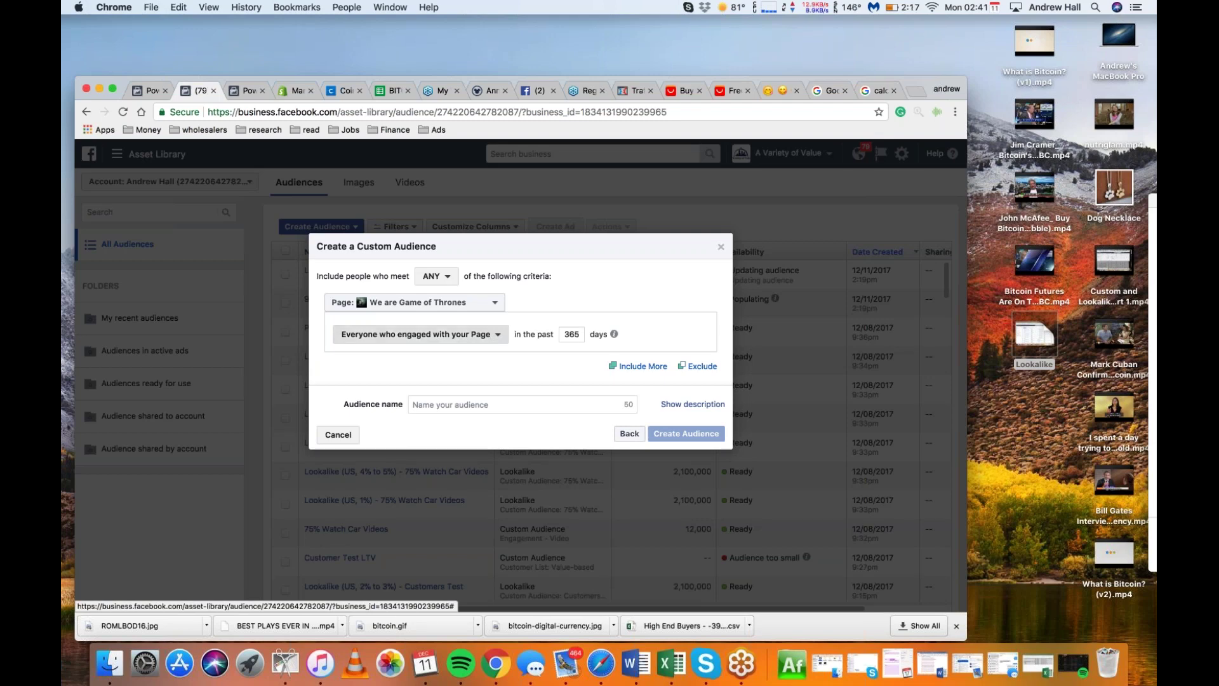
left_click(489, 334)
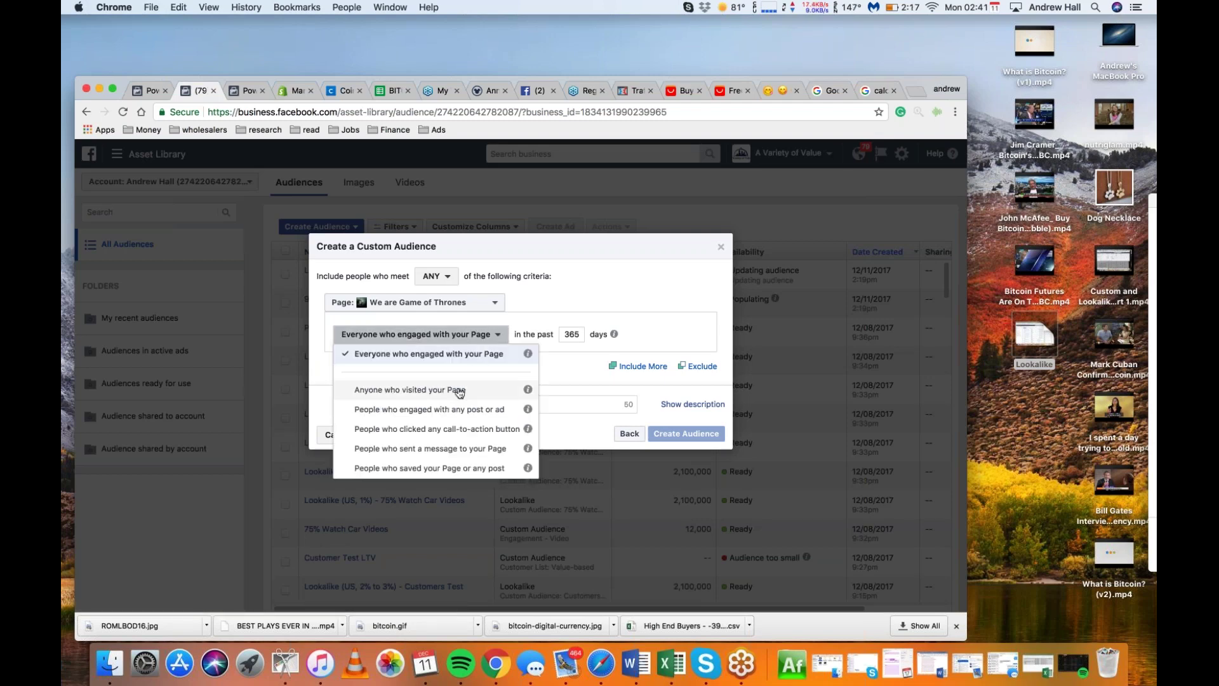
left_click(473, 410)
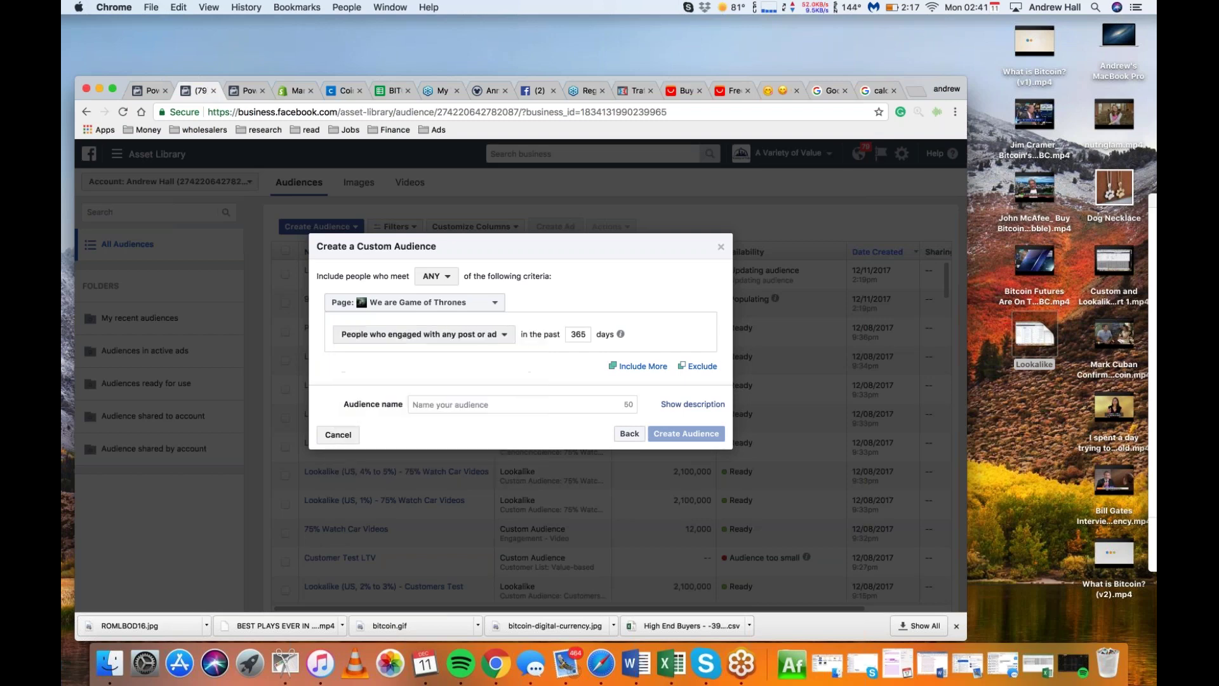
- Try the engagement criteria for people who sent the Page a message and people who saved the Page or any post
left_click(470, 335)
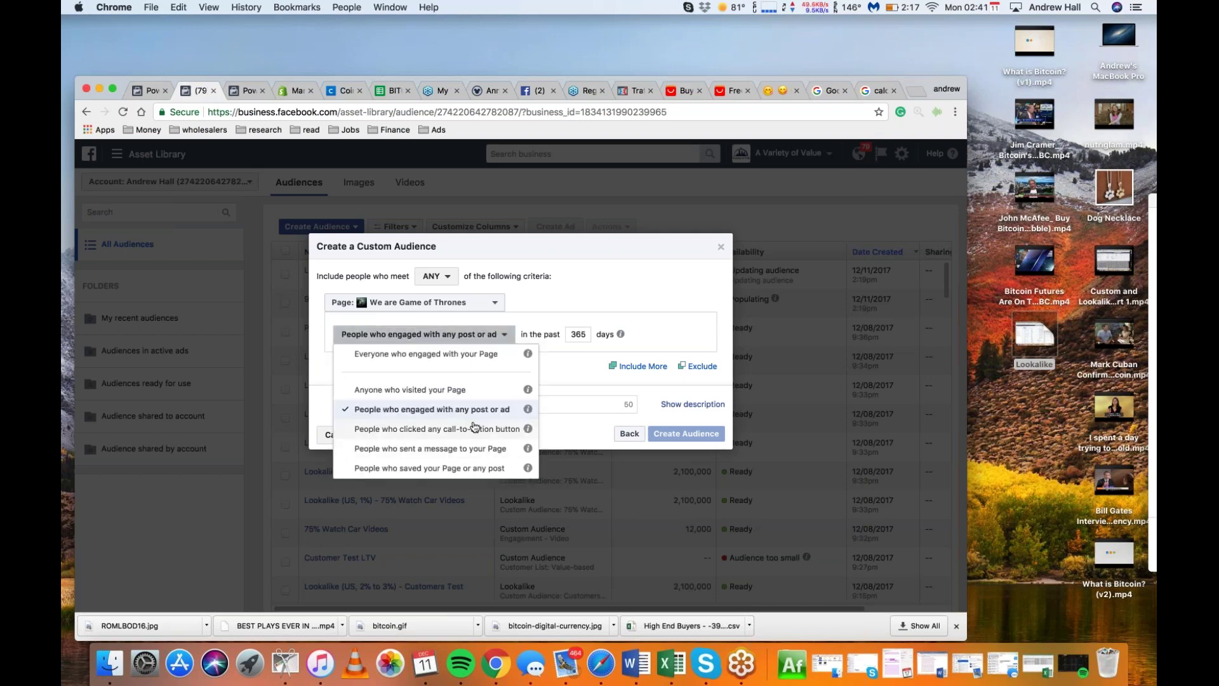
left_click(430, 448)
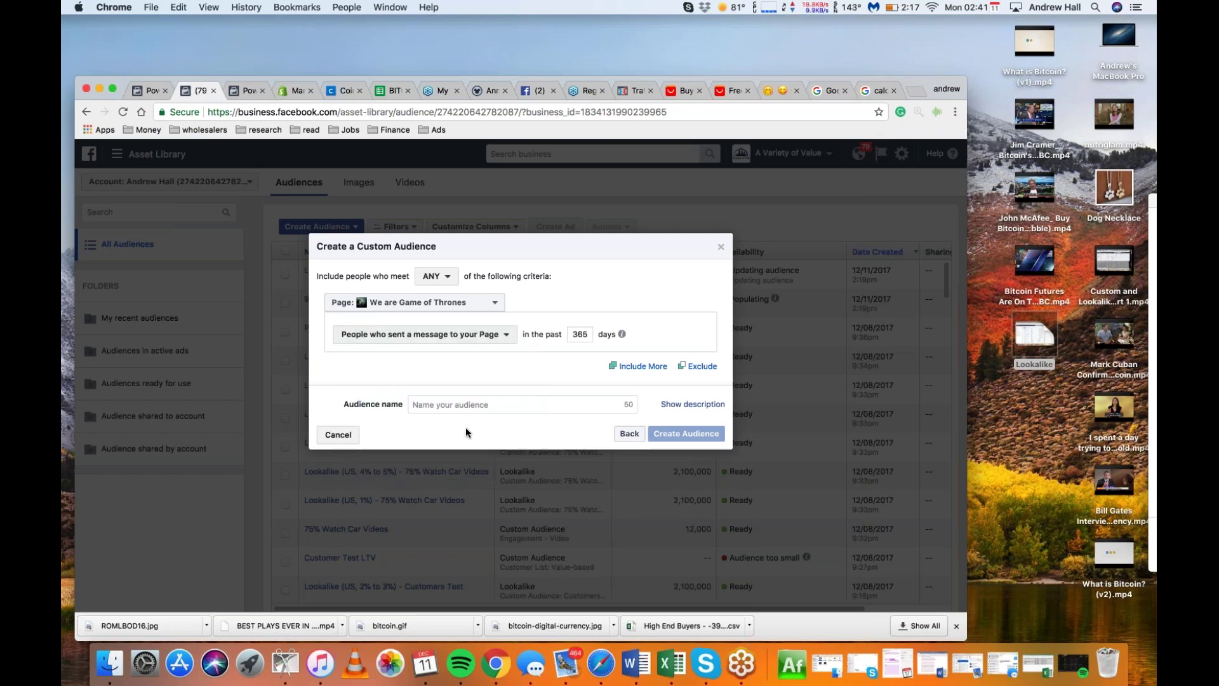
left_click(494, 337)
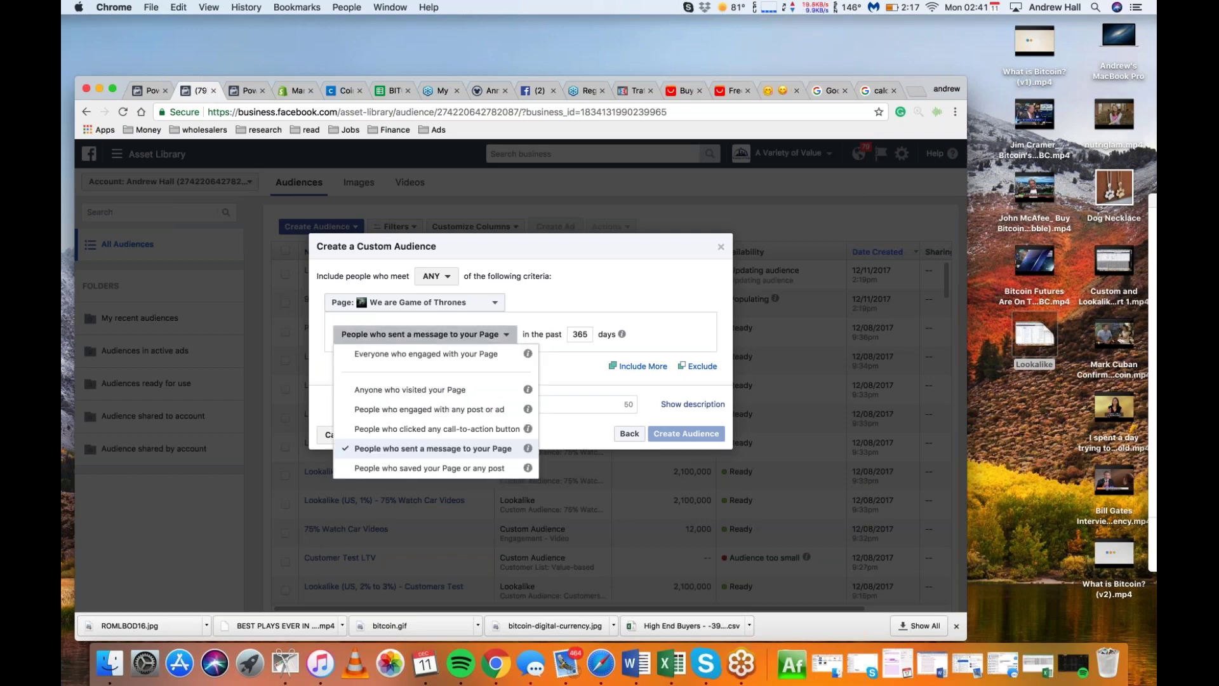
left_click(483, 470)
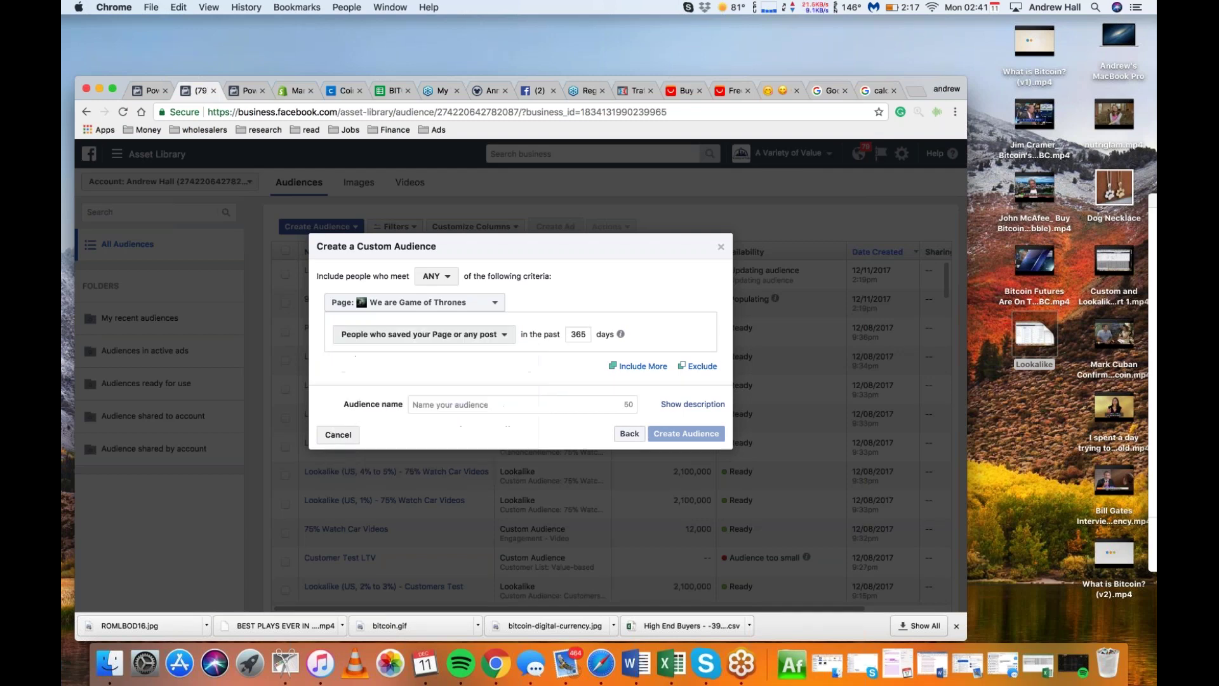
- Set the criterion to everyone who engaged with the Page in the past 180 days
left_click(508, 336)
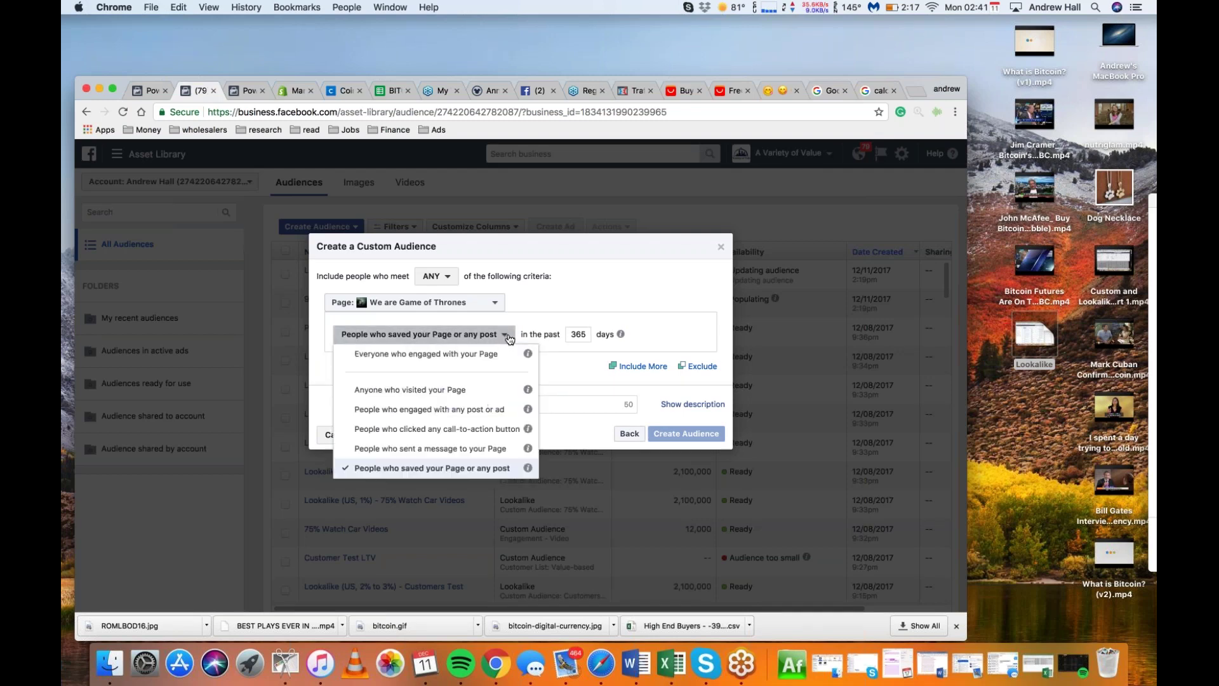
left_click(426, 354)
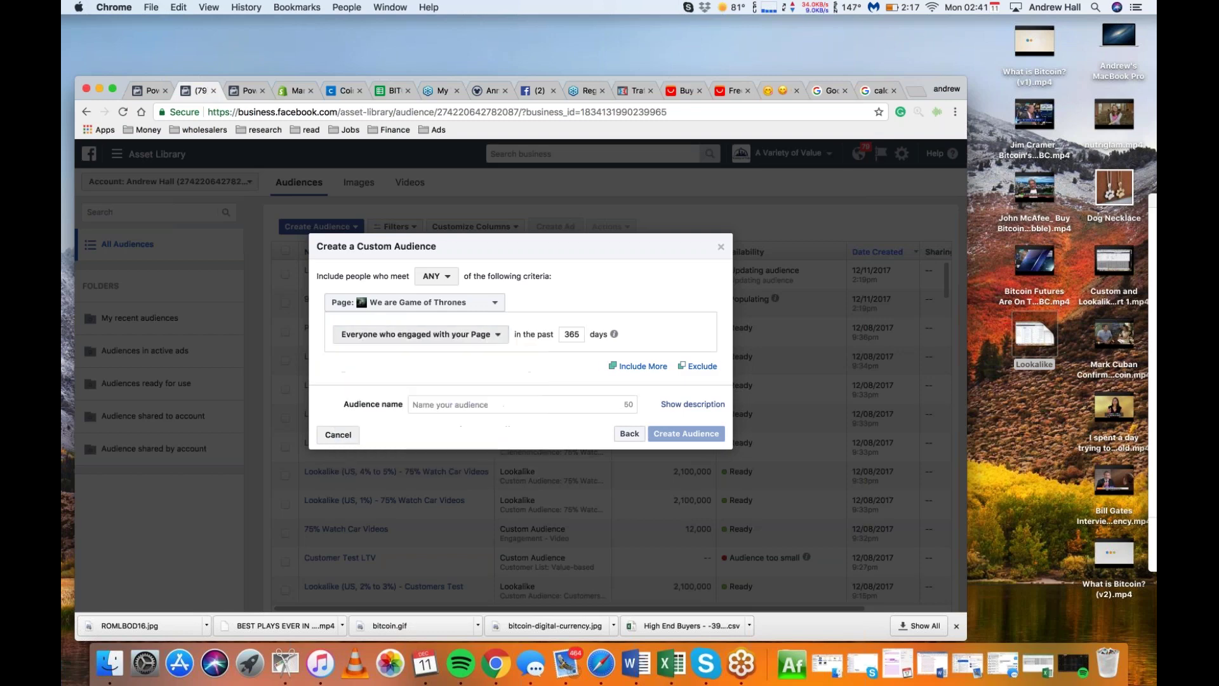
double_click(575, 332)
type("180")
- Name the custom audience WAGOT Page Engage and create it
left_click(503, 405)
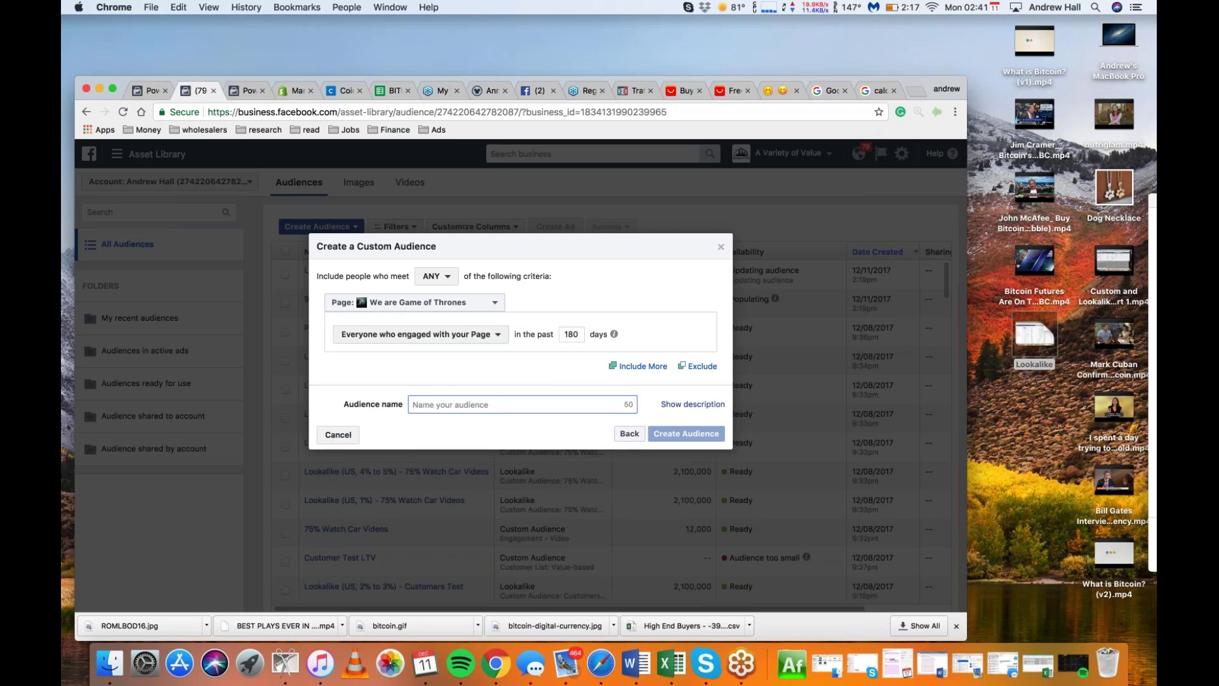
type("WAGOT Page ")
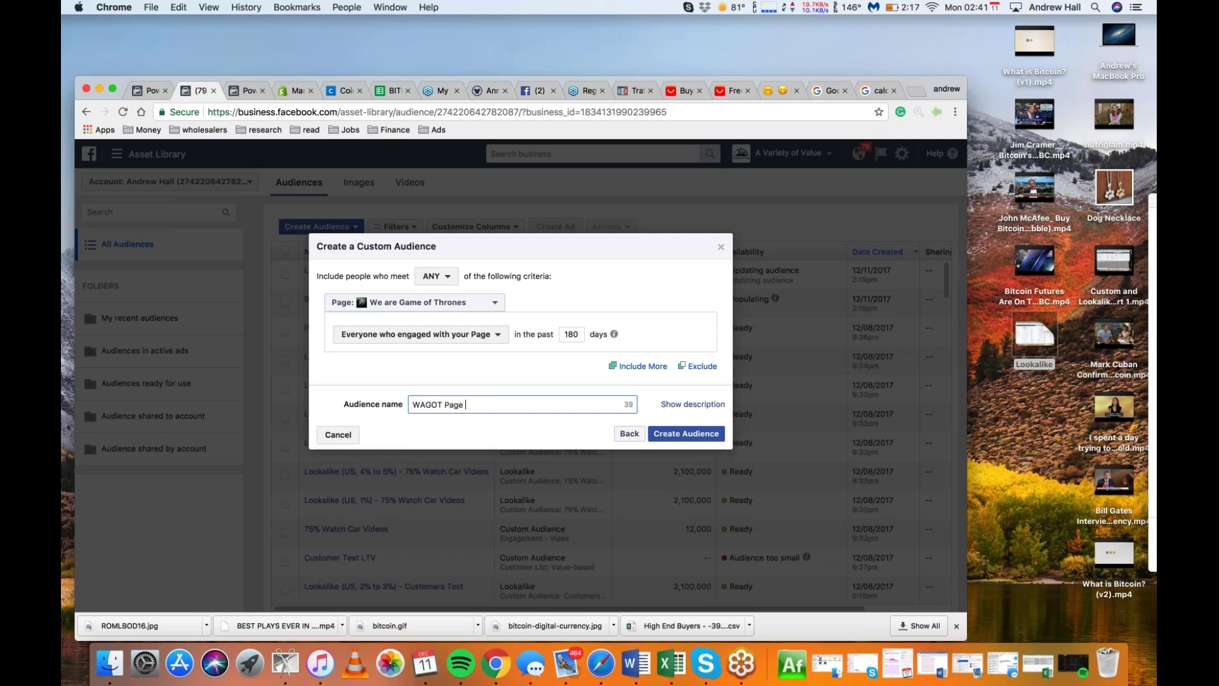
type("Engage")
key("Return")
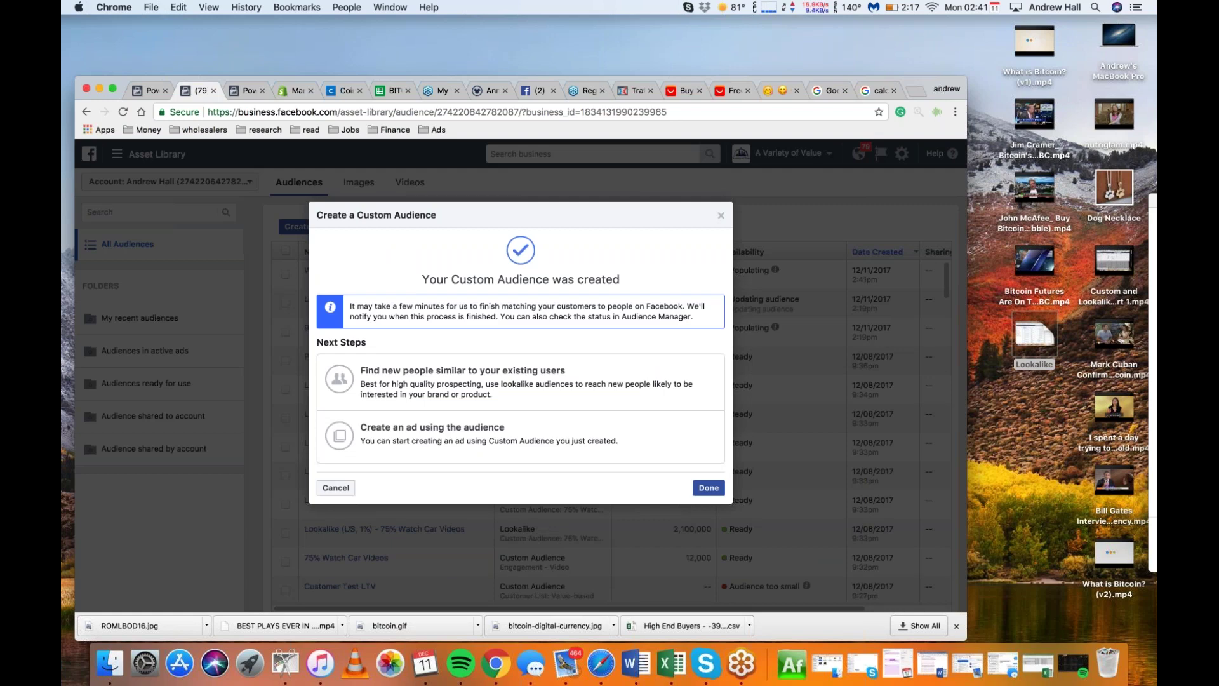
- Create a 1% lookalike audience in the United States from the WAGOT Page Engage audience
left_click(521, 383)
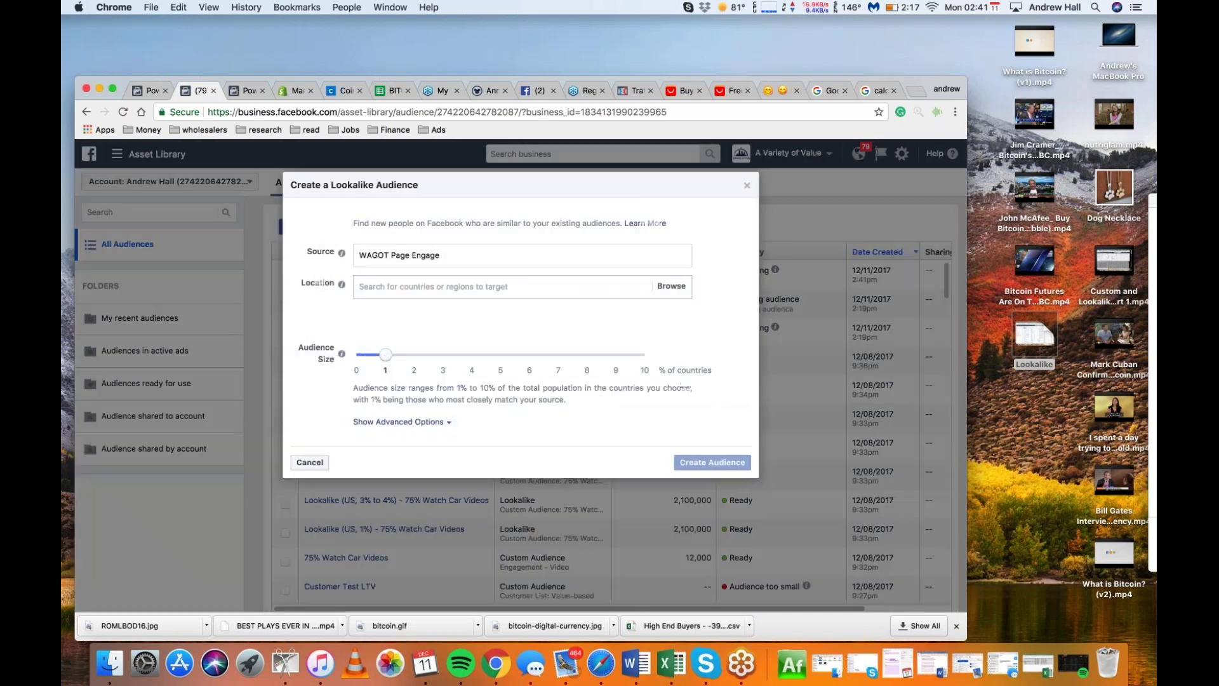
left_click(408, 284)
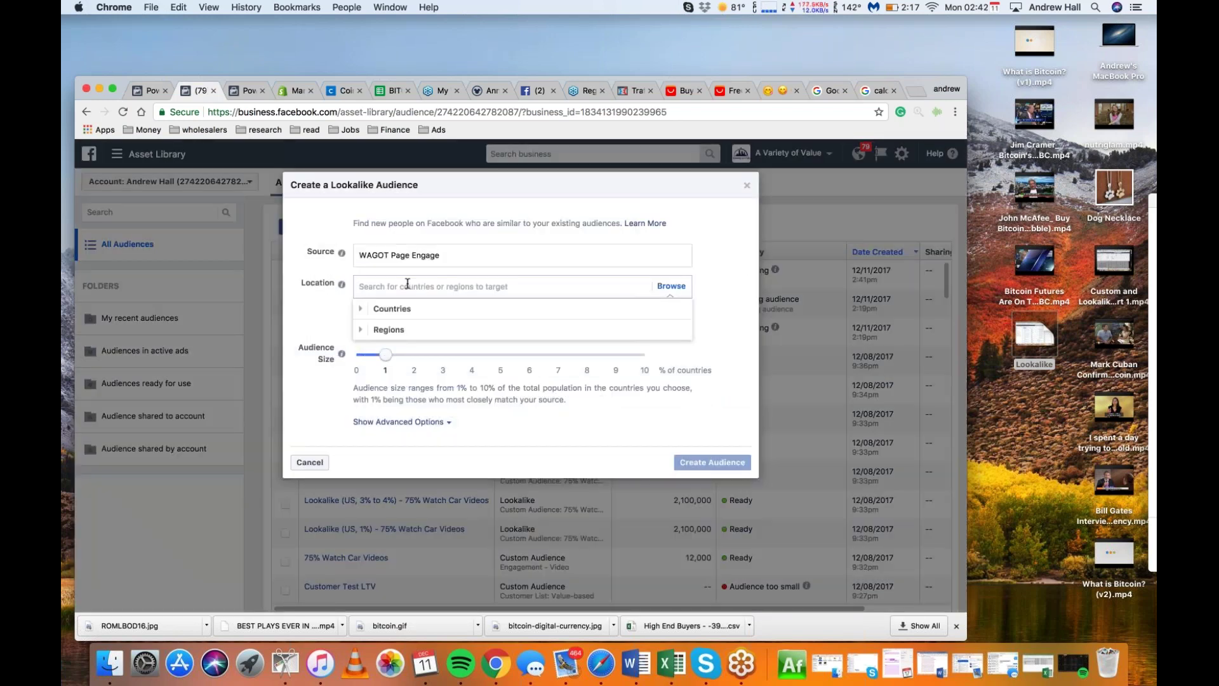
type("united states")
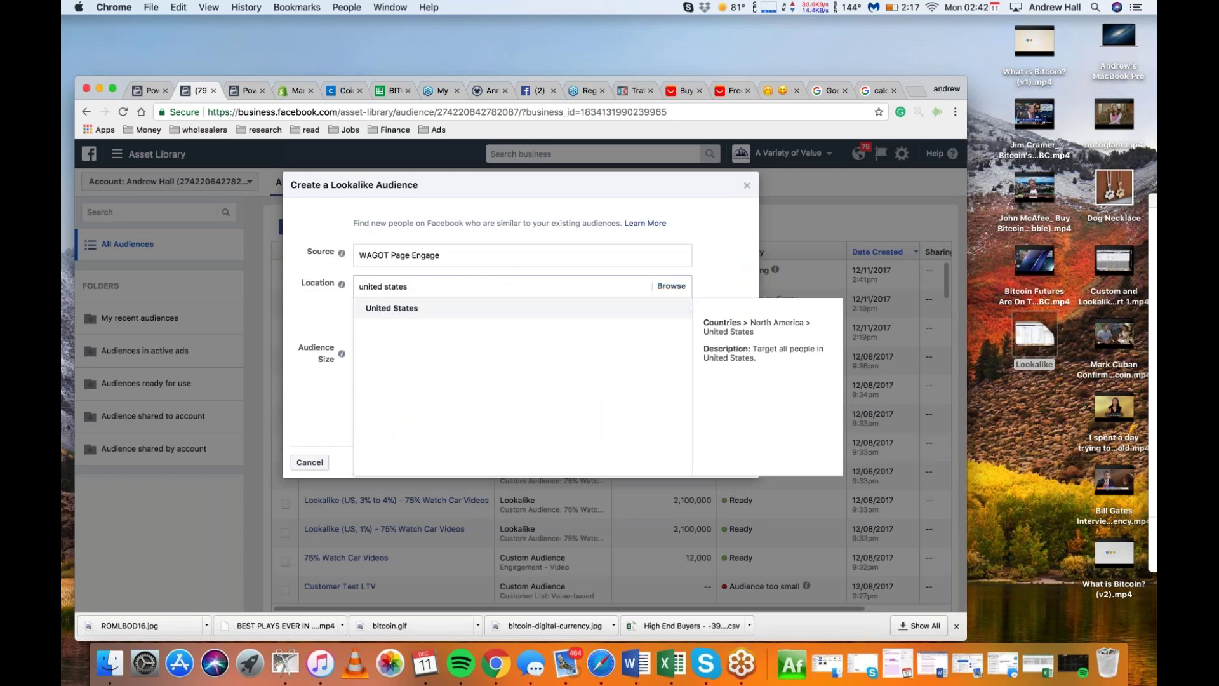
left_click(407, 308)
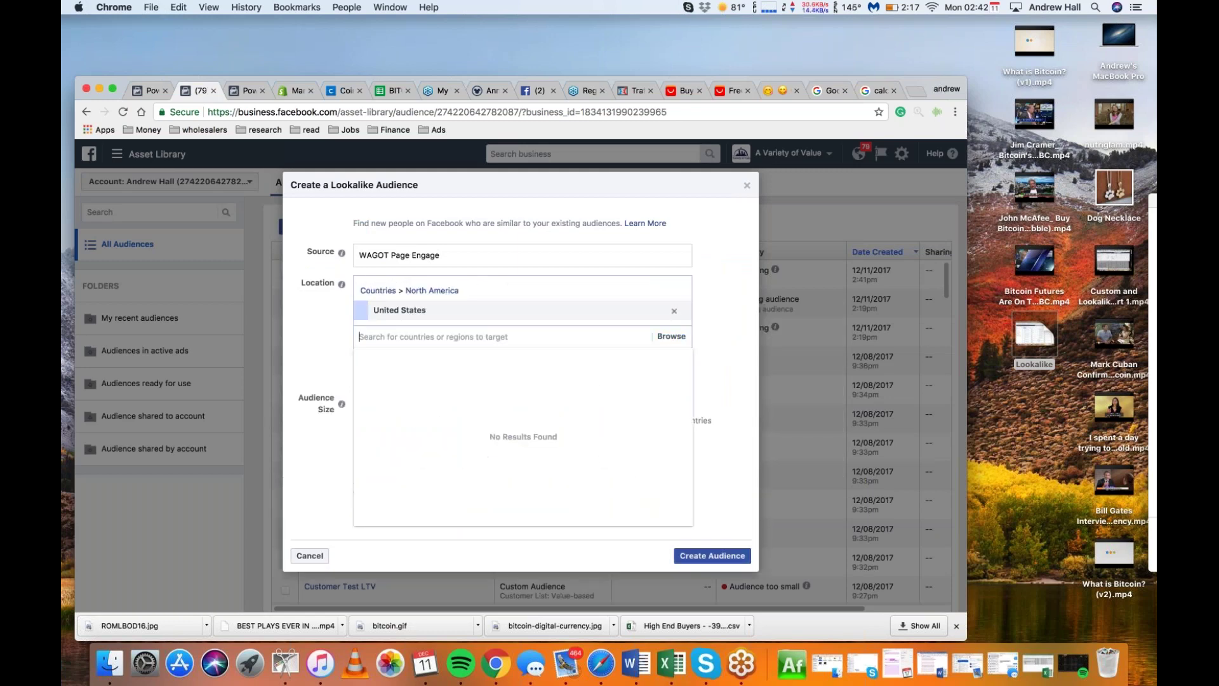
left_click(727, 353)
left_click(713, 555)
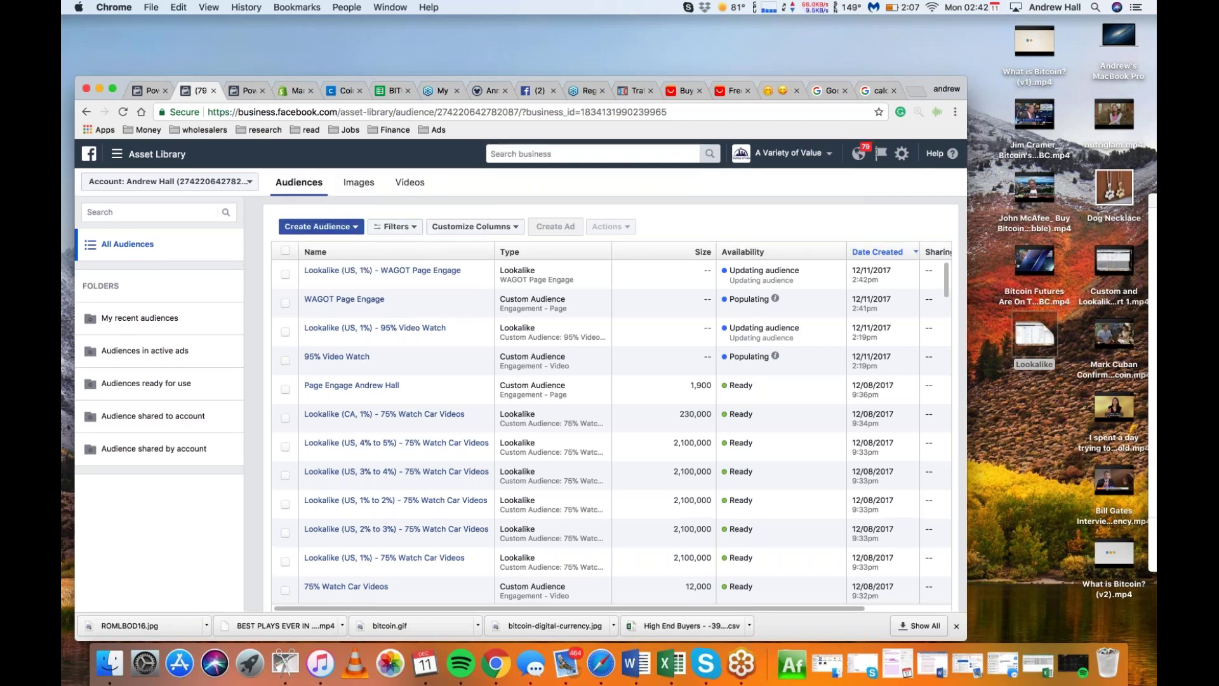
- Search the audiences for "page engage" and "engage", look over the matches, and clear the search
left_click(181, 209)
type("page engage")
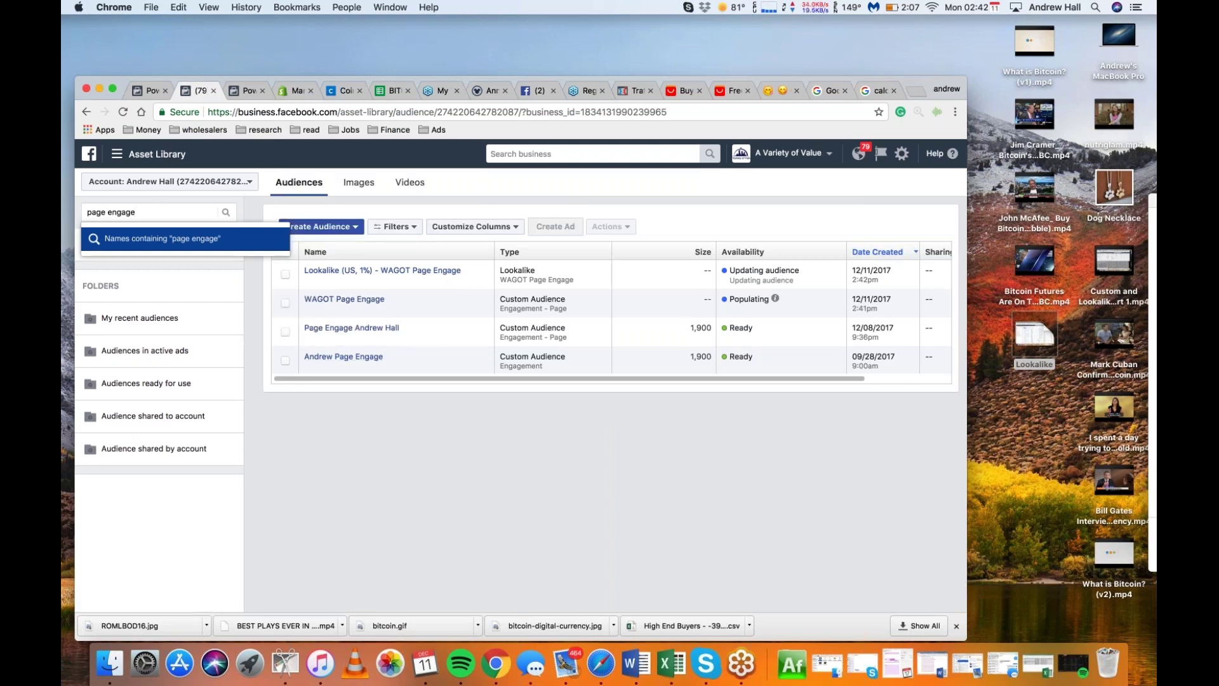
left_click_drag(146, 216, 81, 220)
type("engage")
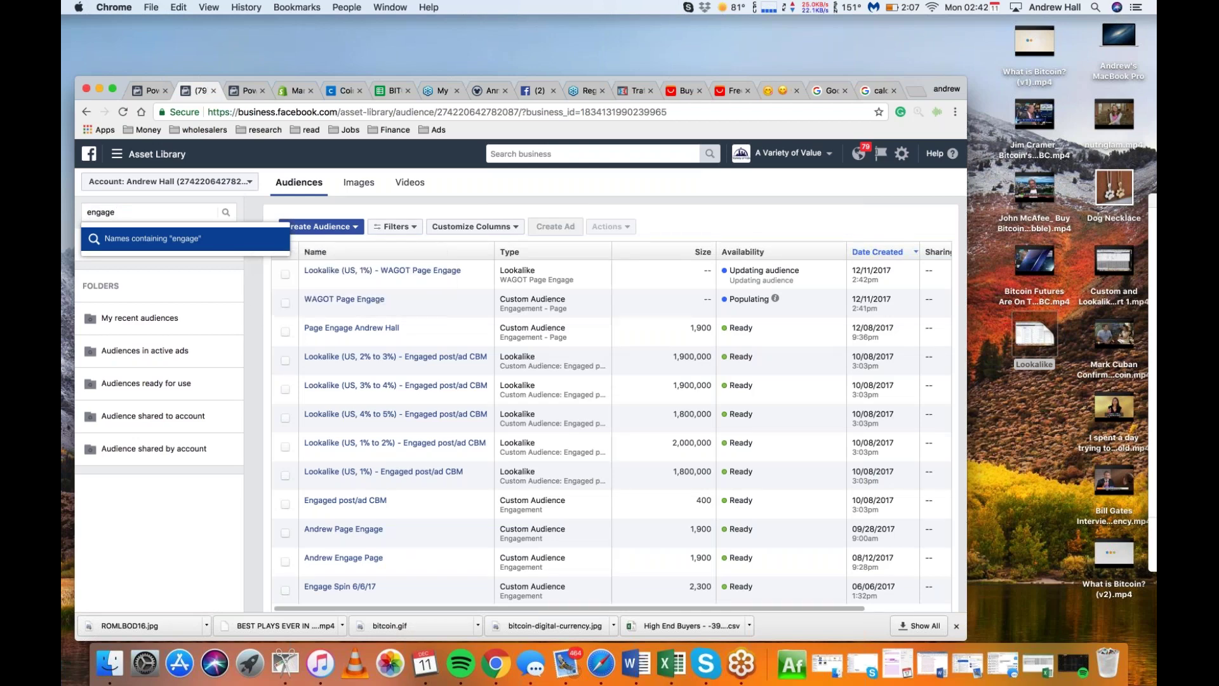
scroll(334, 262, "down", 1)
scroll(334, 261, "up", 1)
key("BackSpace")
key("BackSpace")
key("BackSpace")
key("BackSpace")
key("BackSpace")
key("BackSpace")
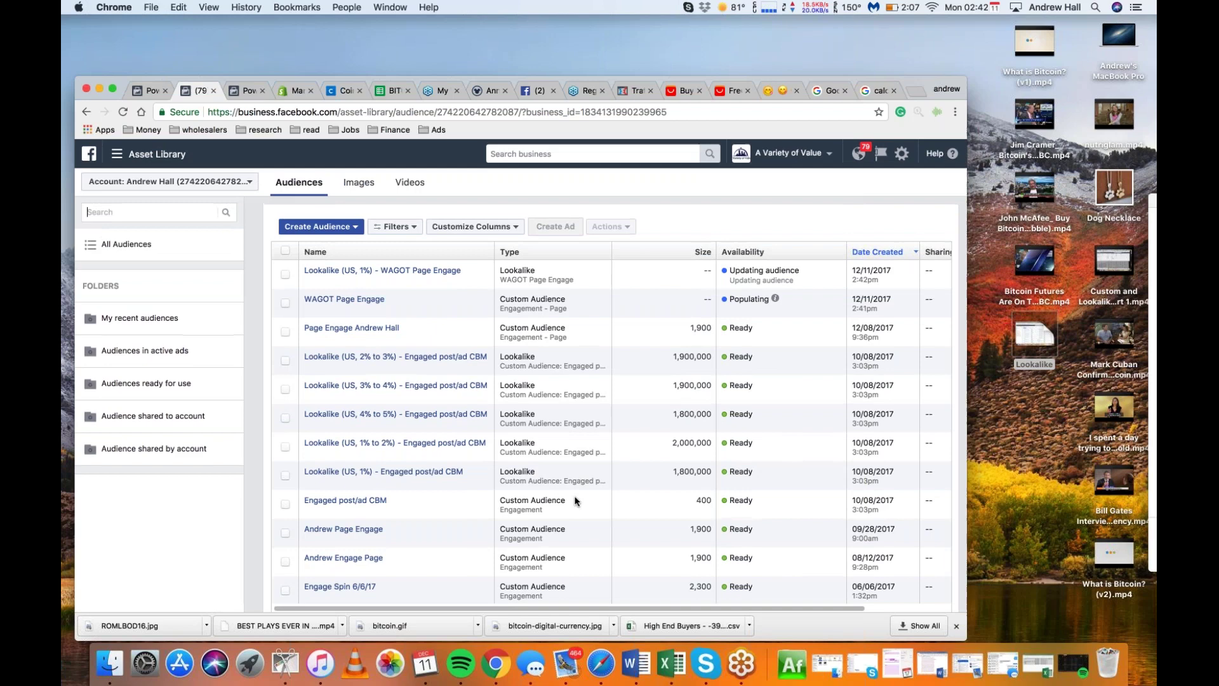
- Look at the available ad accounts without switching, and expand the browser window to full screen
left_click(208, 180)
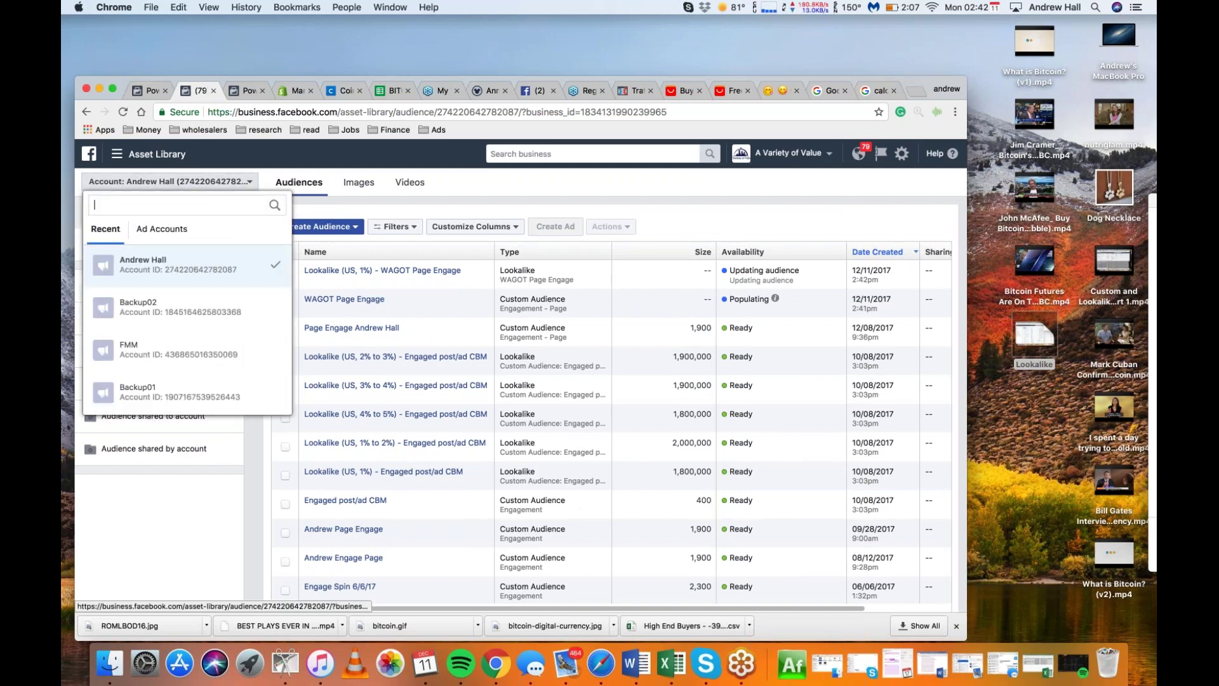
left_click(485, 183)
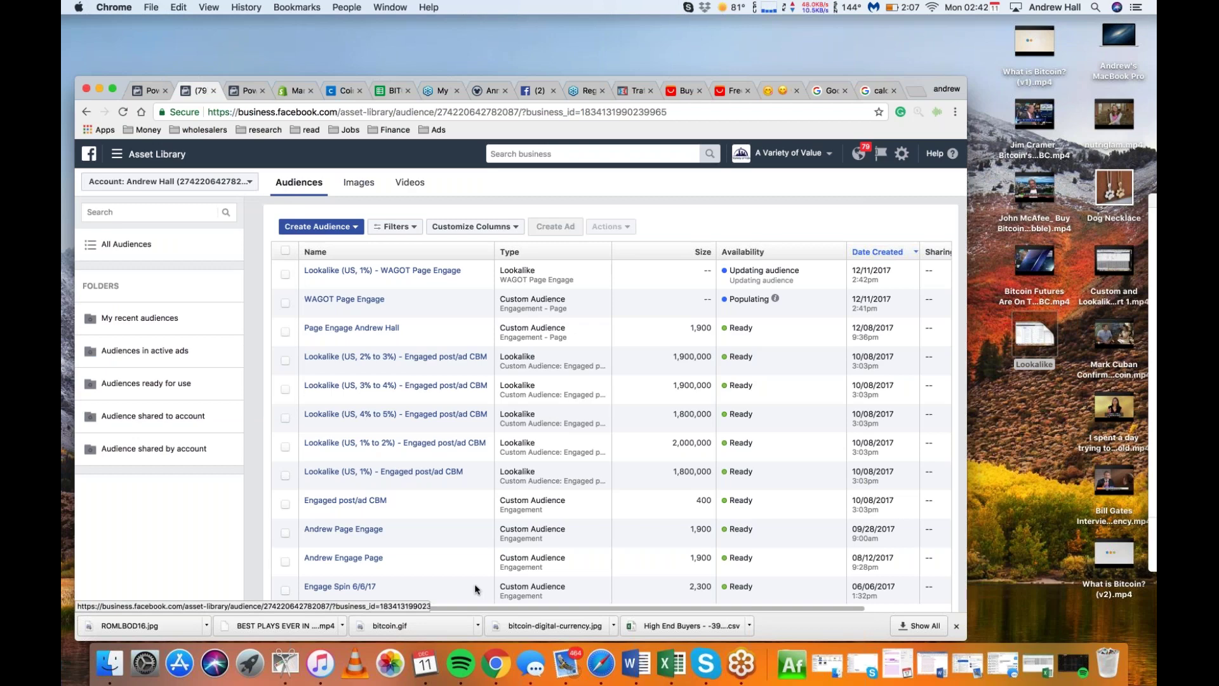
left_click_drag(482, 609, 508, 597)
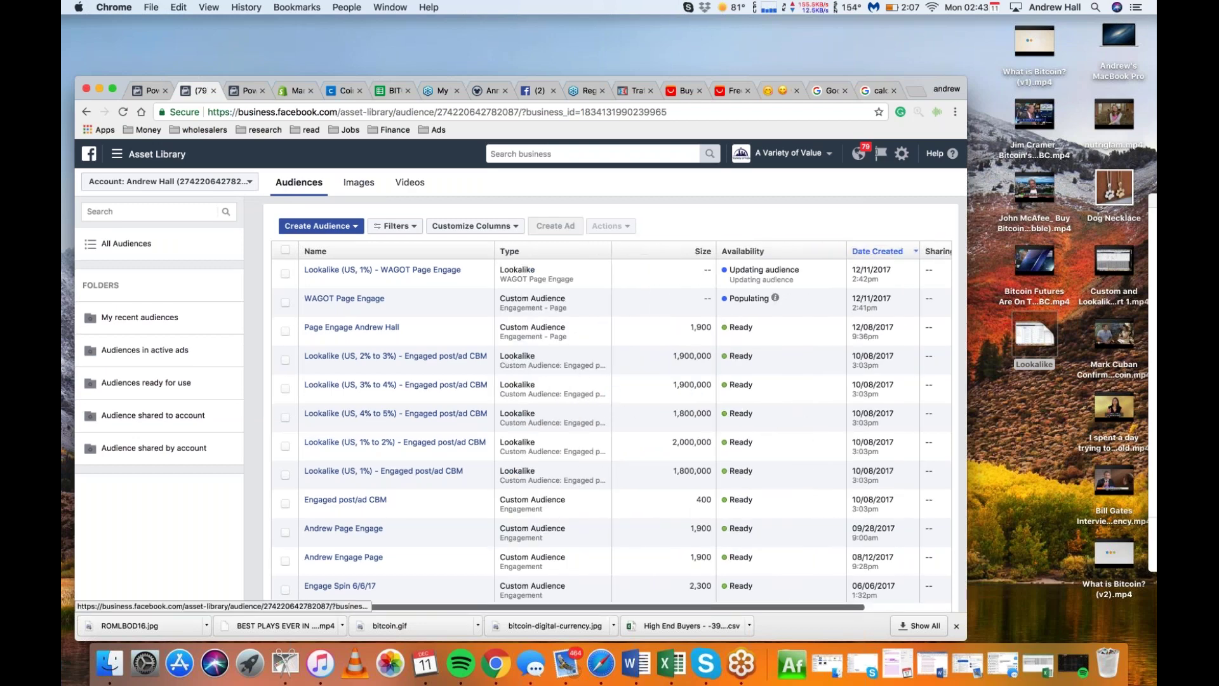
left_click(113, 91)
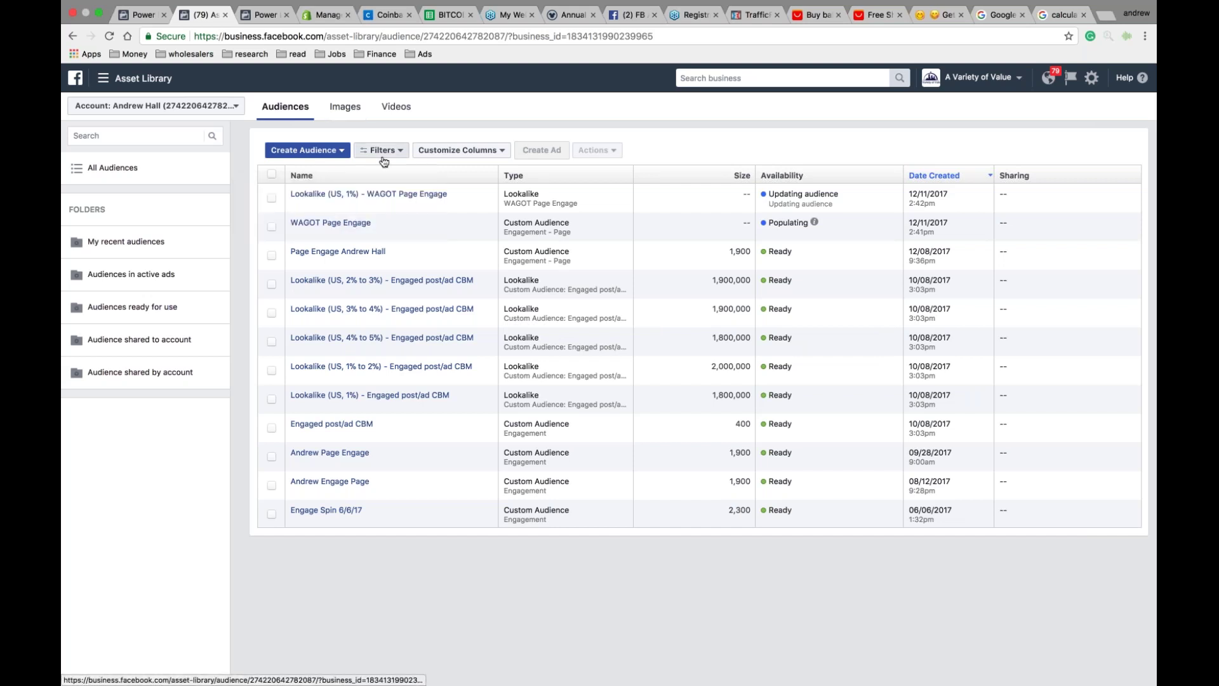
- Reselect the current ad account to reload its full audience list
left_click(236, 106)
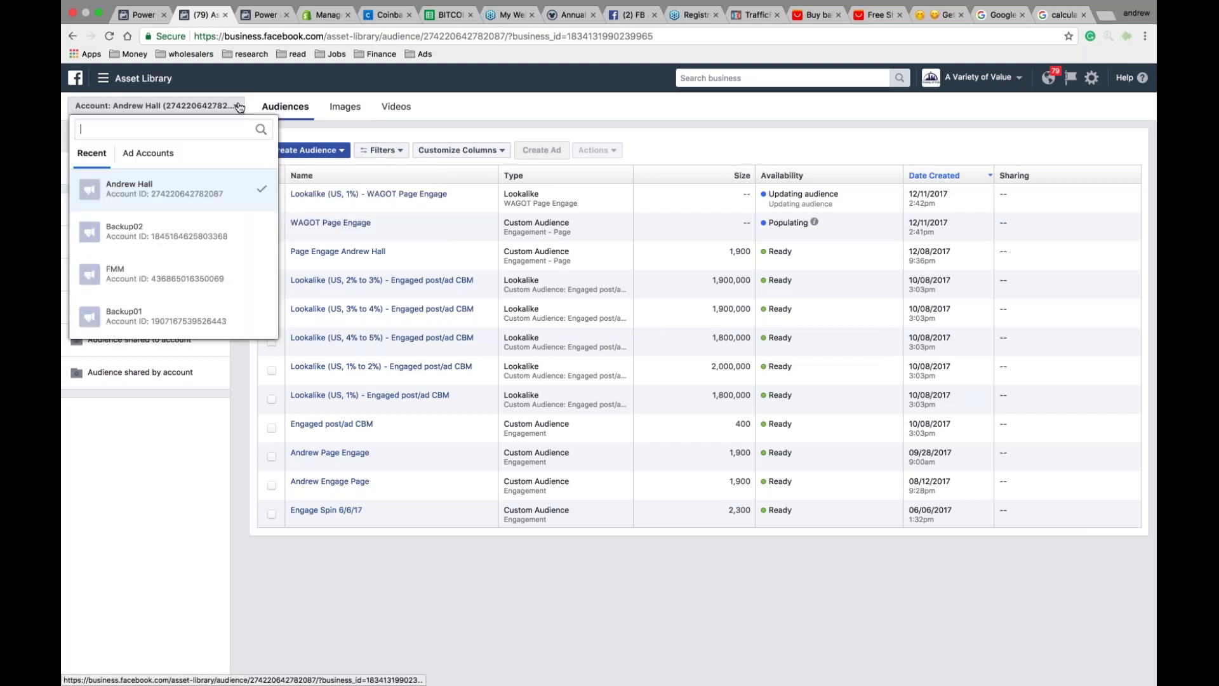
left_click(156, 162)
left_click(157, 187)
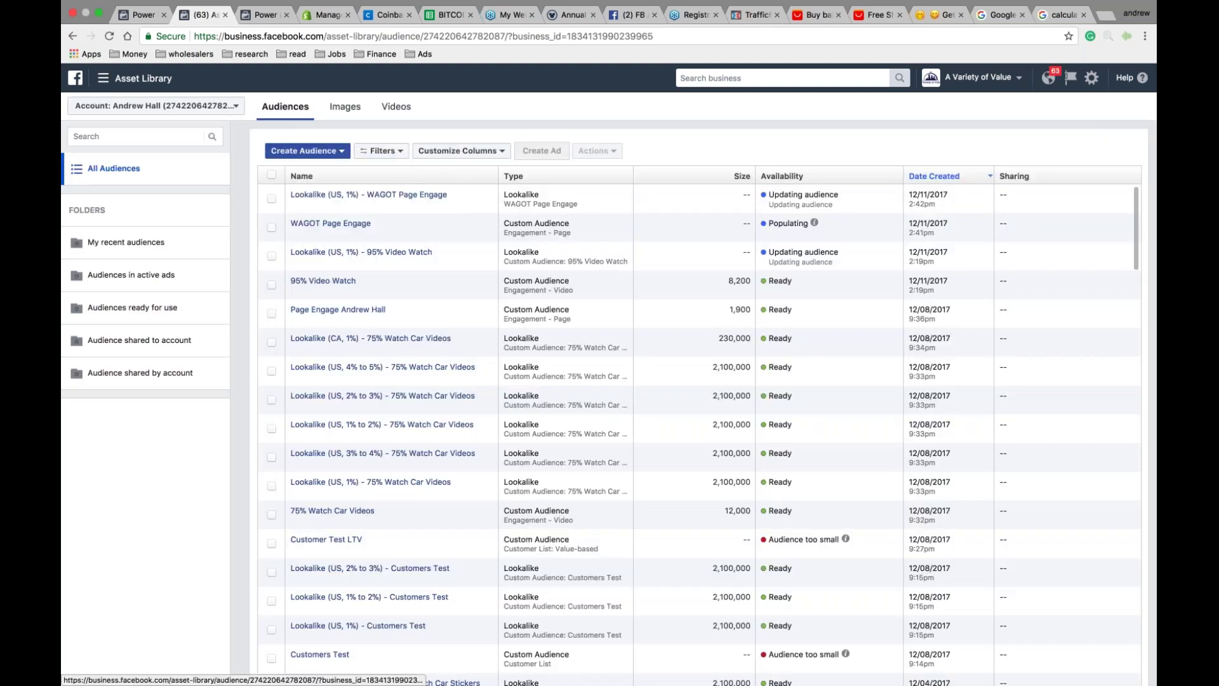
- Look through the full audience list and search it for "page"
left_click(183, 136)
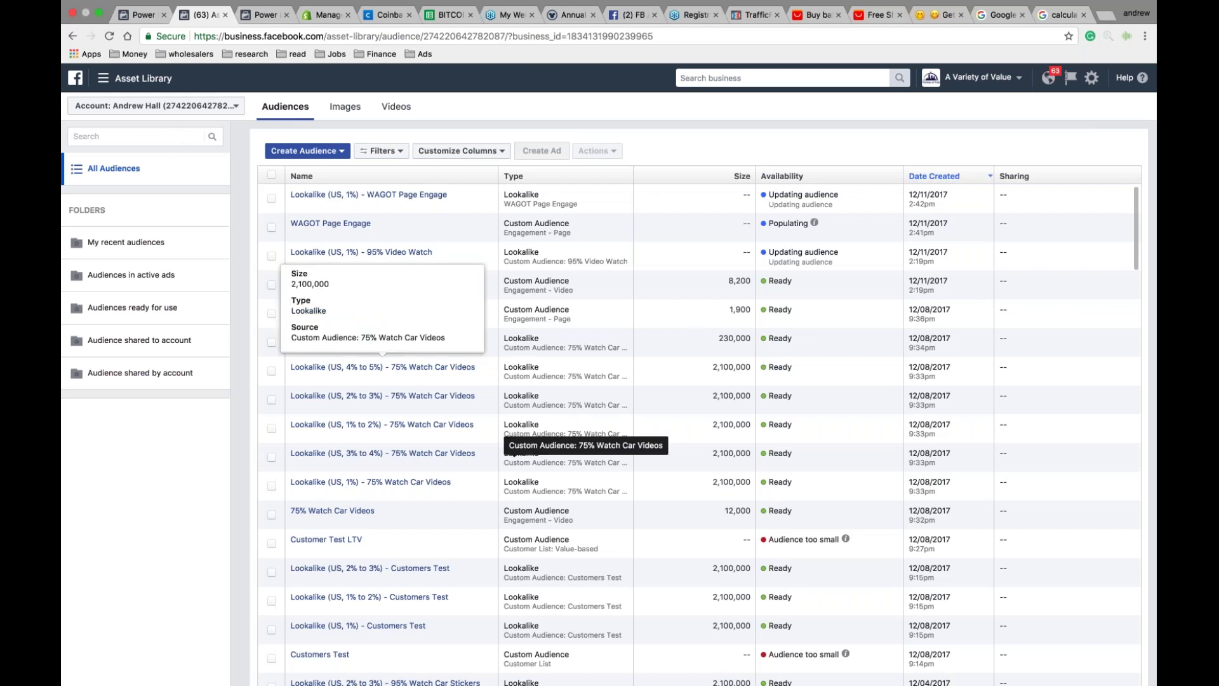
scroll(406, 438, "down", 5)
scroll(699, 432, "down", 10)
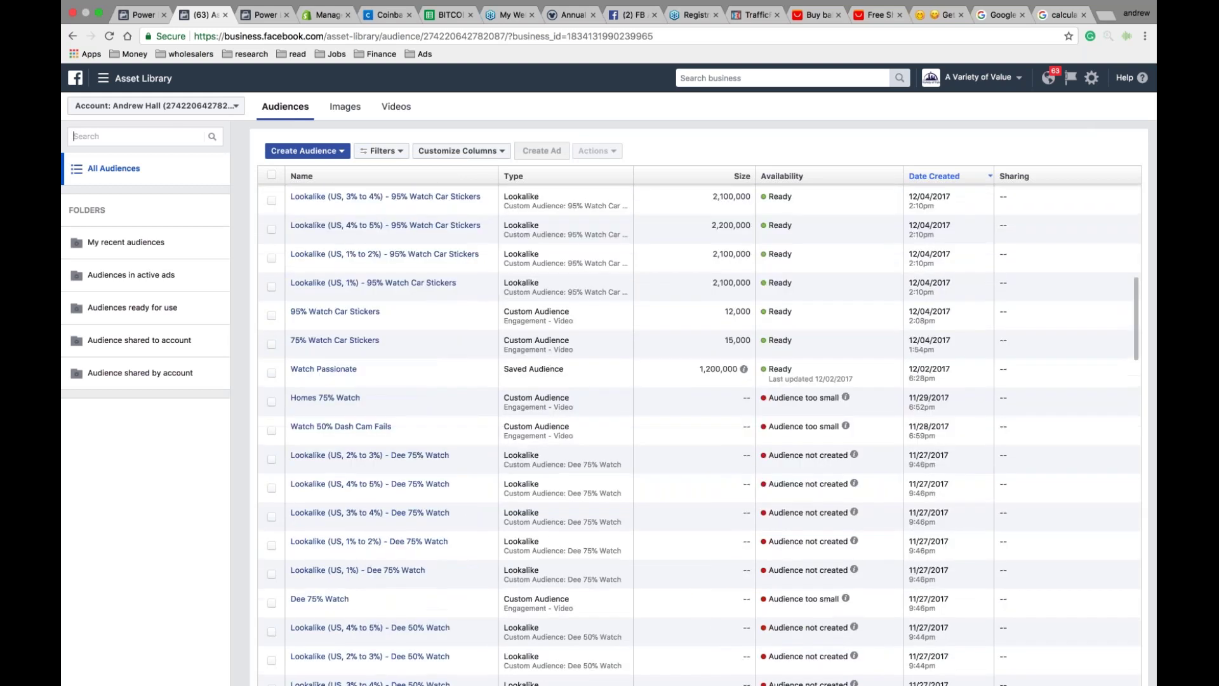
scroll(699, 432, "down", 5)
scroll(698, 432, "down", 5)
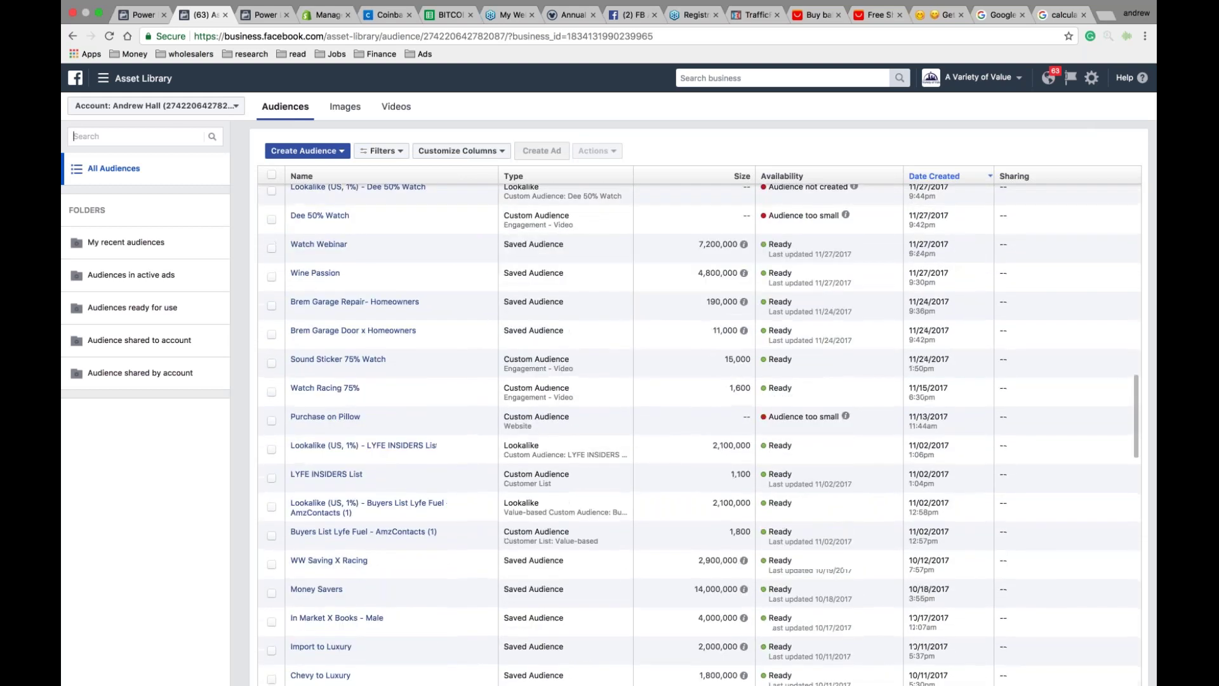
scroll(699, 431, "down", 3)
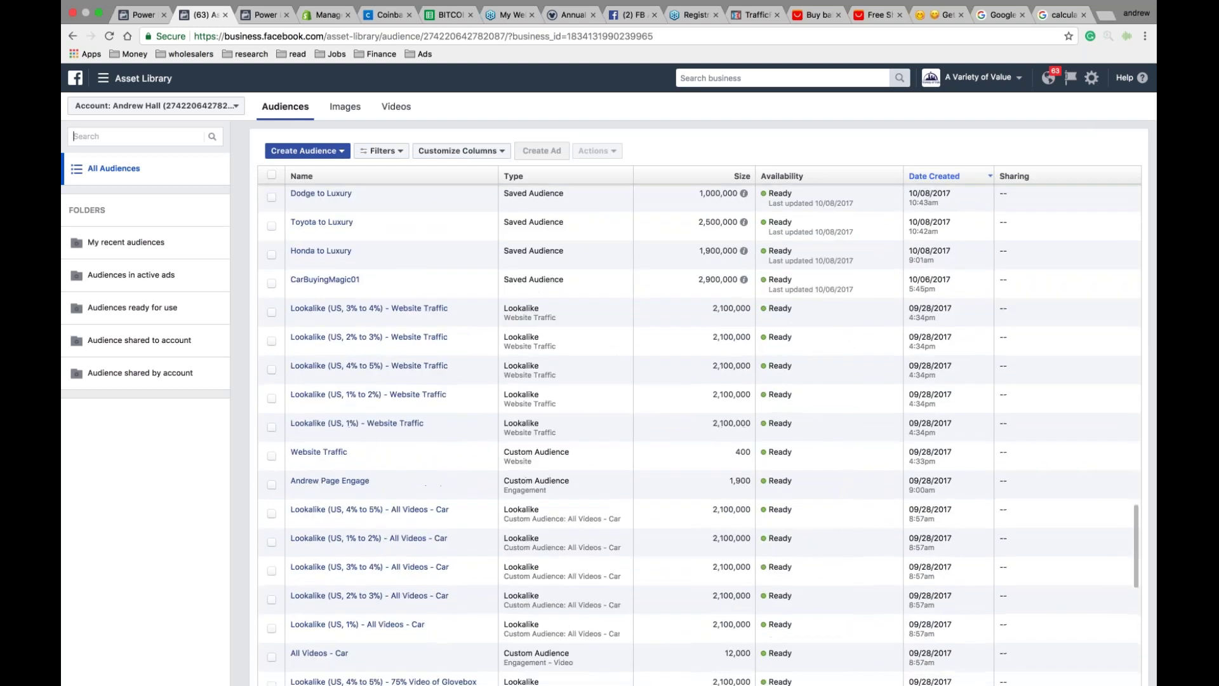
scroll(698, 432, "down", 4)
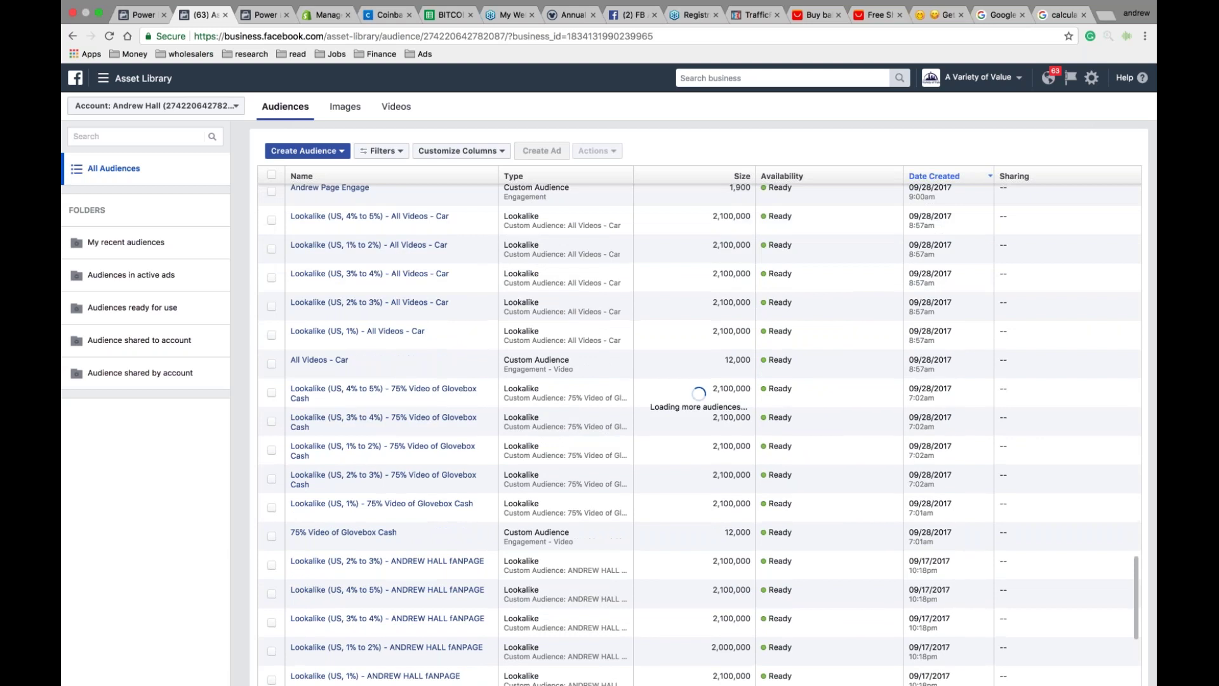
type("page")
key("Return")
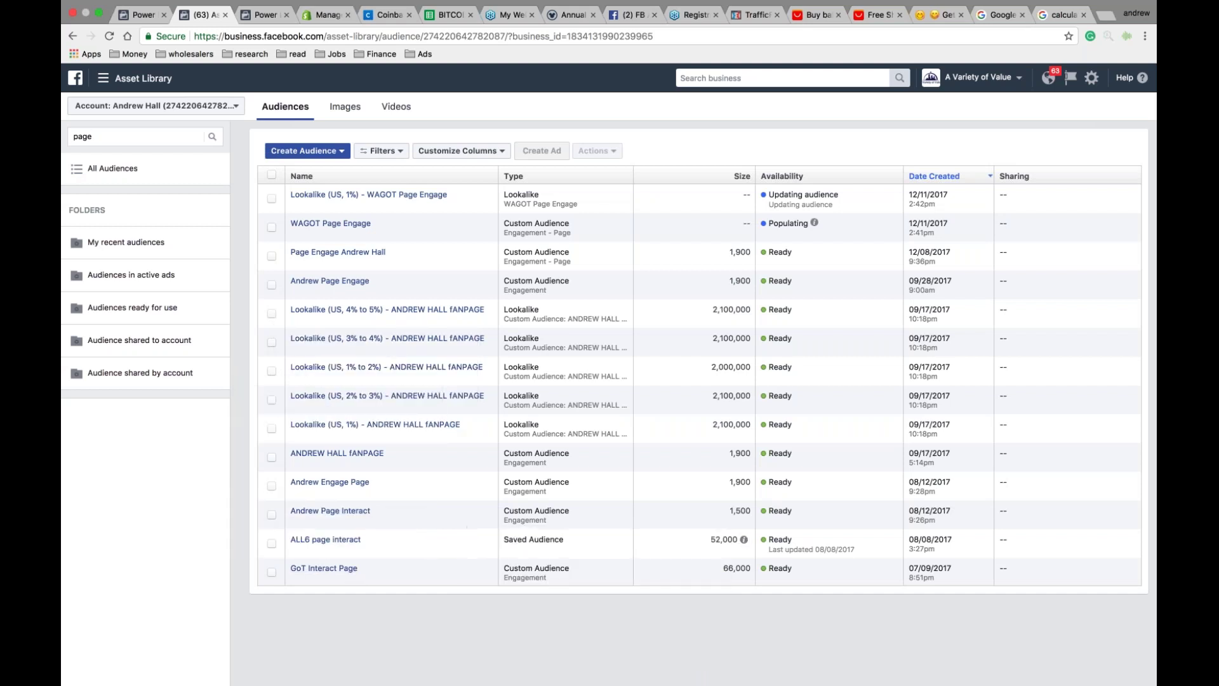
- Examine the sizes of the GoT Interact Page and ALL6 page interact audiences
left_click_drag(752, 568, 721, 570)
left_click(724, 568)
left_click_drag(751, 568, 722, 569)
mouse_move(743, 540)
left_click(837, 598)
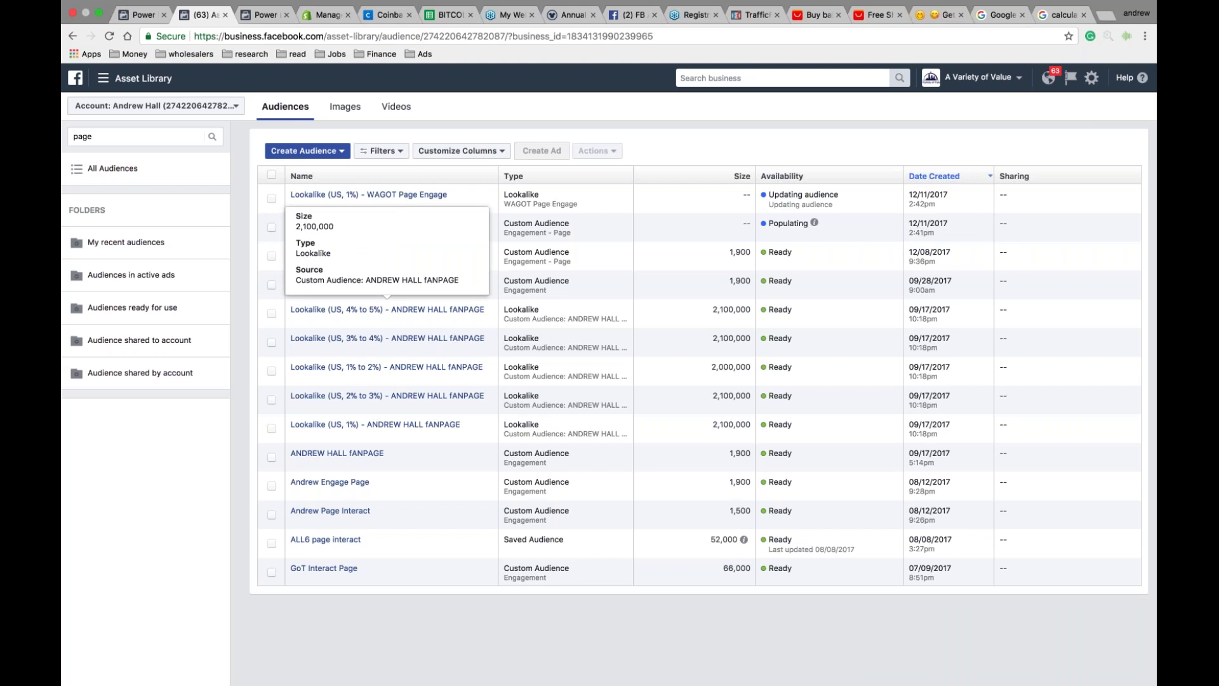
- Start a website-traffic custom audience that includes people with the AddToCart event
left_click(333, 153)
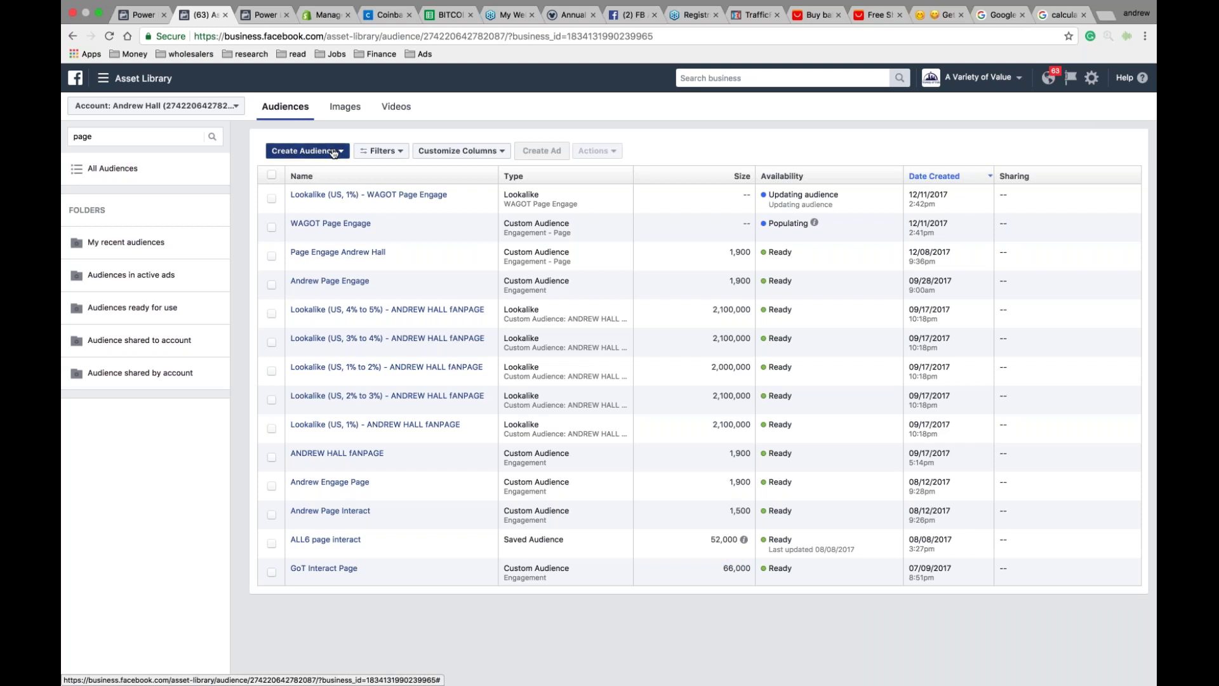
left_click(333, 152)
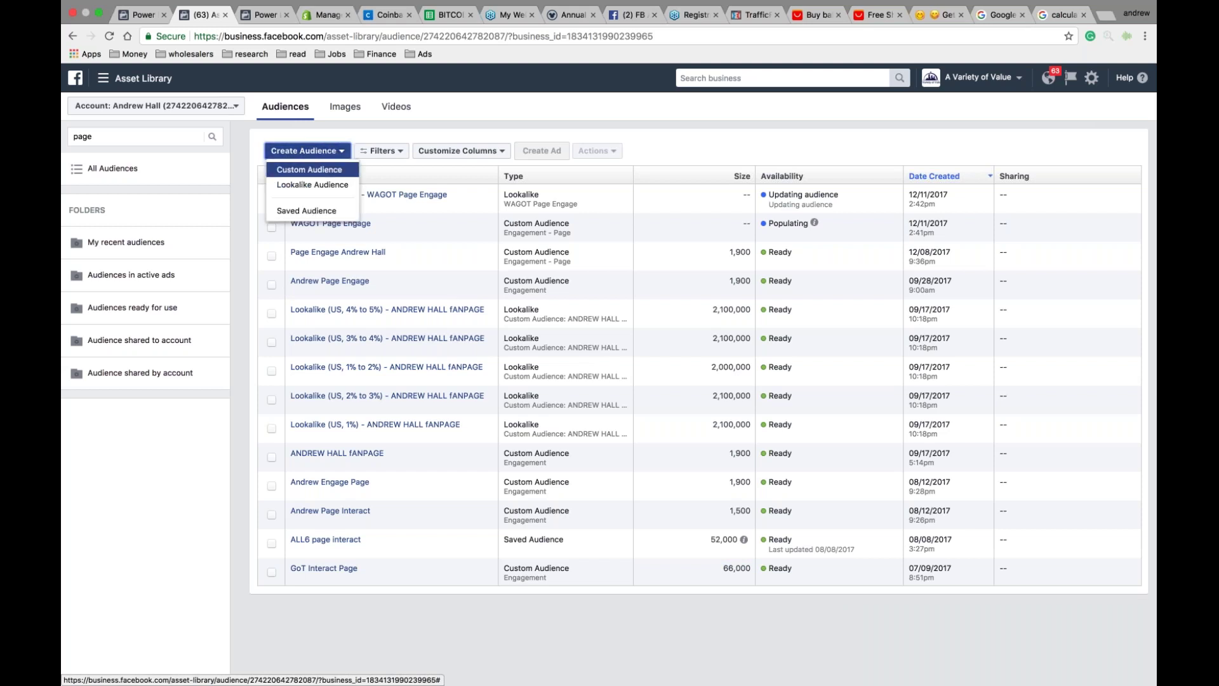
left_click(342, 173)
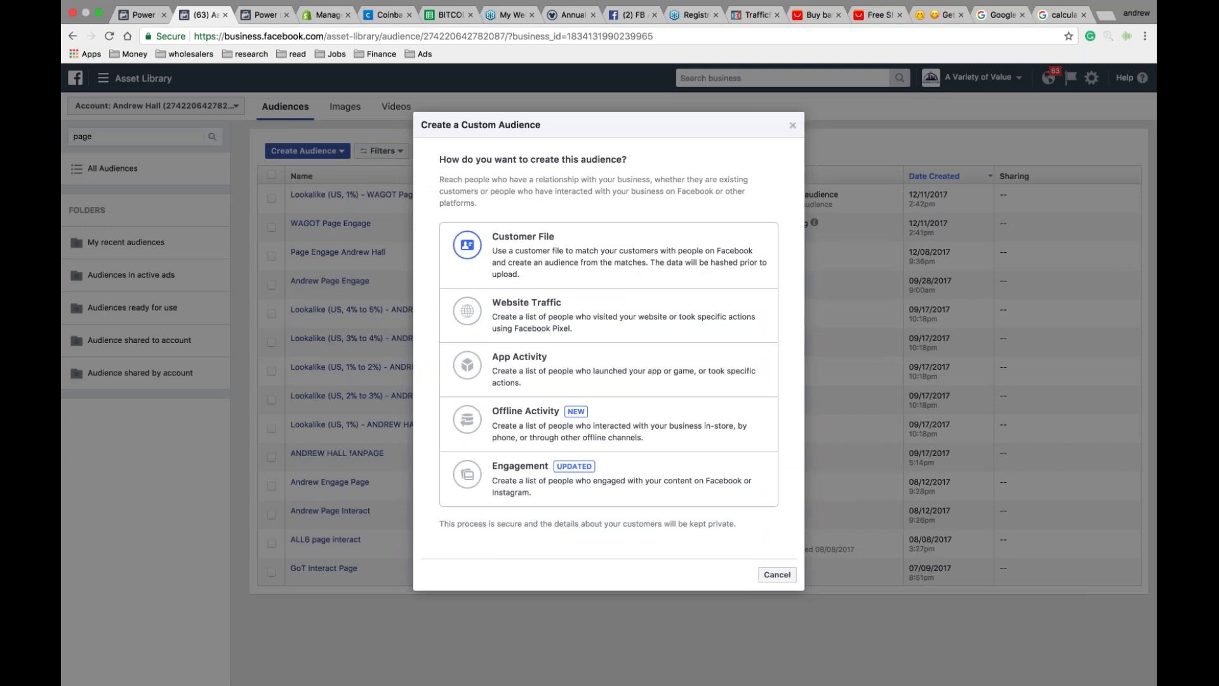
left_click(645, 314)
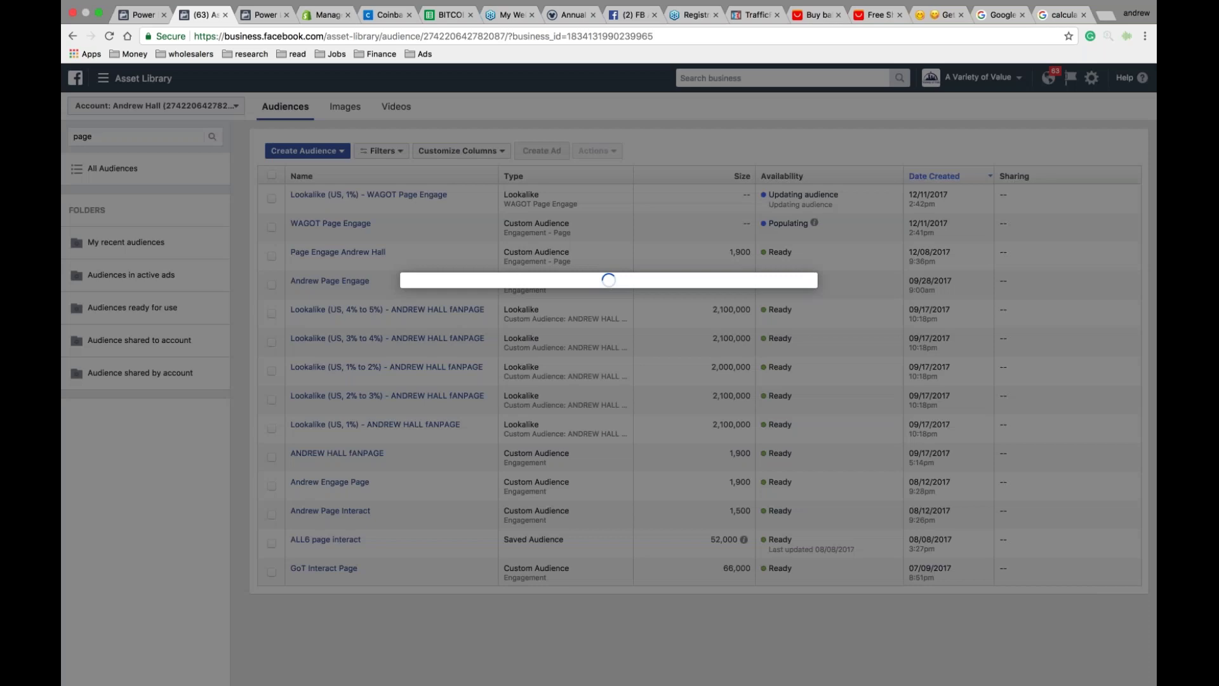
left_click(521, 334)
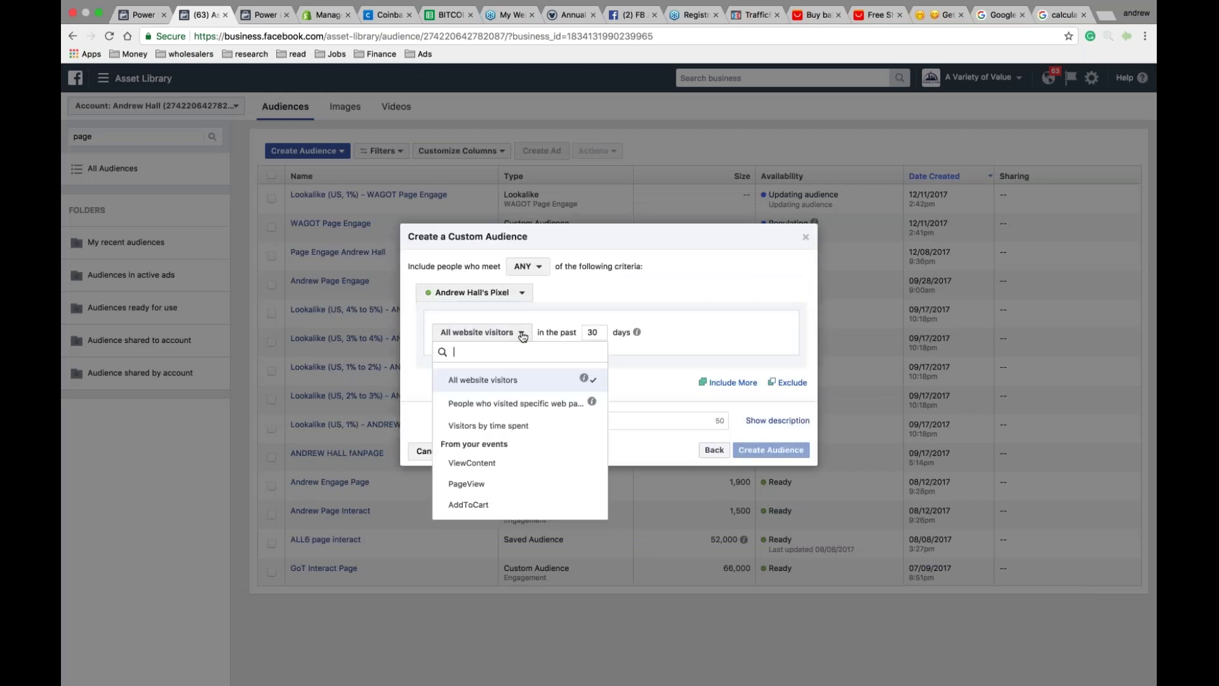
scroll(501, 491, "down", 2)
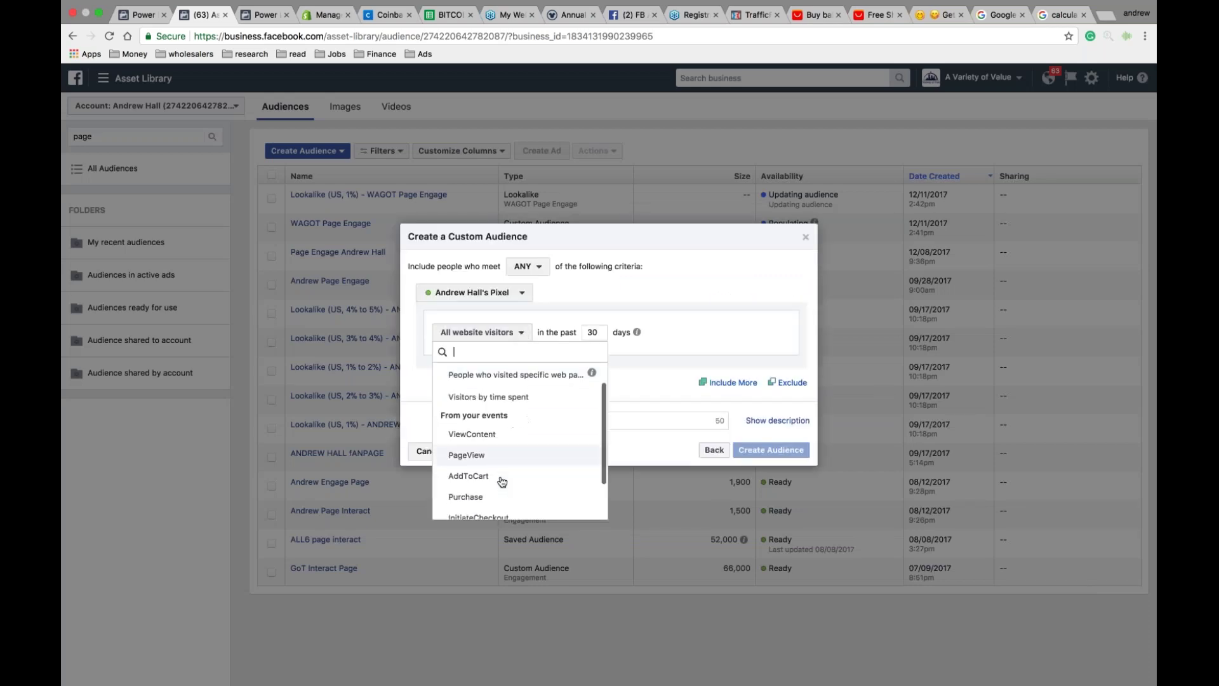
left_click(502, 478)
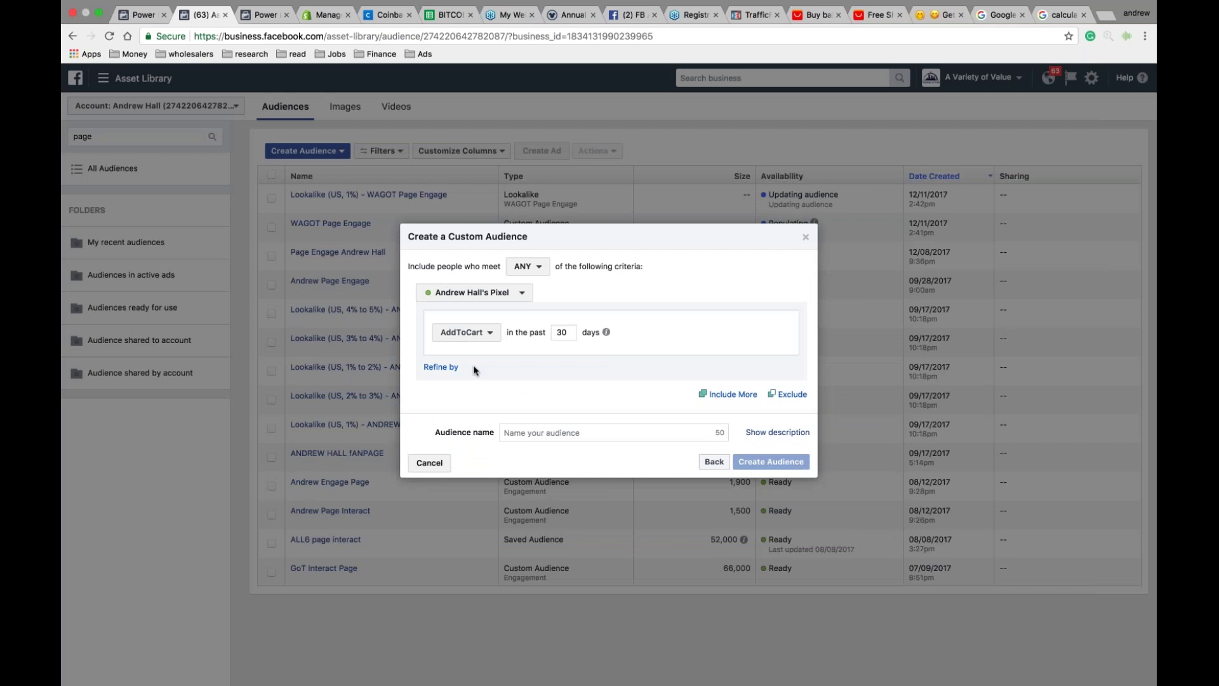
- Add an exclusion to the AddToCart audience for people with the Purchase event
left_click(795, 394)
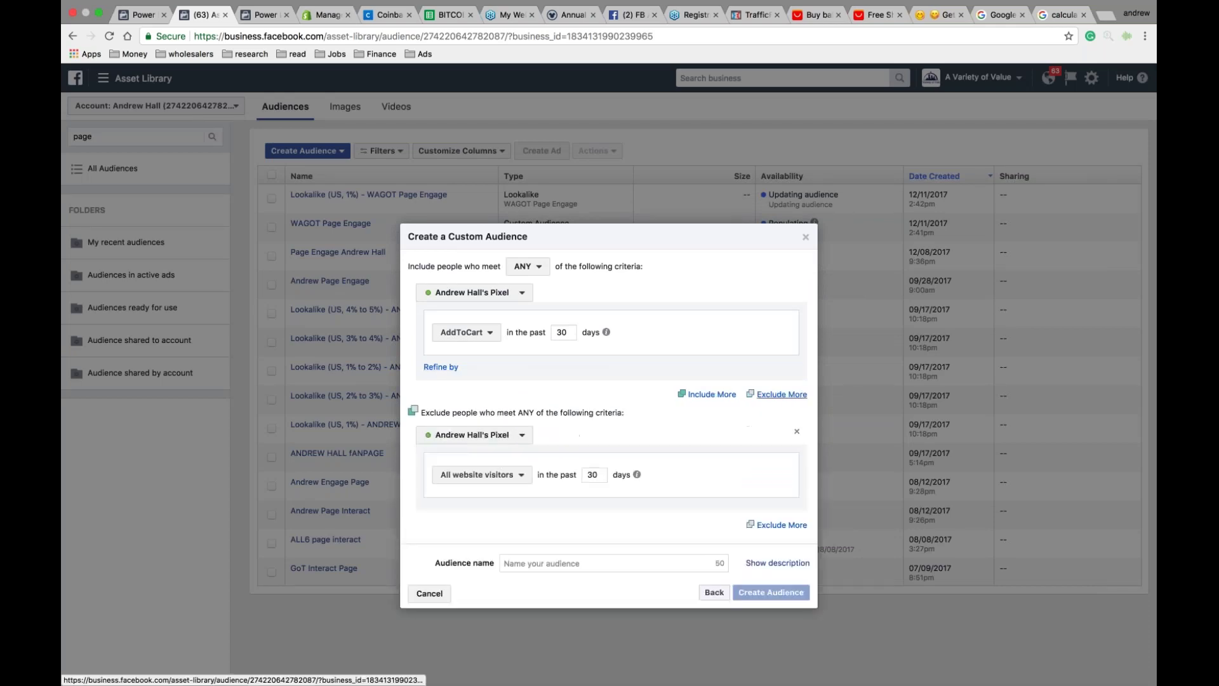
left_click(501, 476)
scroll(496, 610, "down", 3)
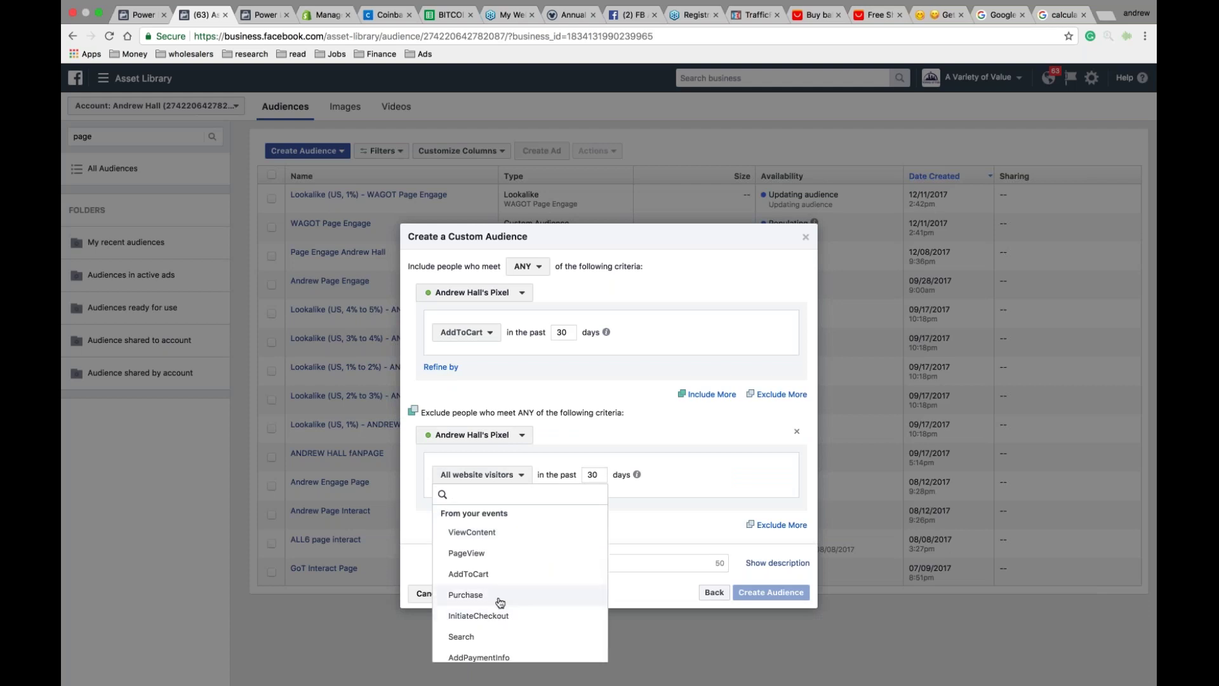
left_click(498, 595)
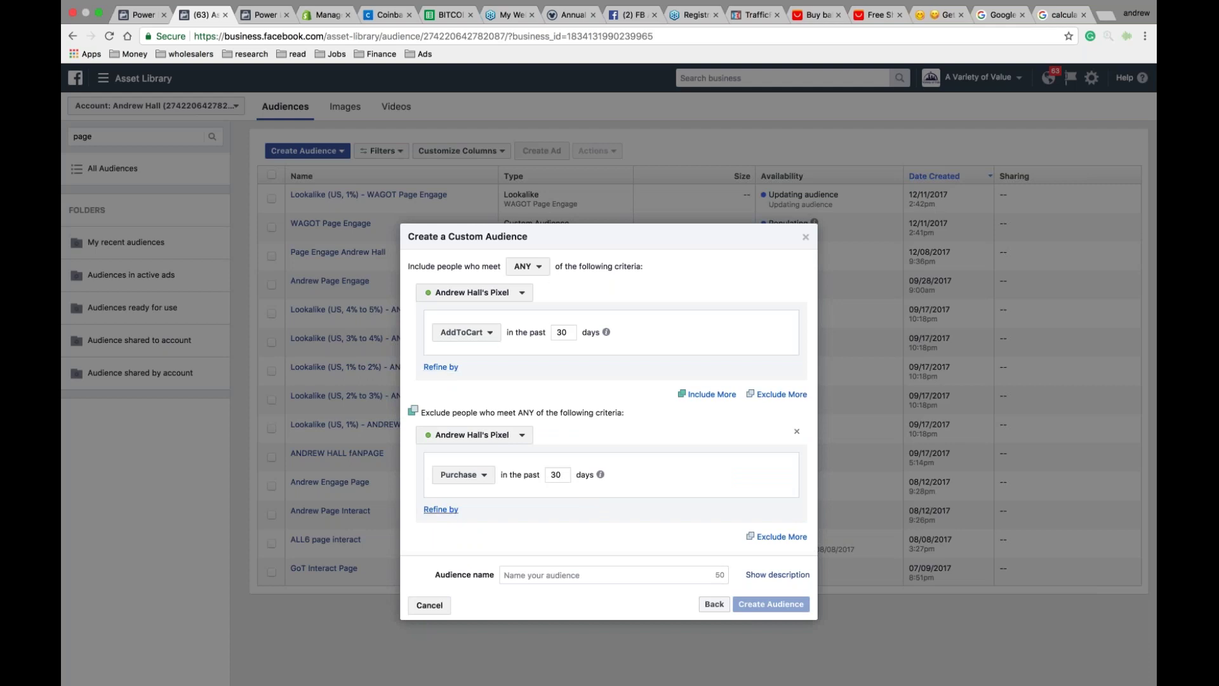
mouse_move(600, 475)
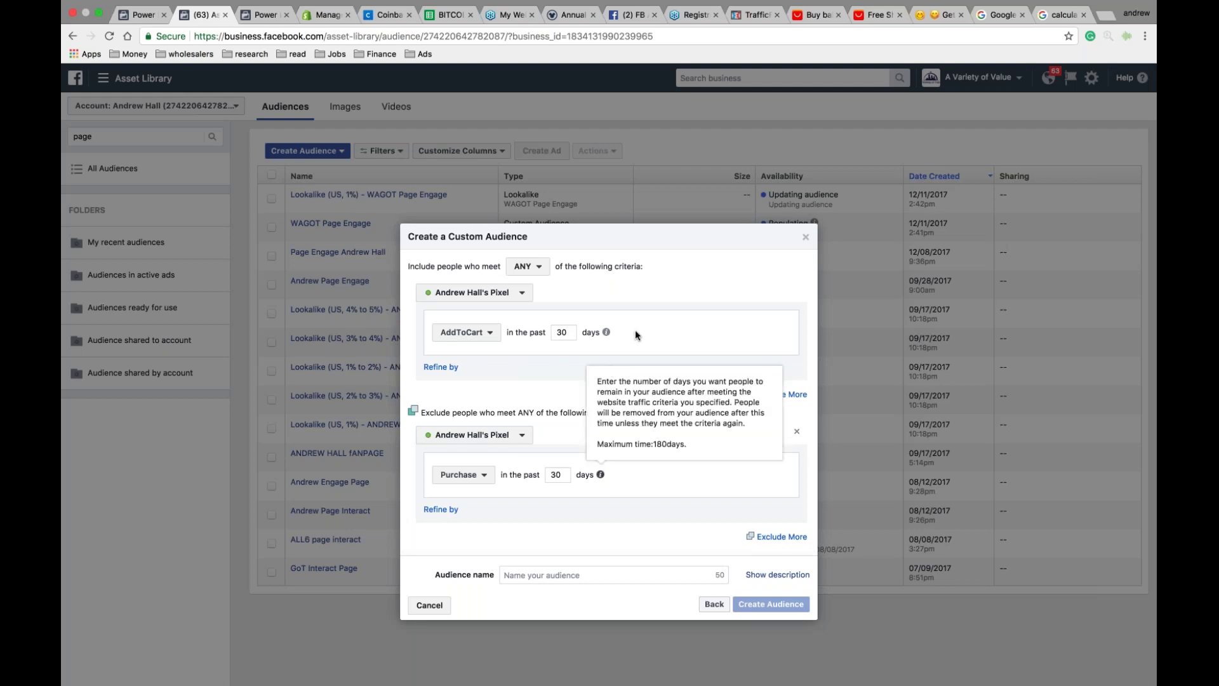
mouse_move(607, 332)
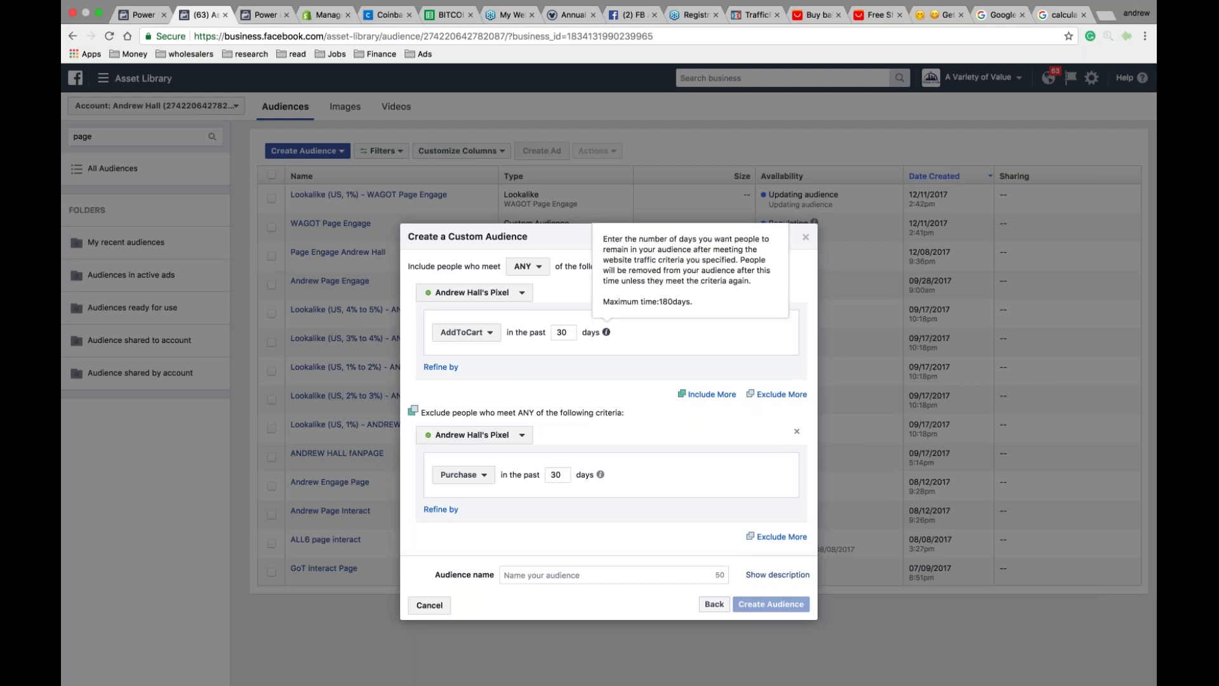
- Try Purchase as the included event and remove the Purchase exclusion from the custom audience
left_click(490, 333)
scroll(502, 506, "down", 2)
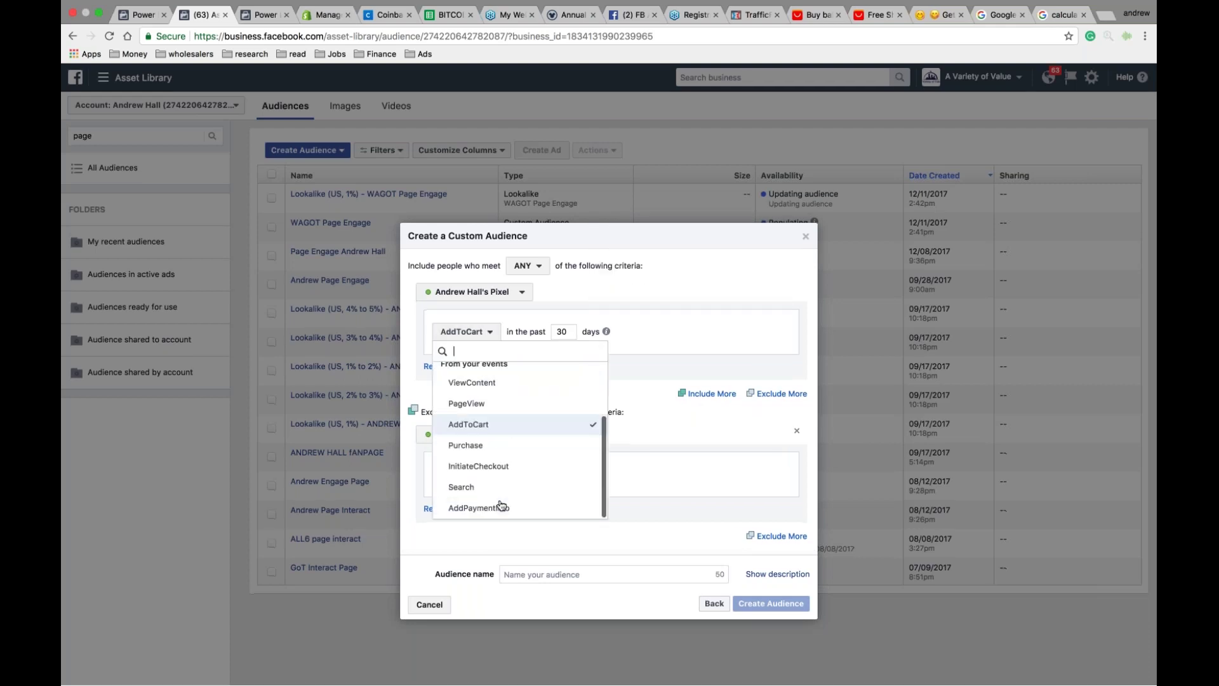
left_click(483, 445)
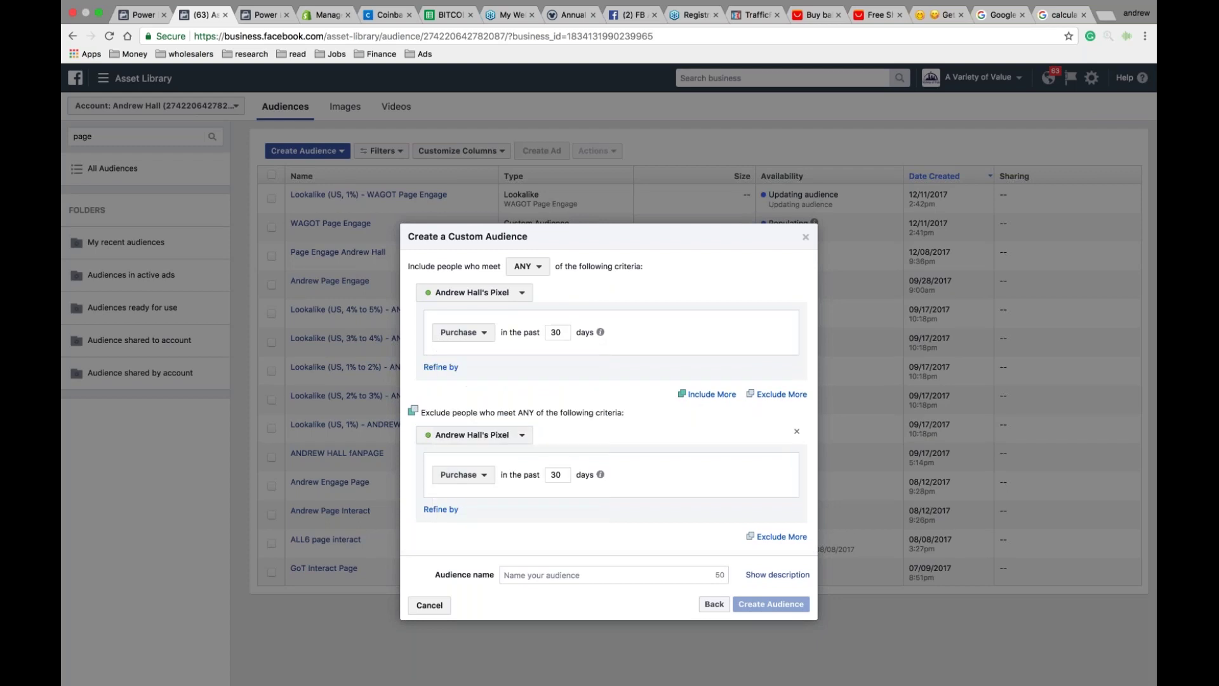
left_click(489, 476)
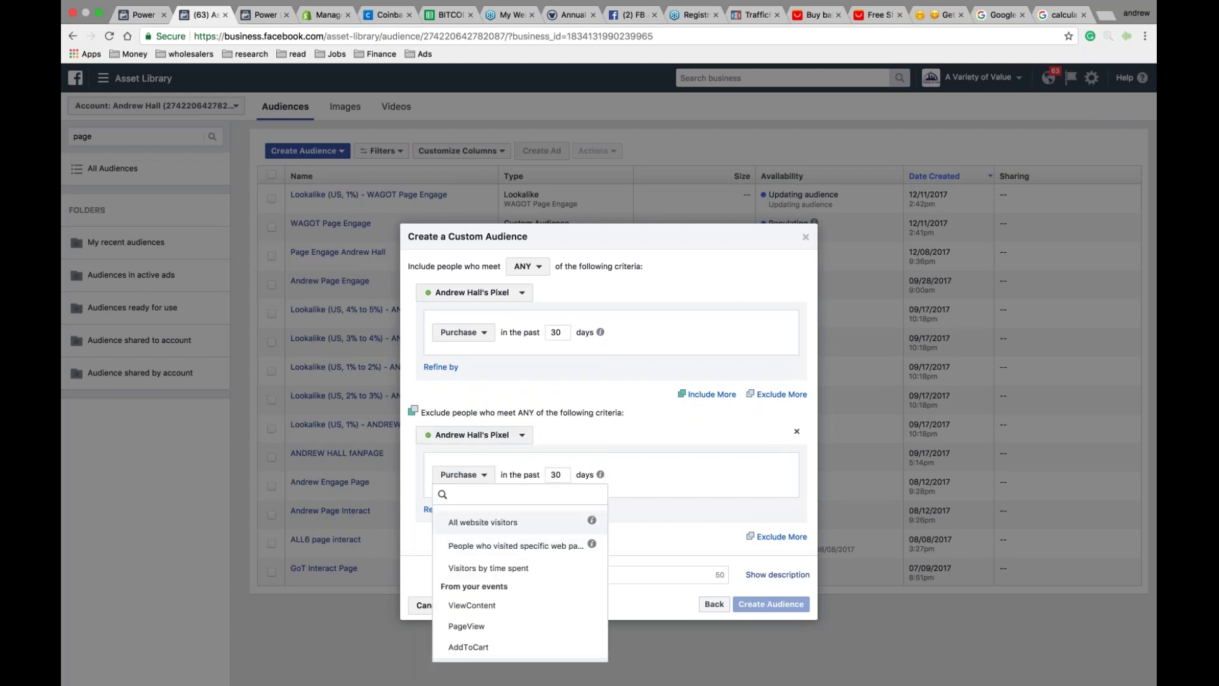
left_click(797, 432)
- Set the inclusion period to 180 days and change the included event to AddToCart
left_click(554, 334)
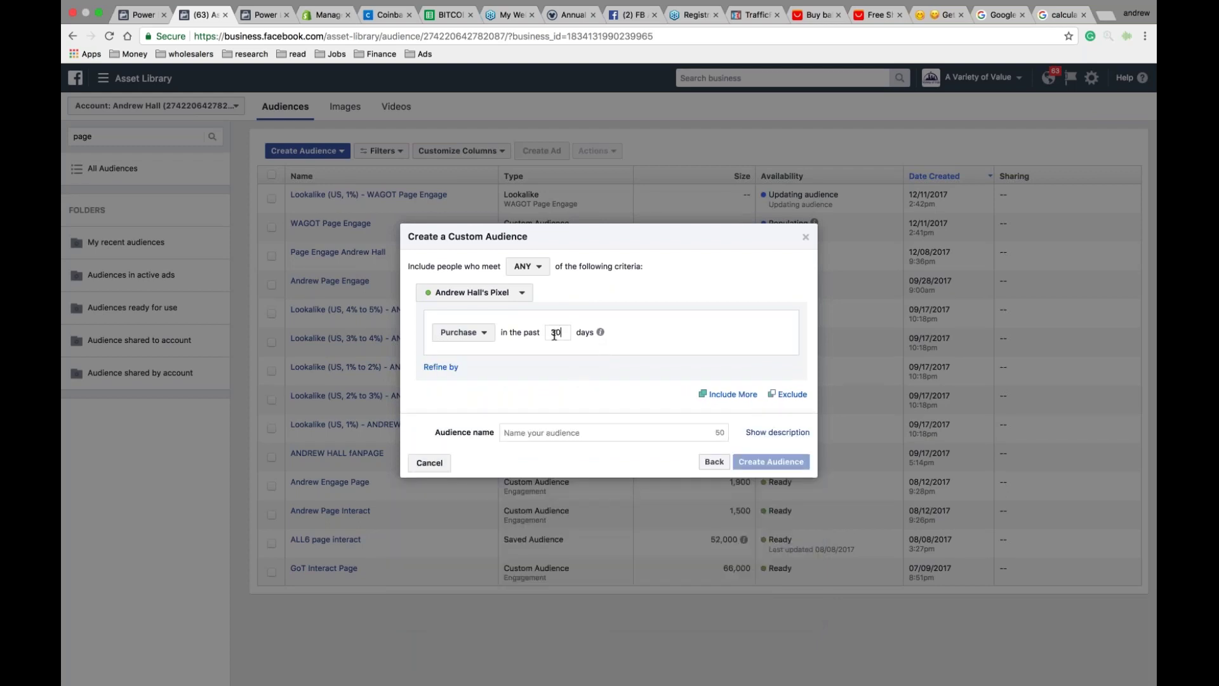
key("BackSpace")
key("BackSpace")
type("180")
left_click(463, 332)
left_click(473, 507)
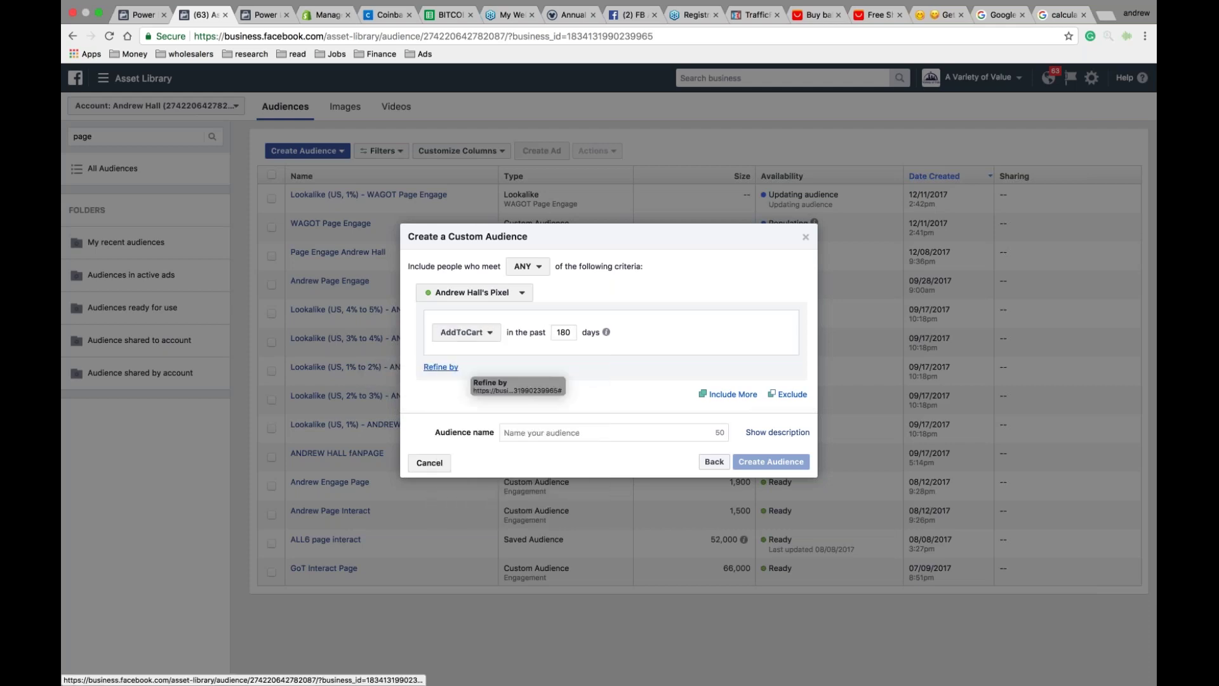
- Exclude people with the Purchase event in the past 180 days, and close the audience form without creating it
left_click(791, 395)
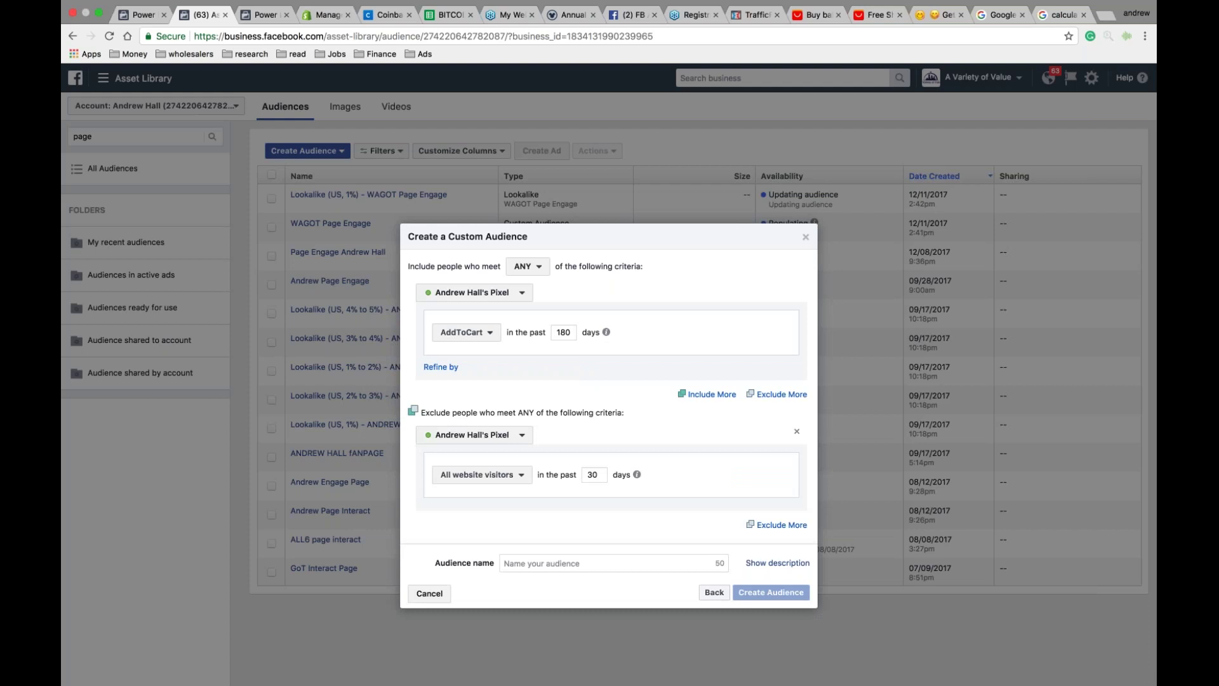
left_click(482, 475)
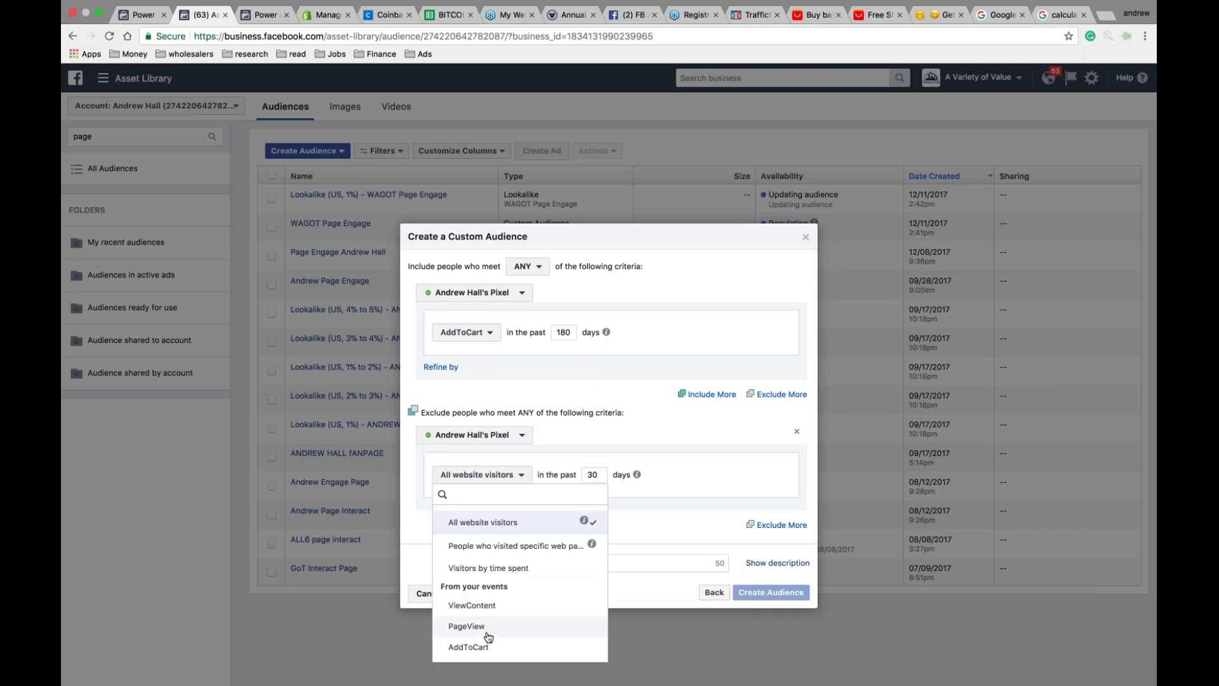
scroll(492, 628, "down", 3)
left_click(466, 588)
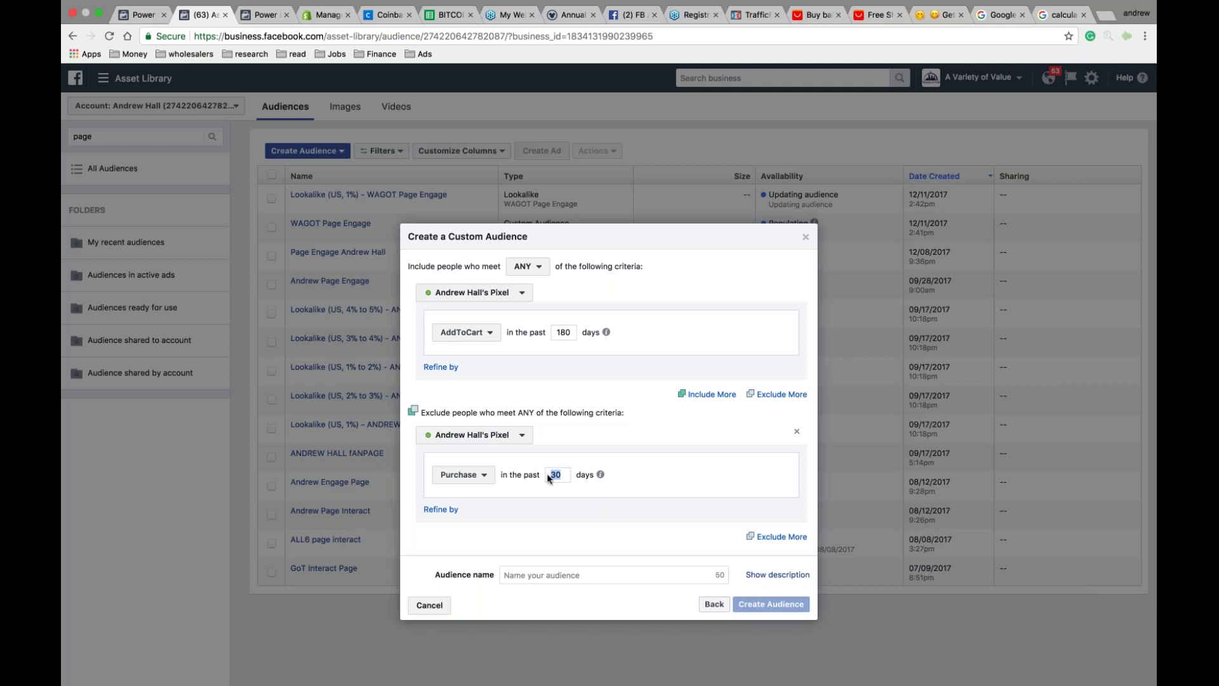
type("30")
key("BackSpace")
key("BackSpace")
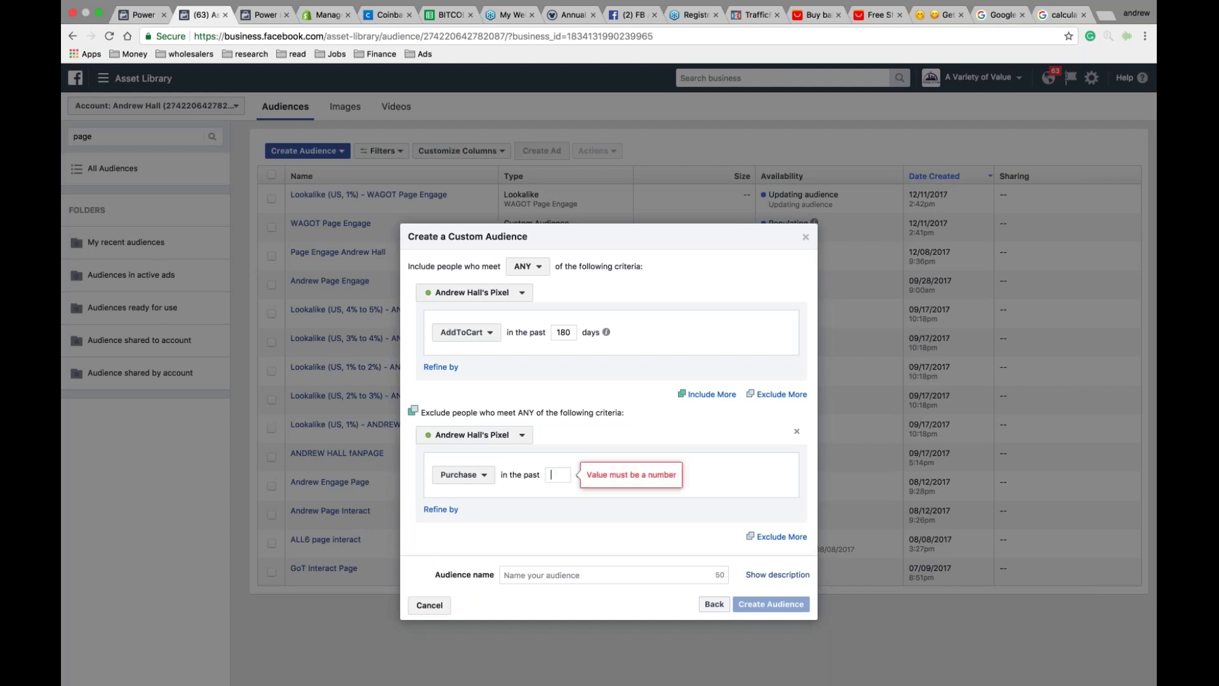
type("180")
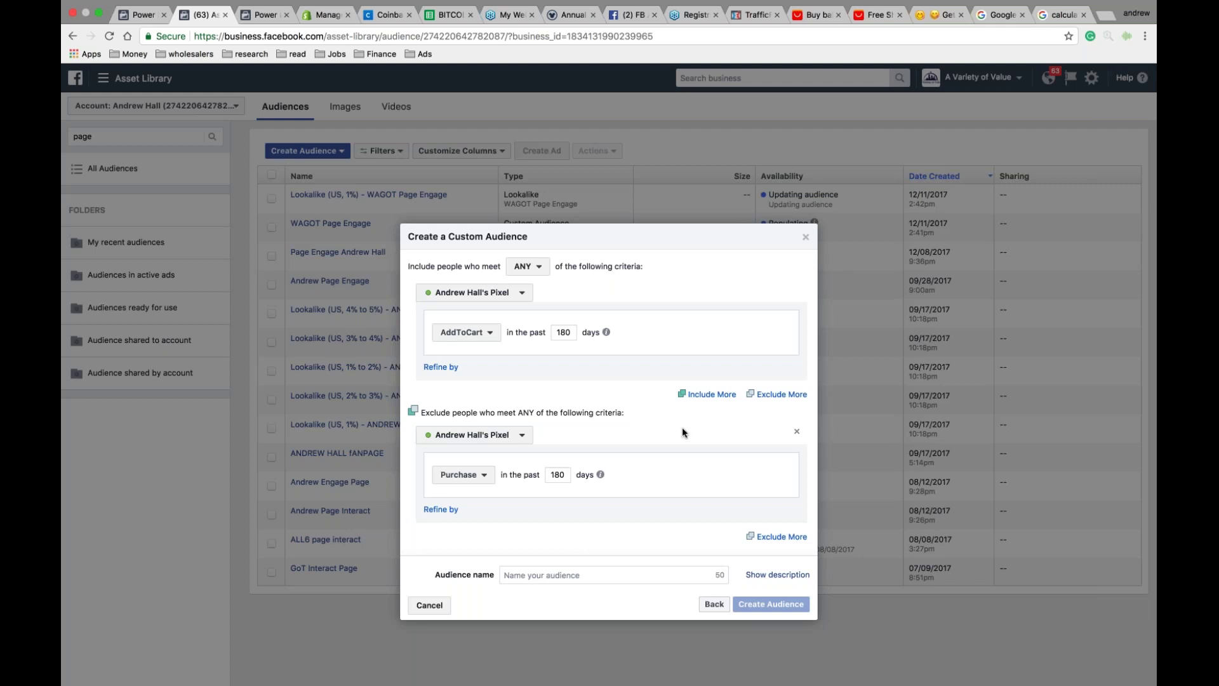
left_click(806, 238)
- Look at the customer file options for a custom audience, including the lifetime value option, and close them
mouse_move(369, 194)
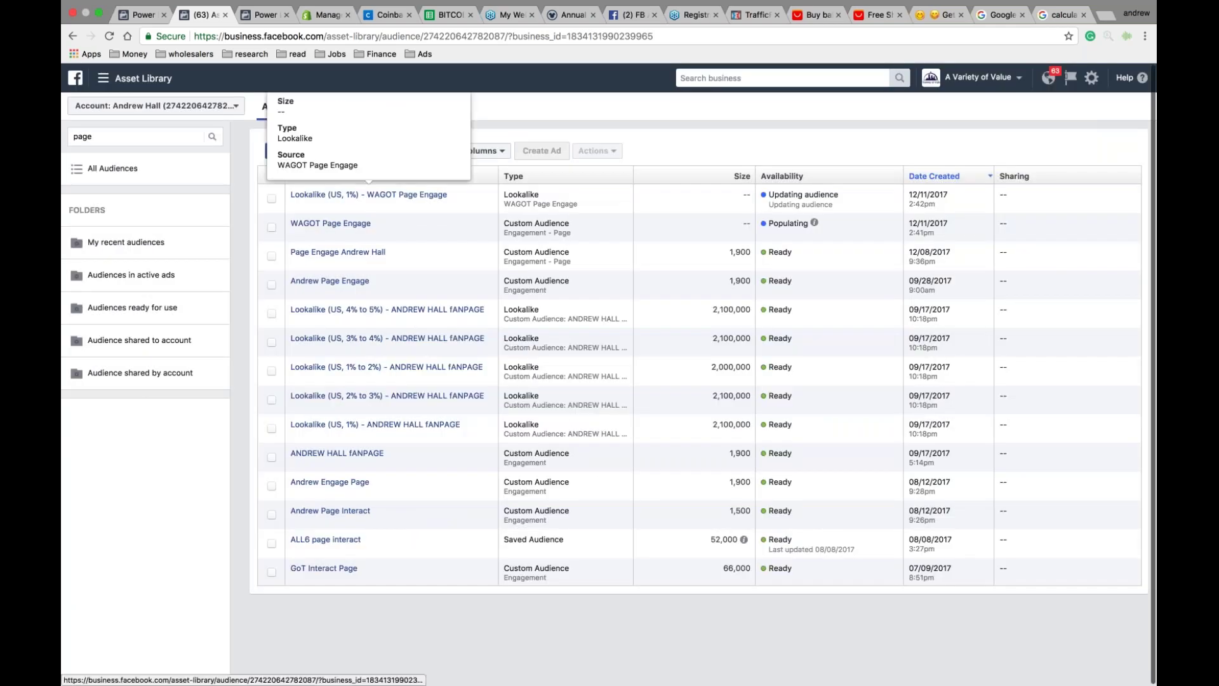
left_click(305, 151)
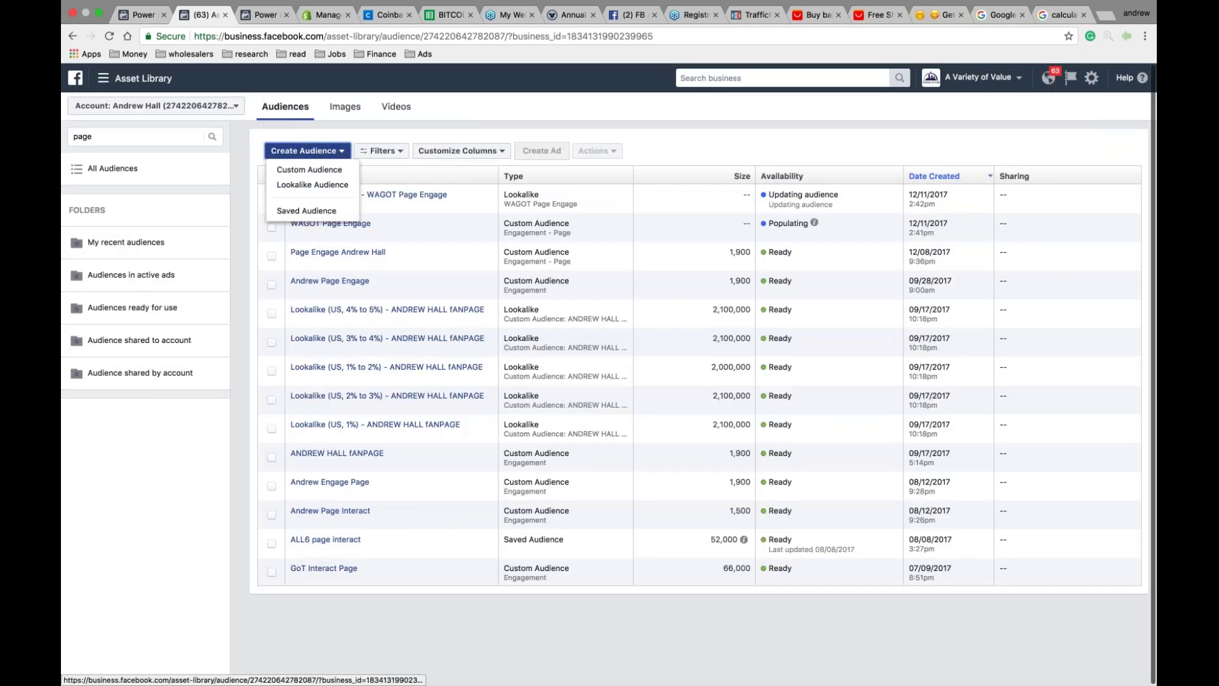
left_click(330, 172)
left_click(466, 251)
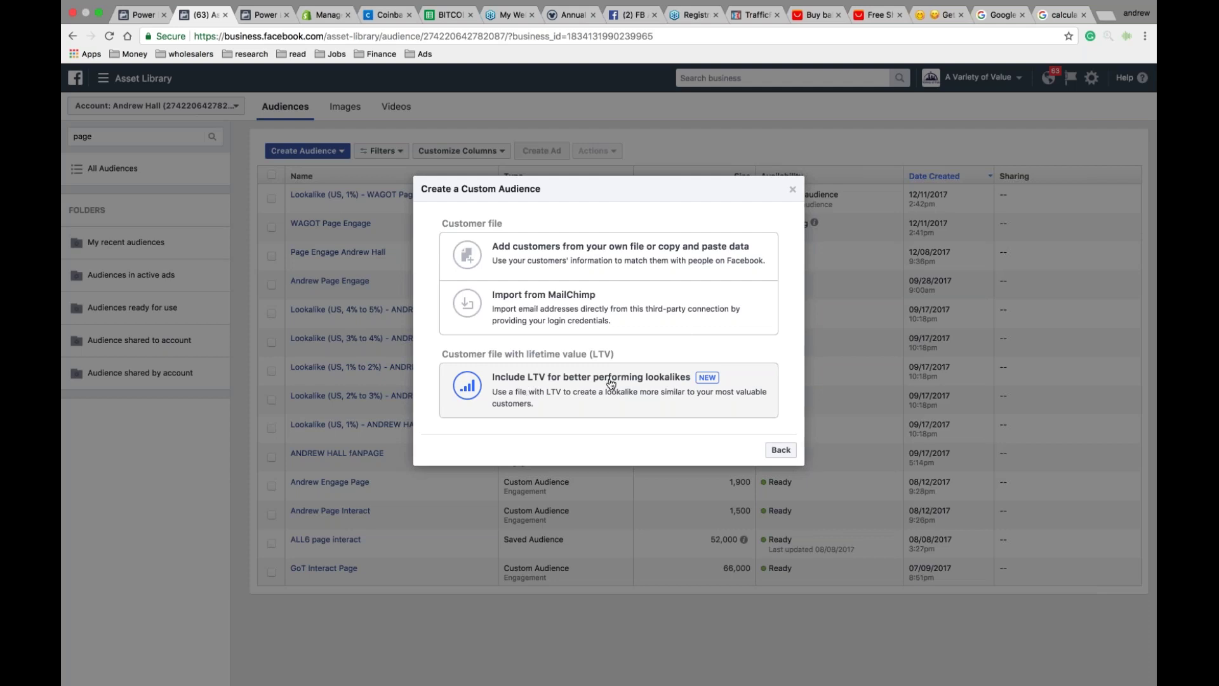
left_click(793, 190)
- Start a website-traffic custom audience that includes people who visited specific web pages
left_click(307, 150)
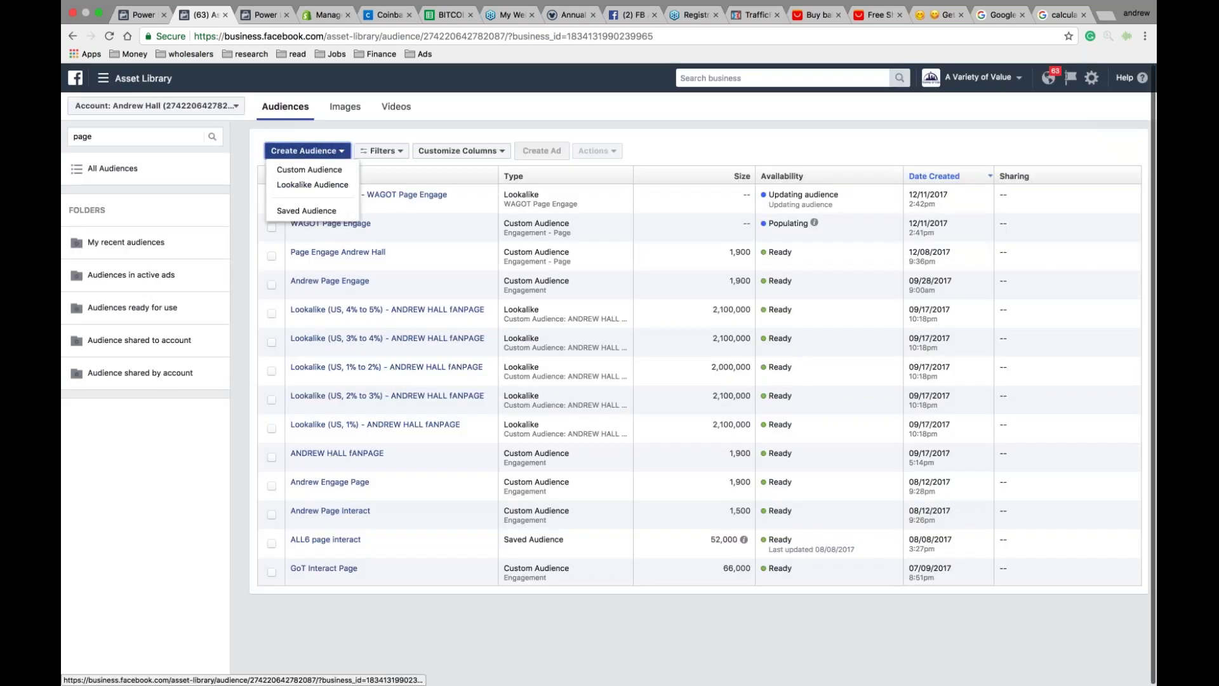
left_click(296, 169)
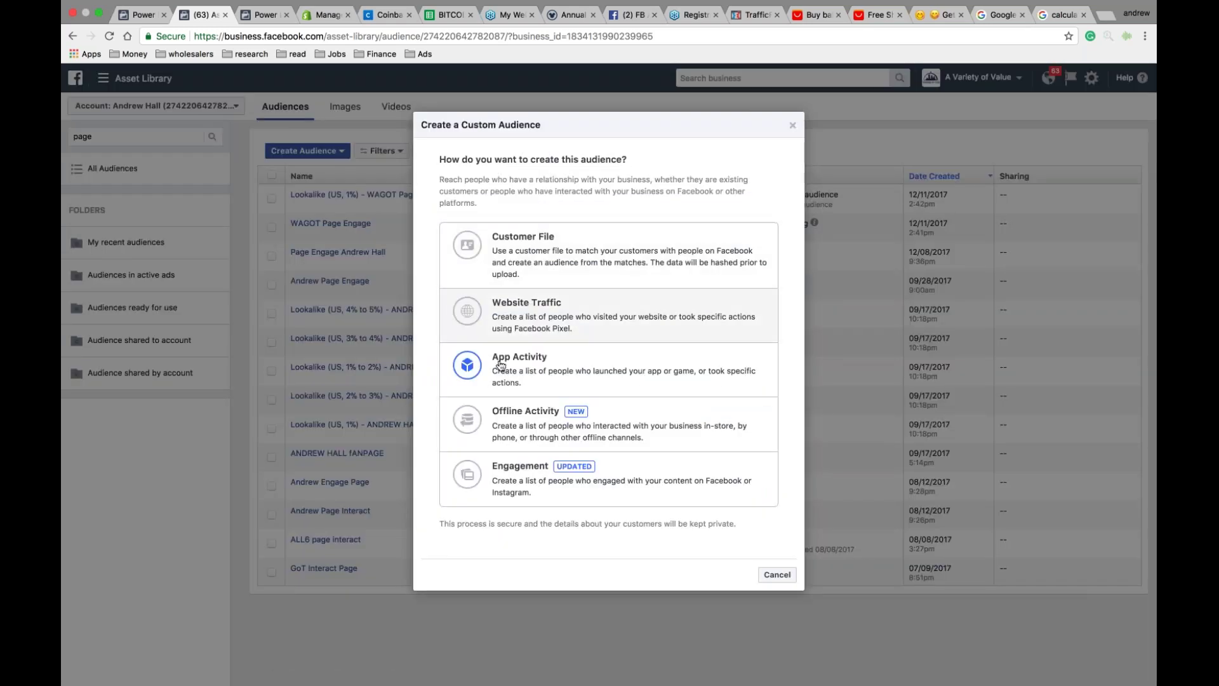
left_click(471, 310)
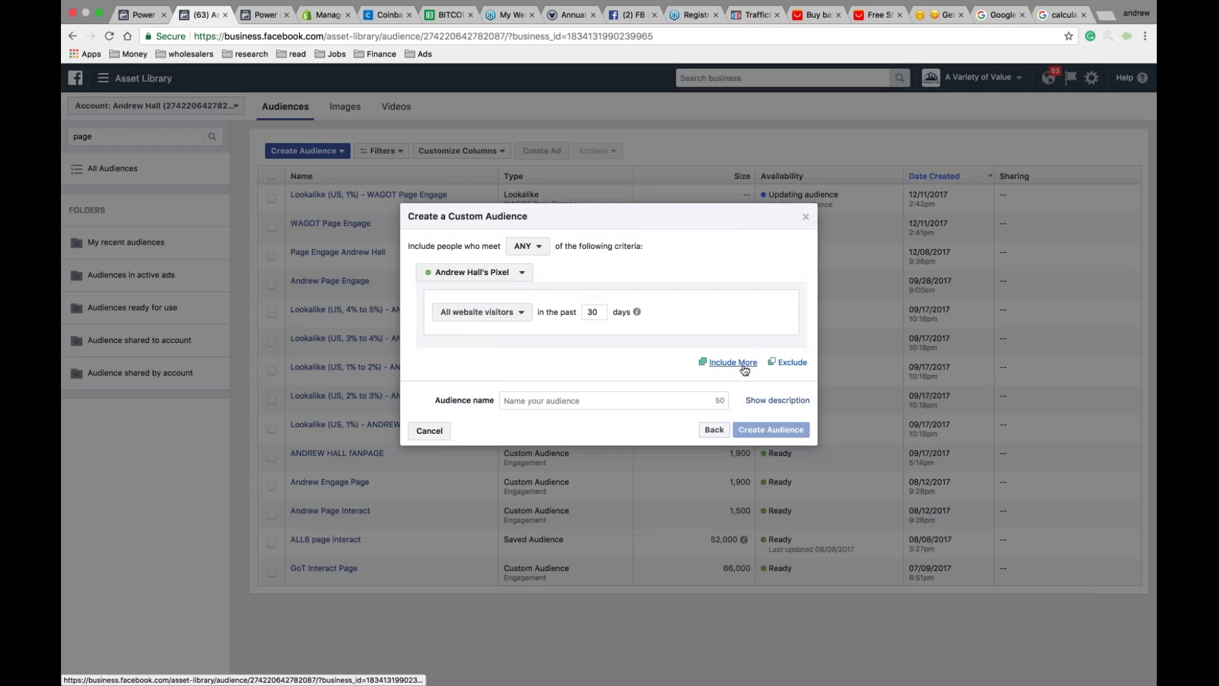
left_click(528, 314)
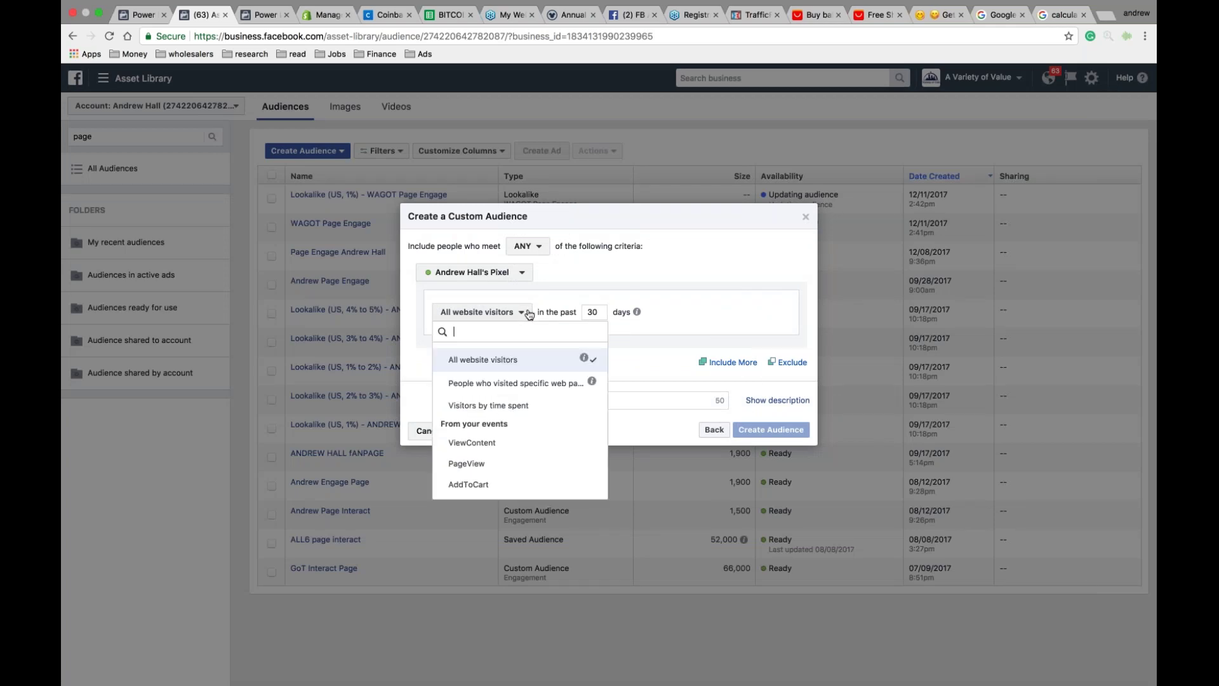
left_click(516, 384)
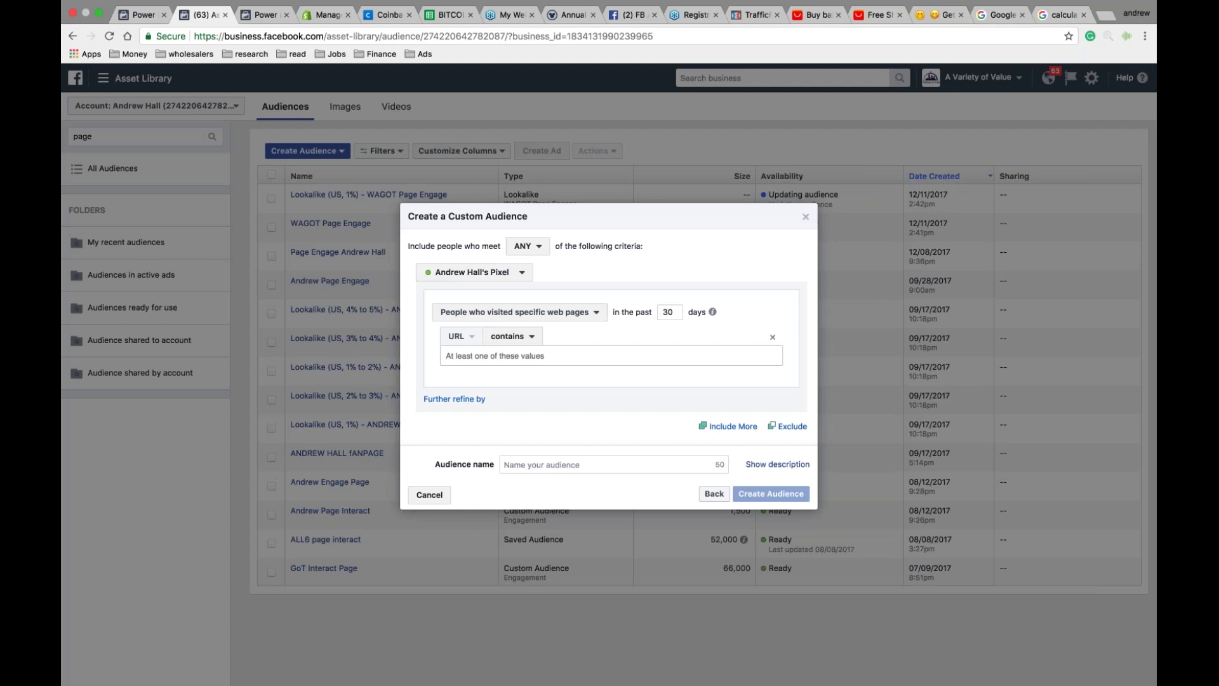
- Take the browser out of full screen and discard the custom audience form to return to the FB Ad Hacks group
left_click(100, 13)
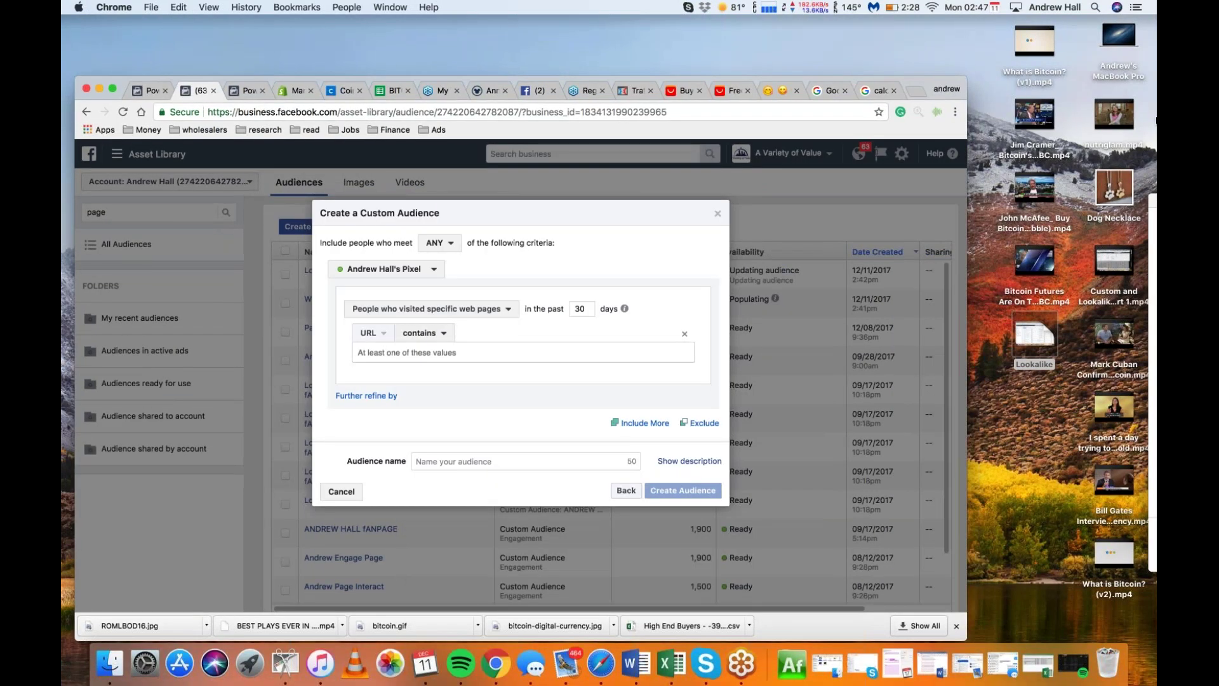
left_click(1151, 49)
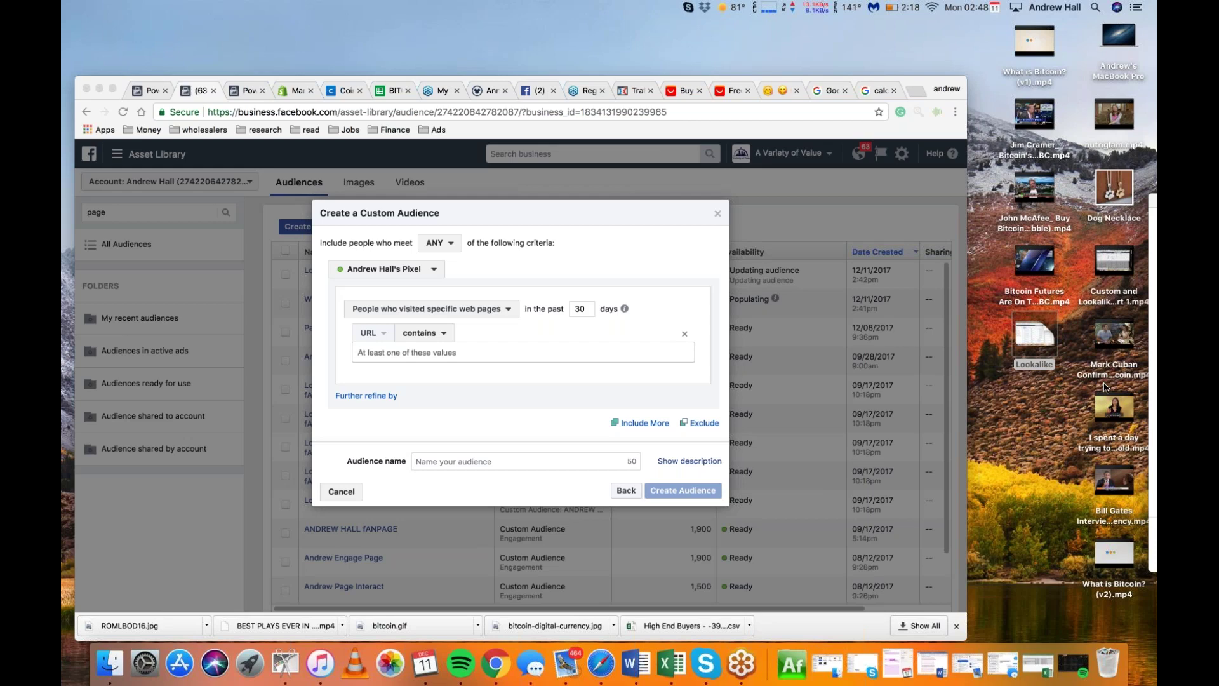
left_click(718, 218)
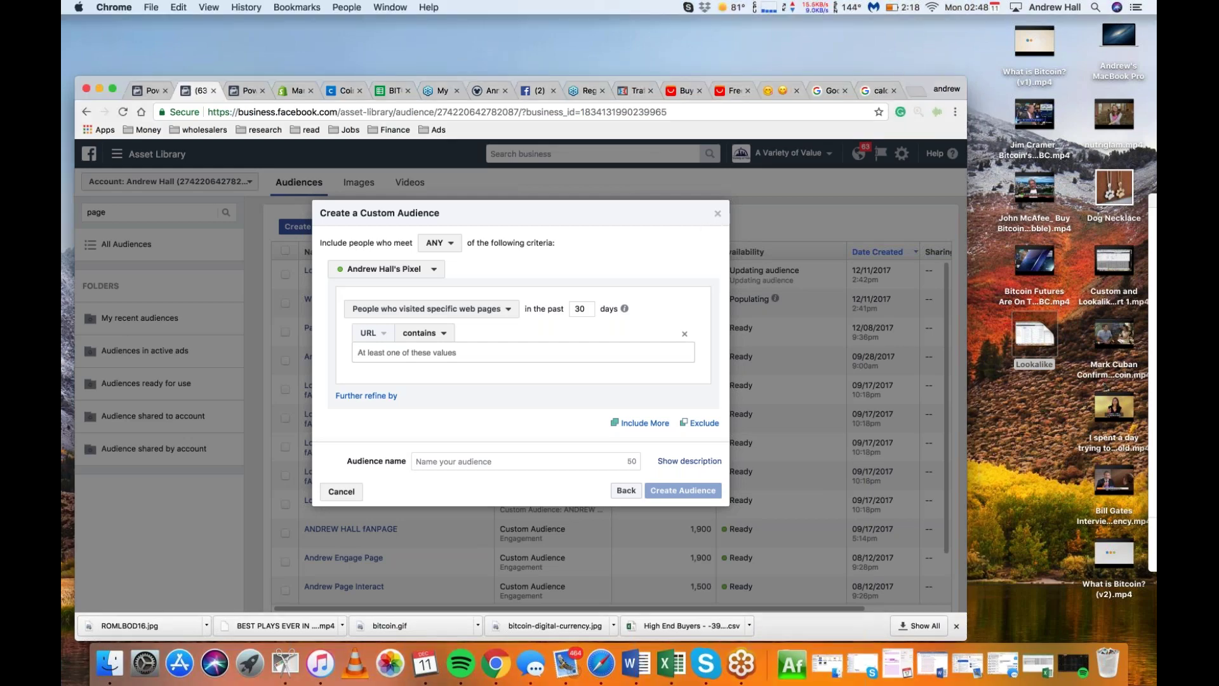
left_click(718, 214)
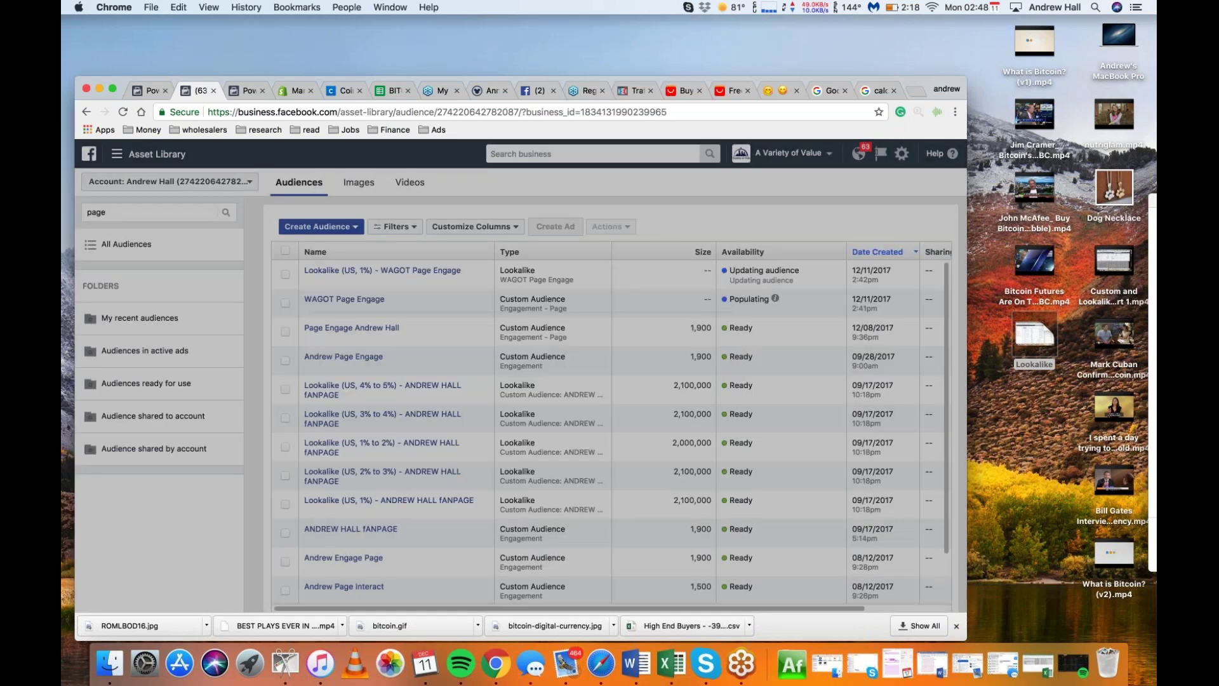
left_click(536, 90)
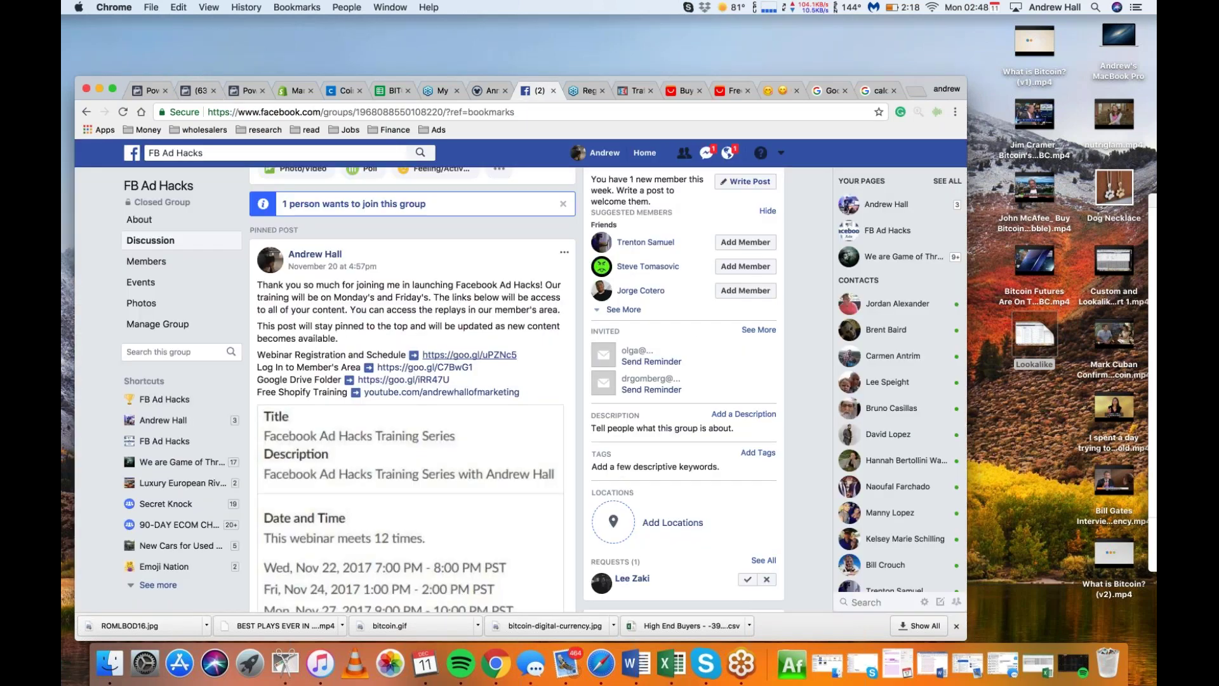
- Review the webinar dates listed in the pinned post of the FB Ad Hacks group
scroll(560, 492, "down", 5)
scroll(560, 492, "down", 3)
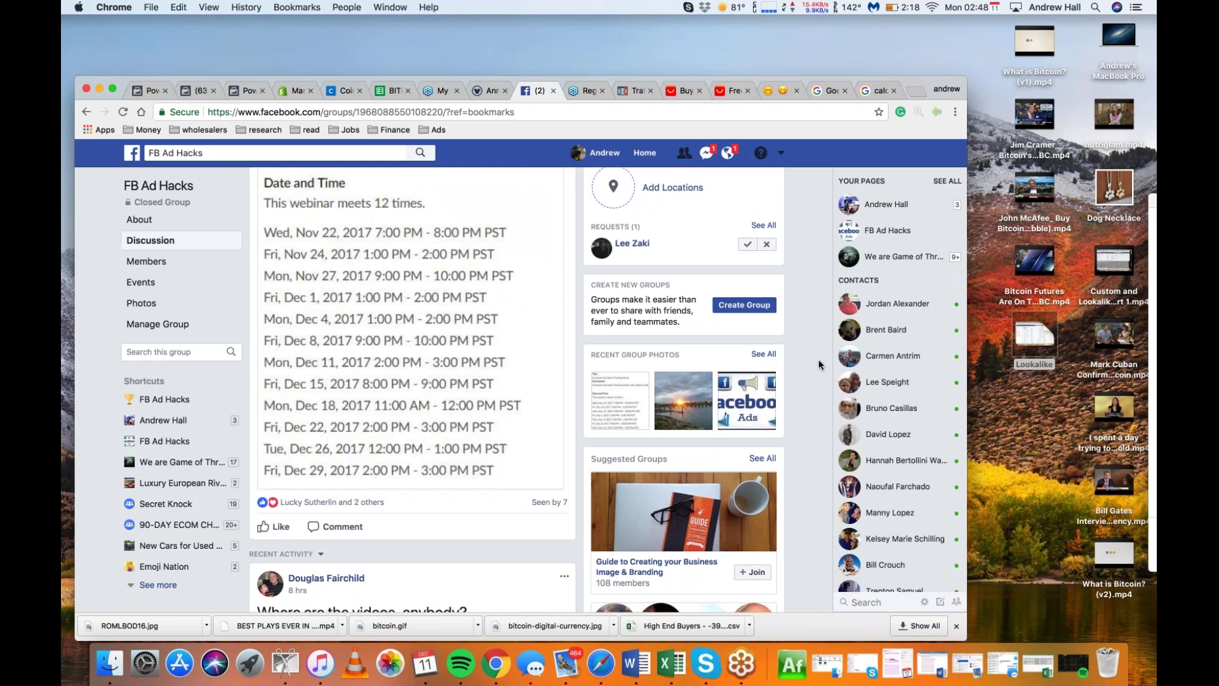
scroll(813, 305, "up", 2)
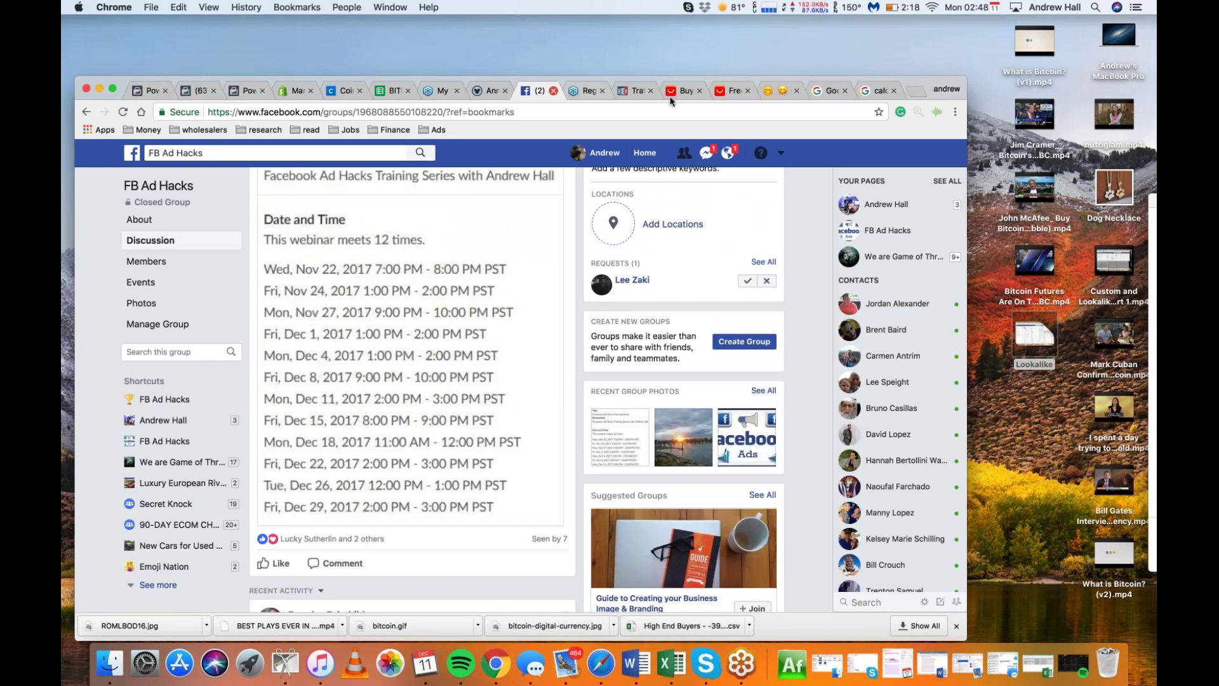
- Open hacks.hallofmarketing.com/facebook-hacks in a new browser tab and show its list of training topics
left_click(916, 94)
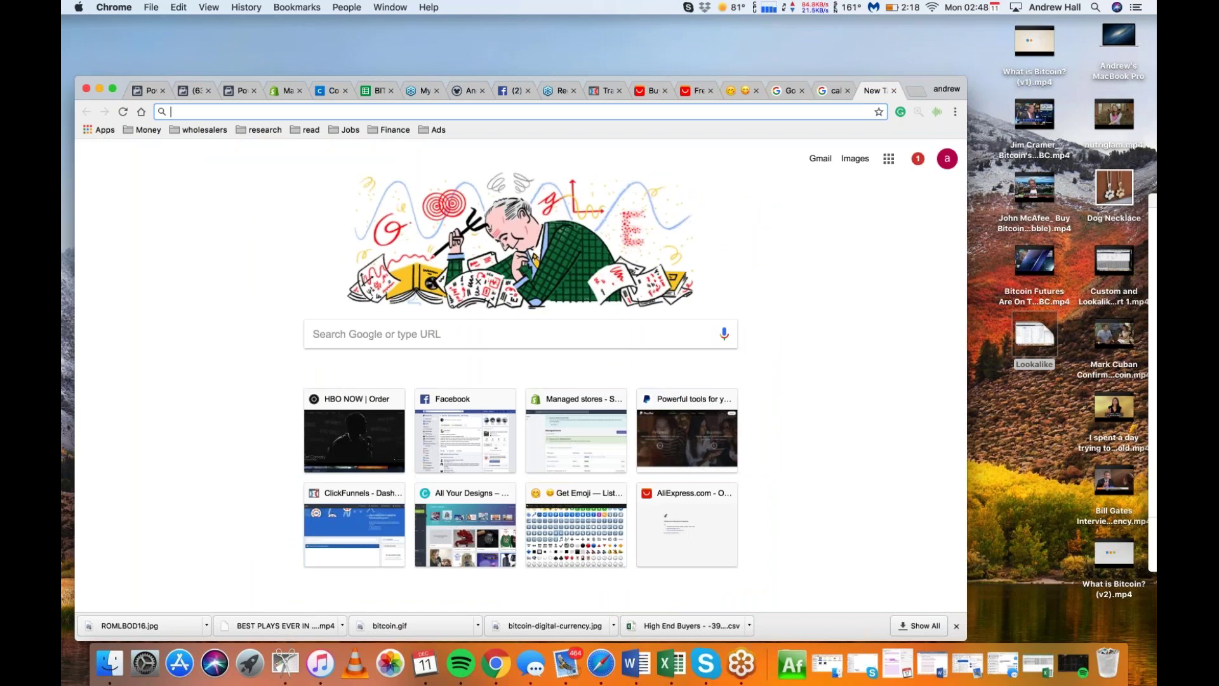
type("hacks.h")
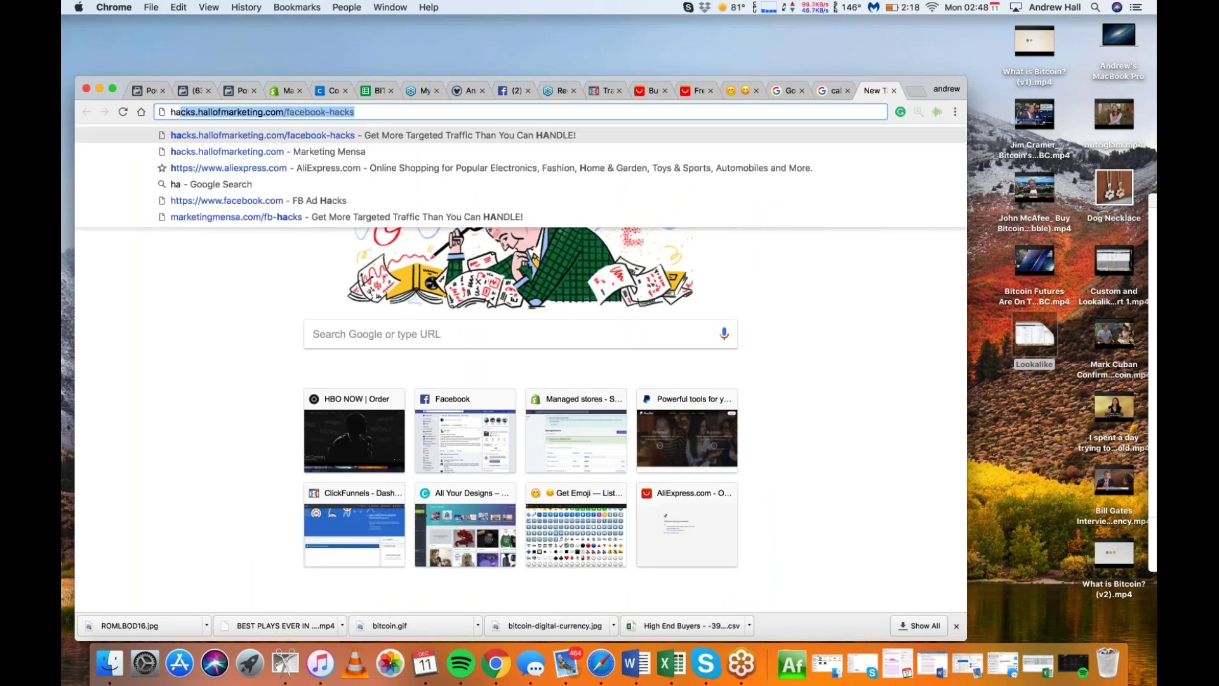
type("all")
key("Return")
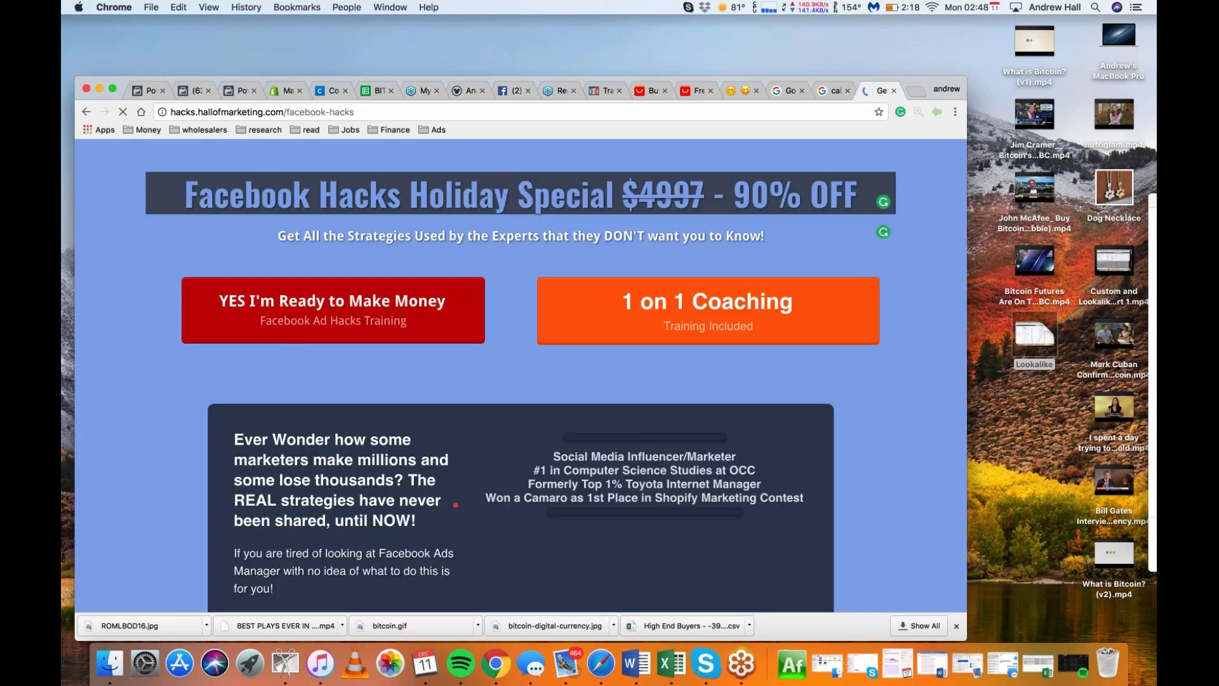
scroll(499, 439, "down", 5)
scroll(499, 439, "down", 15)
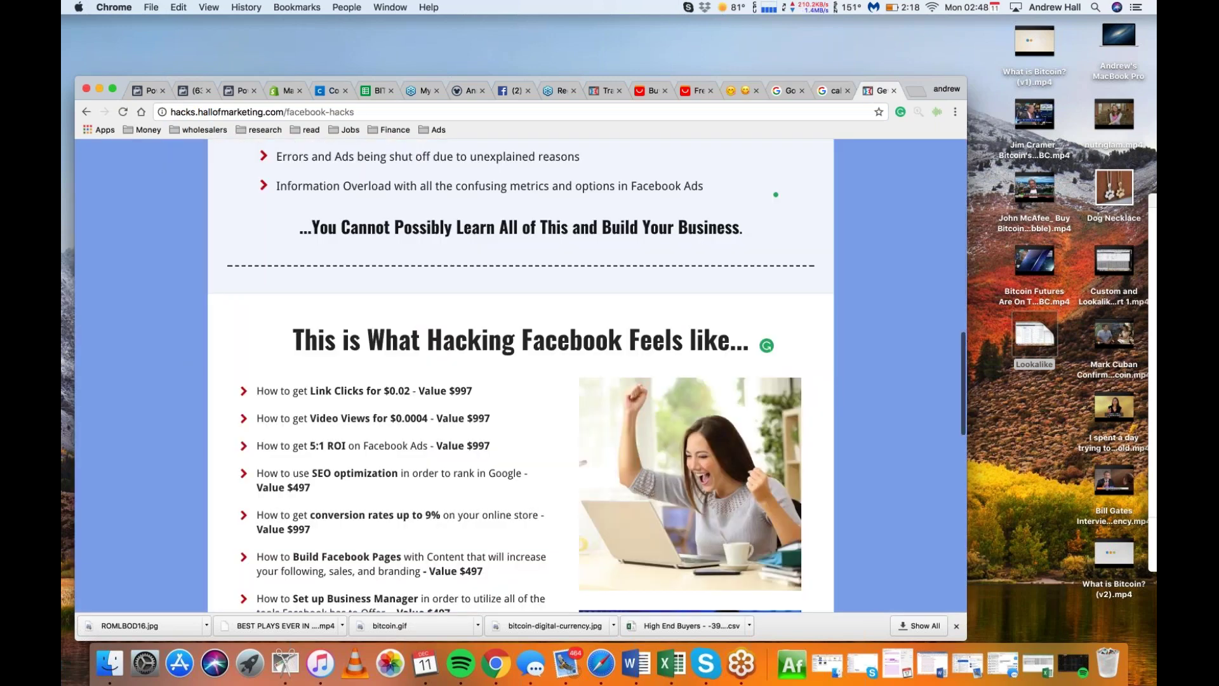
scroll(499, 438, "up", 5)
scroll(498, 439, "up", 3)
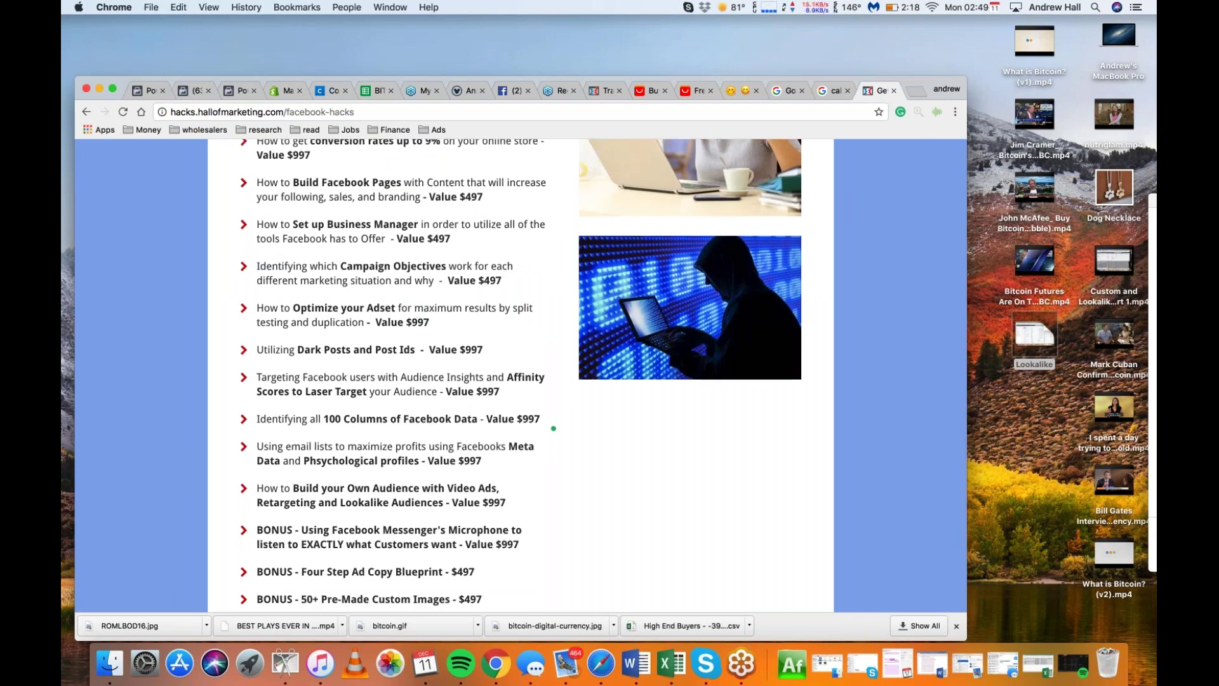
- Highlight the Campaign Objectives topic, the Audience Insights and Affinity Scores topic, and the words "Audience Insights" in the training list
left_click_drag(471, 265, 342, 264)
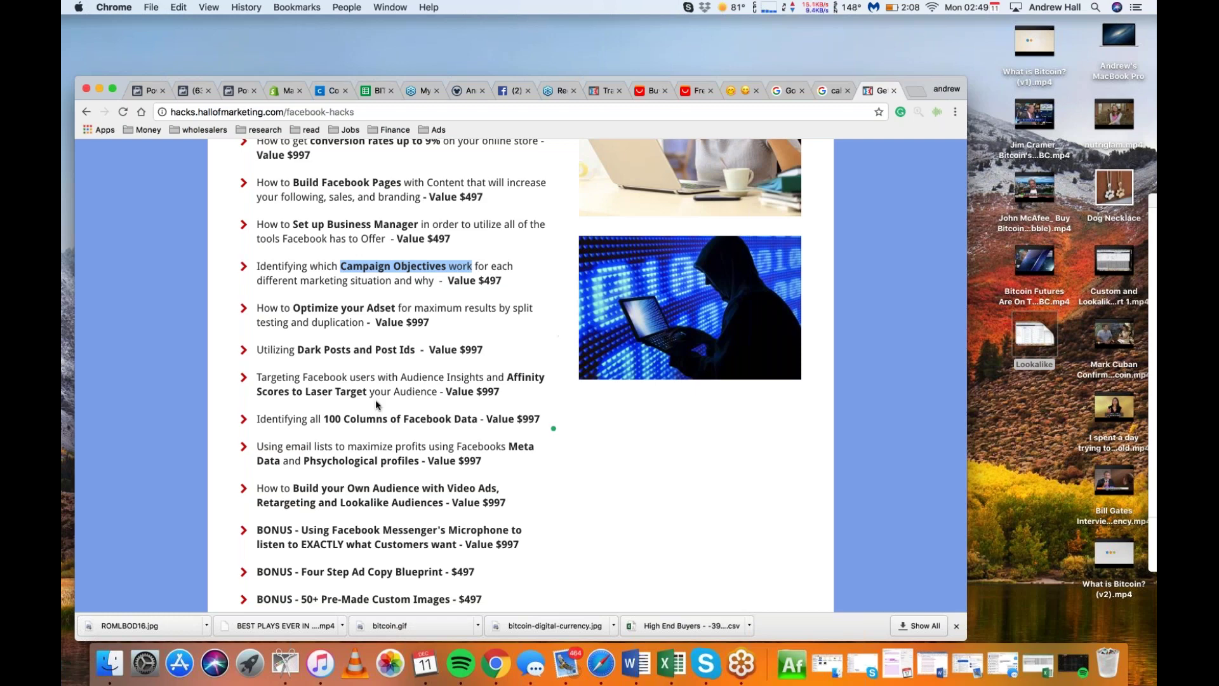
left_click_drag(367, 391, 258, 375)
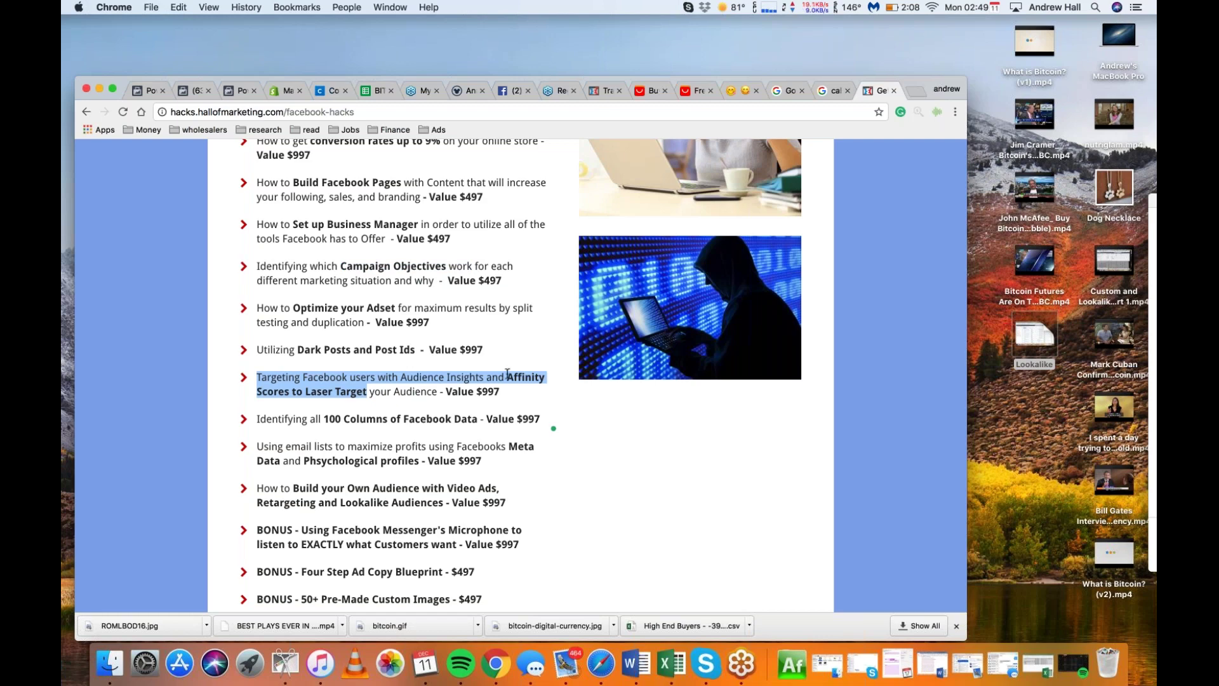
left_click(414, 377)
left_click_drag(434, 378, 485, 380)
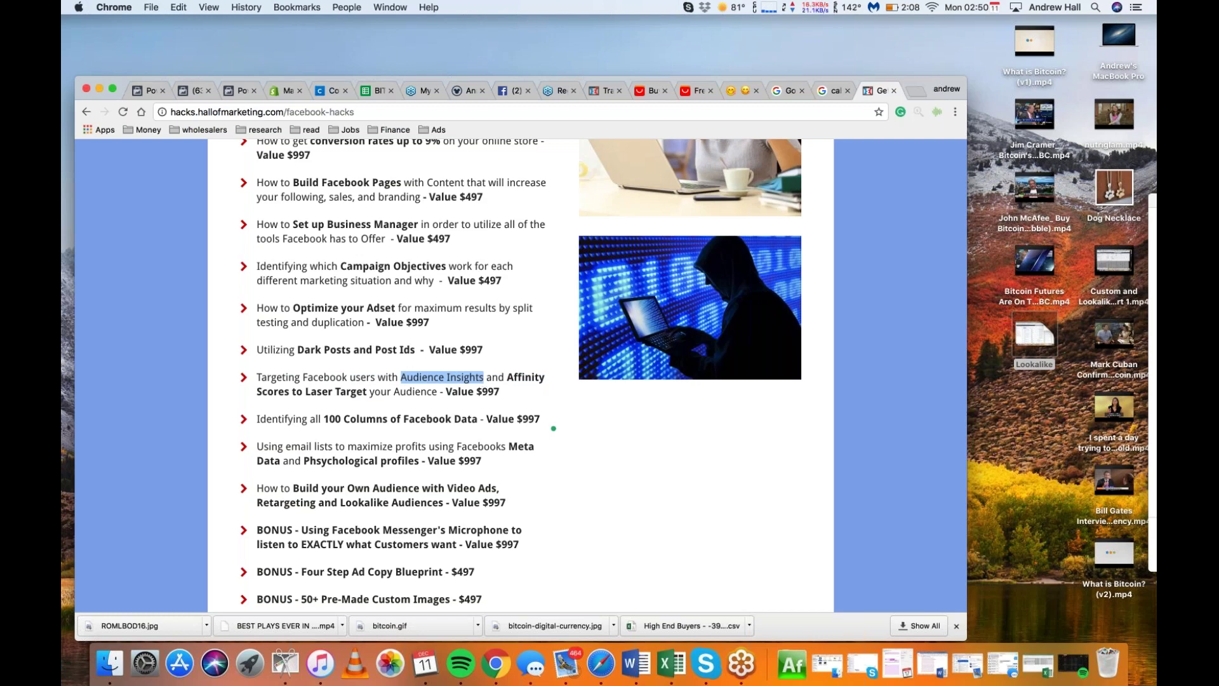
- Return to the webinar dates in the FB Ad Hacks group and shift focus to the desktop
left_click(515, 90)
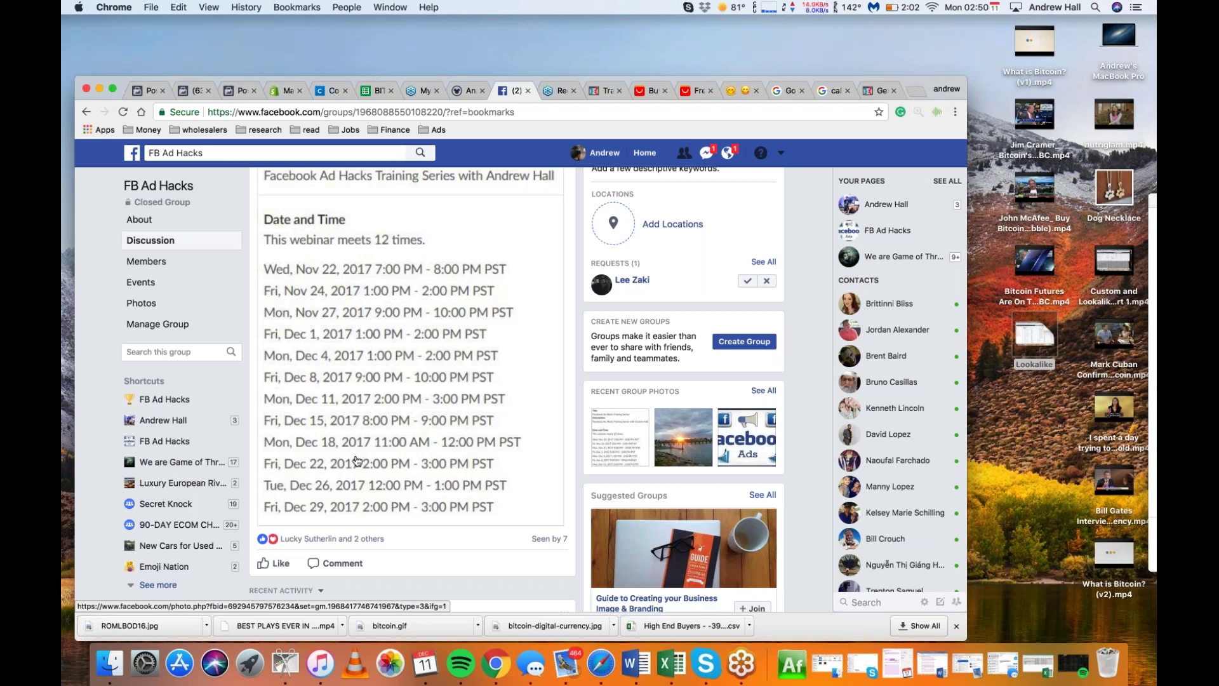
left_click(1145, 43)
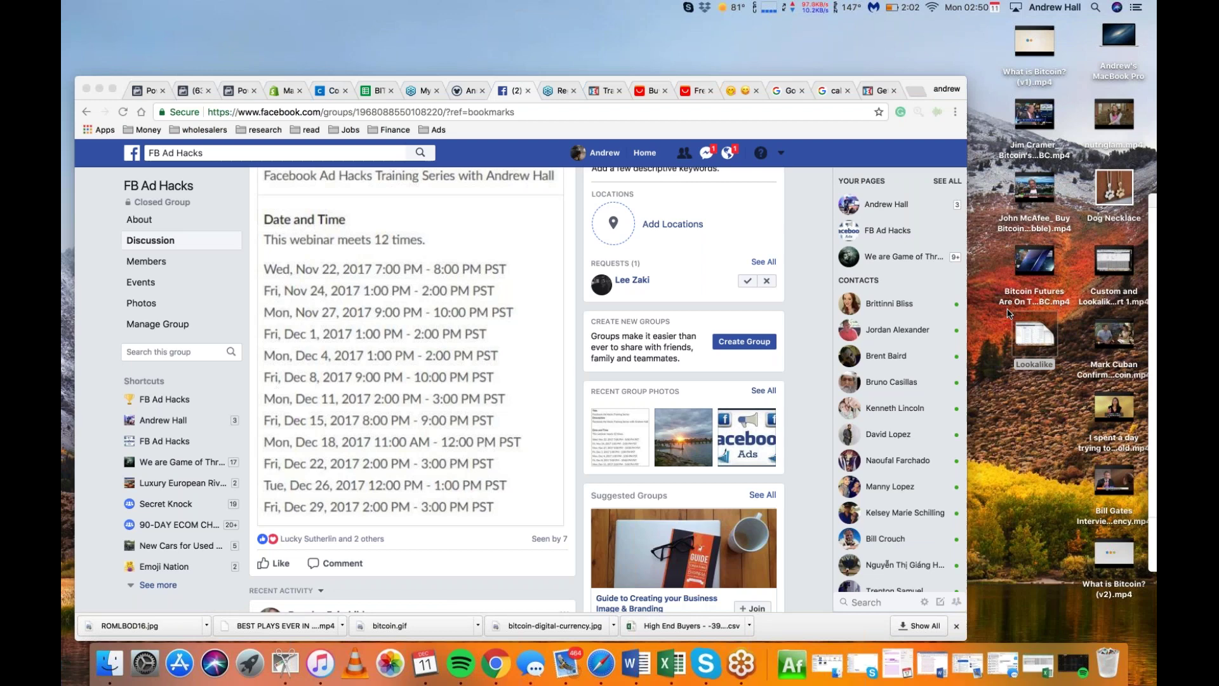